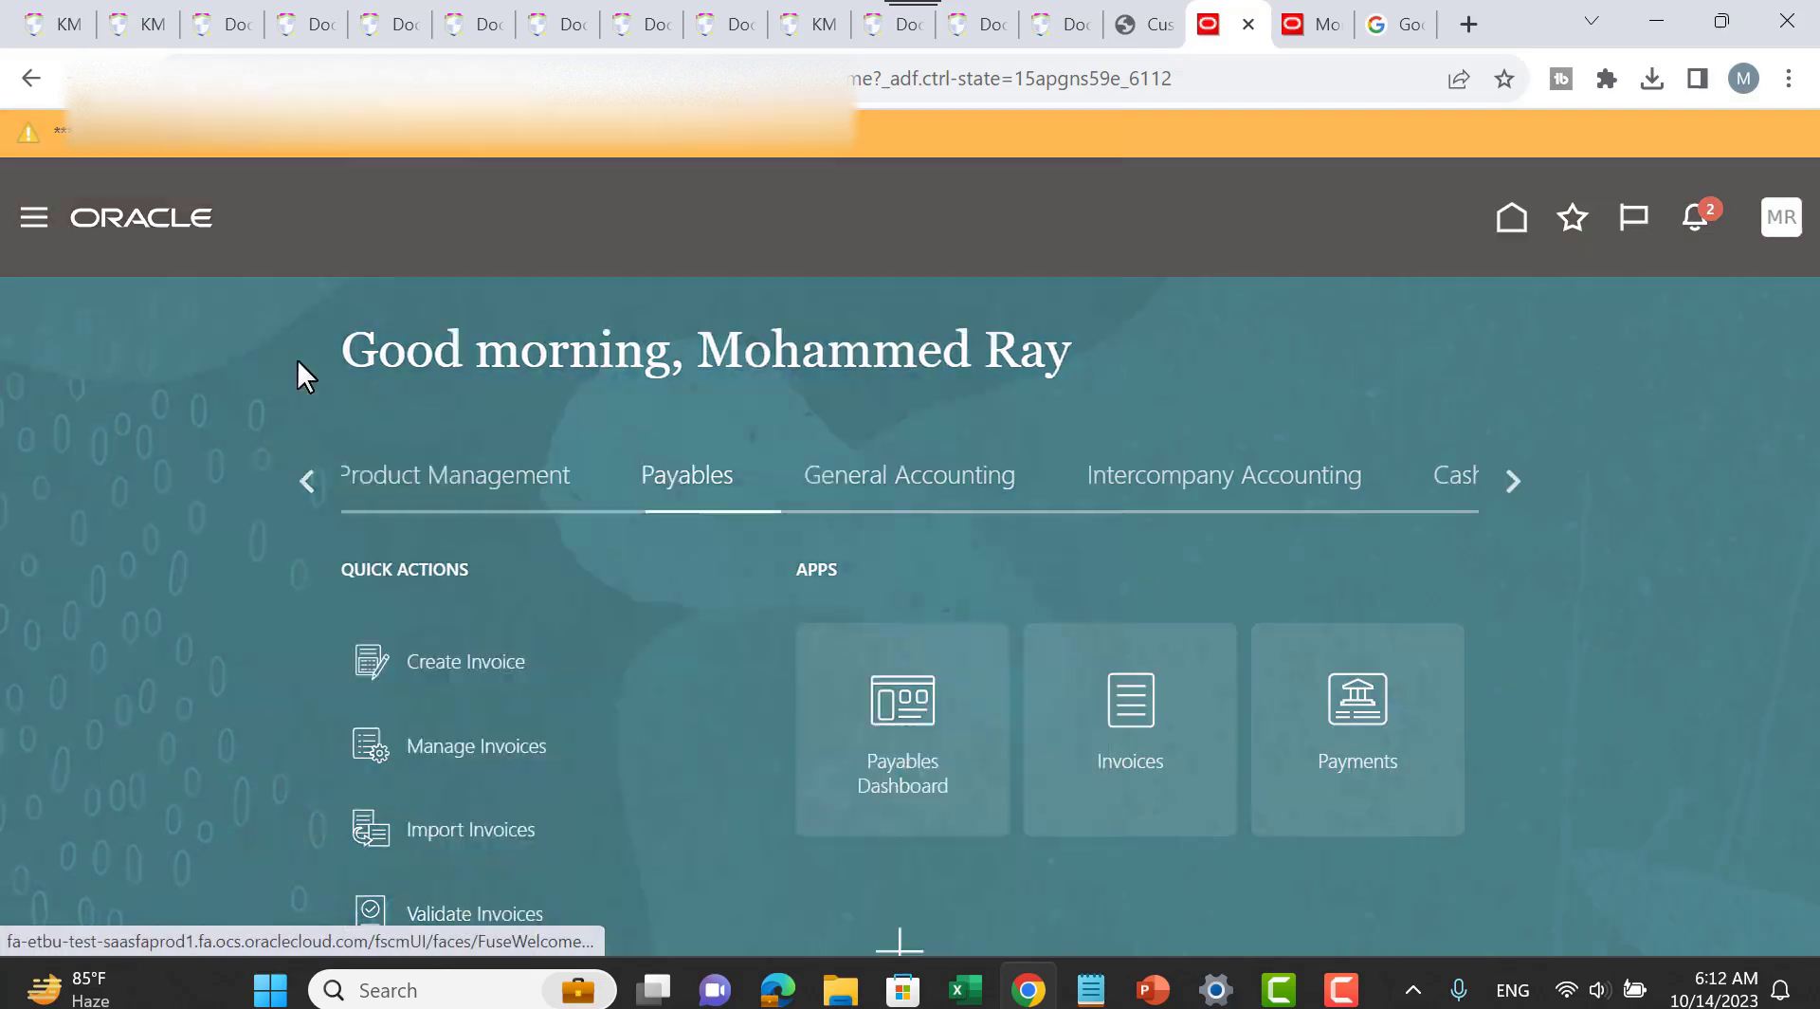
Step: Go from the Navigator's Tools list to the Security Console Roles page, acknowledging the import warning
scroll(285, 616, down, 10)
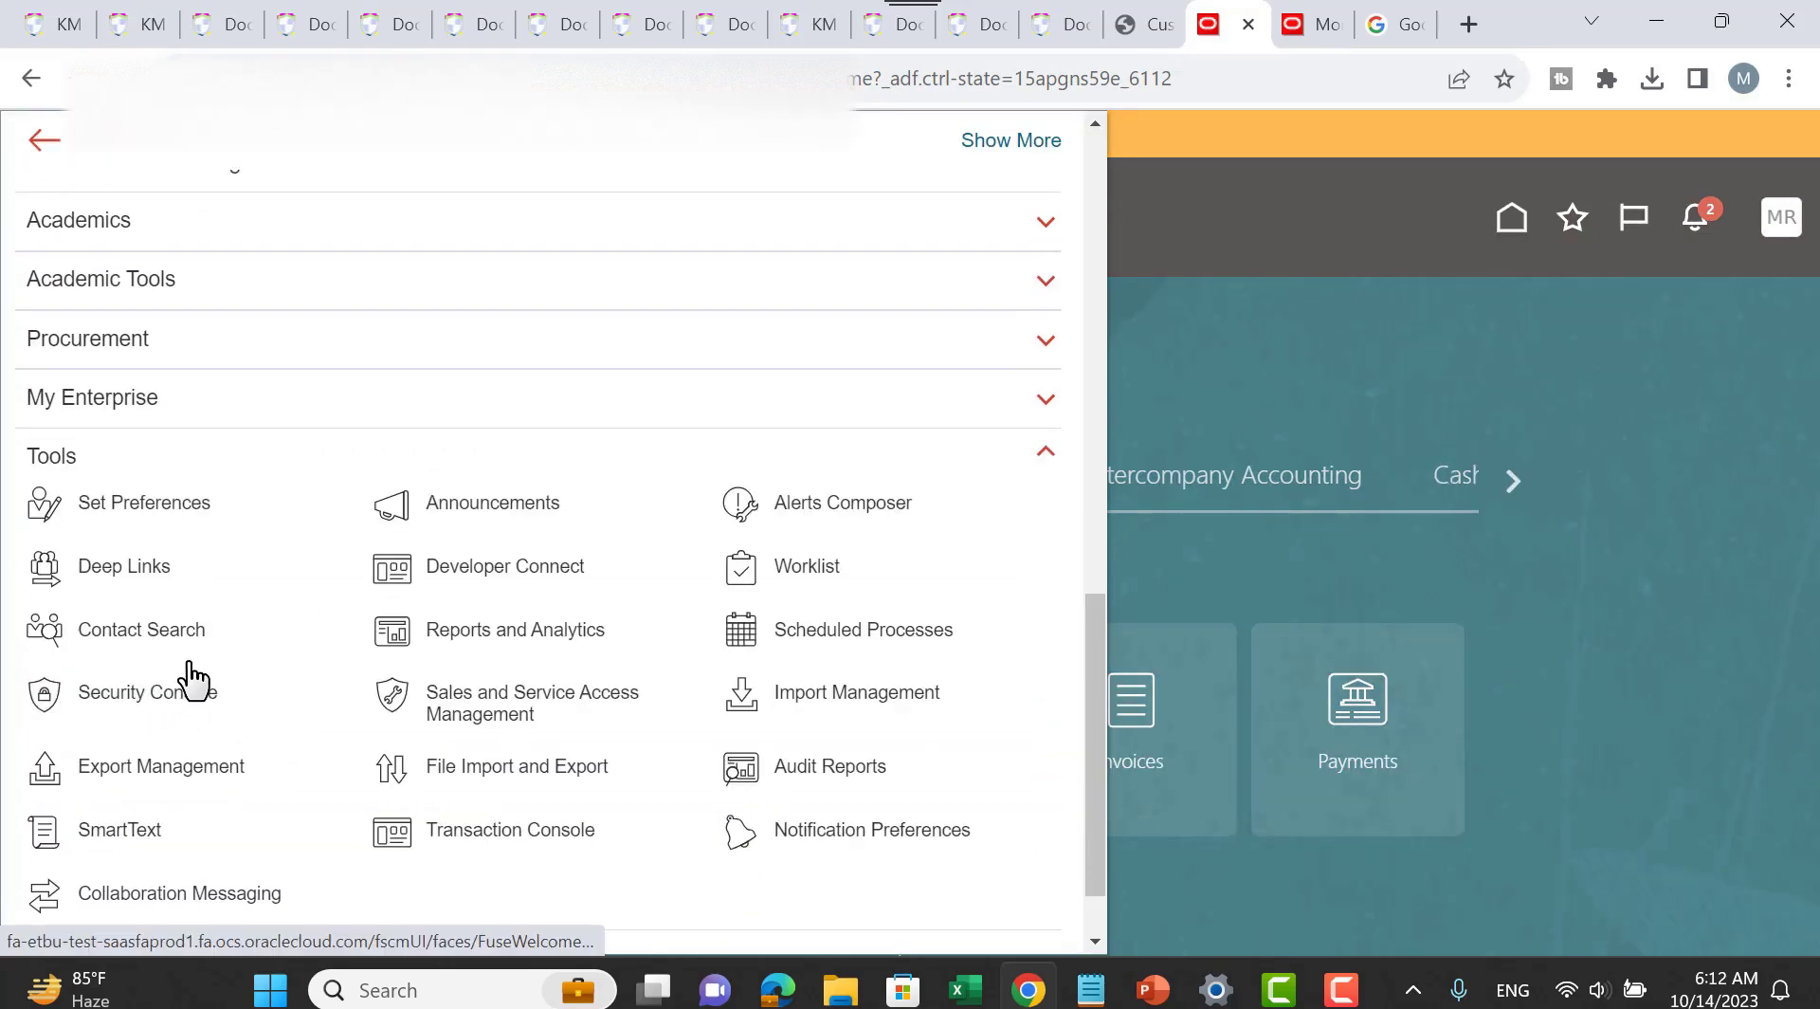
click(170, 707)
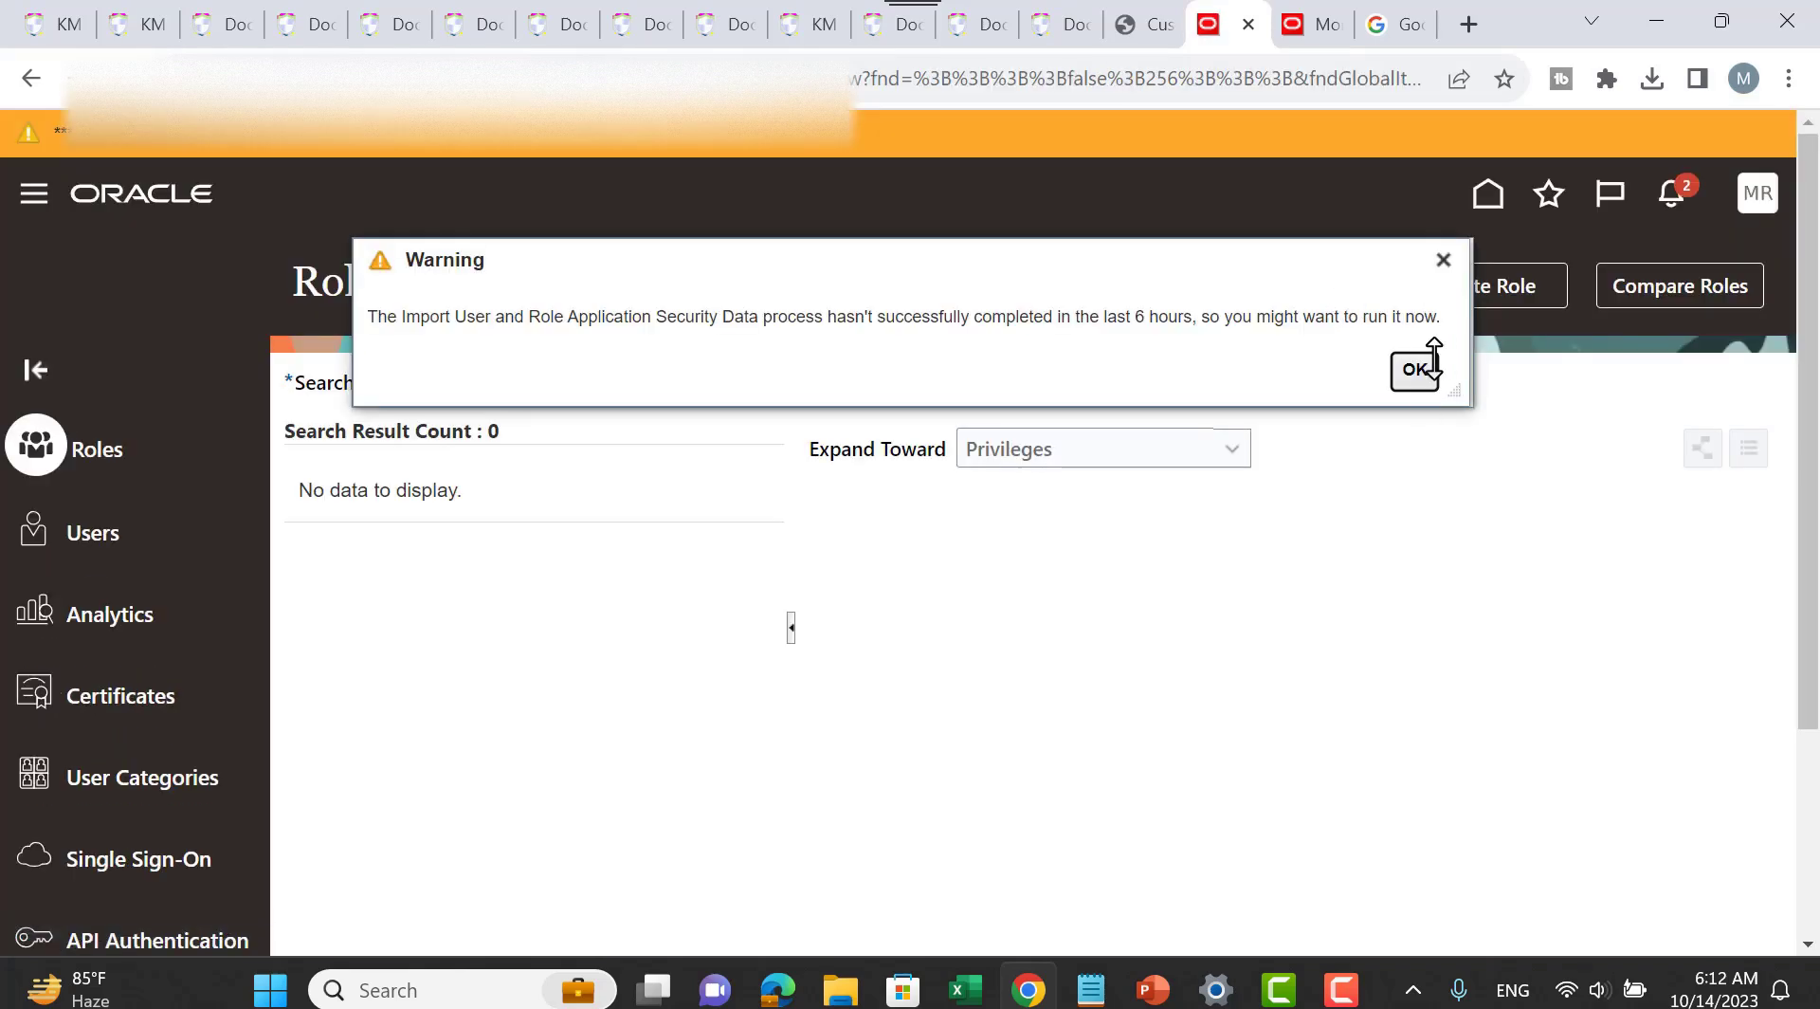
click(1414, 369)
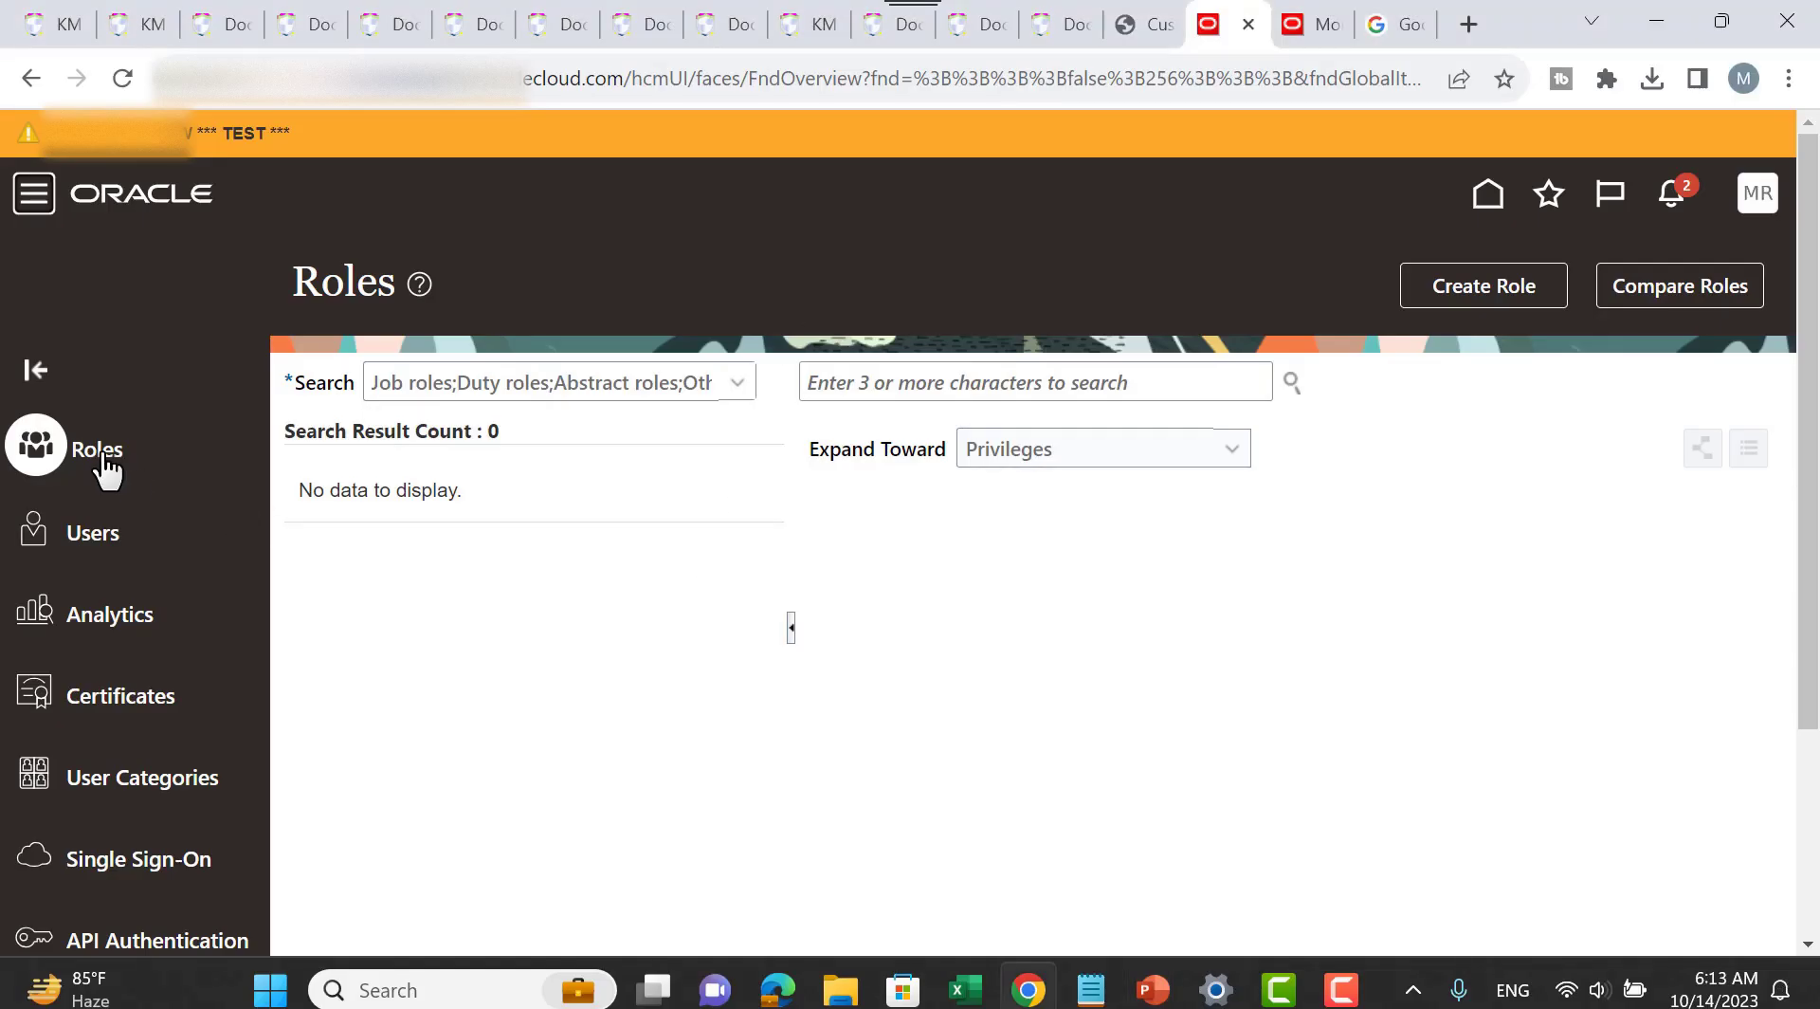
Step: Start a new role named 00netting with role code oonetting
click(1420, 299)
click(799, 510)
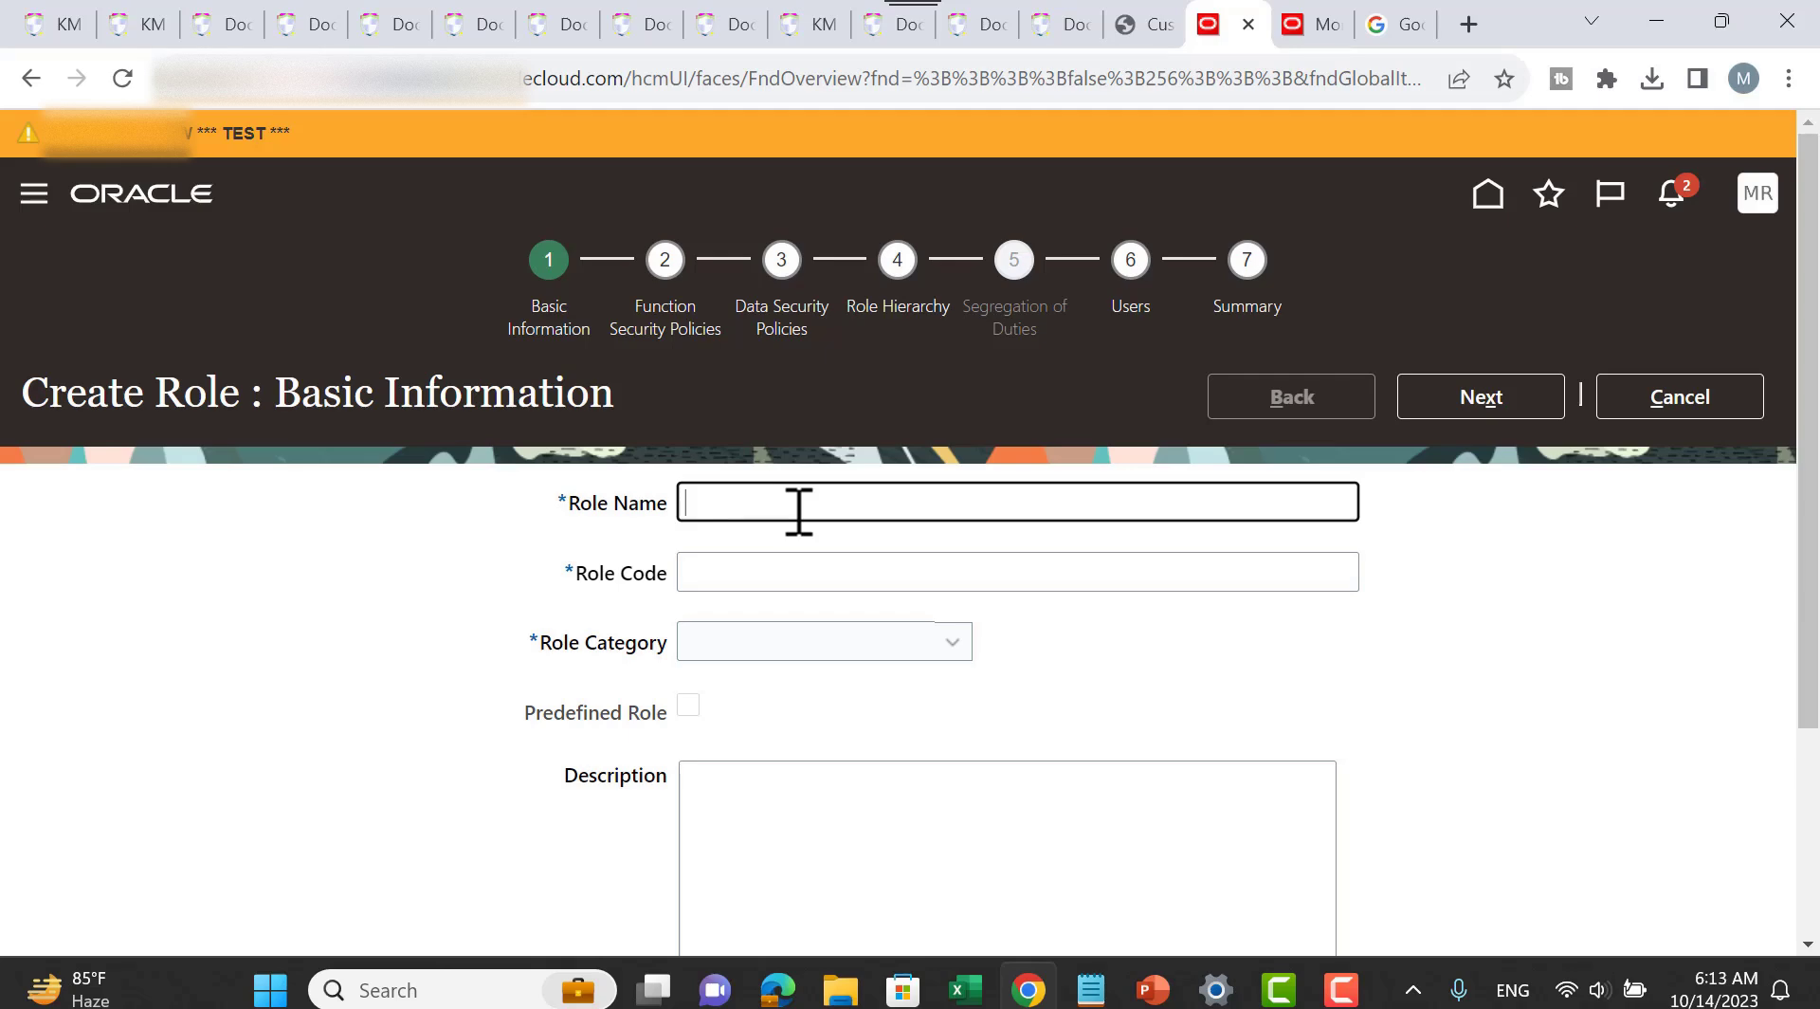
text(00netting)
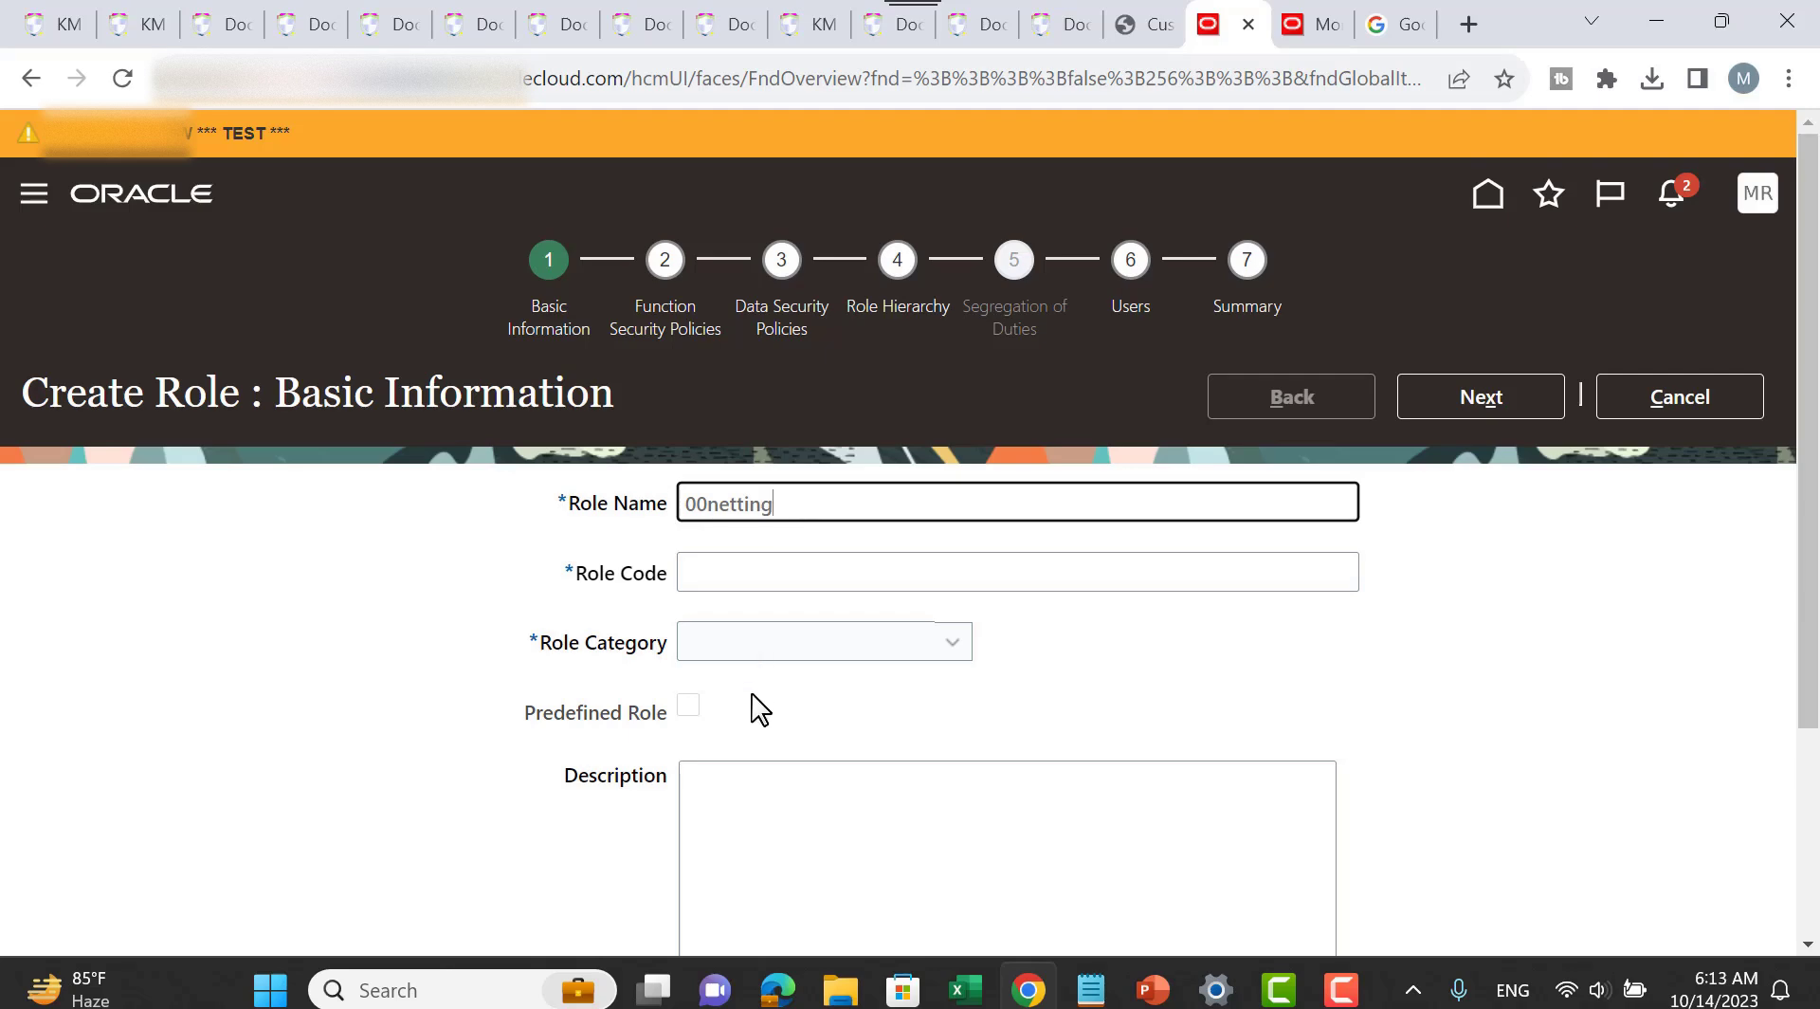
click(781, 576)
text(oone)
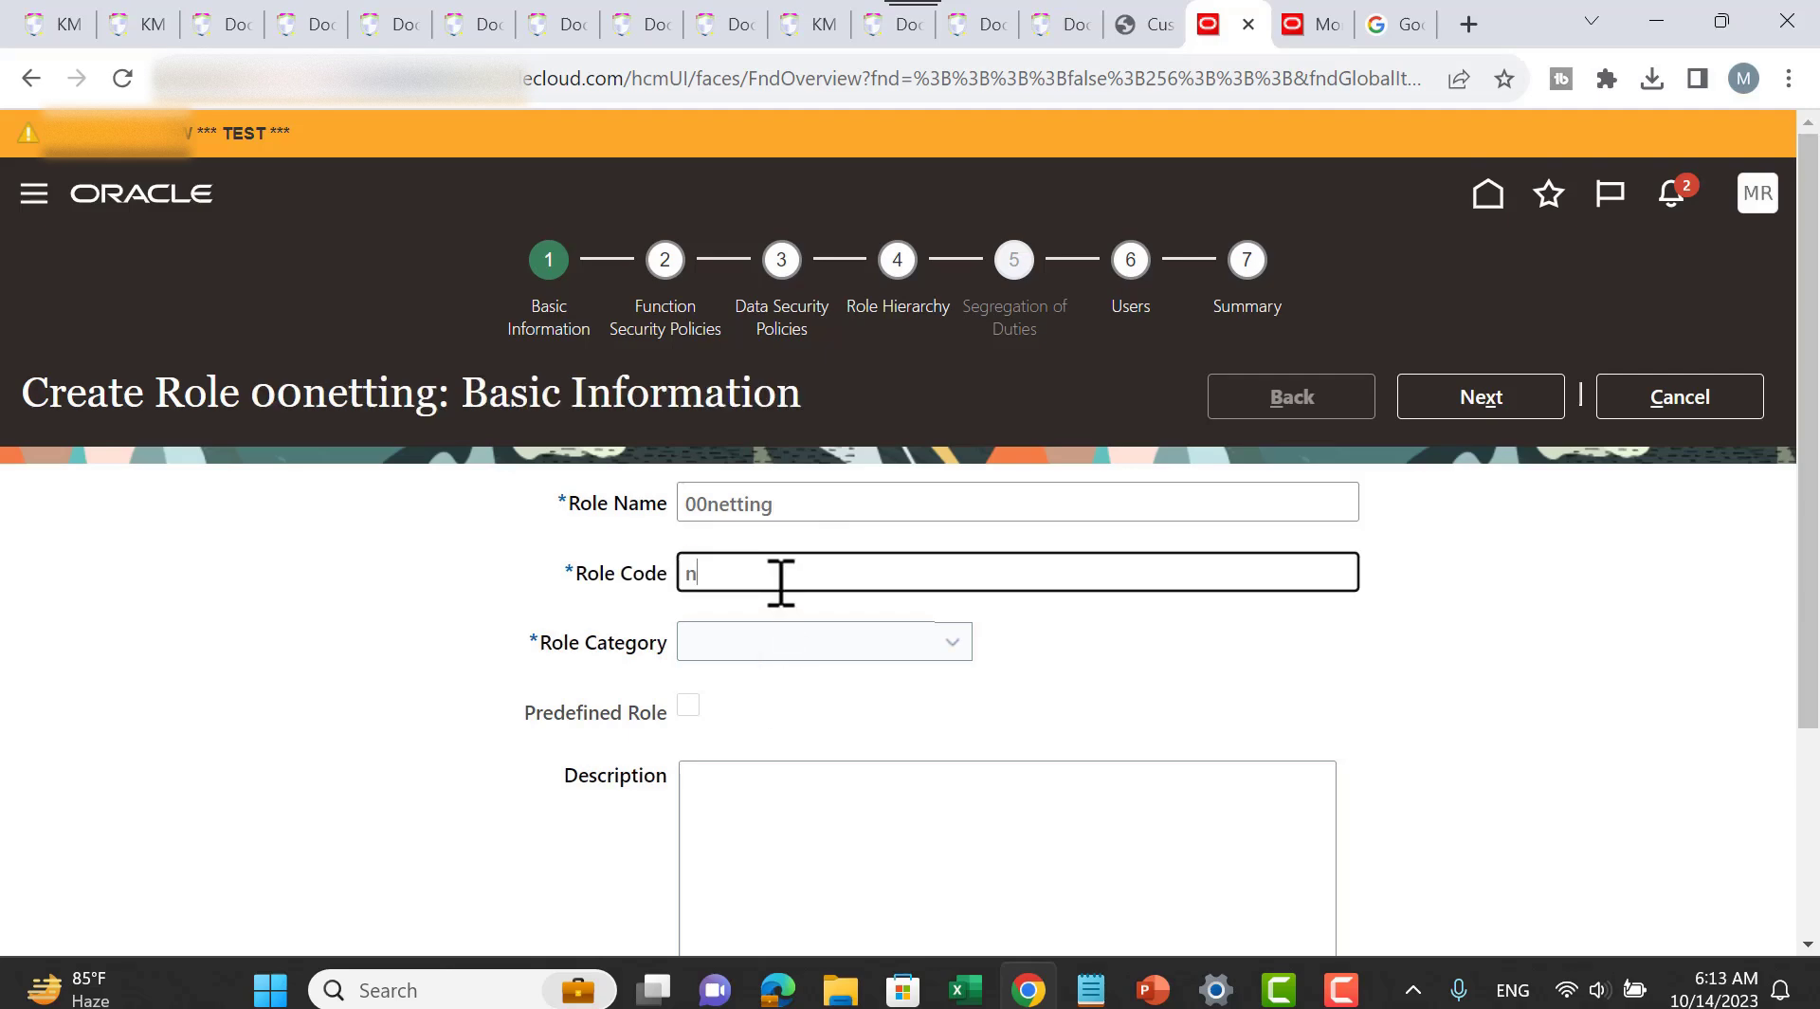
text(tting)
Step: Set the role category to Financials - Job Roles and advance to the Role Hierarchy step
click(809, 650)
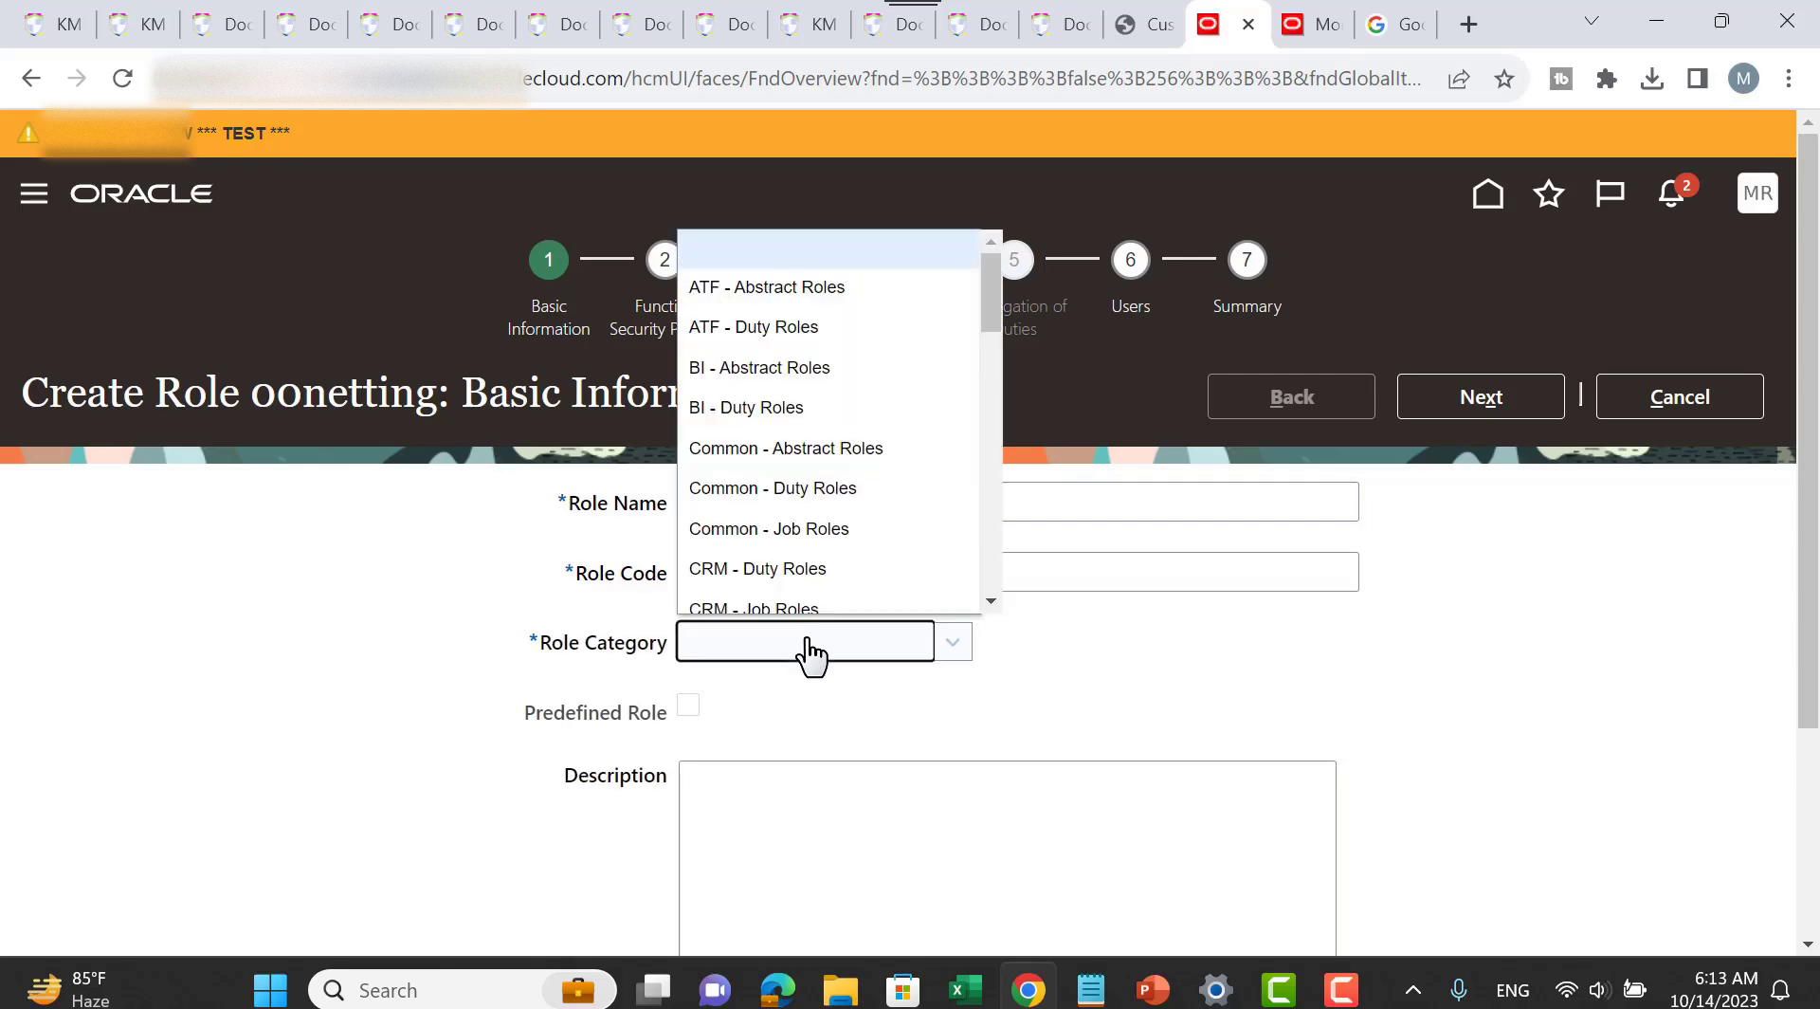
scroll(856, 527, down, 1)
scroll(856, 527, down, 2)
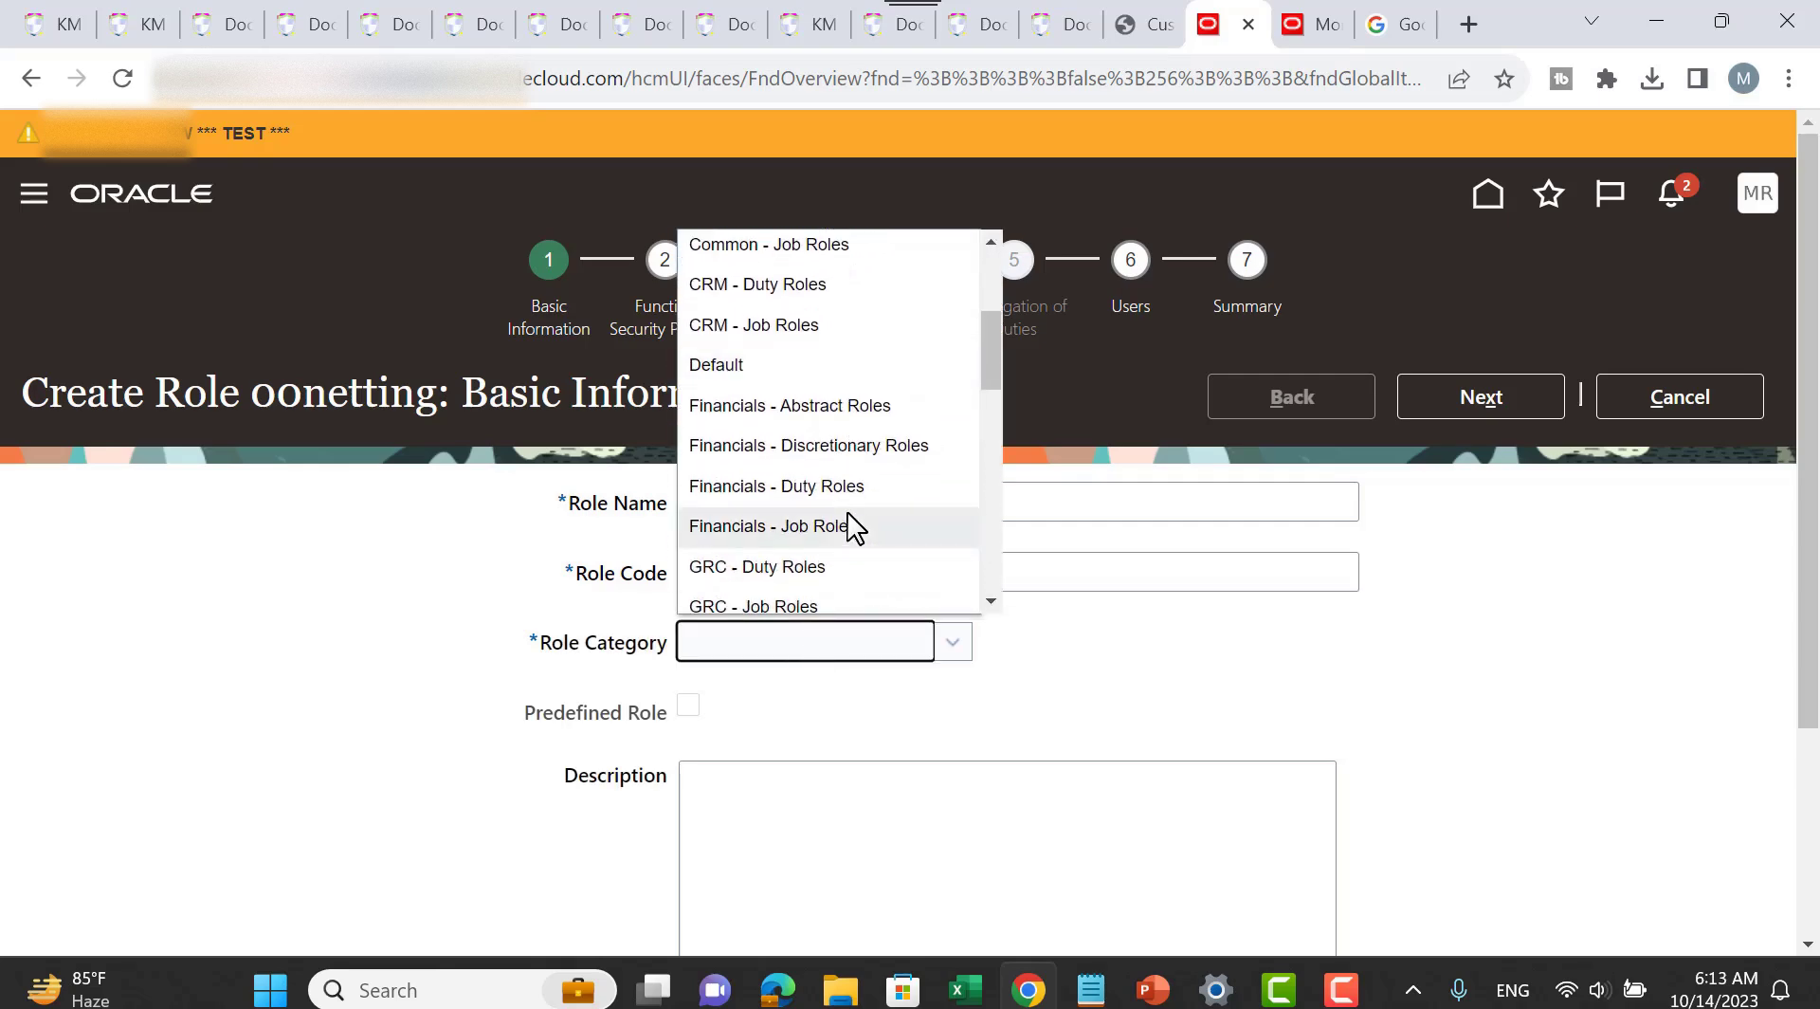
click(821, 531)
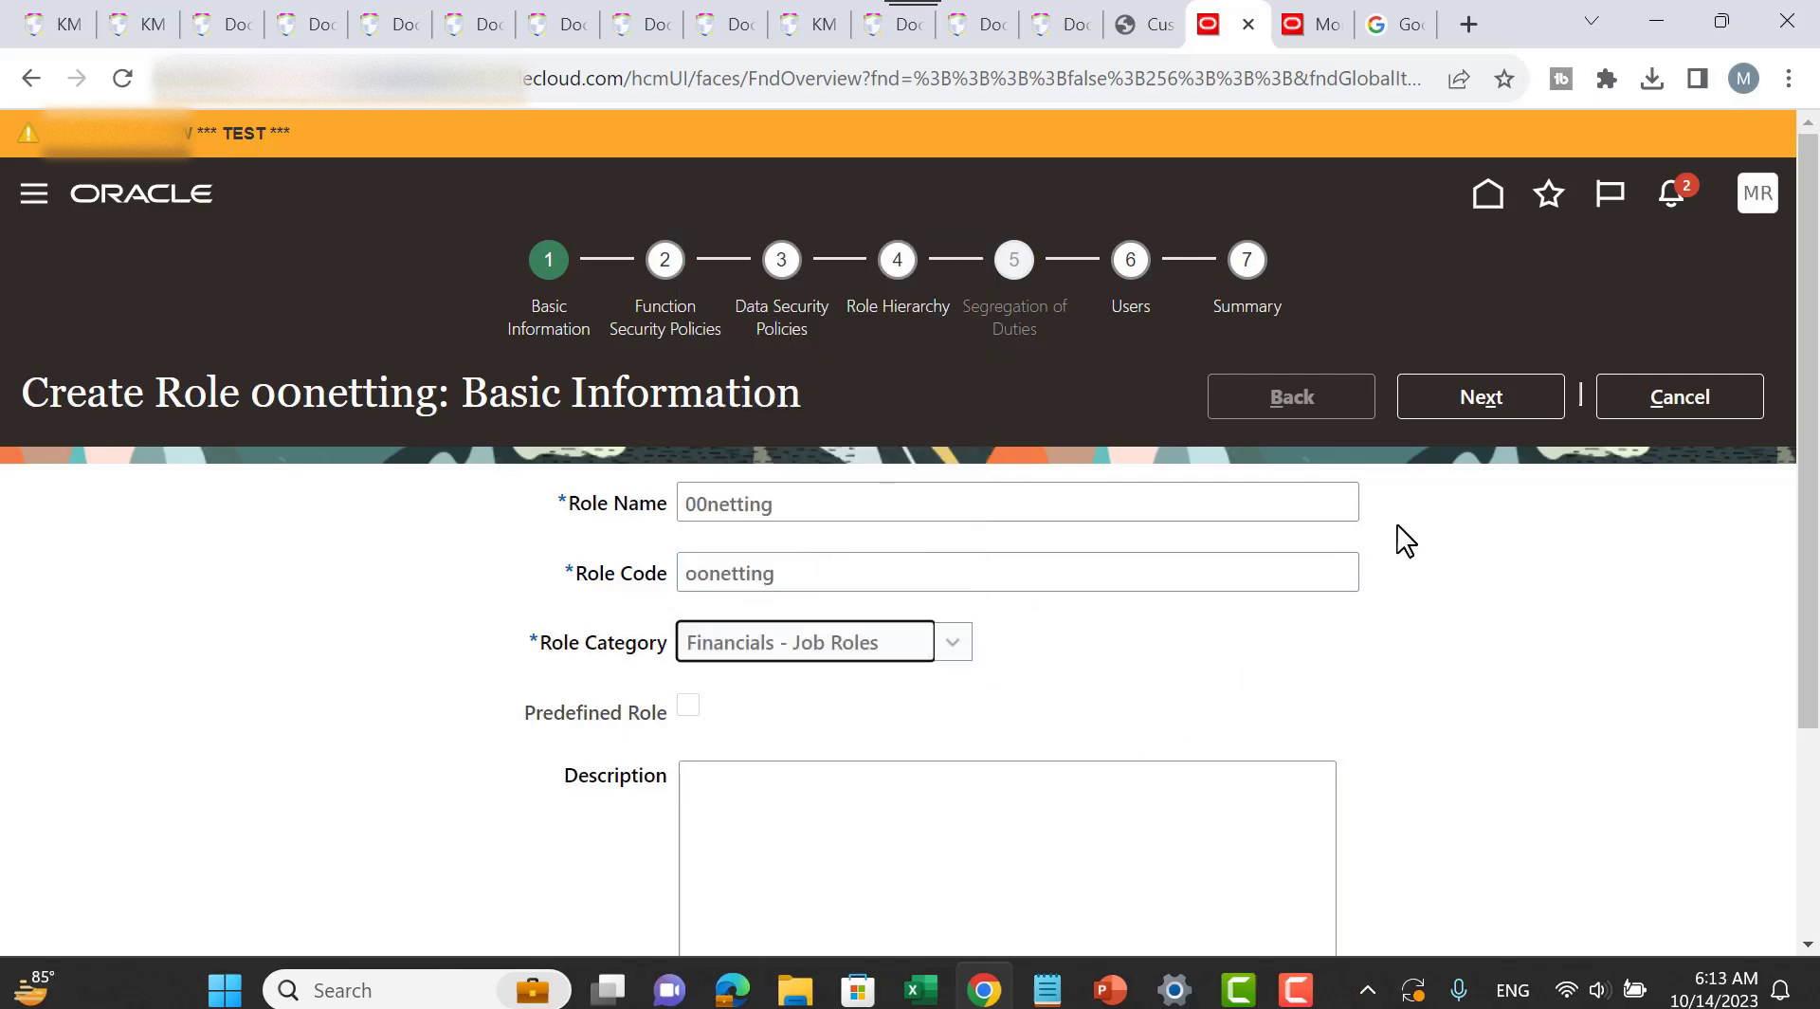
click(1471, 394)
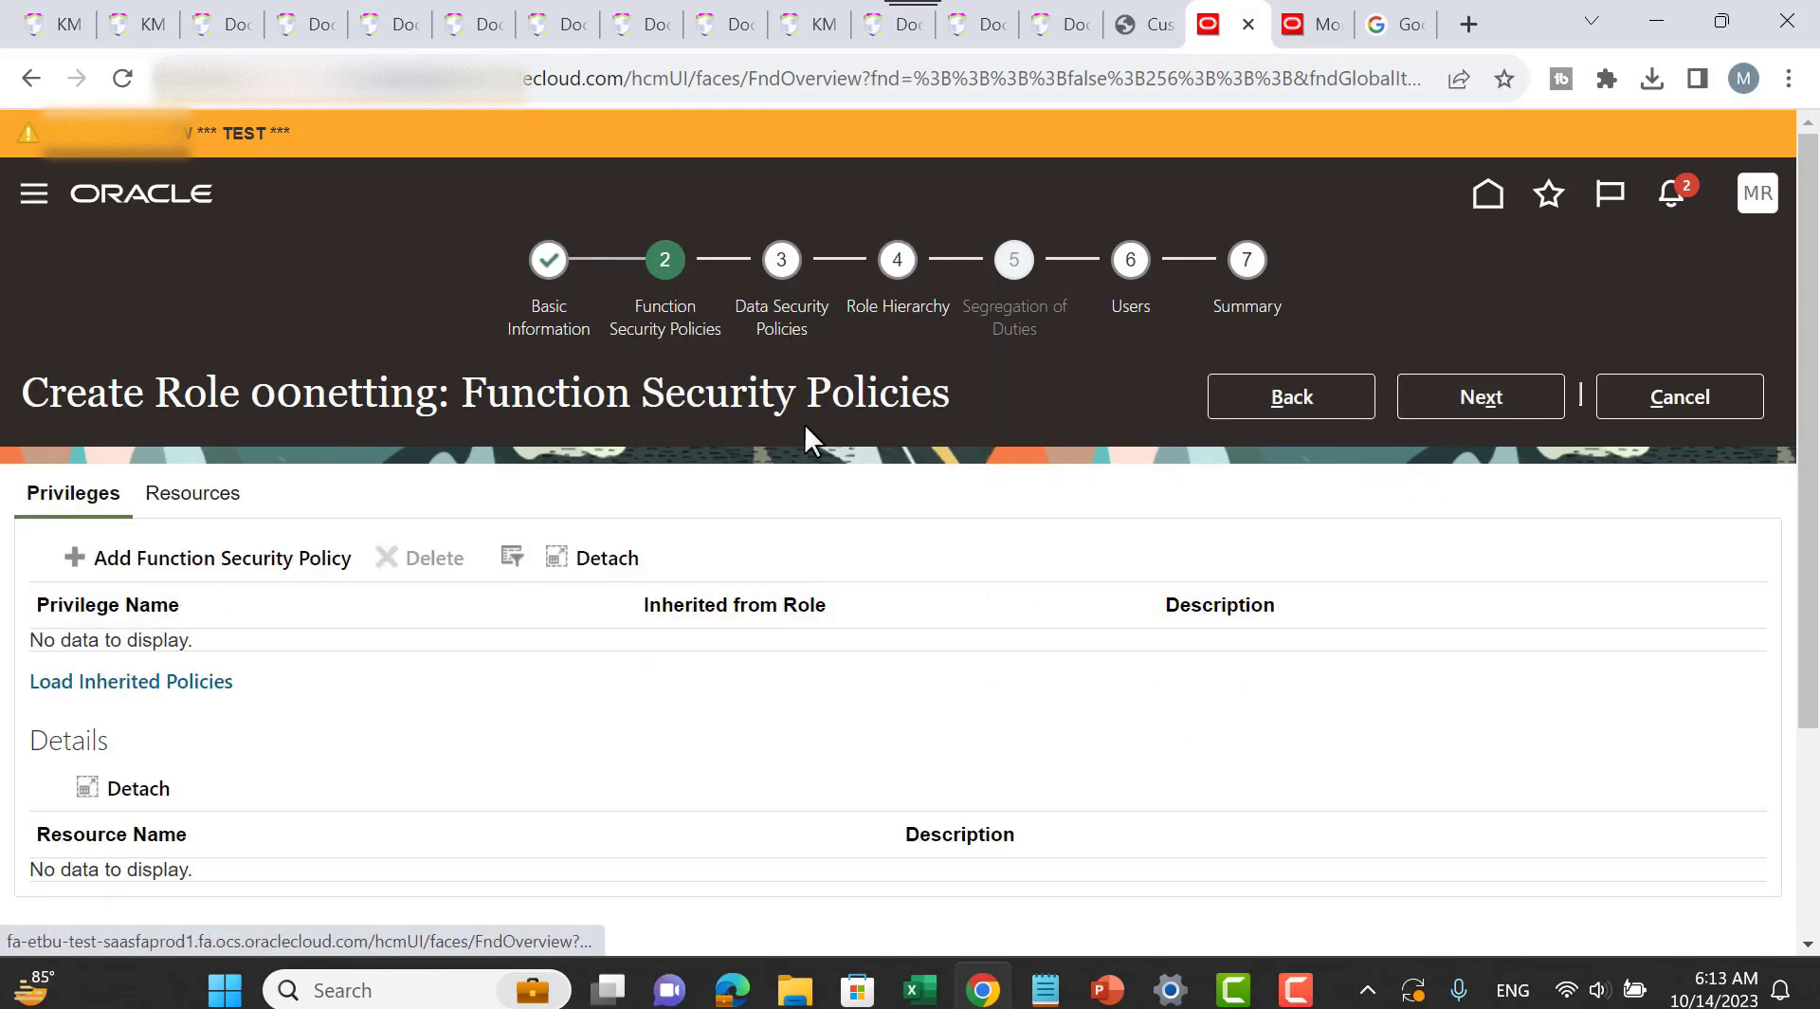
click(1465, 398)
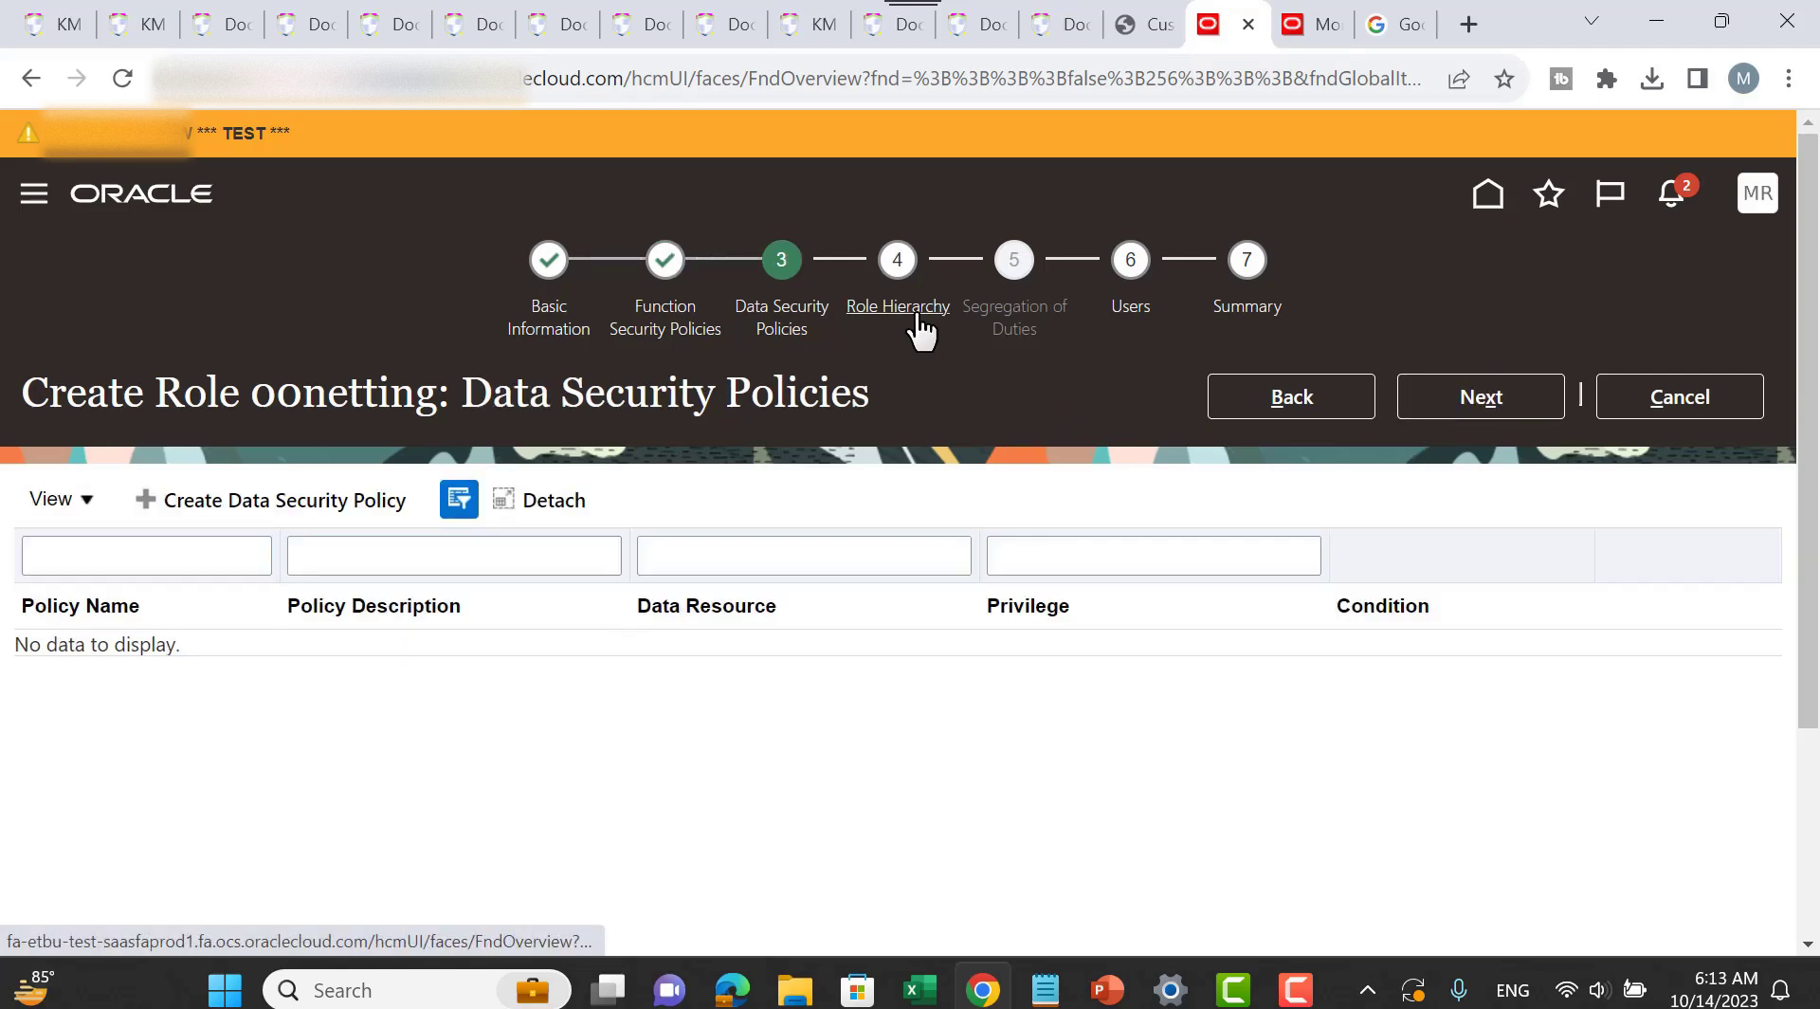
click(1484, 402)
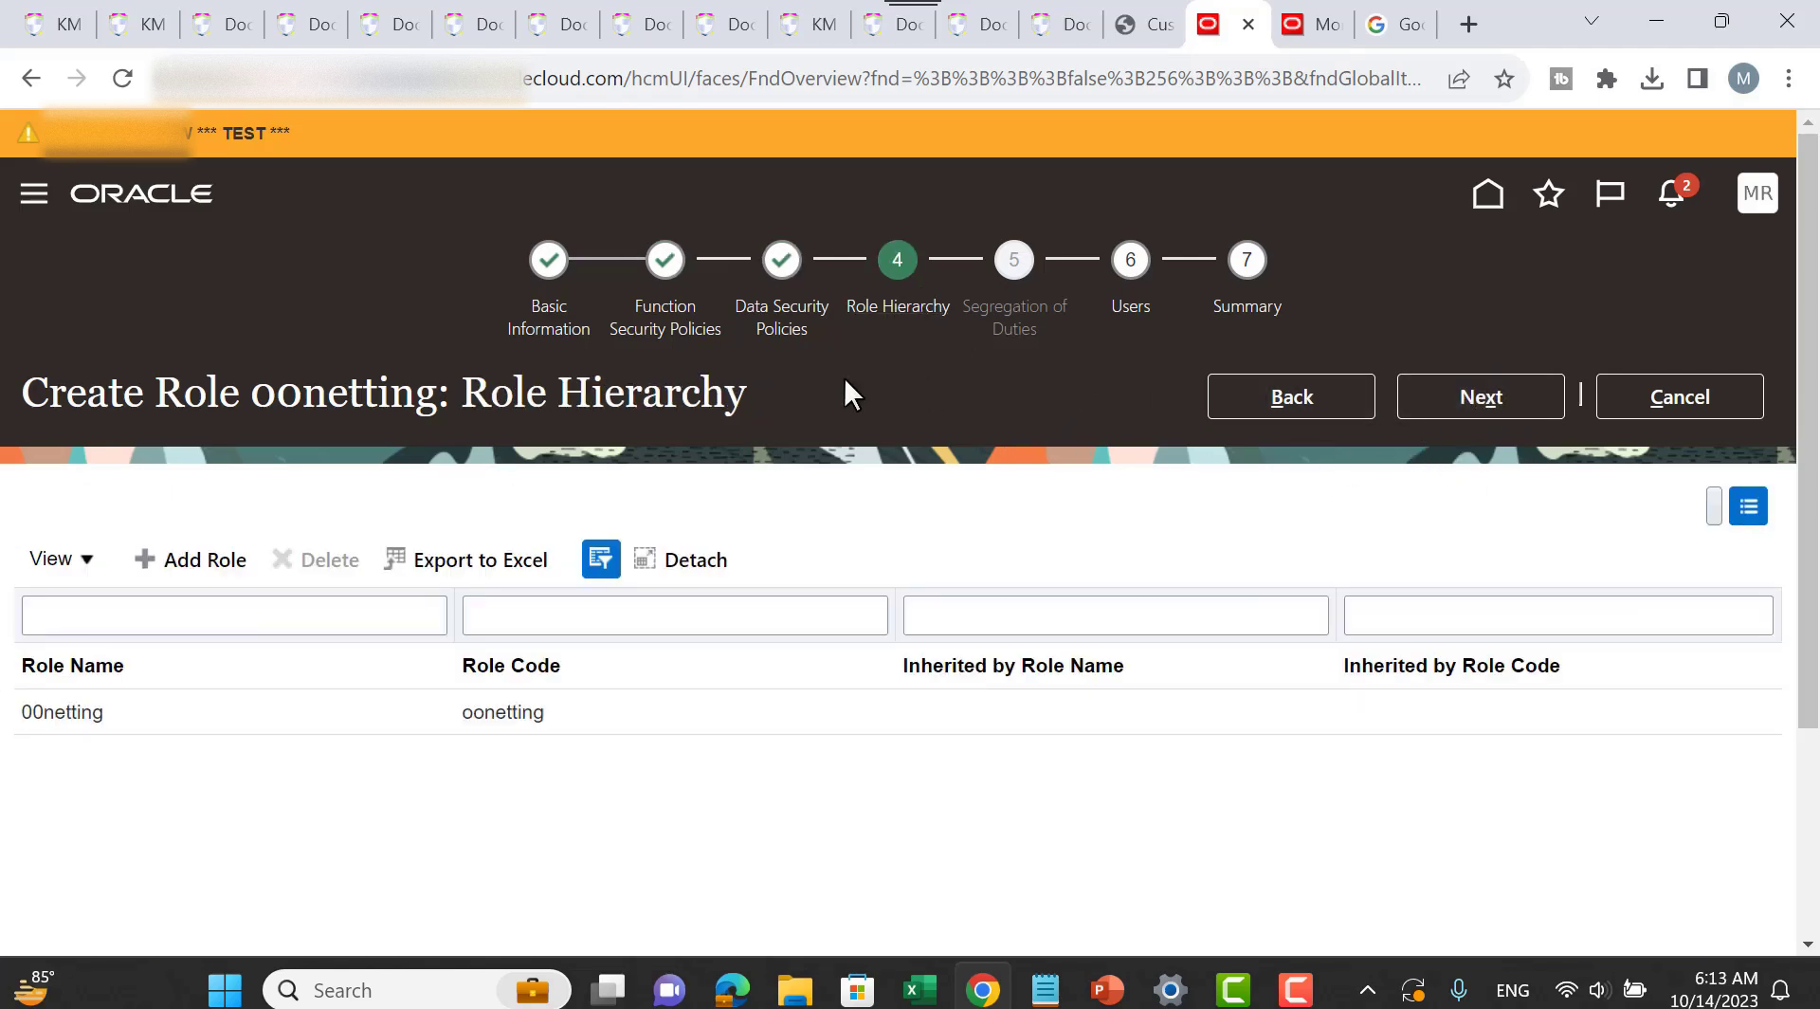
click(186, 559)
Step: Add the Customer and Supplier Balance Netting duty to 00netting's hierarchy, then advance to Users
click(1085, 303)
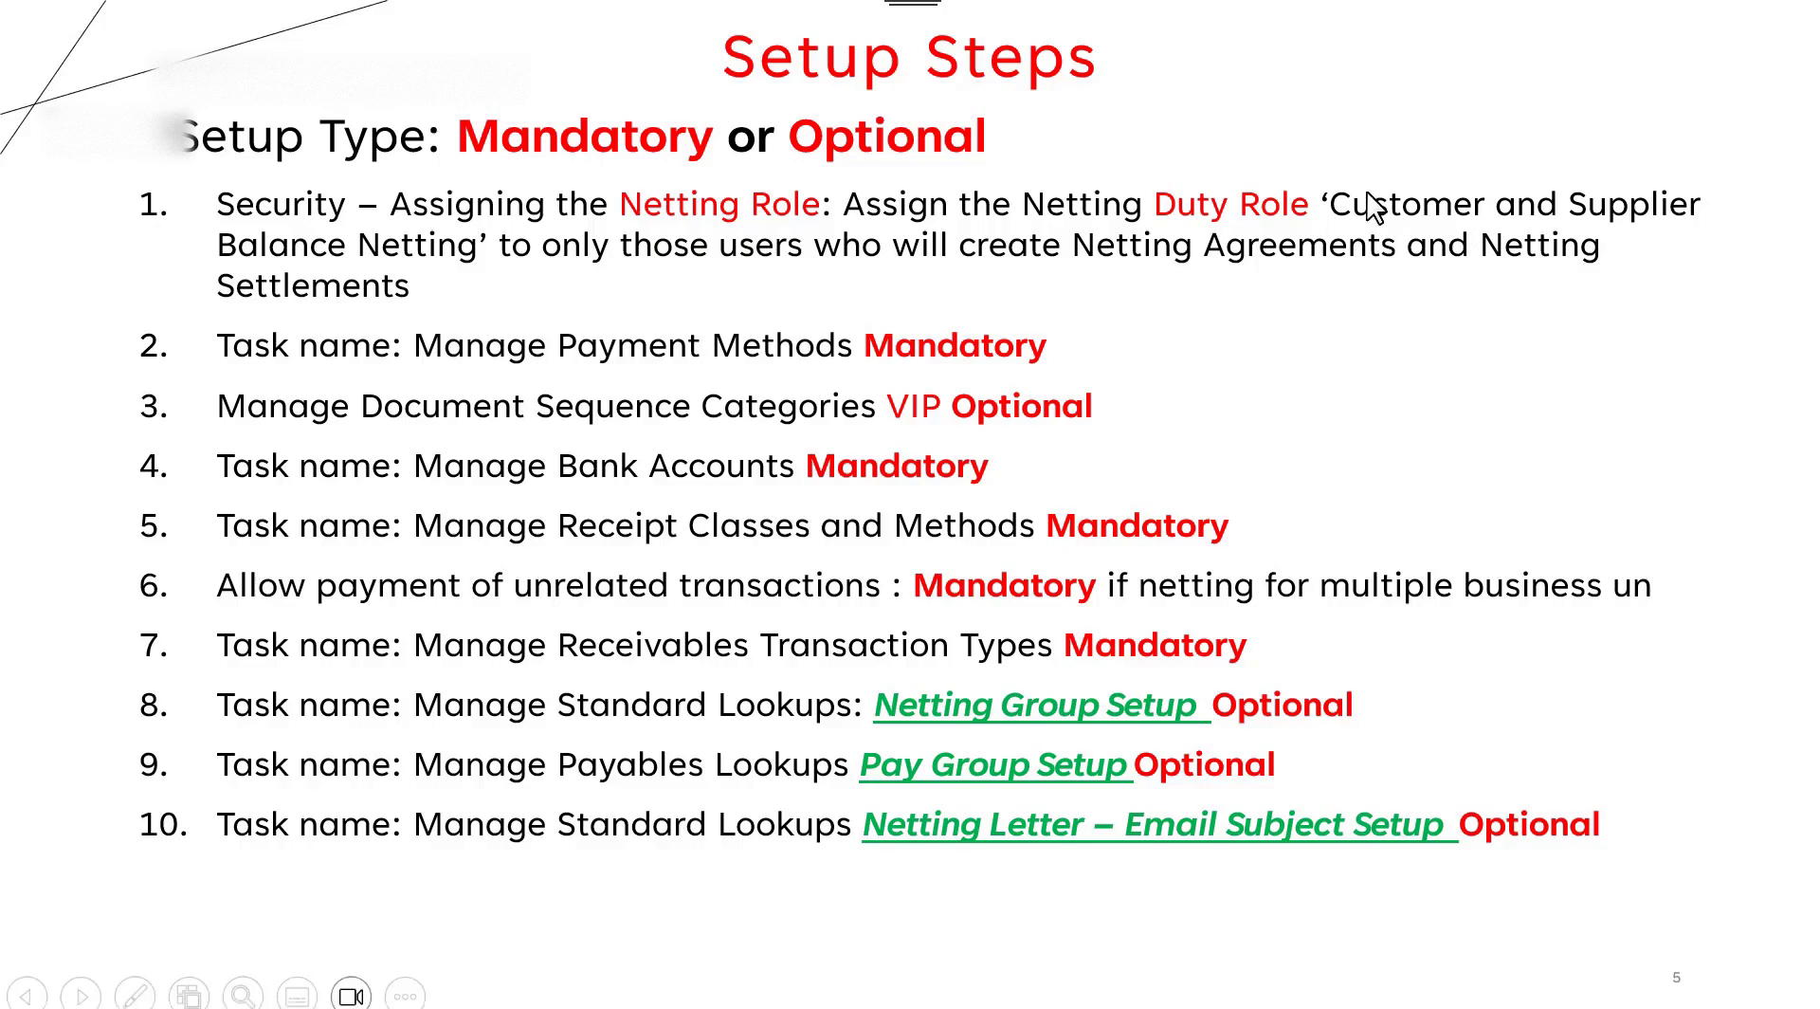
key(alt+Tab)
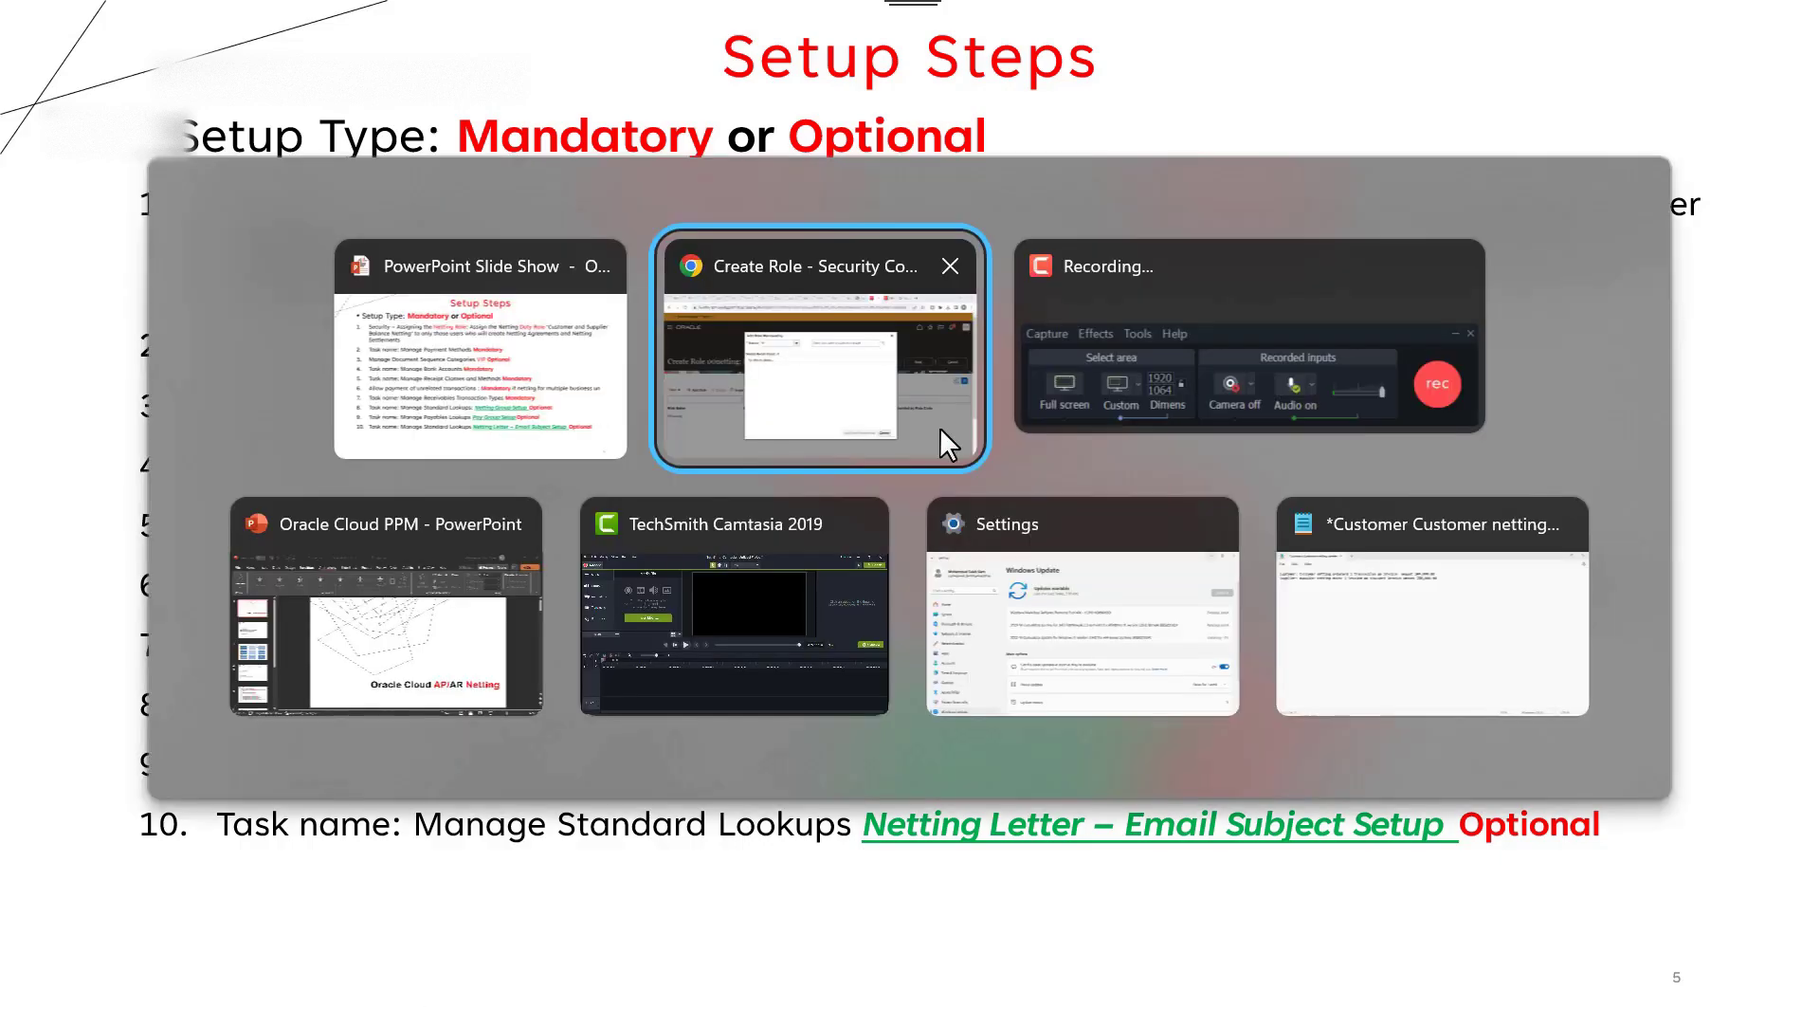
text(customer)
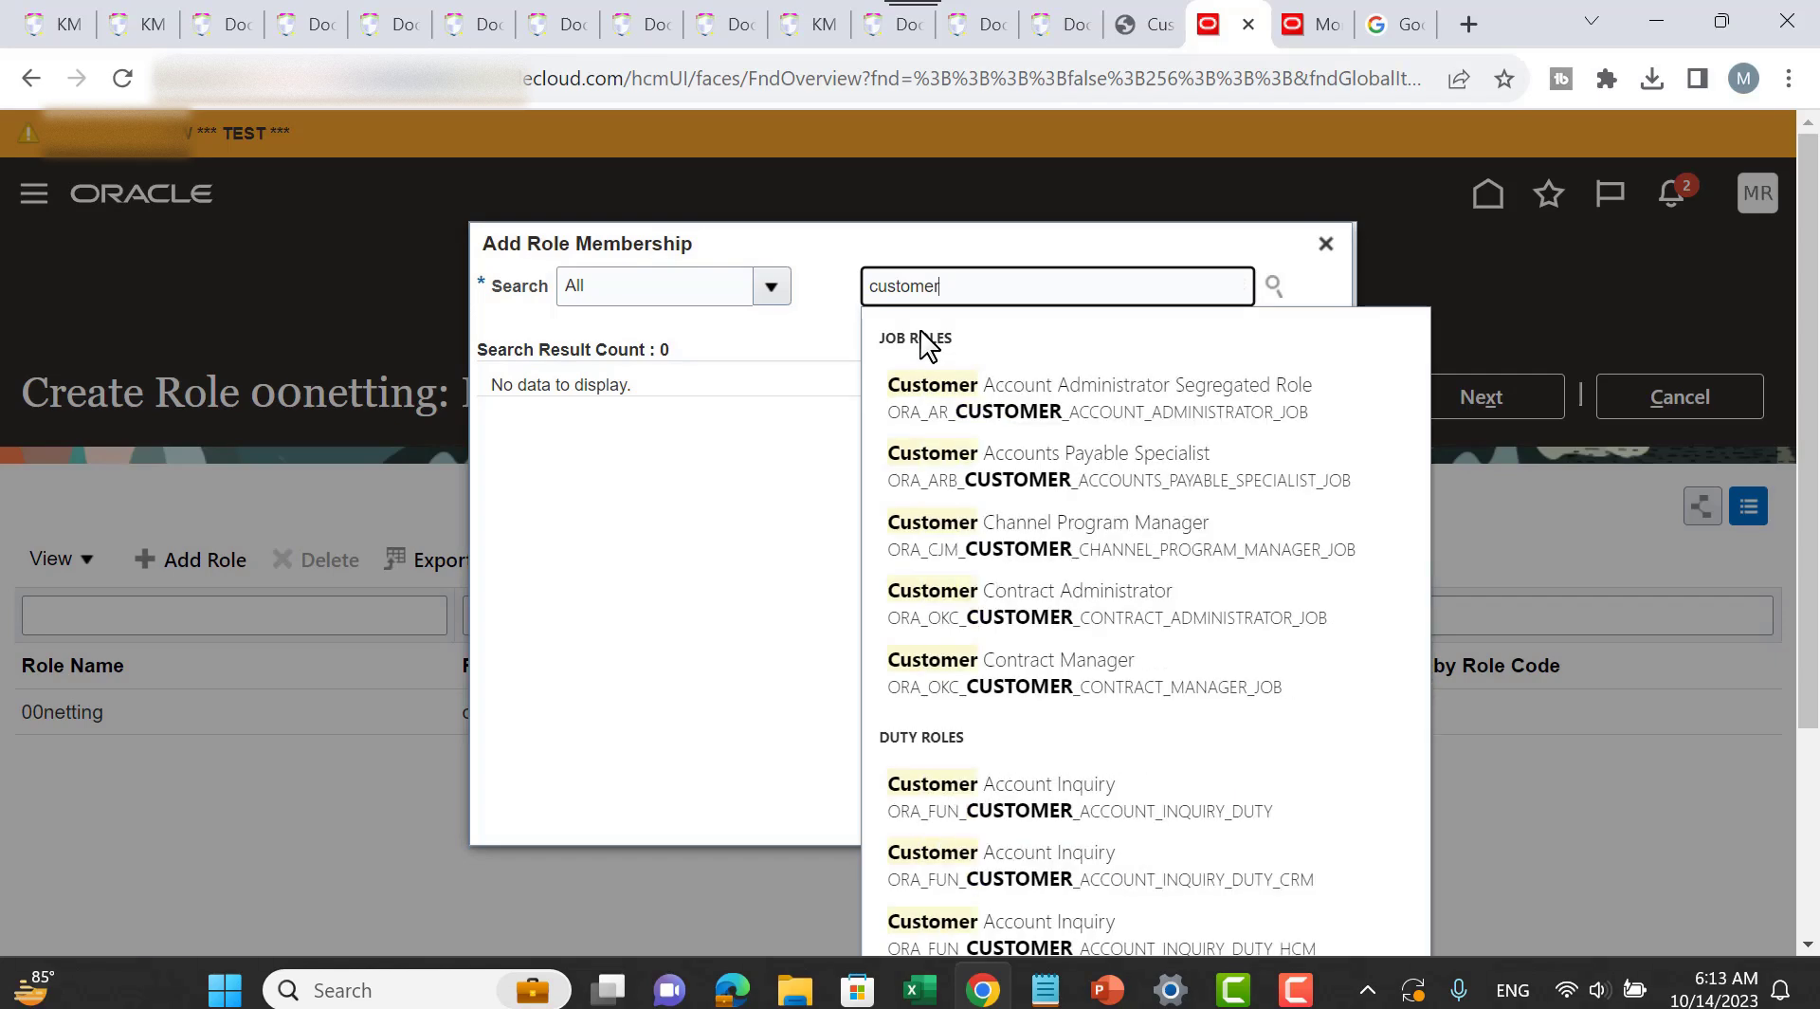
text( and sup)
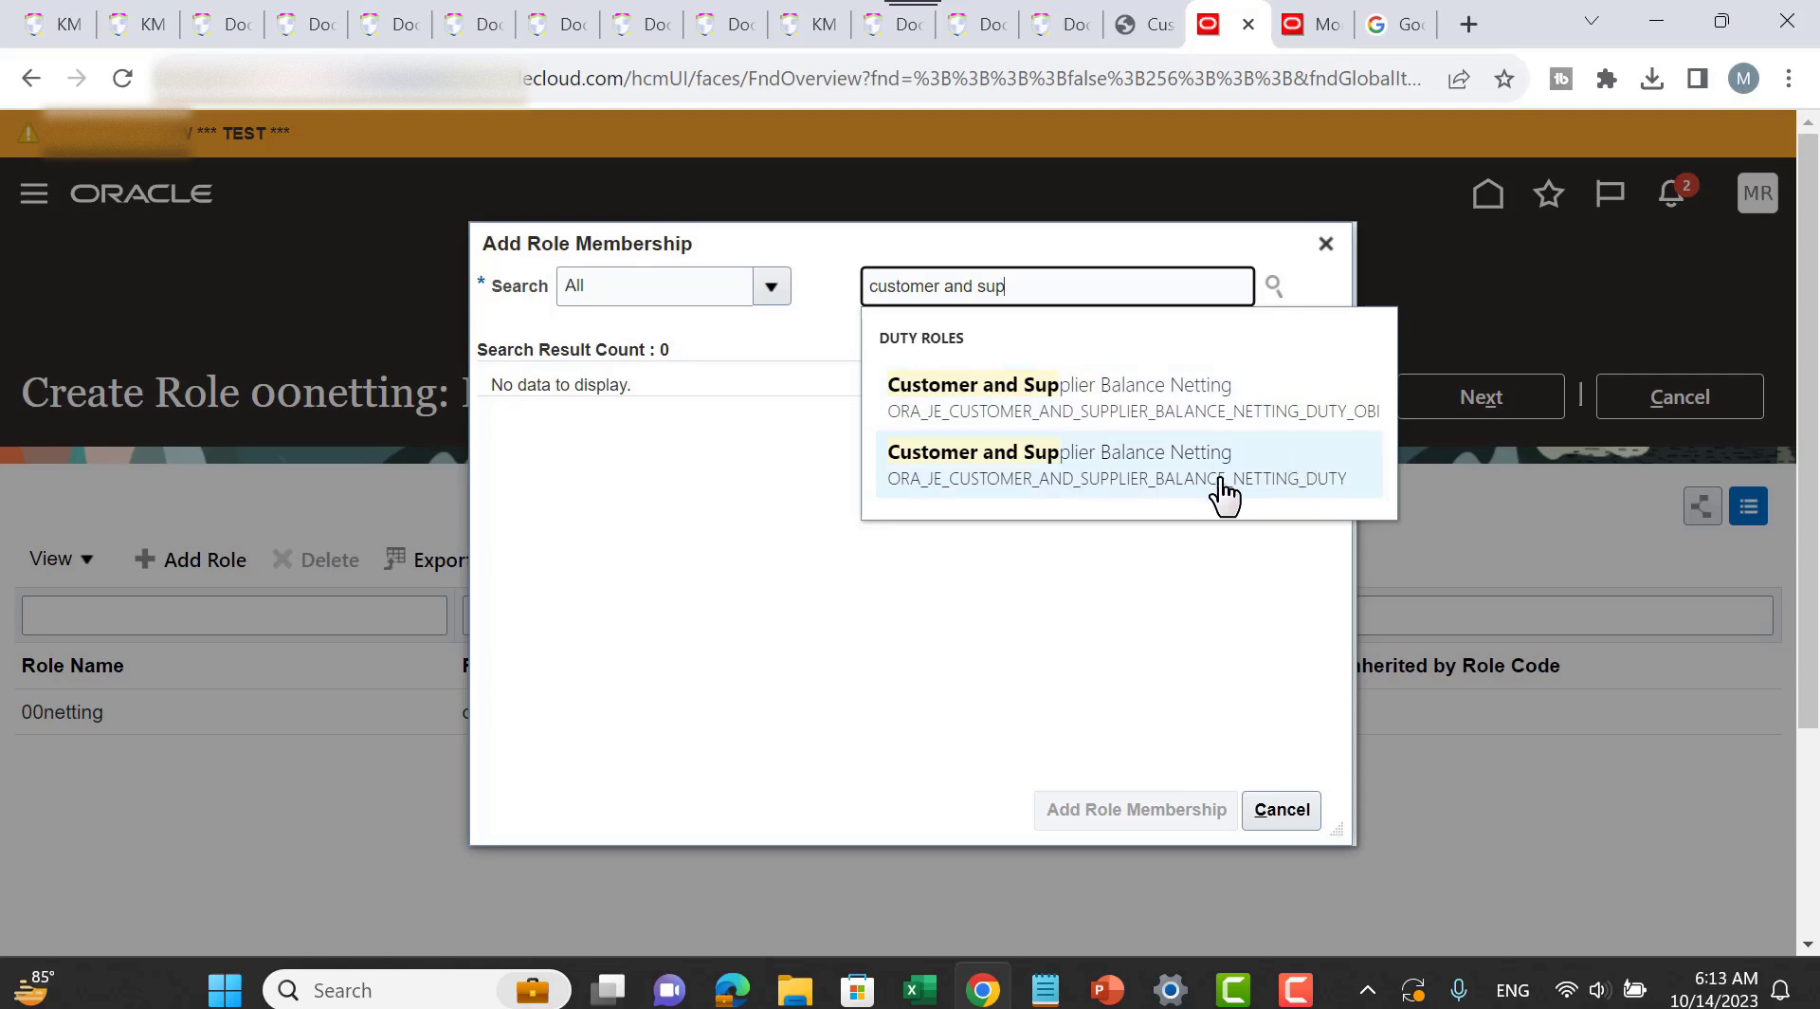
click(1183, 481)
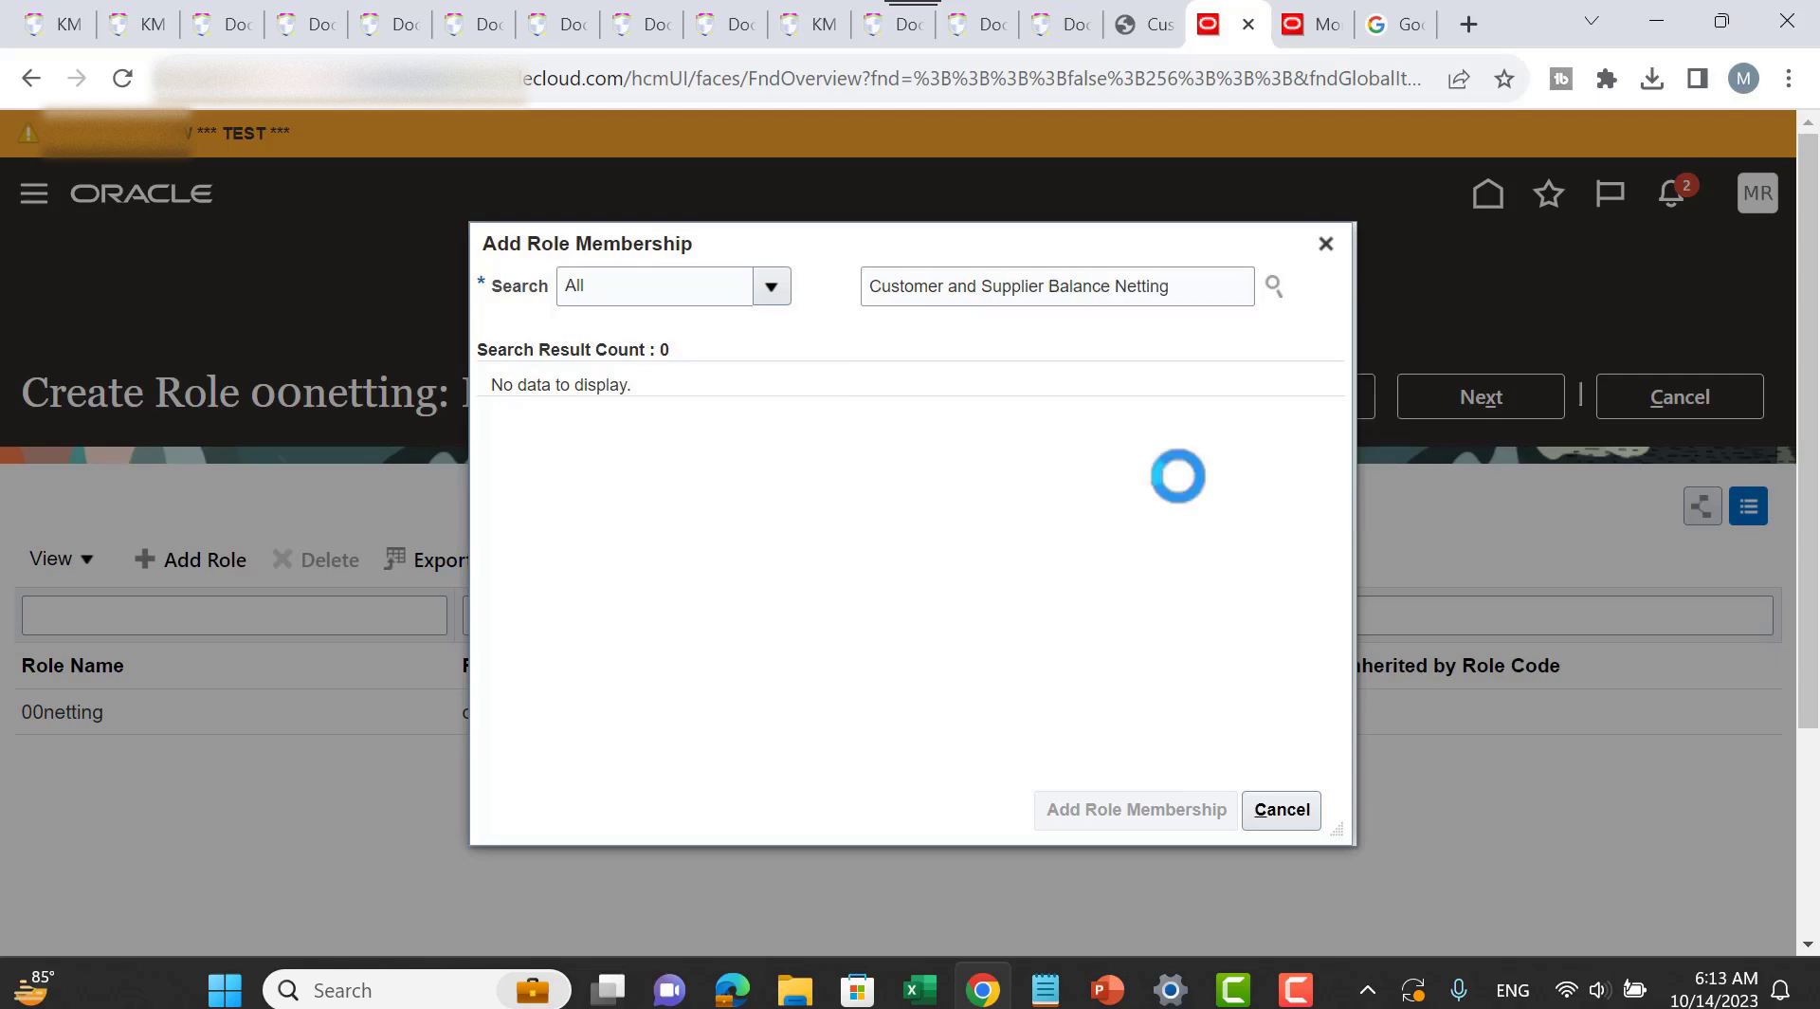
click(1142, 812)
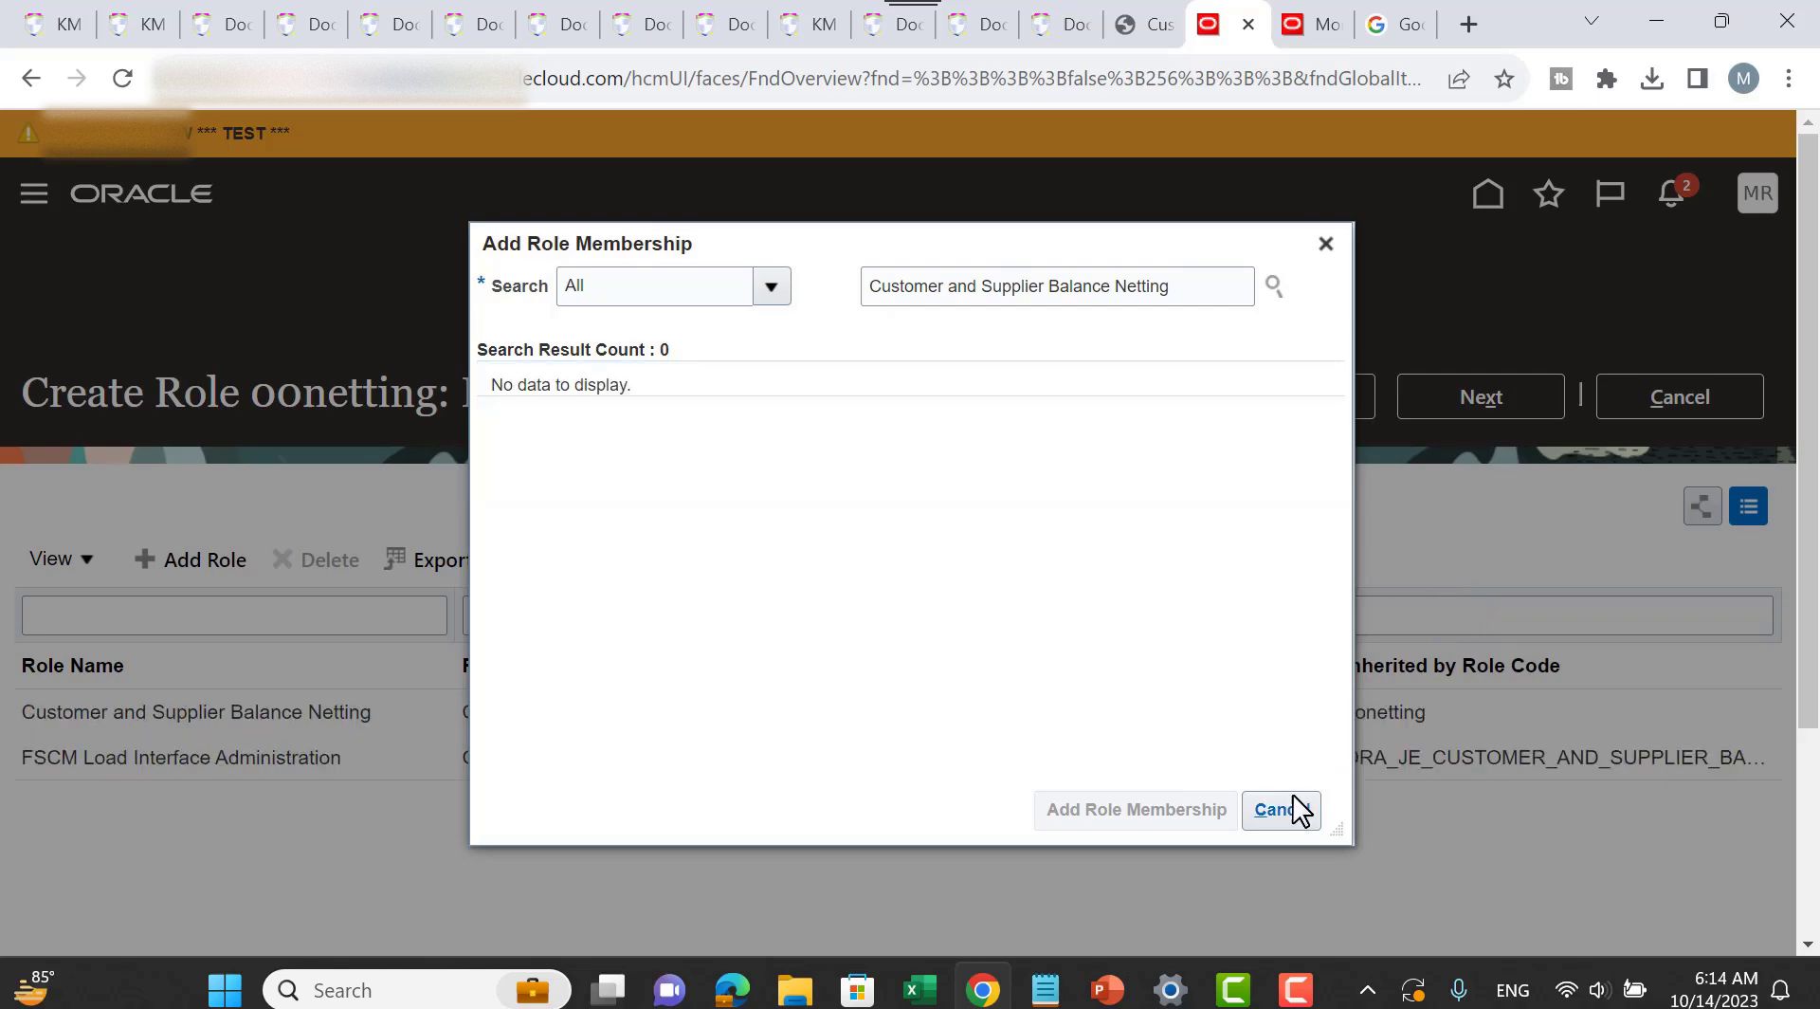
click(1340, 259)
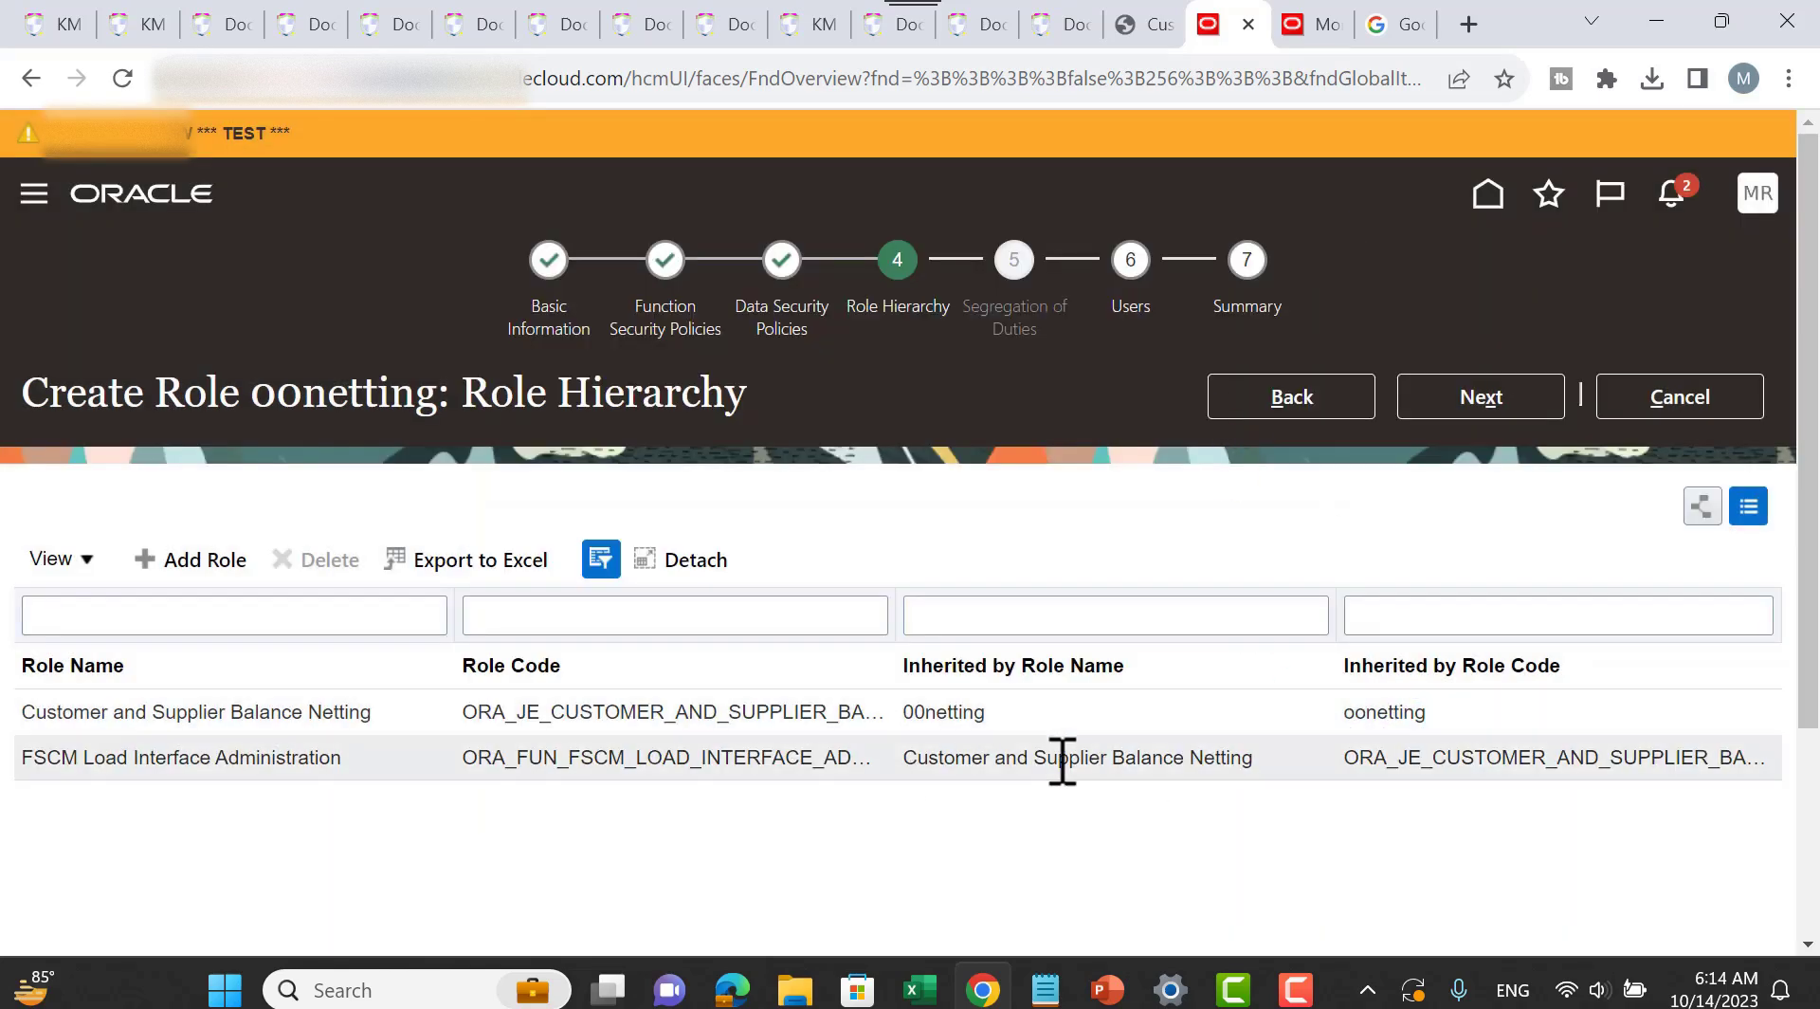
click(1478, 401)
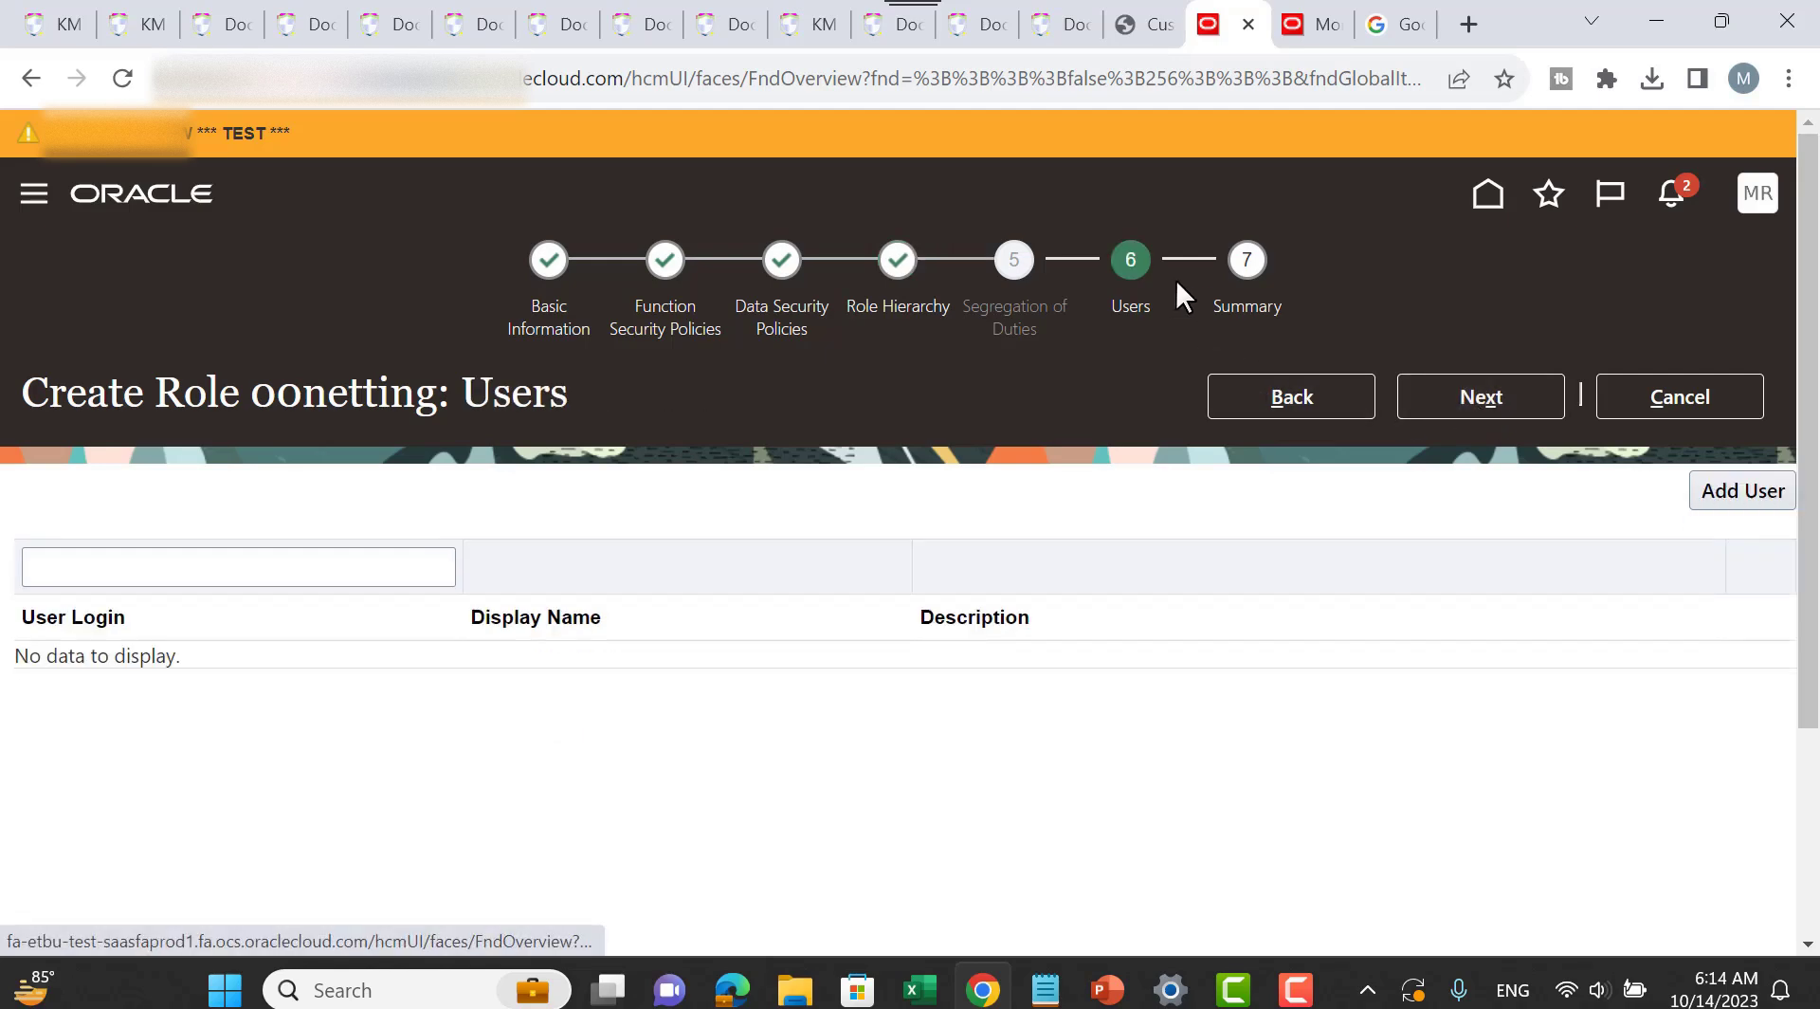
Step: Search for your own user account, add it to the 00netting role, and advance to Summary
click(1706, 499)
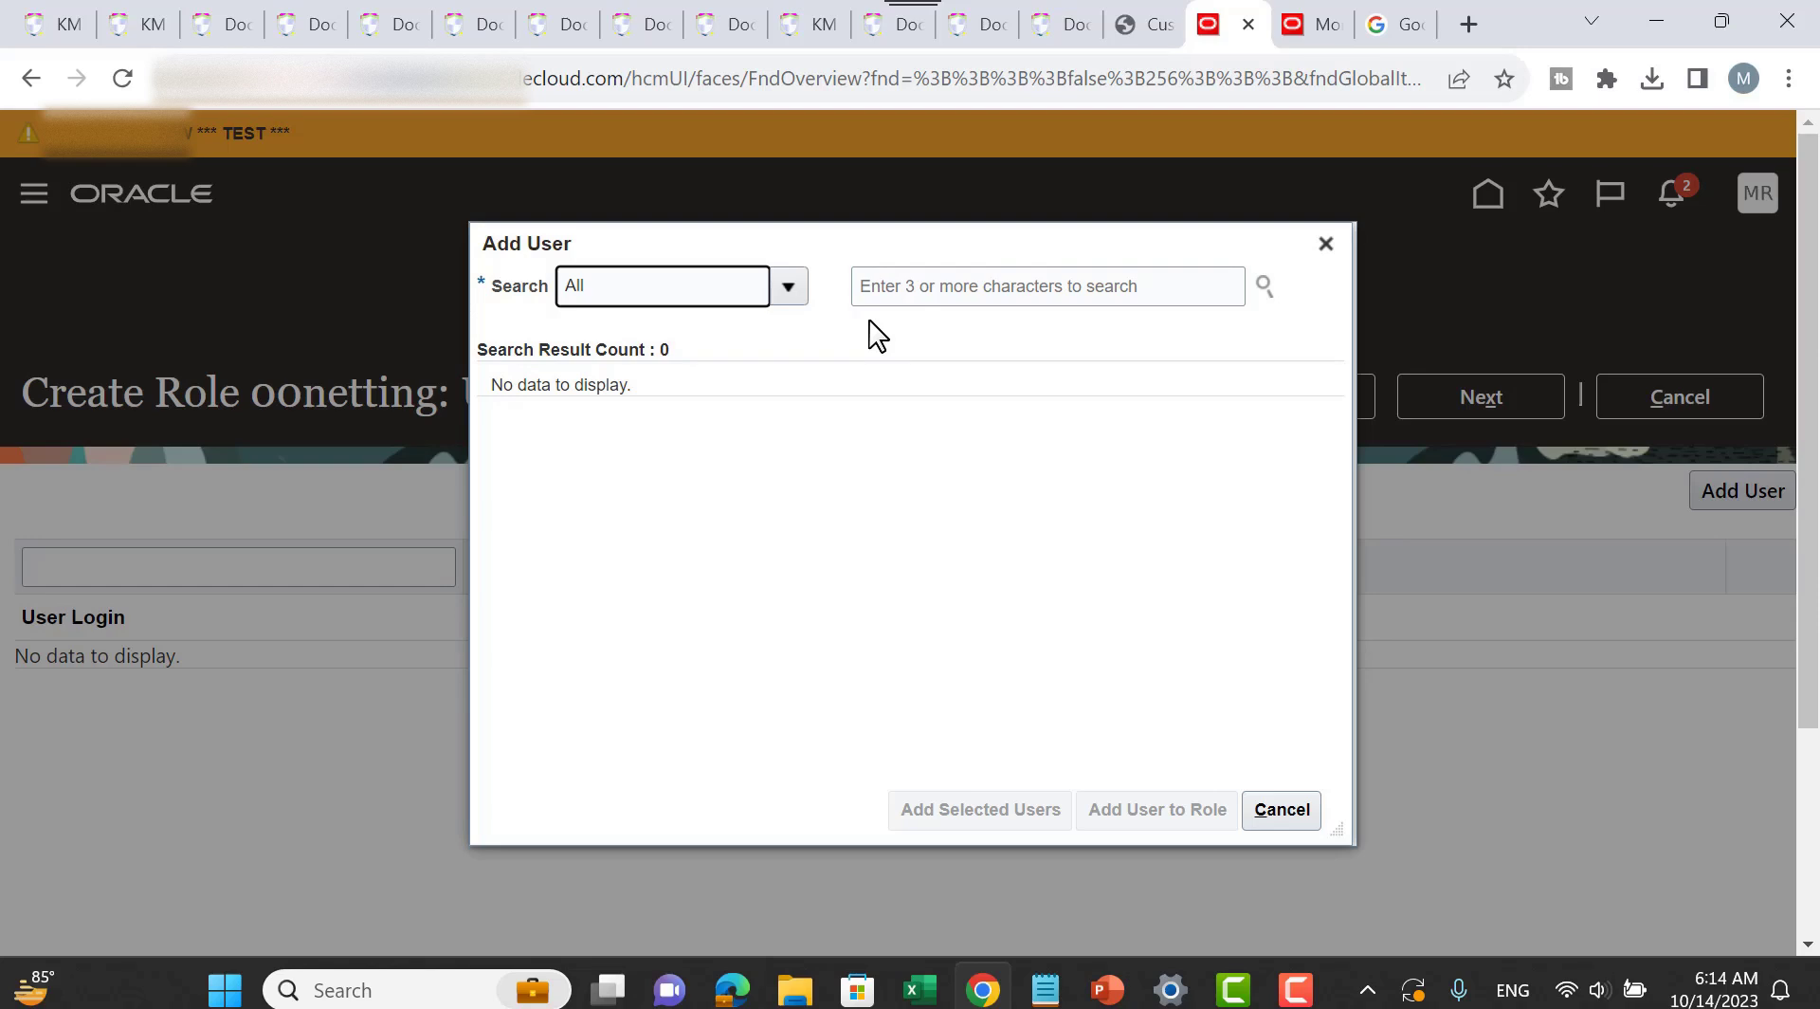
click(1043, 287)
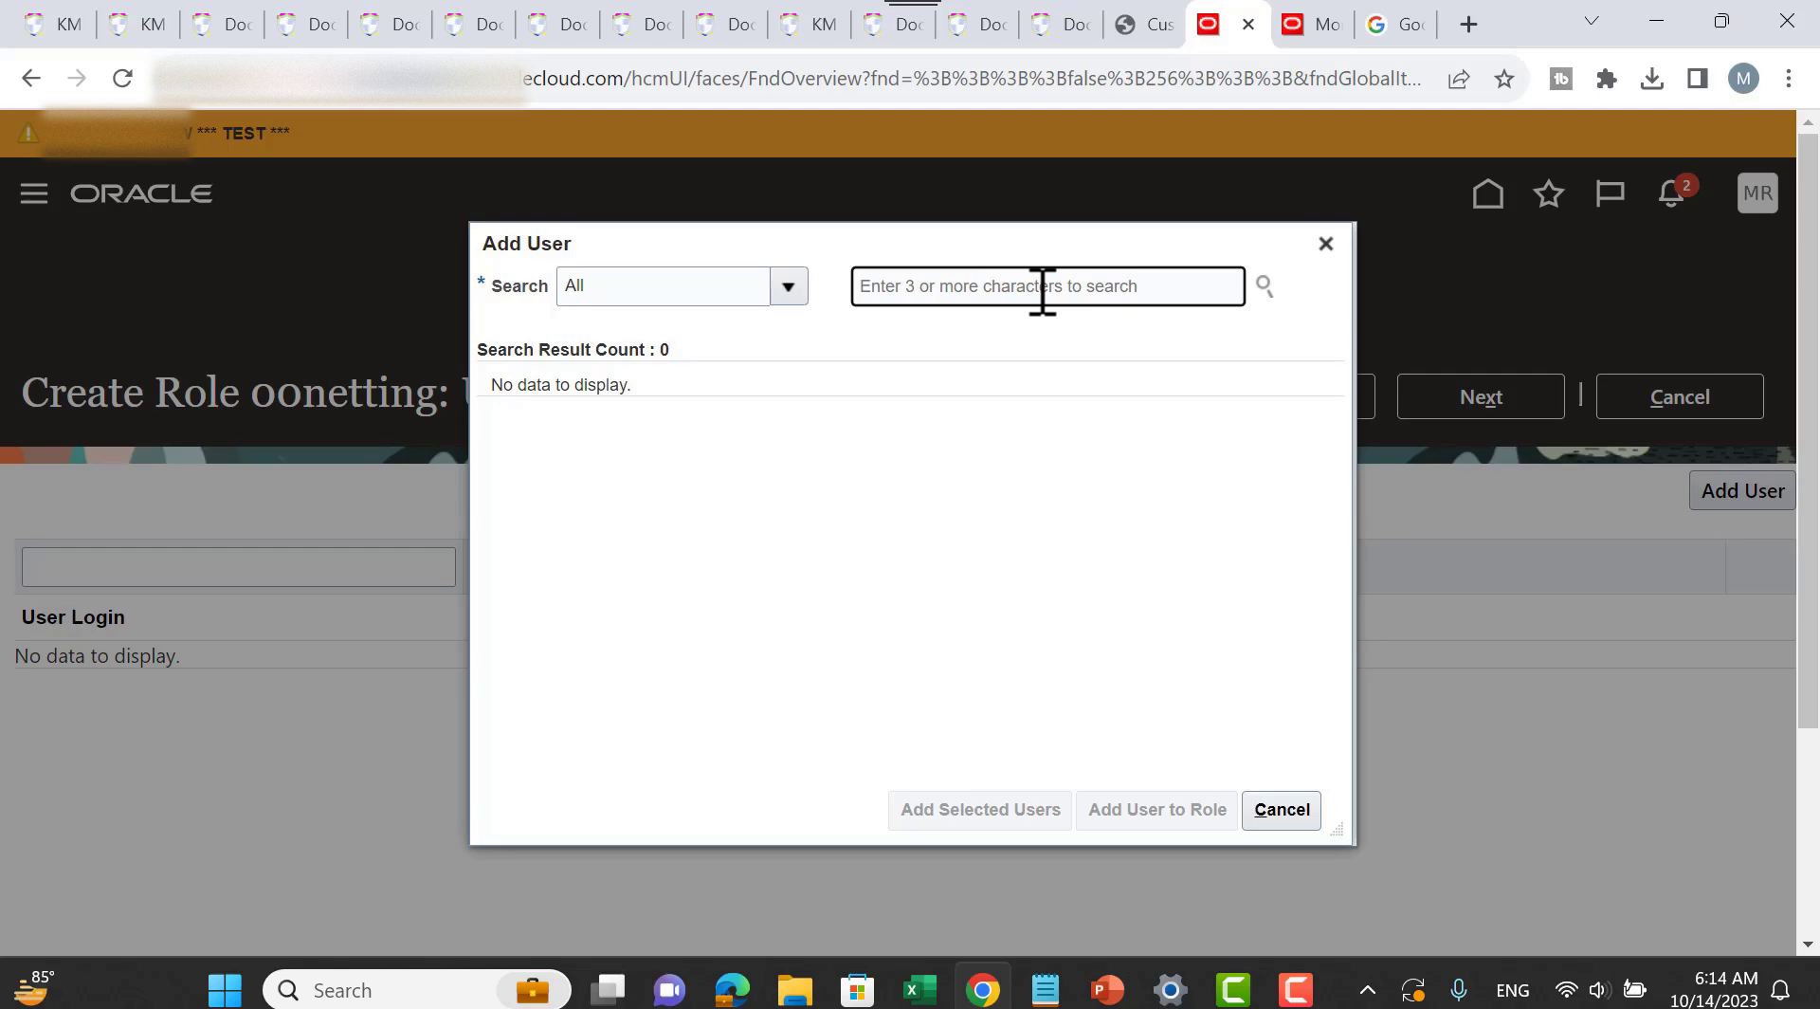
text(moham%)
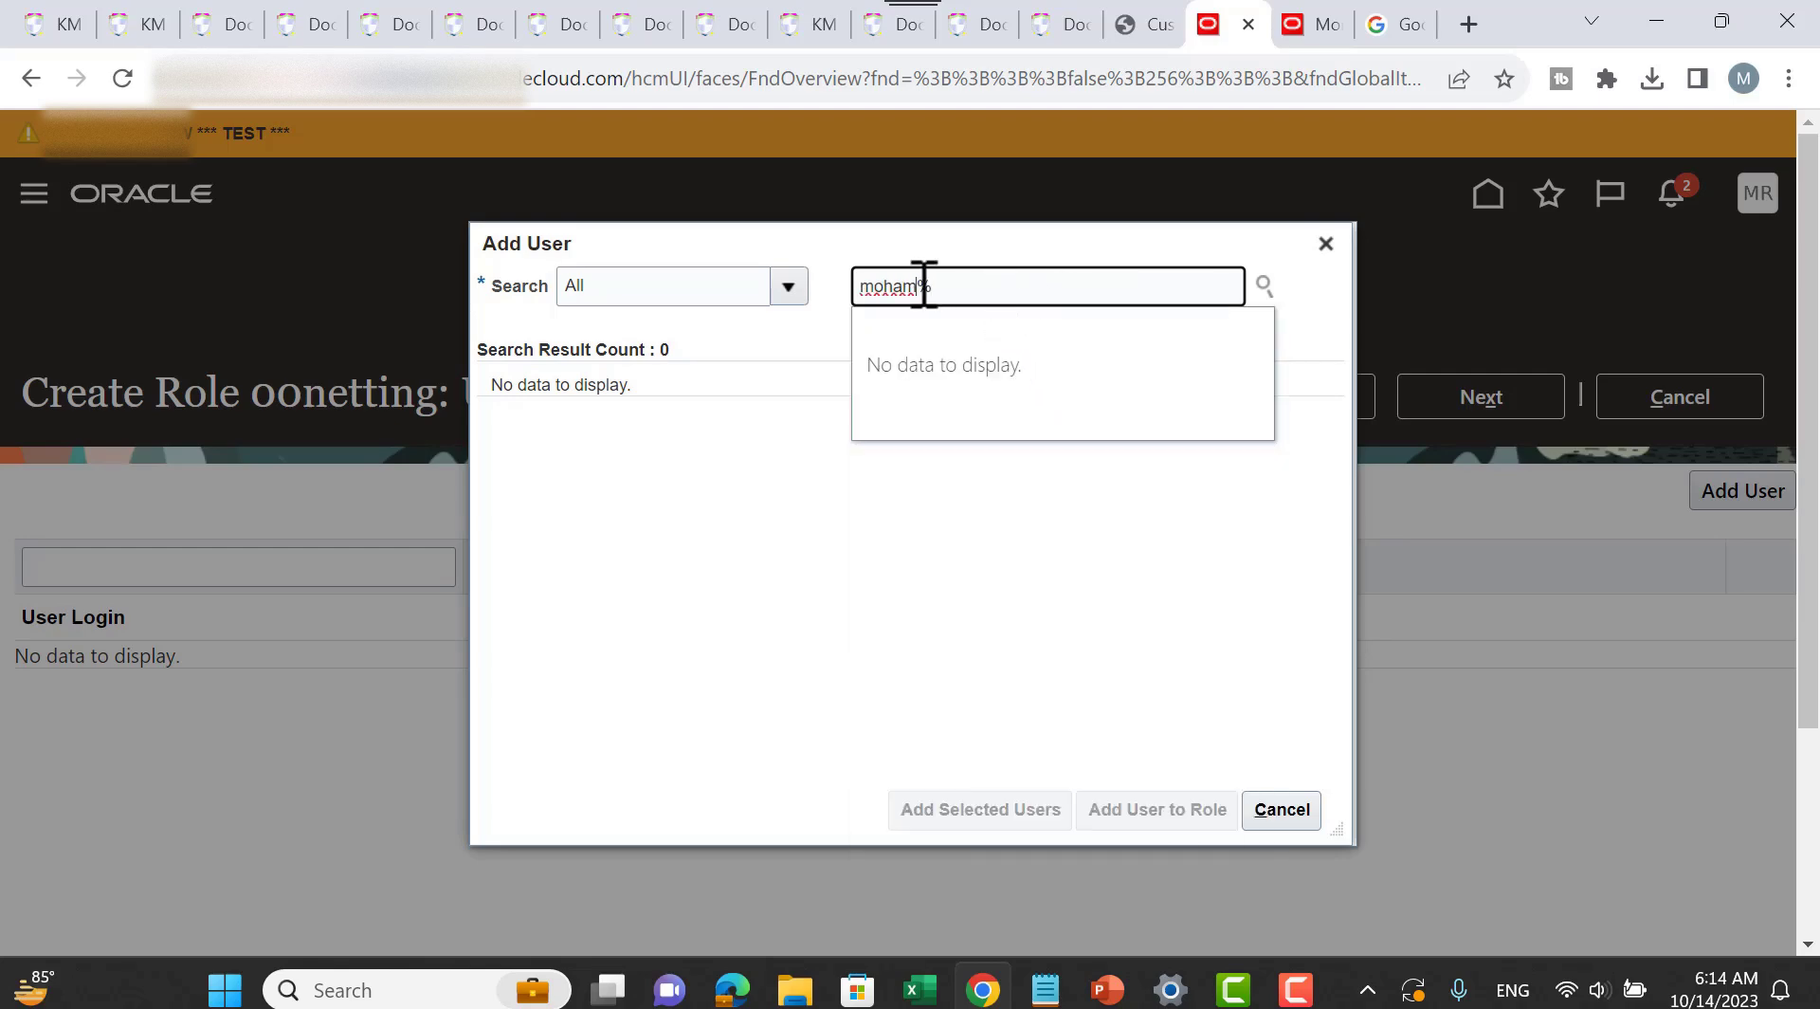
key(Left)
text(med)
key(Return)
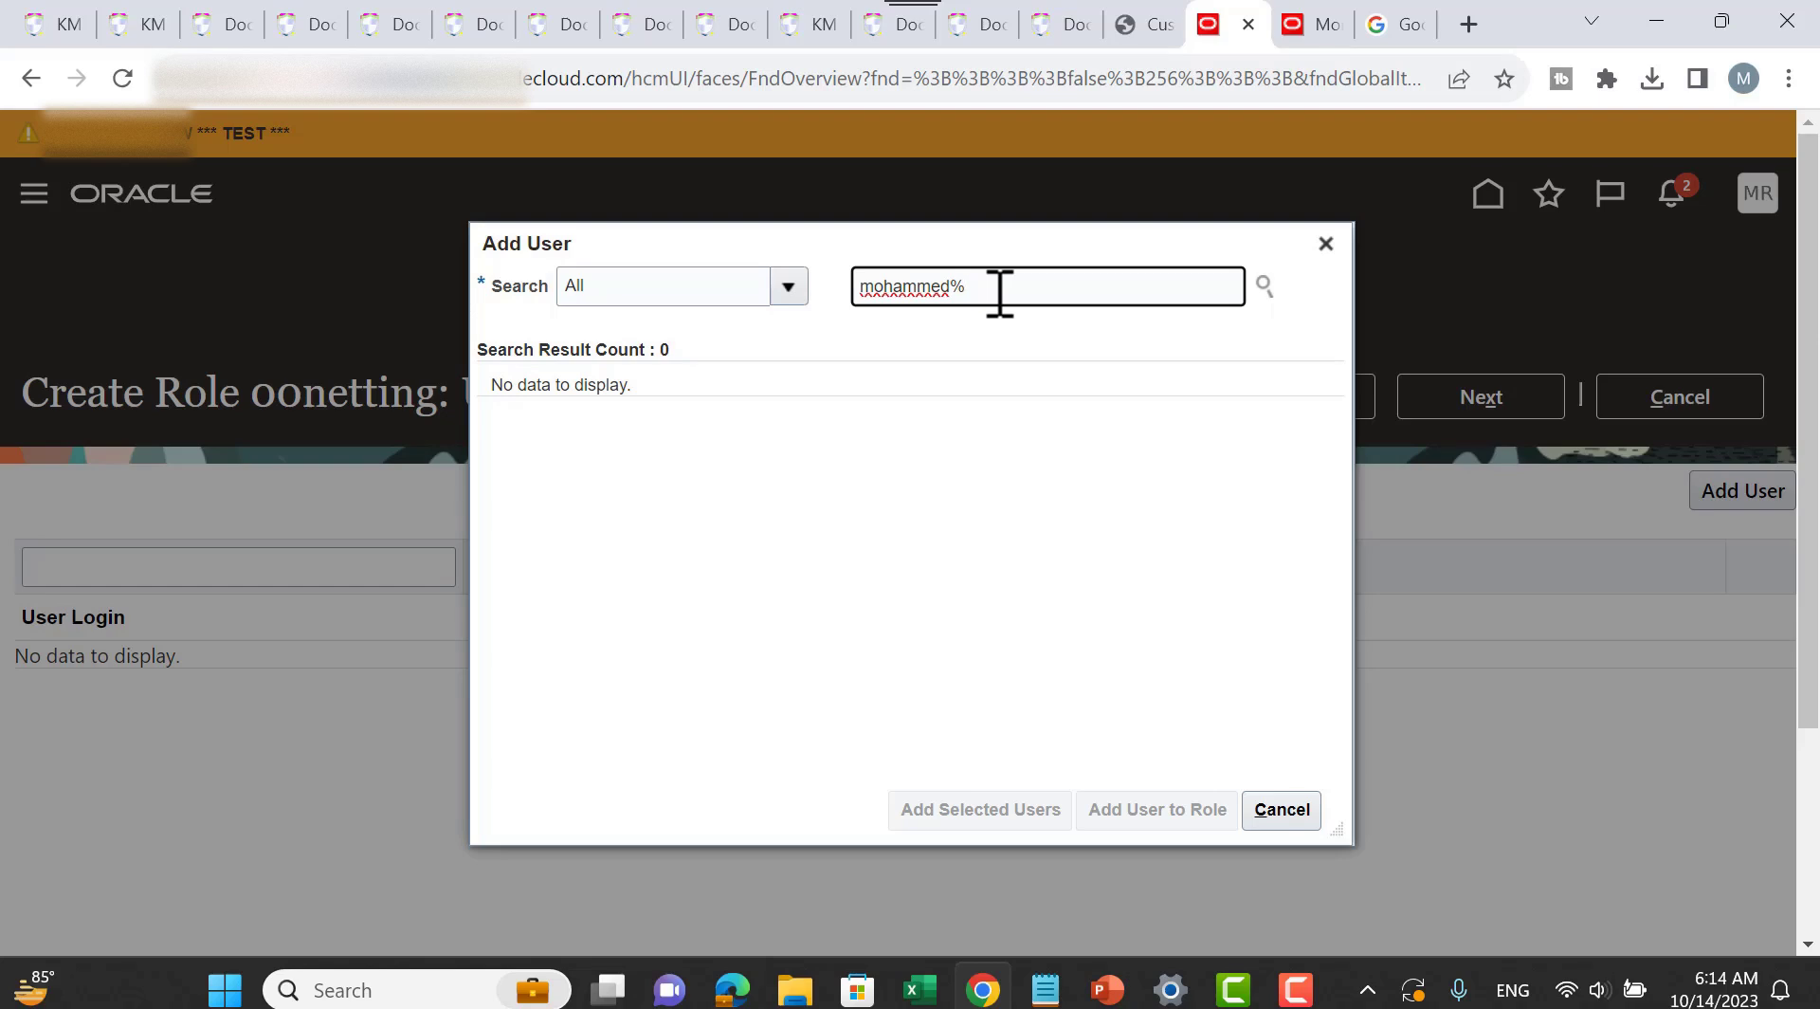
key(BackSpace)
key(BackSpace)
key(BackSpace)
key(BackSpace)
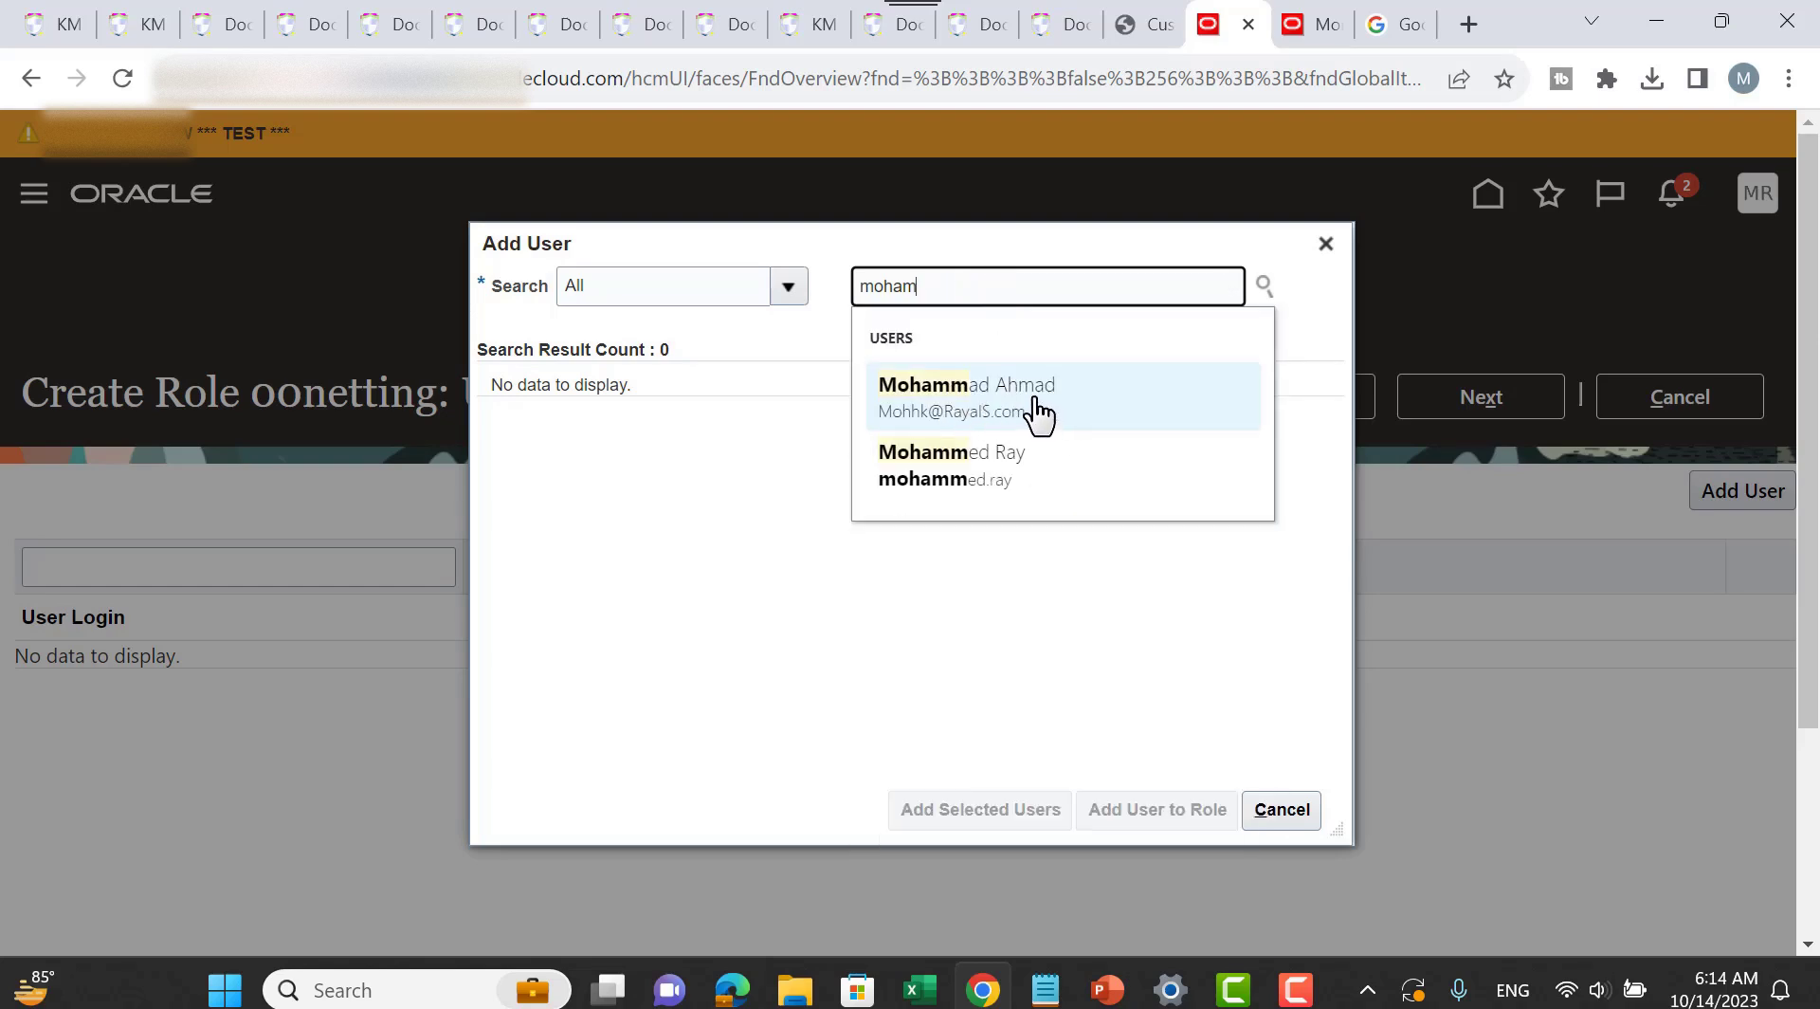
click(990, 469)
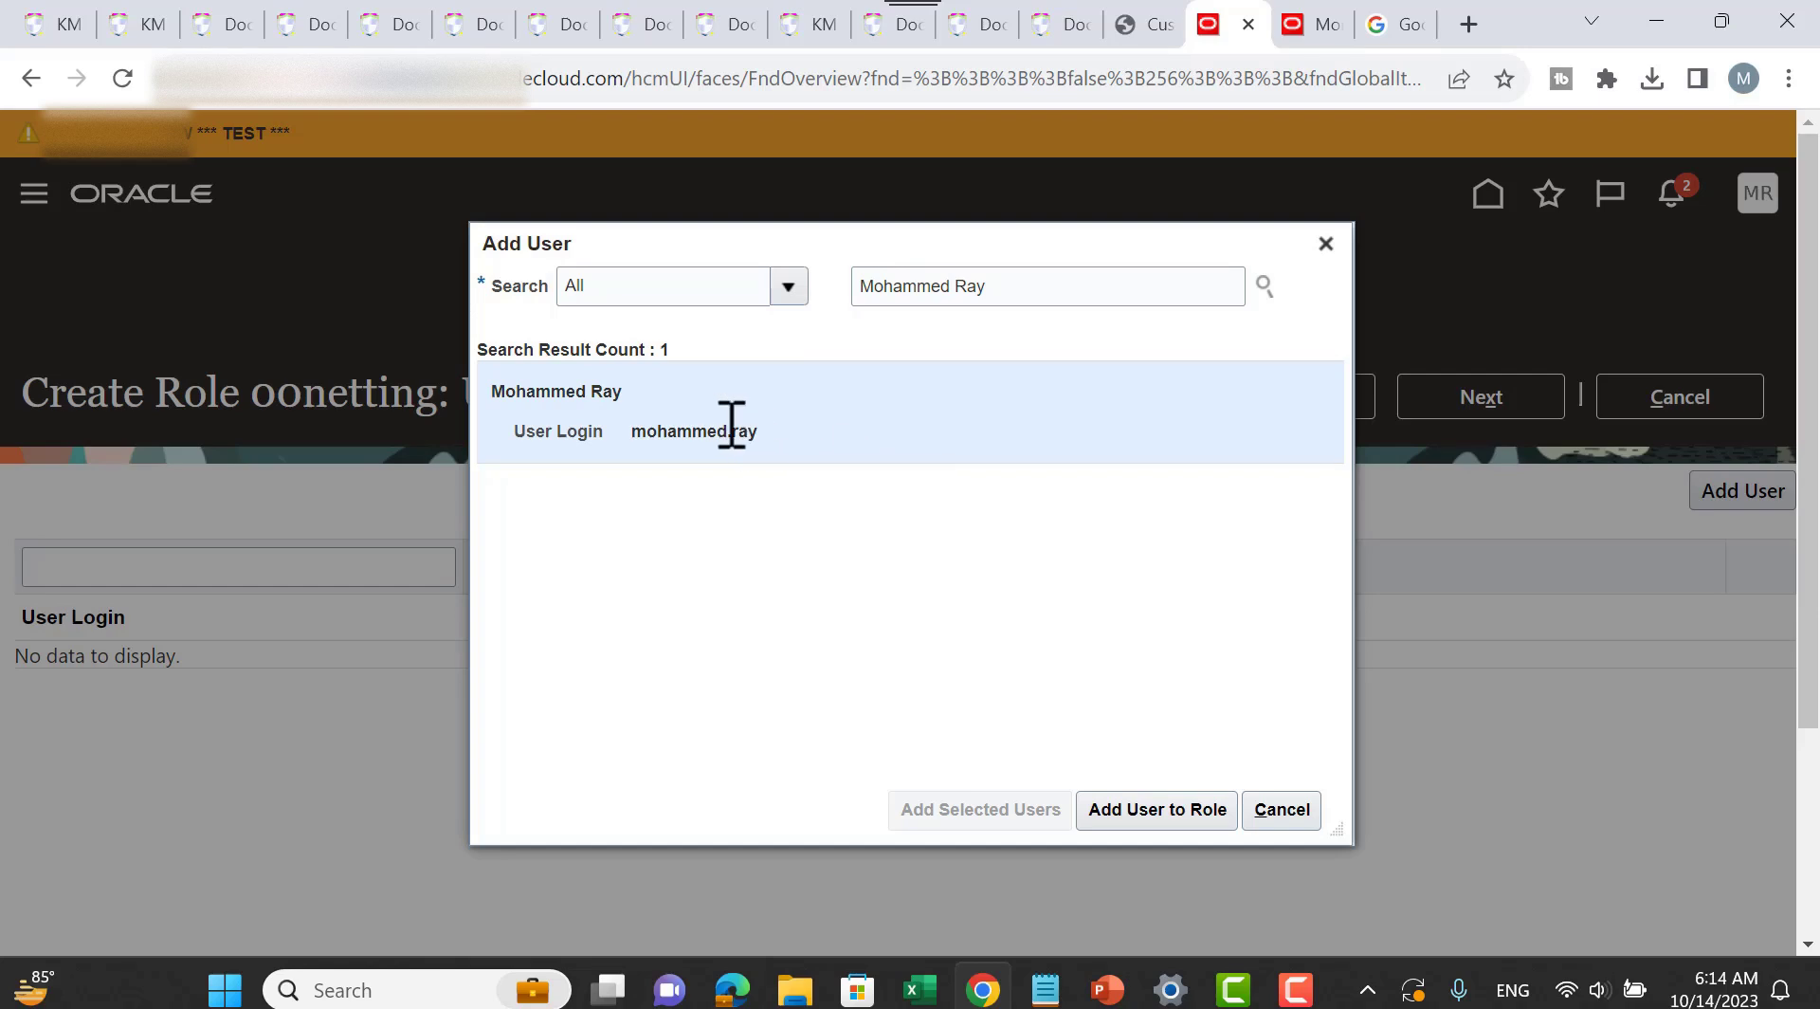
click(1128, 819)
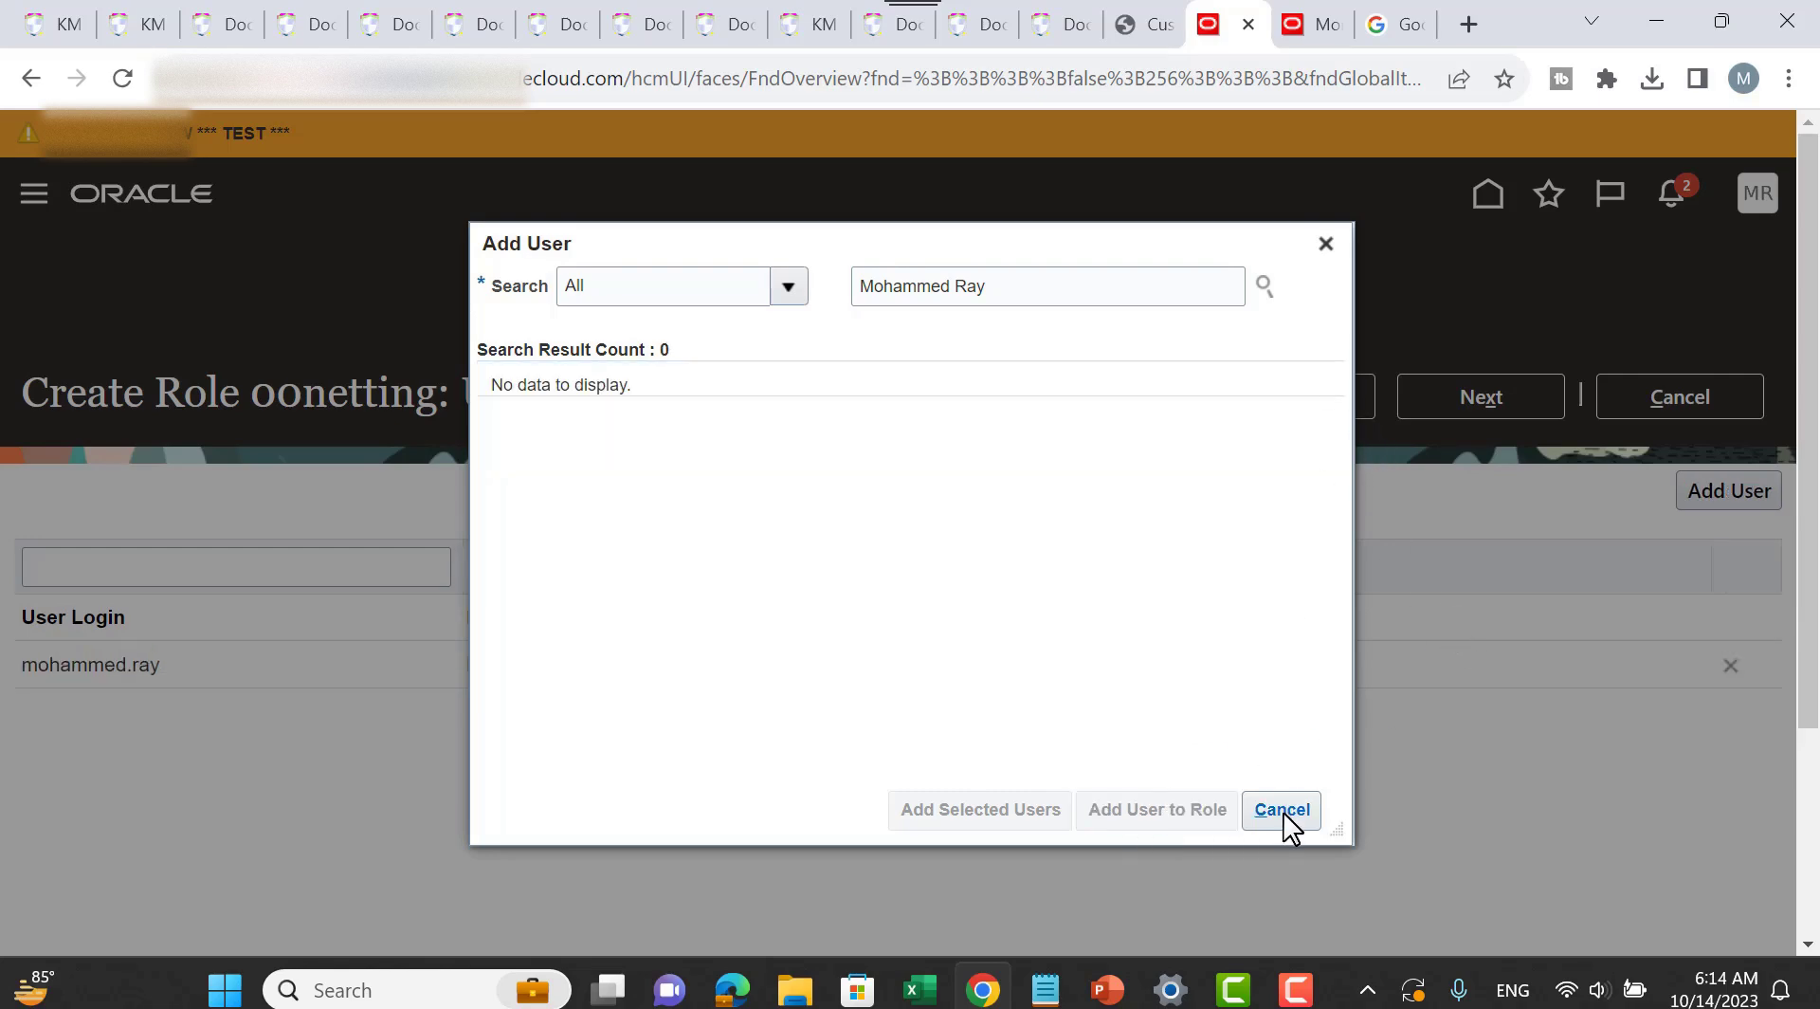
click(1325, 244)
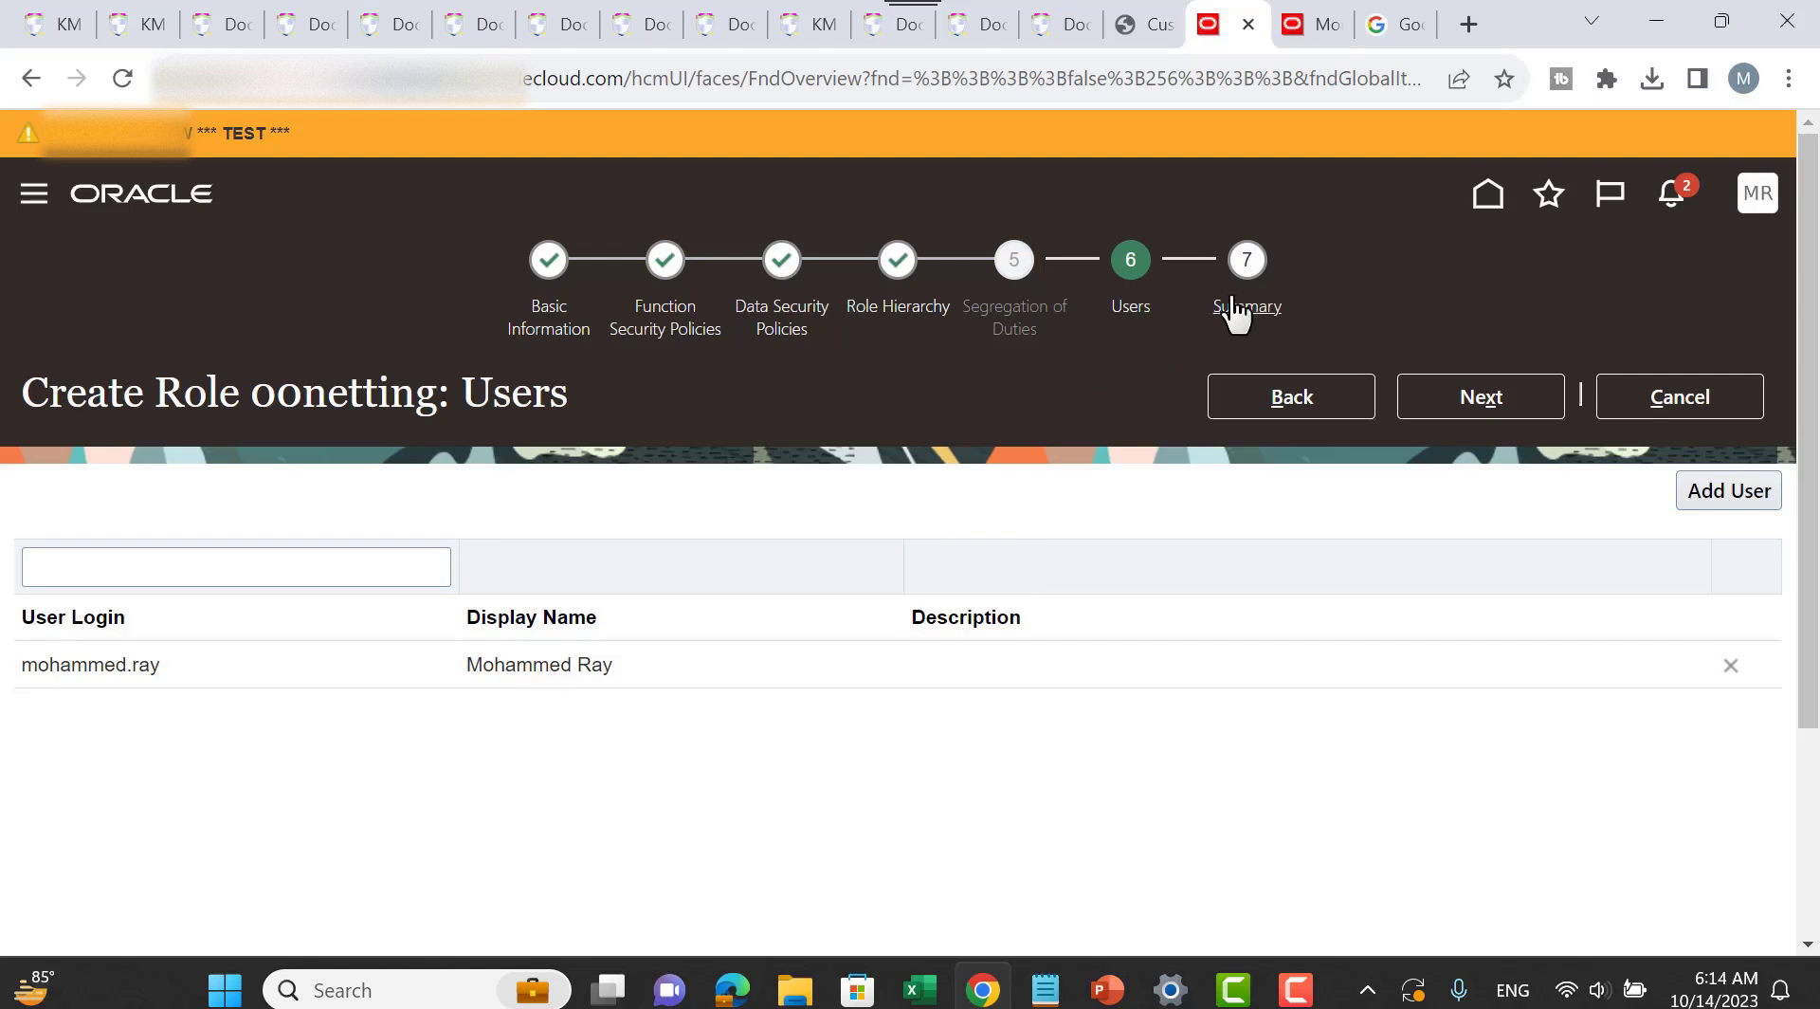
click(1467, 396)
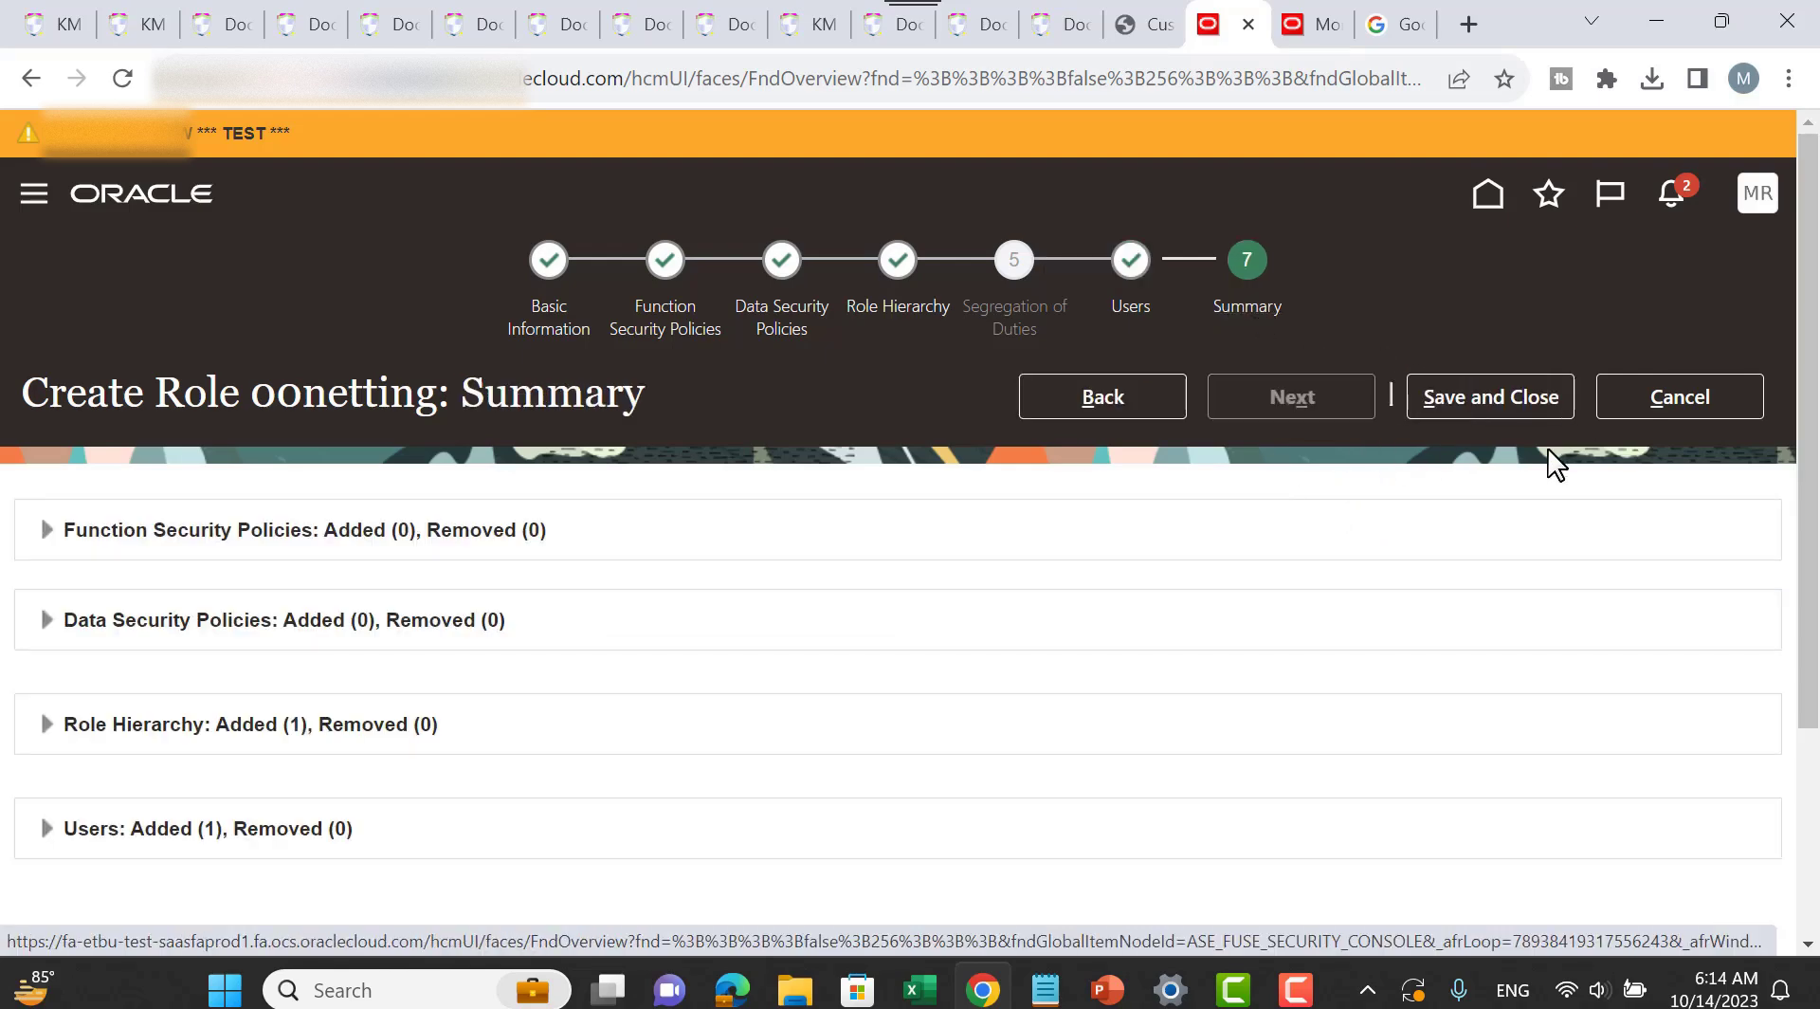
key(alt+Tab)
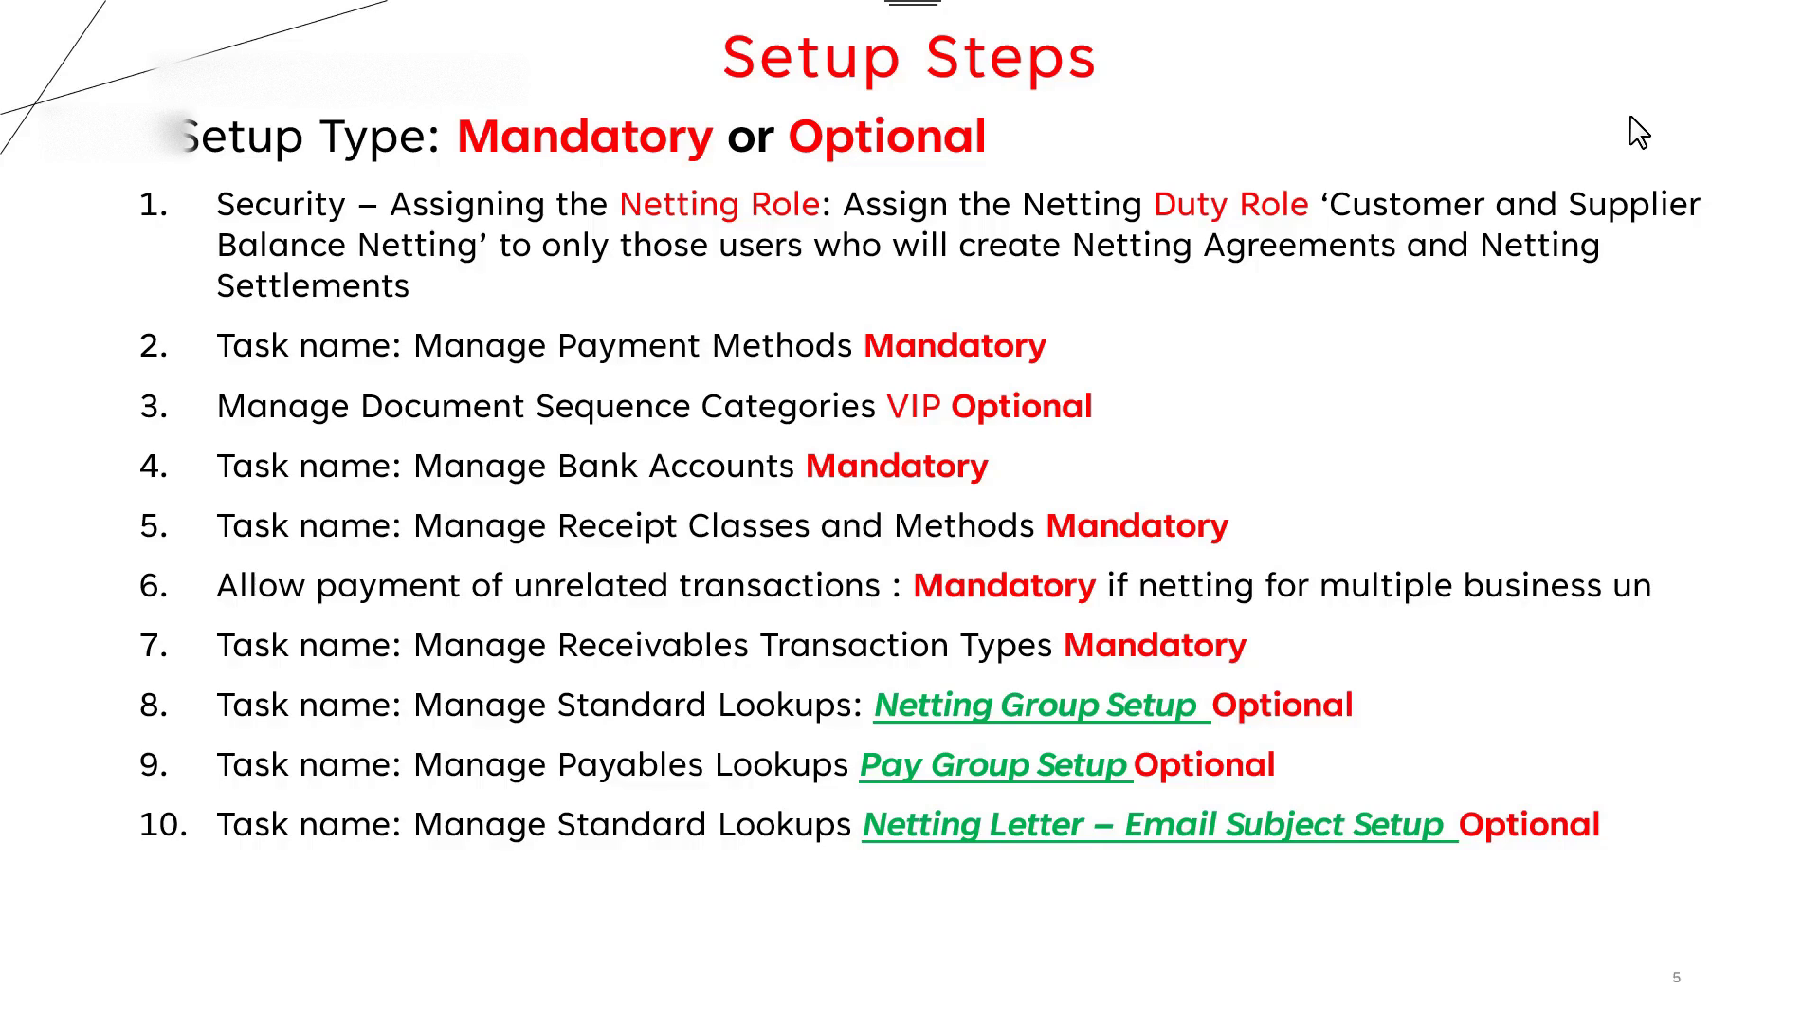
key(alt+Tab)
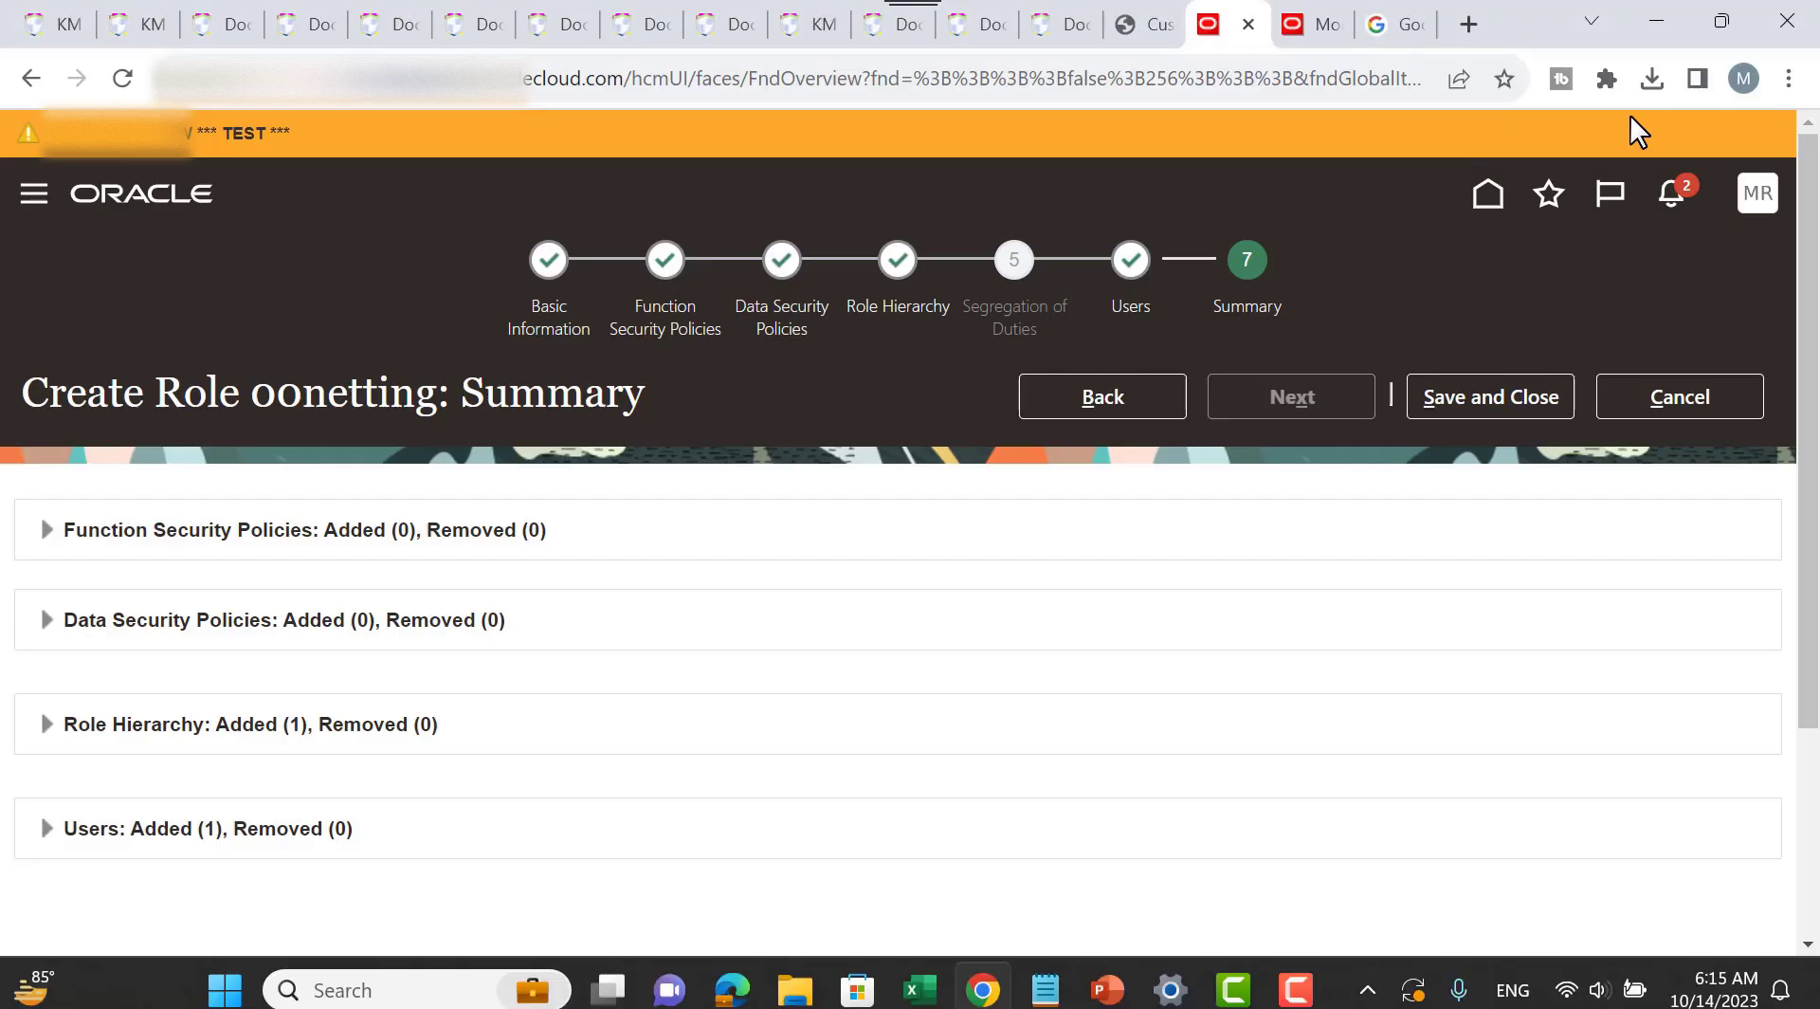
Step: Open Manage Payment Methods from the Payments functional area in Setup and Maintenance
click(1717, 404)
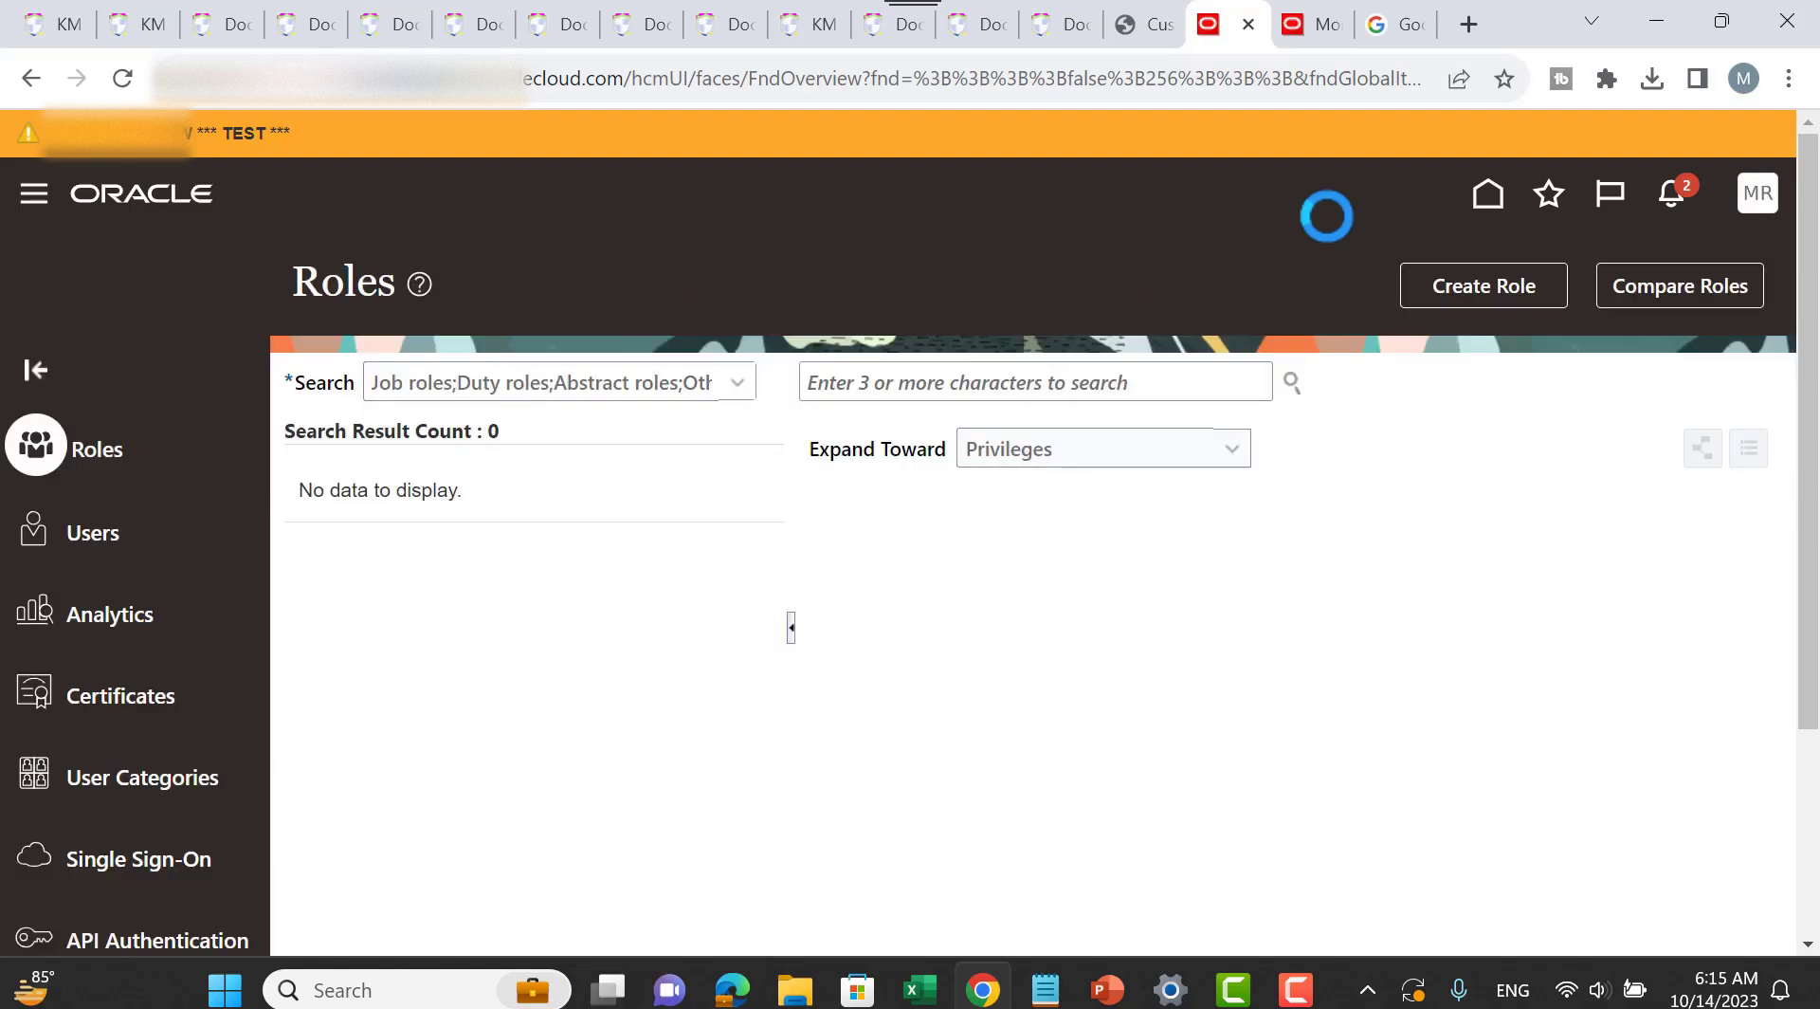
click(1760, 202)
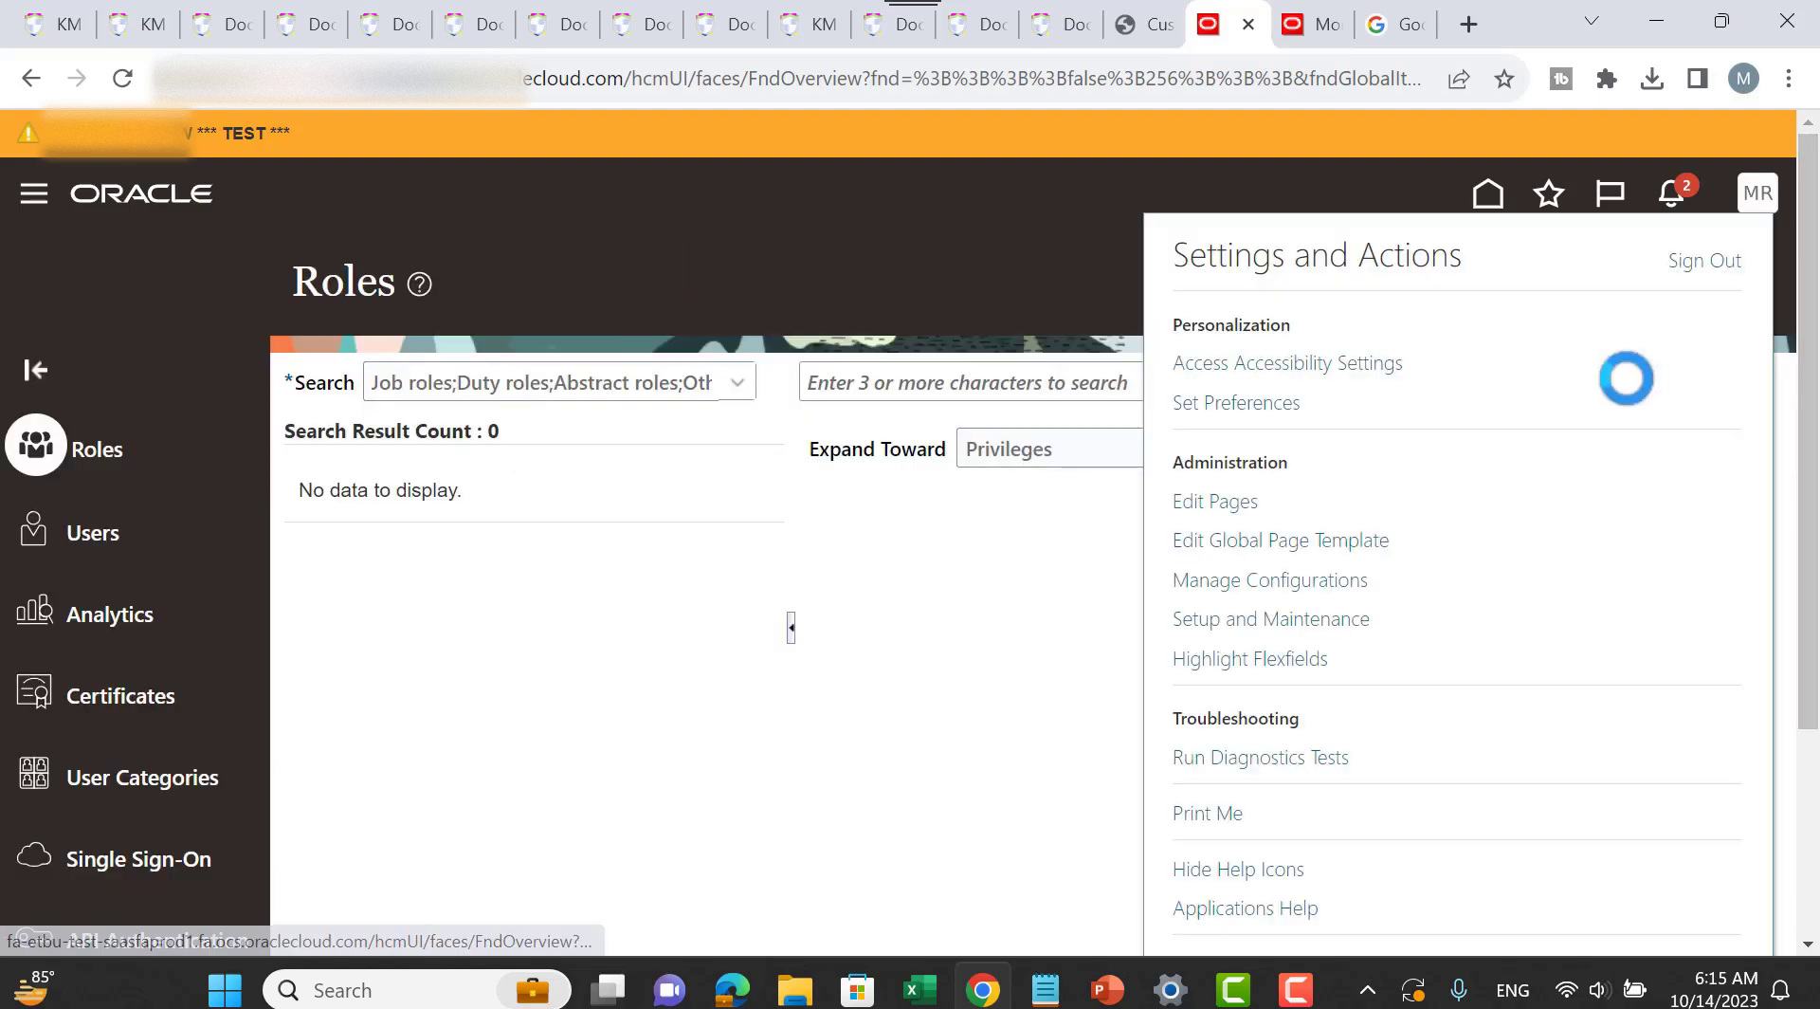
click(1291, 620)
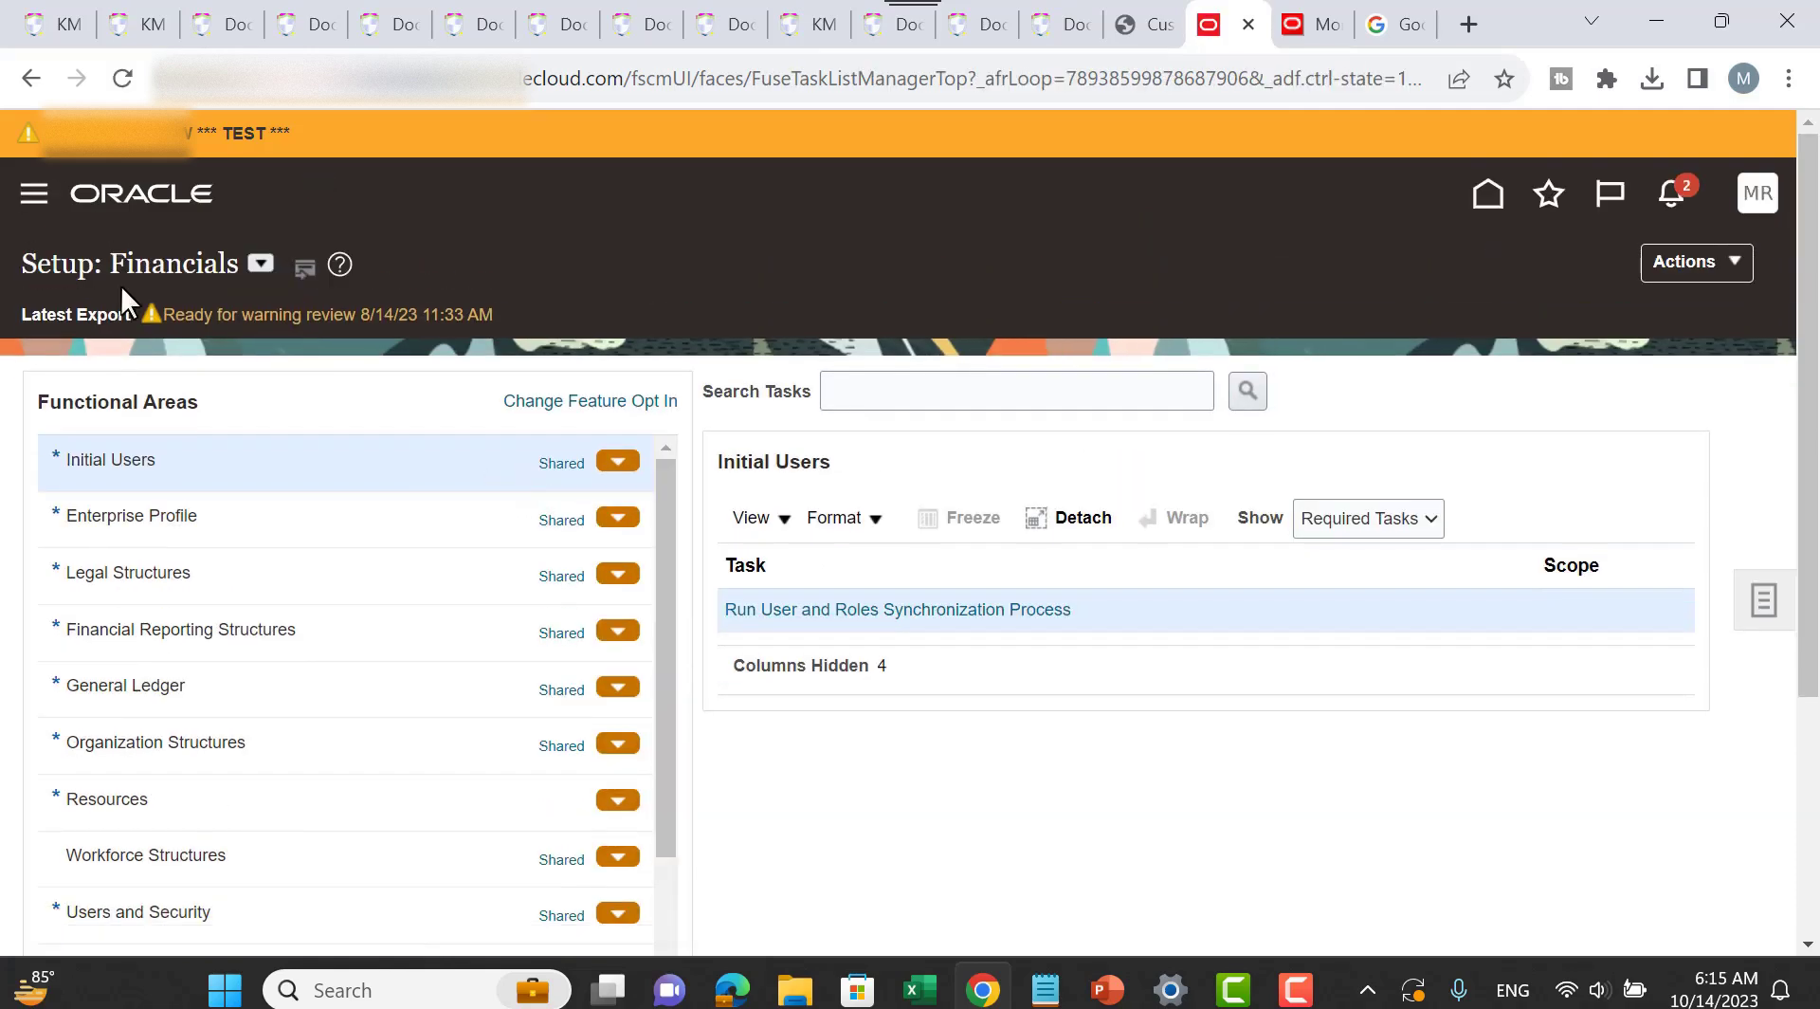
scroll(338, 386, down, 1)
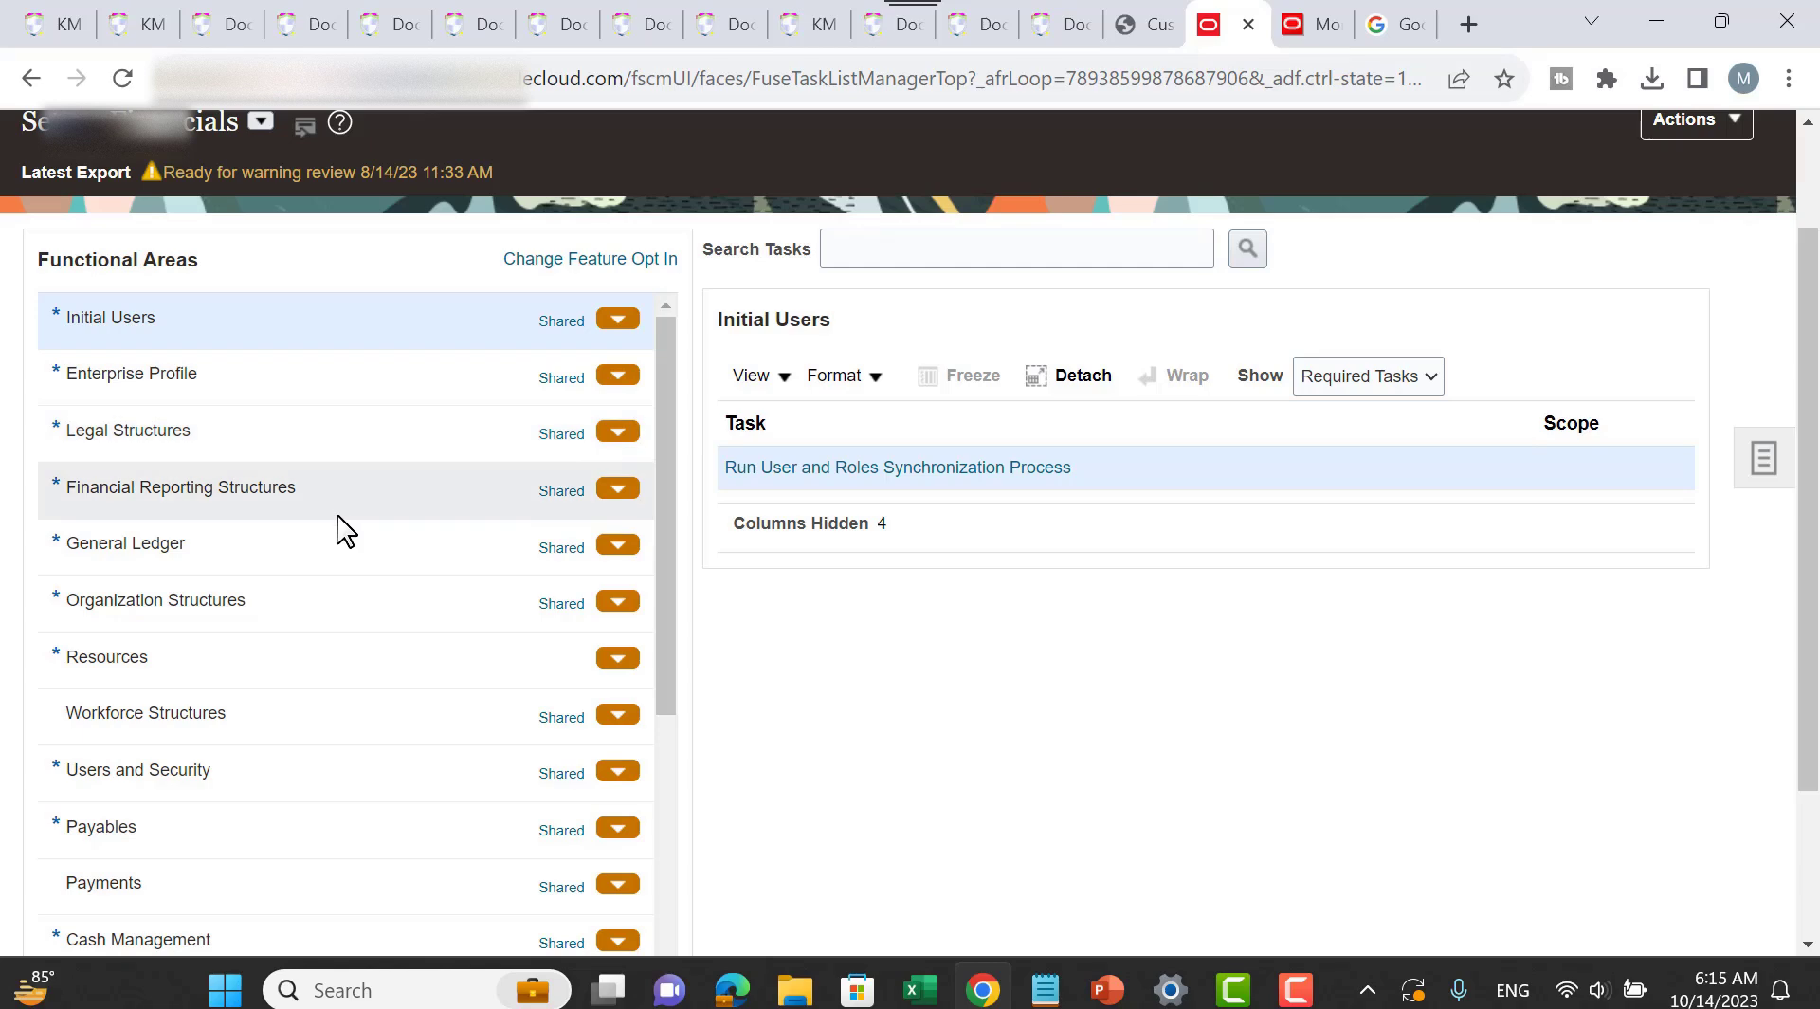
scroll(312, 687, down, 3)
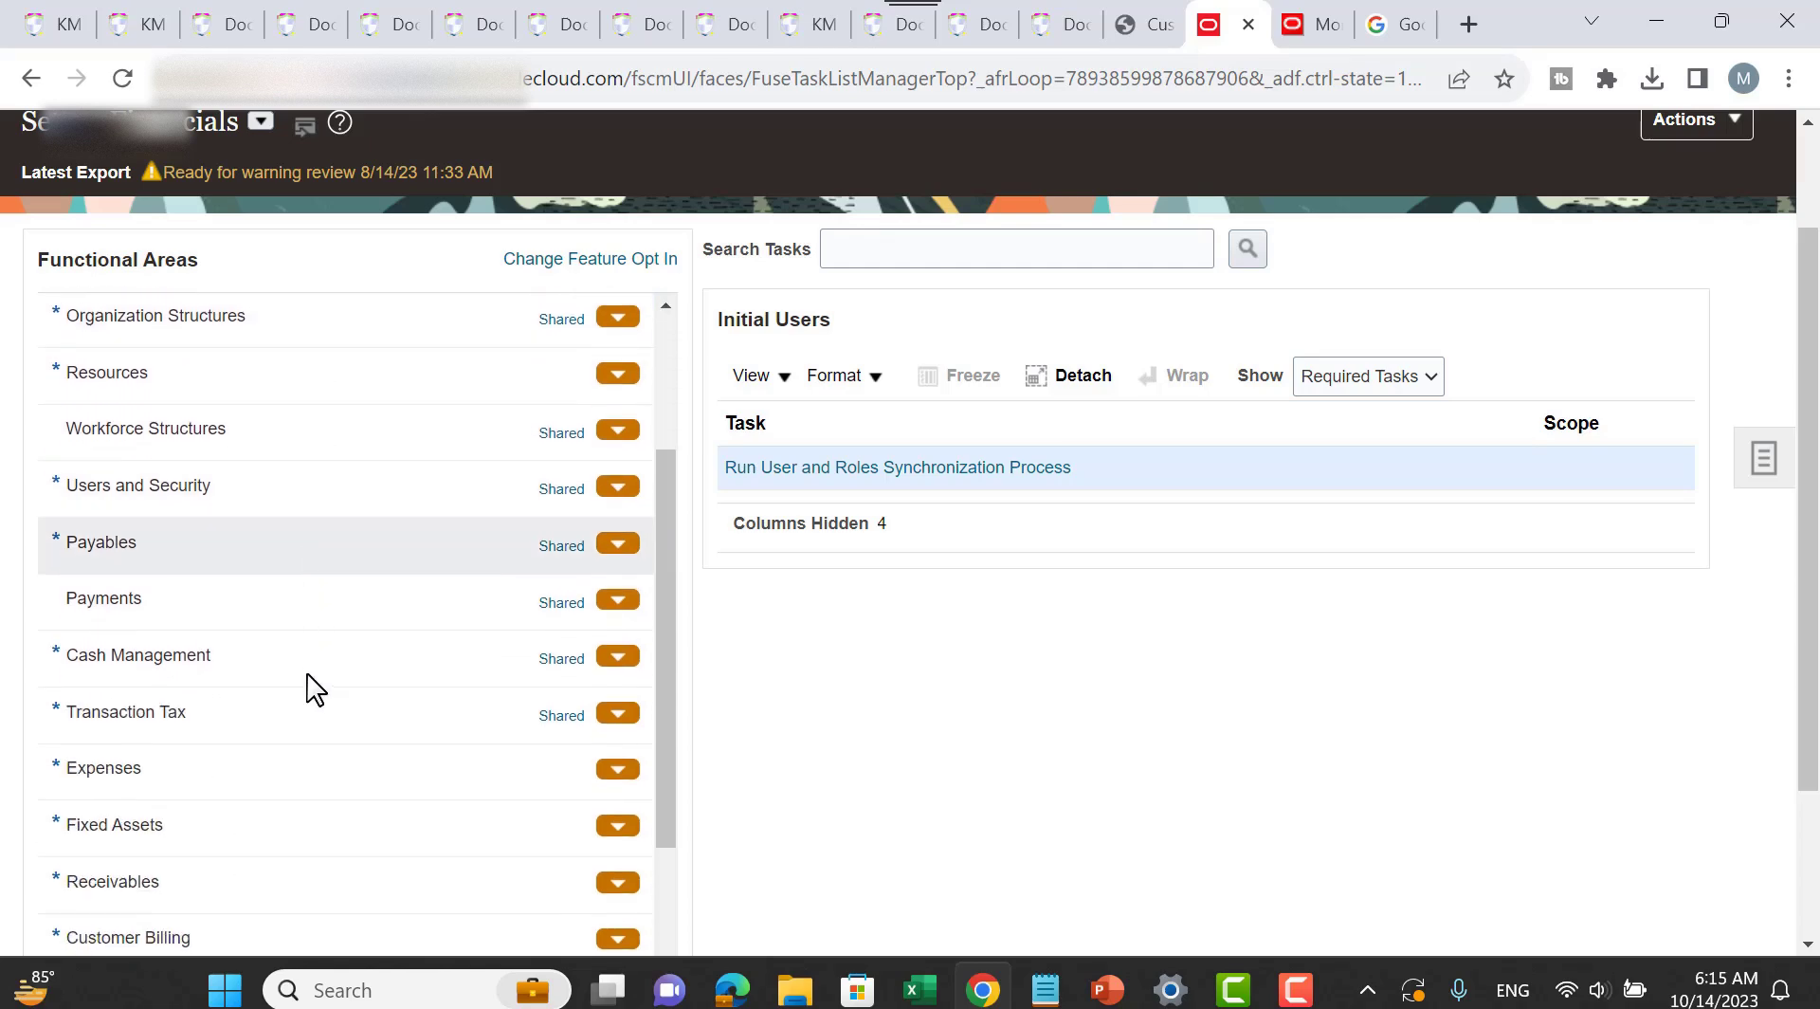
click(216, 611)
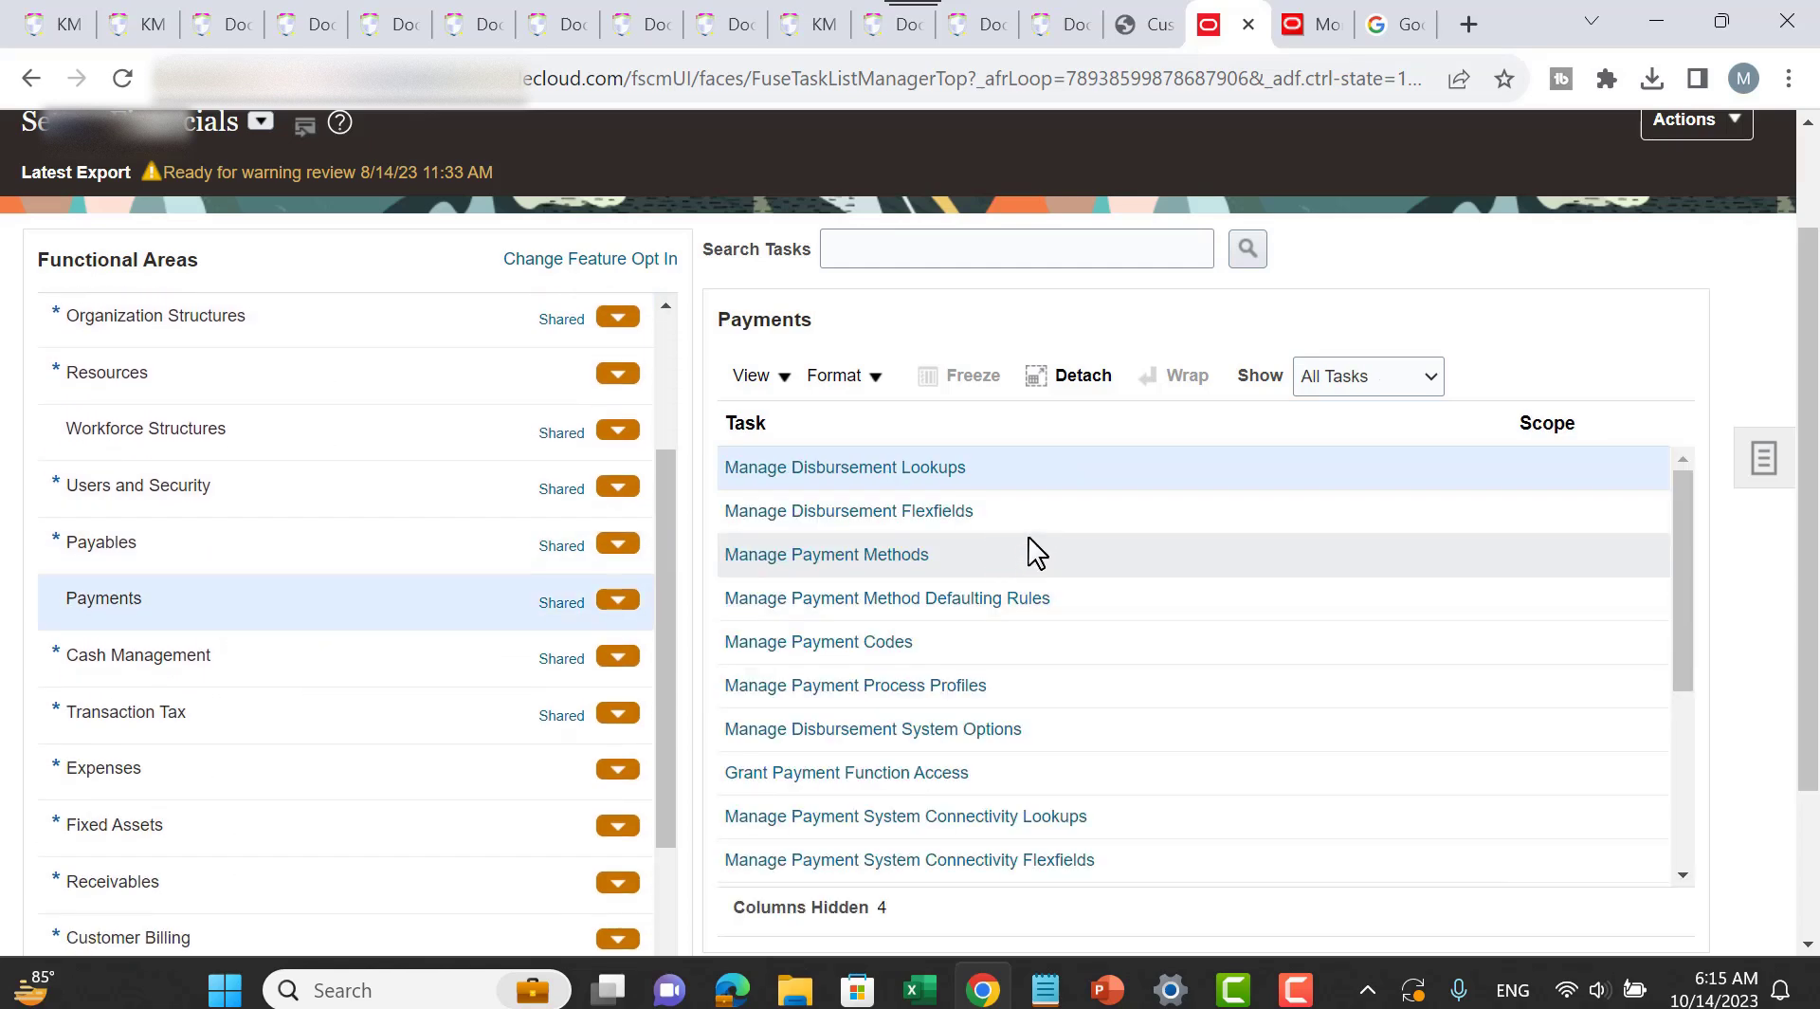
click(874, 556)
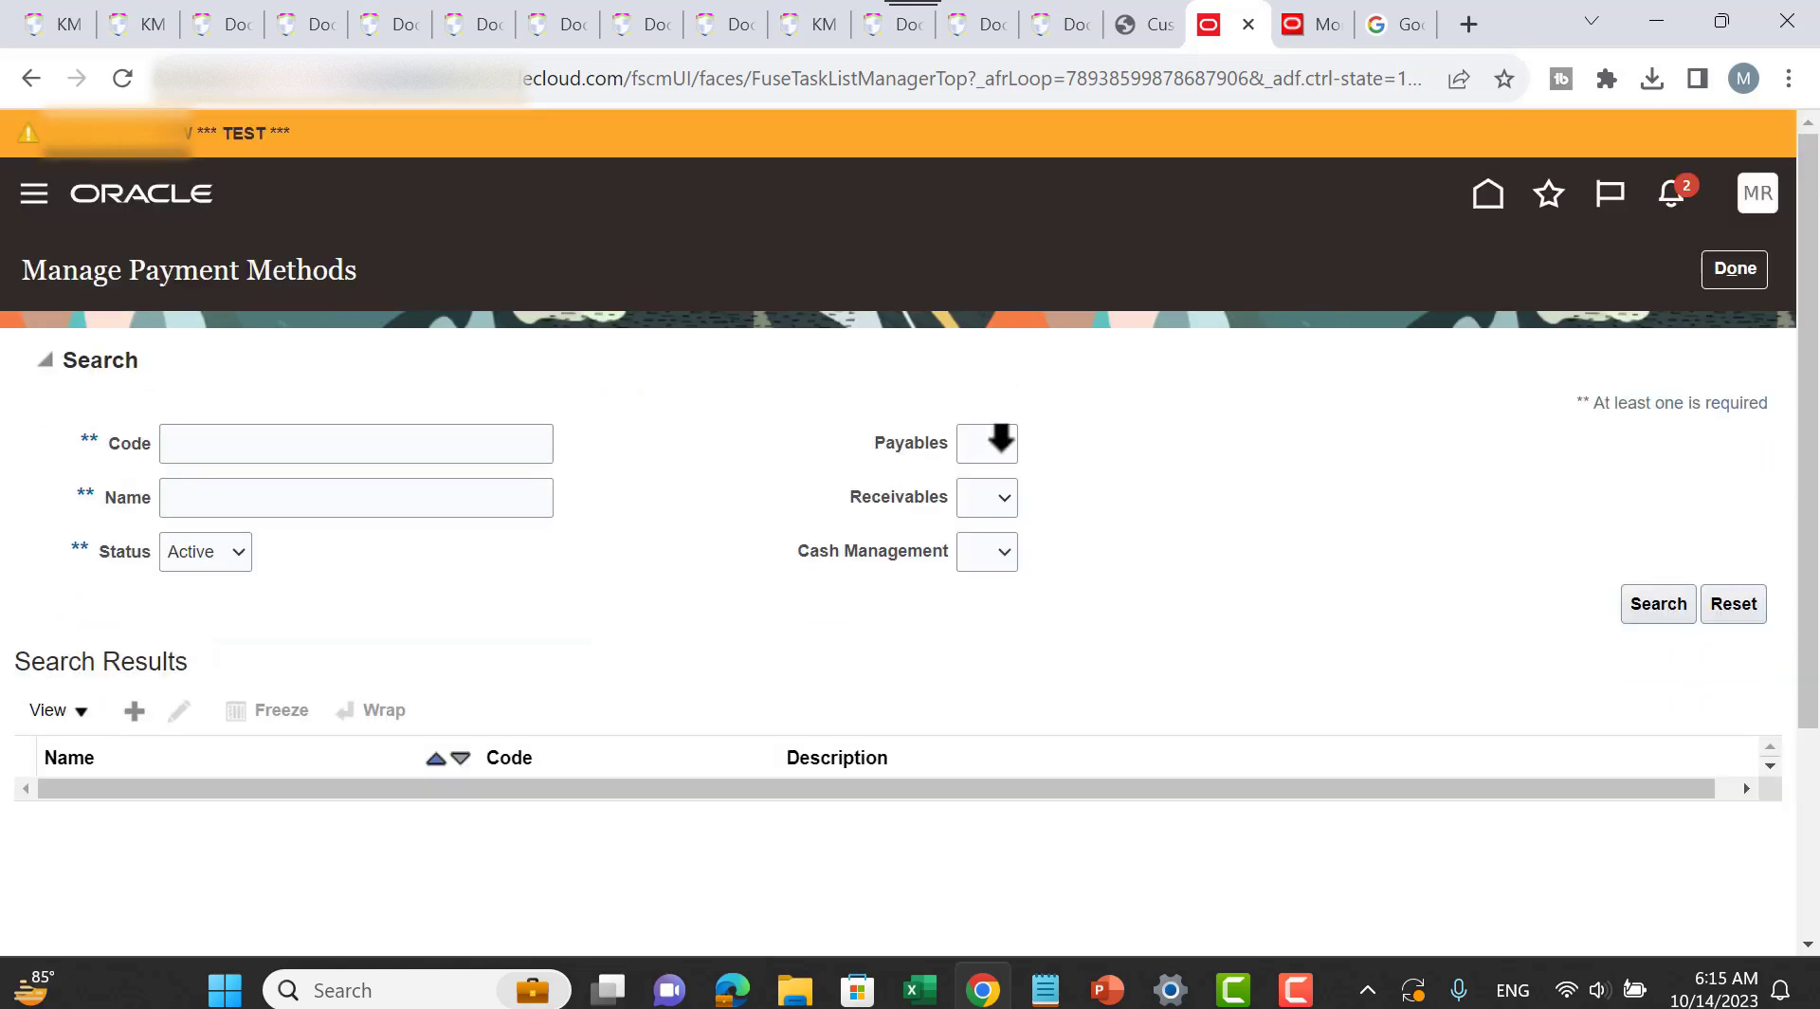
Step: Search payment methods by code Nett% and open ORA_AP/AR Netting
click(328, 442)
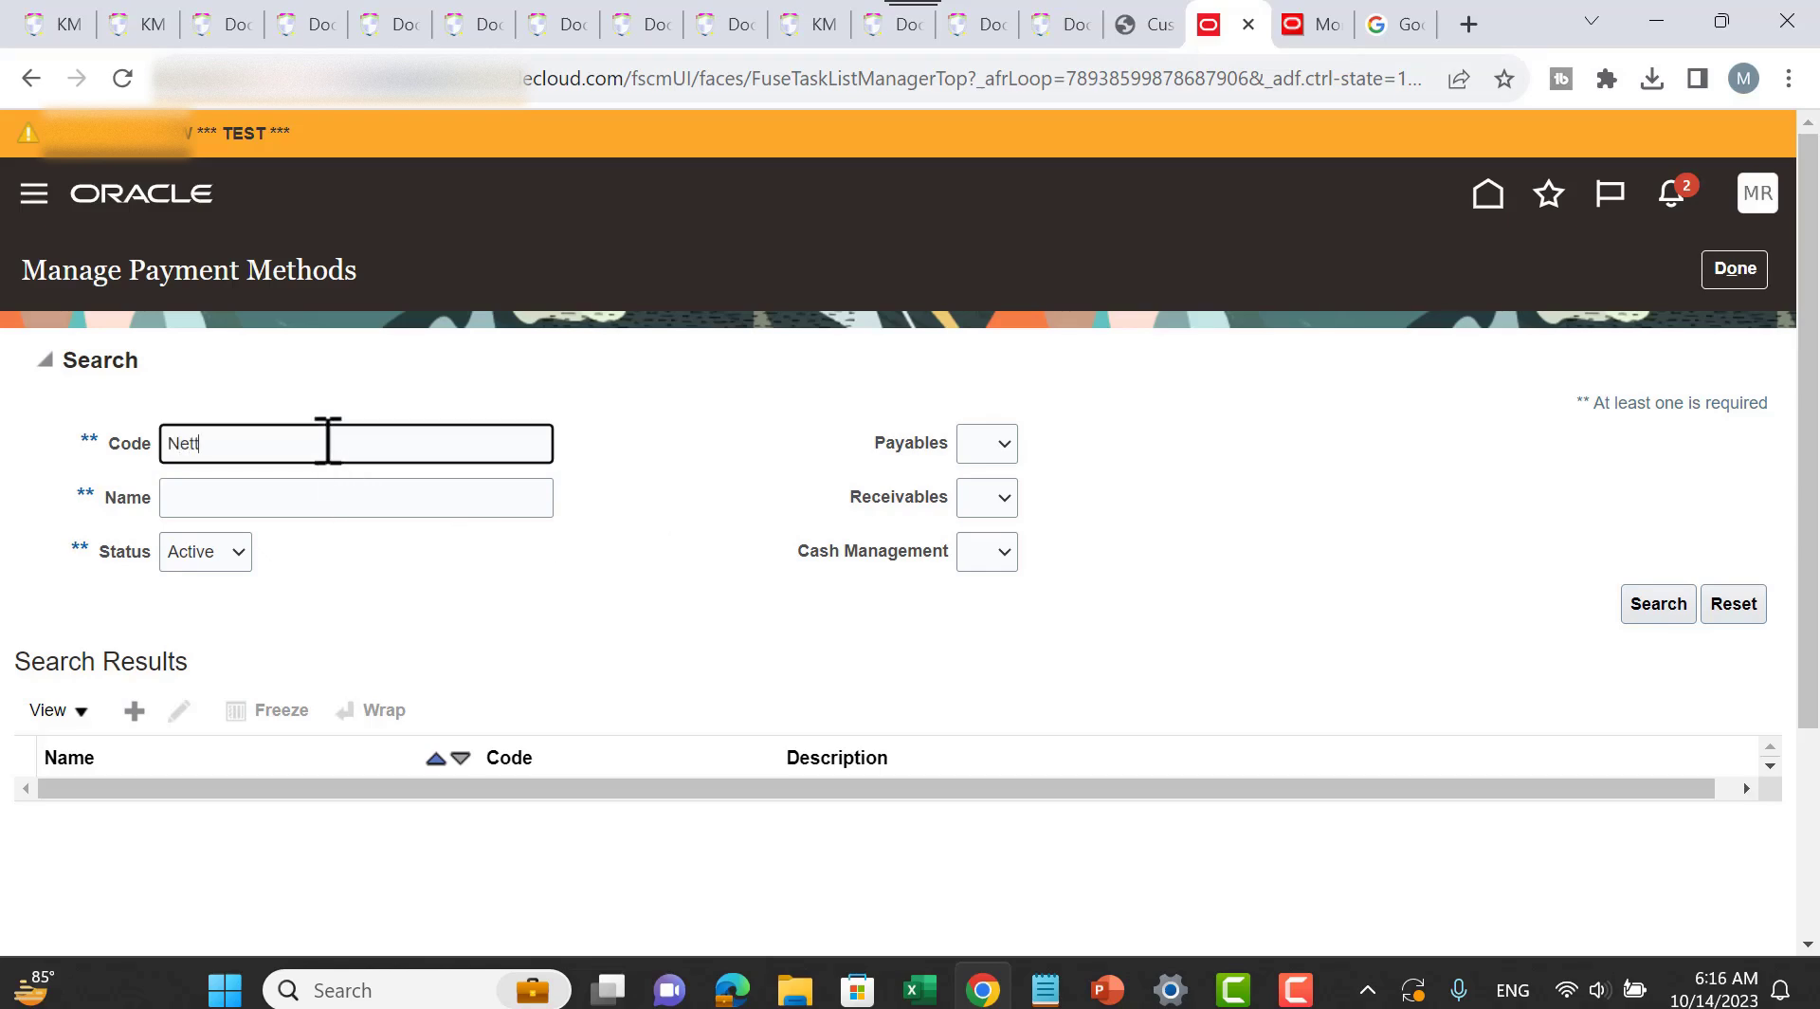
click(1650, 611)
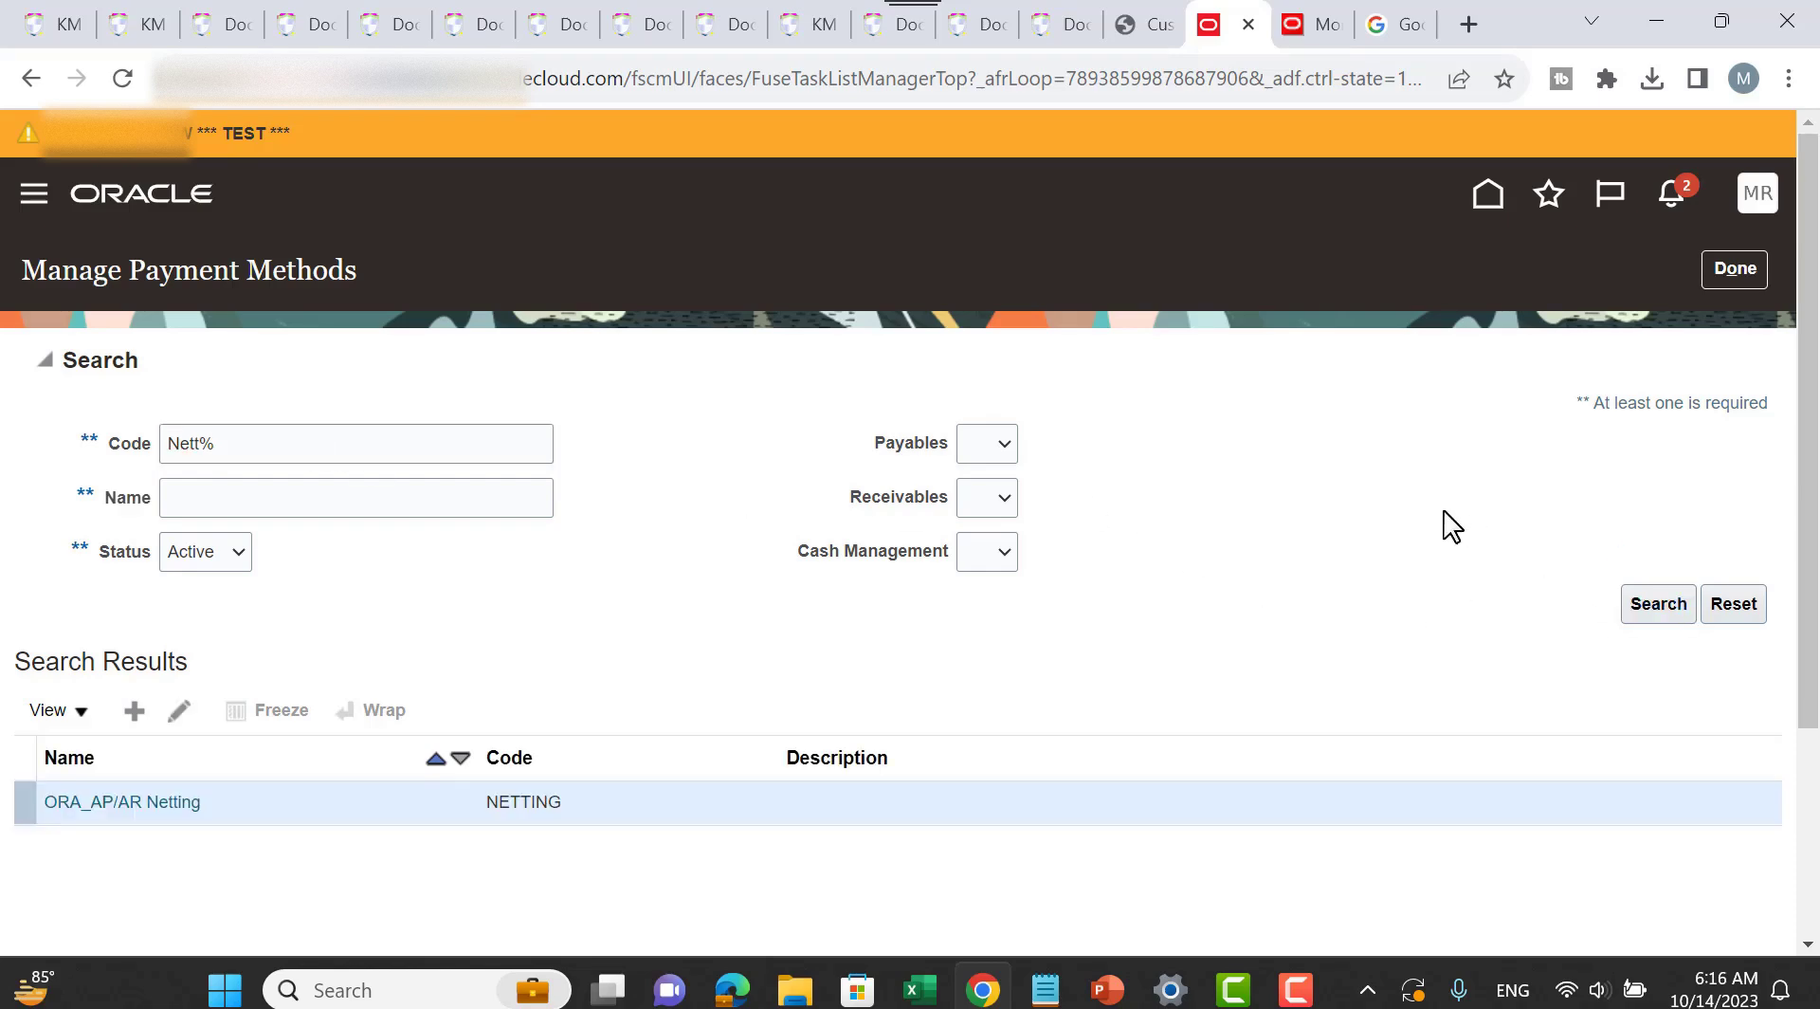
click(130, 802)
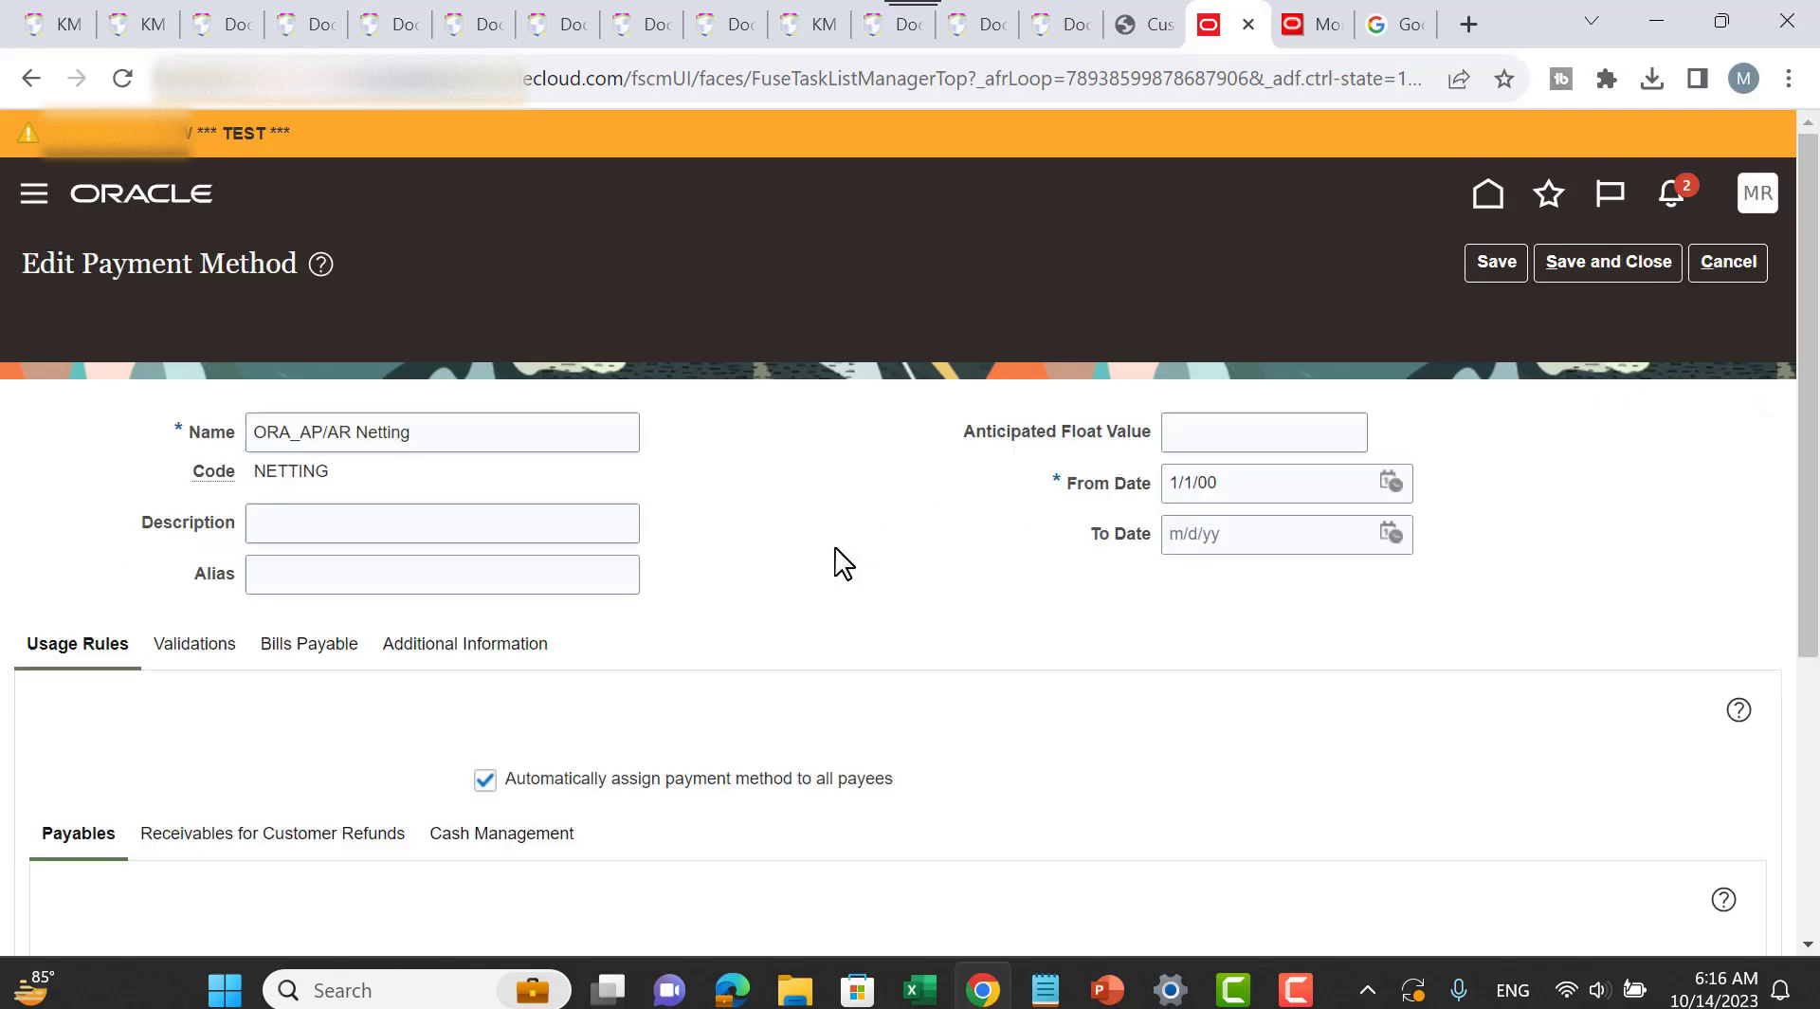
scroll(806, 540, down, 2)
scroll(825, 543, down, 1)
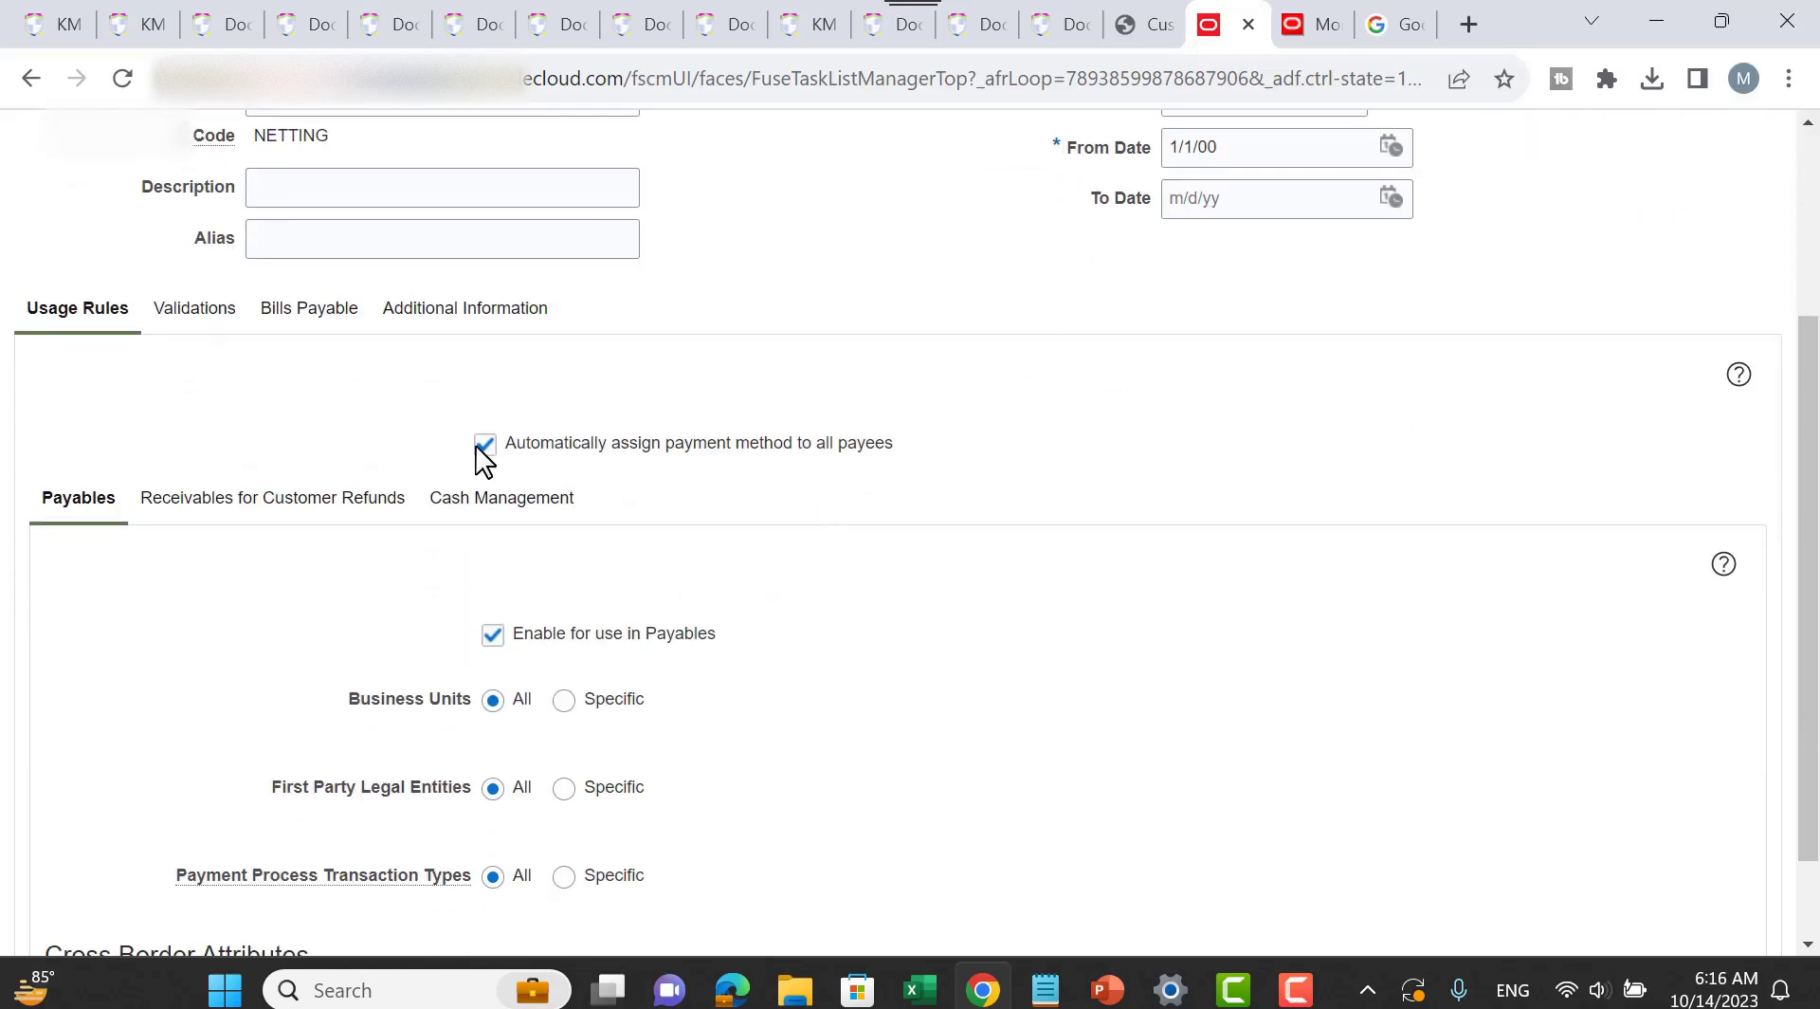
scroll(968, 436, up, 2)
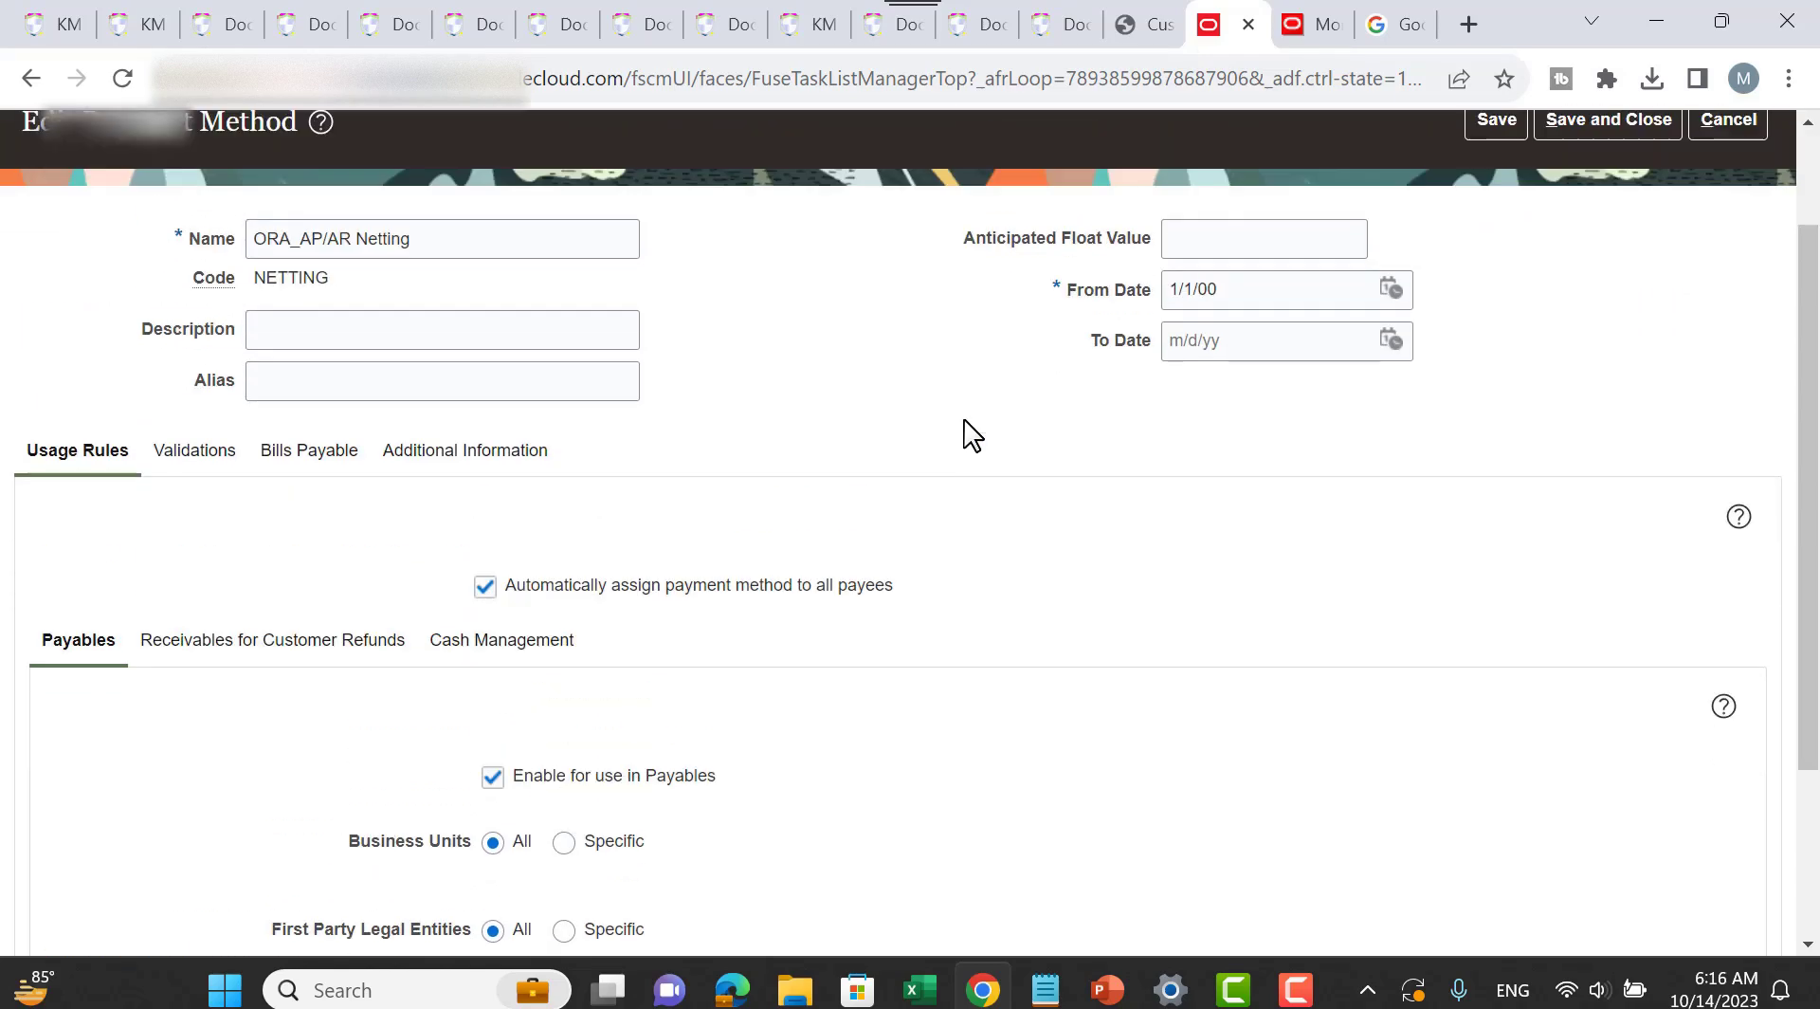
Step: Review the NETTING method's Payables usage rules, then cancel without changes
double_click(294, 277)
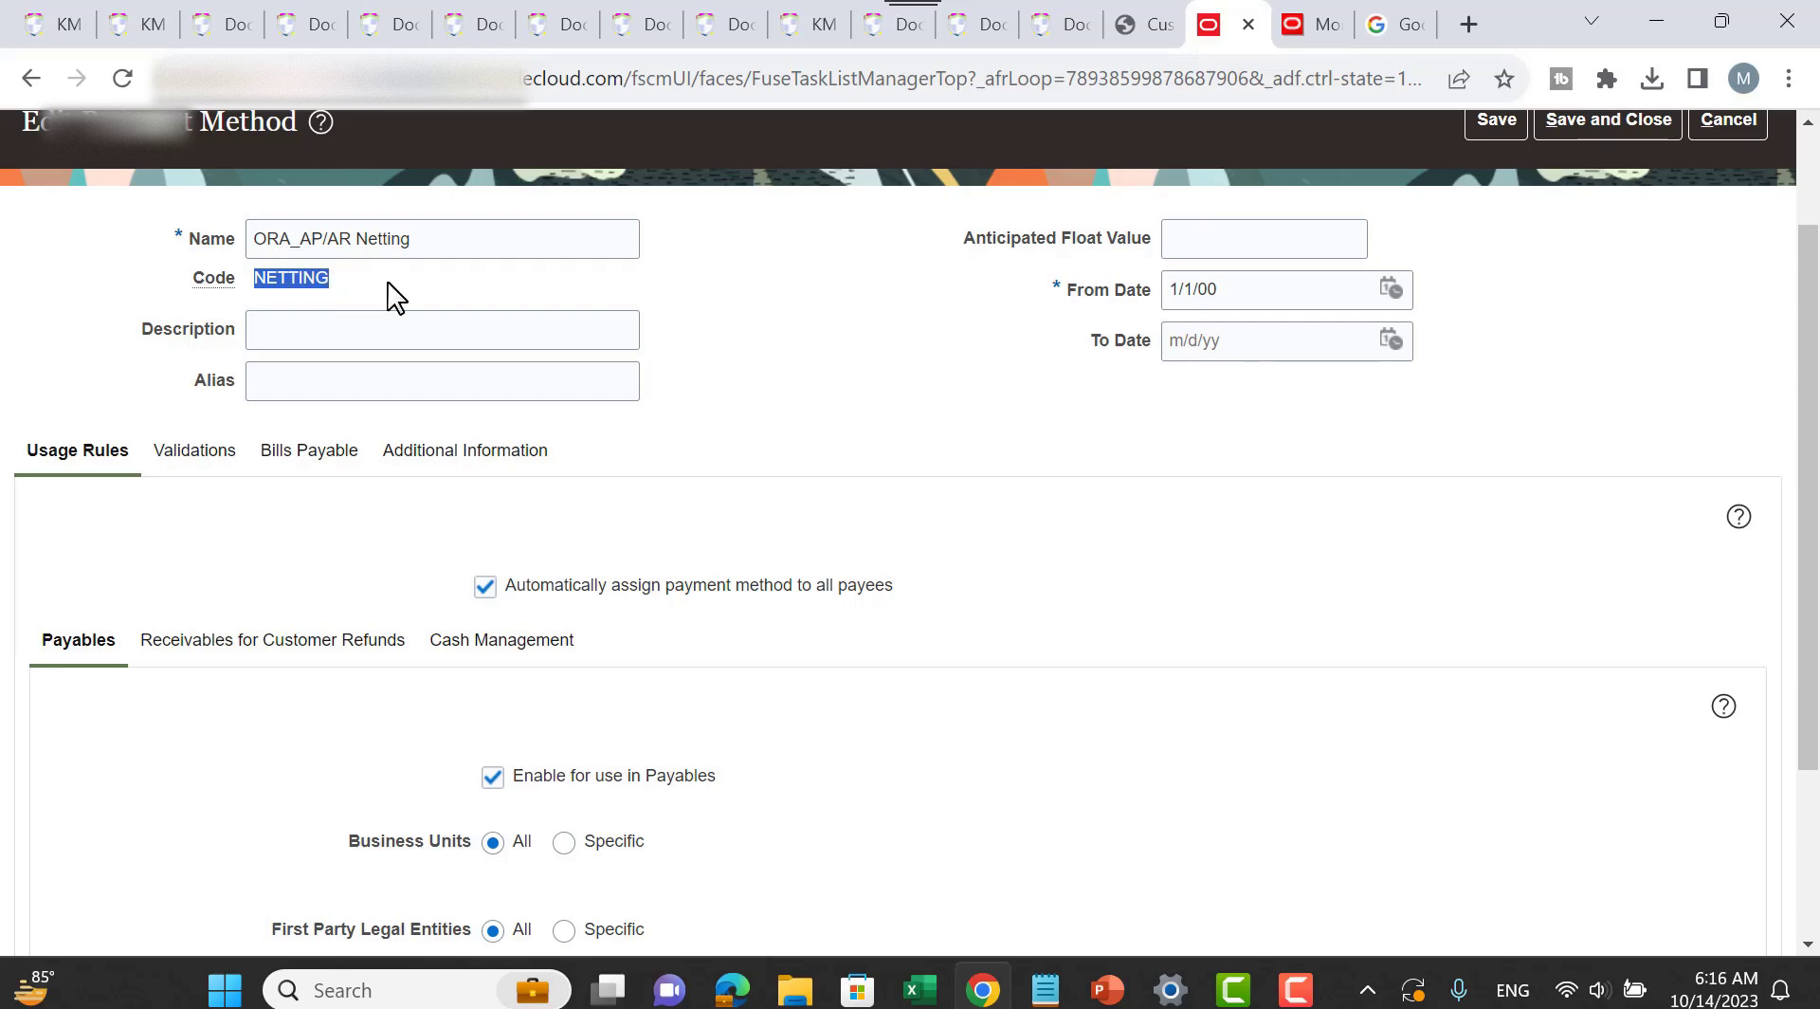
scroll(176, 722, down, 3)
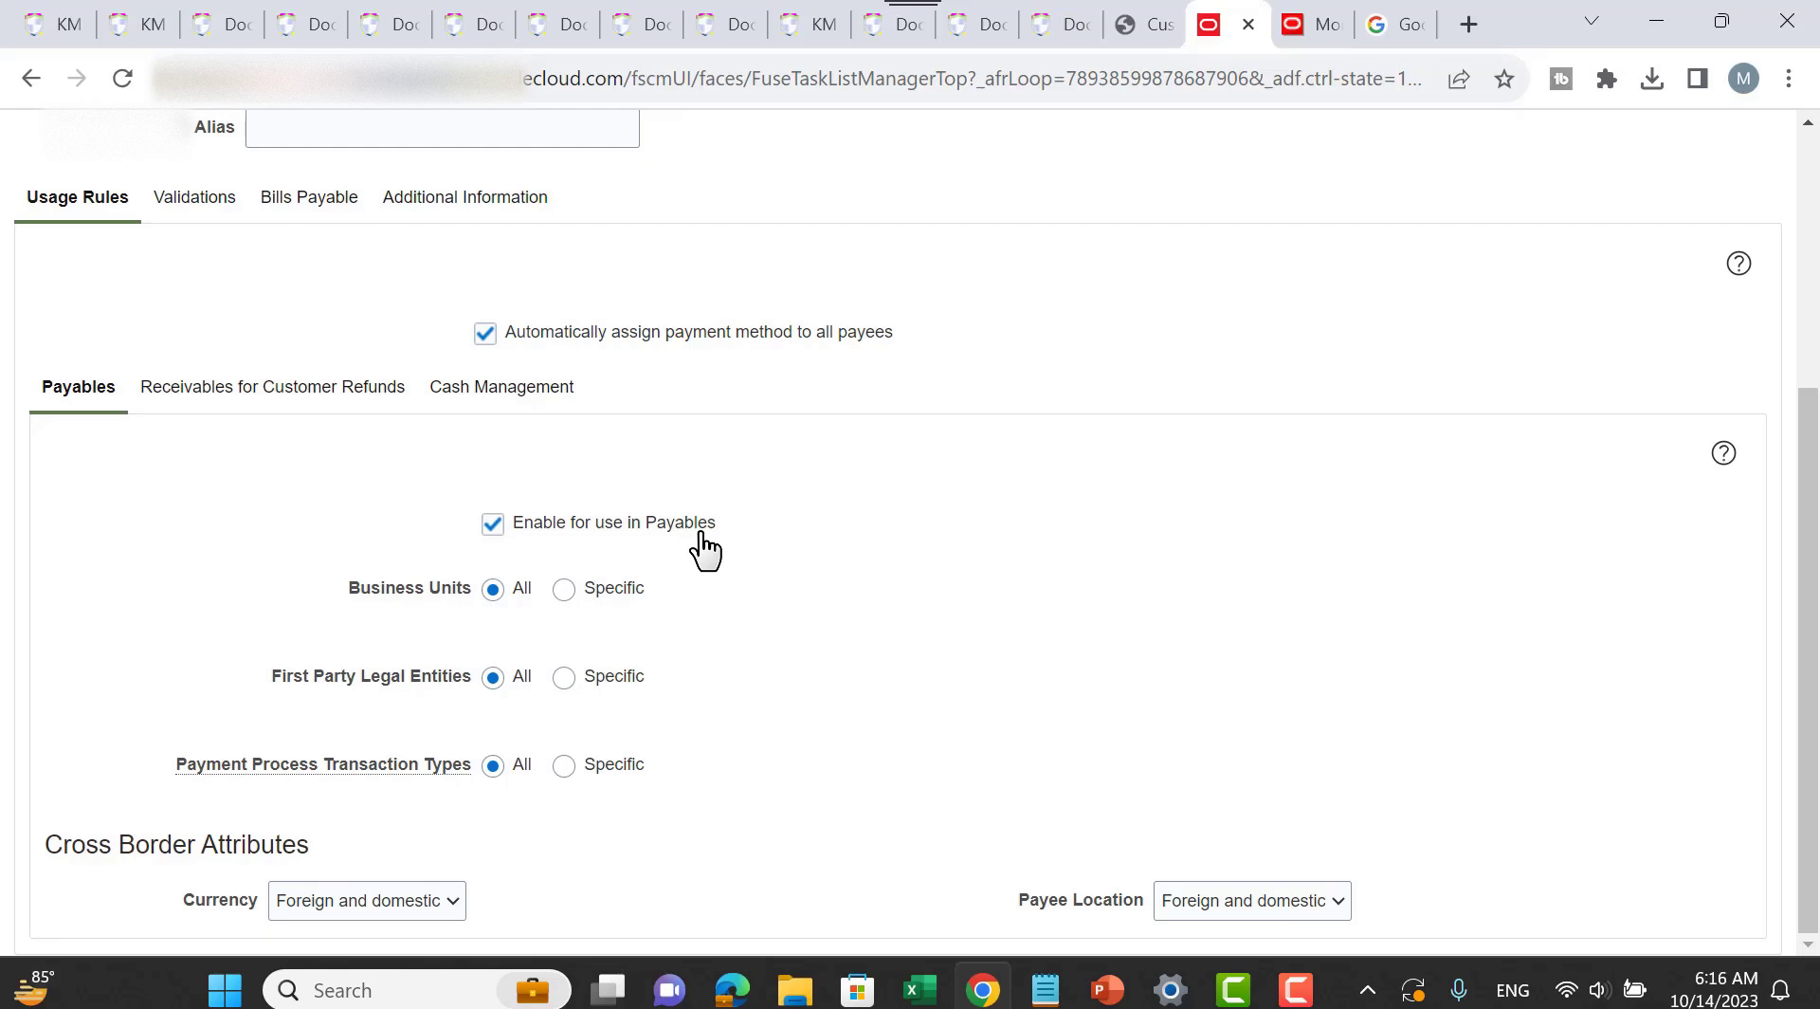
scroll(770, 482, up, 3)
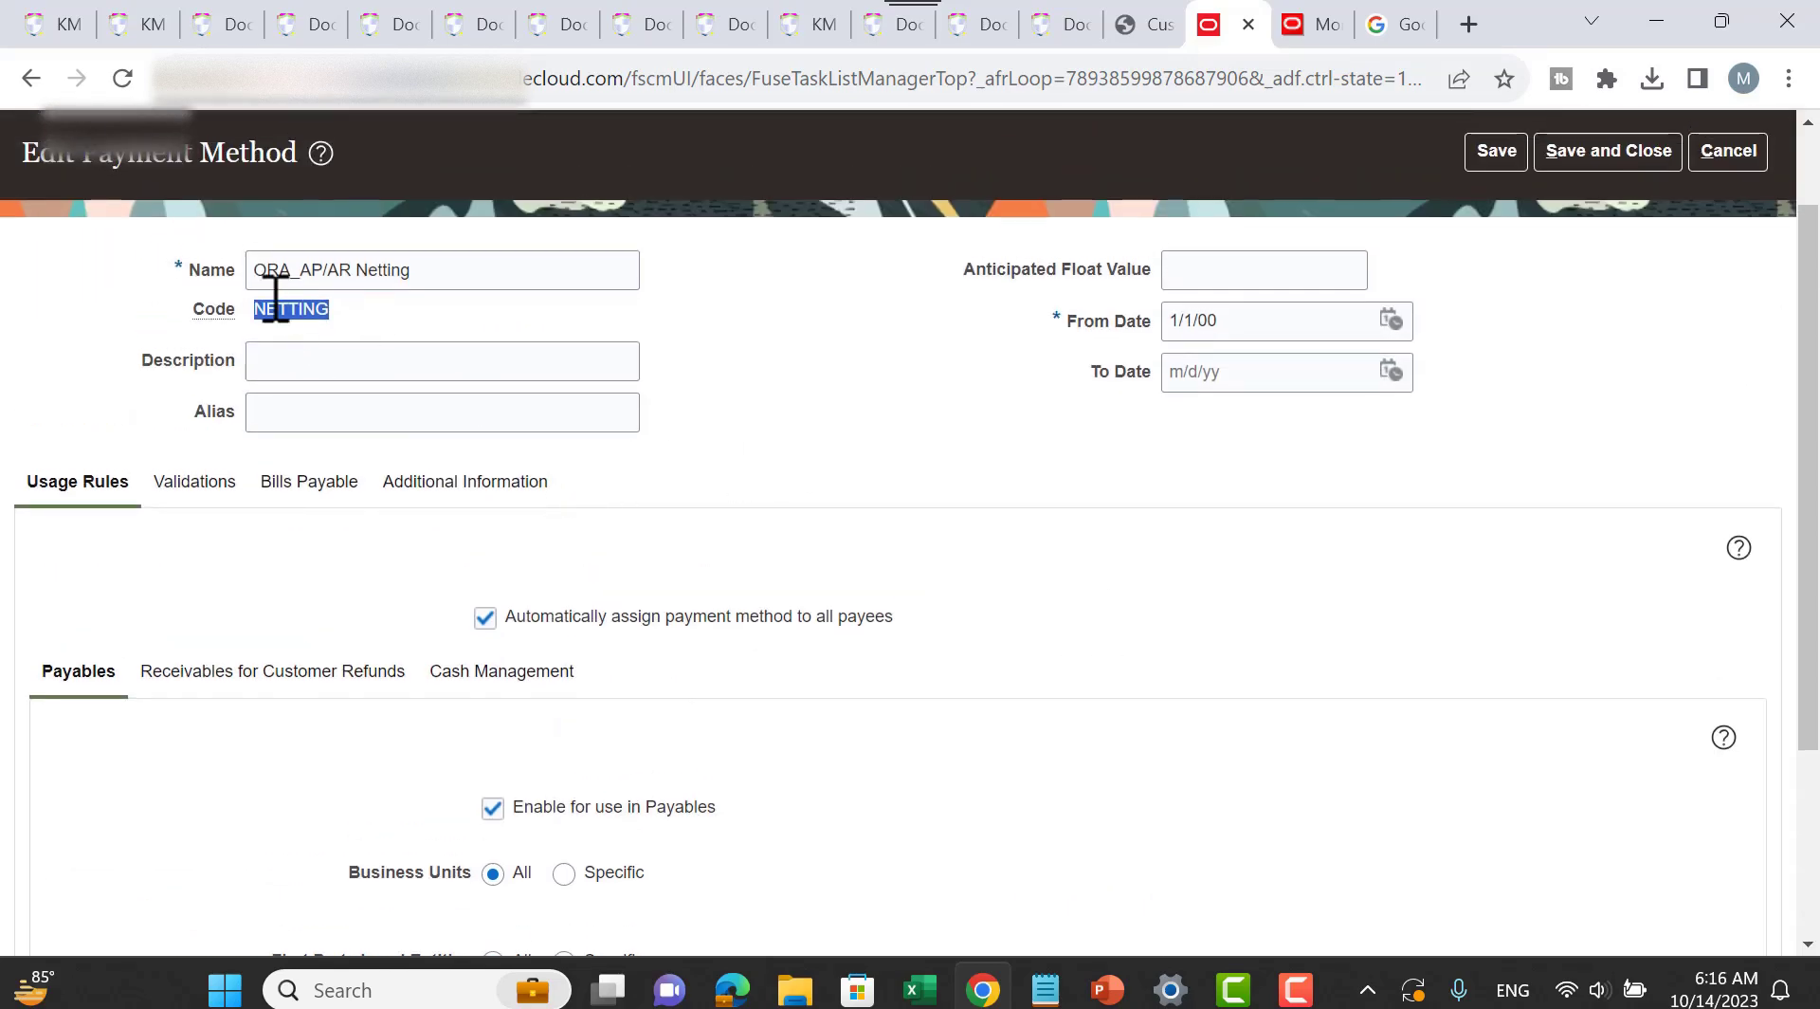
scroll(679, 420, down, 1)
scroll(672, 407, down, 2)
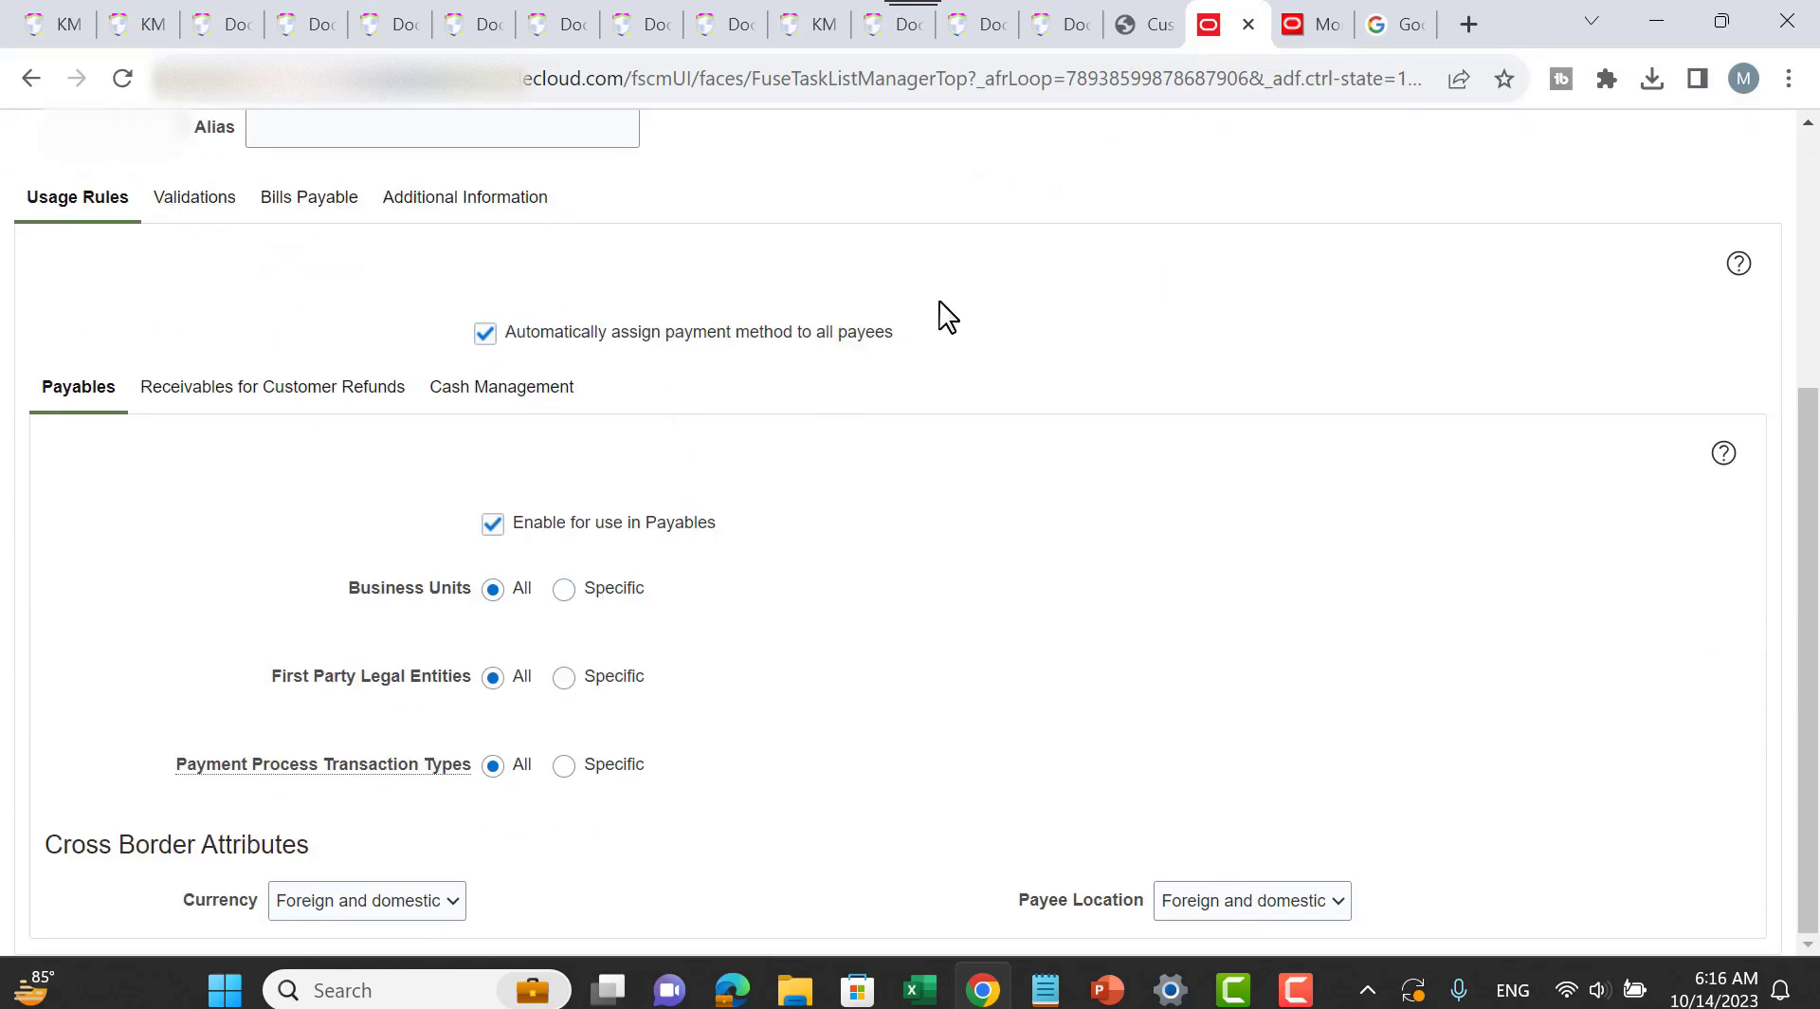
key(alt+Tab)
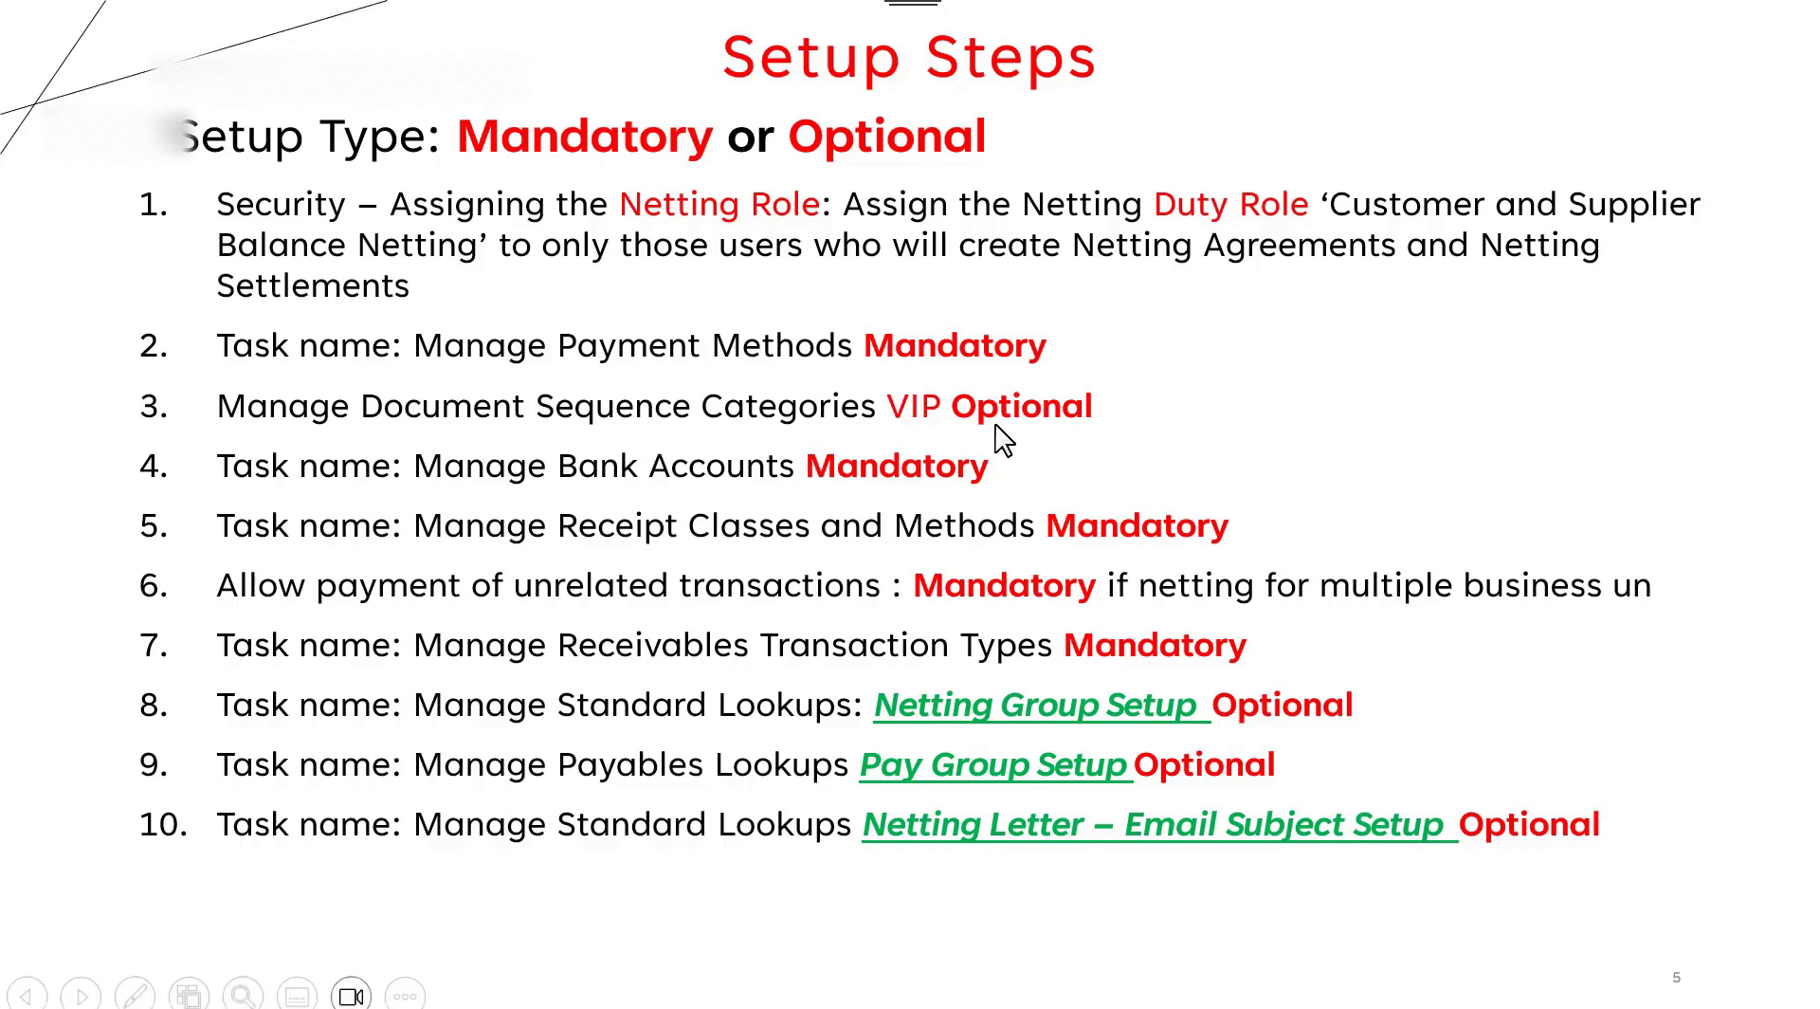
key(alt+Tab)
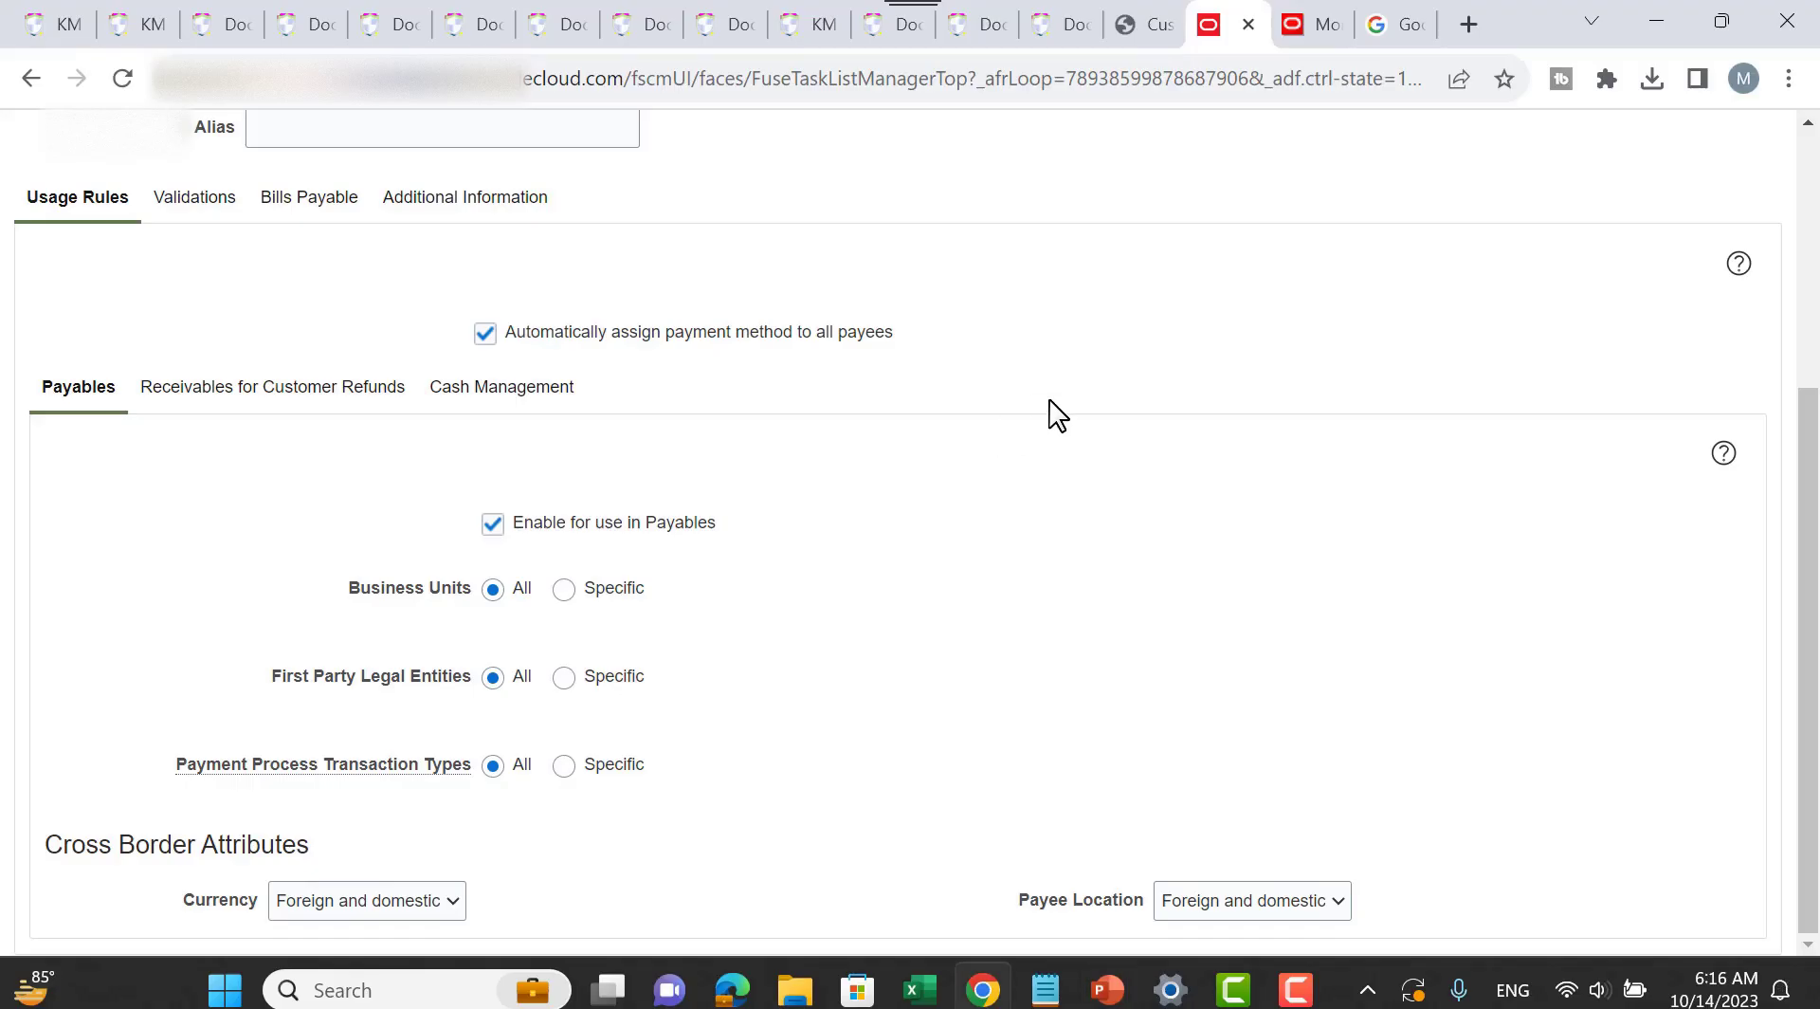
scroll(1049, 414, up, 5)
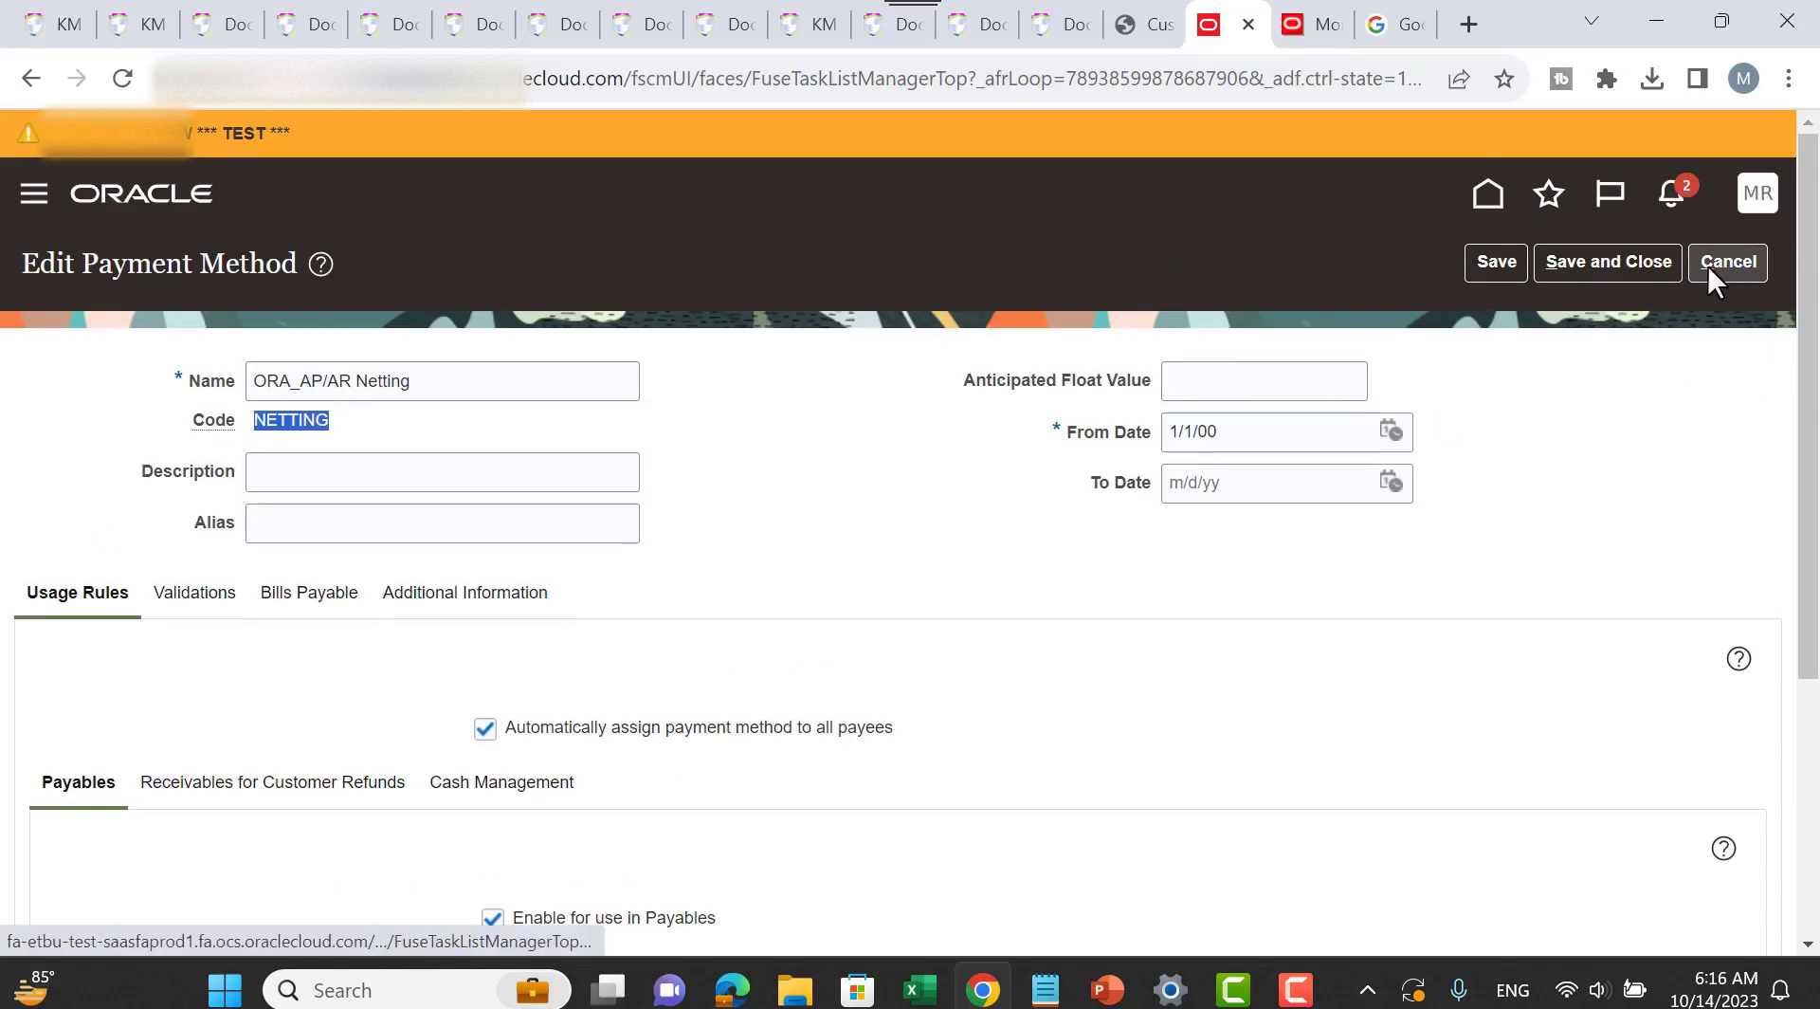
click(1708, 265)
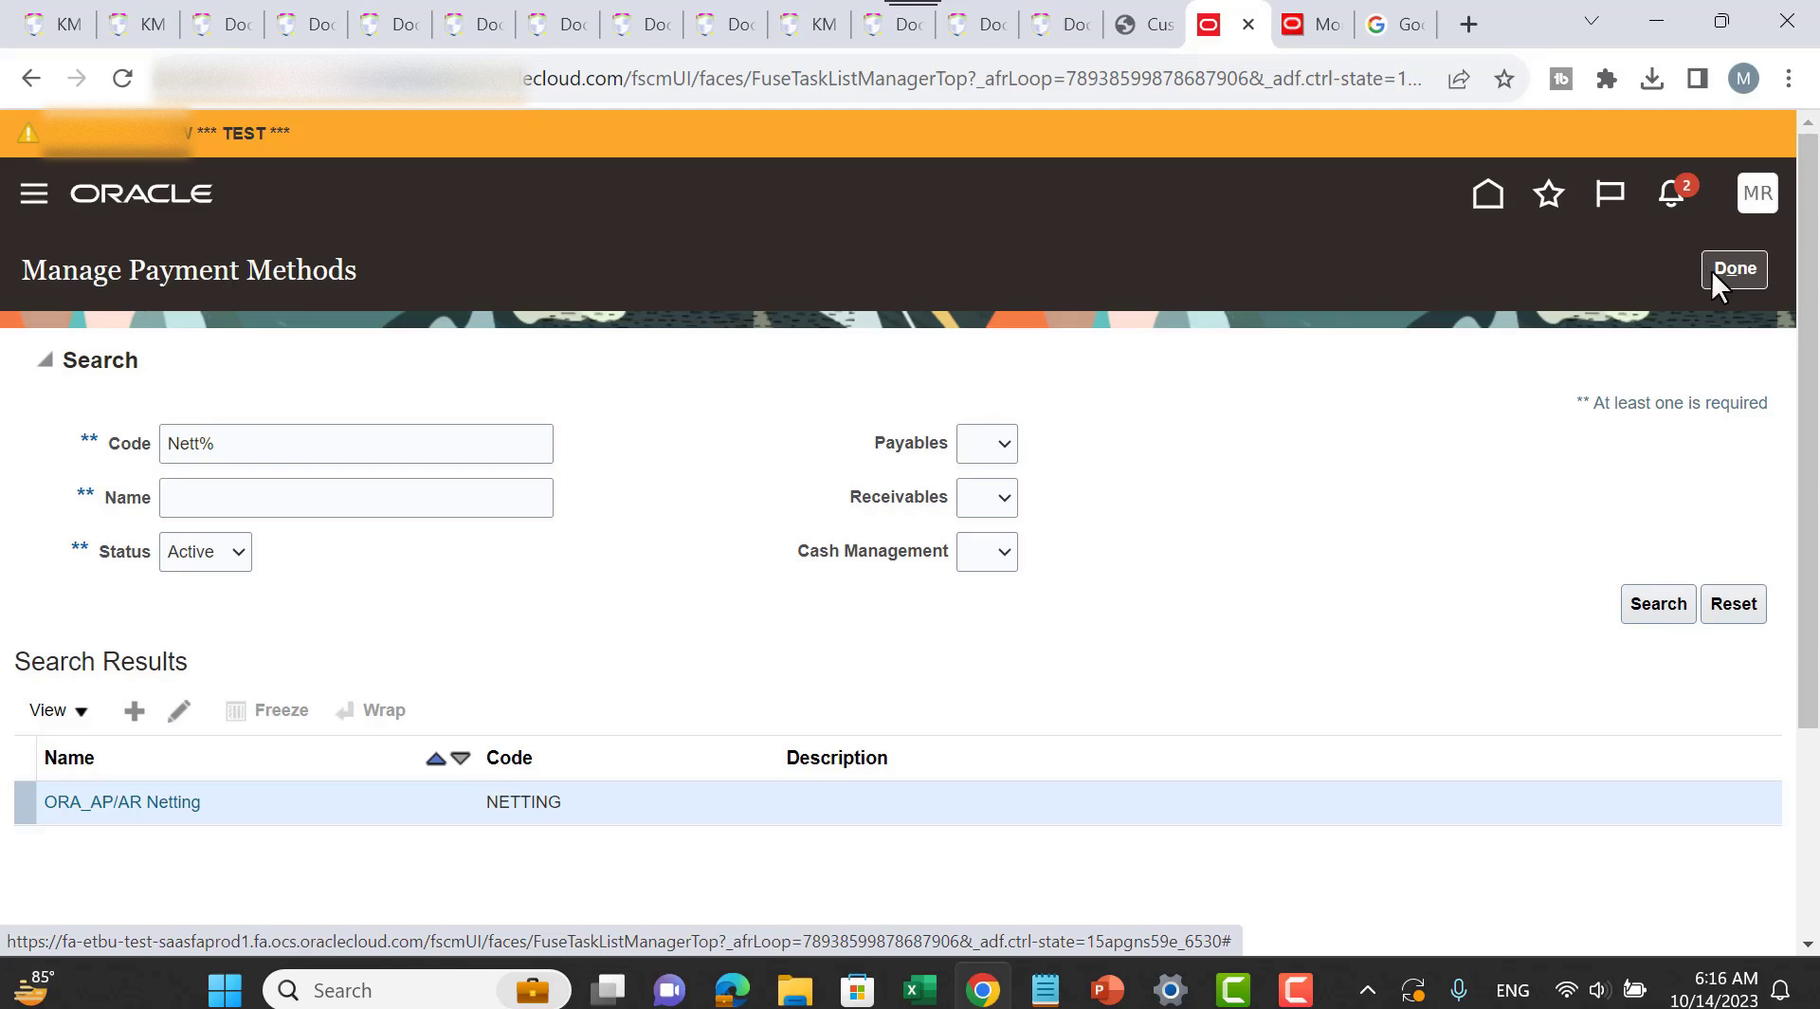
Step: Review the Sequencing section of General Ledger's Specify Ledger Options, then cancel unchanged
click(1735, 269)
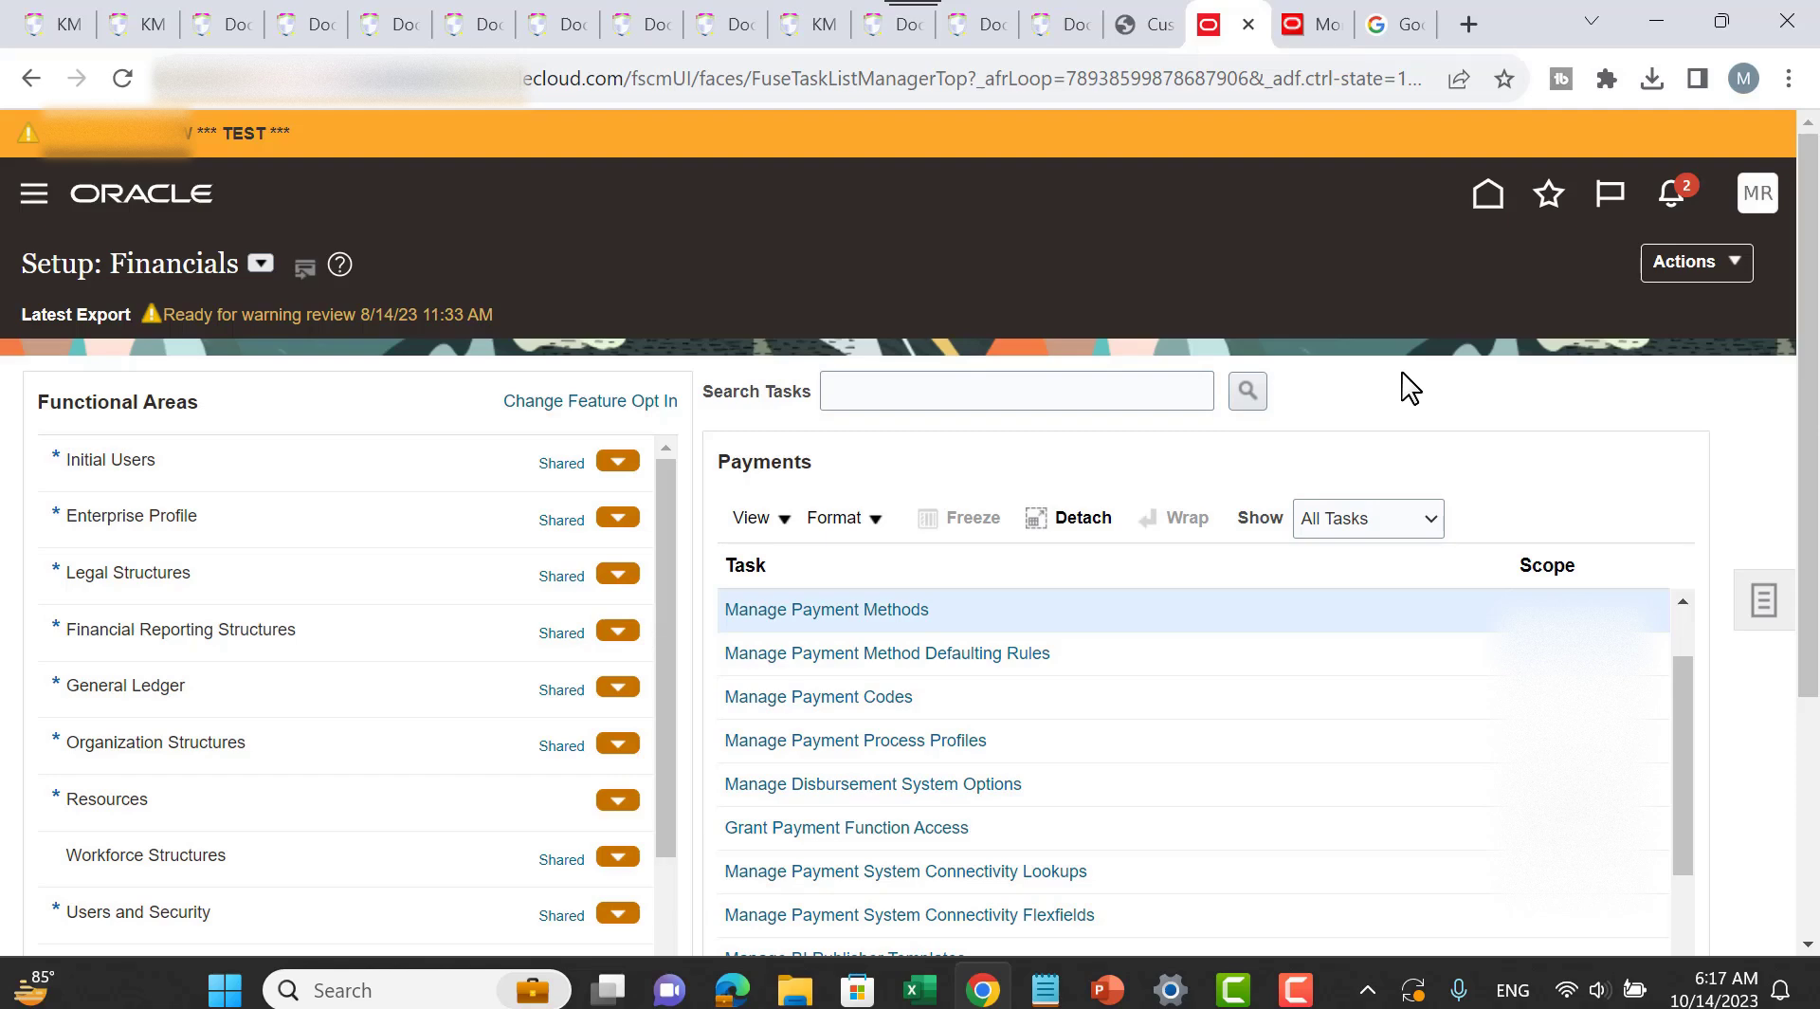
click(159, 703)
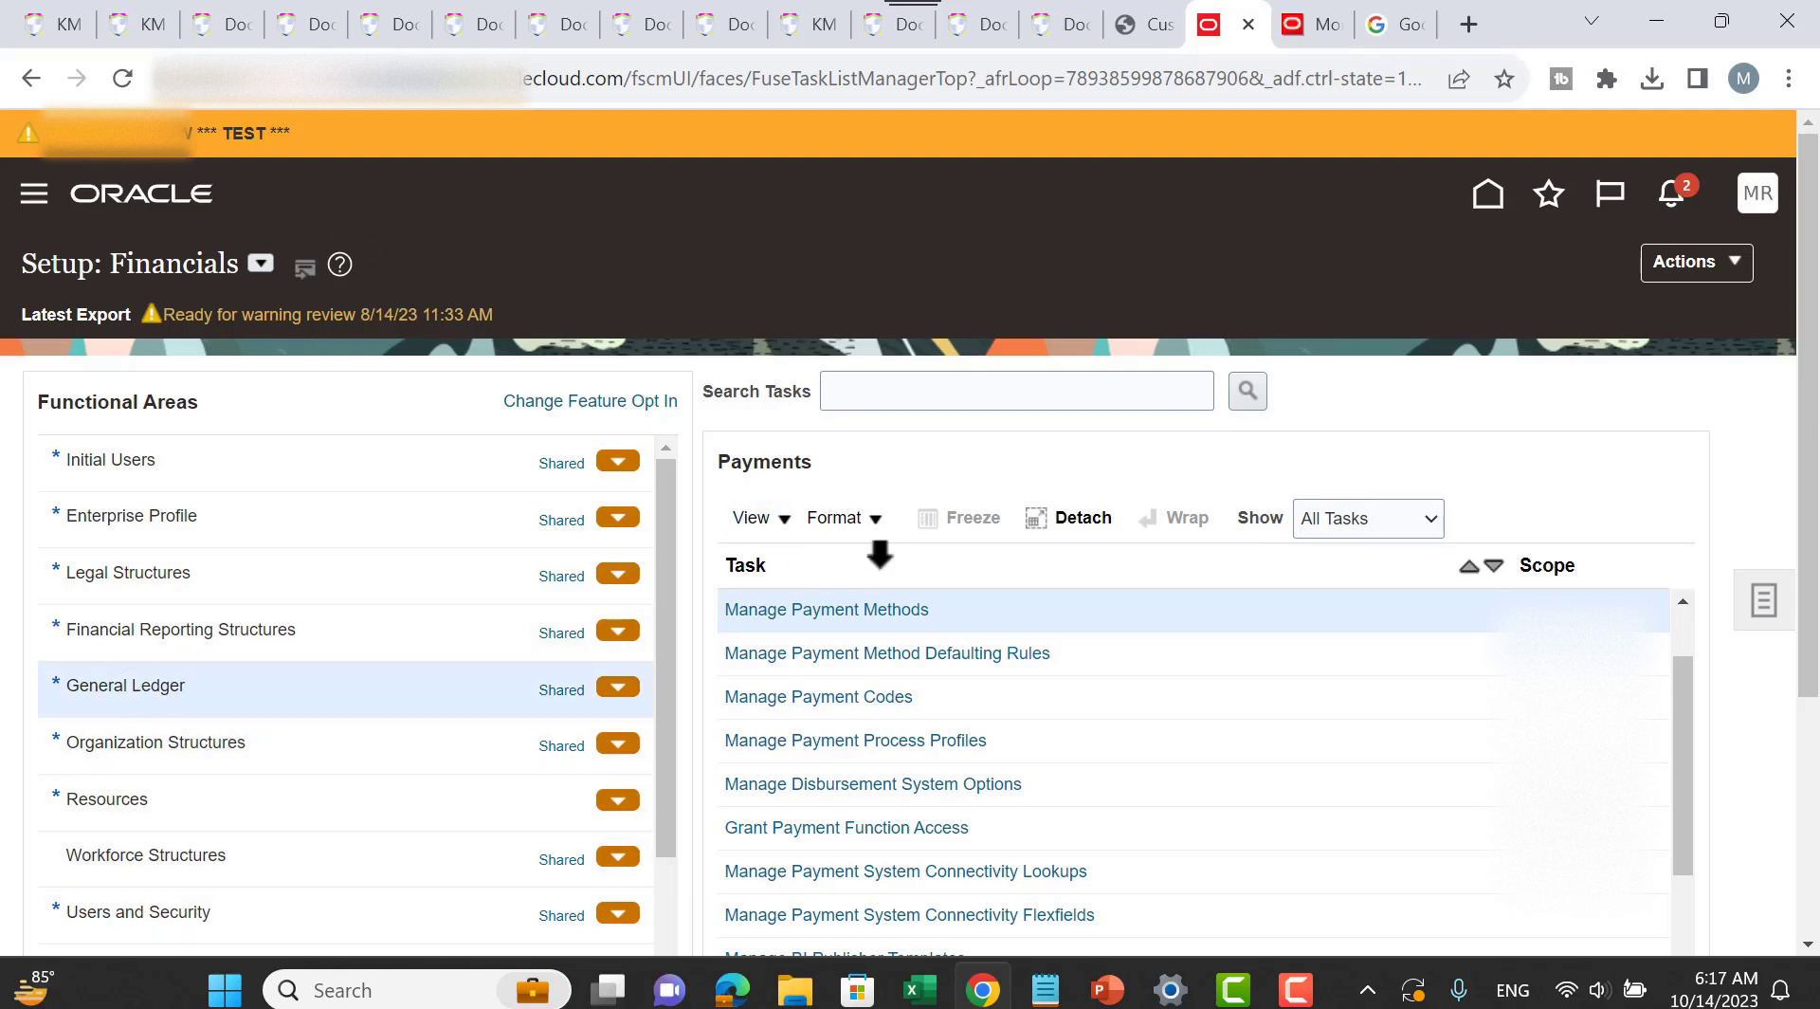
click(825, 654)
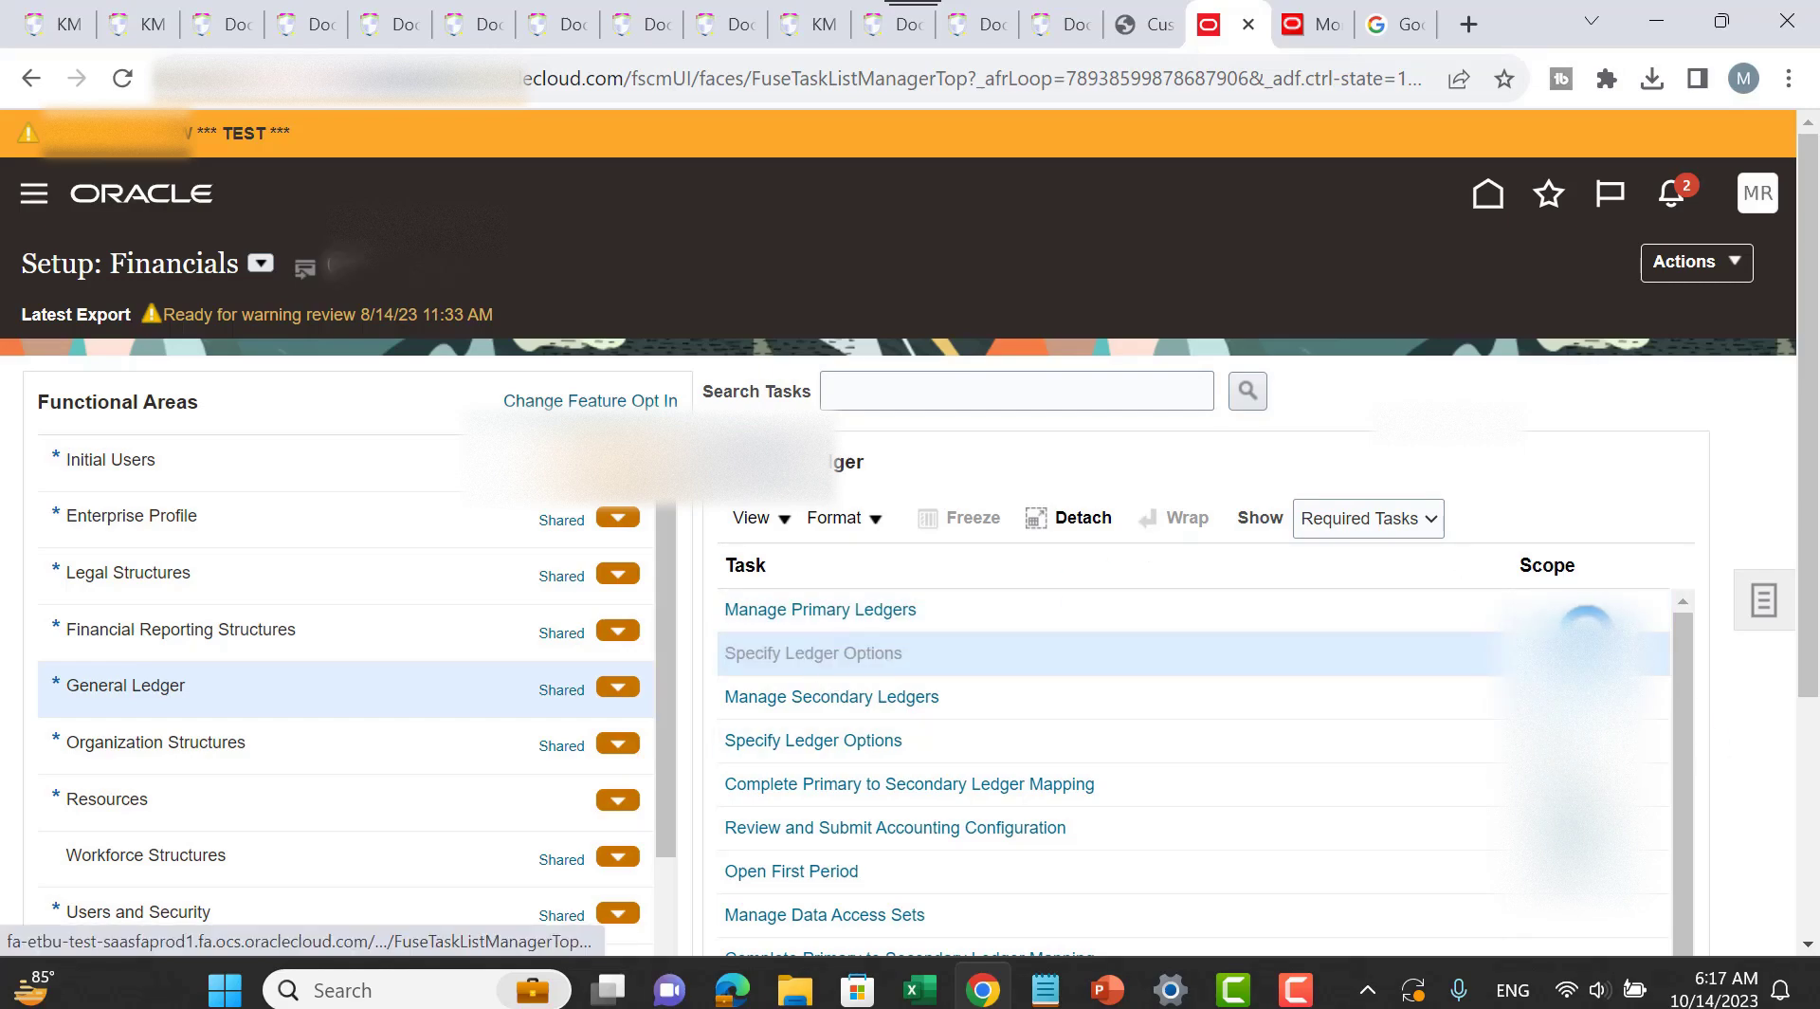
scroll(1095, 522, down, 5)
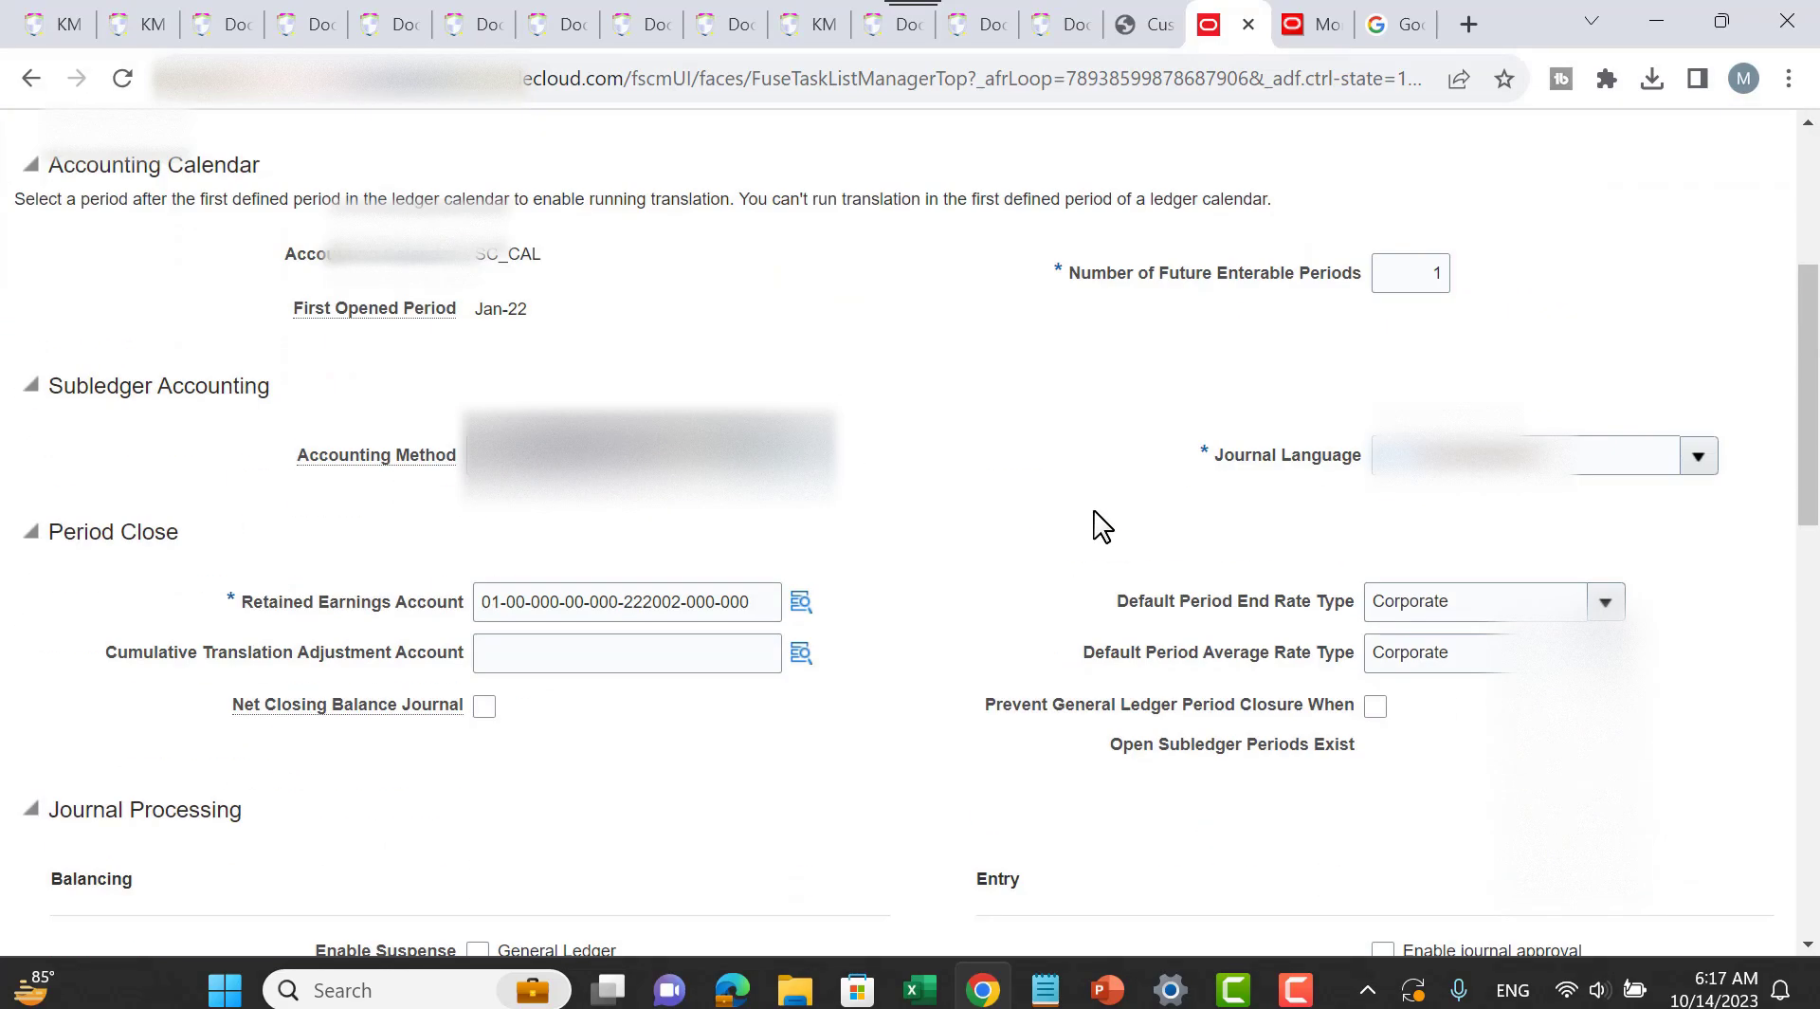
scroll(1096, 524, down, 10)
scroll(227, 575, down, 2)
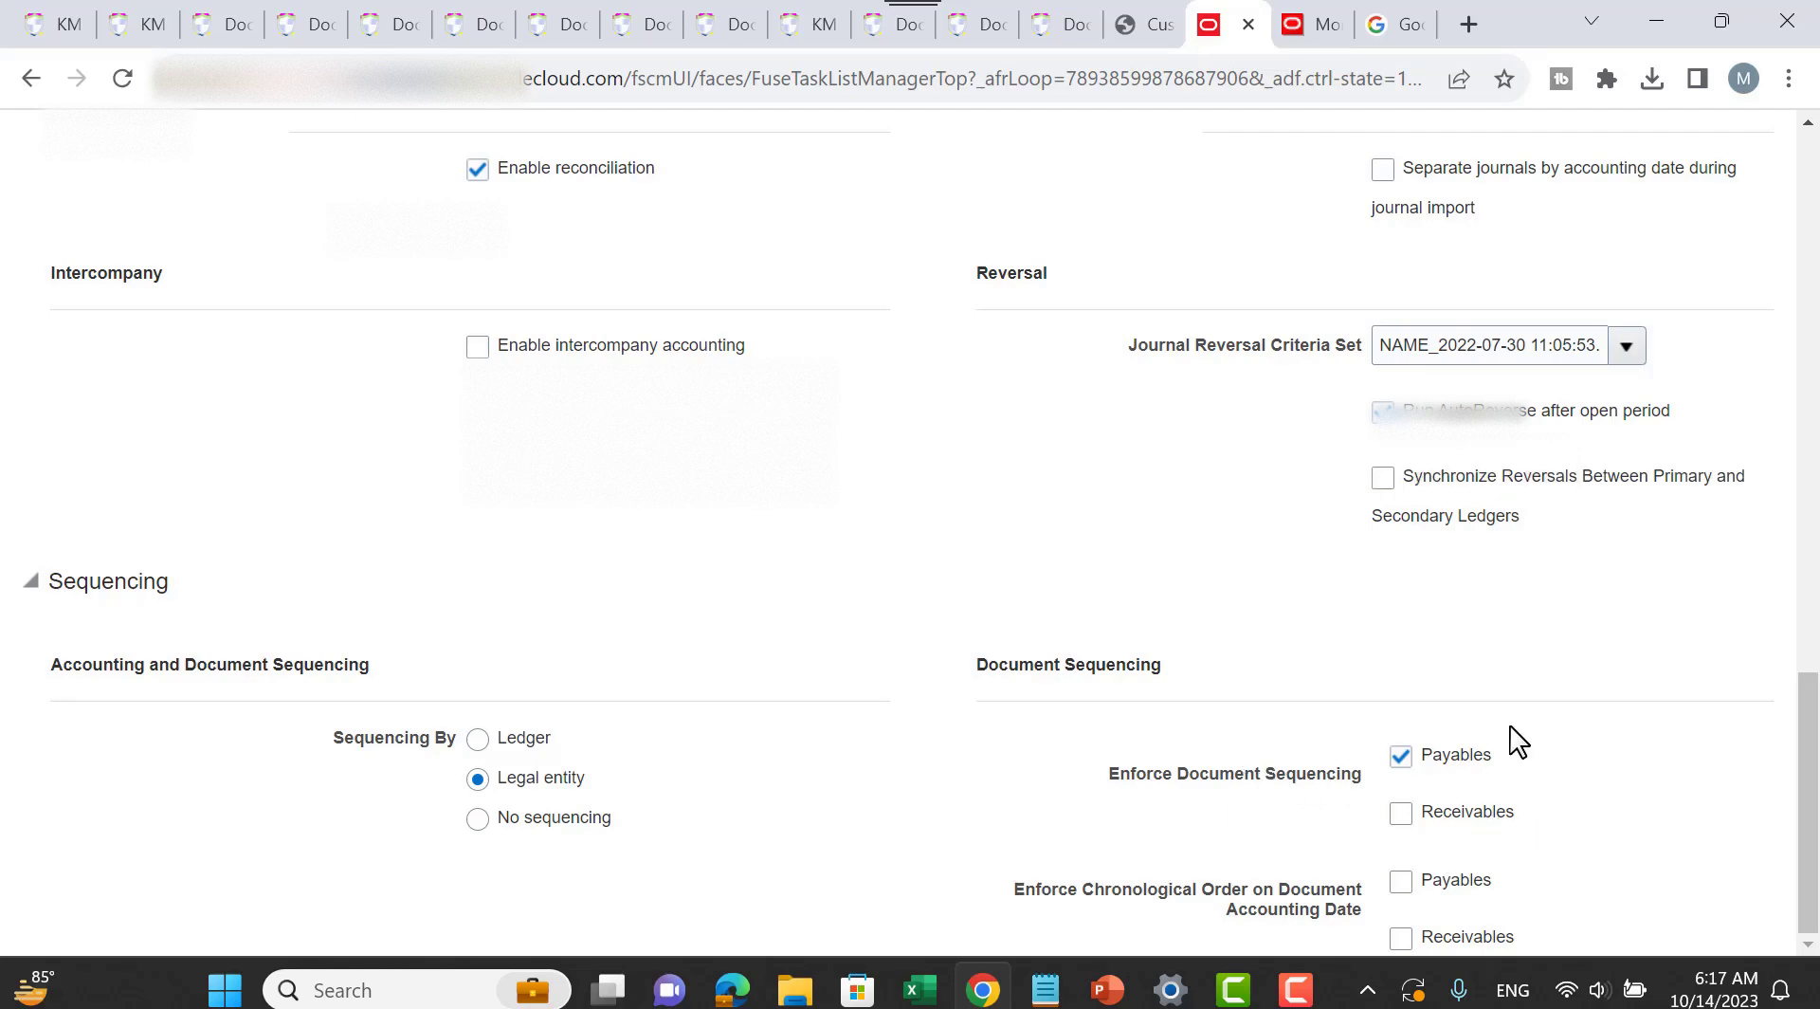
scroll(1512, 654, up, 20)
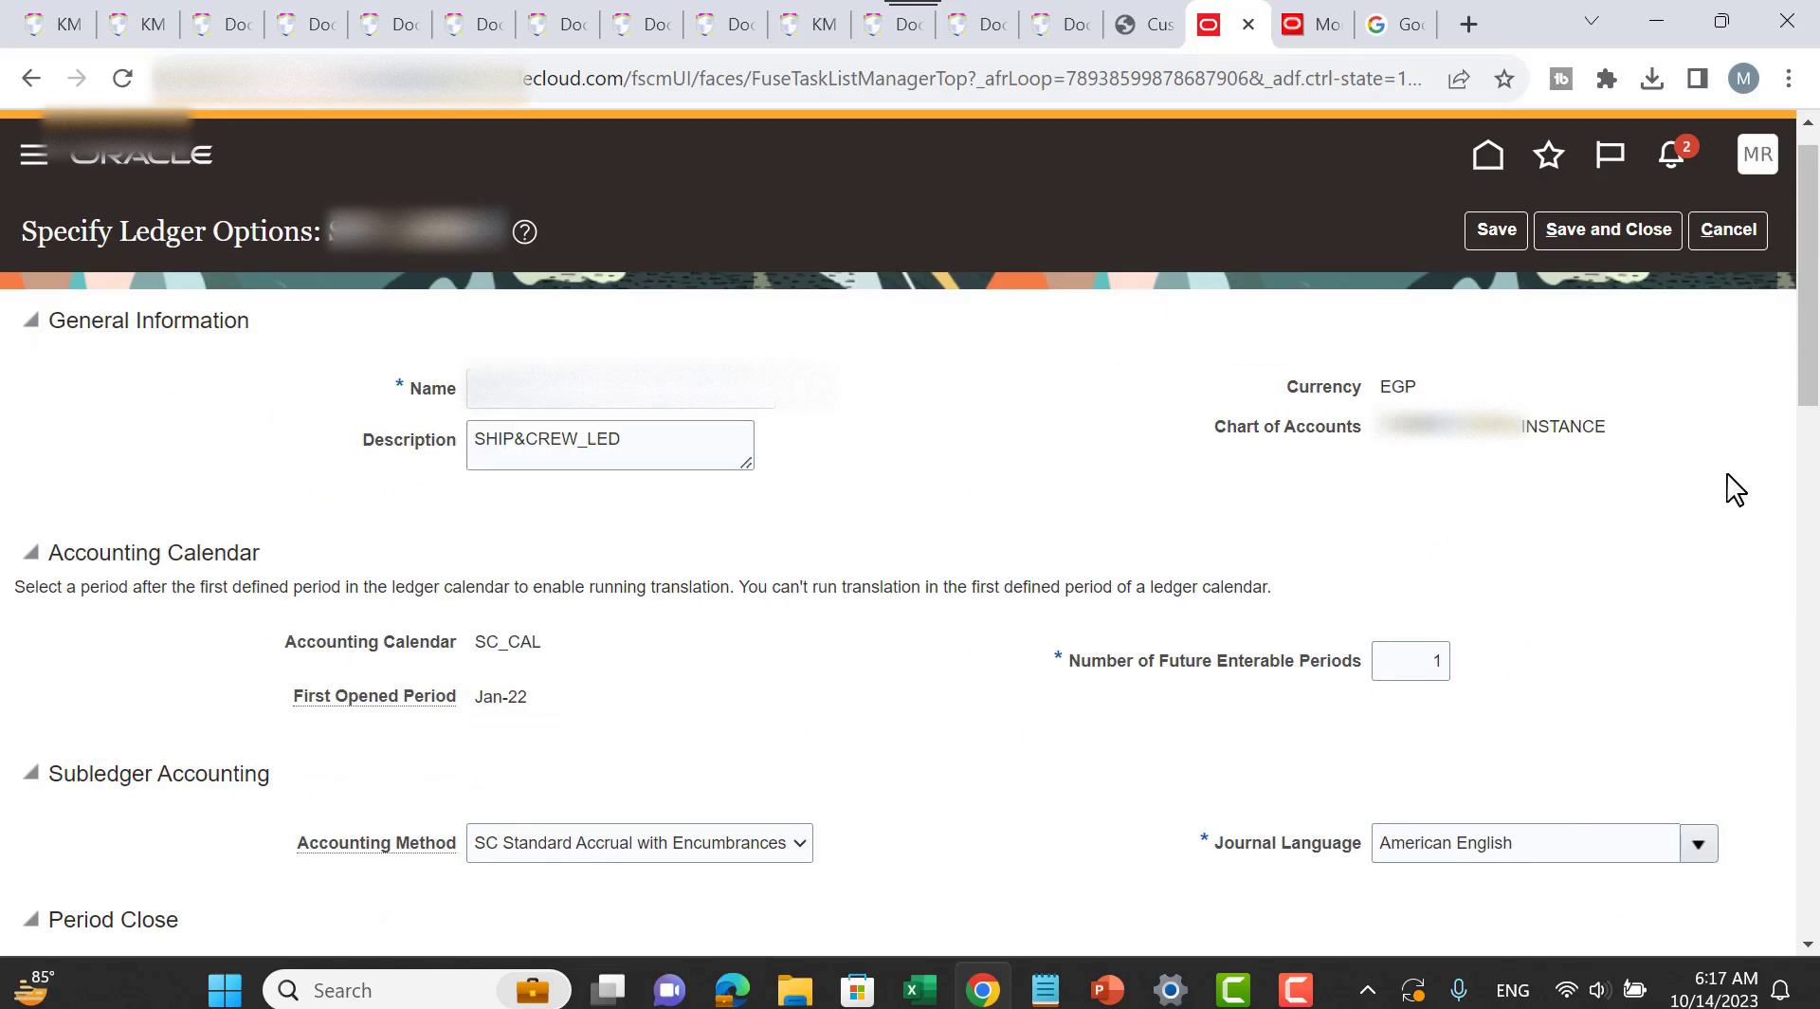
click(1731, 233)
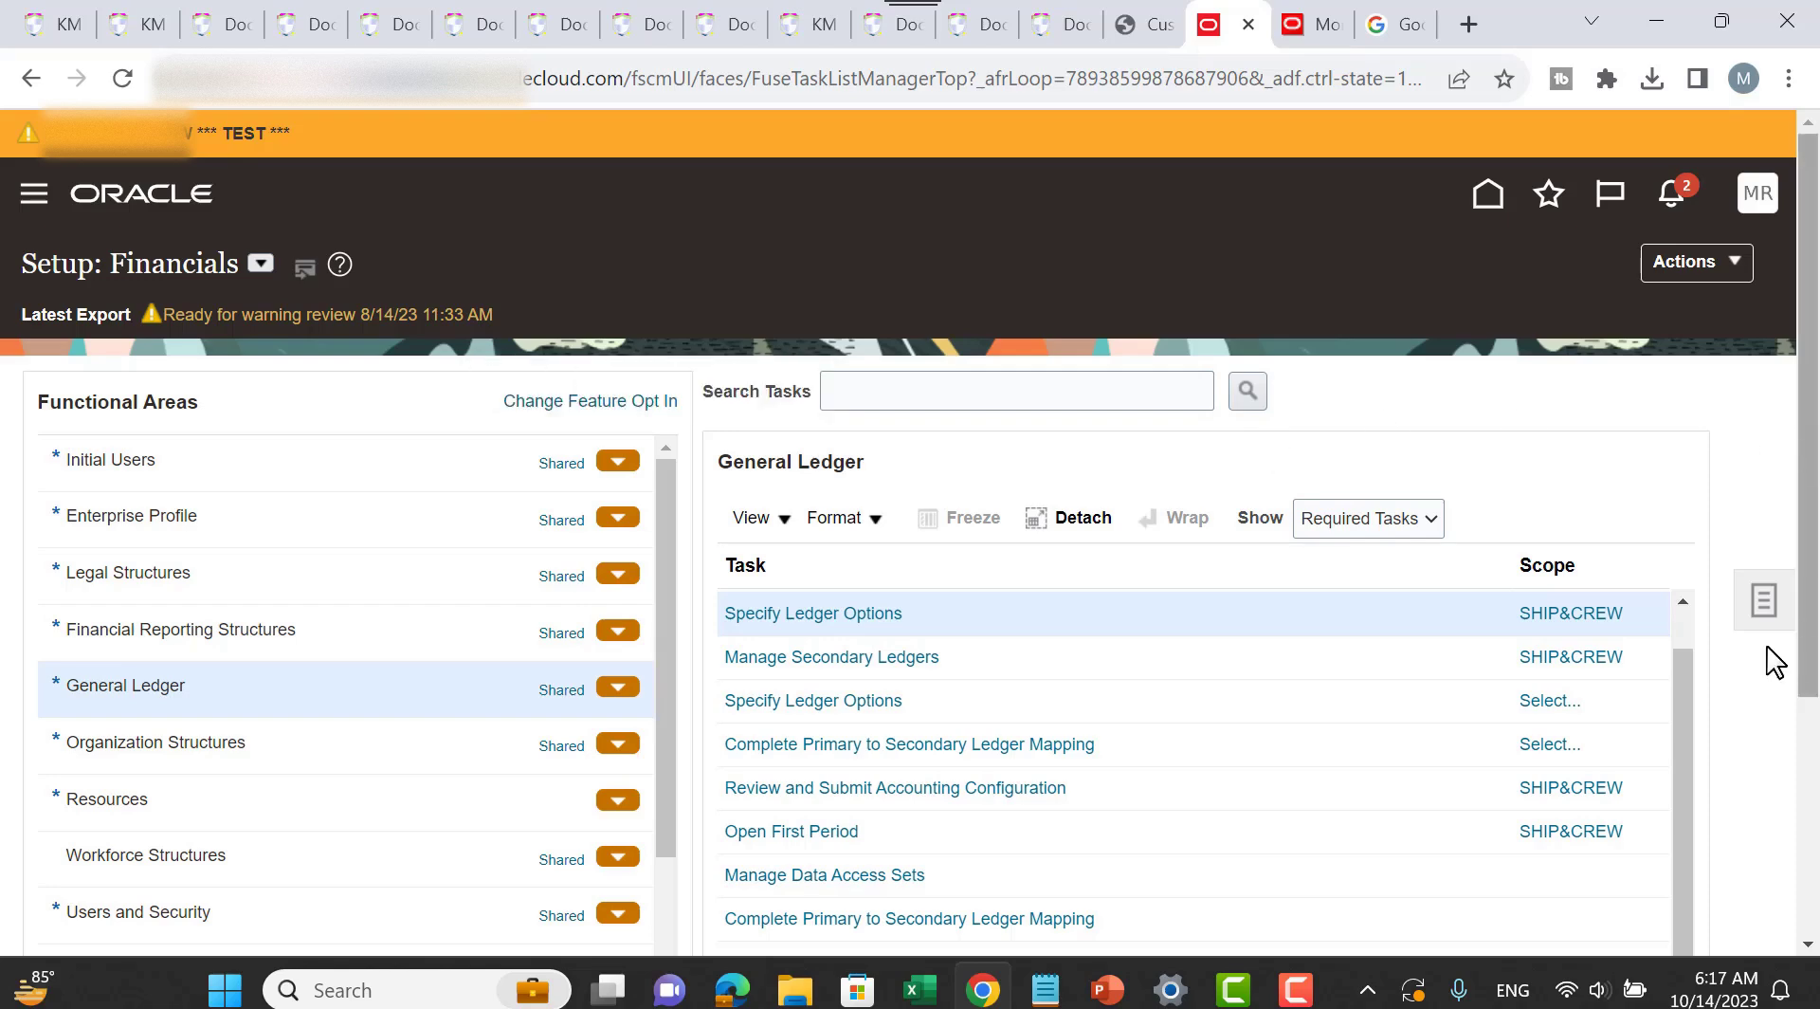
click(1756, 615)
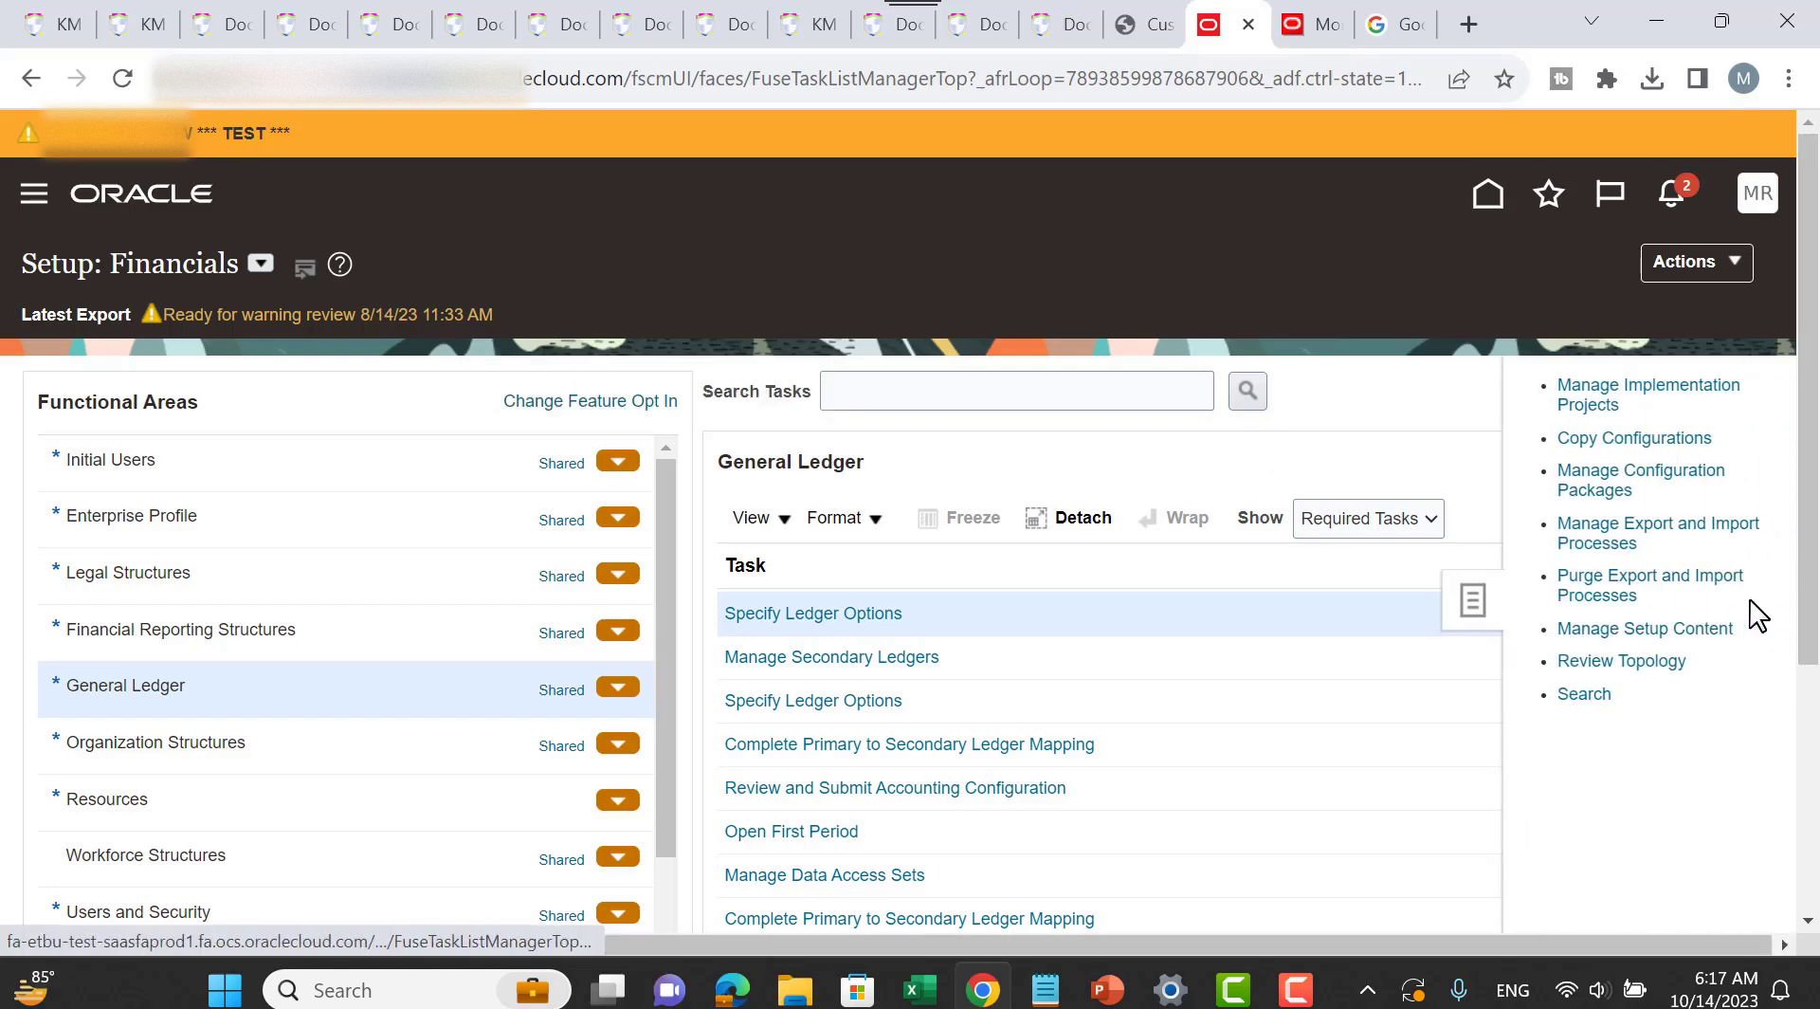
Step: Search setup tasks for manage%seq% and open Manage Document Sequence Categories
click(1585, 694)
click(681, 372)
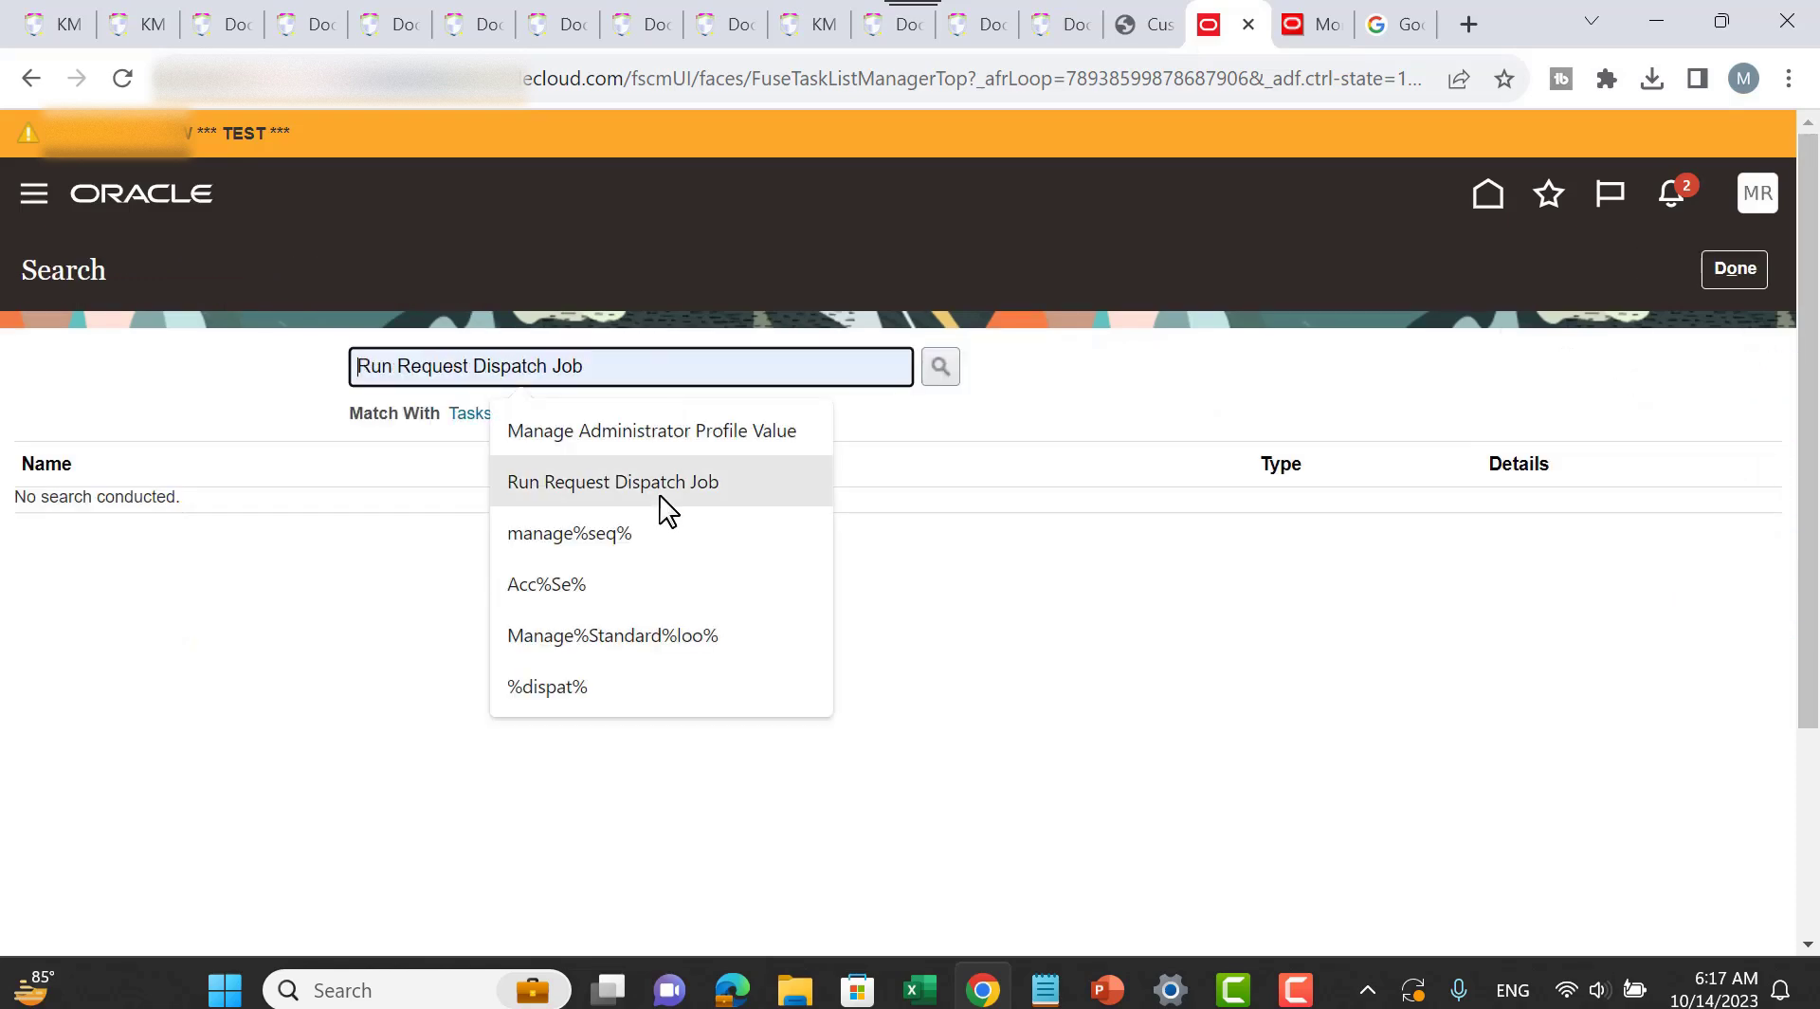
click(663, 533)
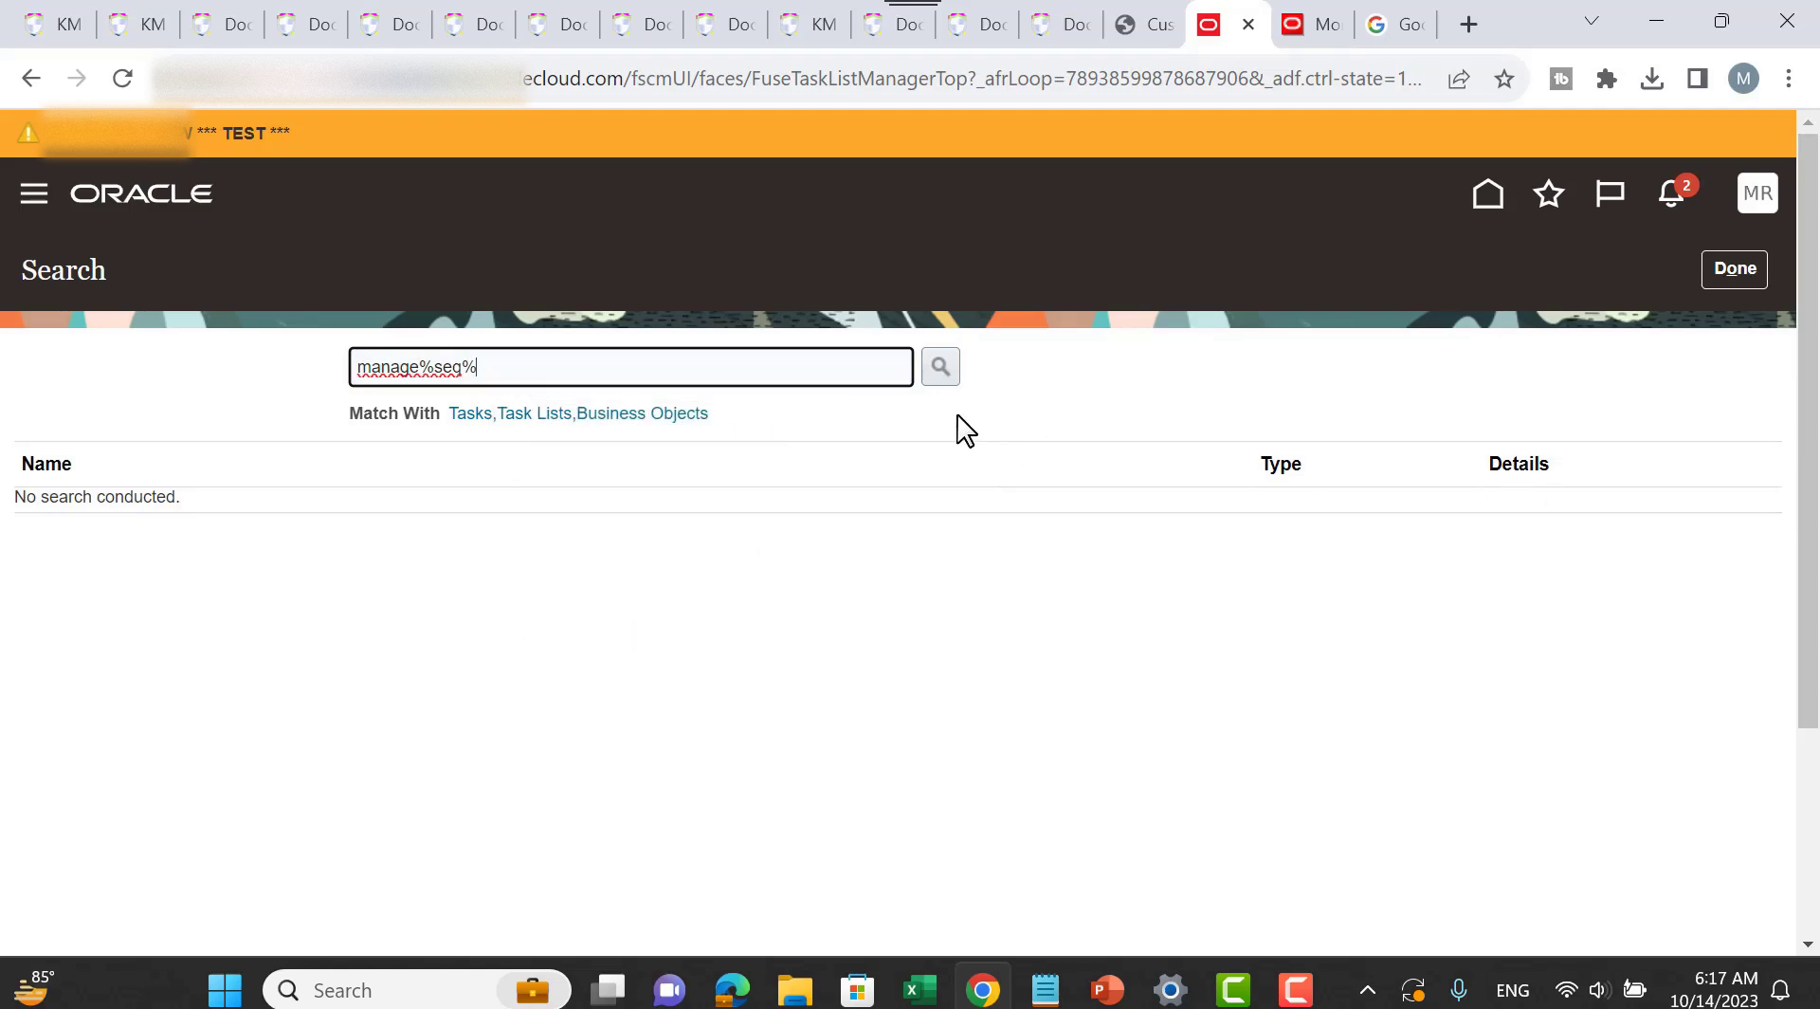
click(942, 377)
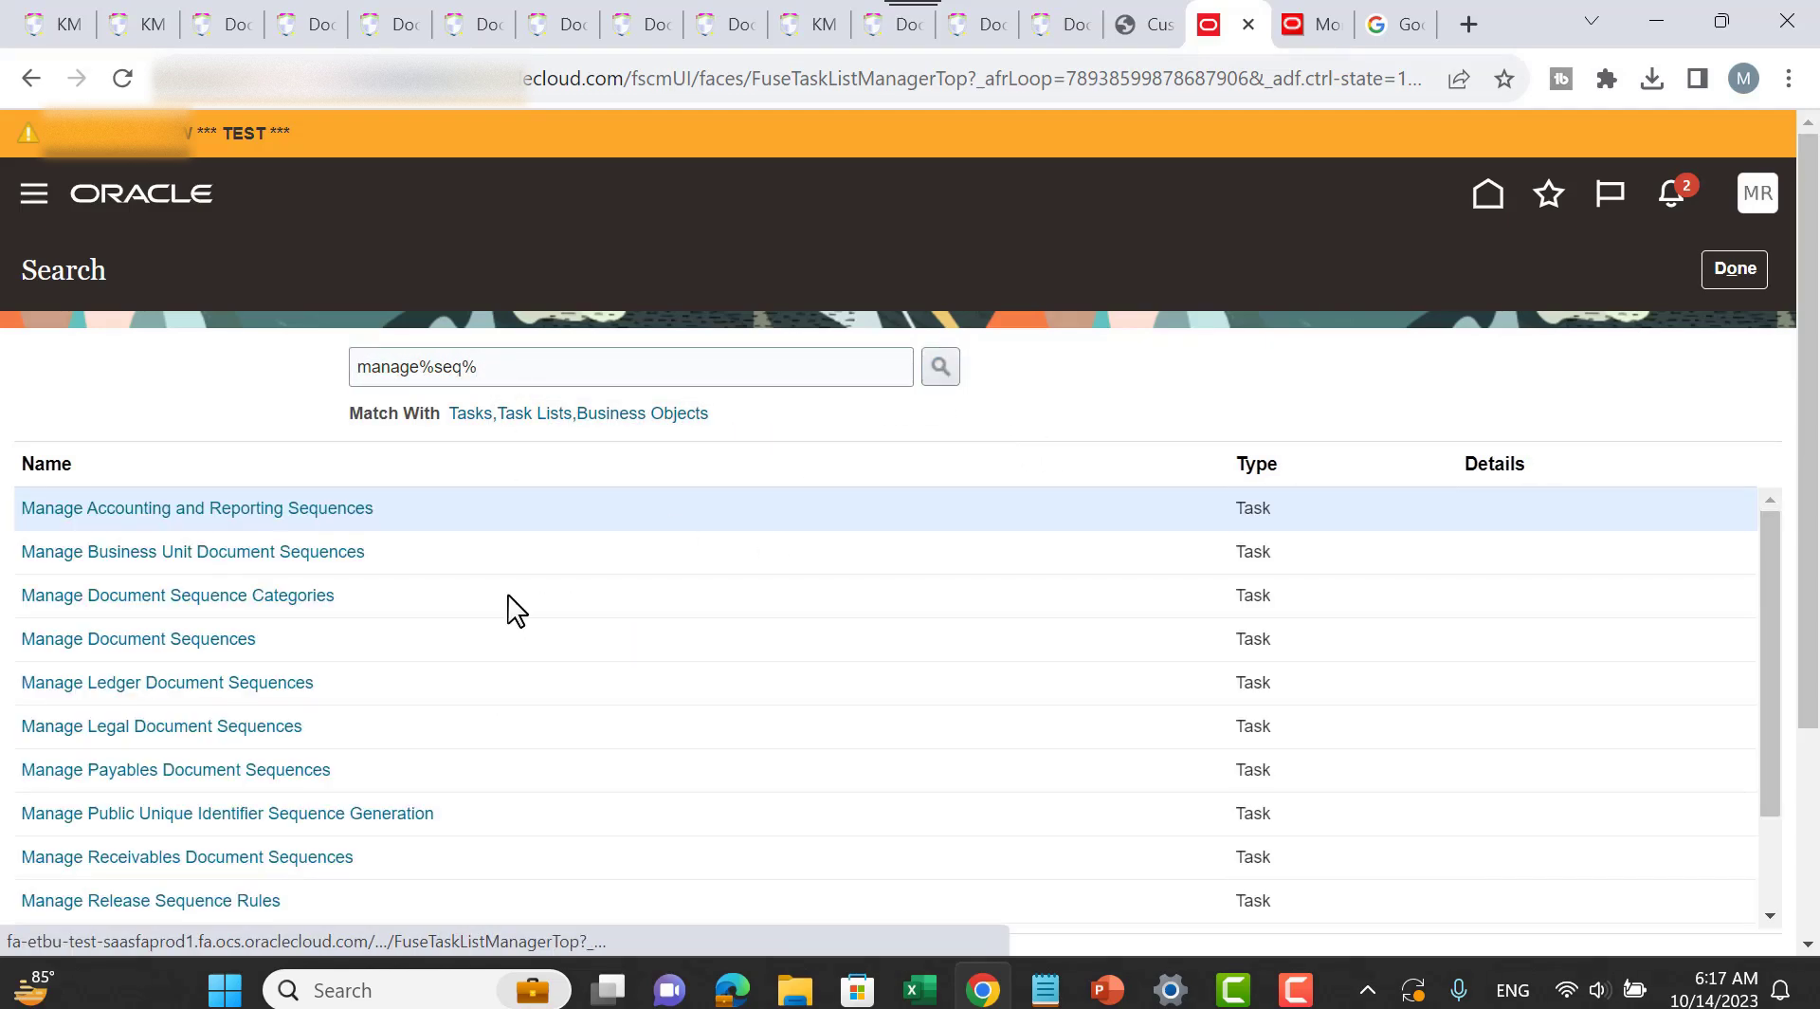
click(176, 597)
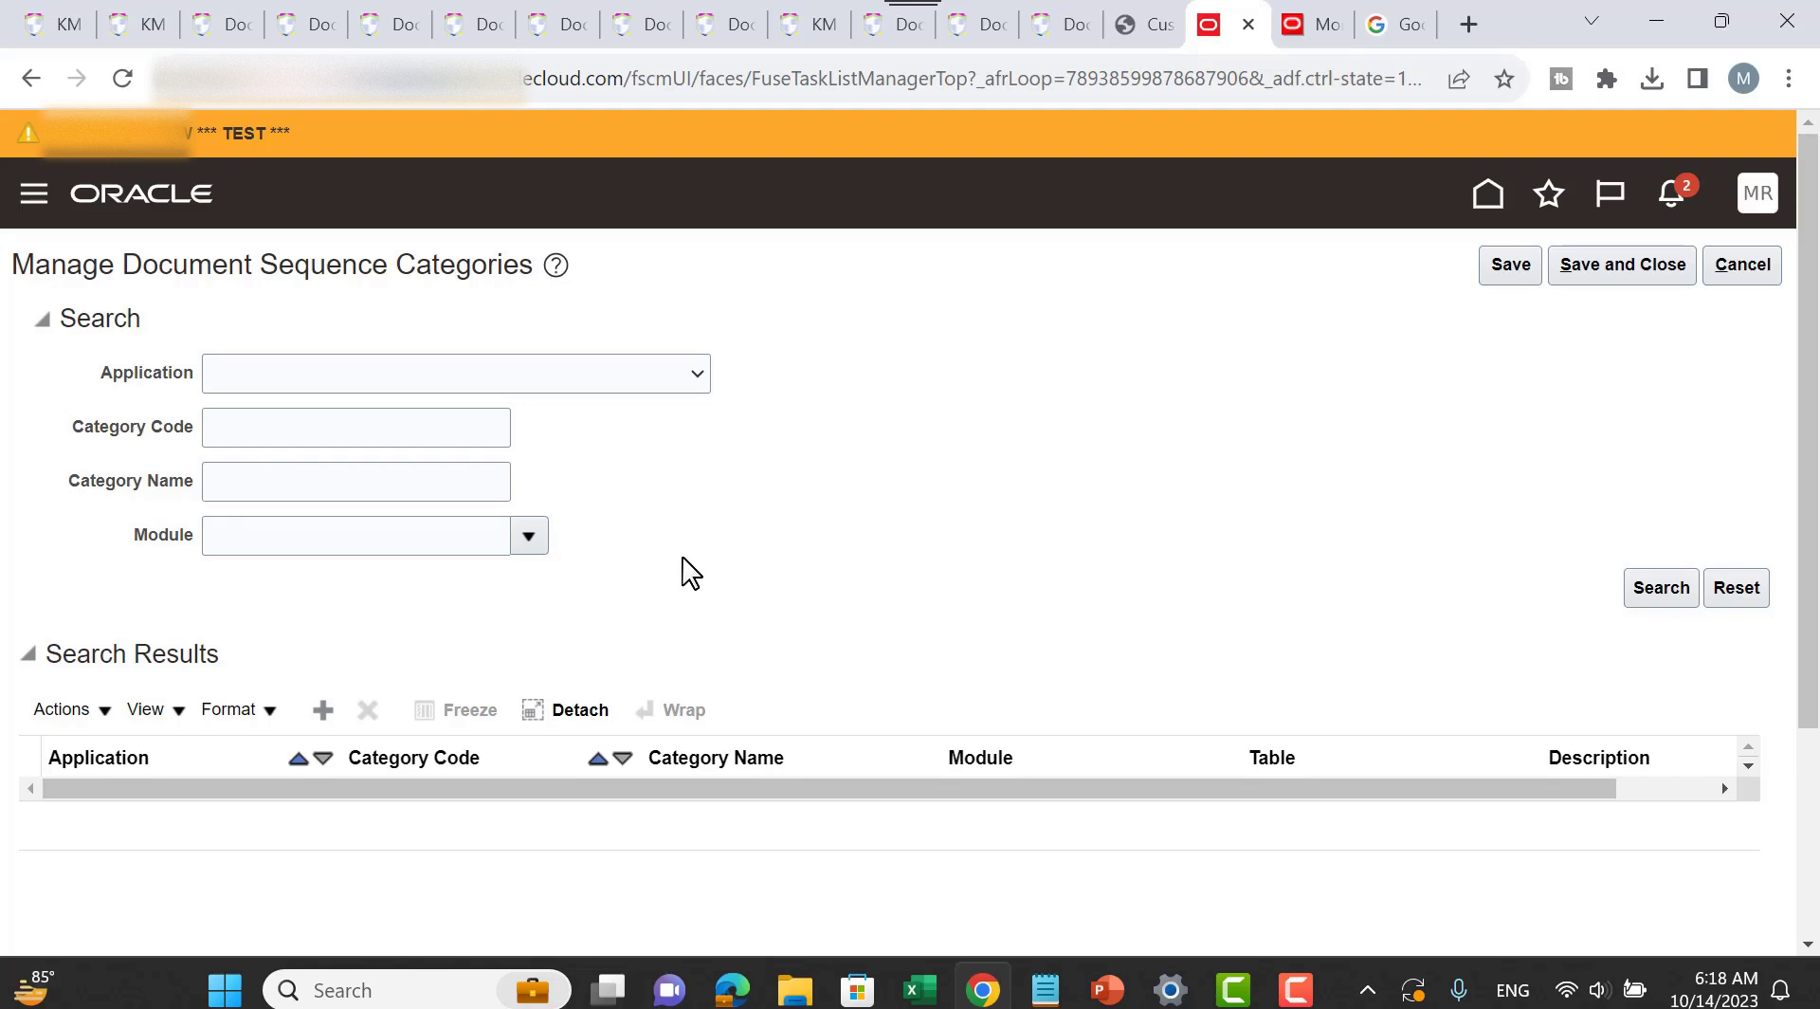
Step: Search sequence categories for Netting% and review the Netting Payments row on AP_CHECKS_ALL
click(308, 483)
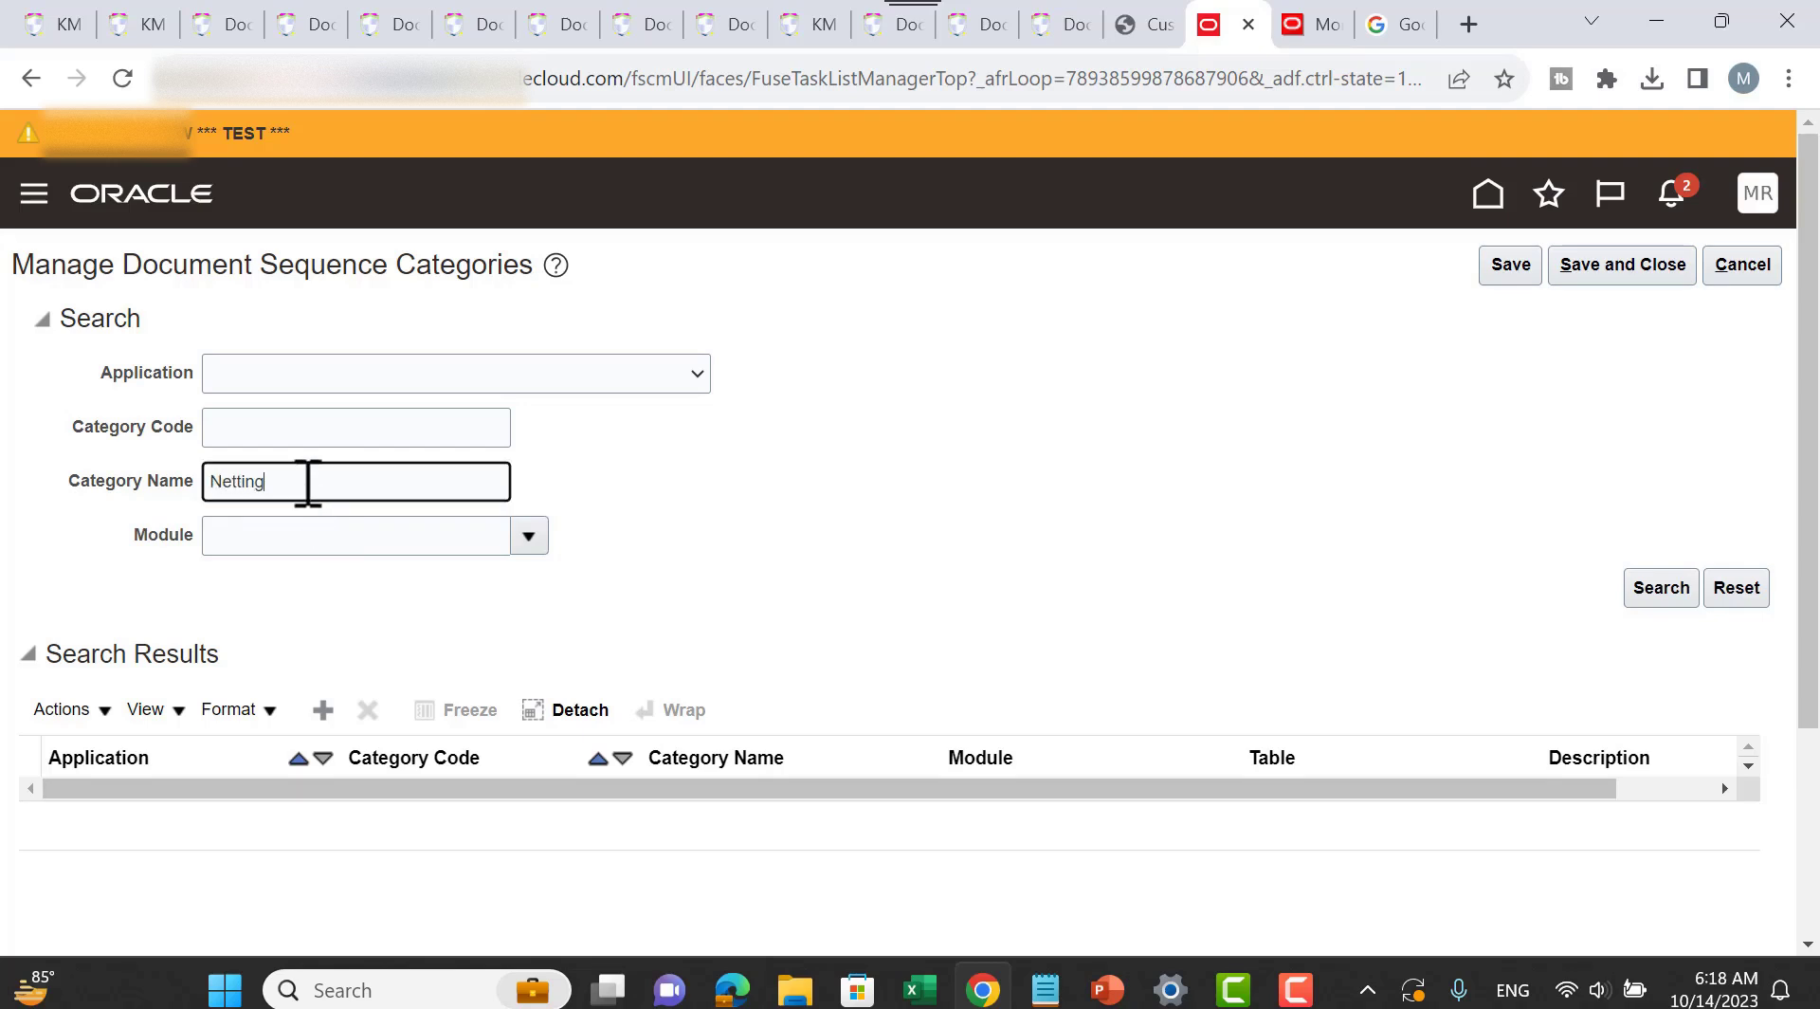
click(1676, 599)
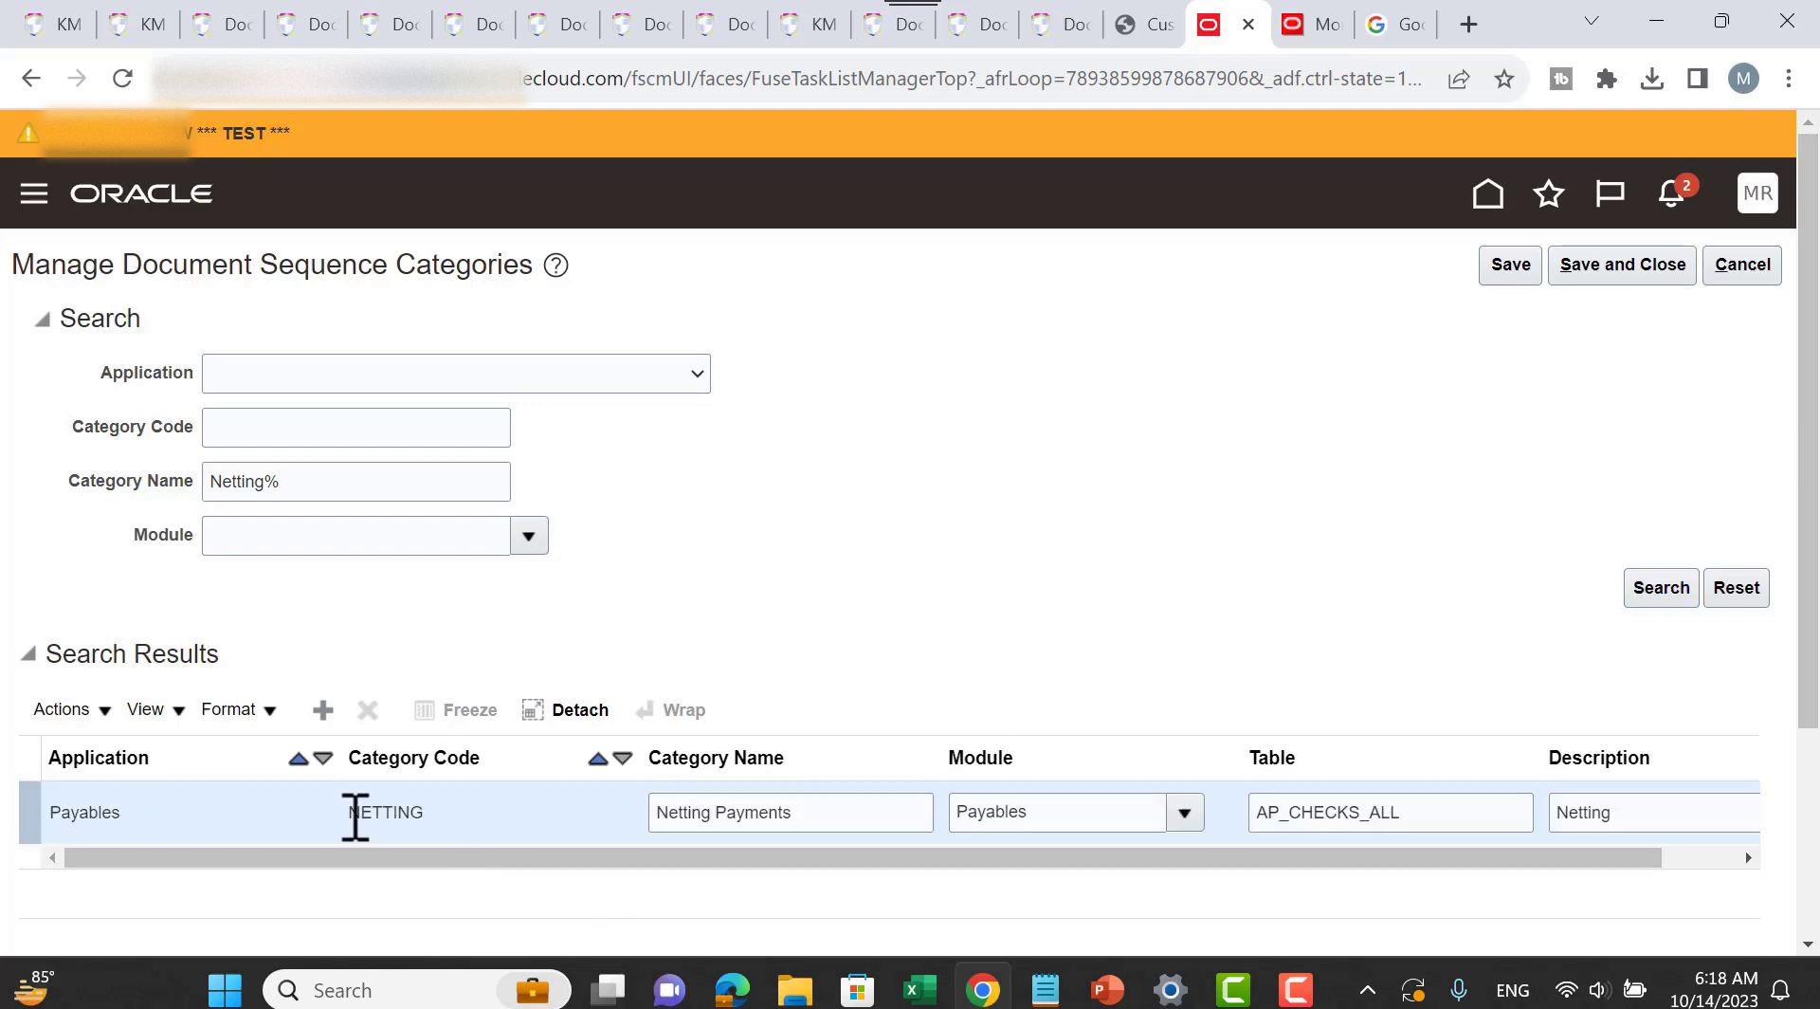
scroll(152, 744, down, 2)
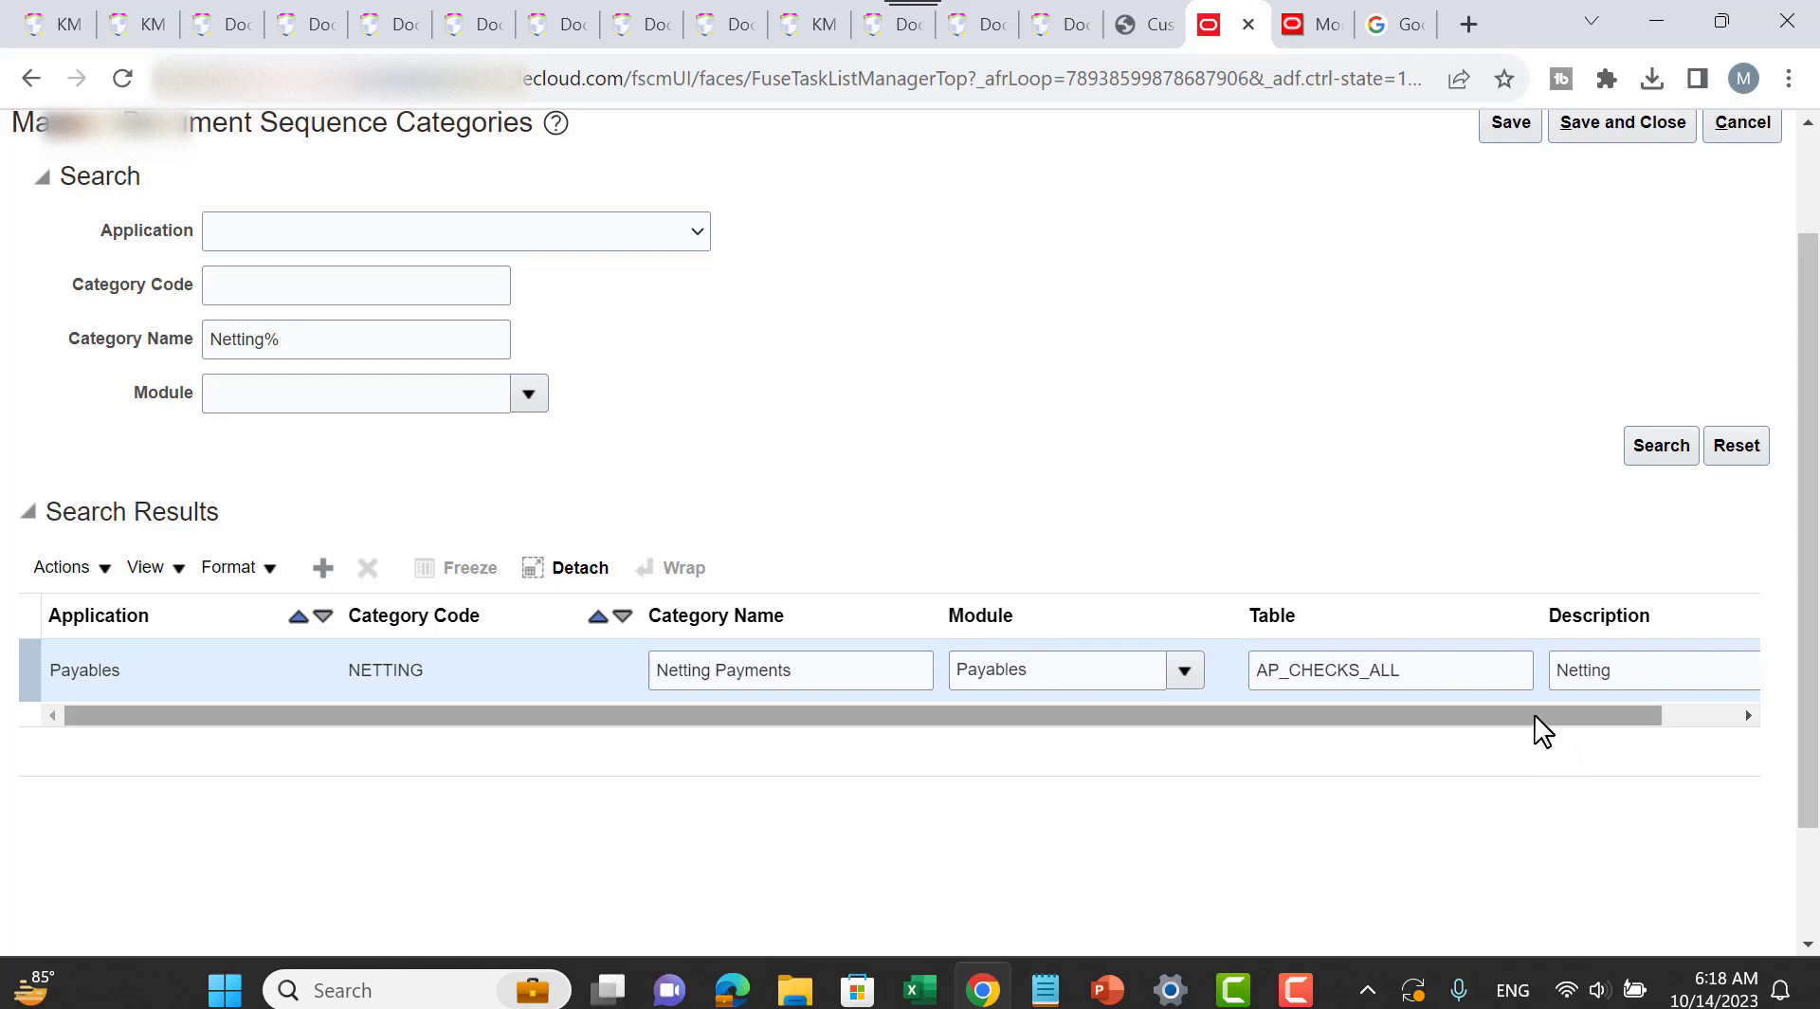
drag(1539, 727, 1630, 670)
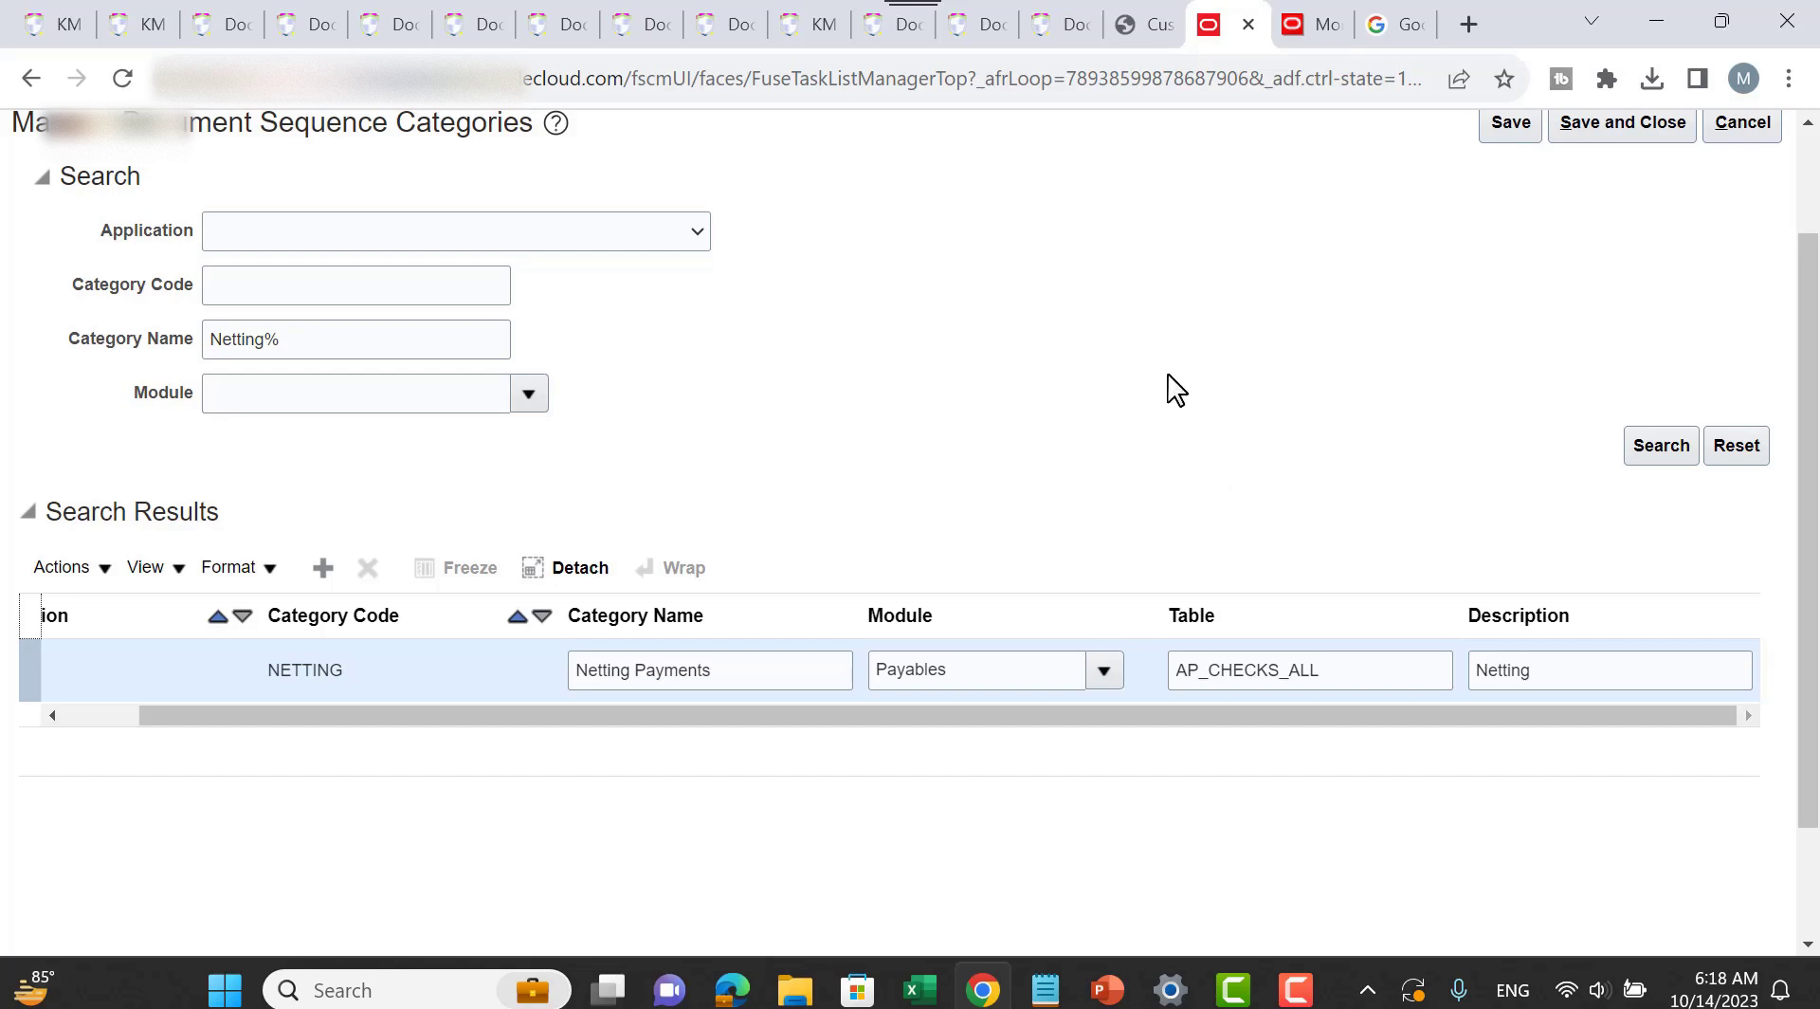
Step: Insert a blank category row and step through its Application, Code and Name fields unfilled
click(322, 569)
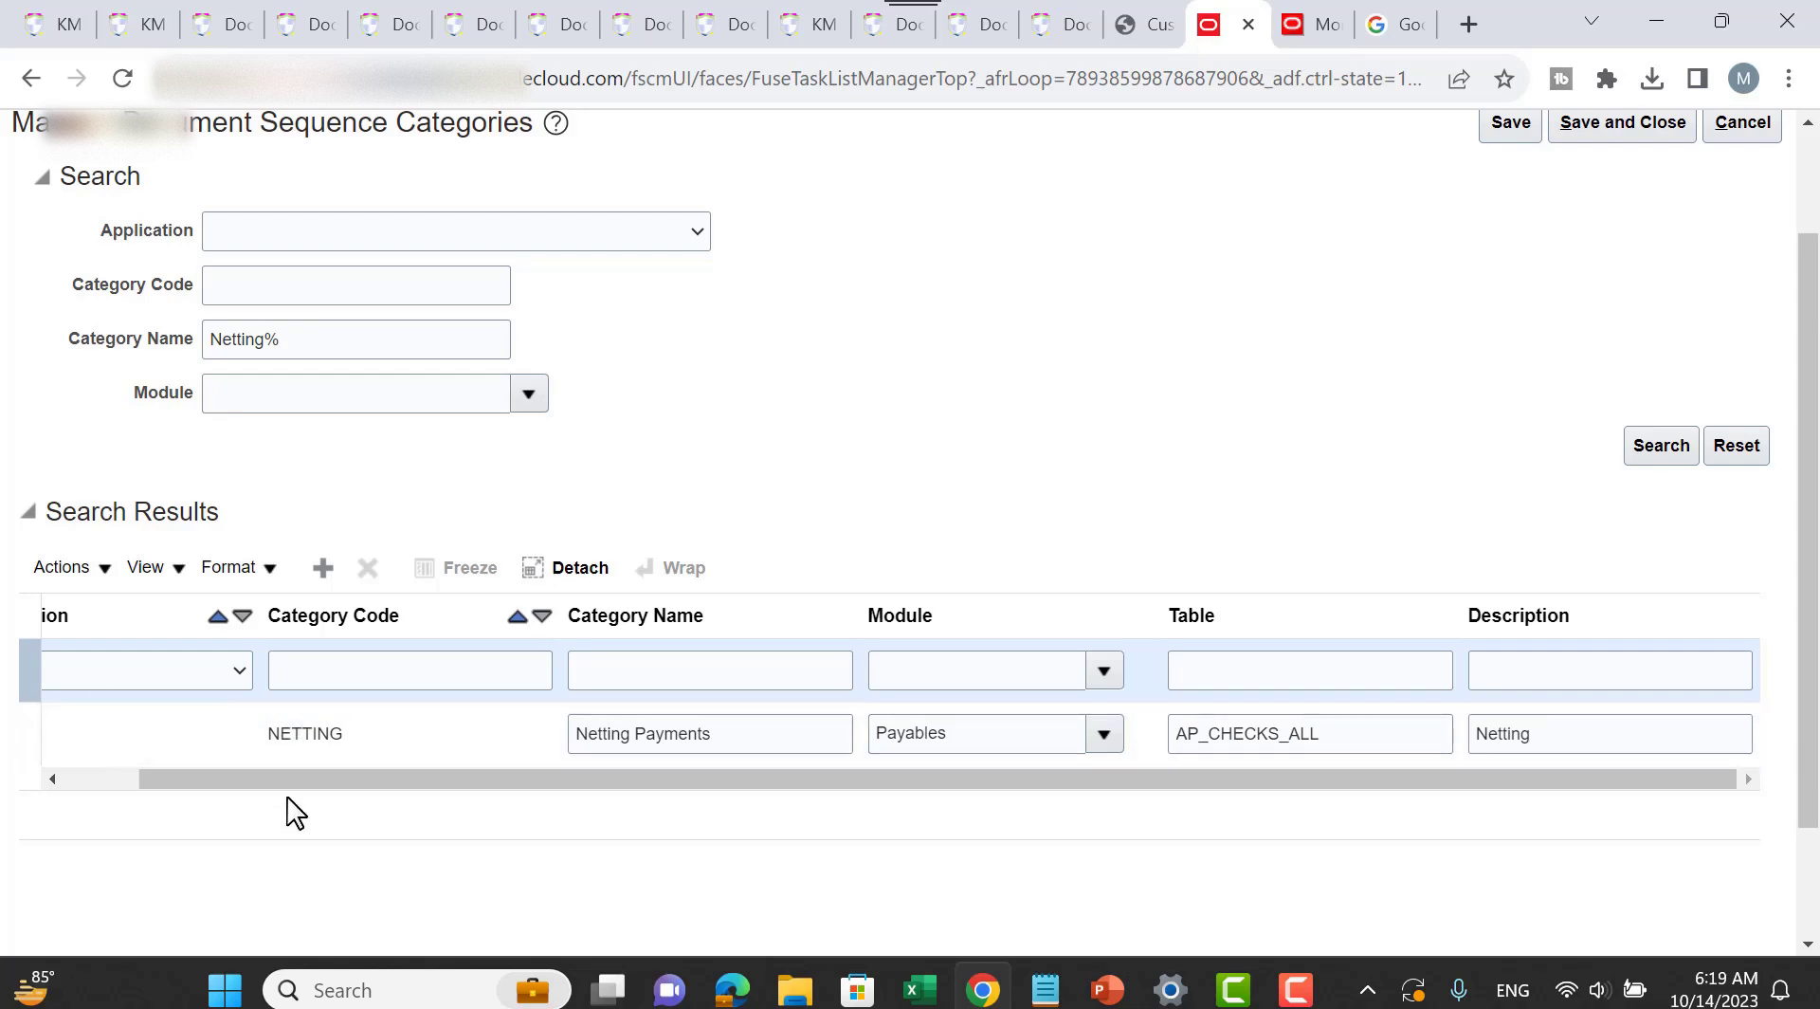
click(85, 779)
click(107, 661)
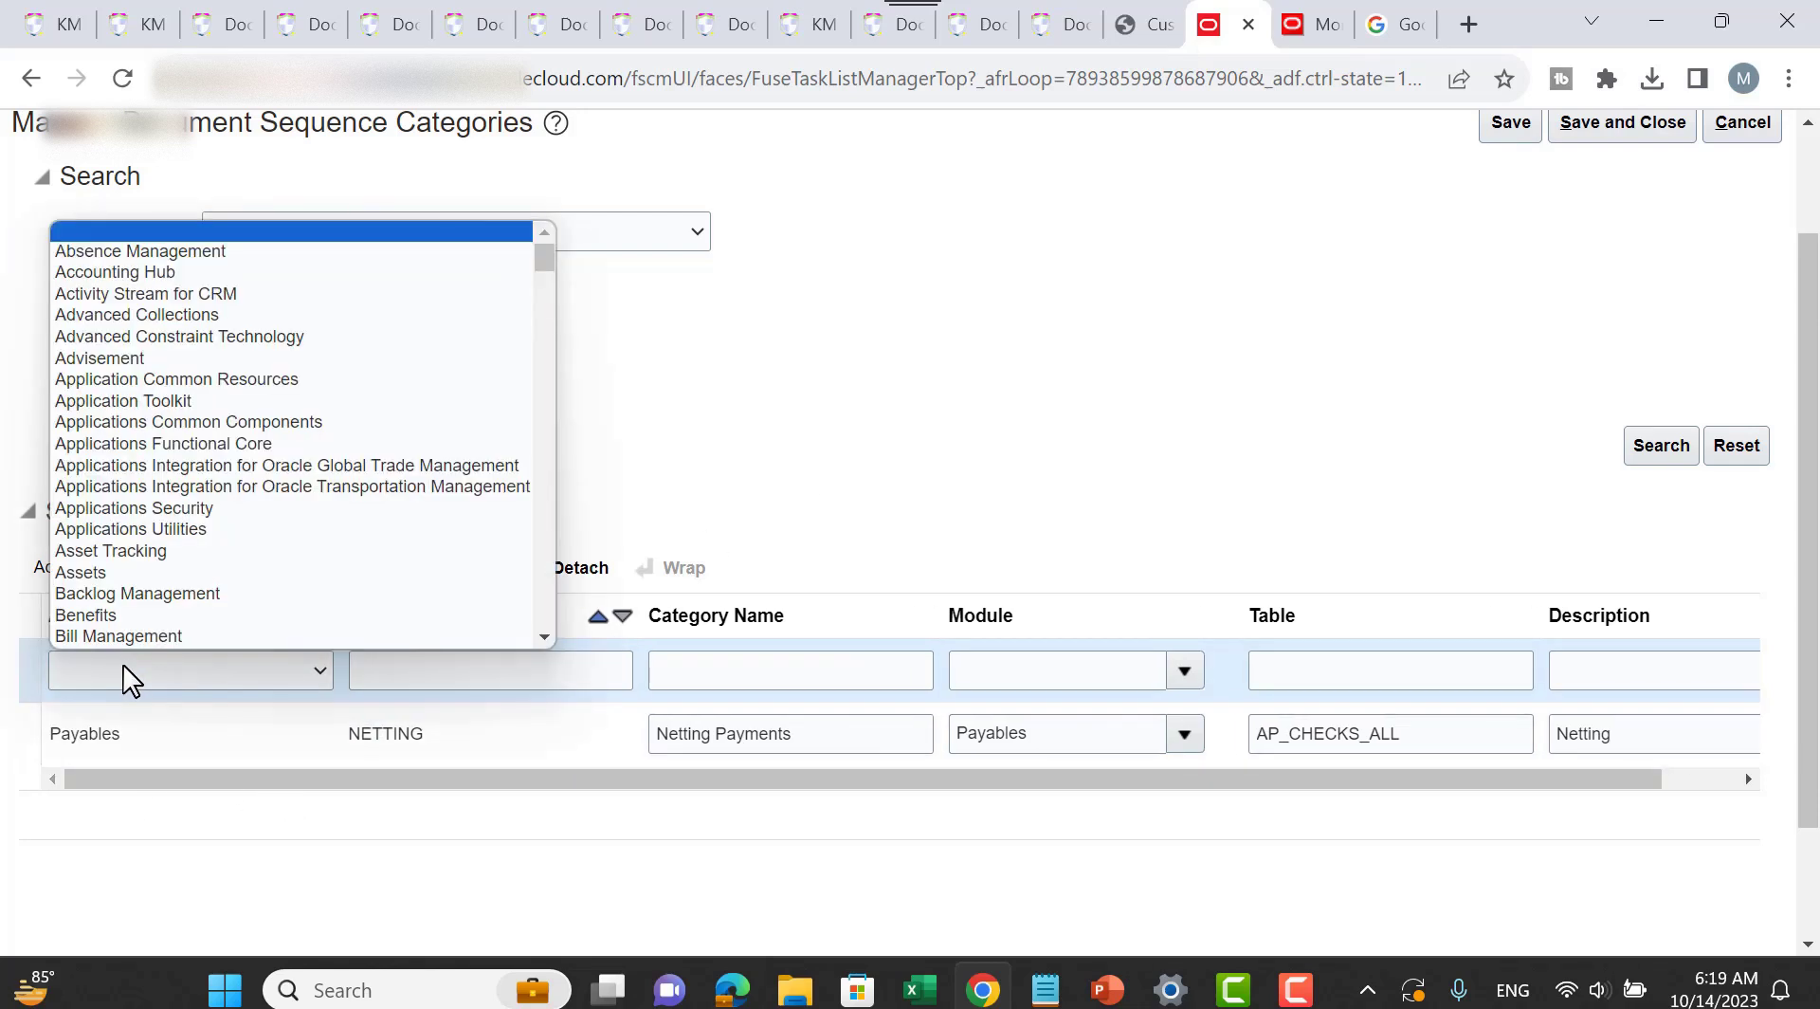
click(841, 548)
click(428, 667)
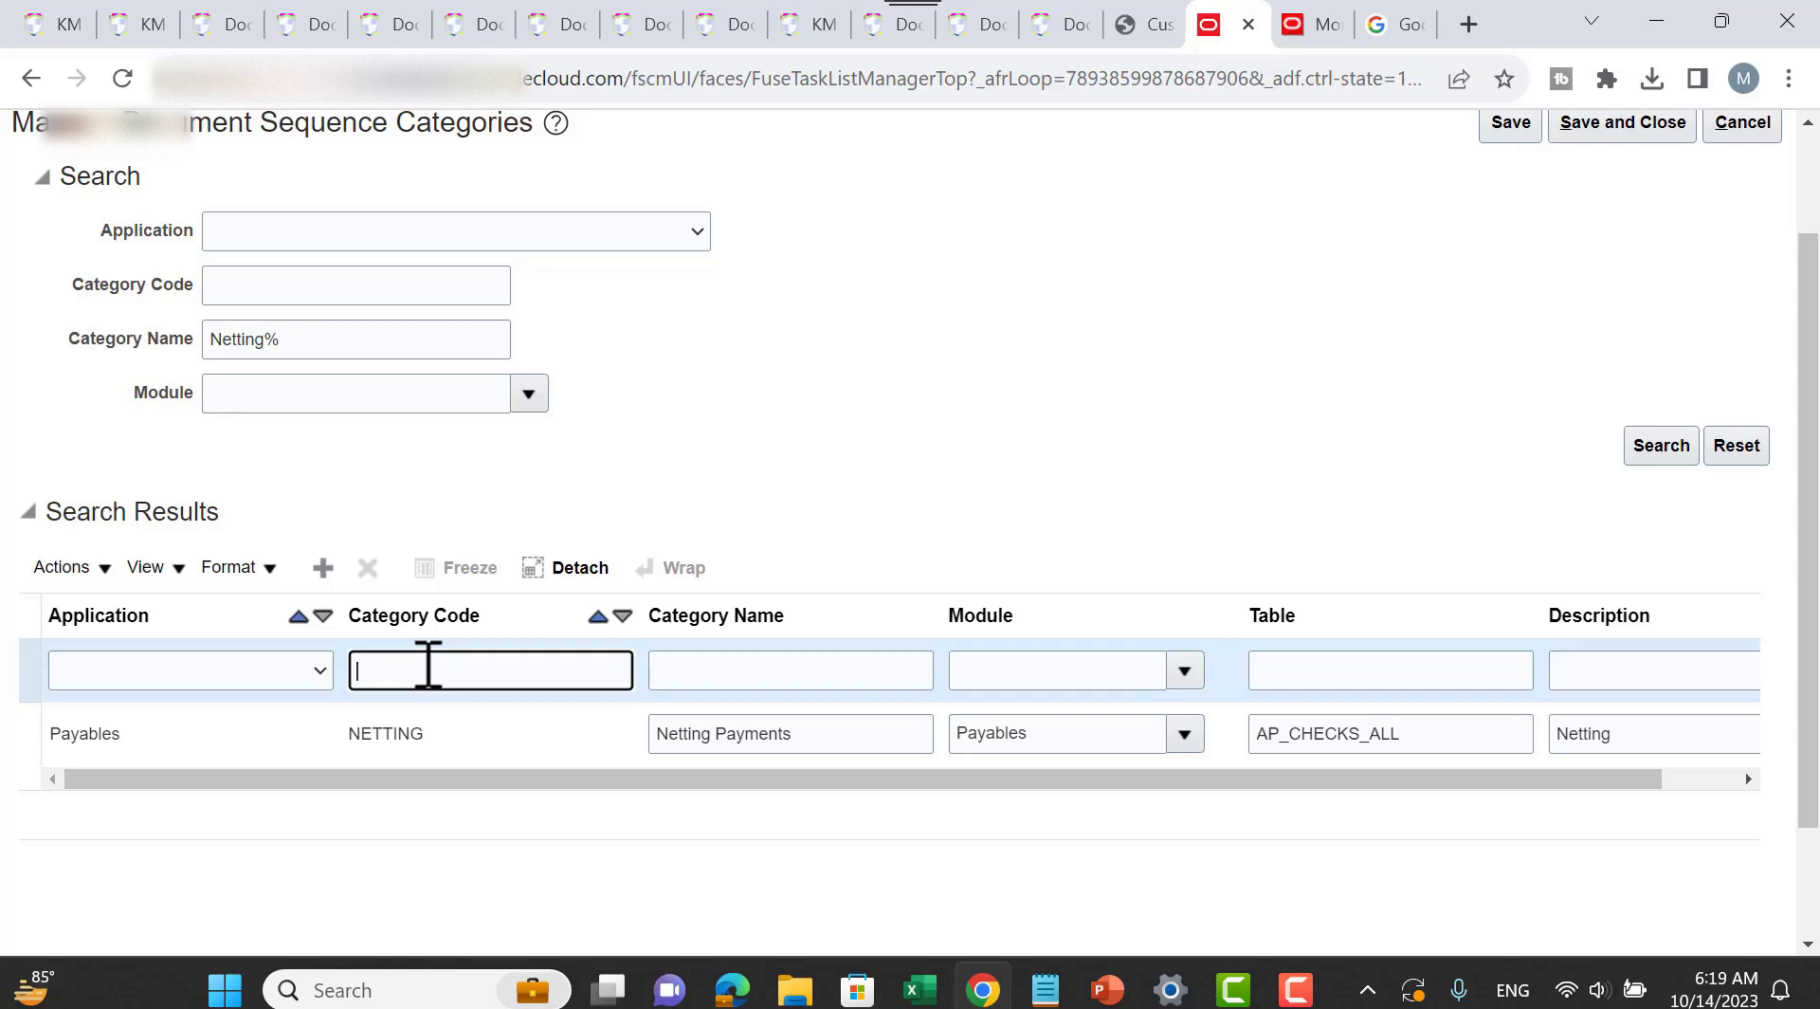
click(891, 671)
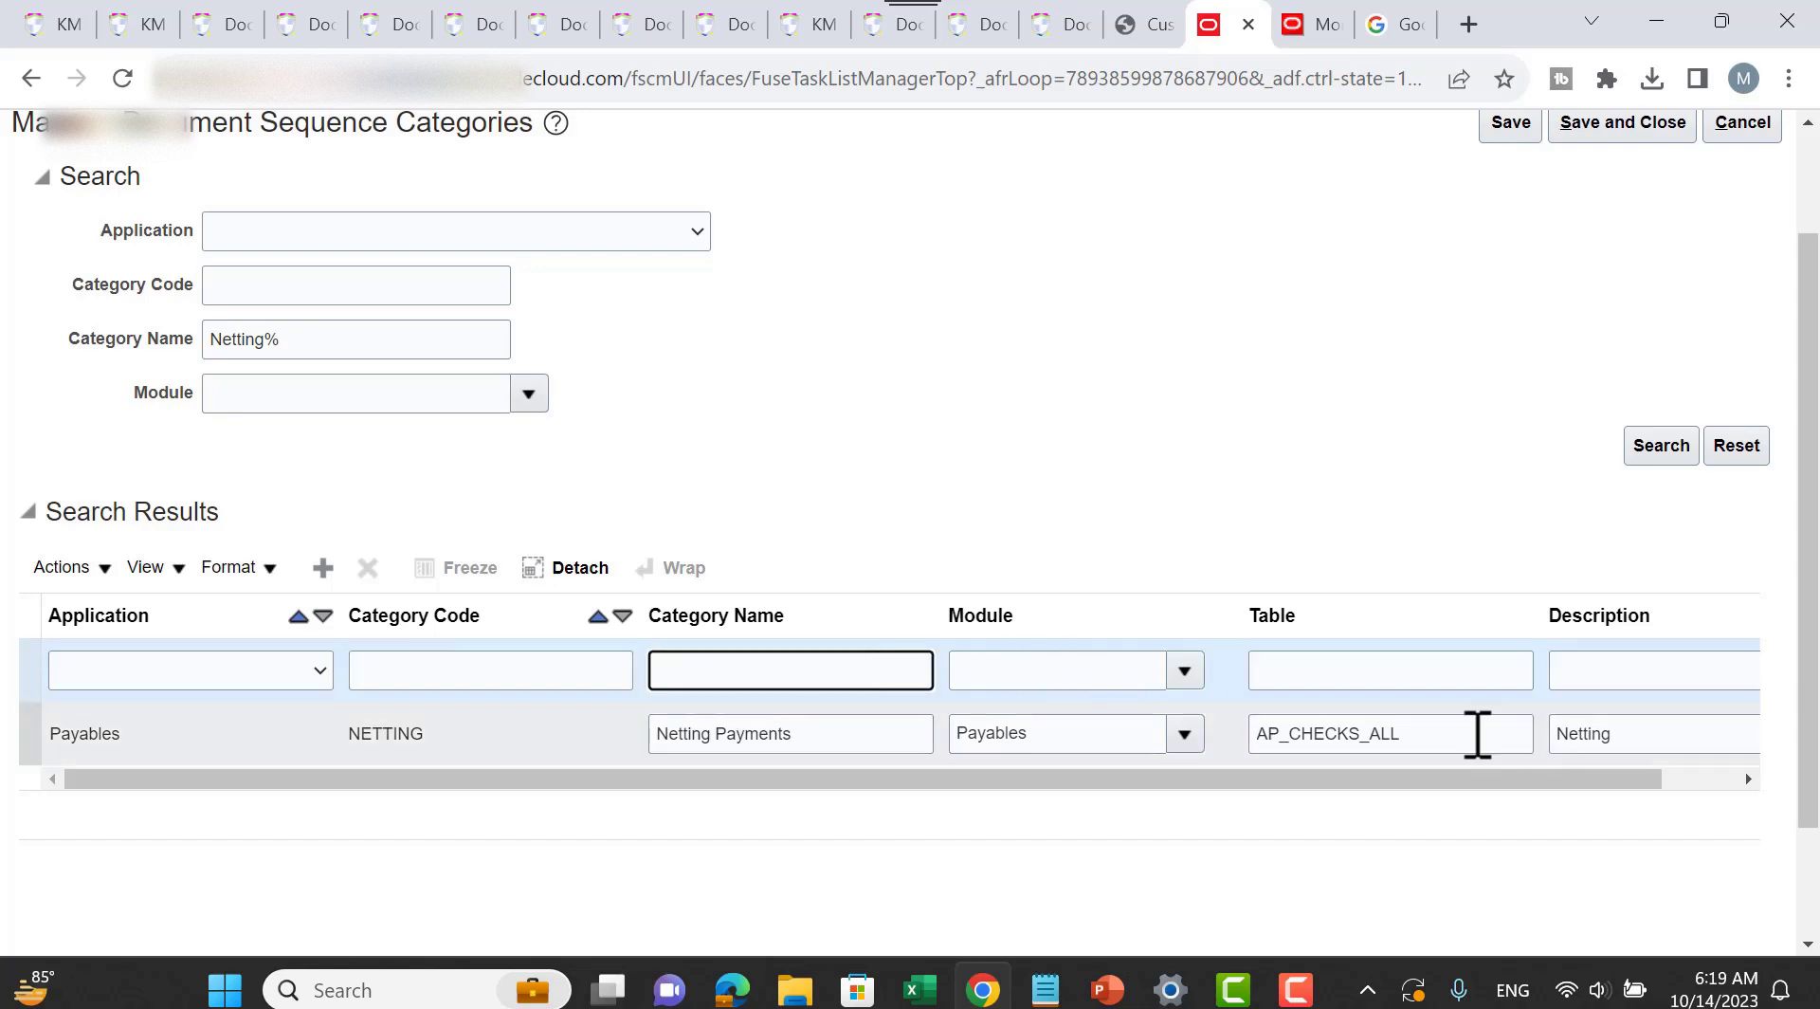
click(1566, 794)
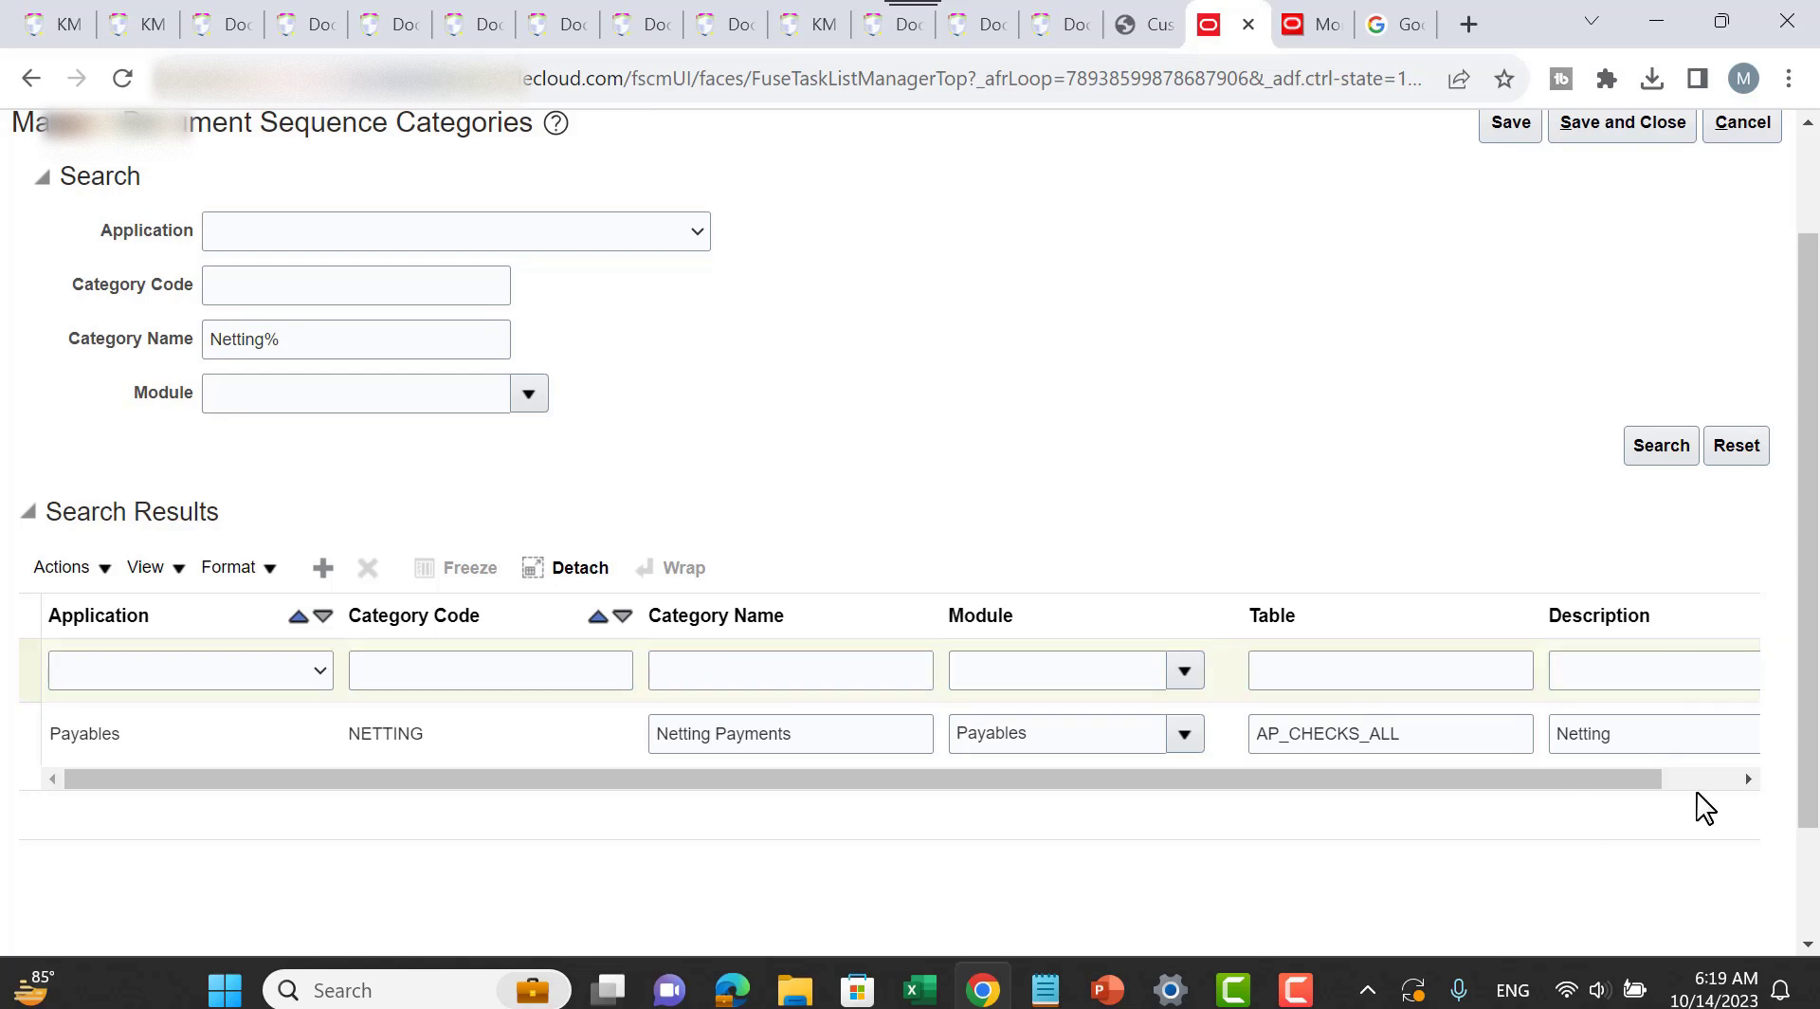
scroll(955, 512, up, 1)
scroll(953, 512, down, 1)
scroll(1517, 544, up, 2)
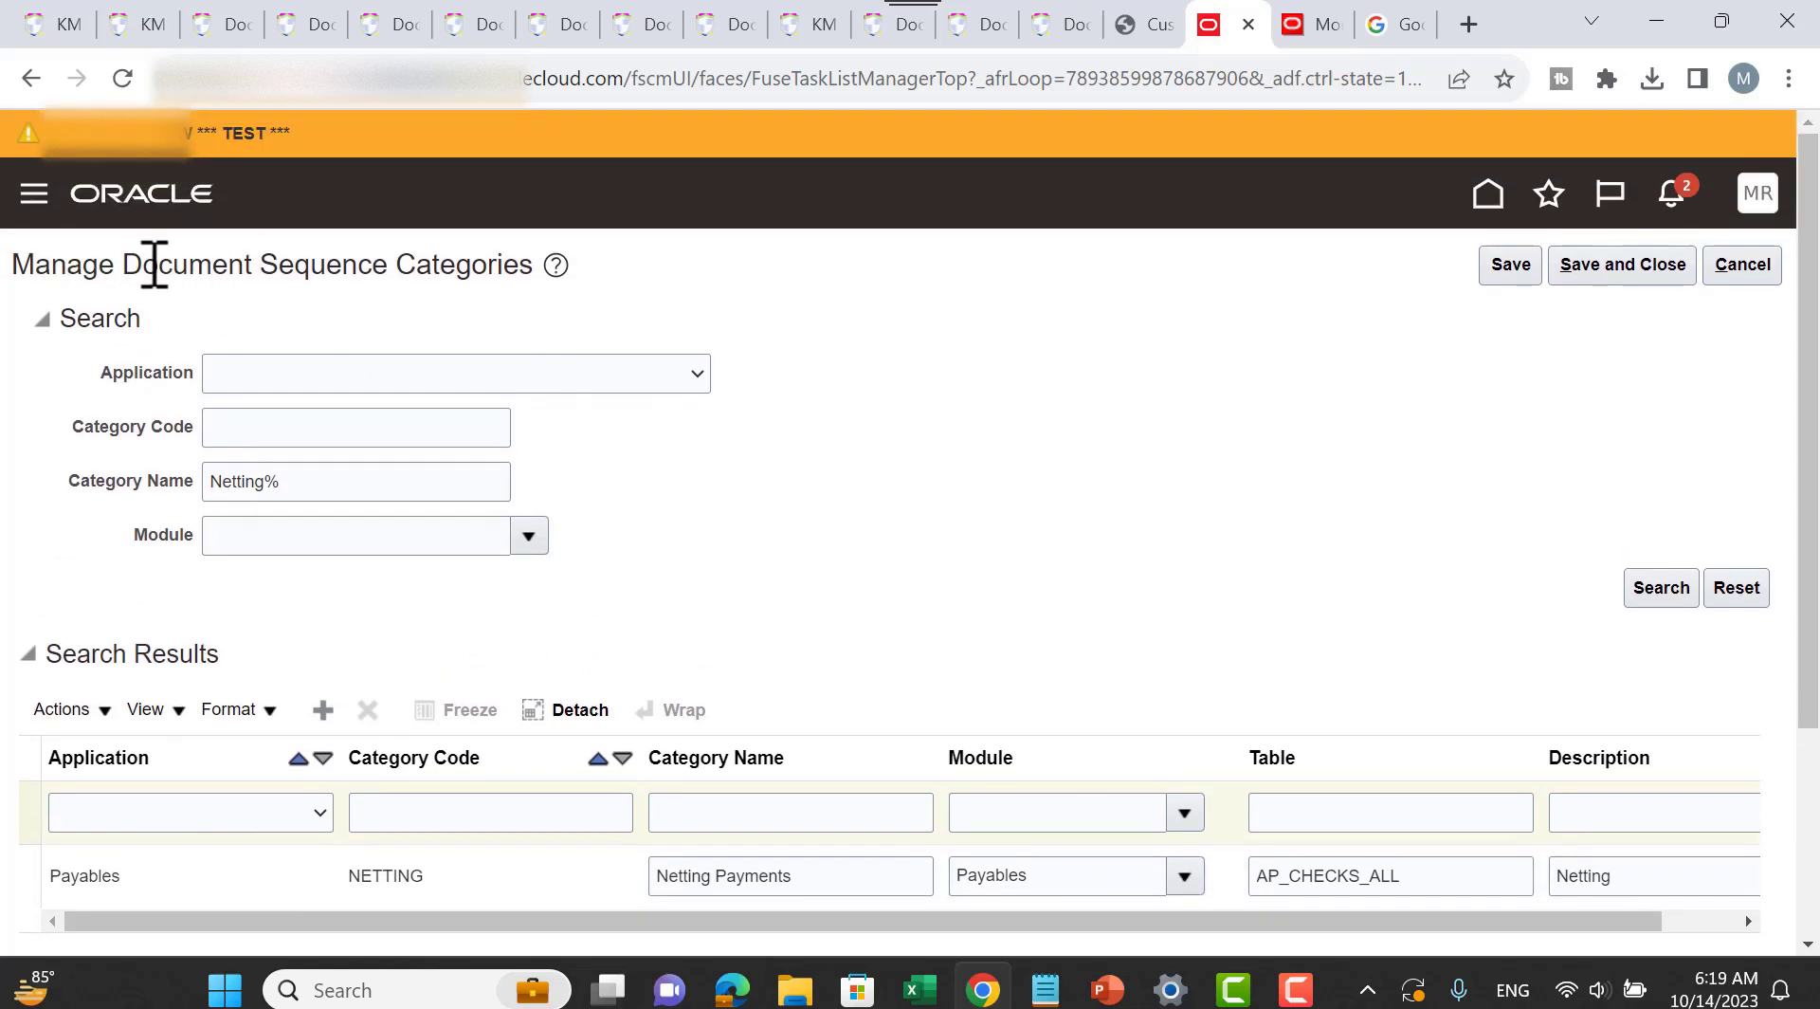
Step: Leave sequence categories, open Manage Document Sequences, and search with category name Ne
click(1731, 278)
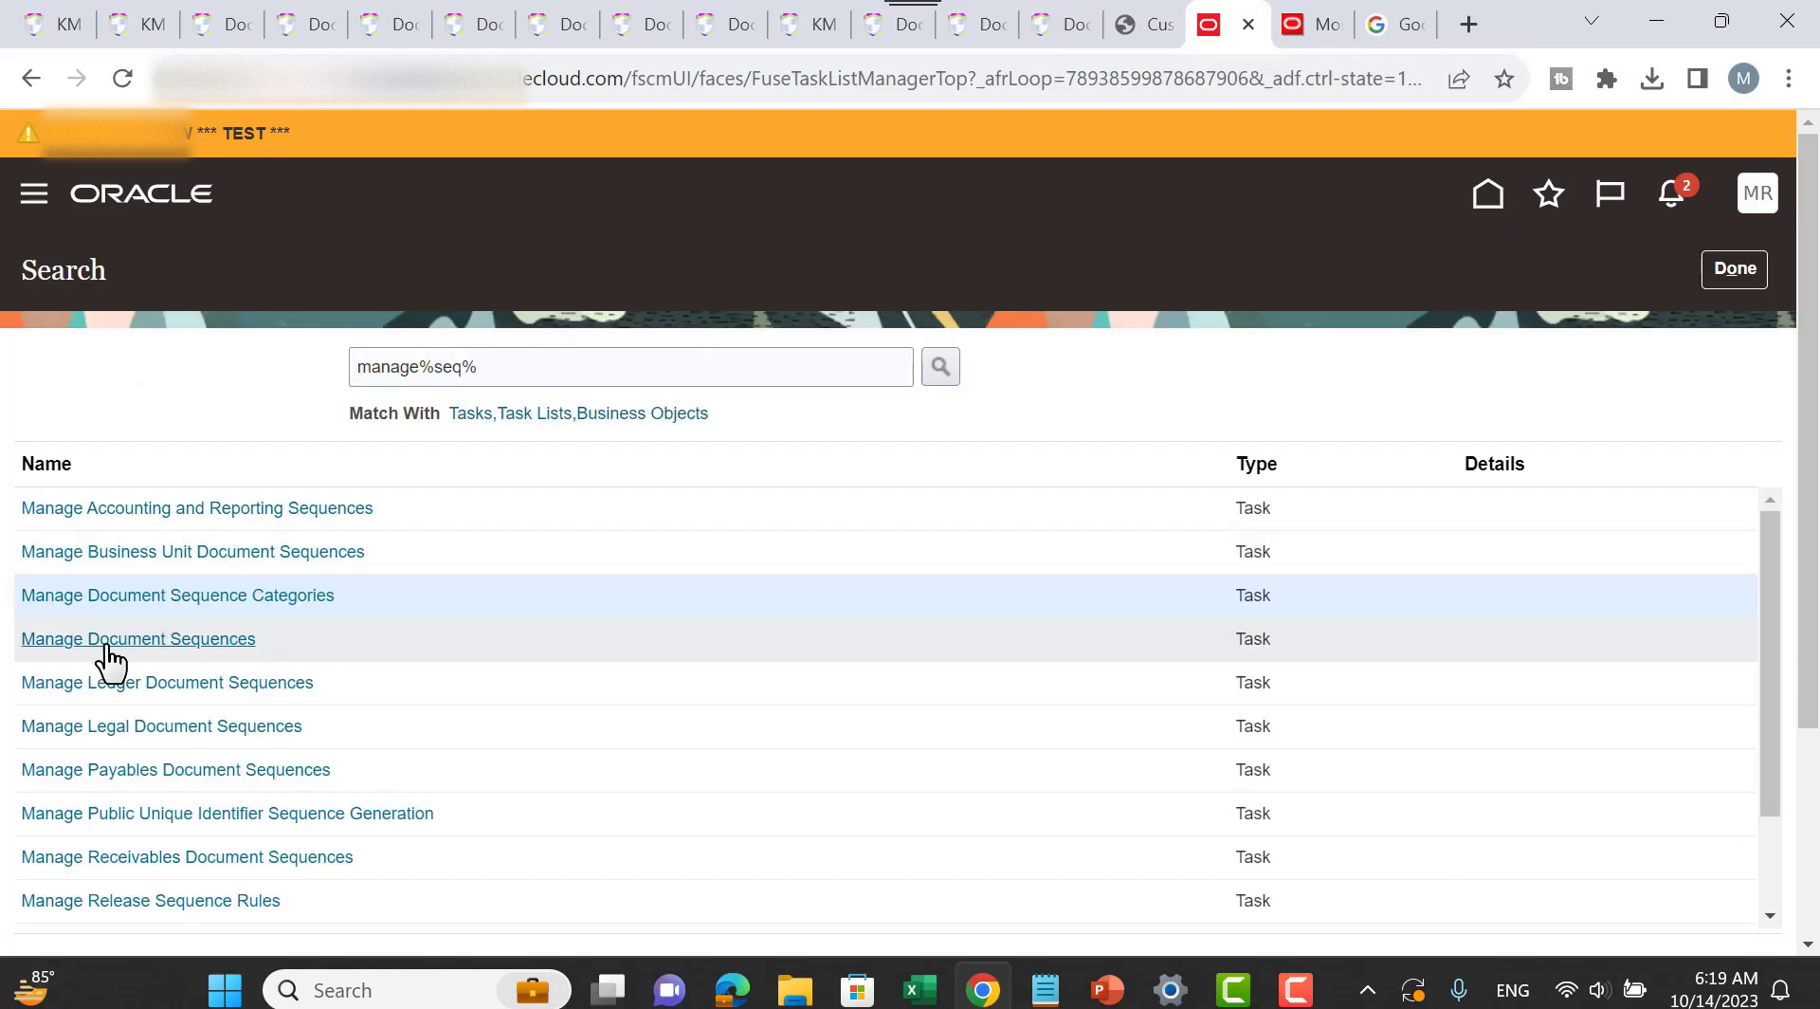
click(124, 645)
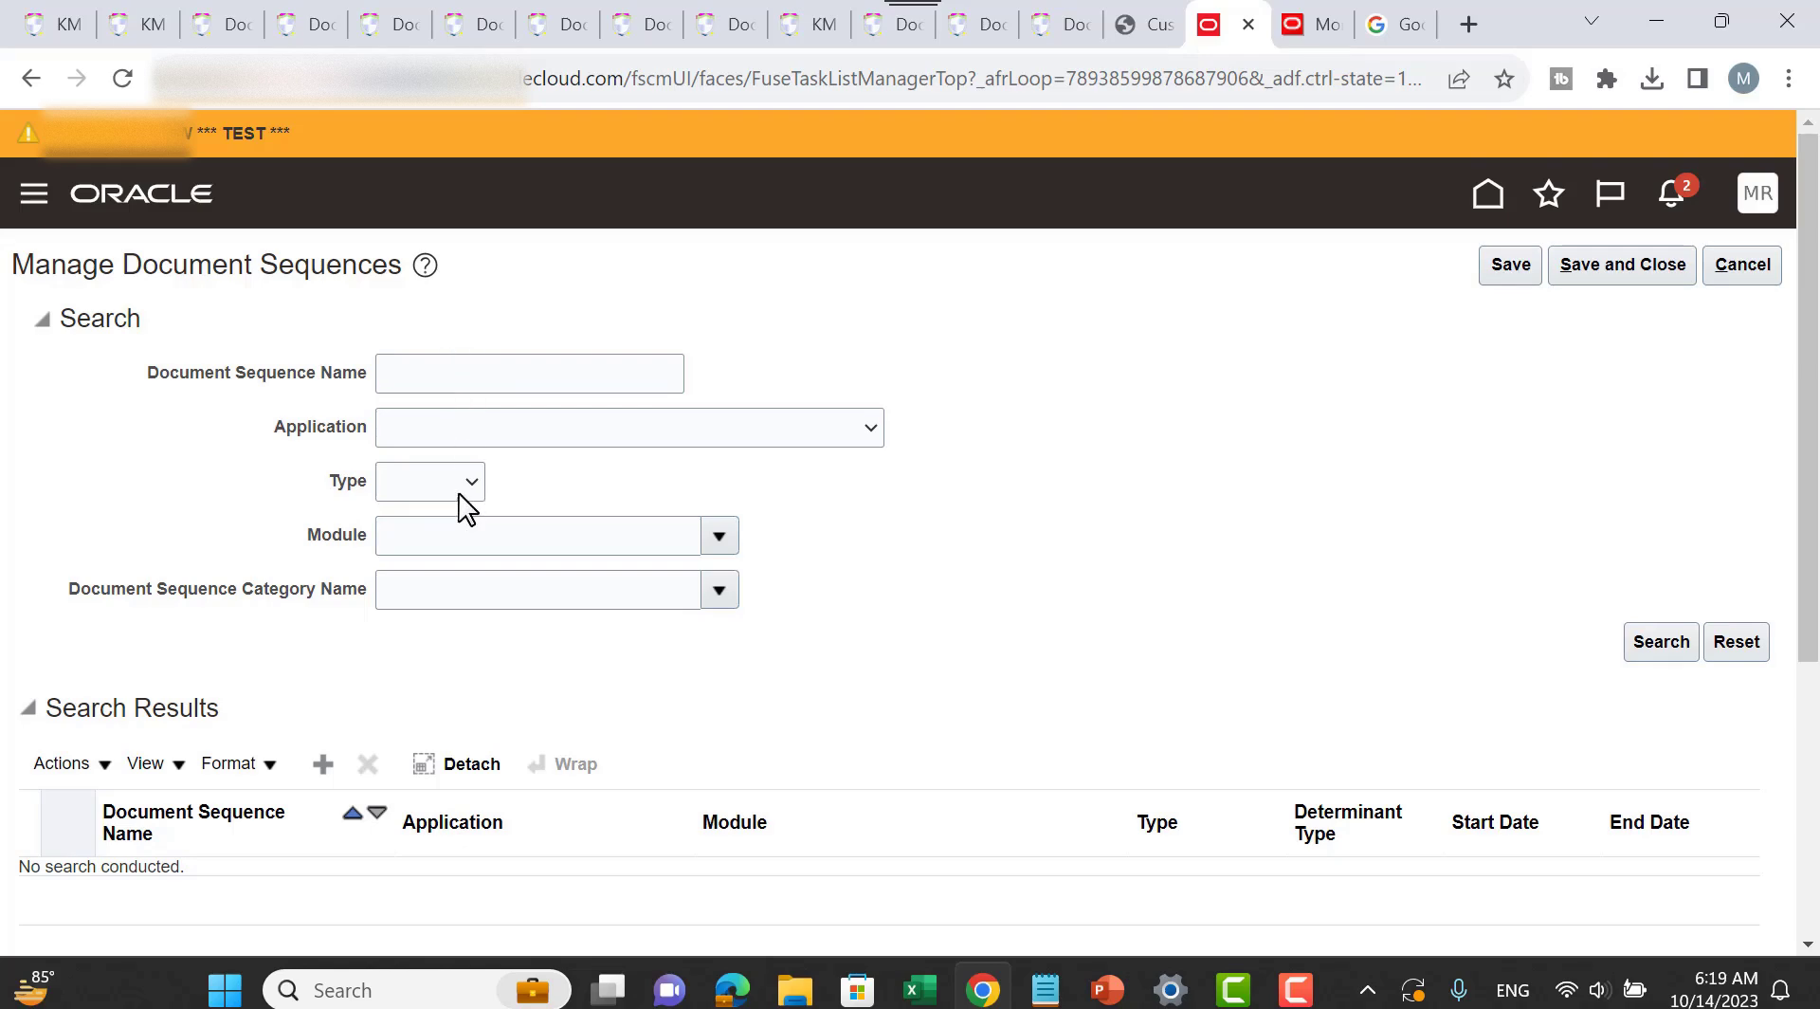
click(461, 592)
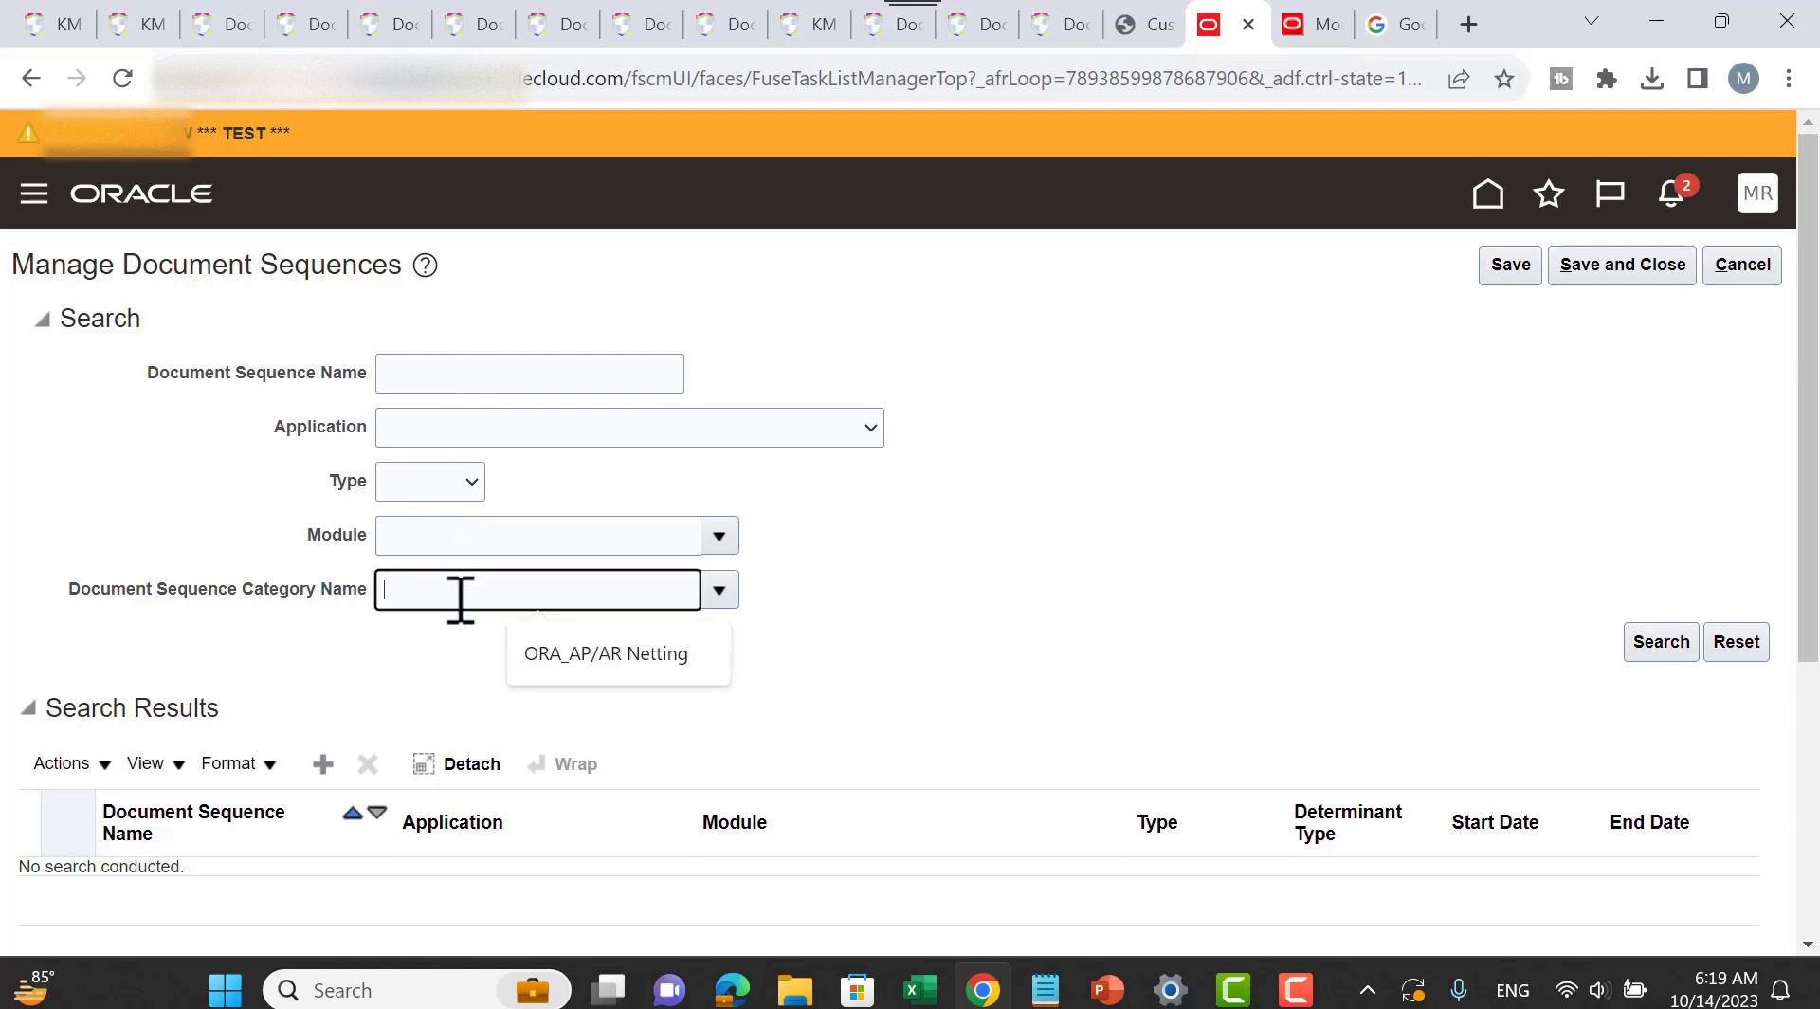
text(Netting)
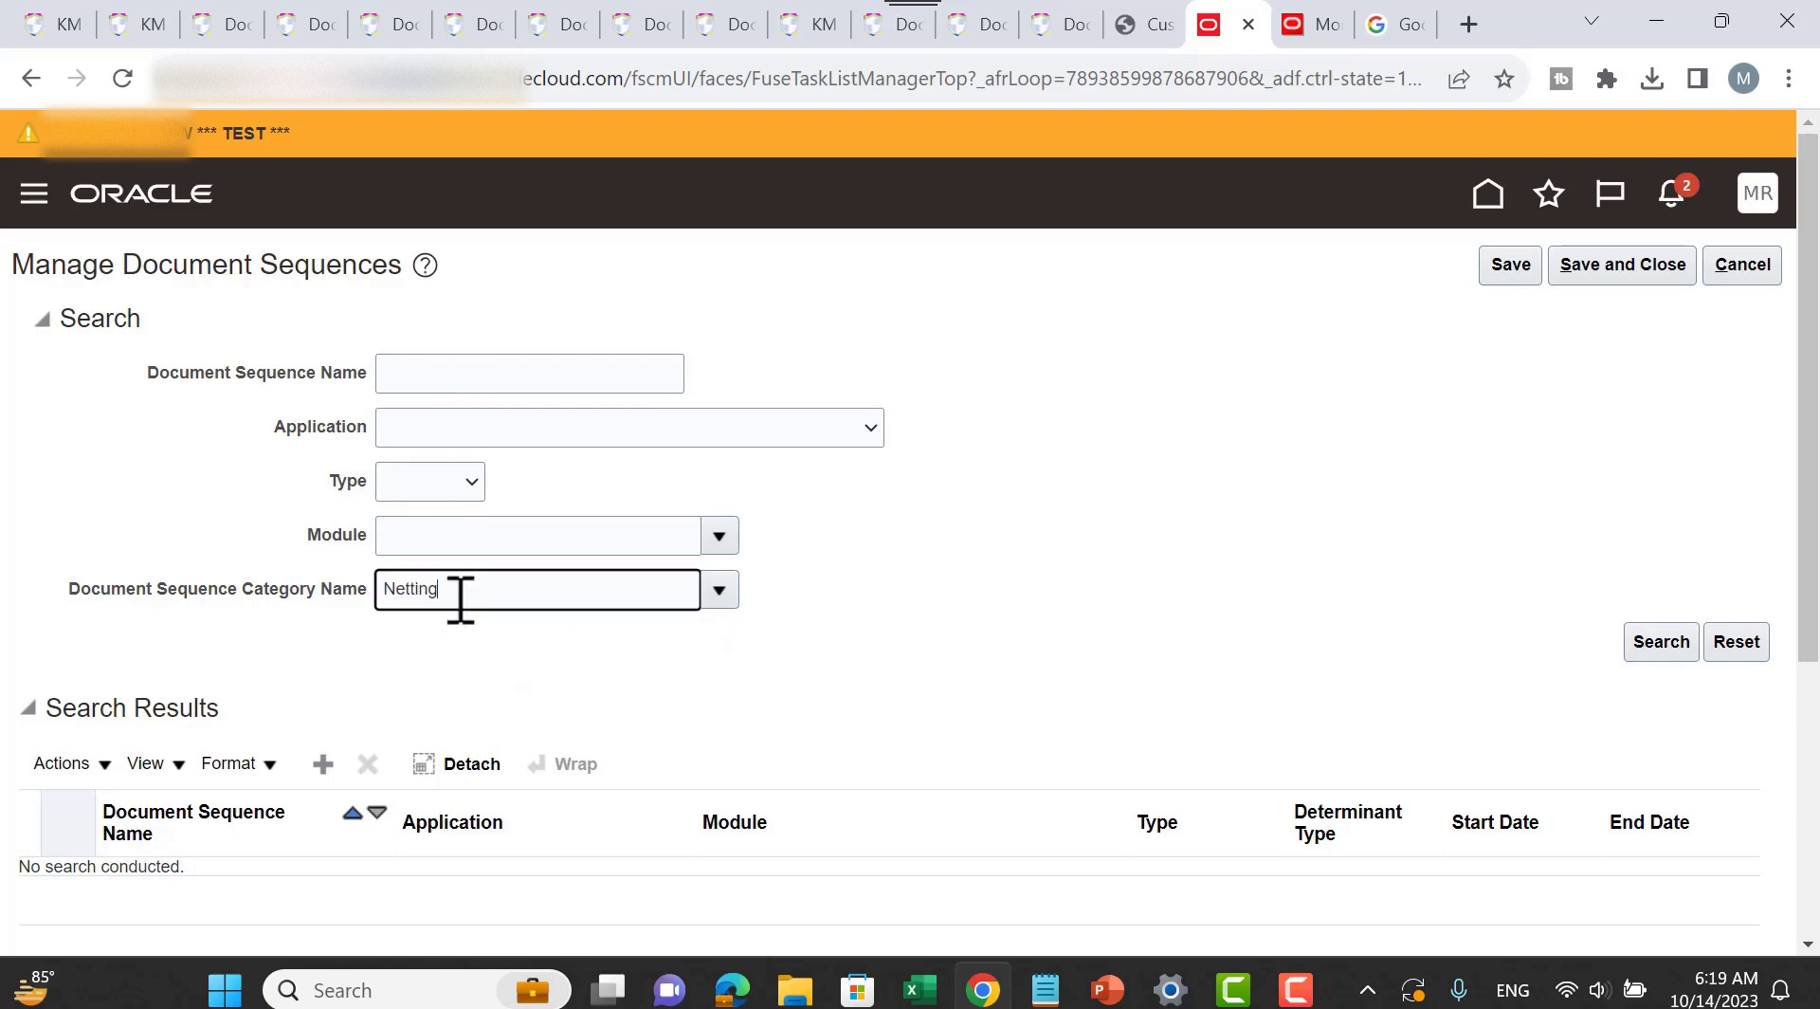
click(1675, 643)
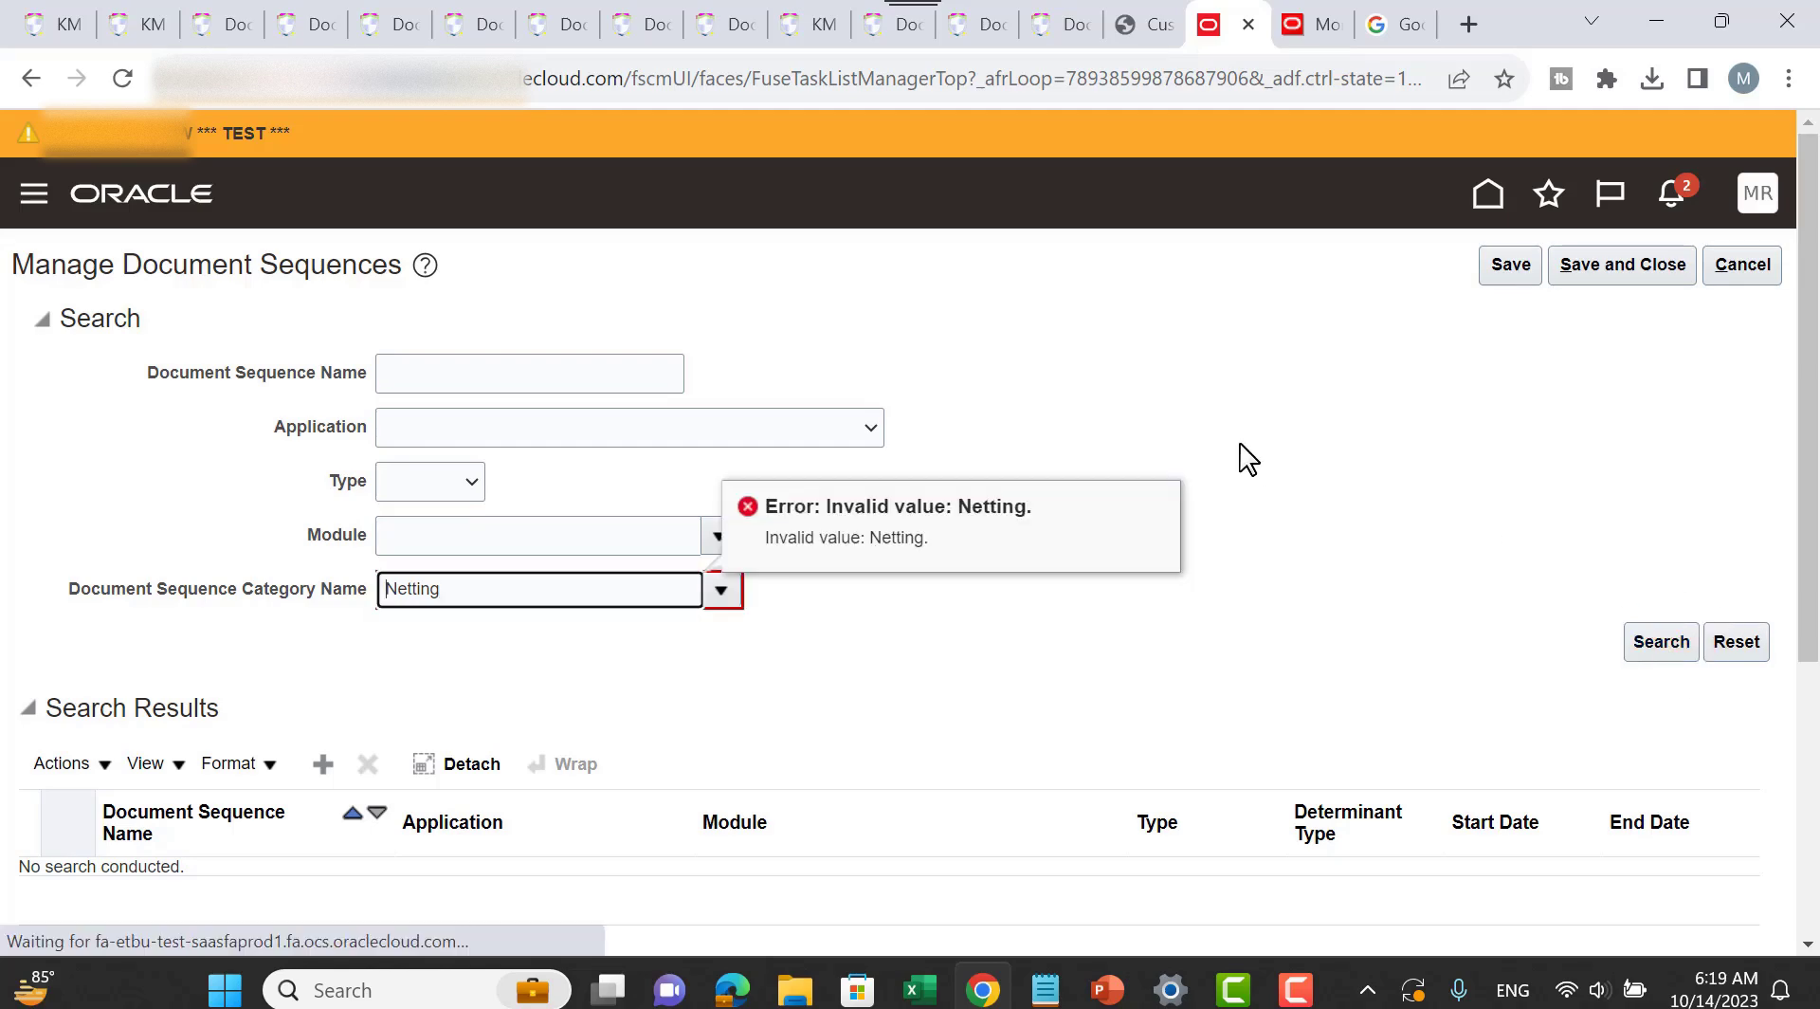
Step: Choose Netting Payments through the category search dialog and list its document sequences
click(718, 596)
scroll(1362, 362, down, 4)
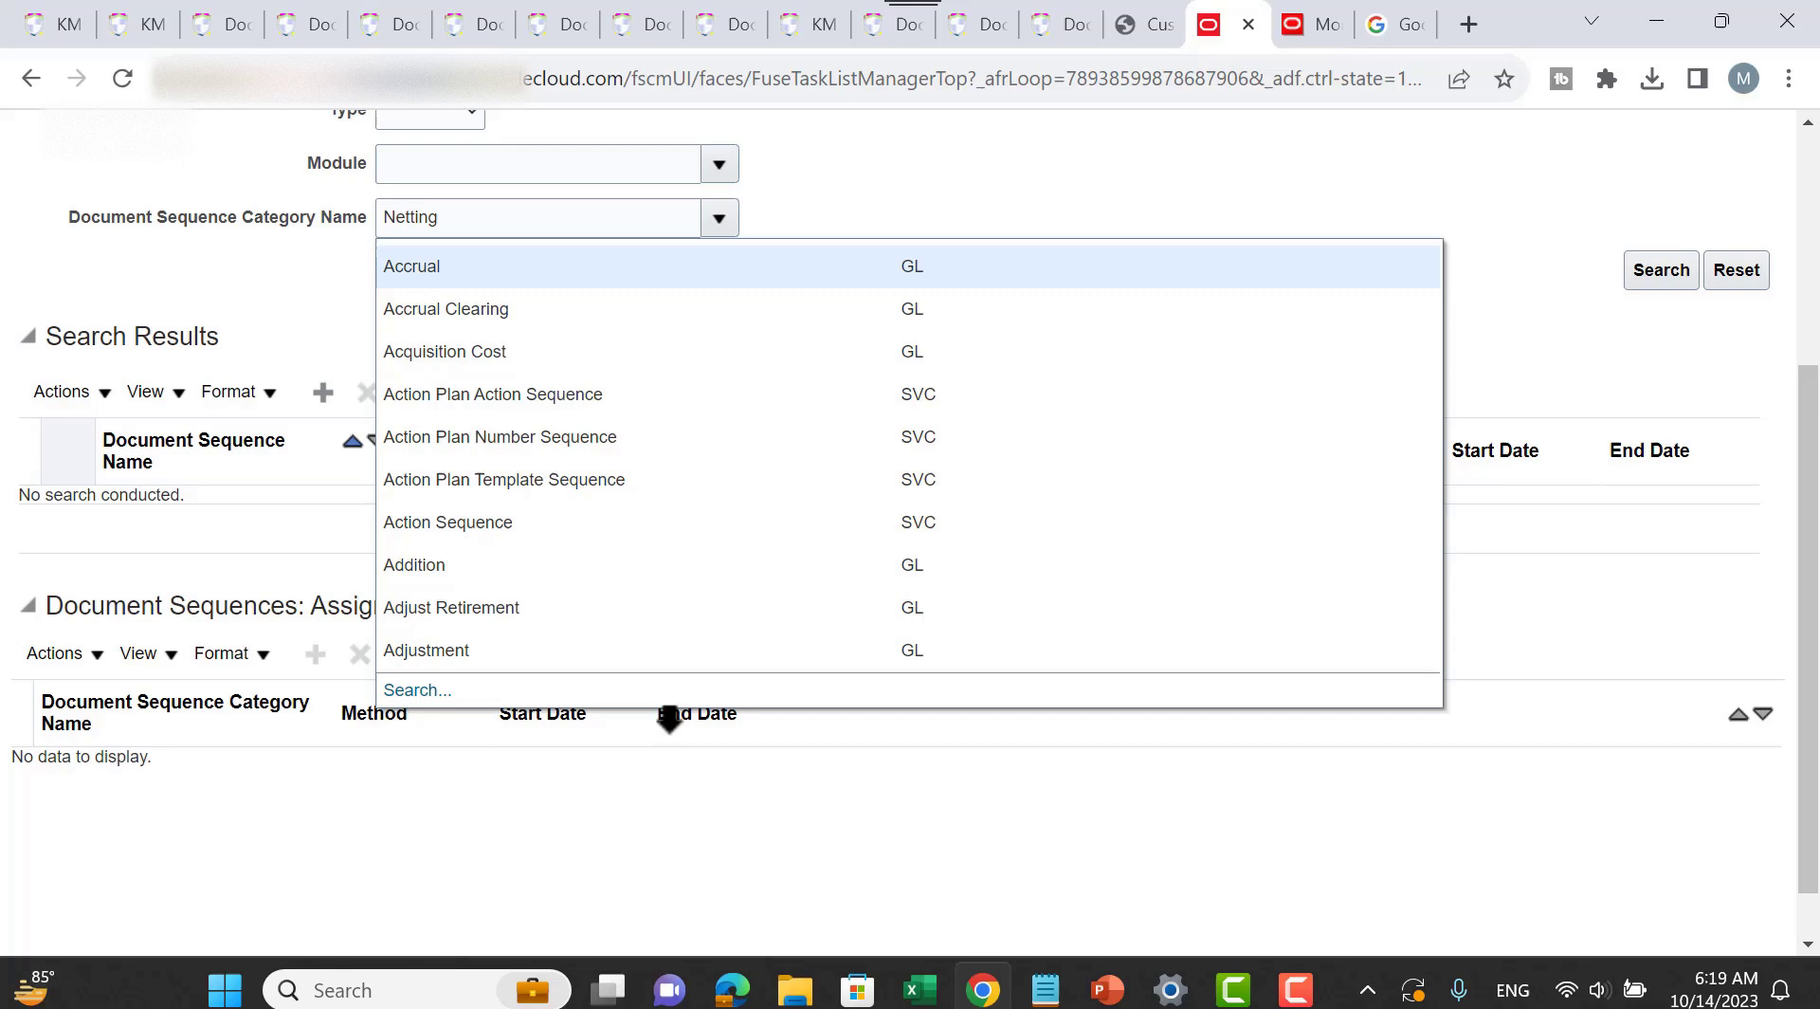
click(417, 690)
click(825, 399)
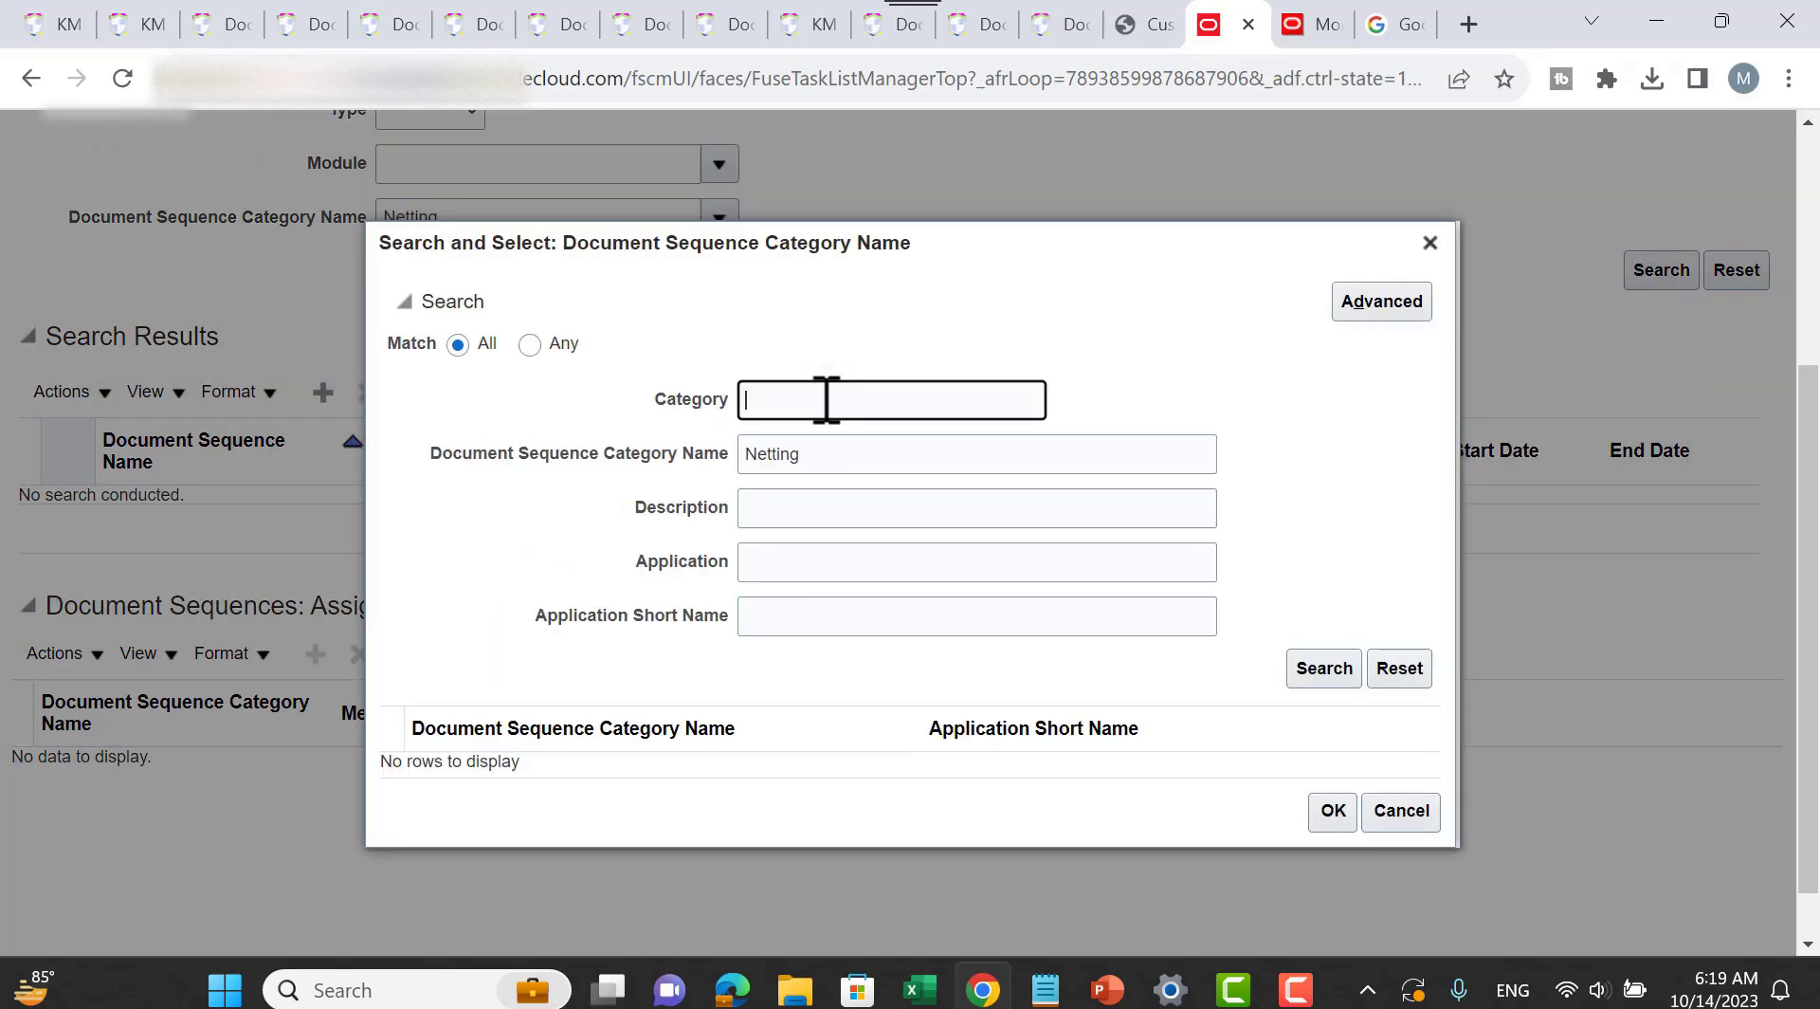
click(897, 457)
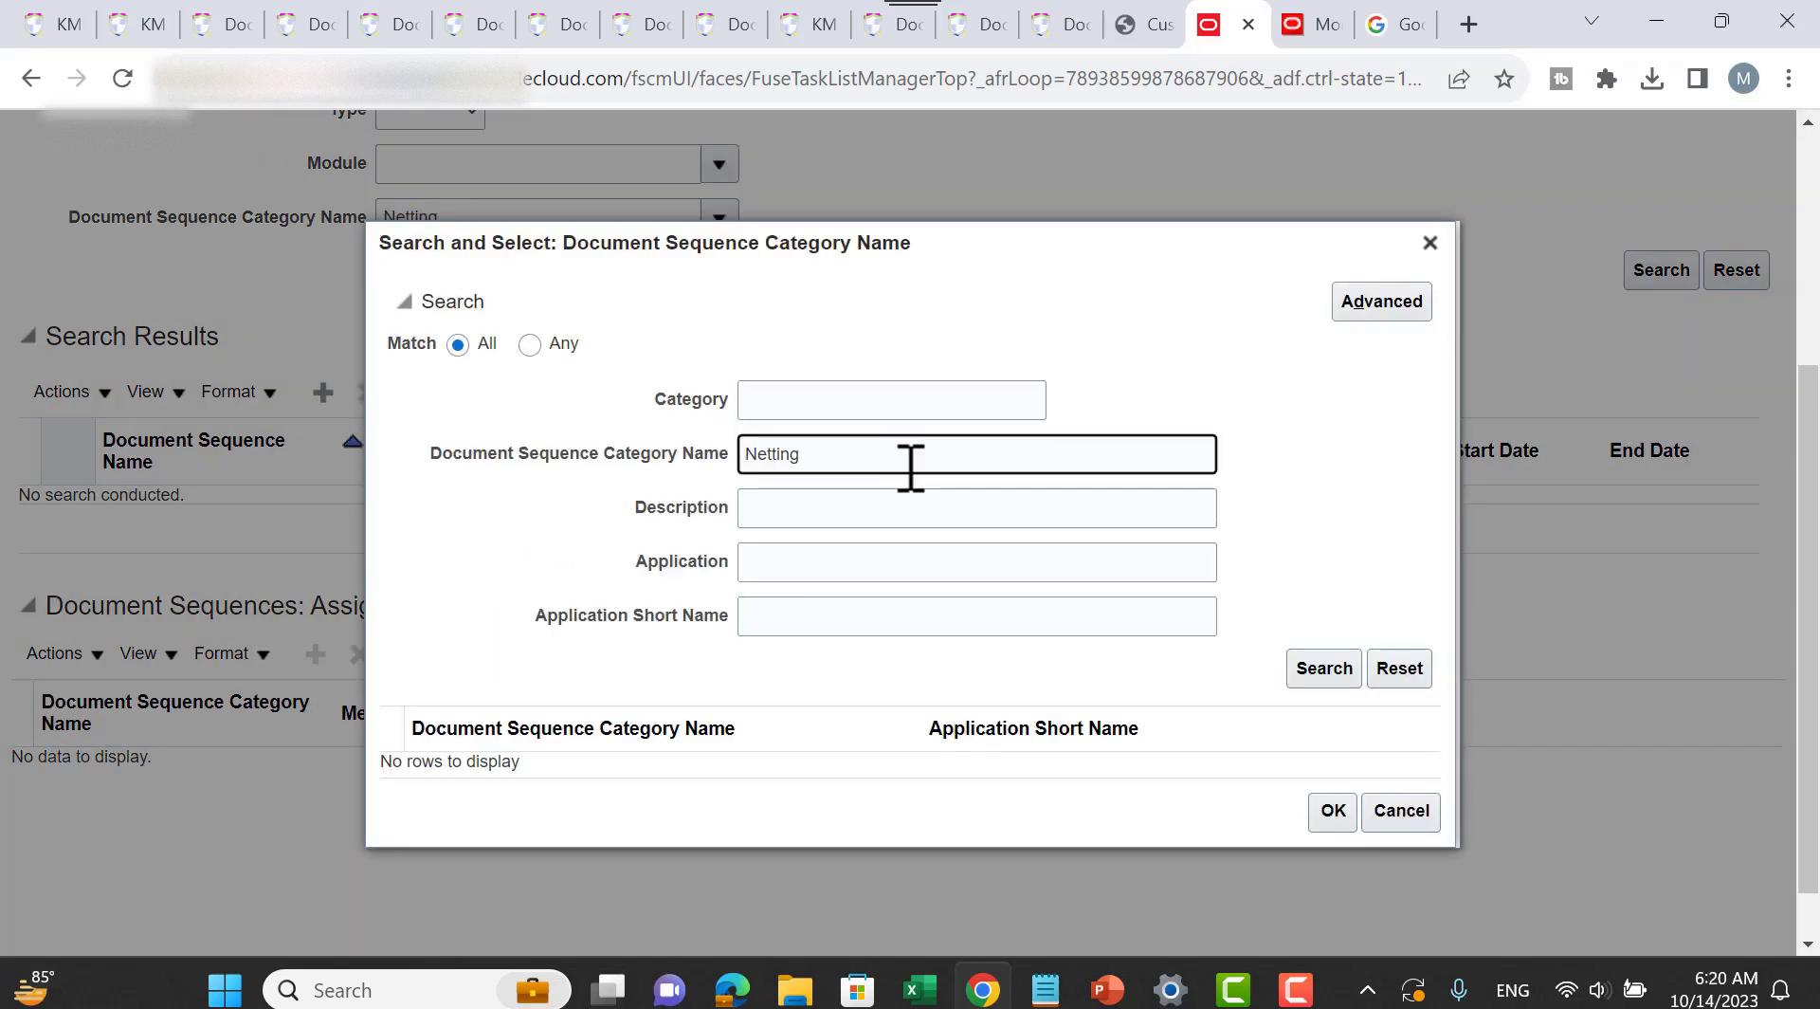
click(1337, 671)
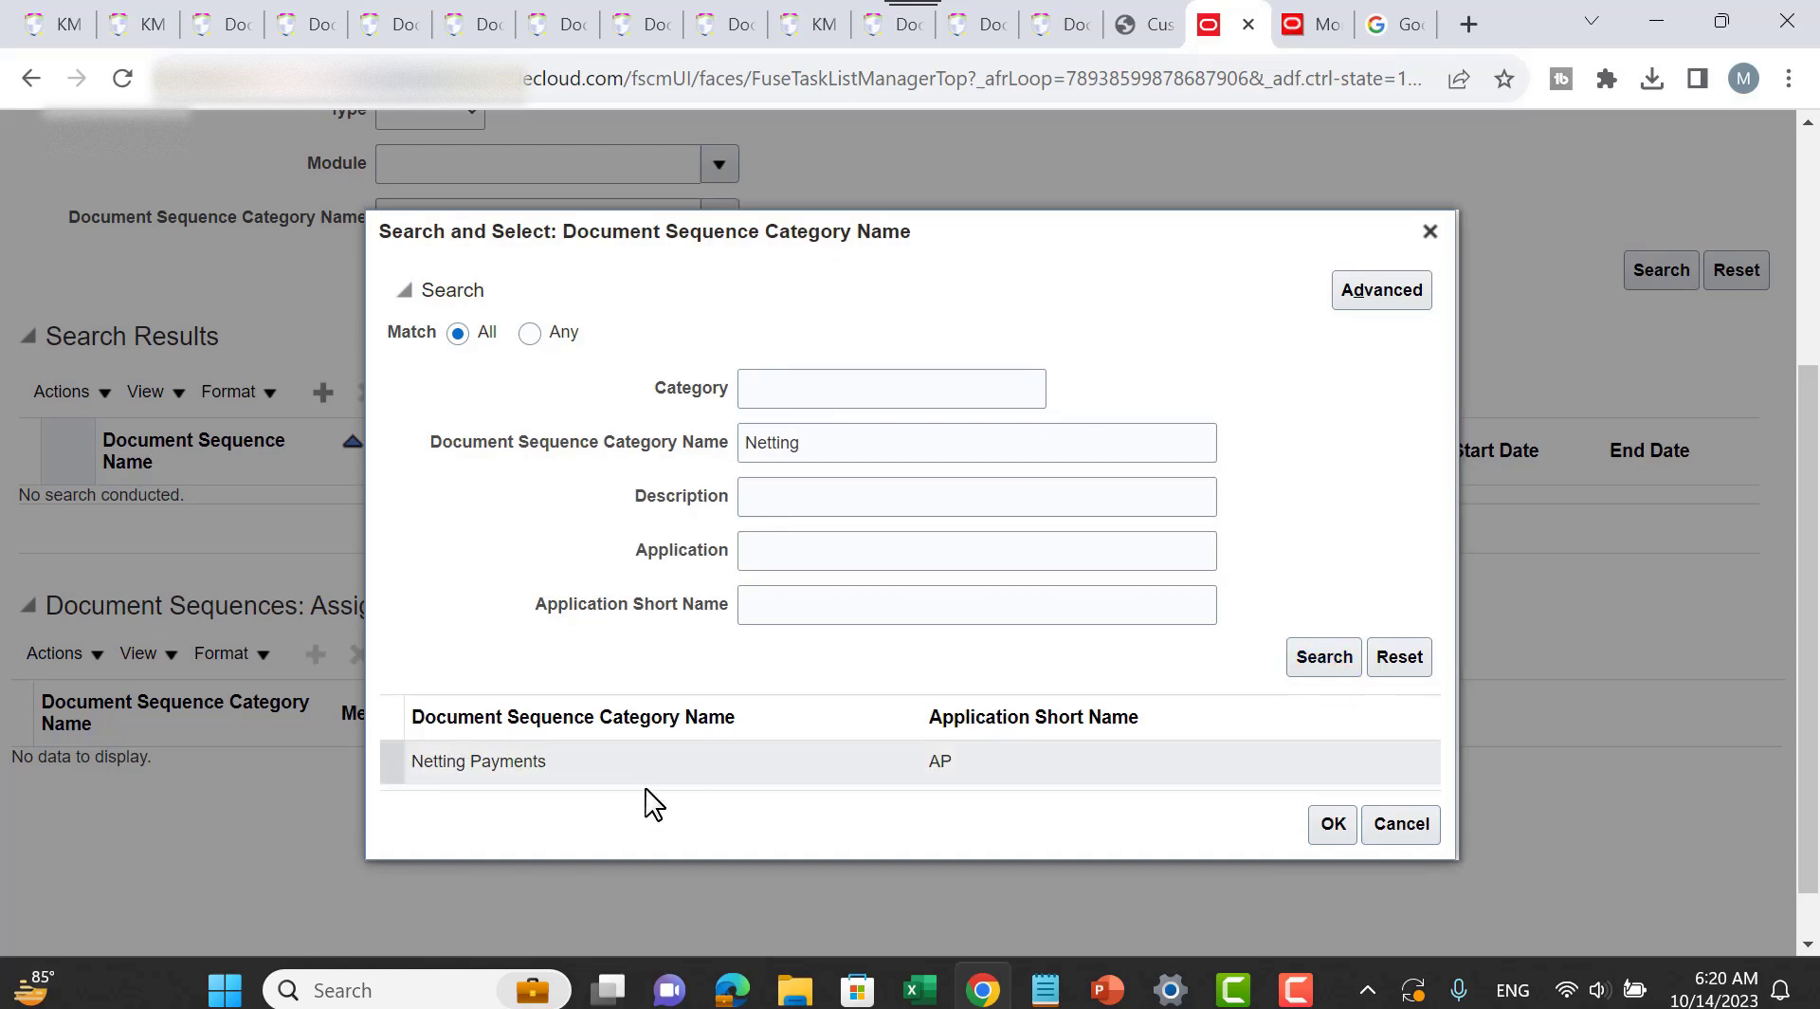
click(636, 769)
click(1333, 824)
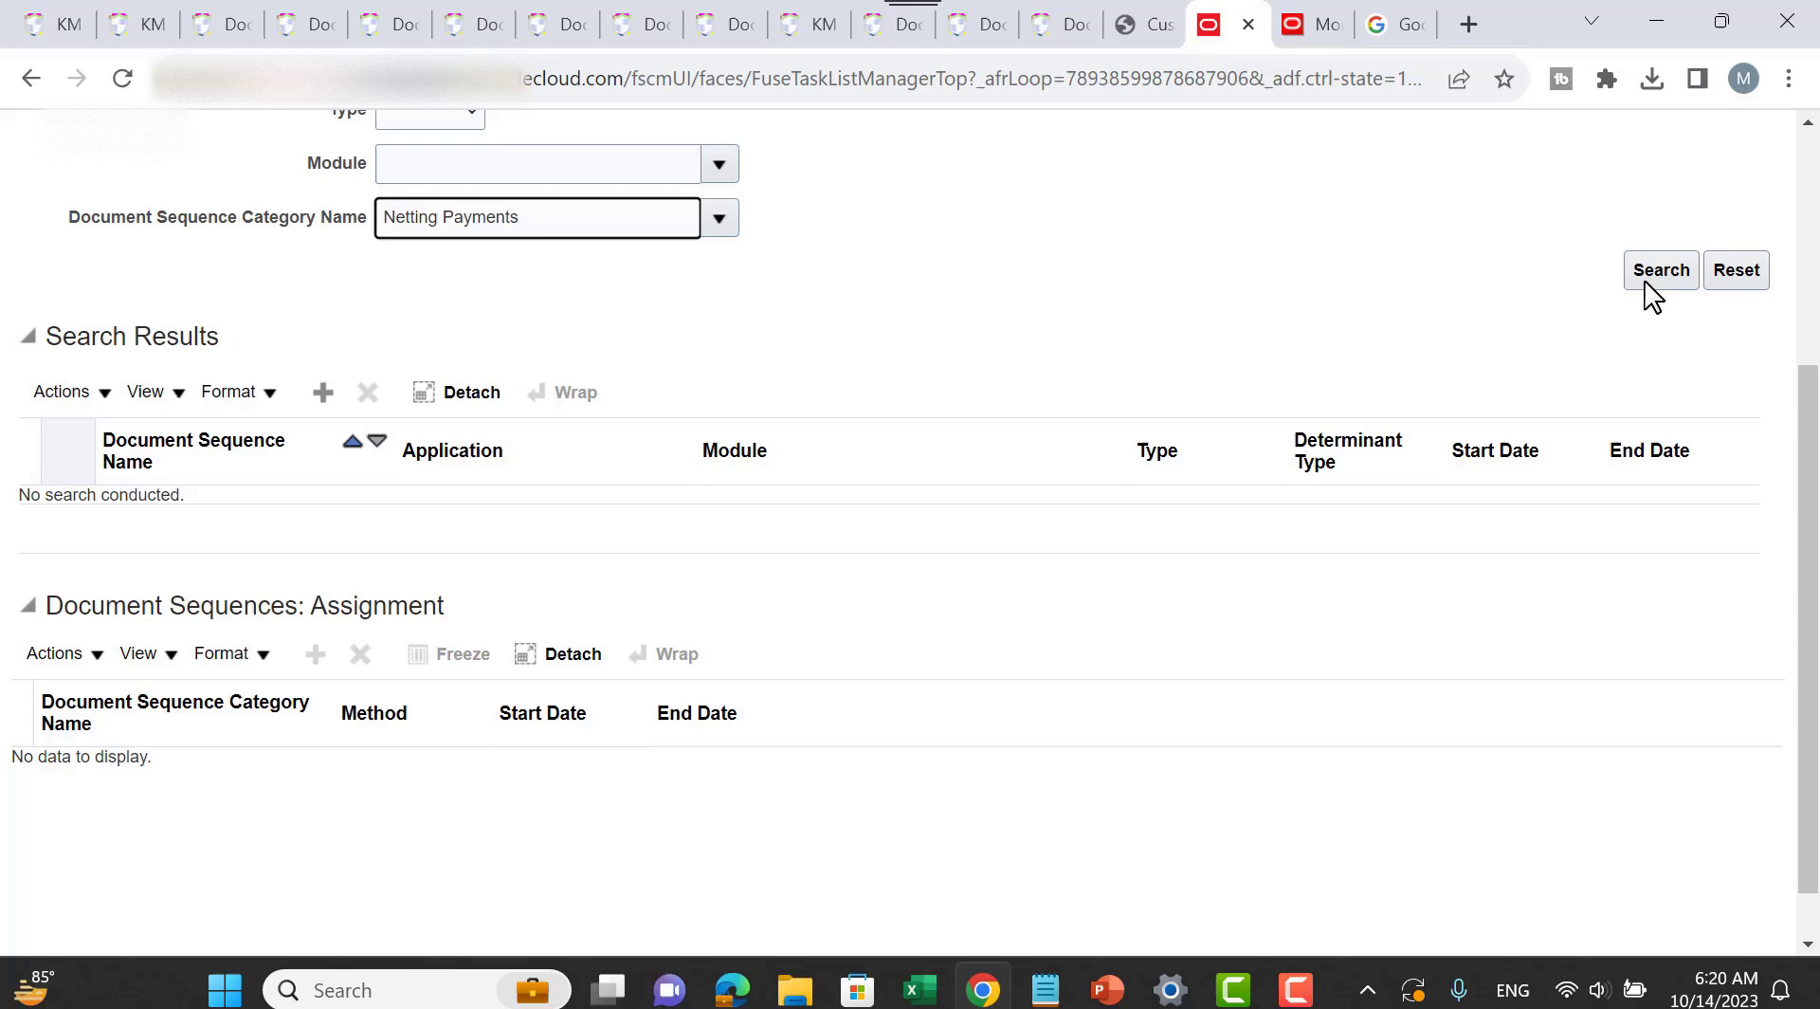
click(1655, 277)
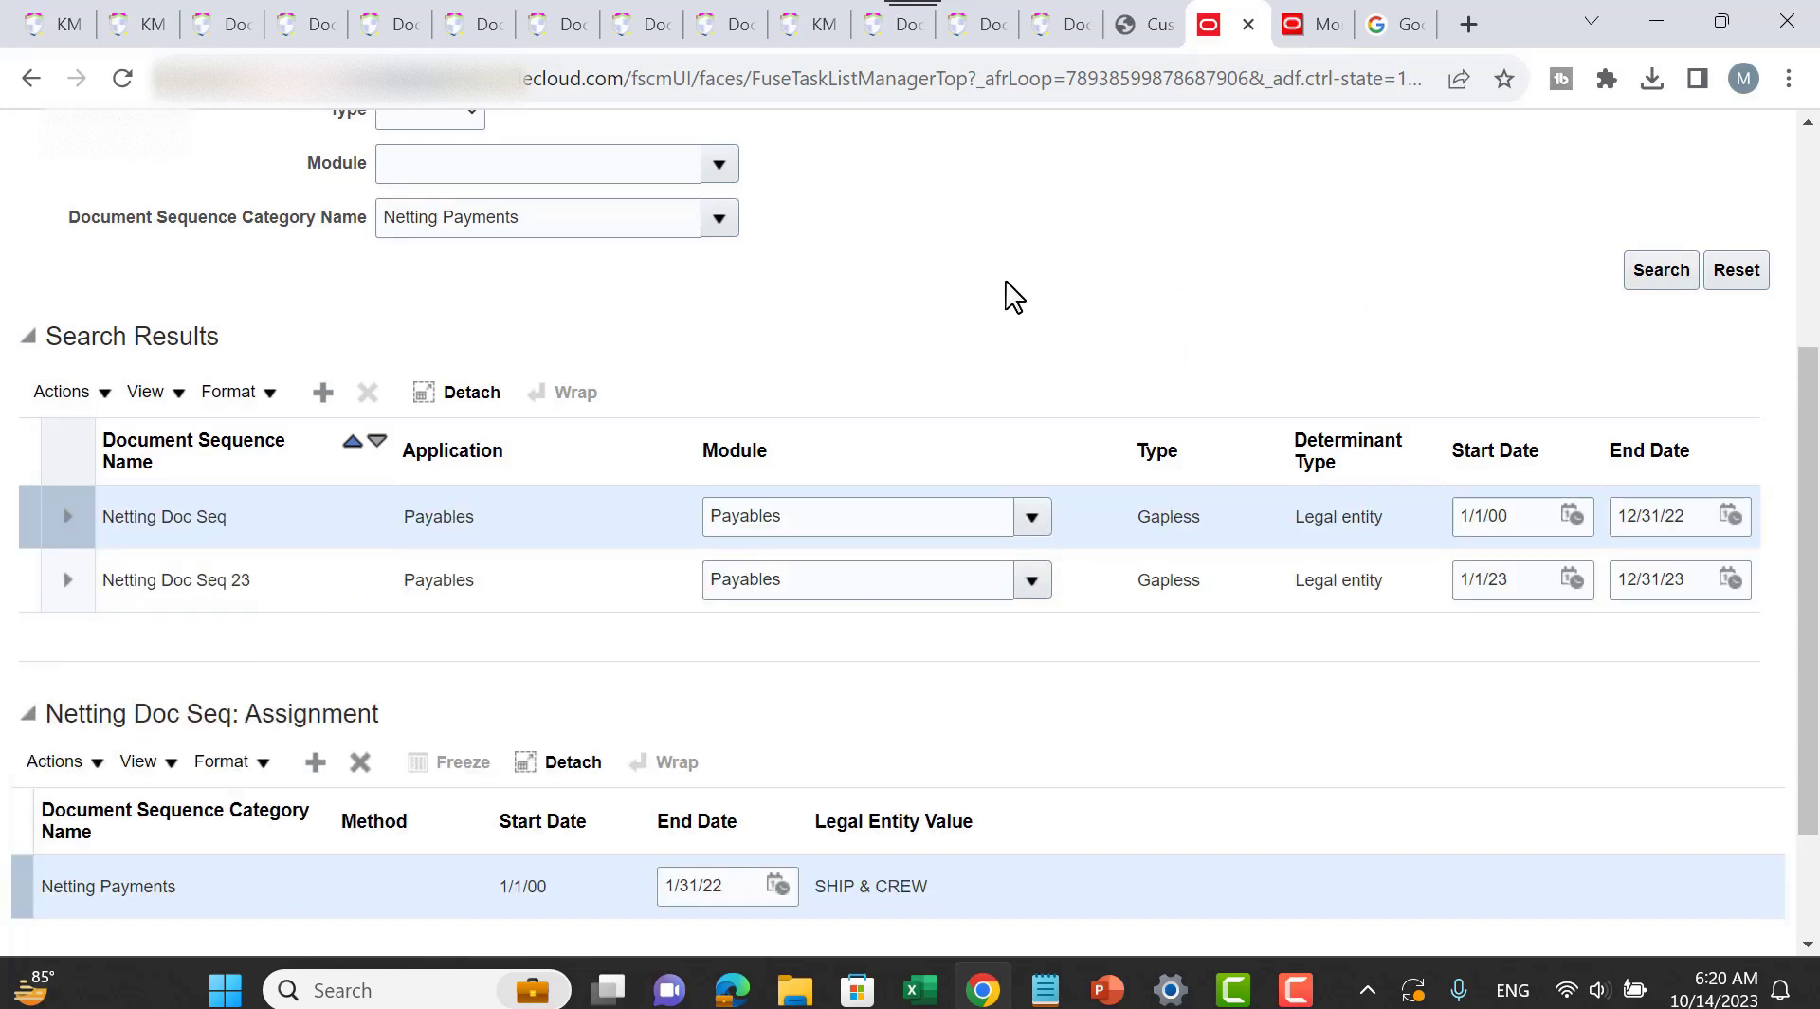
Step: View Netting Doc Seq 23's 2023 assignment, then add a blank sequence row and start naming it
scroll(1014, 297, down, 3)
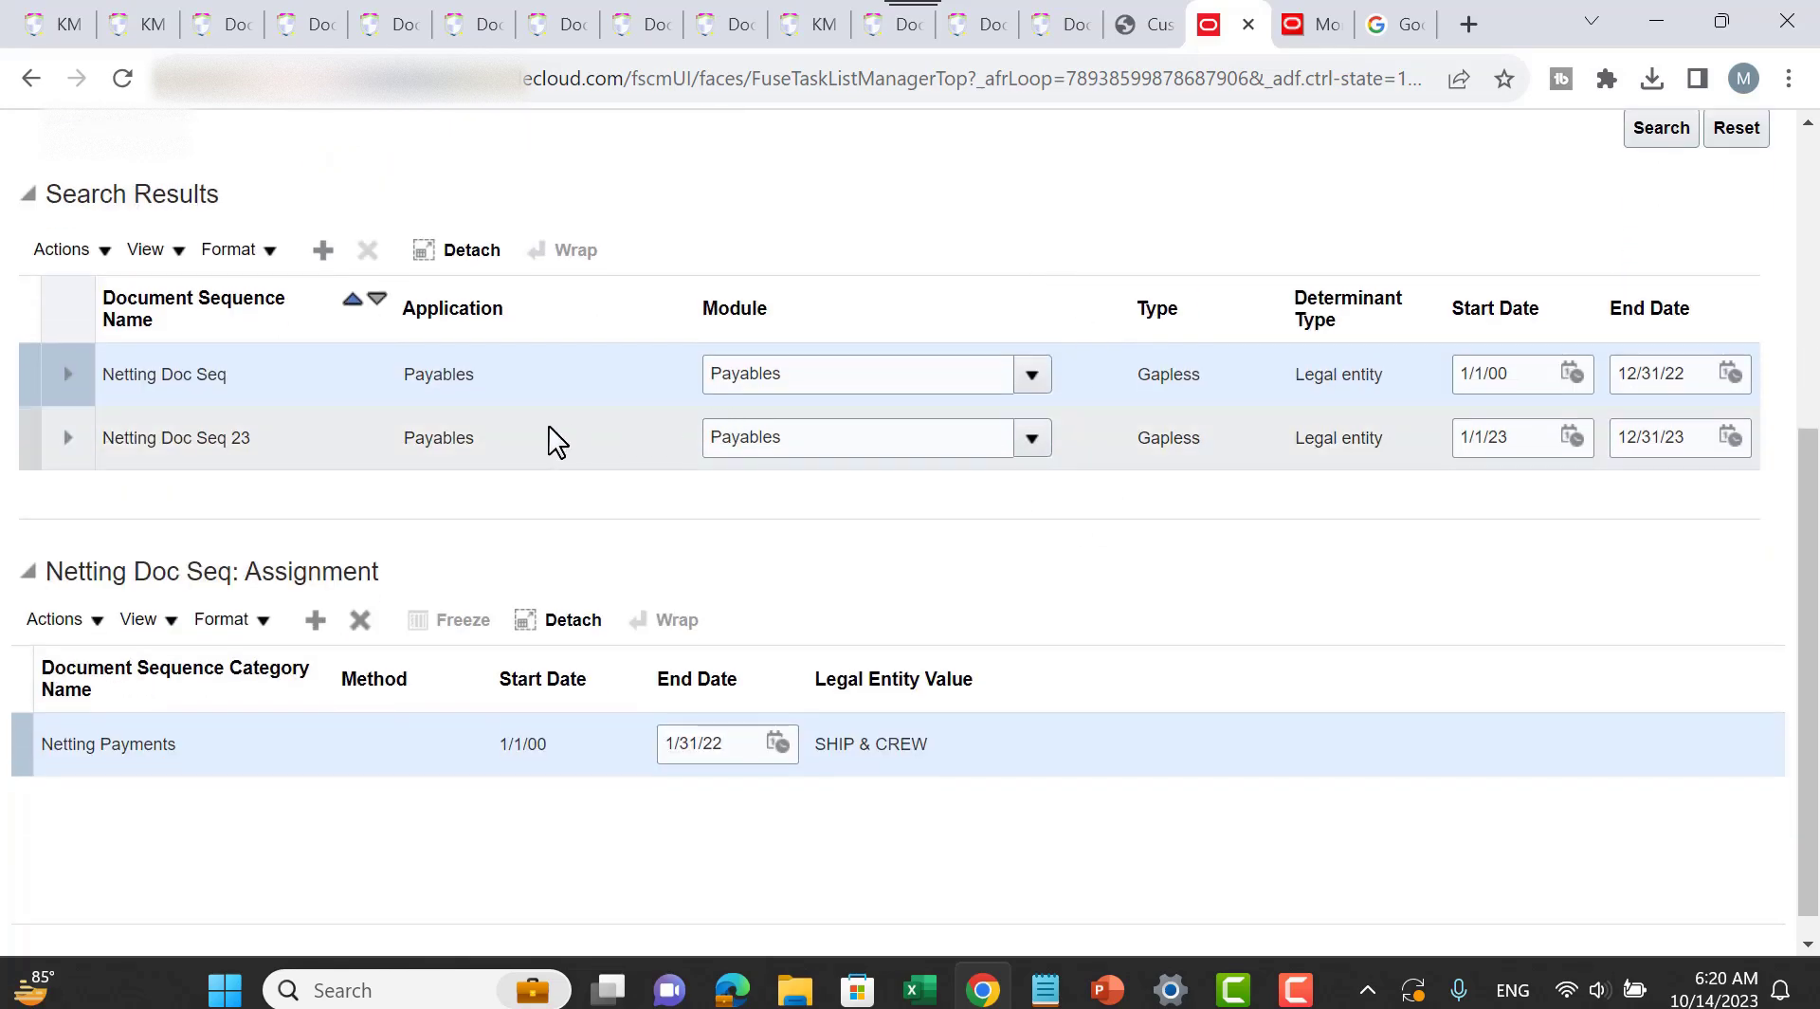
click(550, 431)
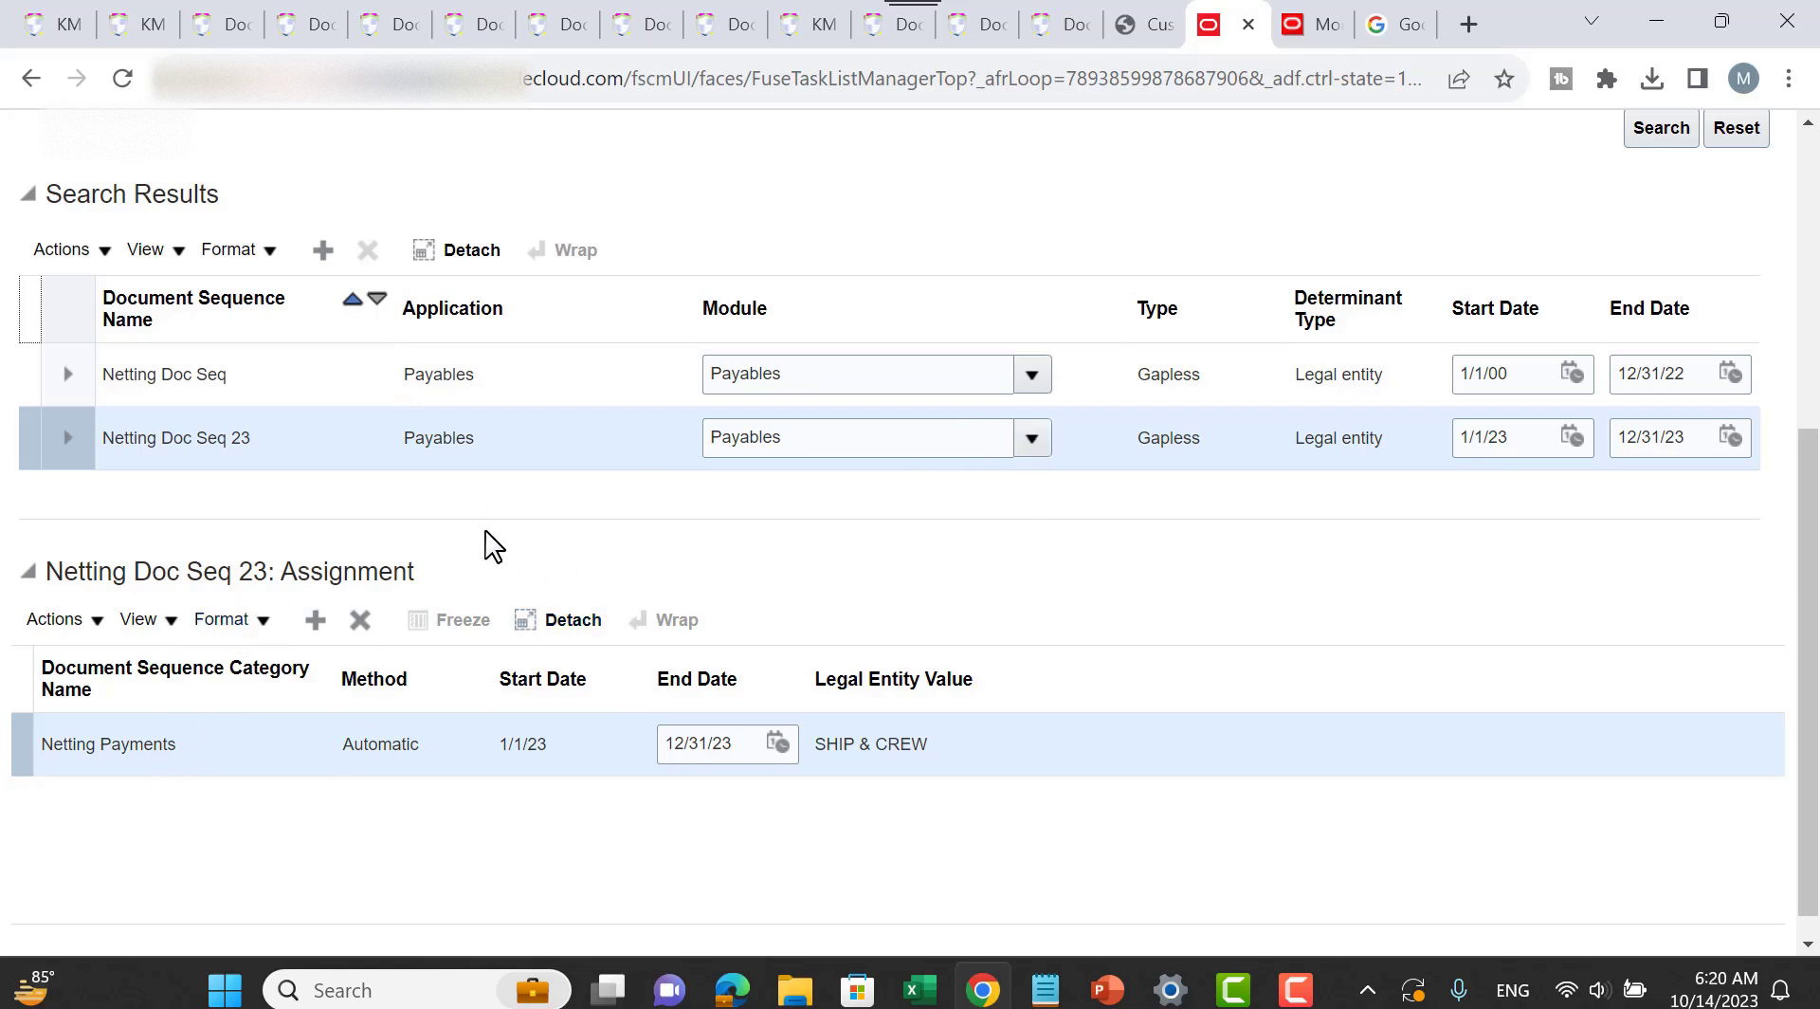
click(324, 253)
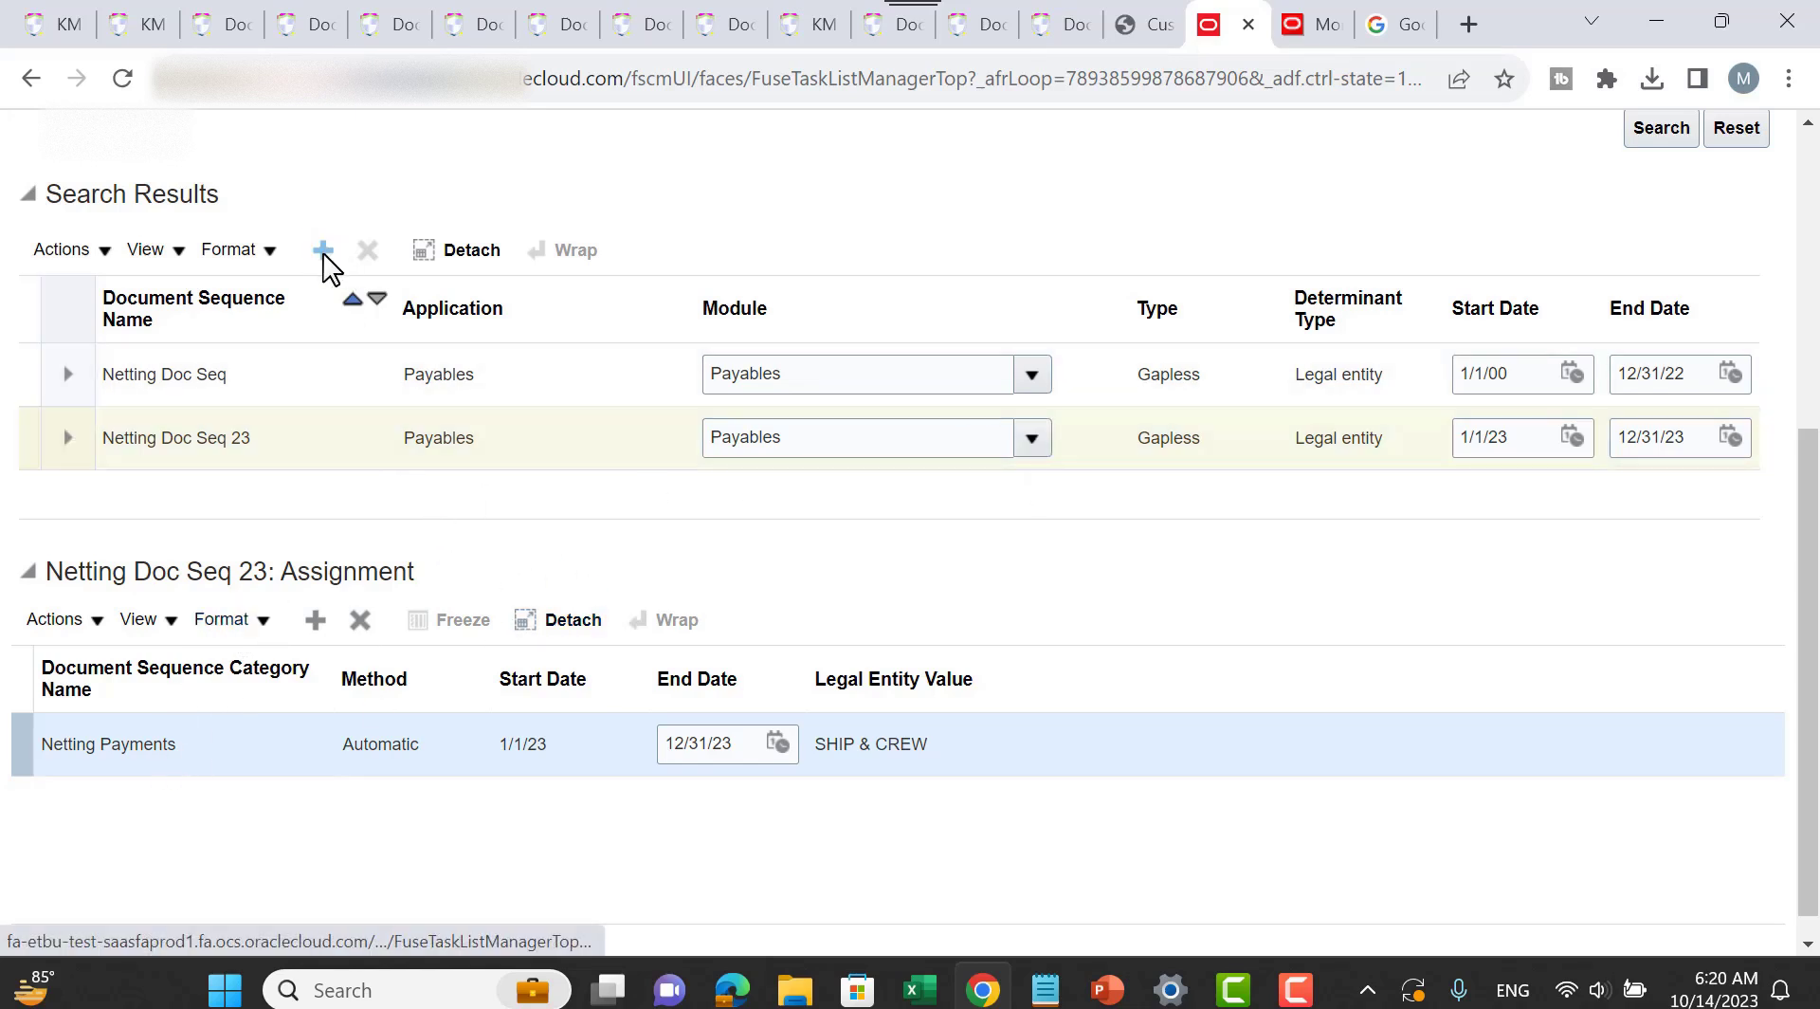
click(214, 431)
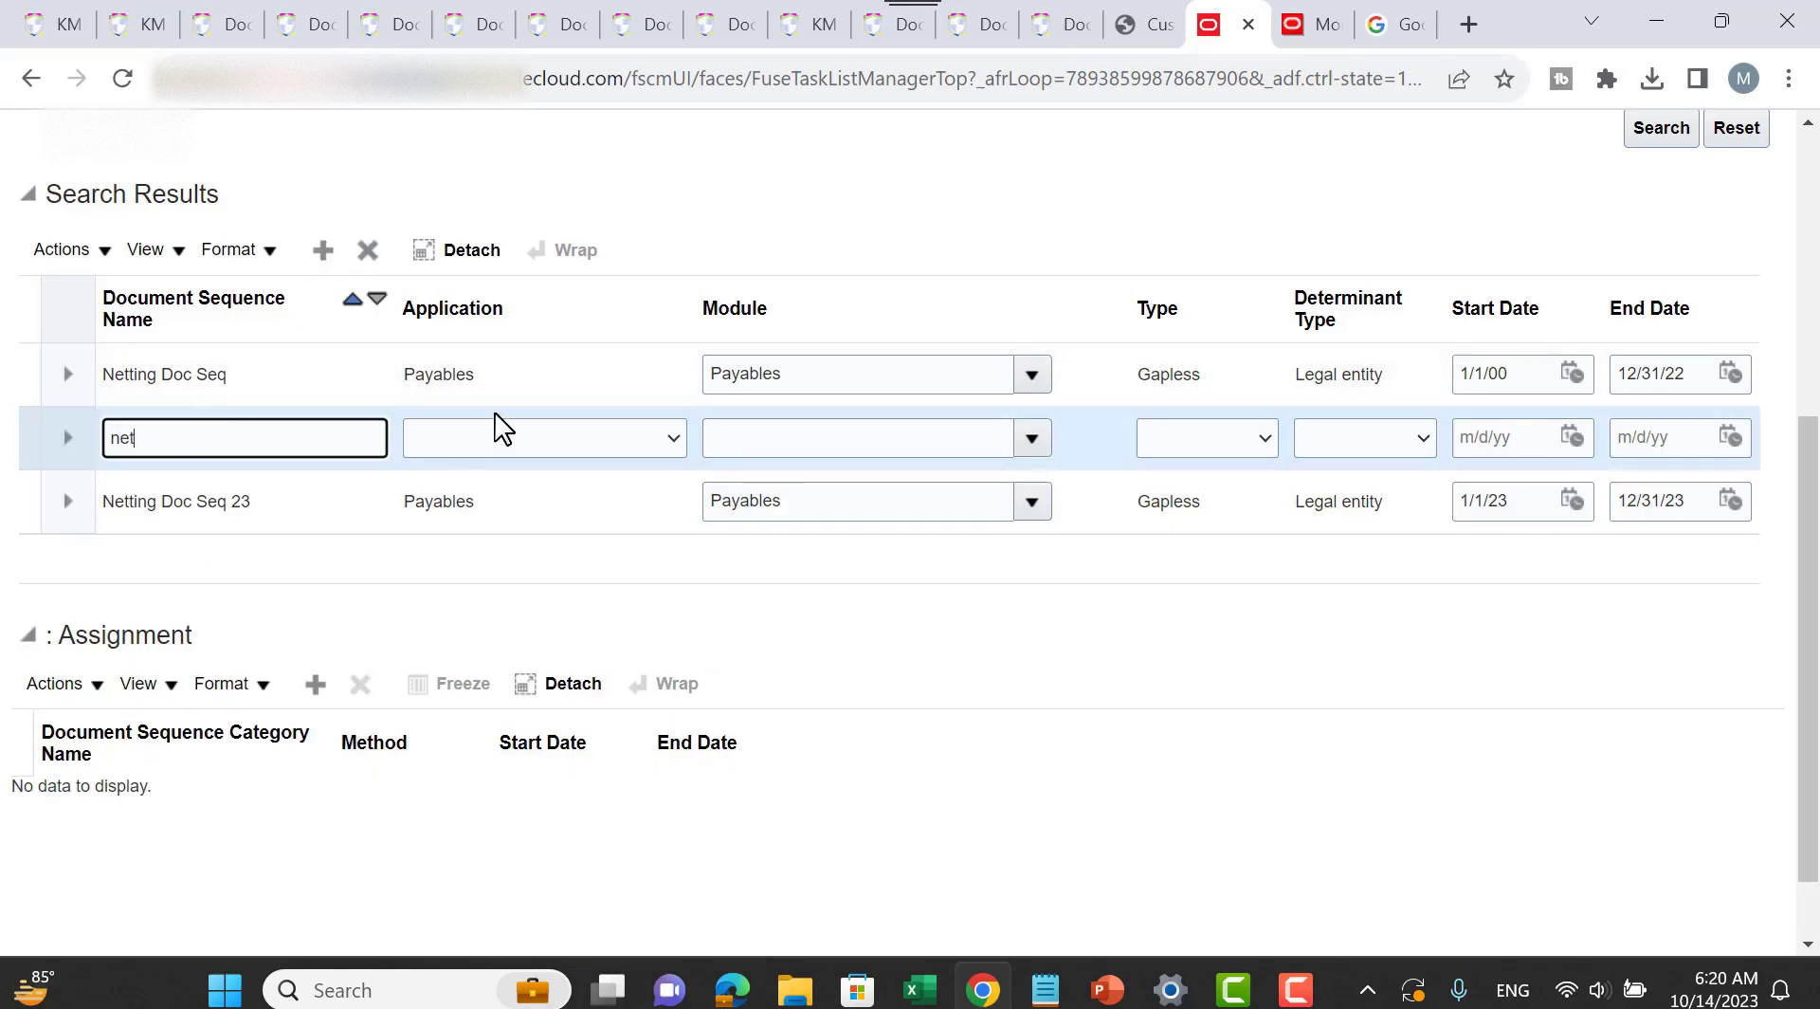
Step: Set the net sequence's application and module to Payables
click(502, 437)
click(502, 438)
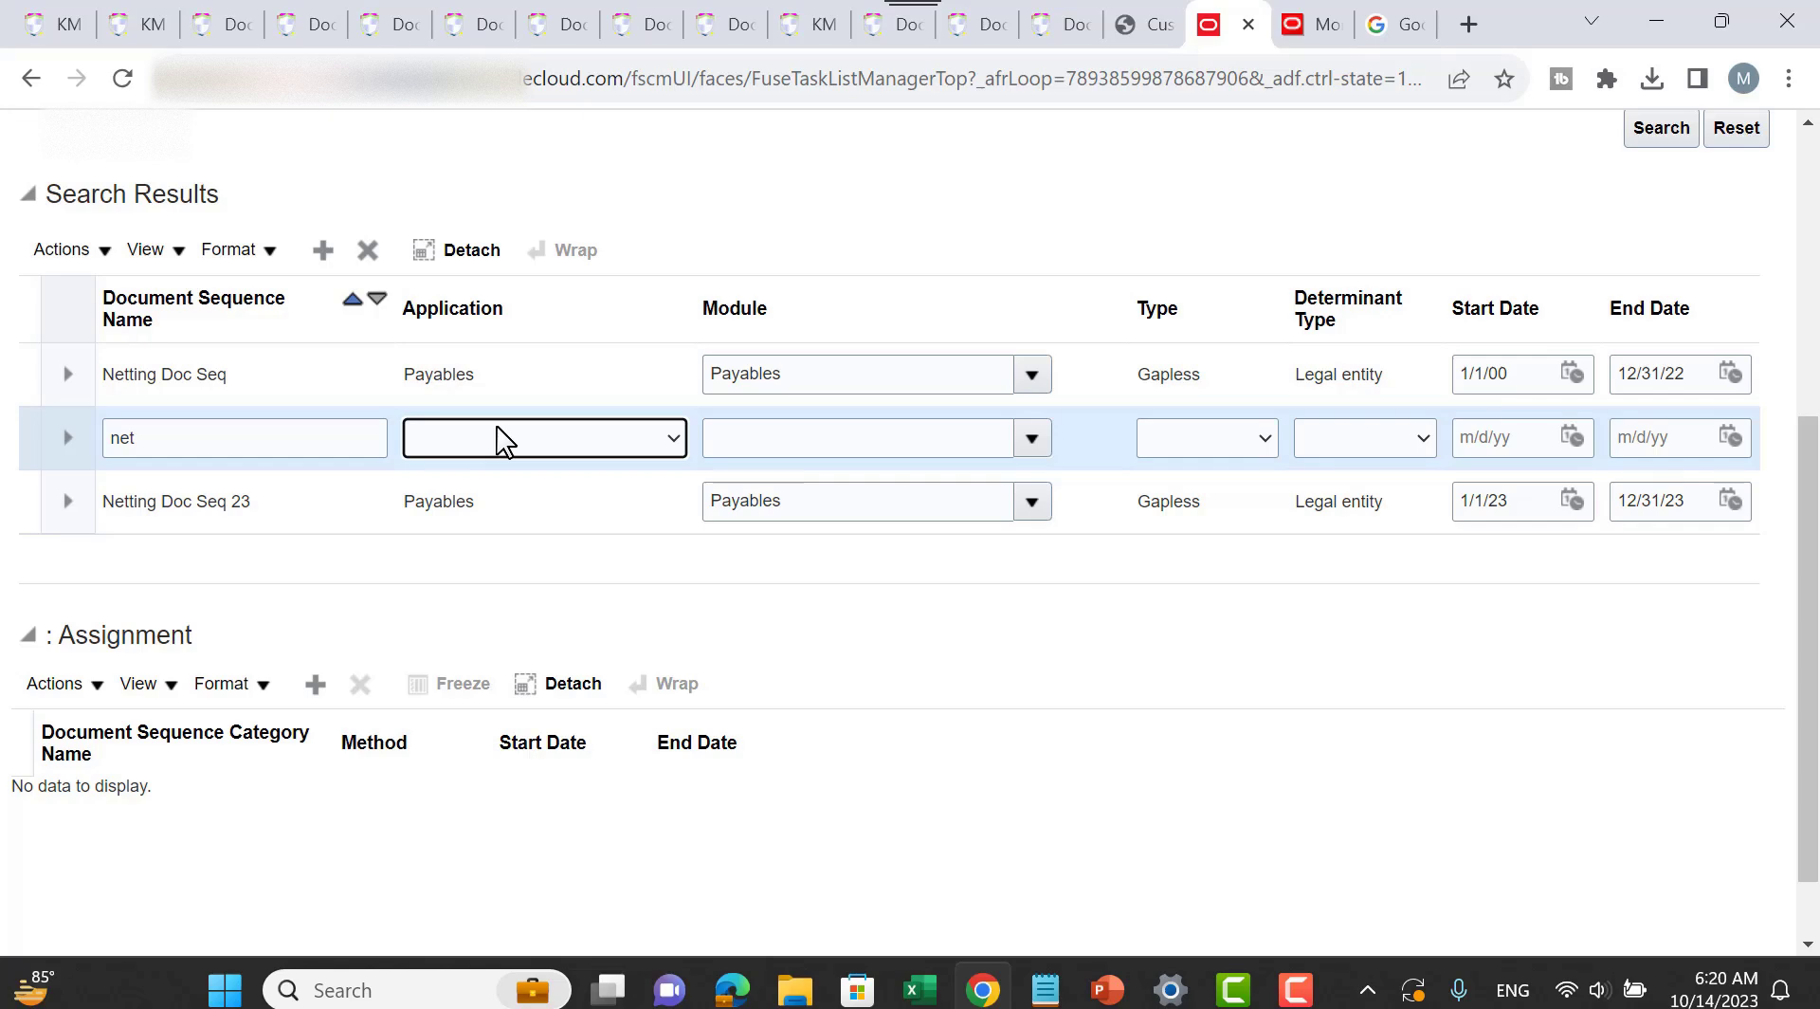
text(pay)
key(Tab)
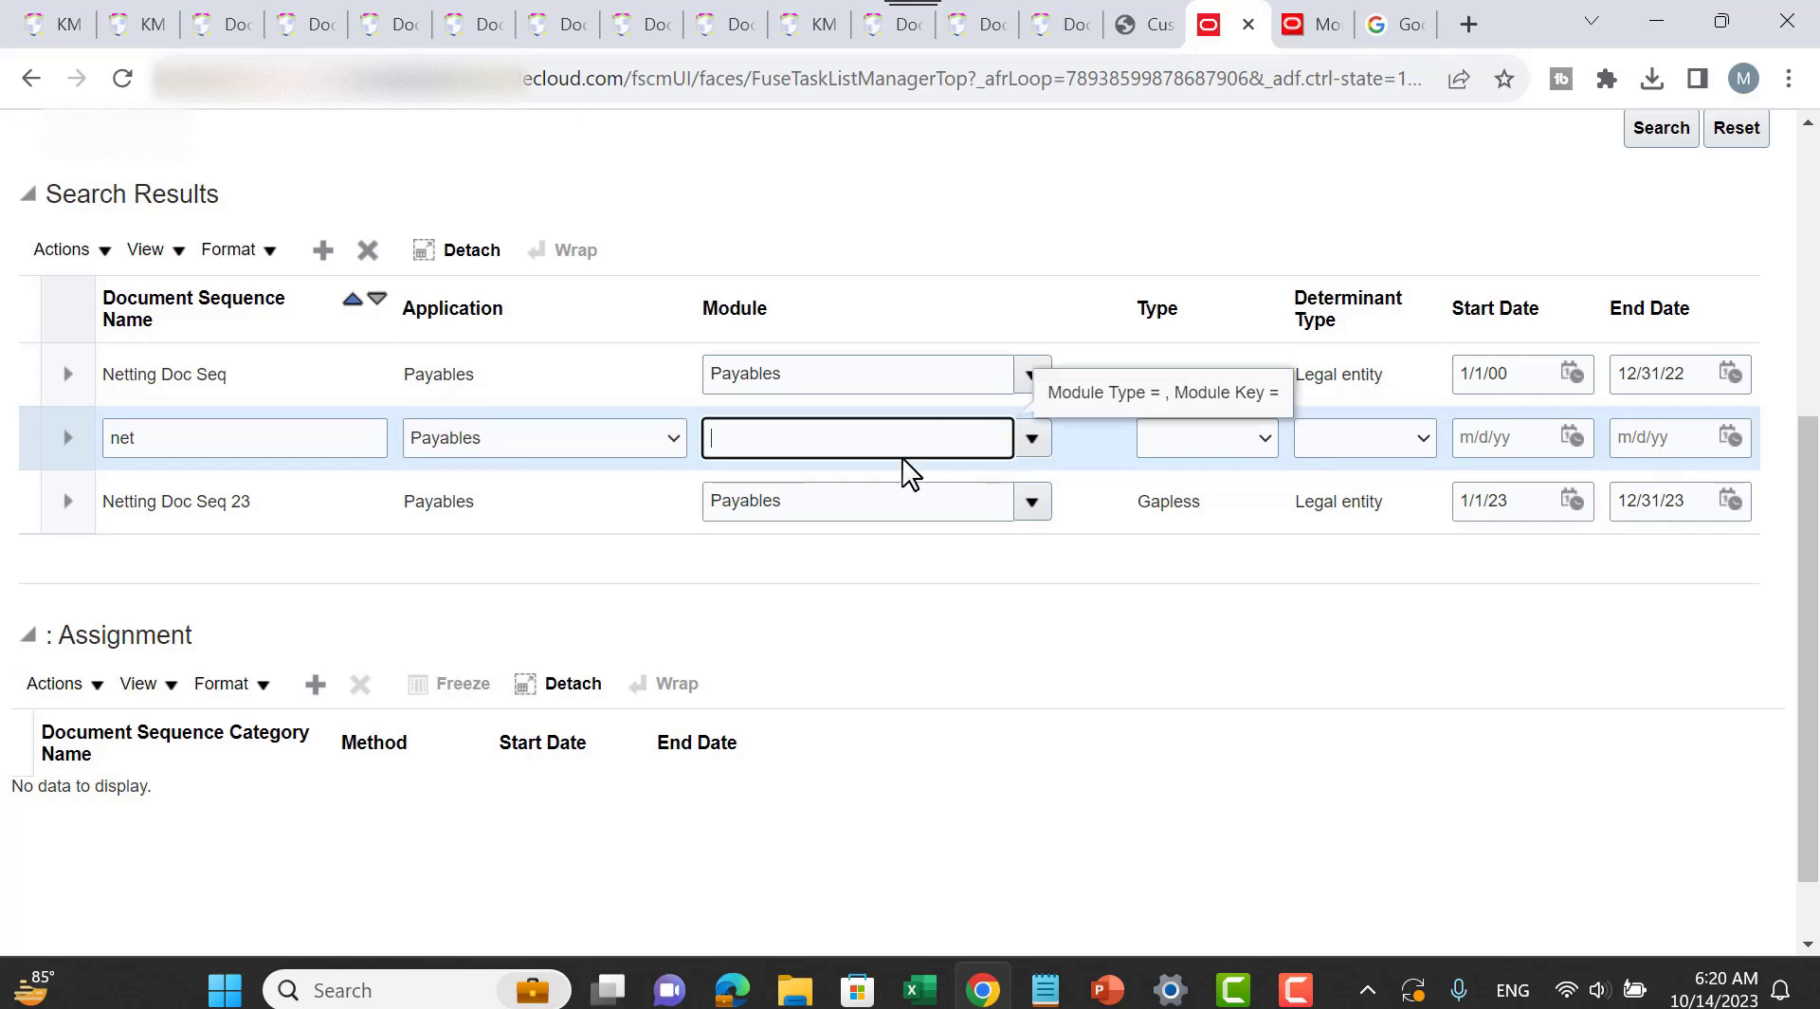
key(Tab)
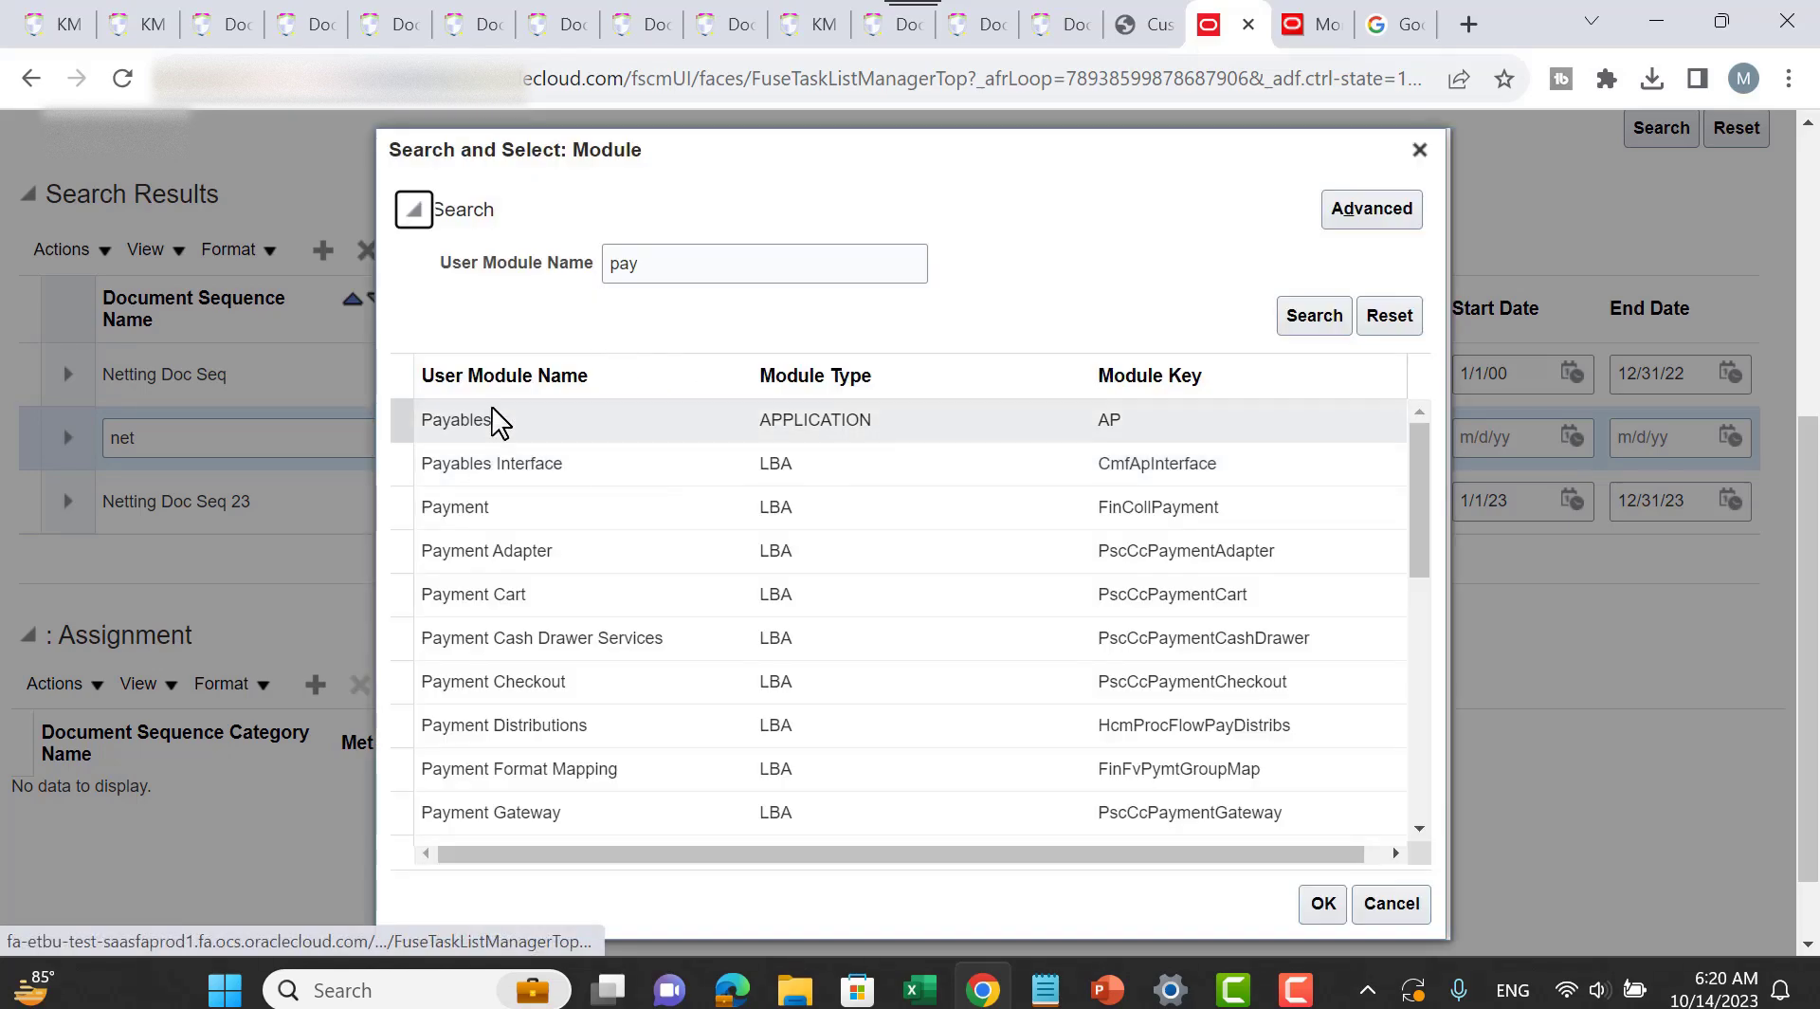
click(833, 428)
click(1332, 905)
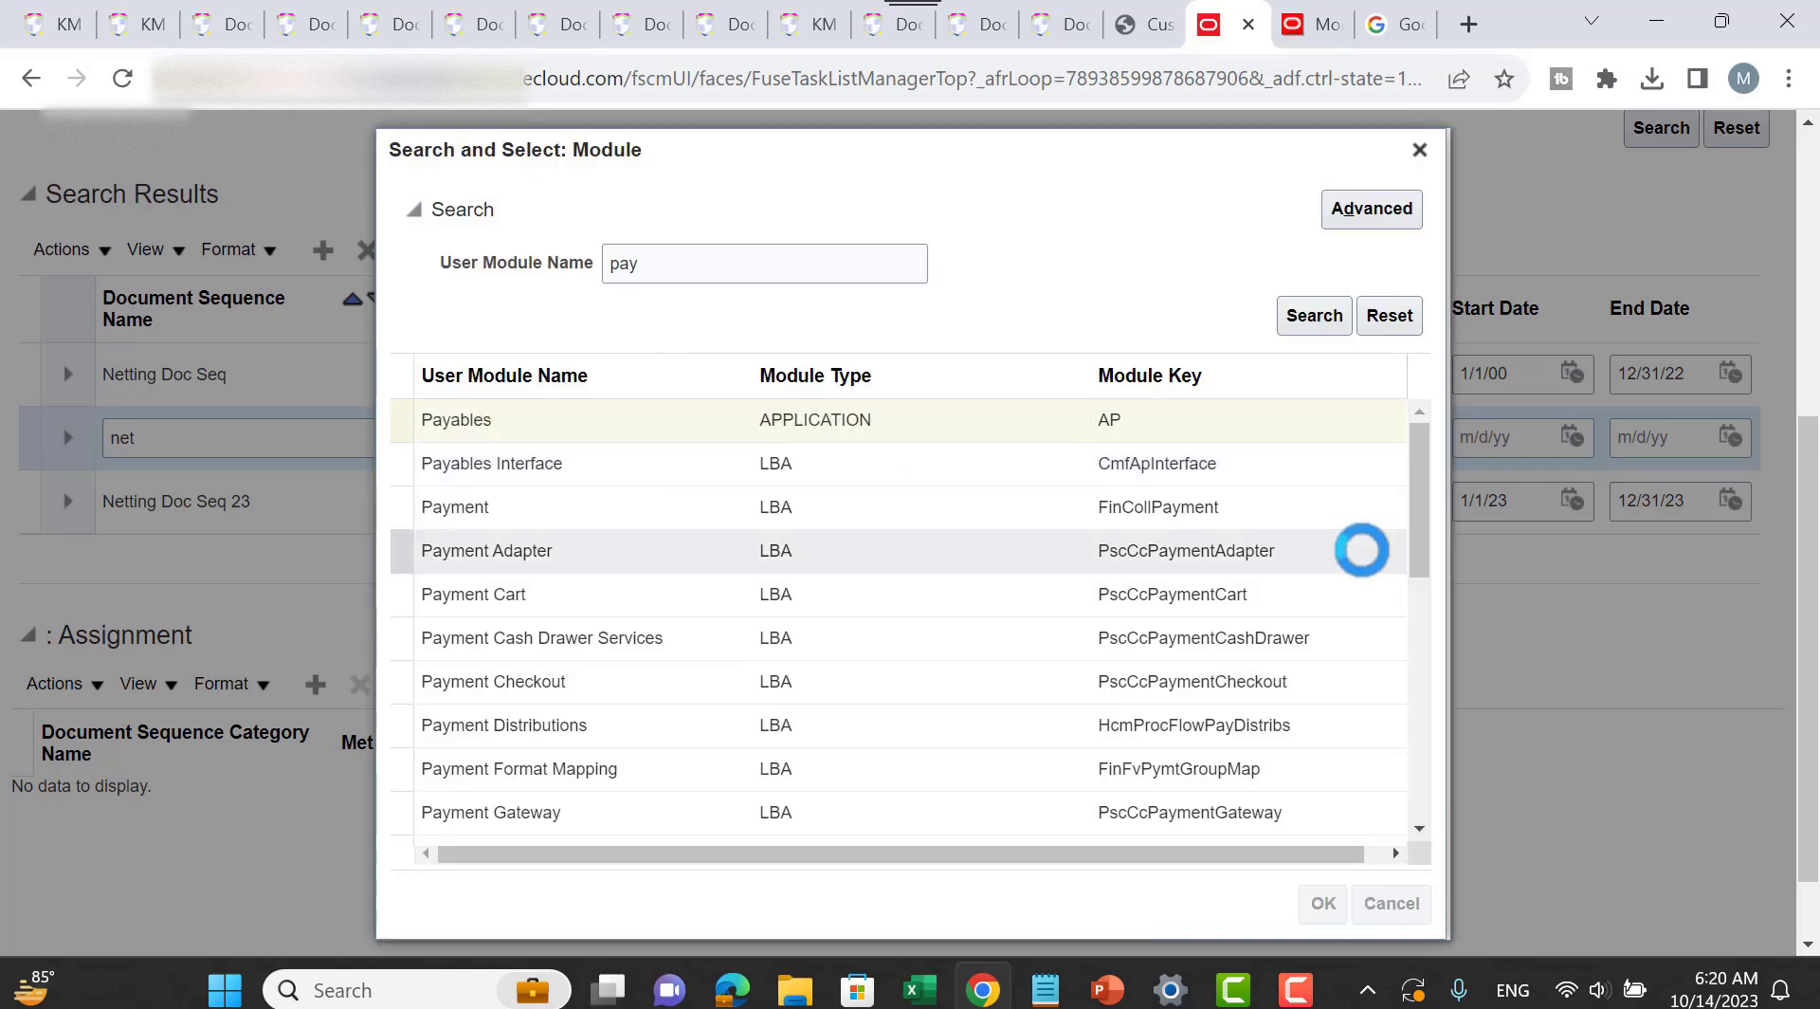
Step: Make net a Gapless sequence determined by Legal entity and add a blank assignment line
click(1218, 448)
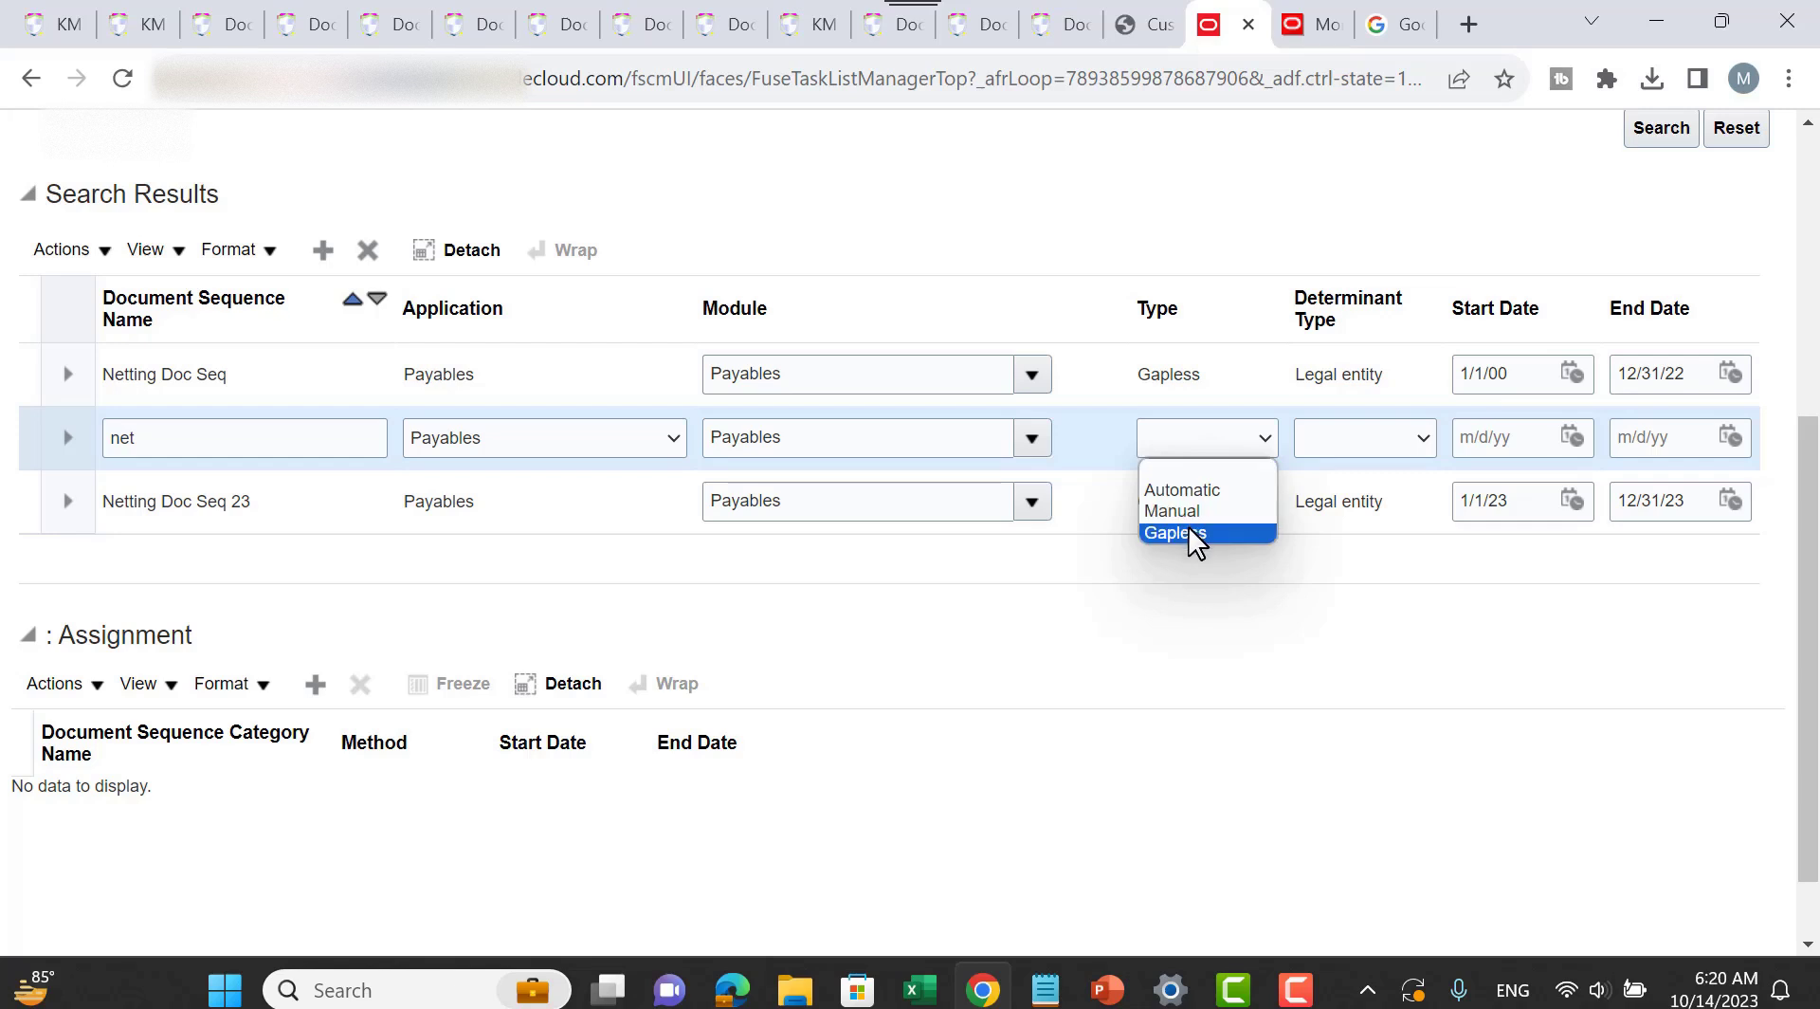
click(1187, 529)
click(1337, 437)
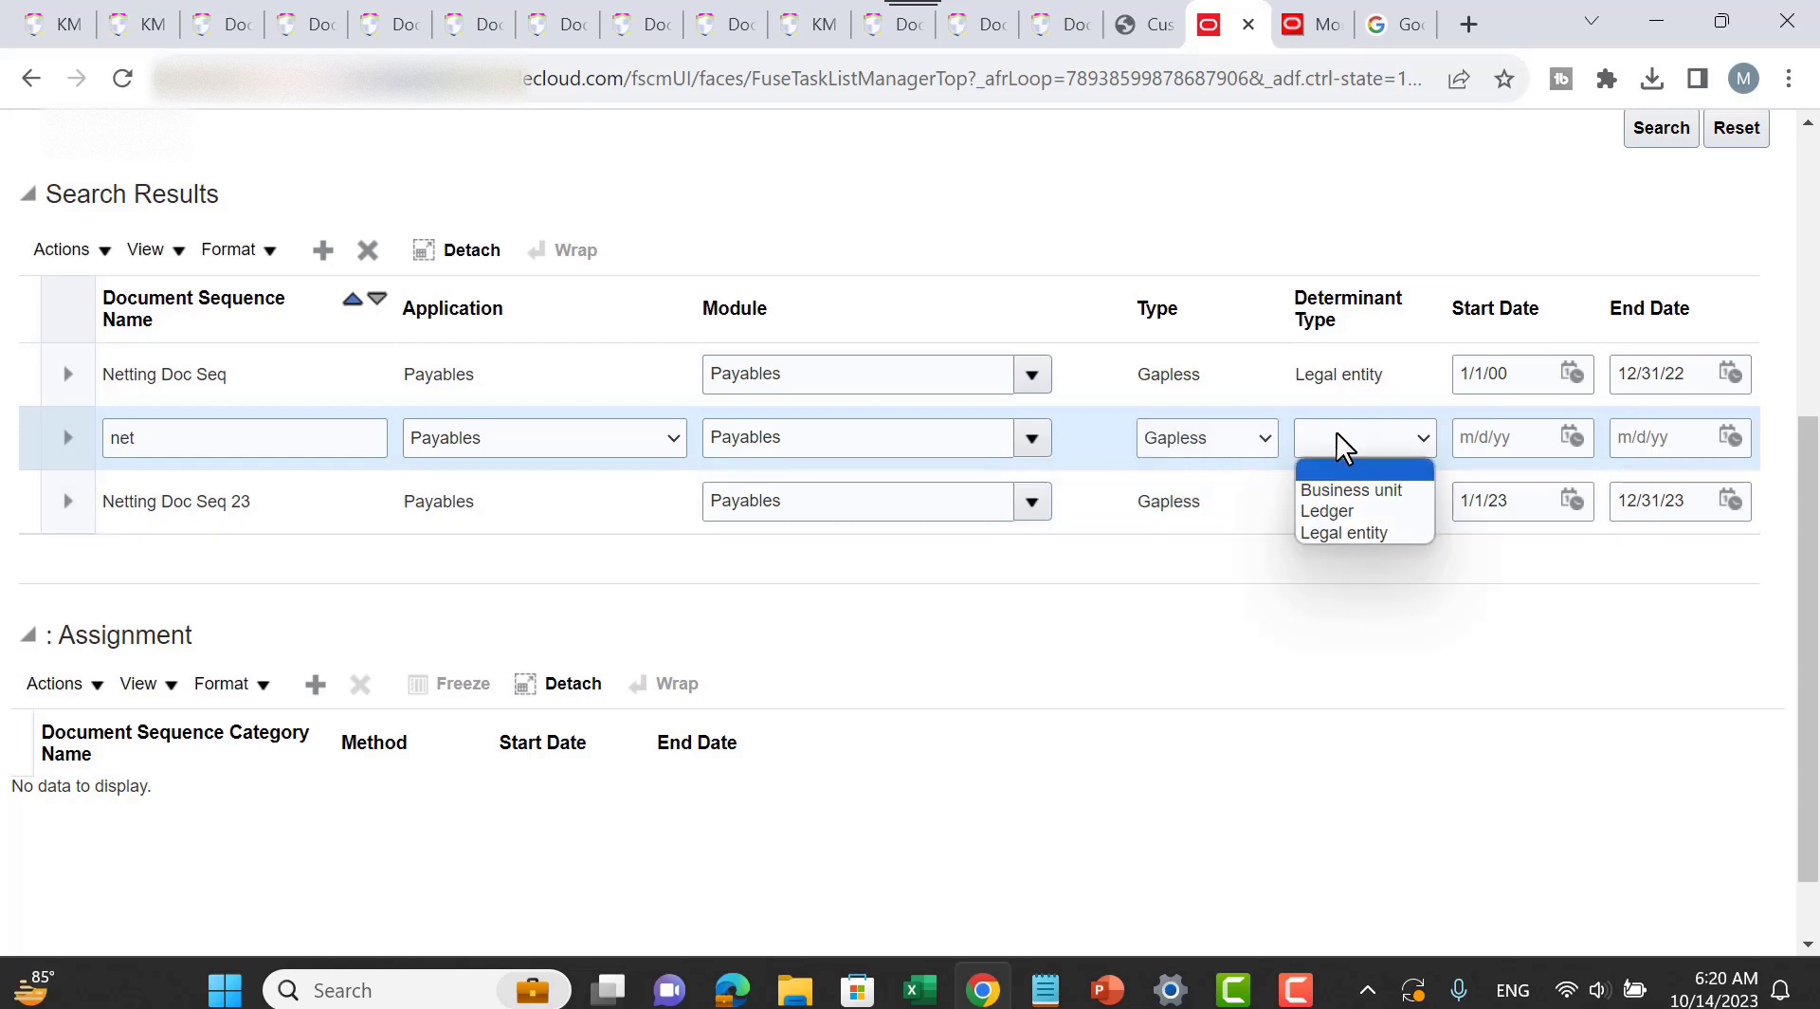
click(1374, 530)
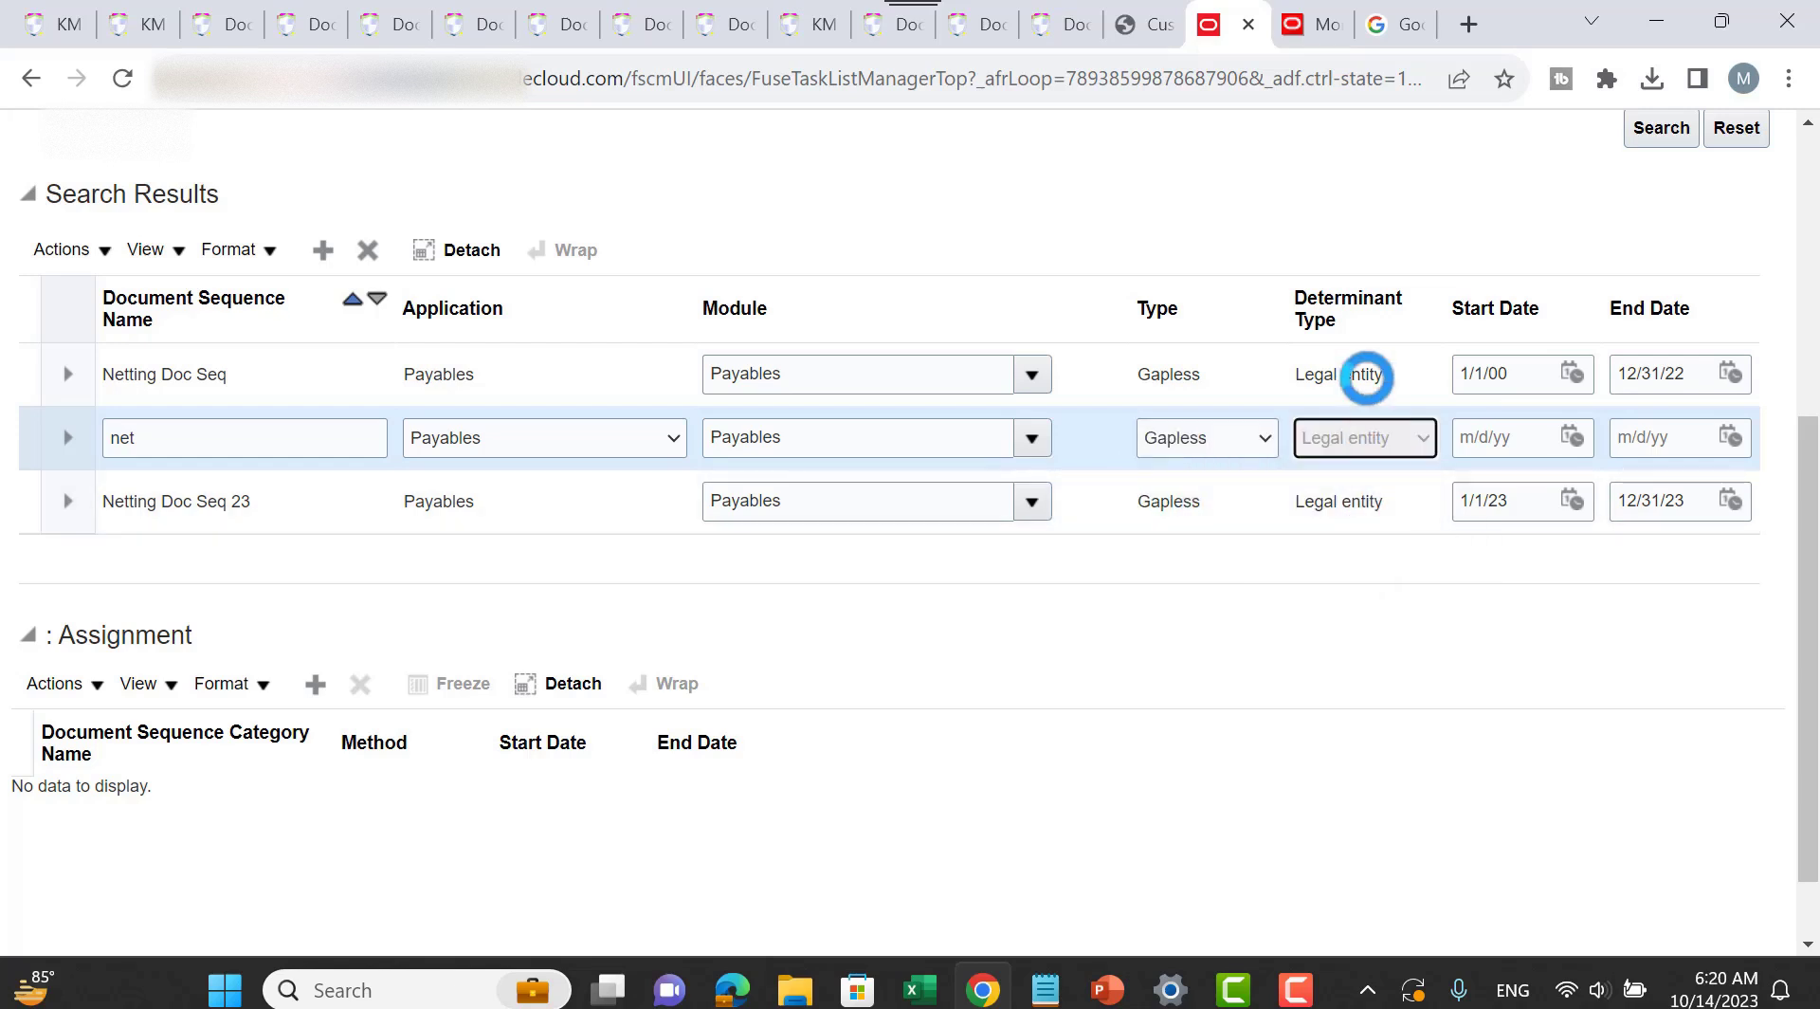
click(1549, 442)
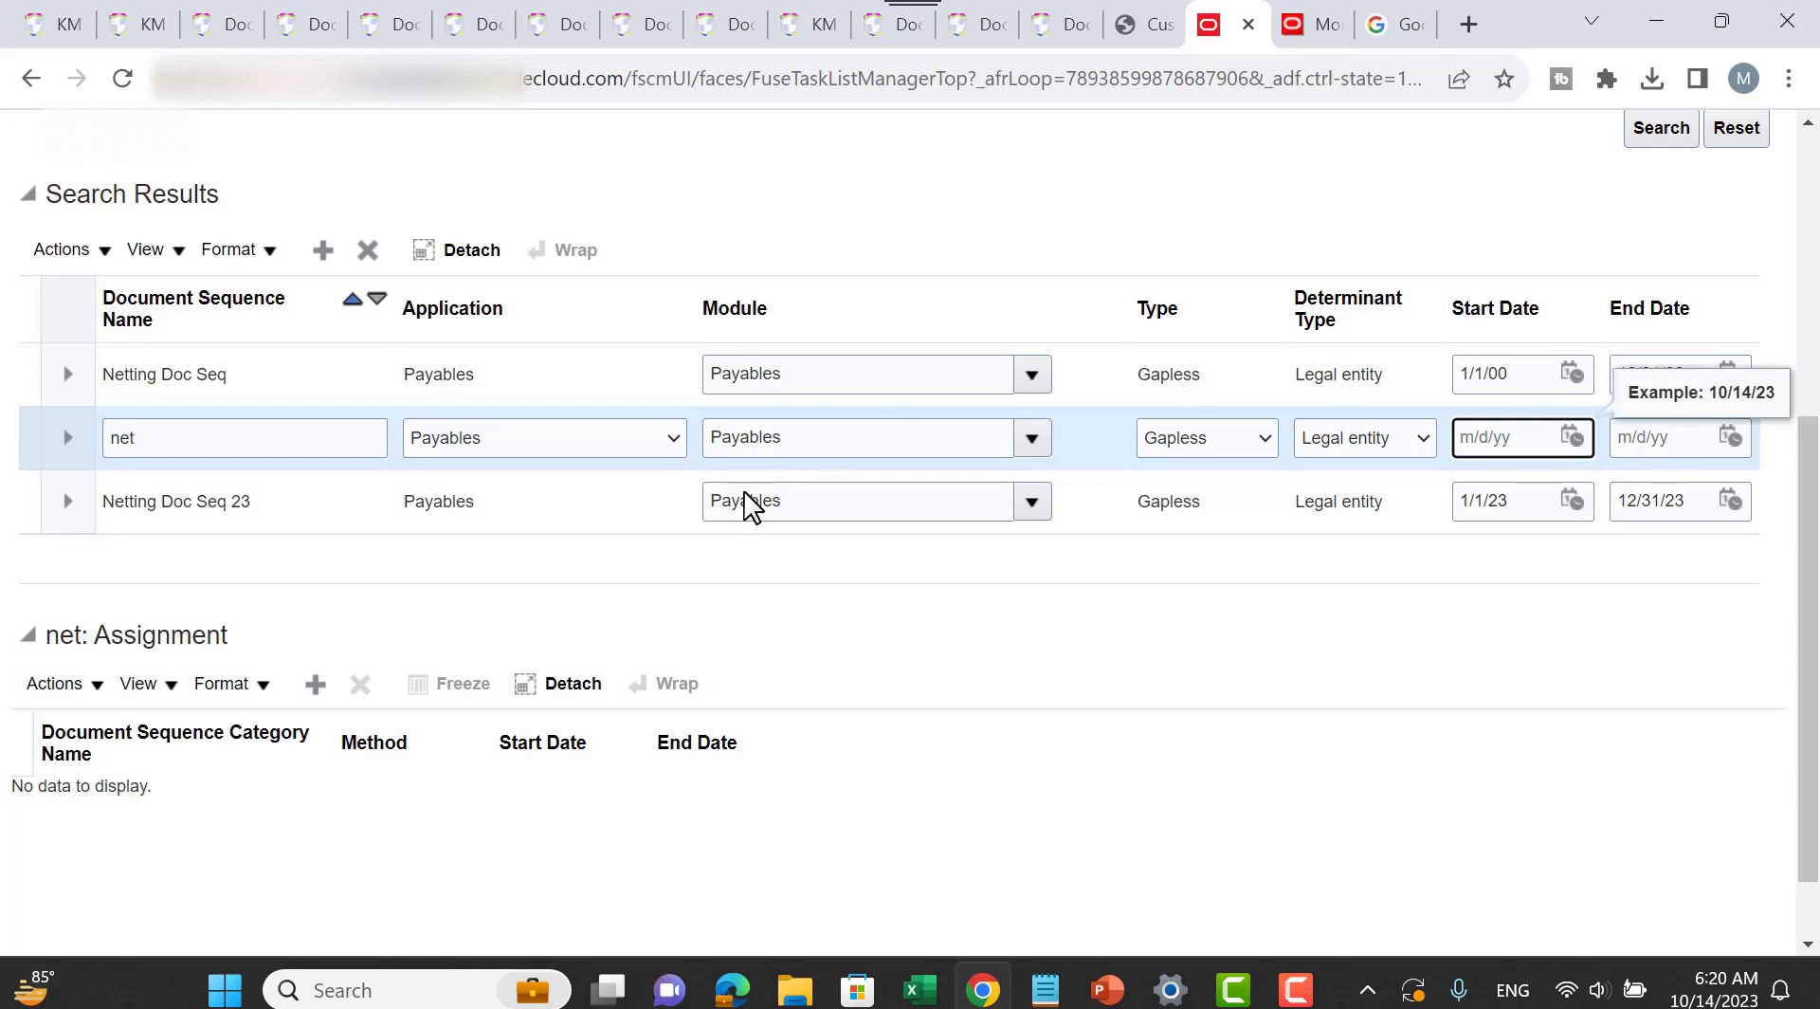
click(316, 683)
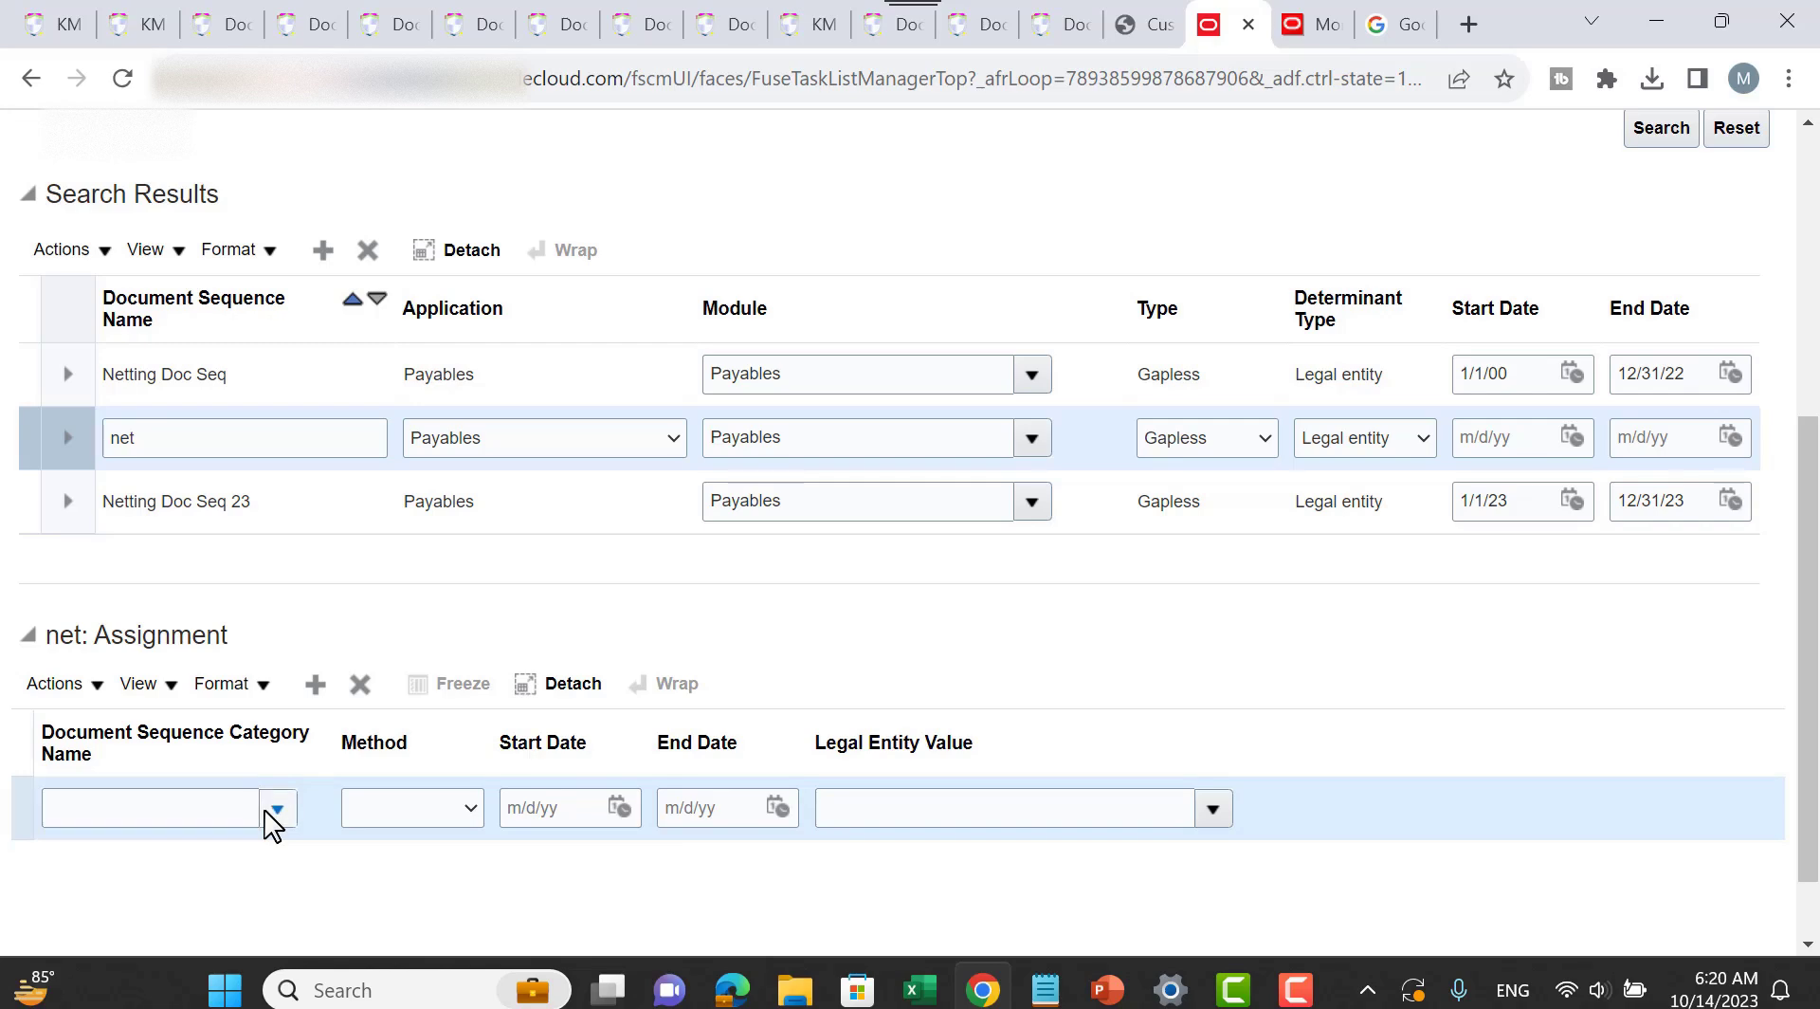
click(275, 809)
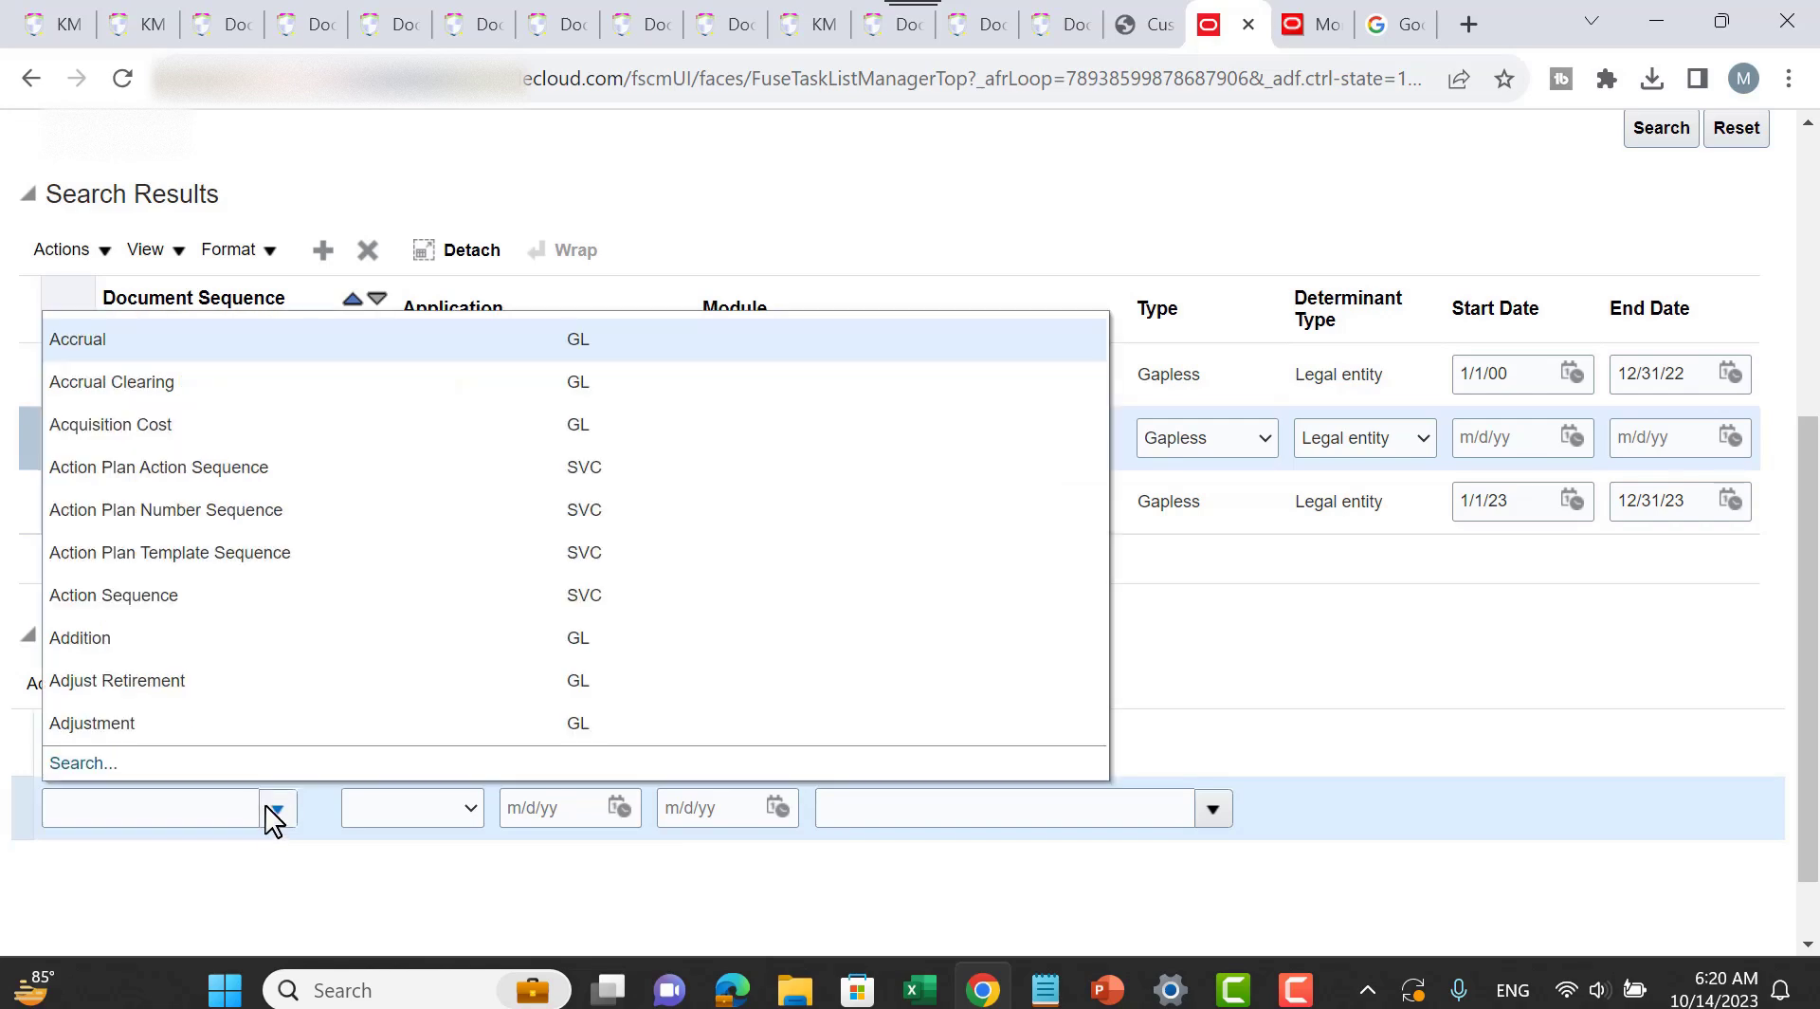
click(99, 763)
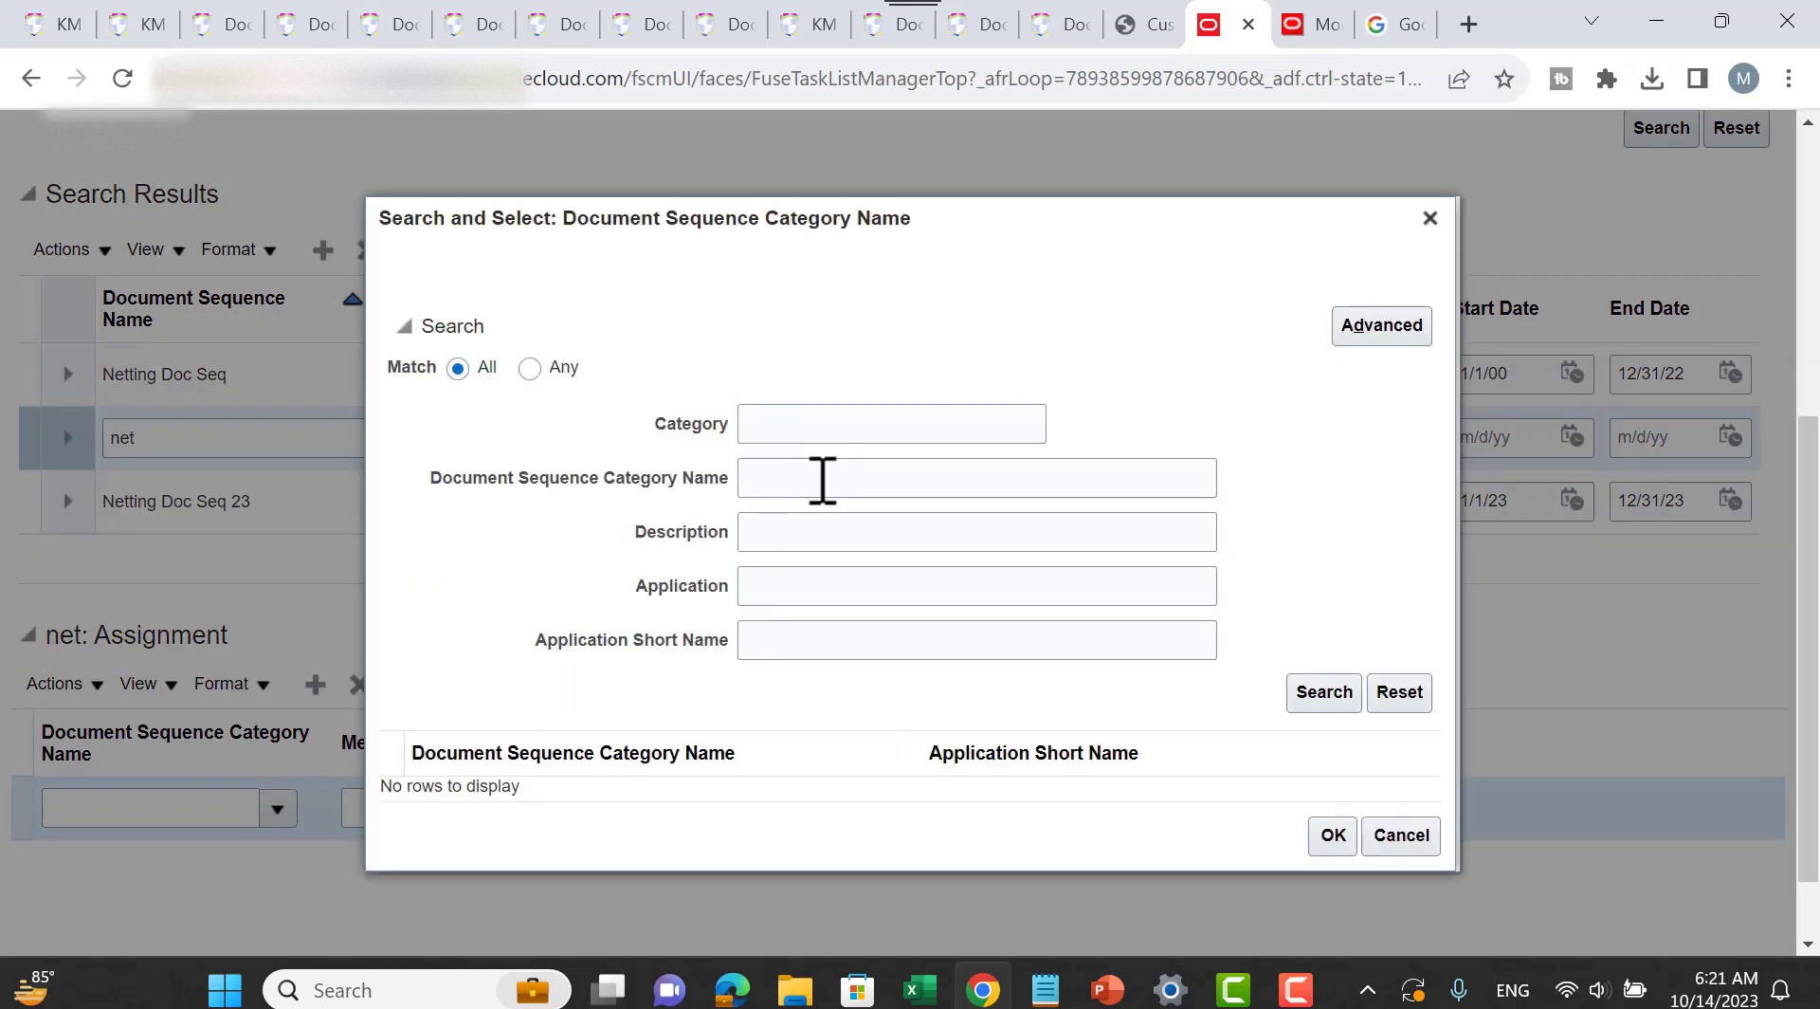
click(822, 478)
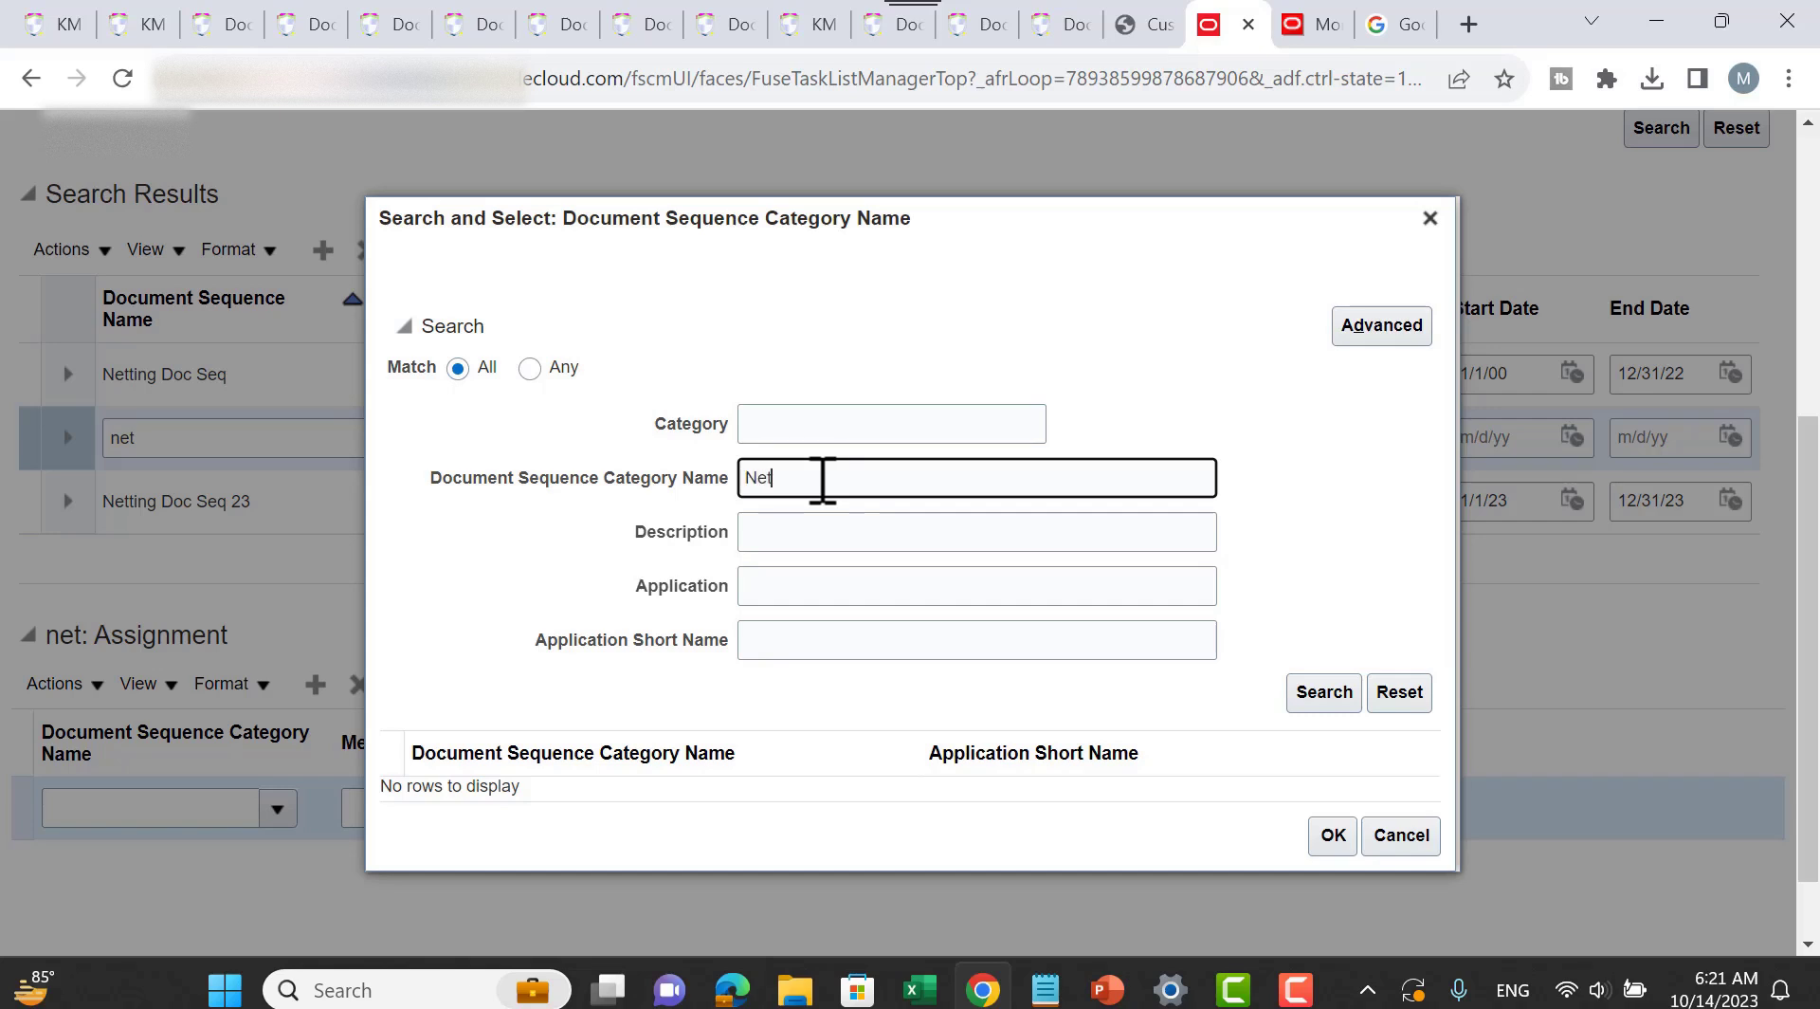
text(Nett)
key(Return)
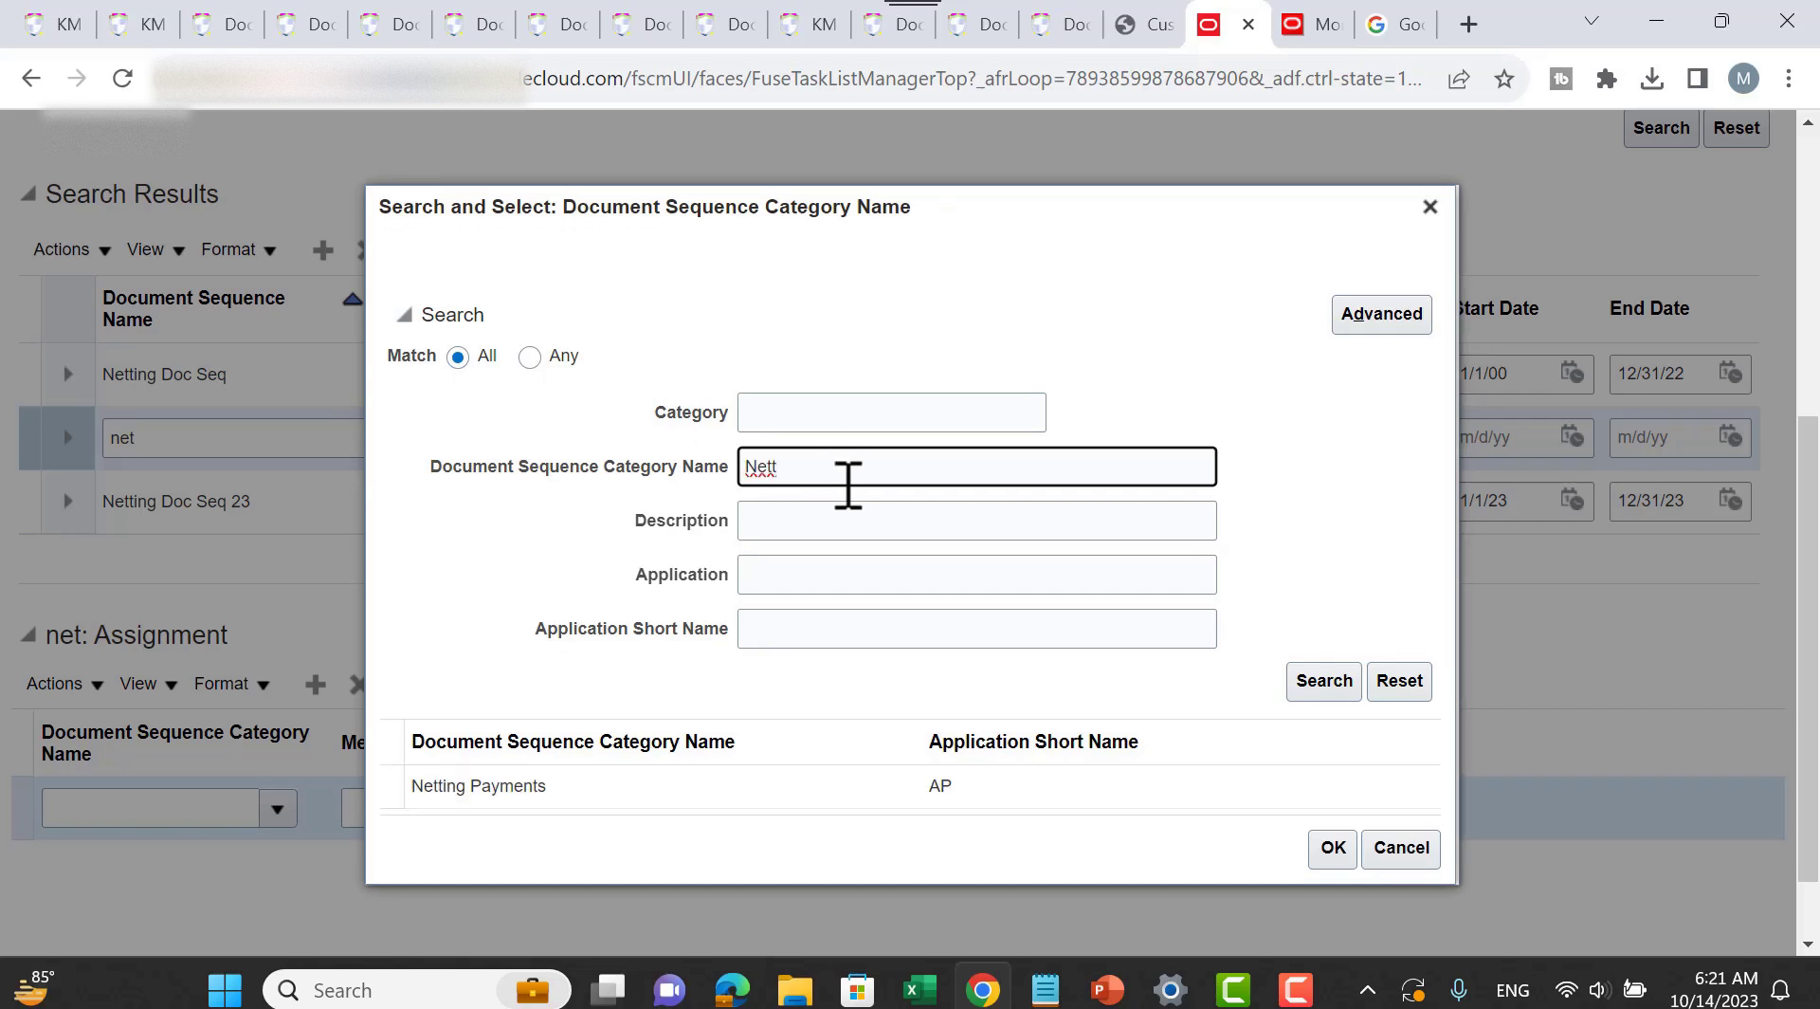
click(558, 785)
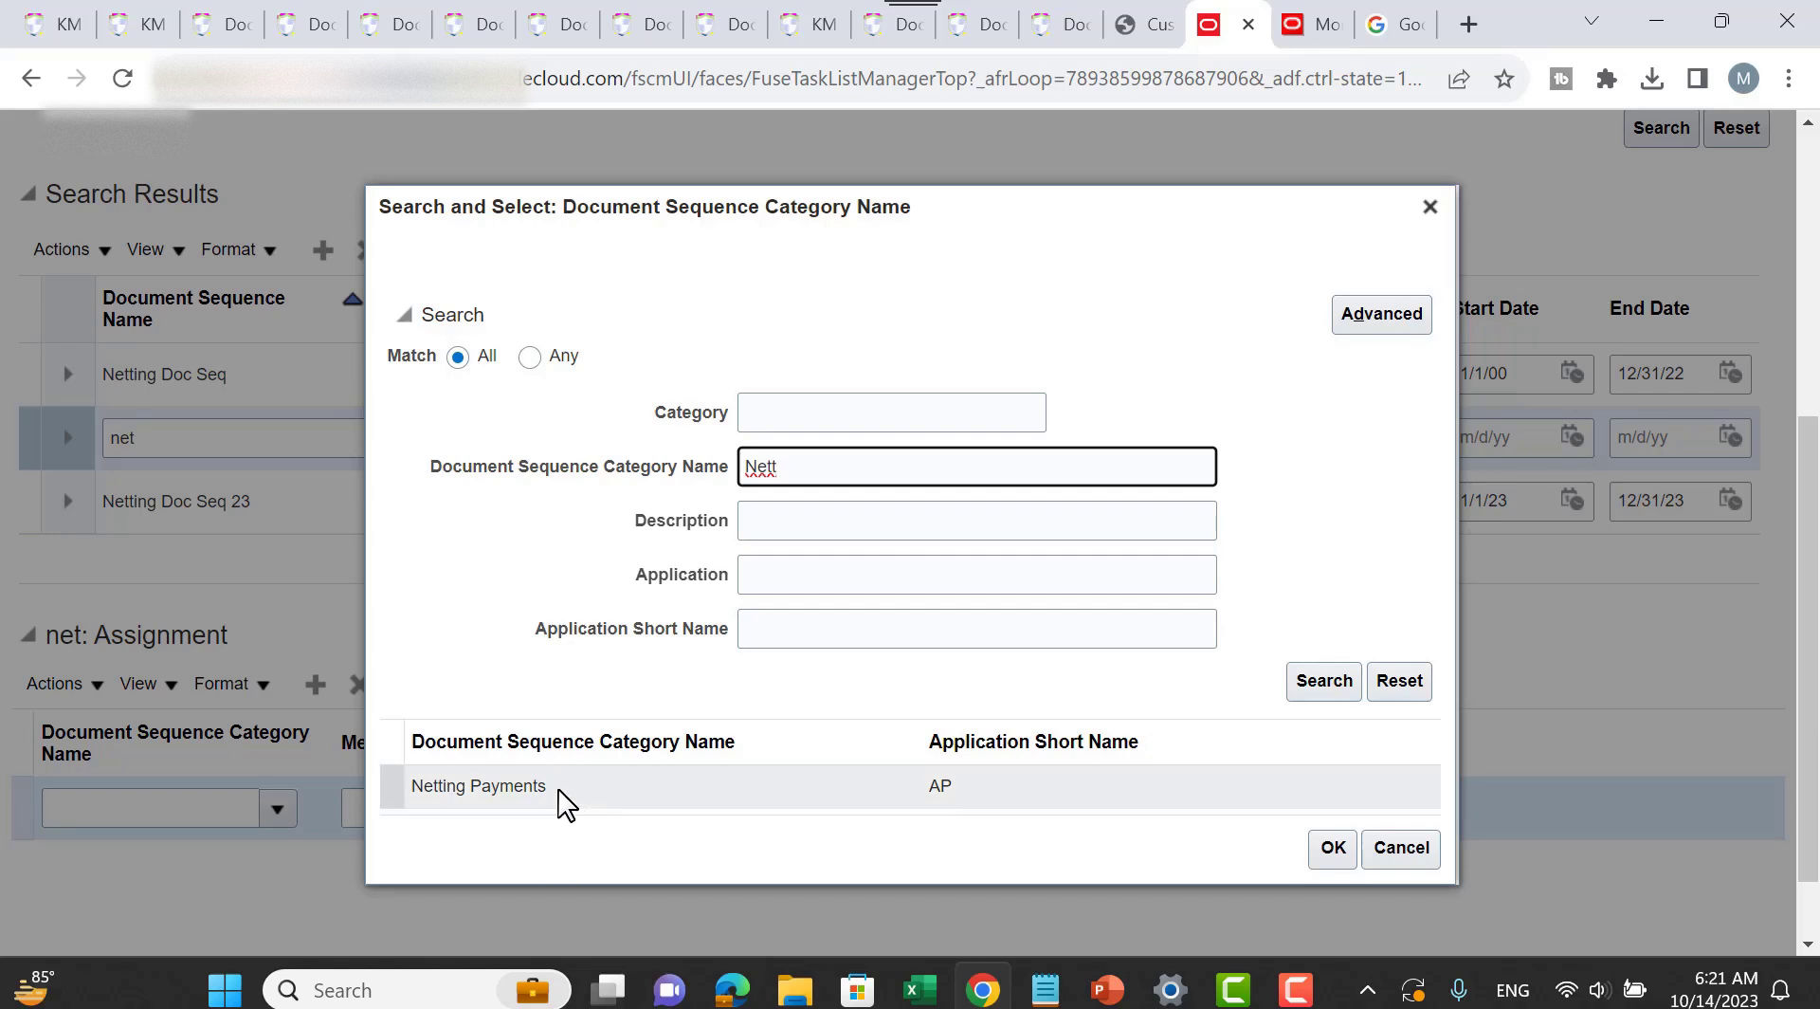
click(1429, 207)
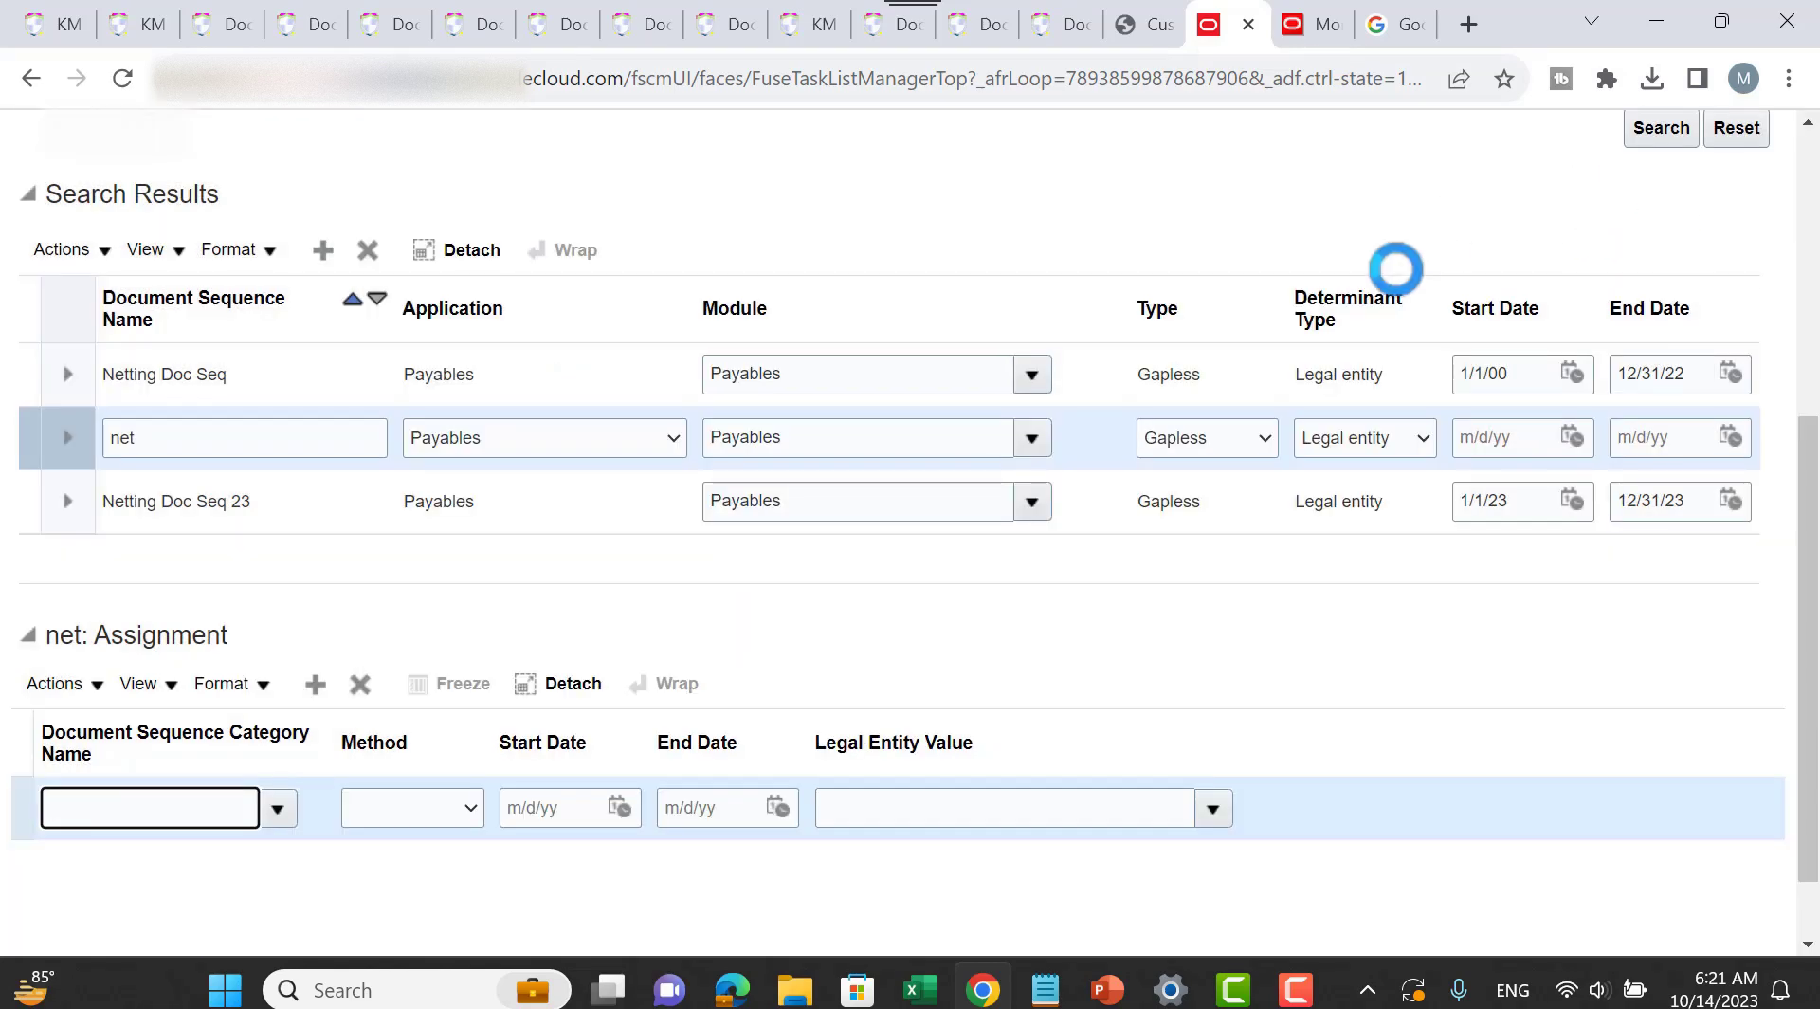
scroll(1390, 301, up, 5)
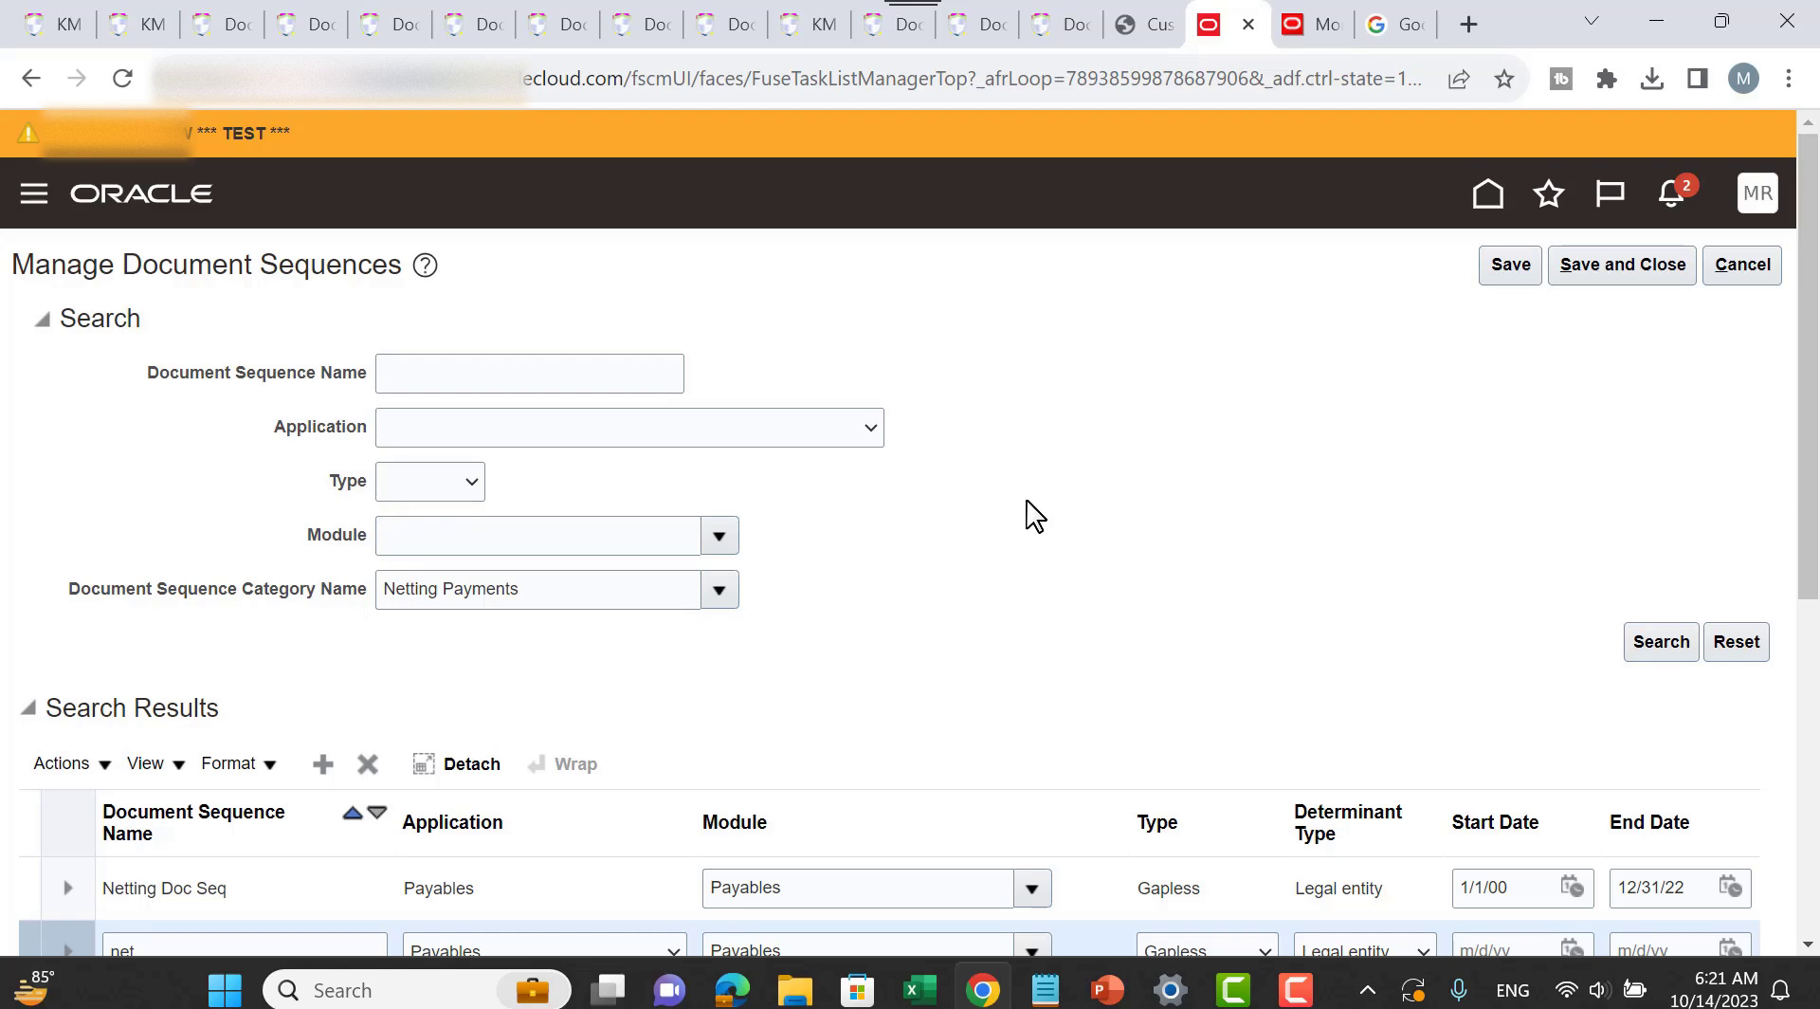
scroll(910, 484, down, 5)
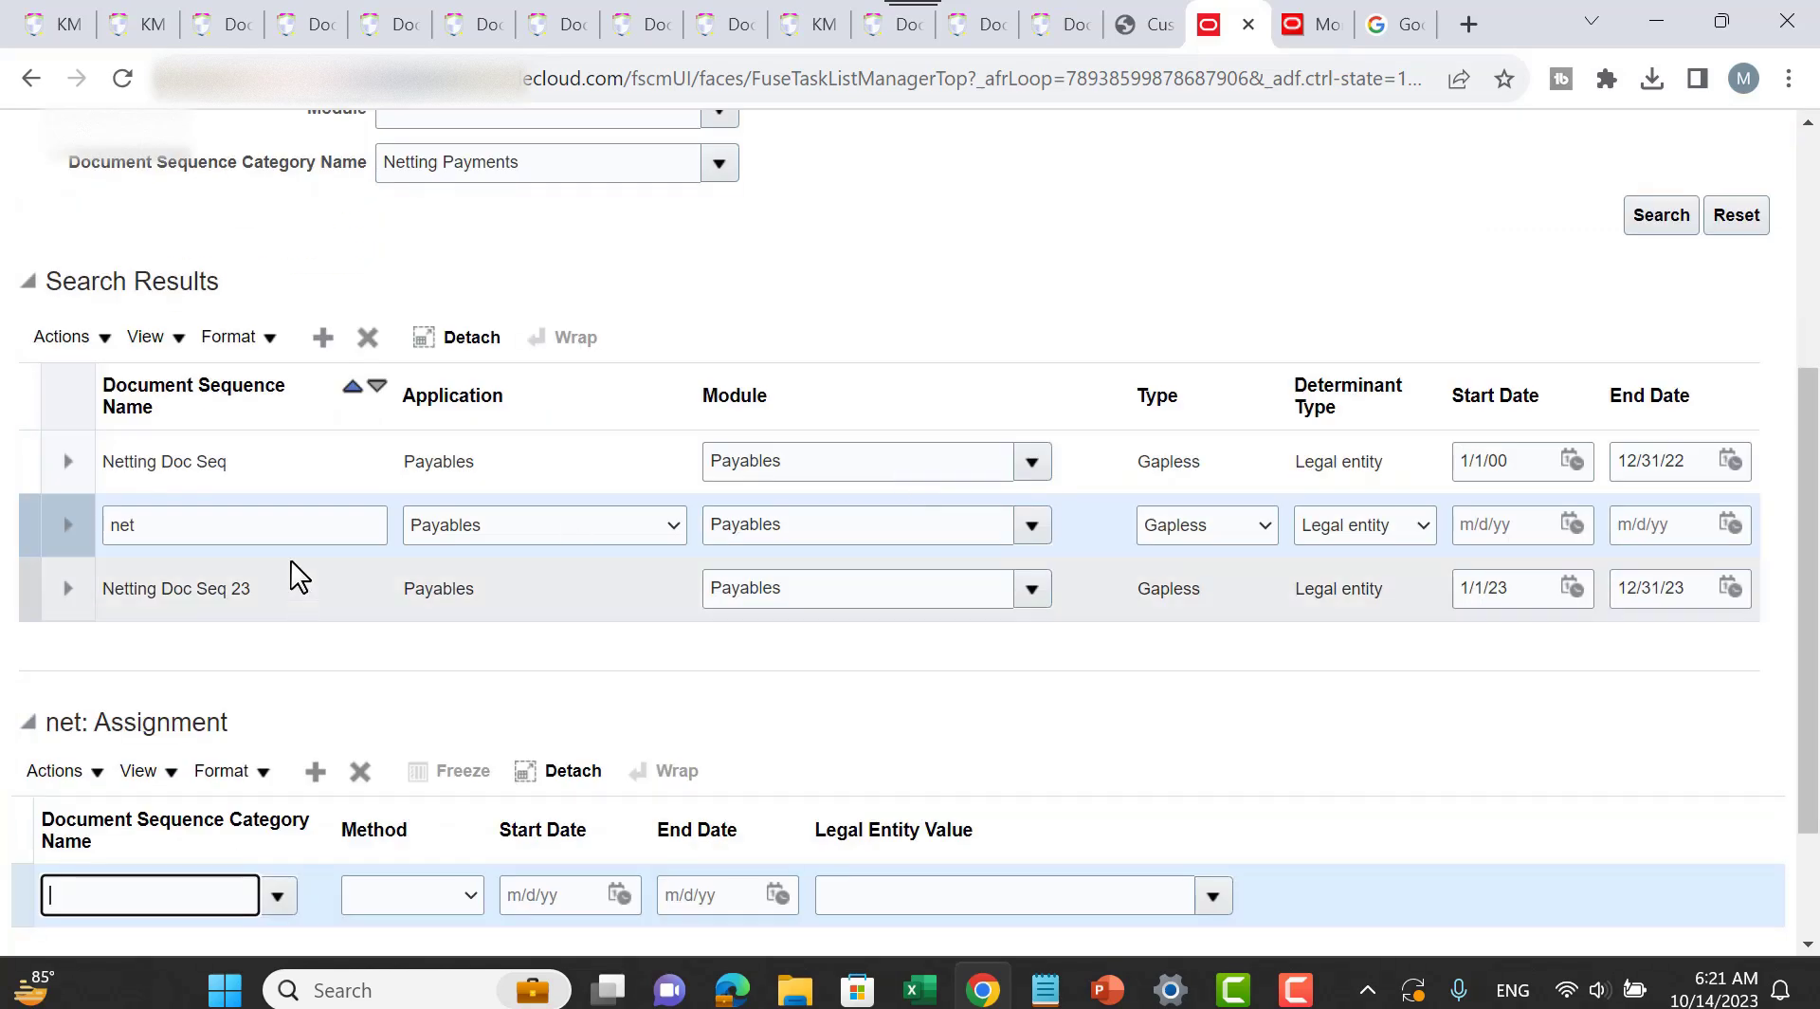
scroll(969, 568, down, 2)
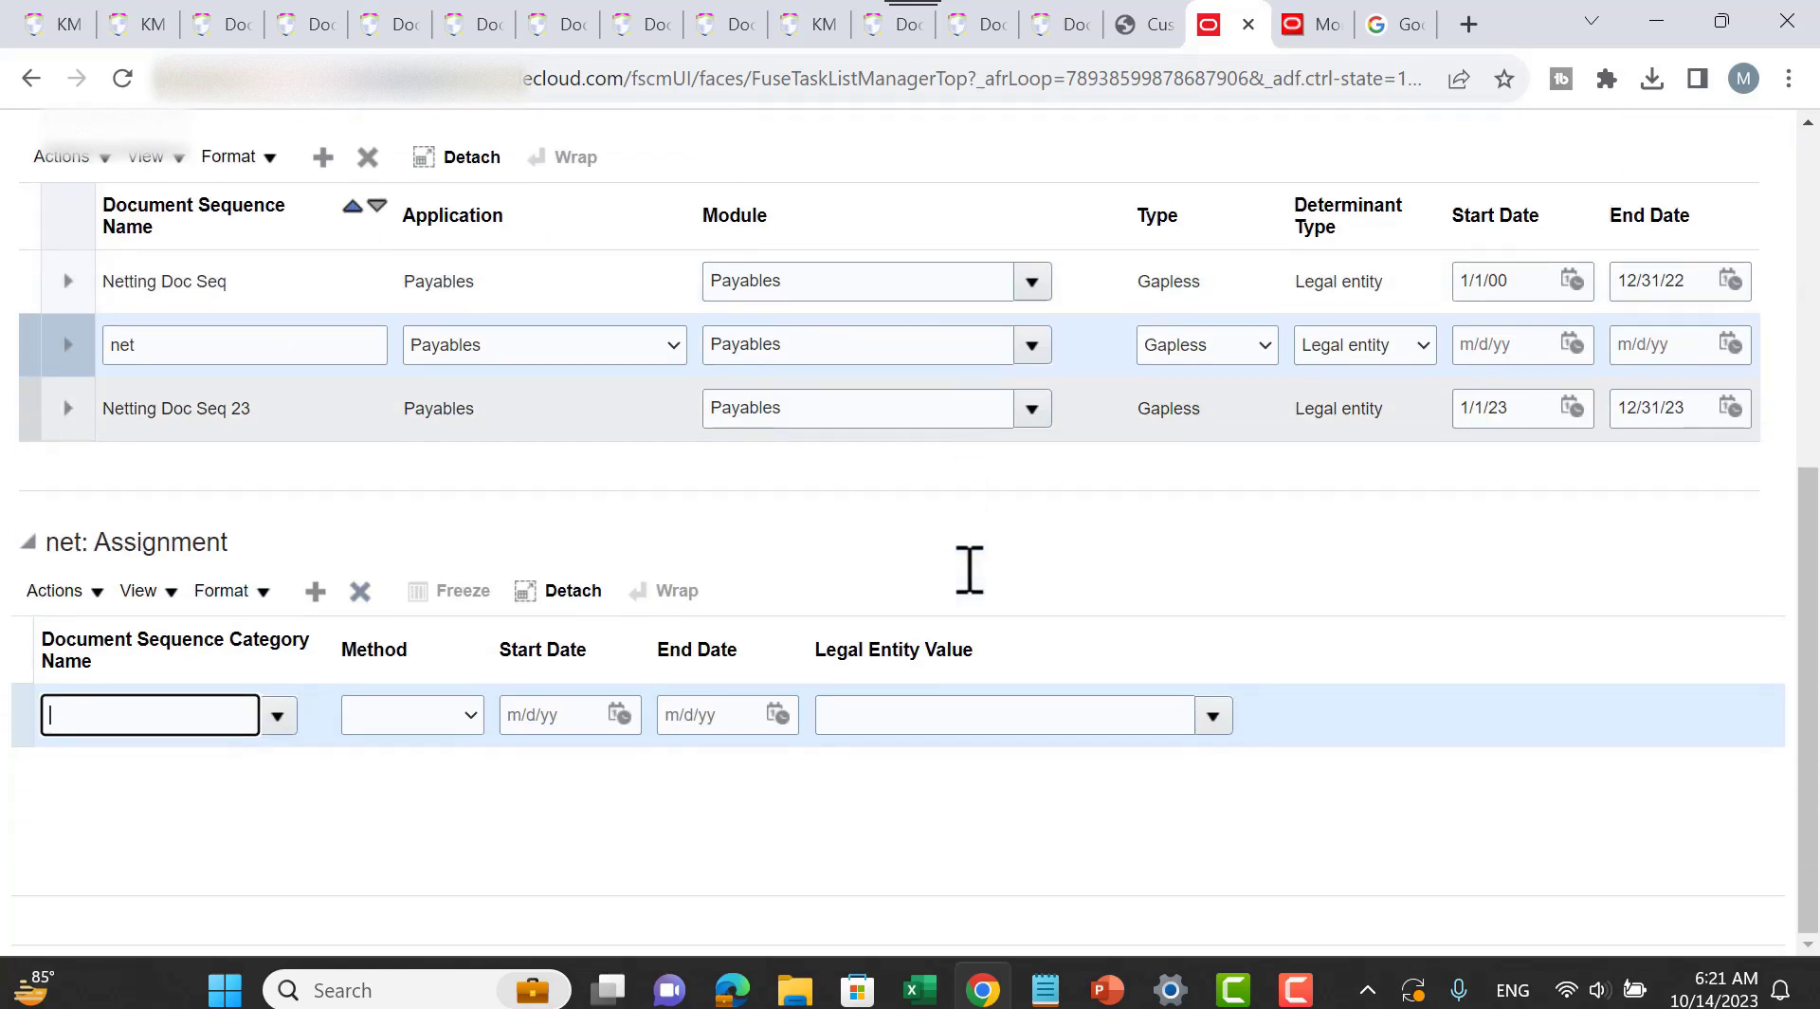
scroll(1517, 484, up, 7)
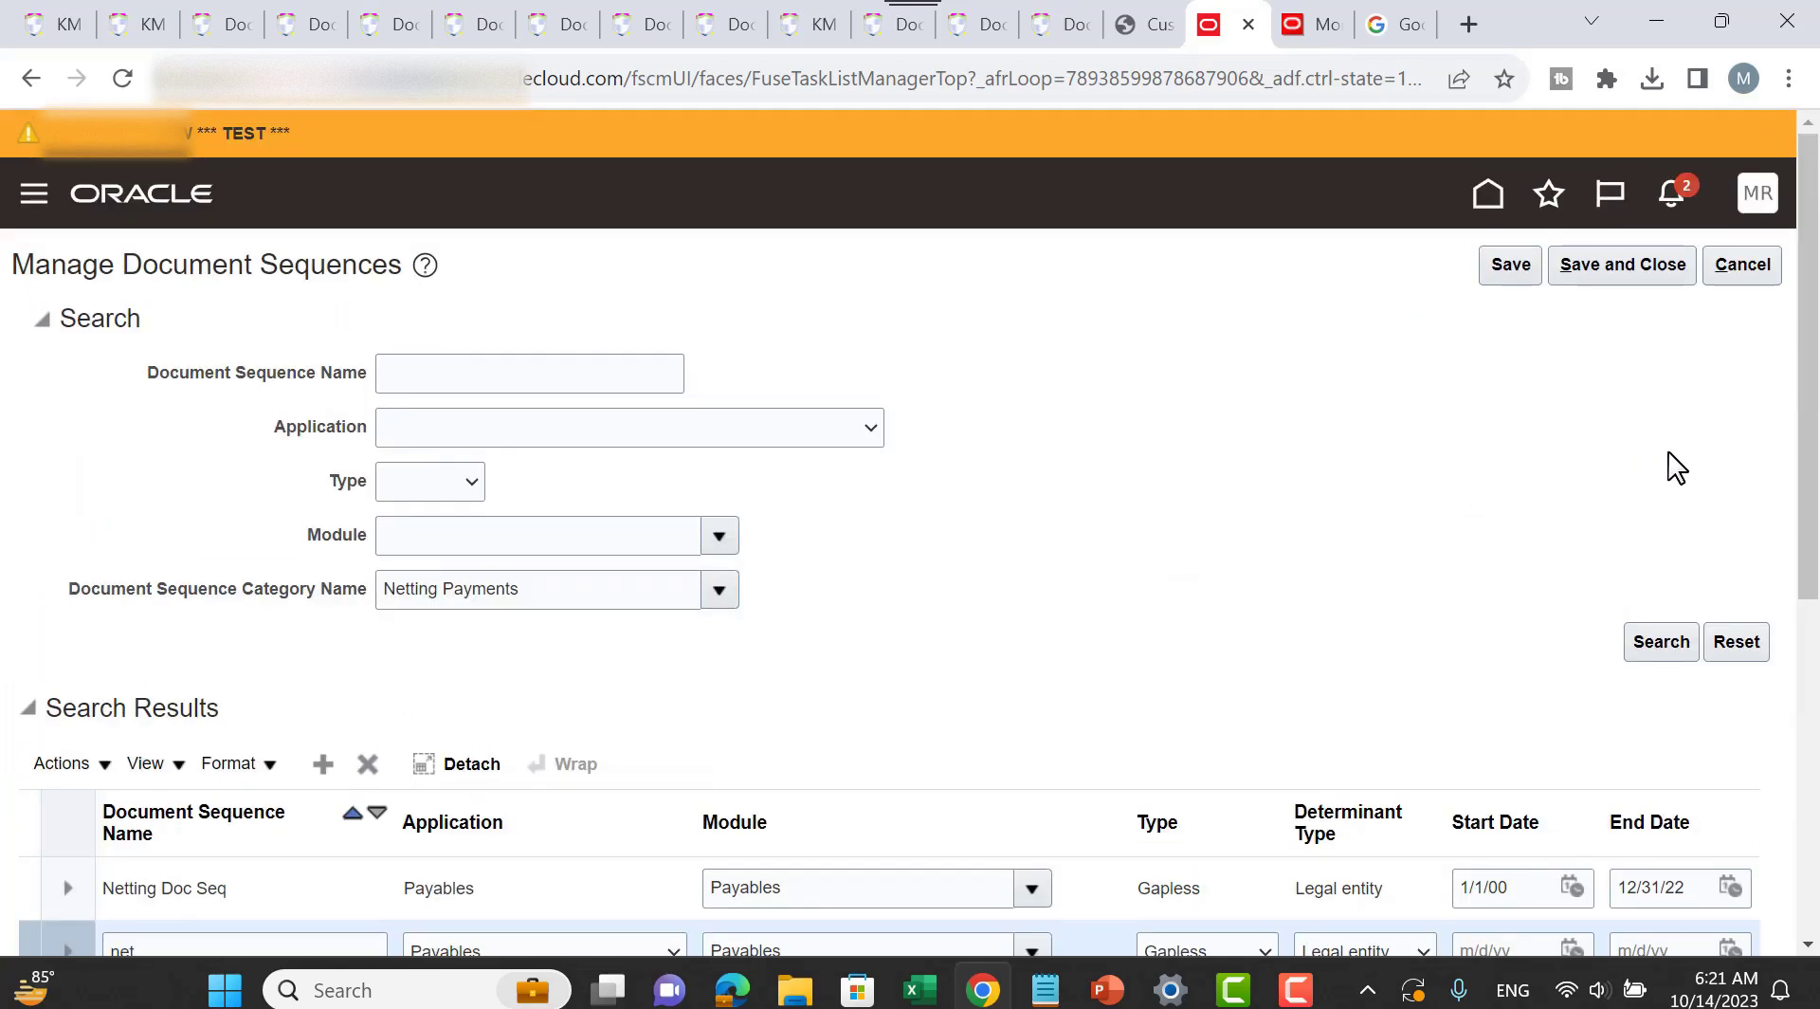
Step: Leave document sequences unsaved, open Manage Document Sequence Categories, and clear the Module filter
click(1739, 269)
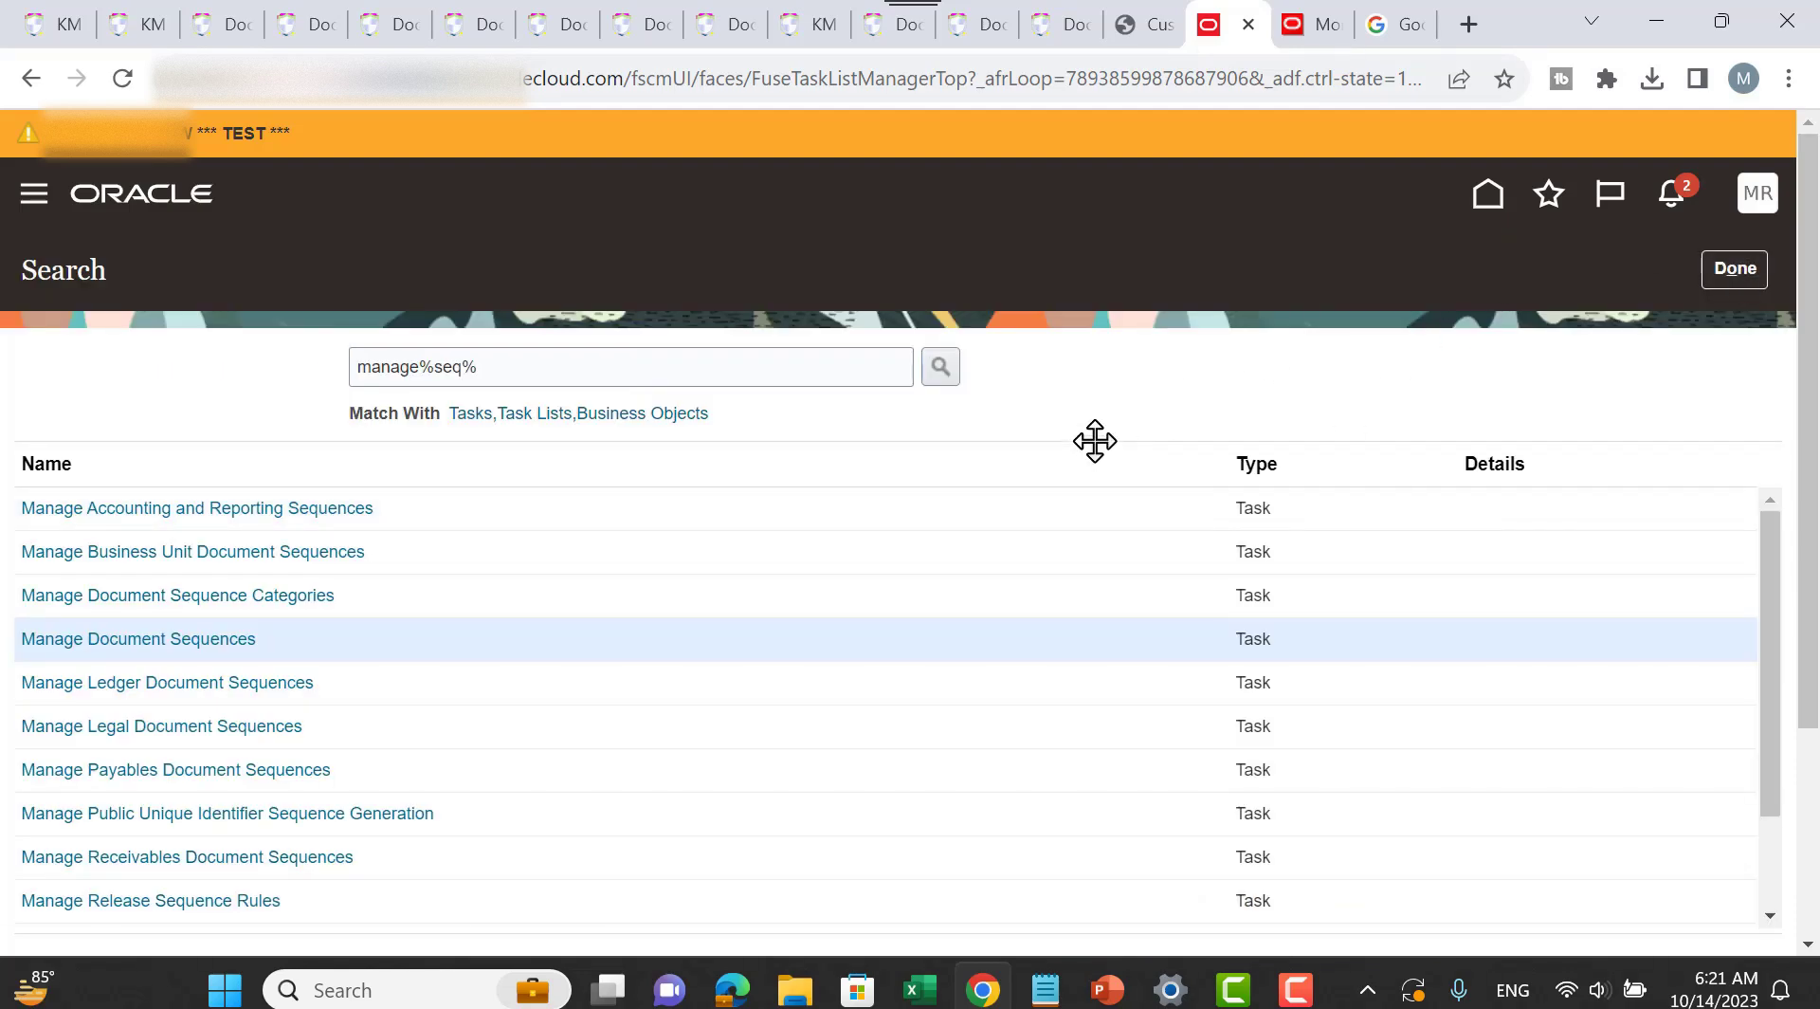
click(275, 595)
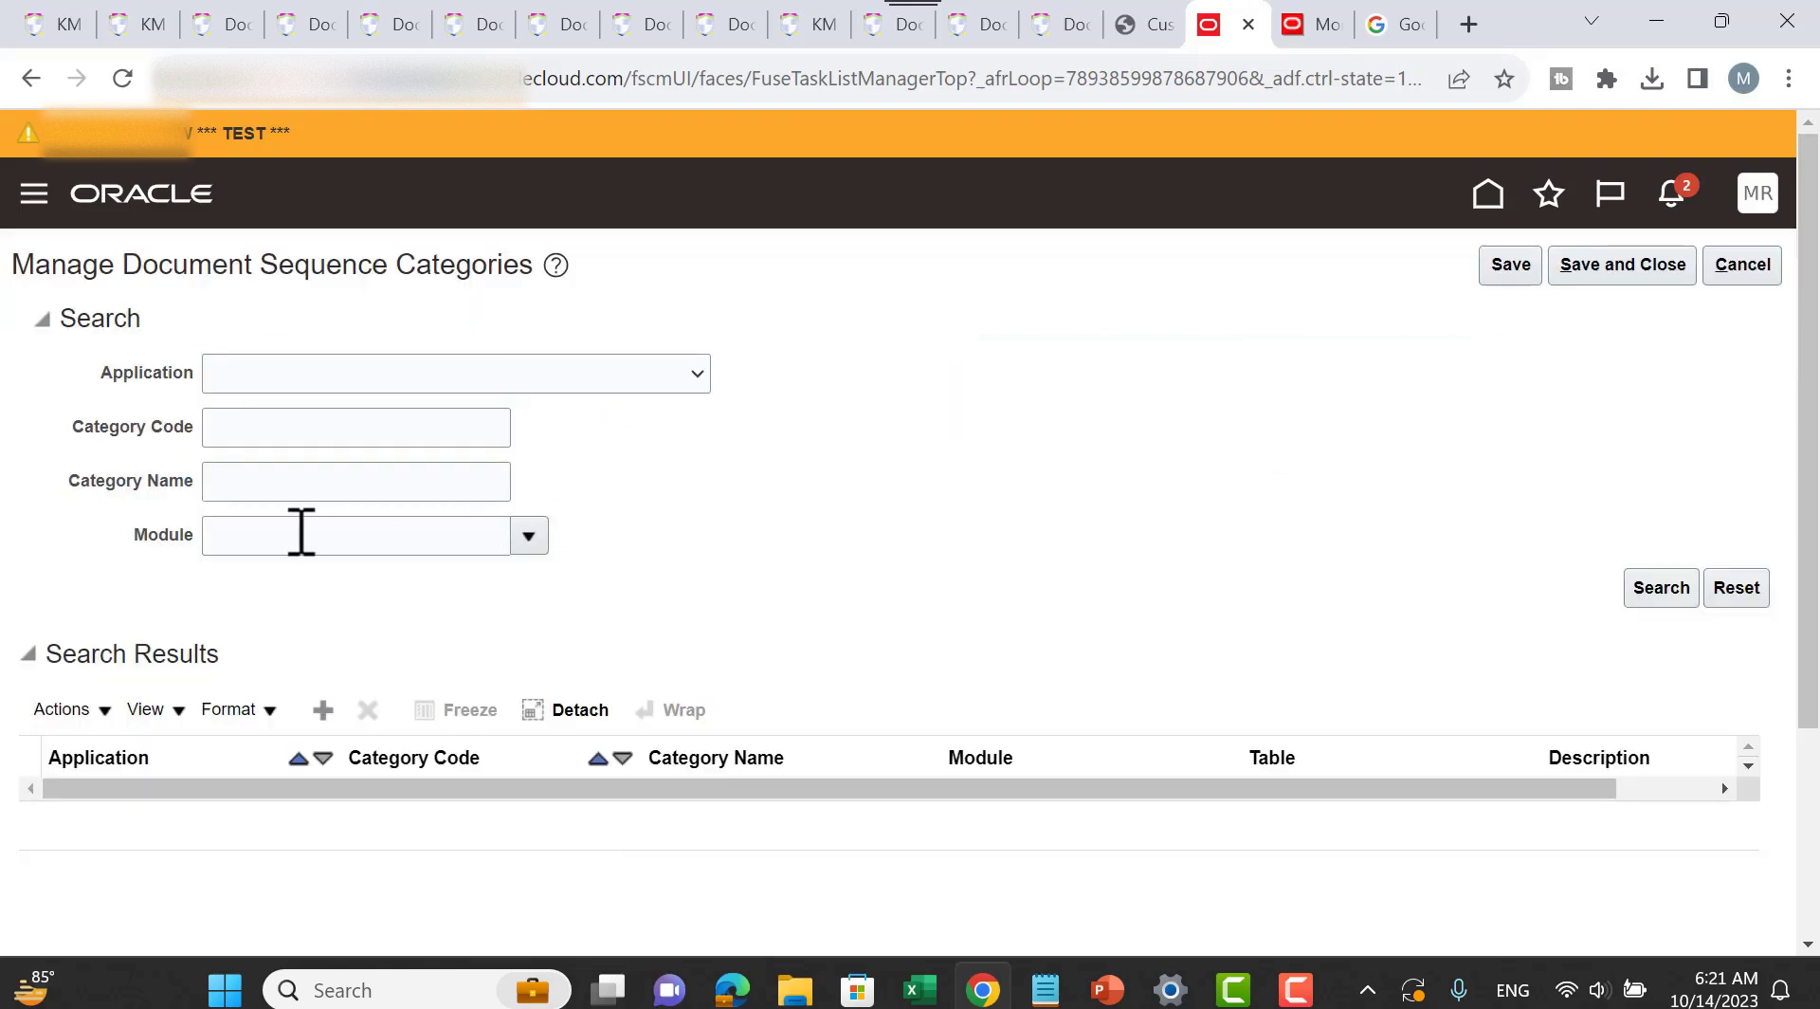
click(297, 538)
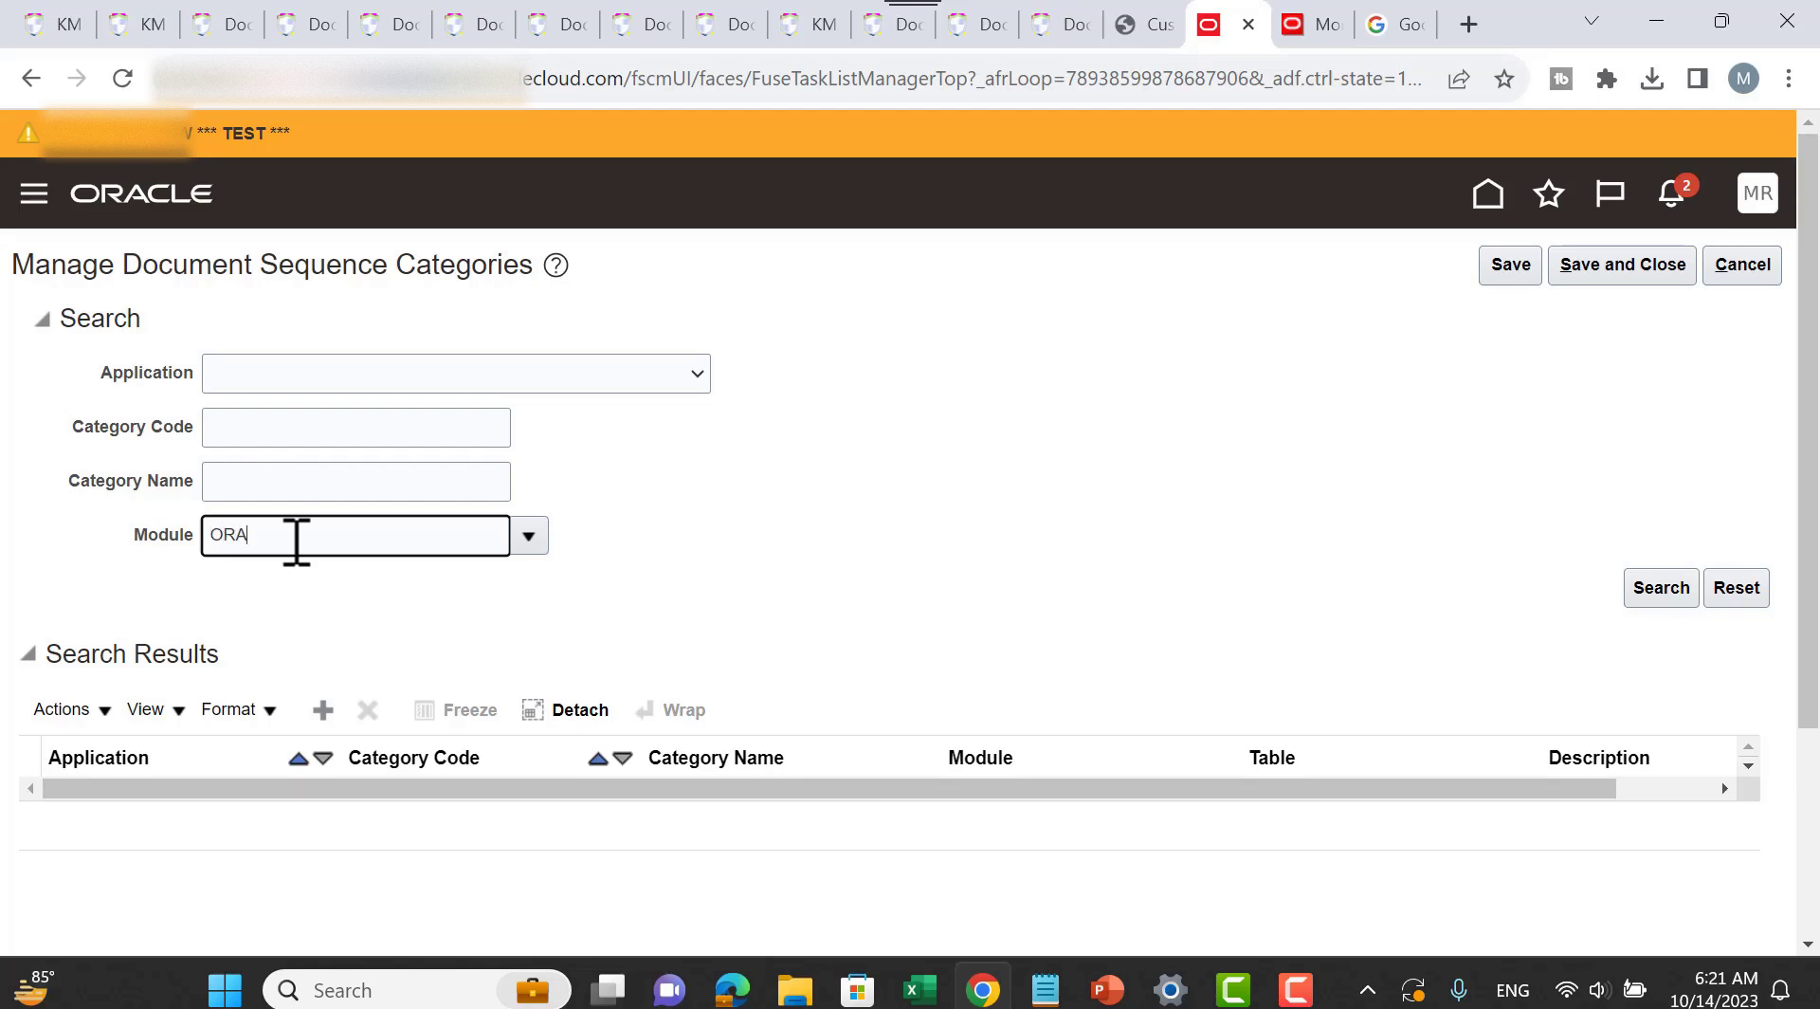
click(768, 424)
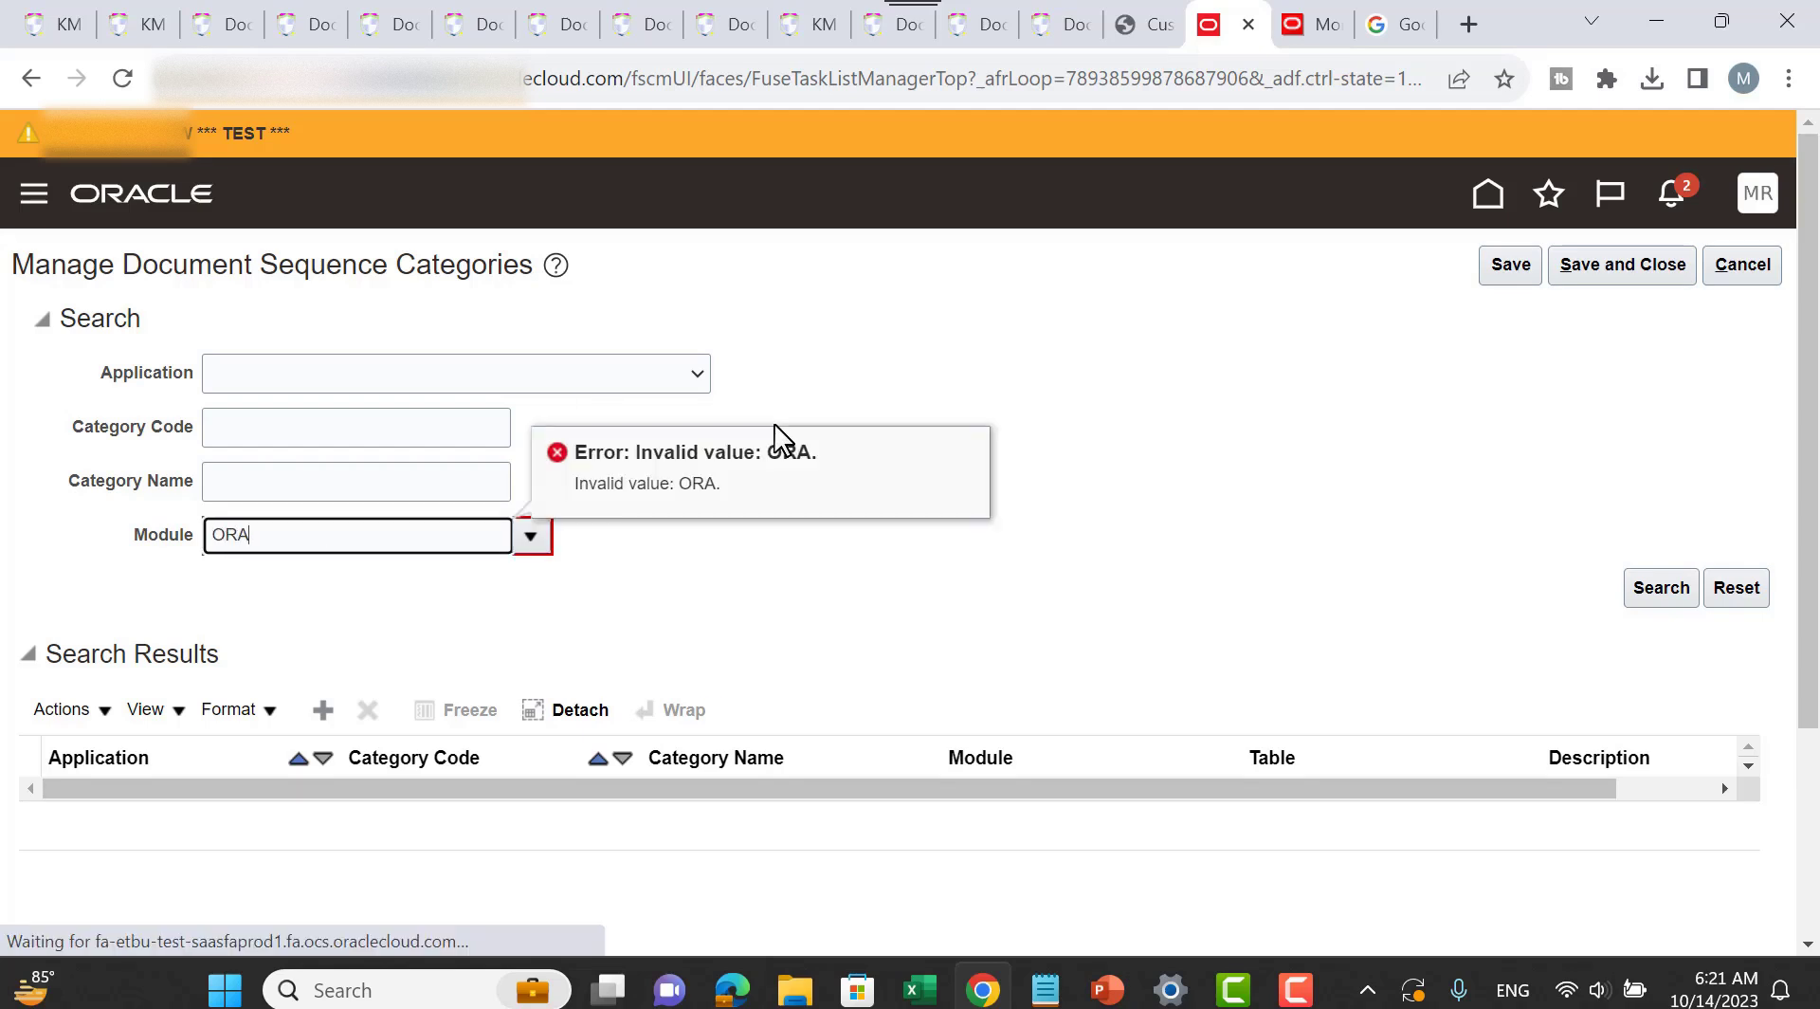
click(531, 538)
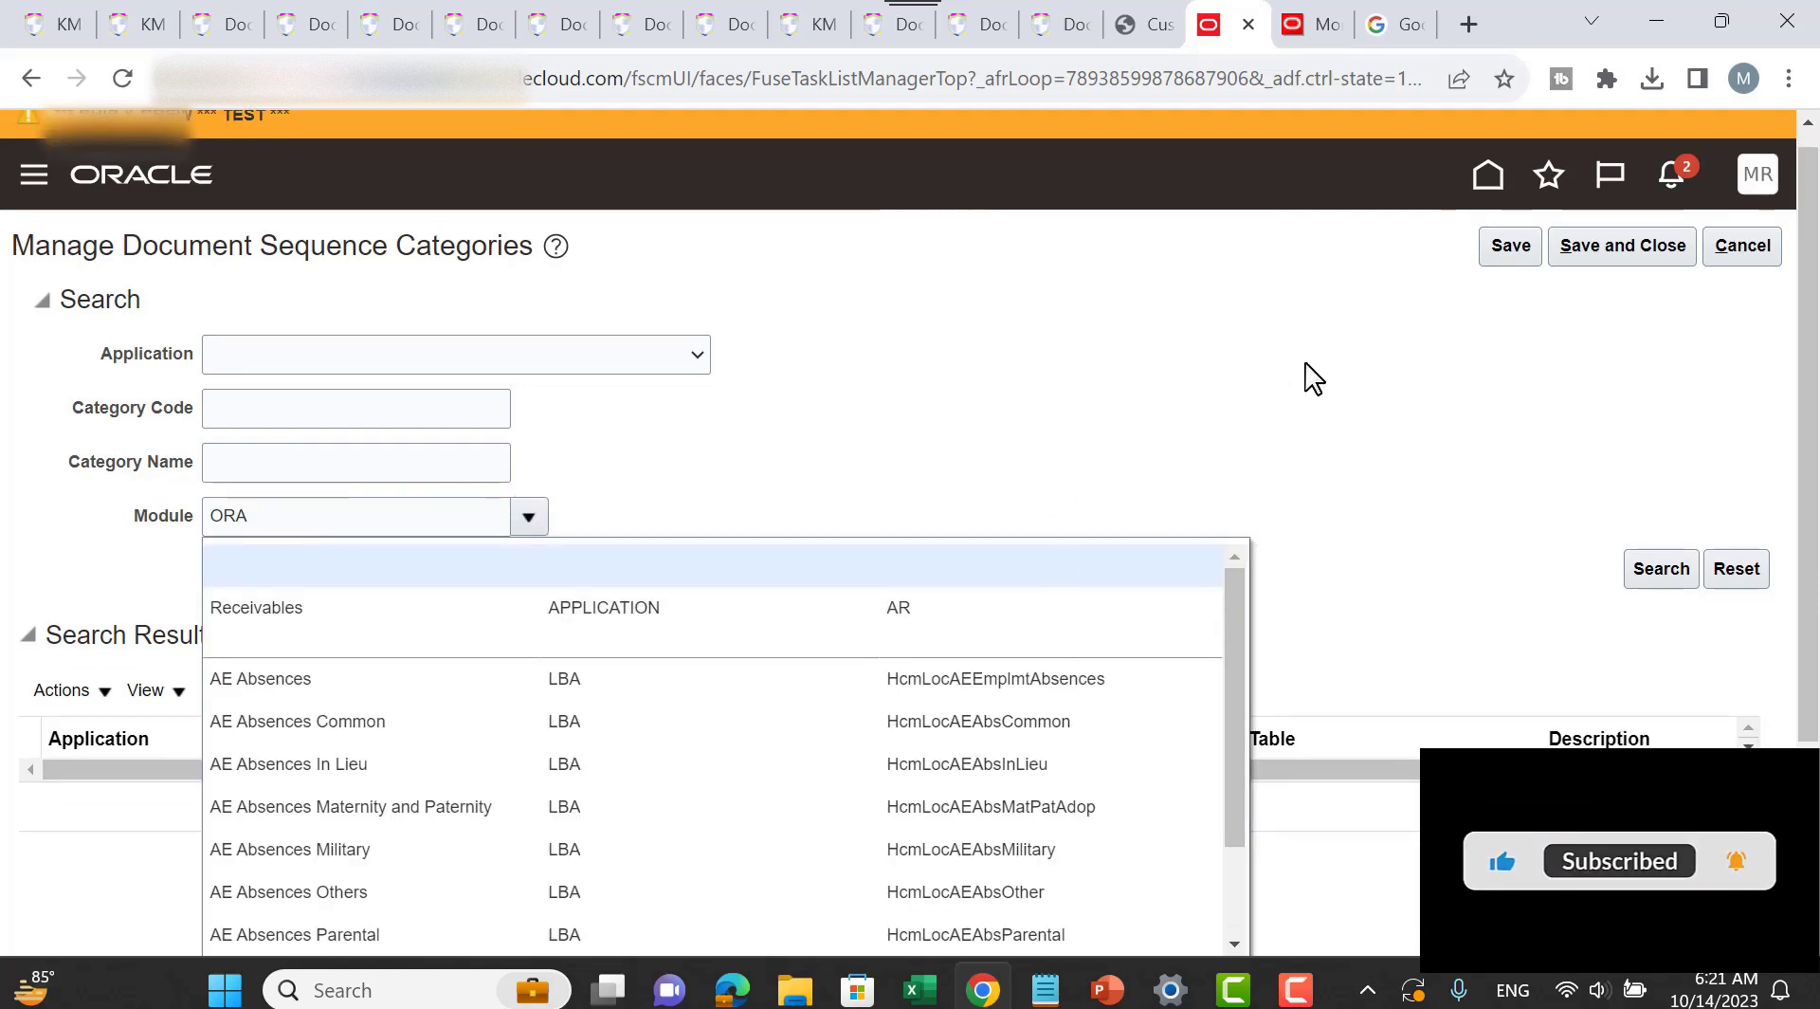
scroll(1318, 378, down, 2)
click(500, 427)
double_click(358, 373)
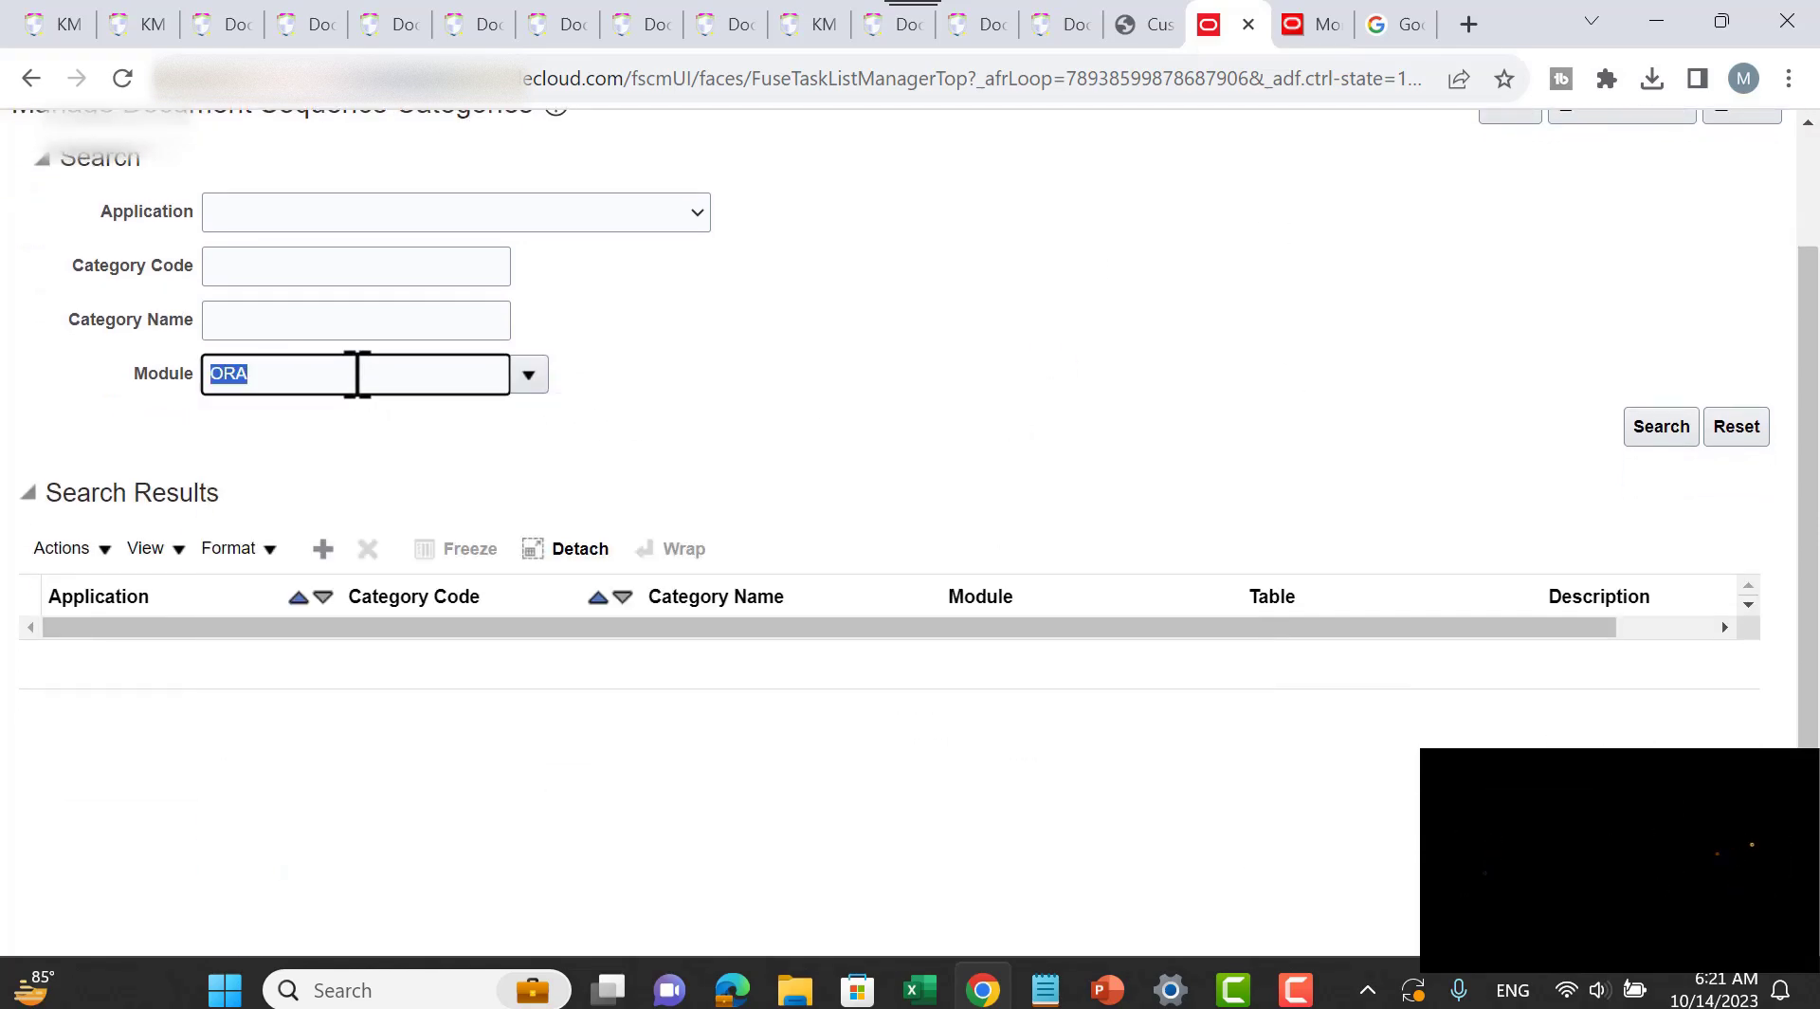
key(BackSpace)
Step: Search categories named ORA% to list ORA_AP/AR Netting and ORA_Lockbox, then close the page
click(287, 322)
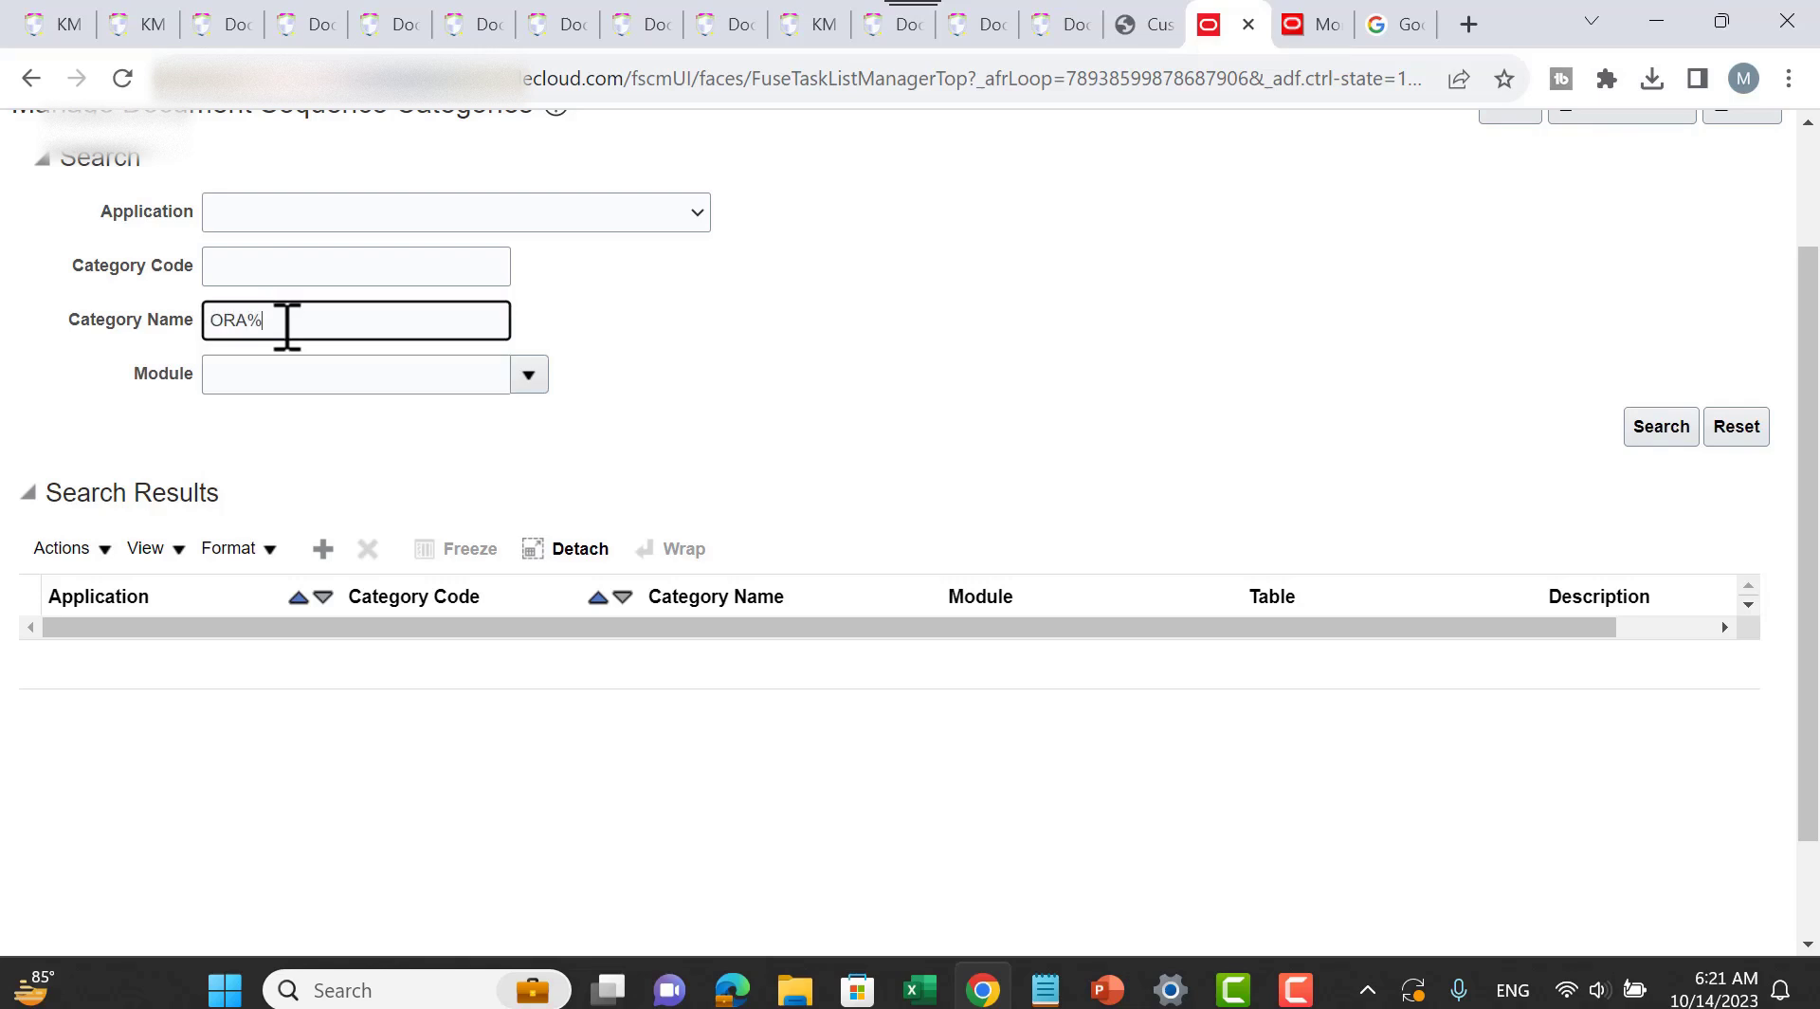
key(Return)
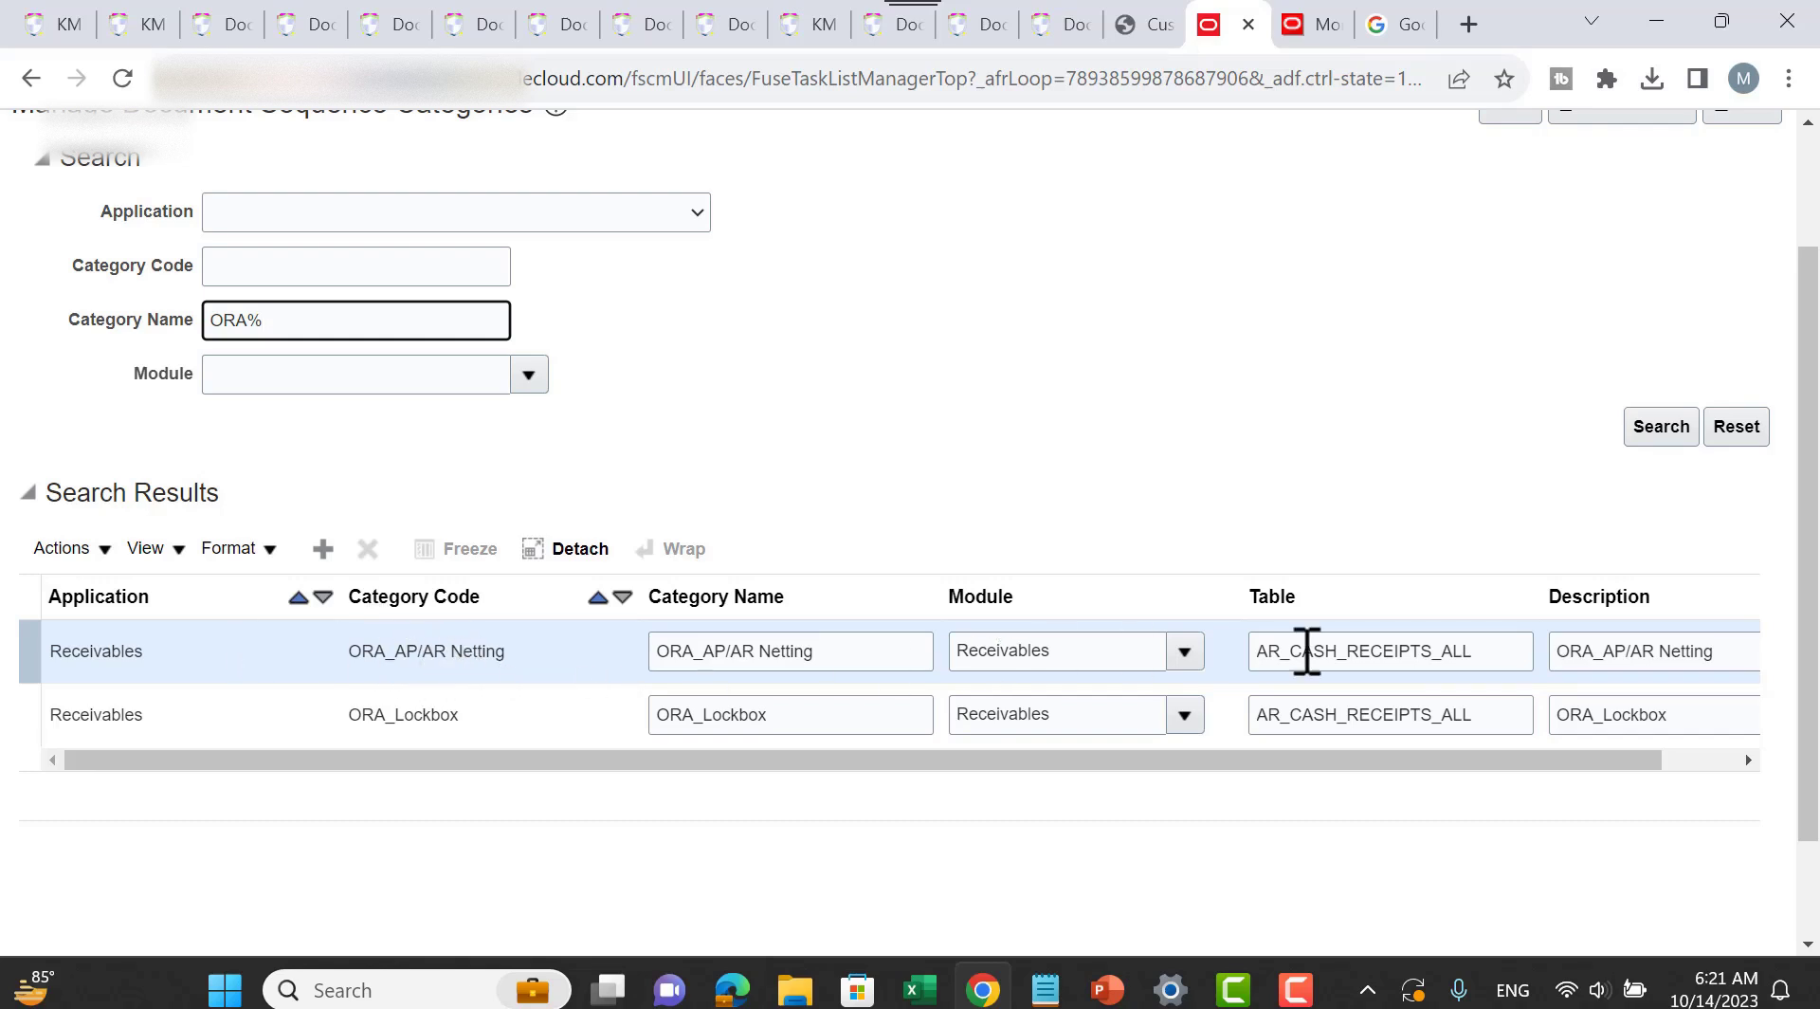
drag(1135, 768, 930, 772)
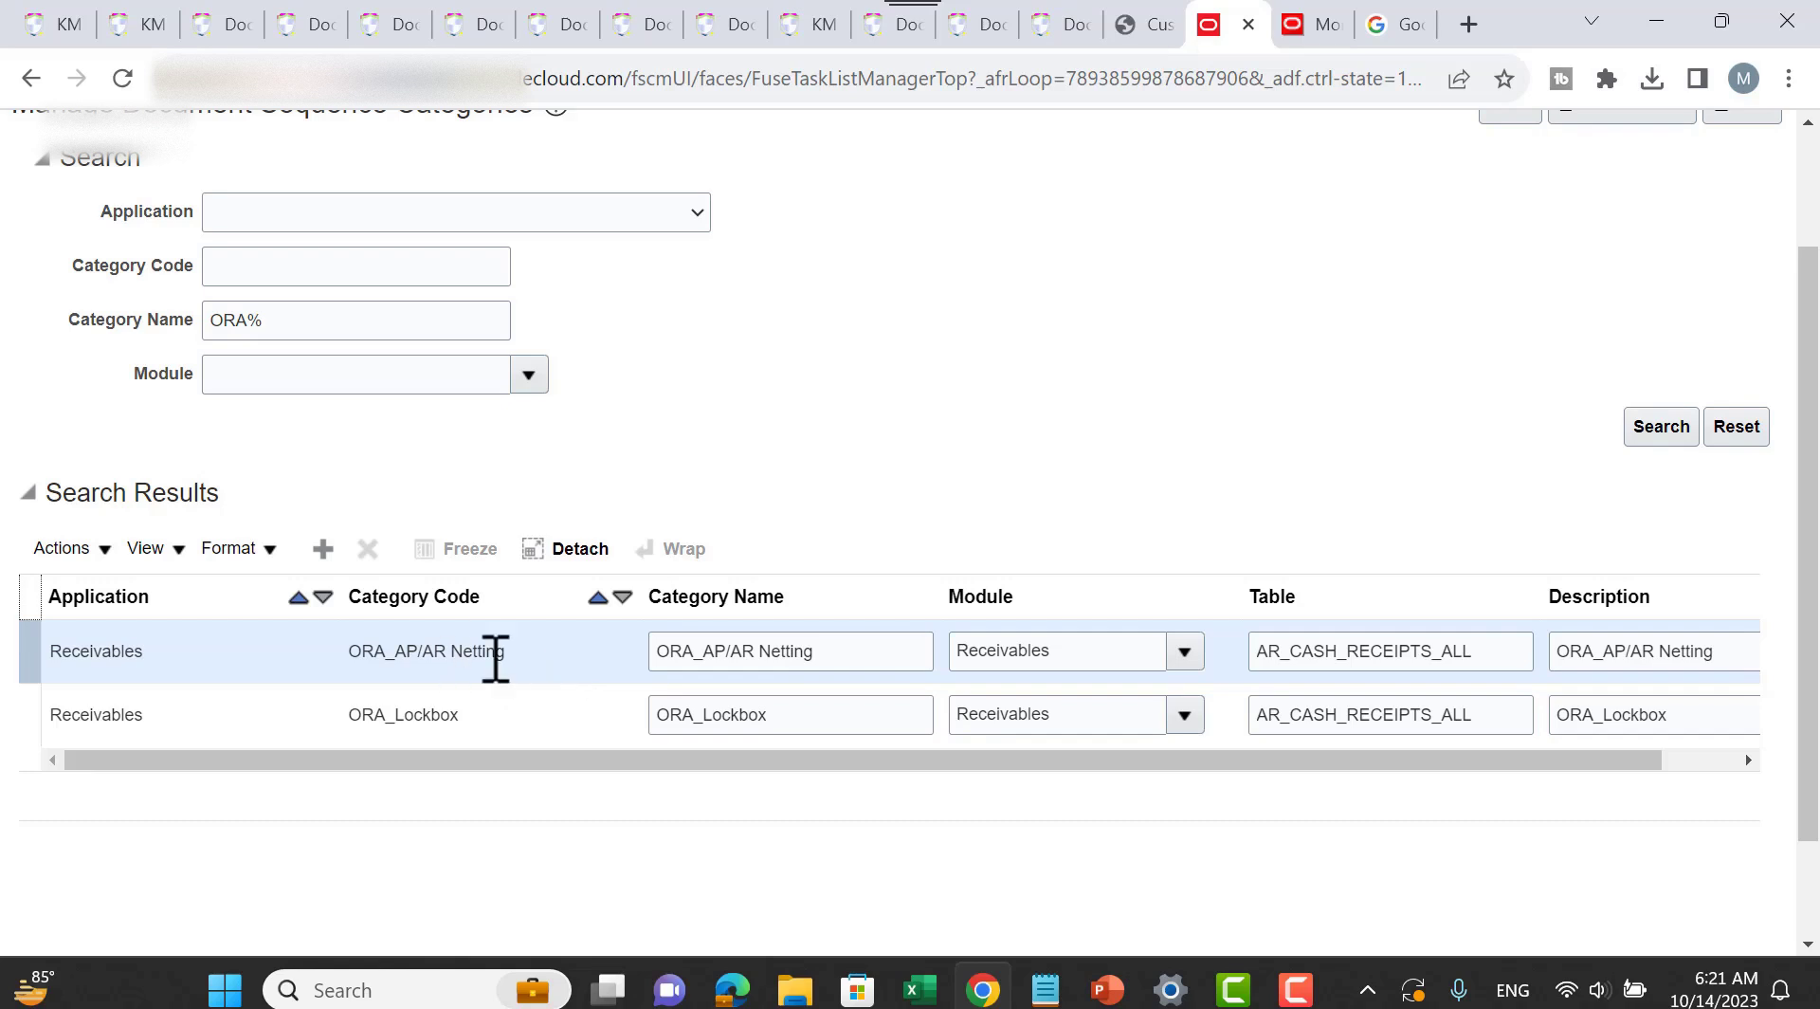
triple_click(439, 650)
key(ctrl+c)
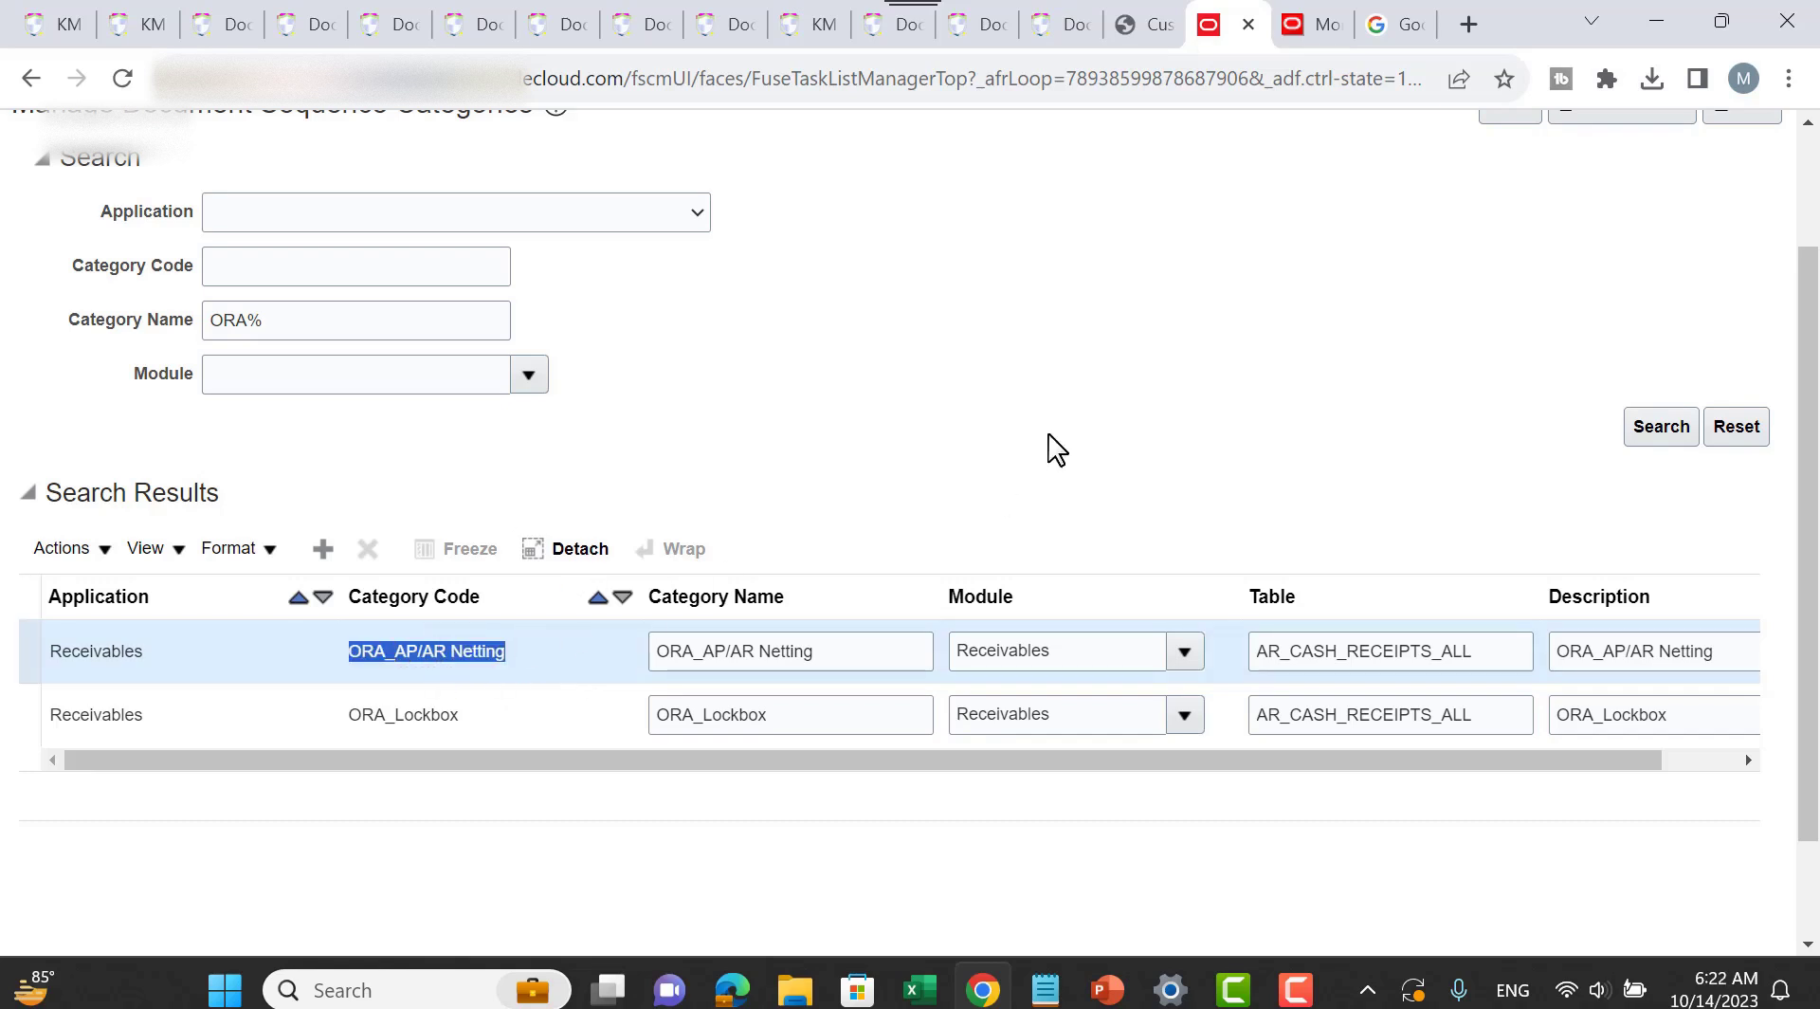
scroll(1048, 447, up, 2)
click(1725, 268)
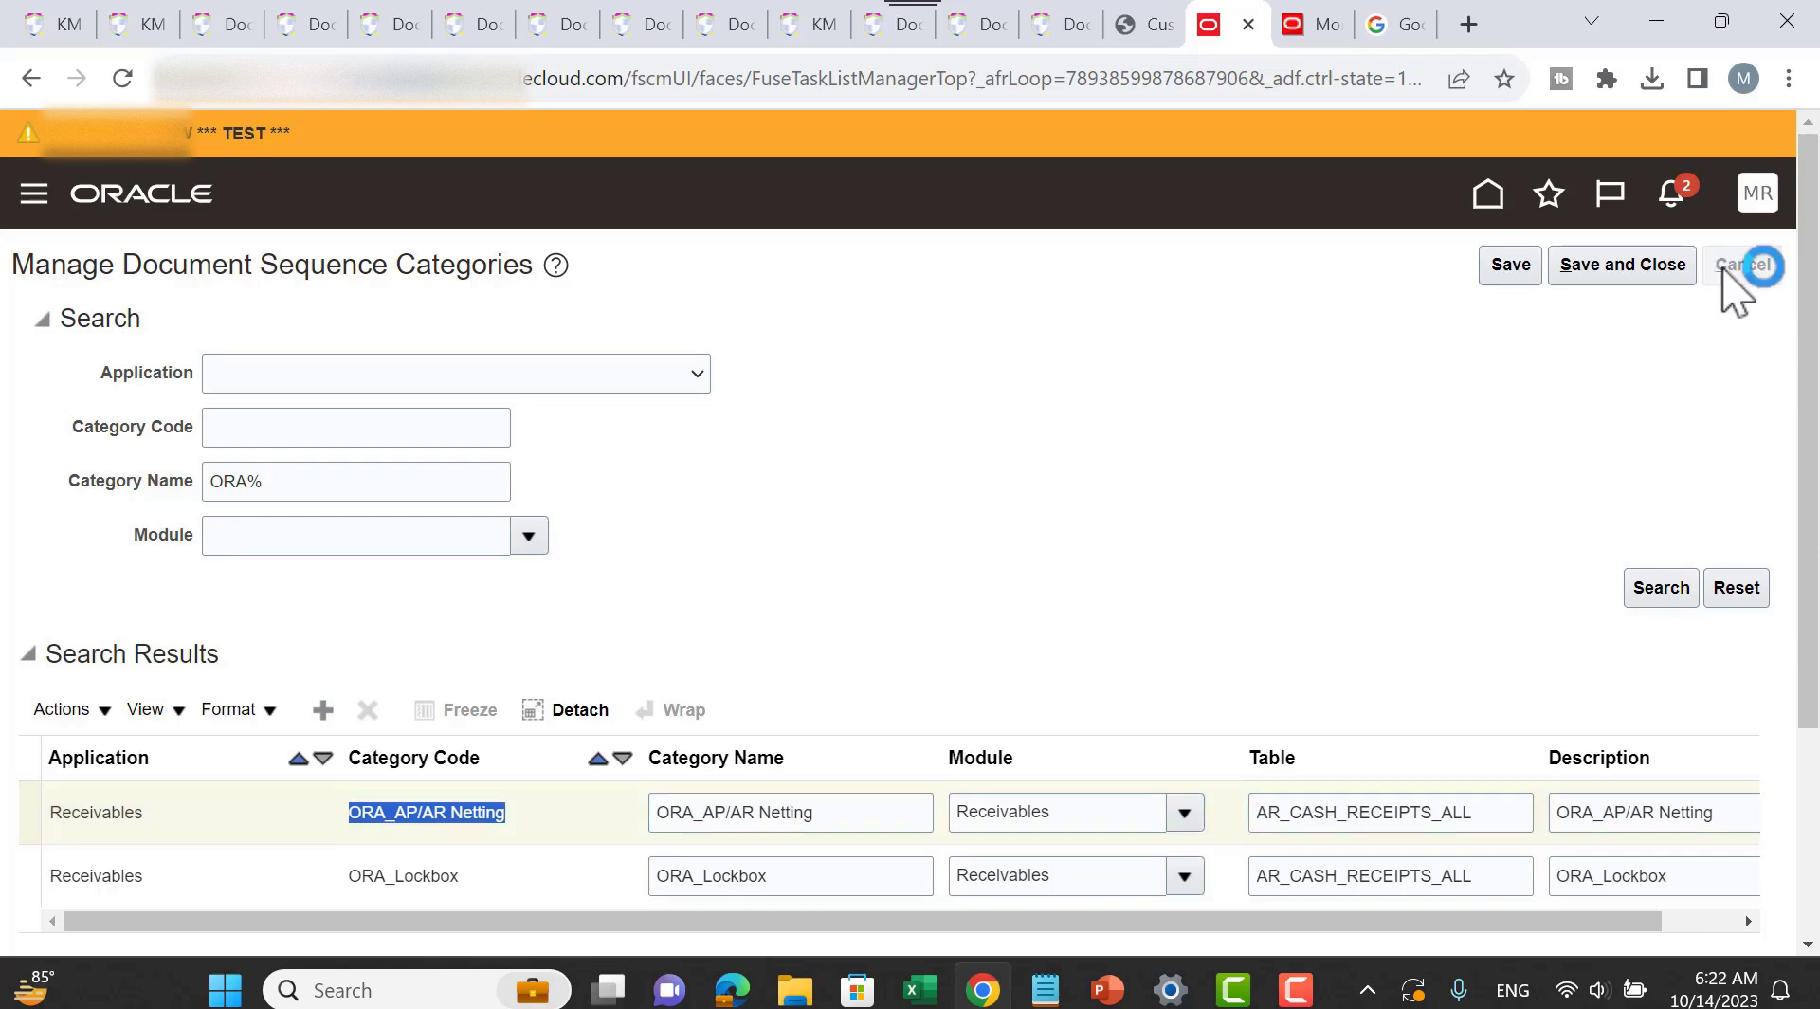
Step: Search document sequences by category ORA_AP/AR Netting, review the gapless ap ar nett assignment, then switch to PowerPoint
click(105, 645)
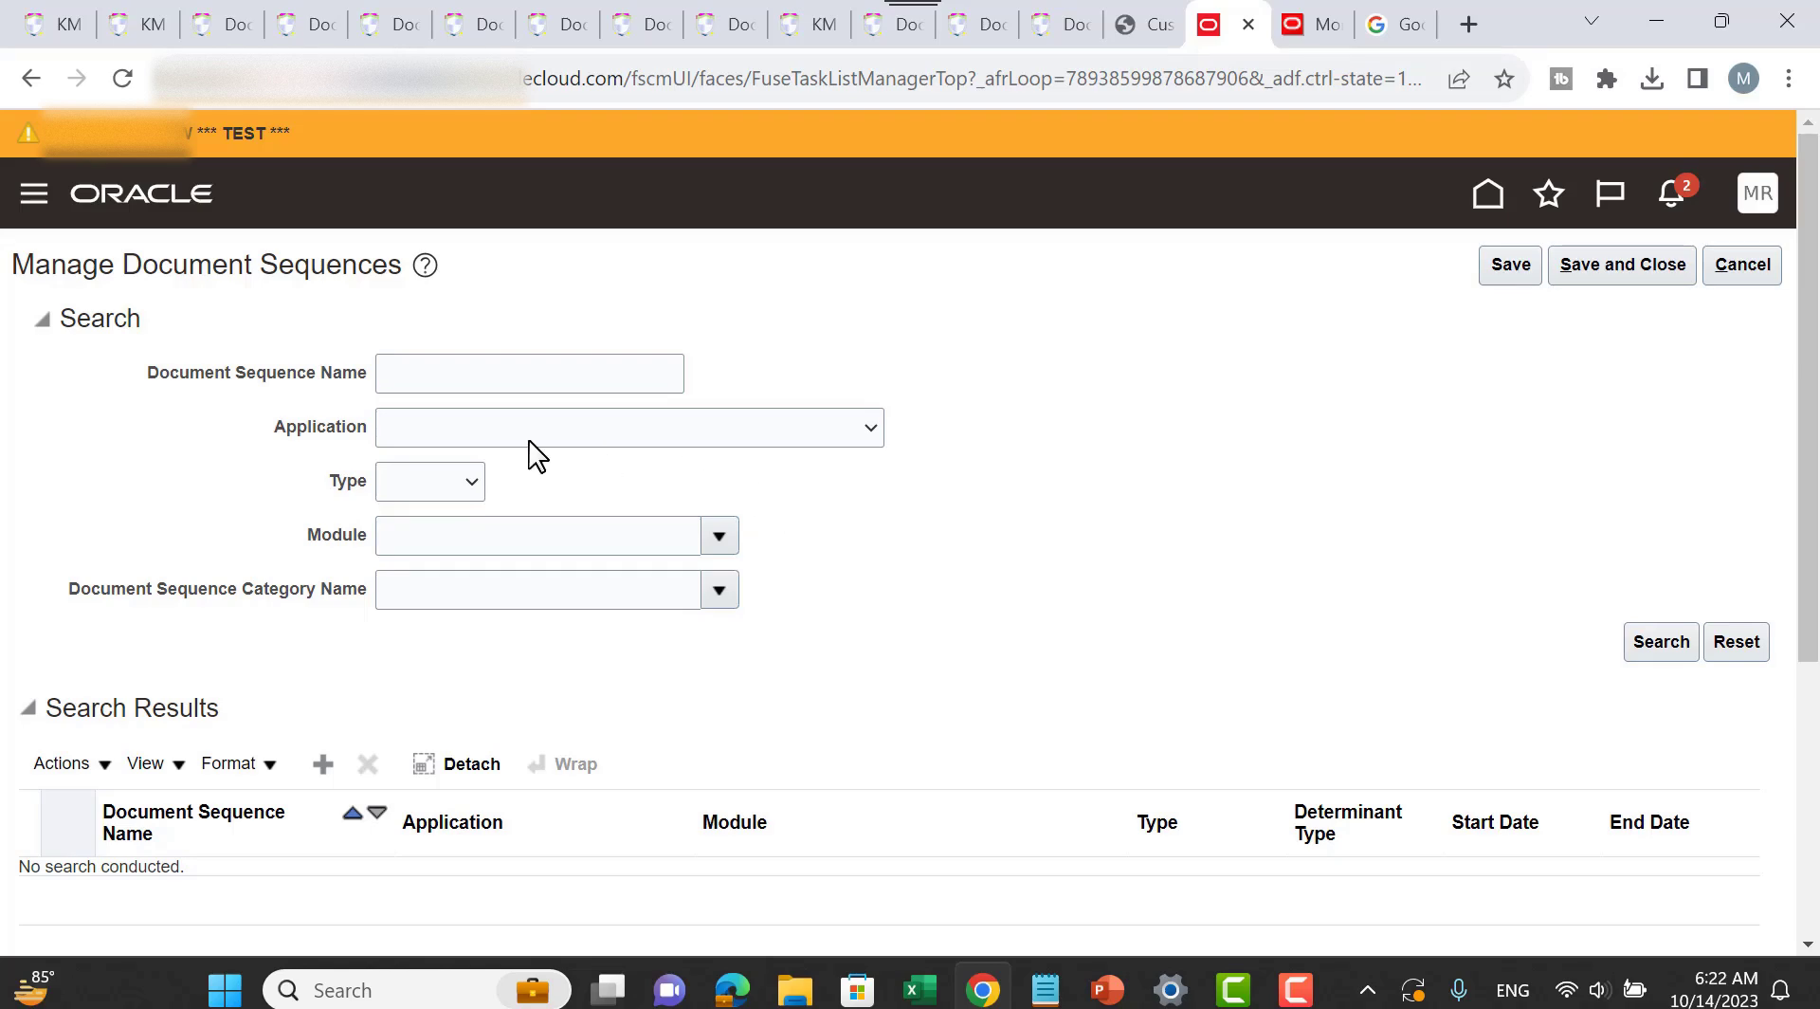
click(430, 590)
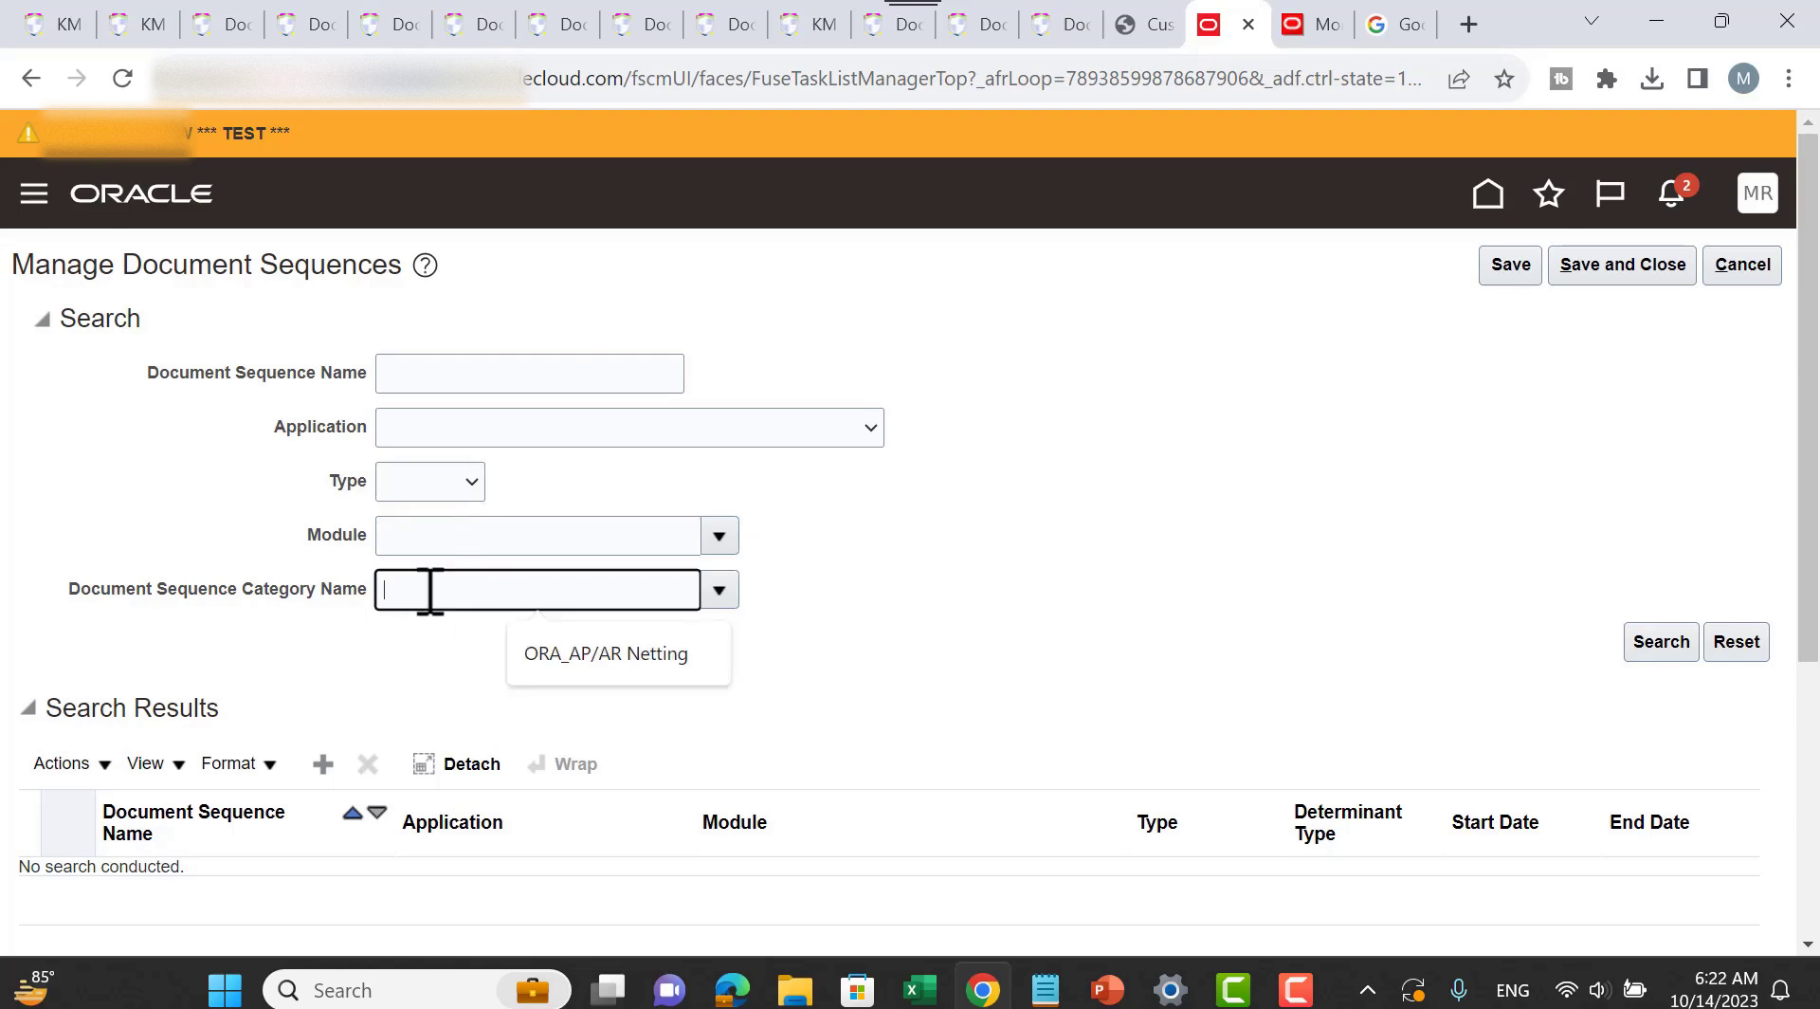
key(ctrl+v)
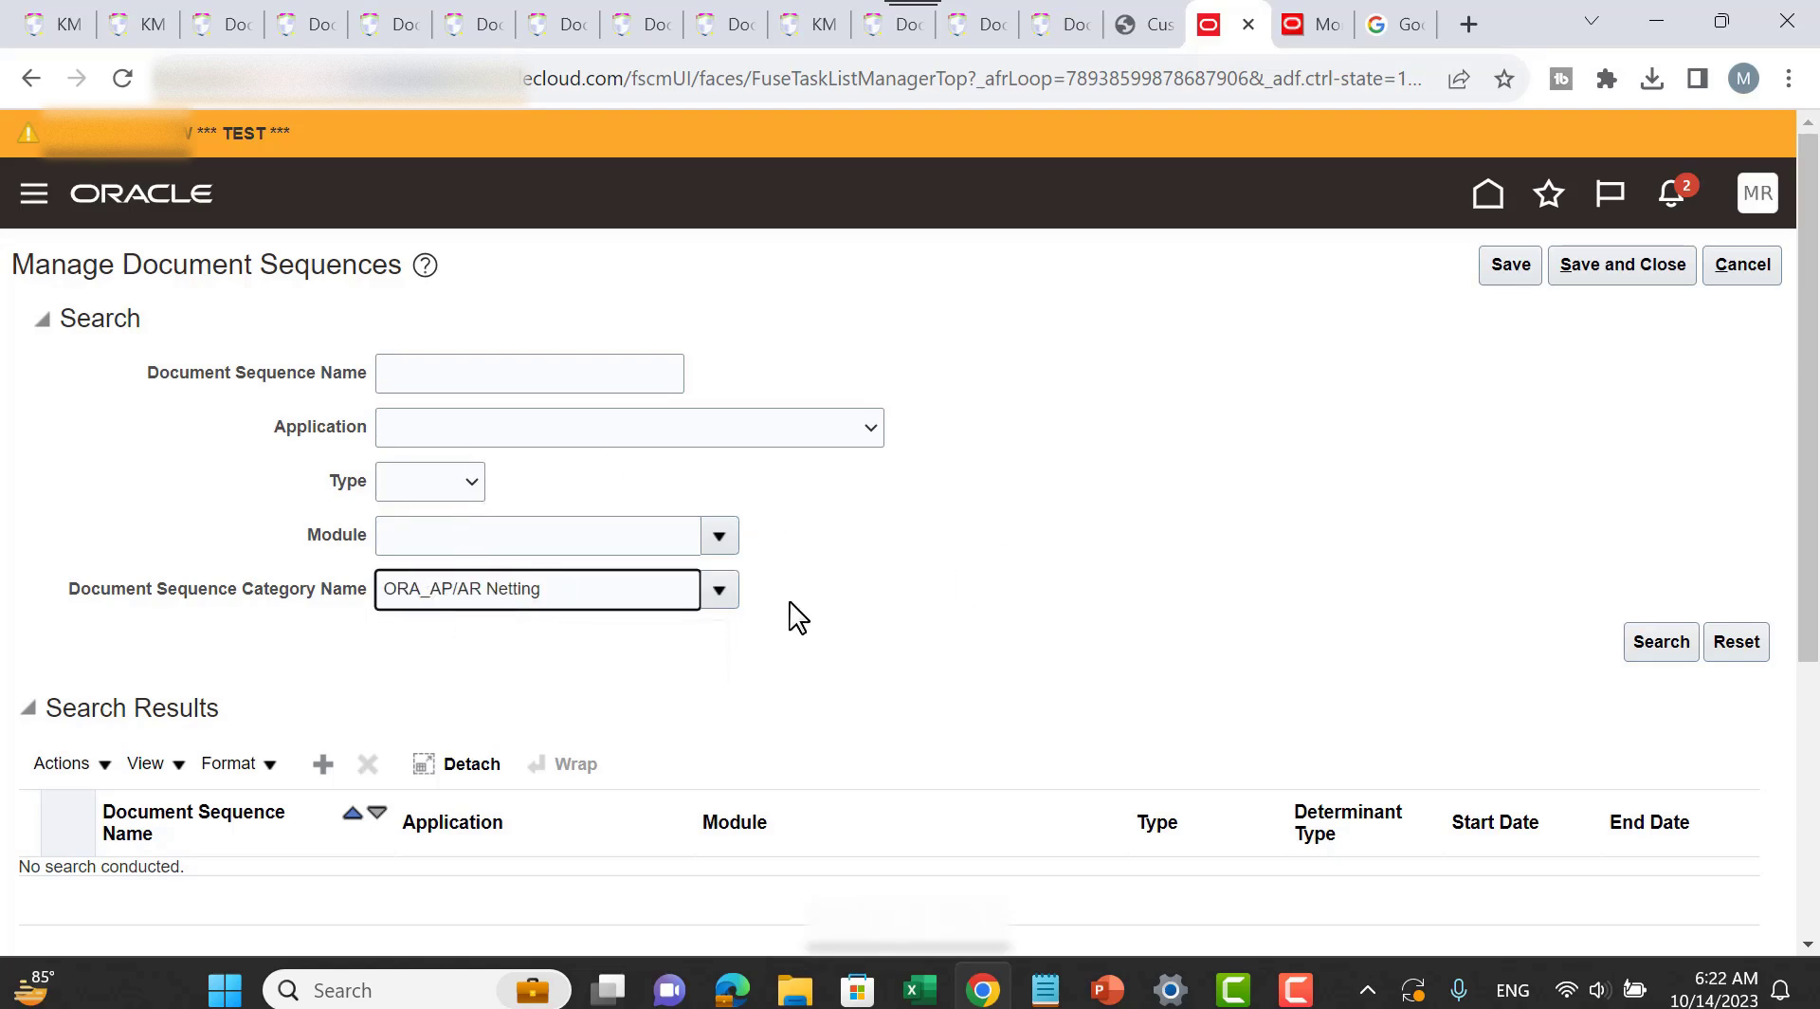
click(1675, 643)
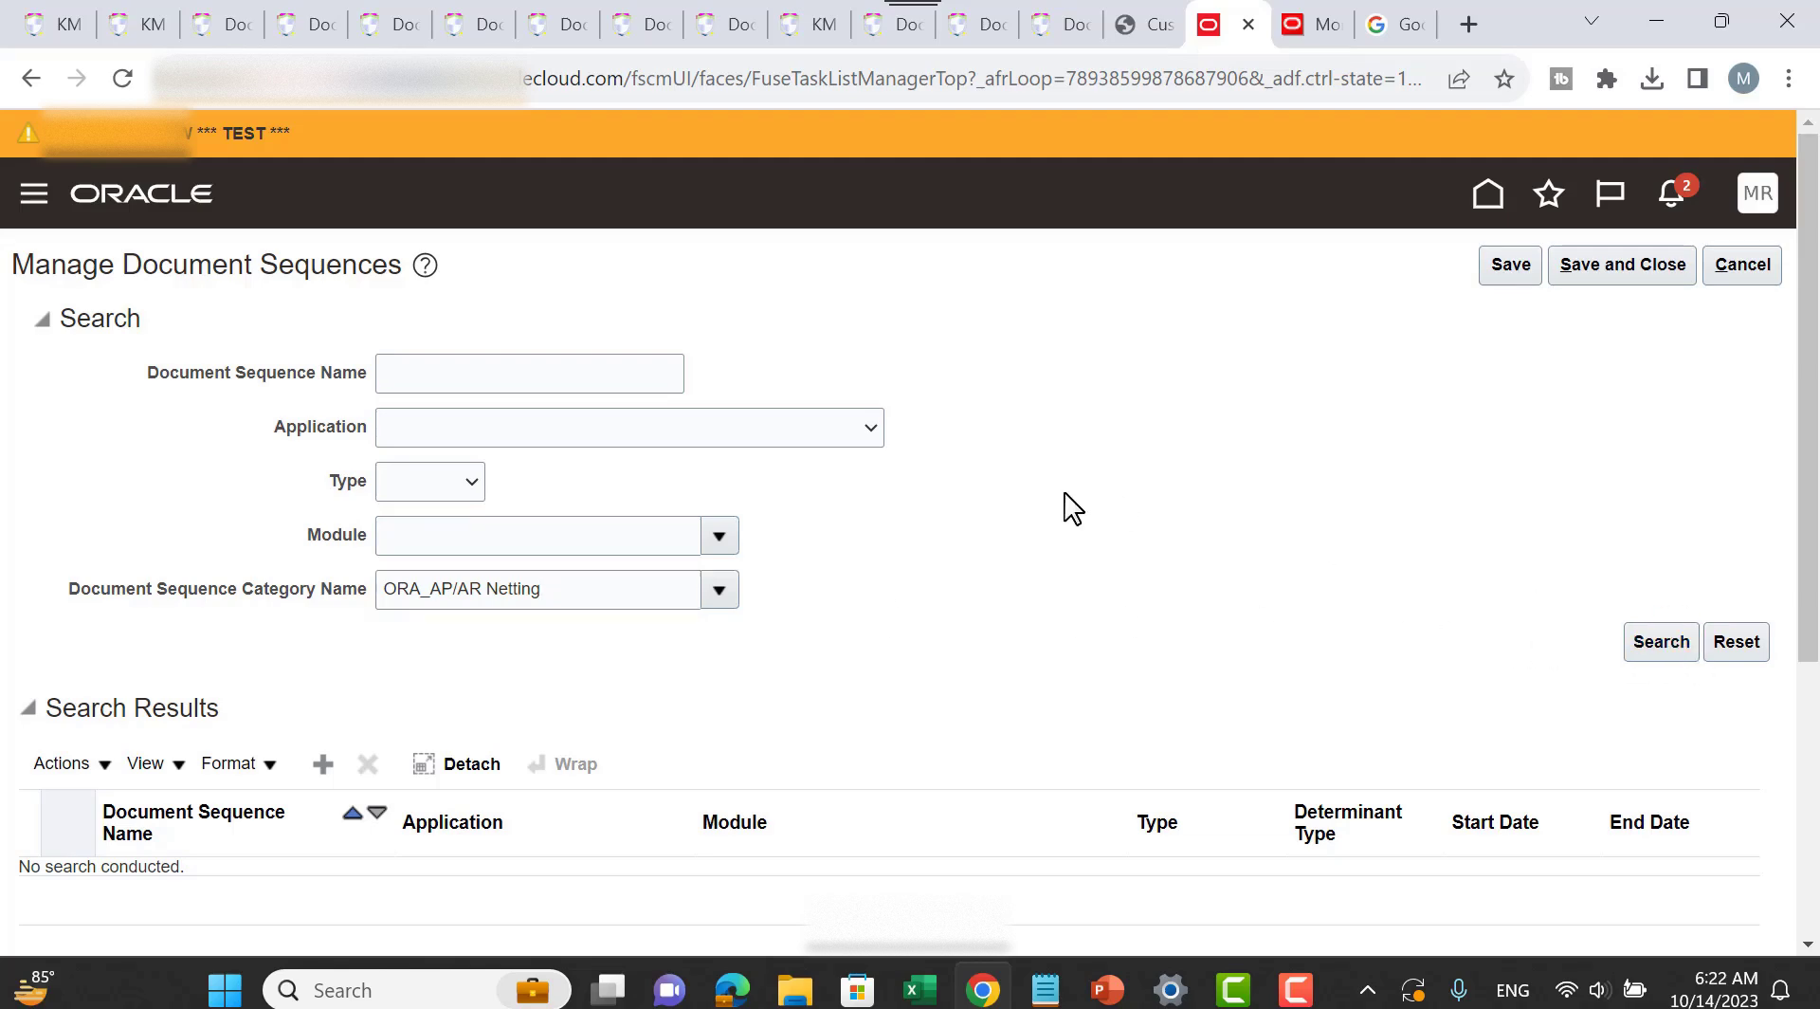
scroll(1070, 502, down, 3)
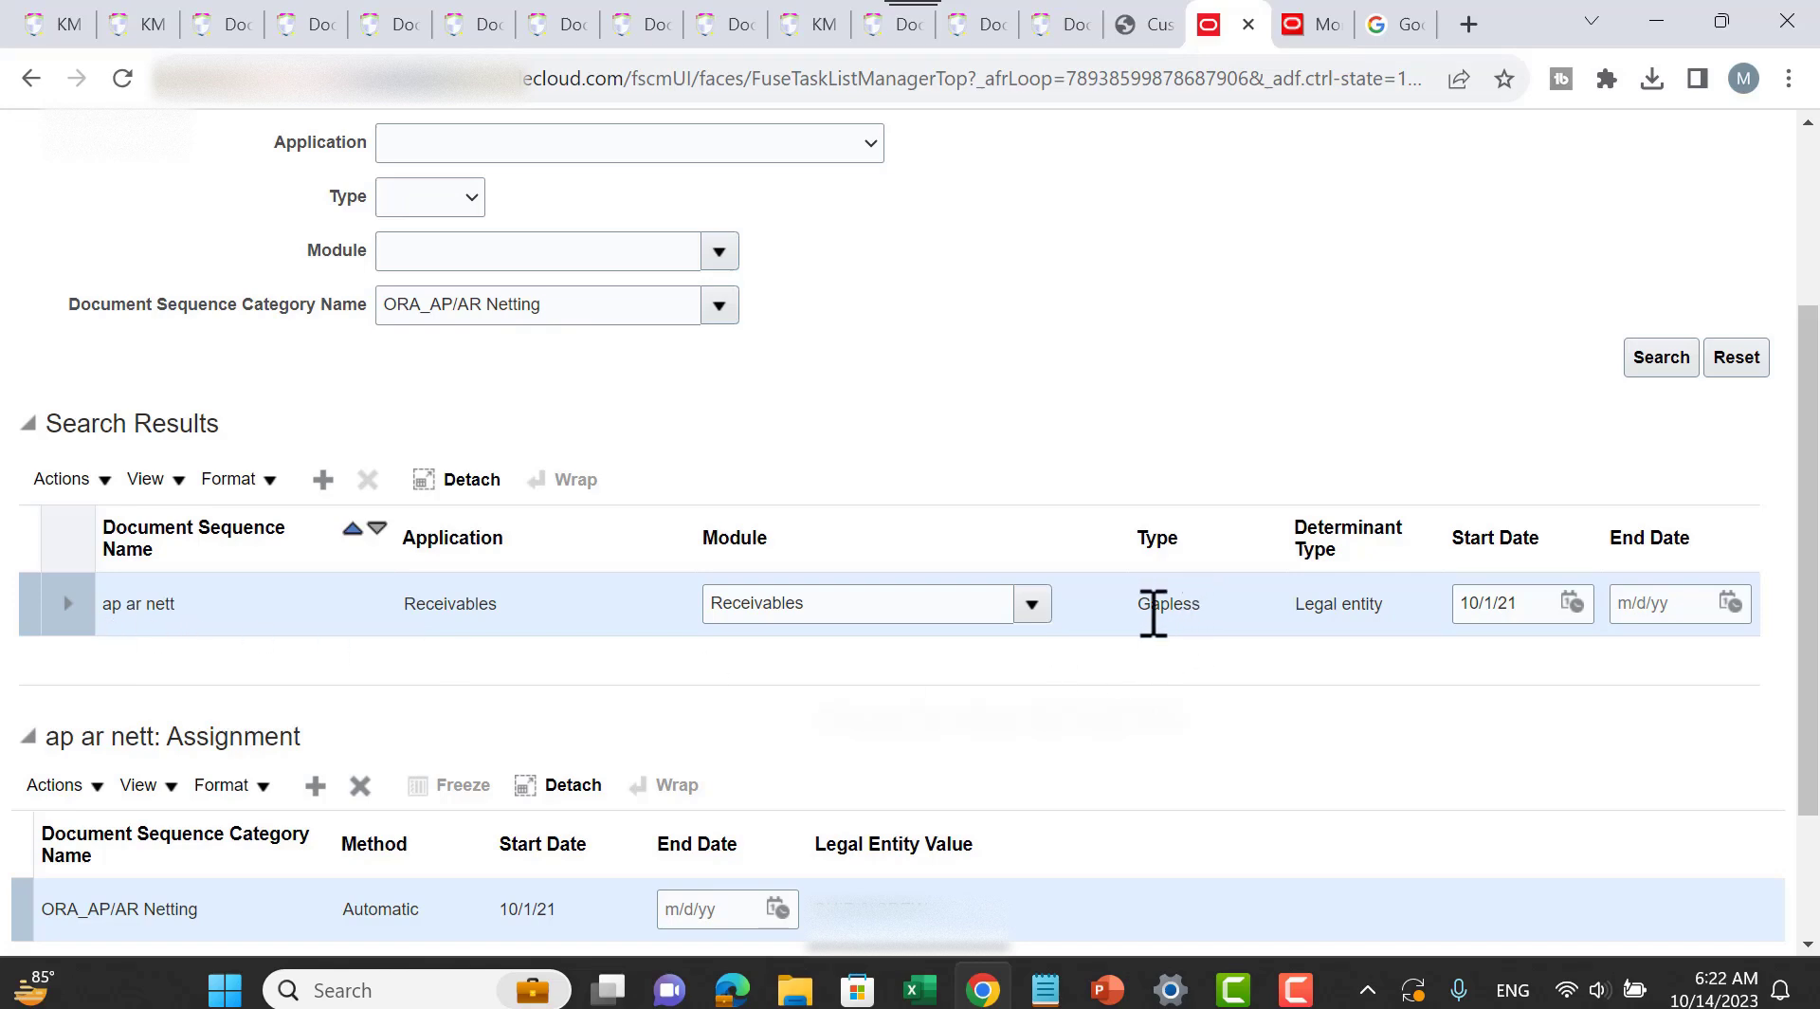
scroll(1596, 609, down, 2)
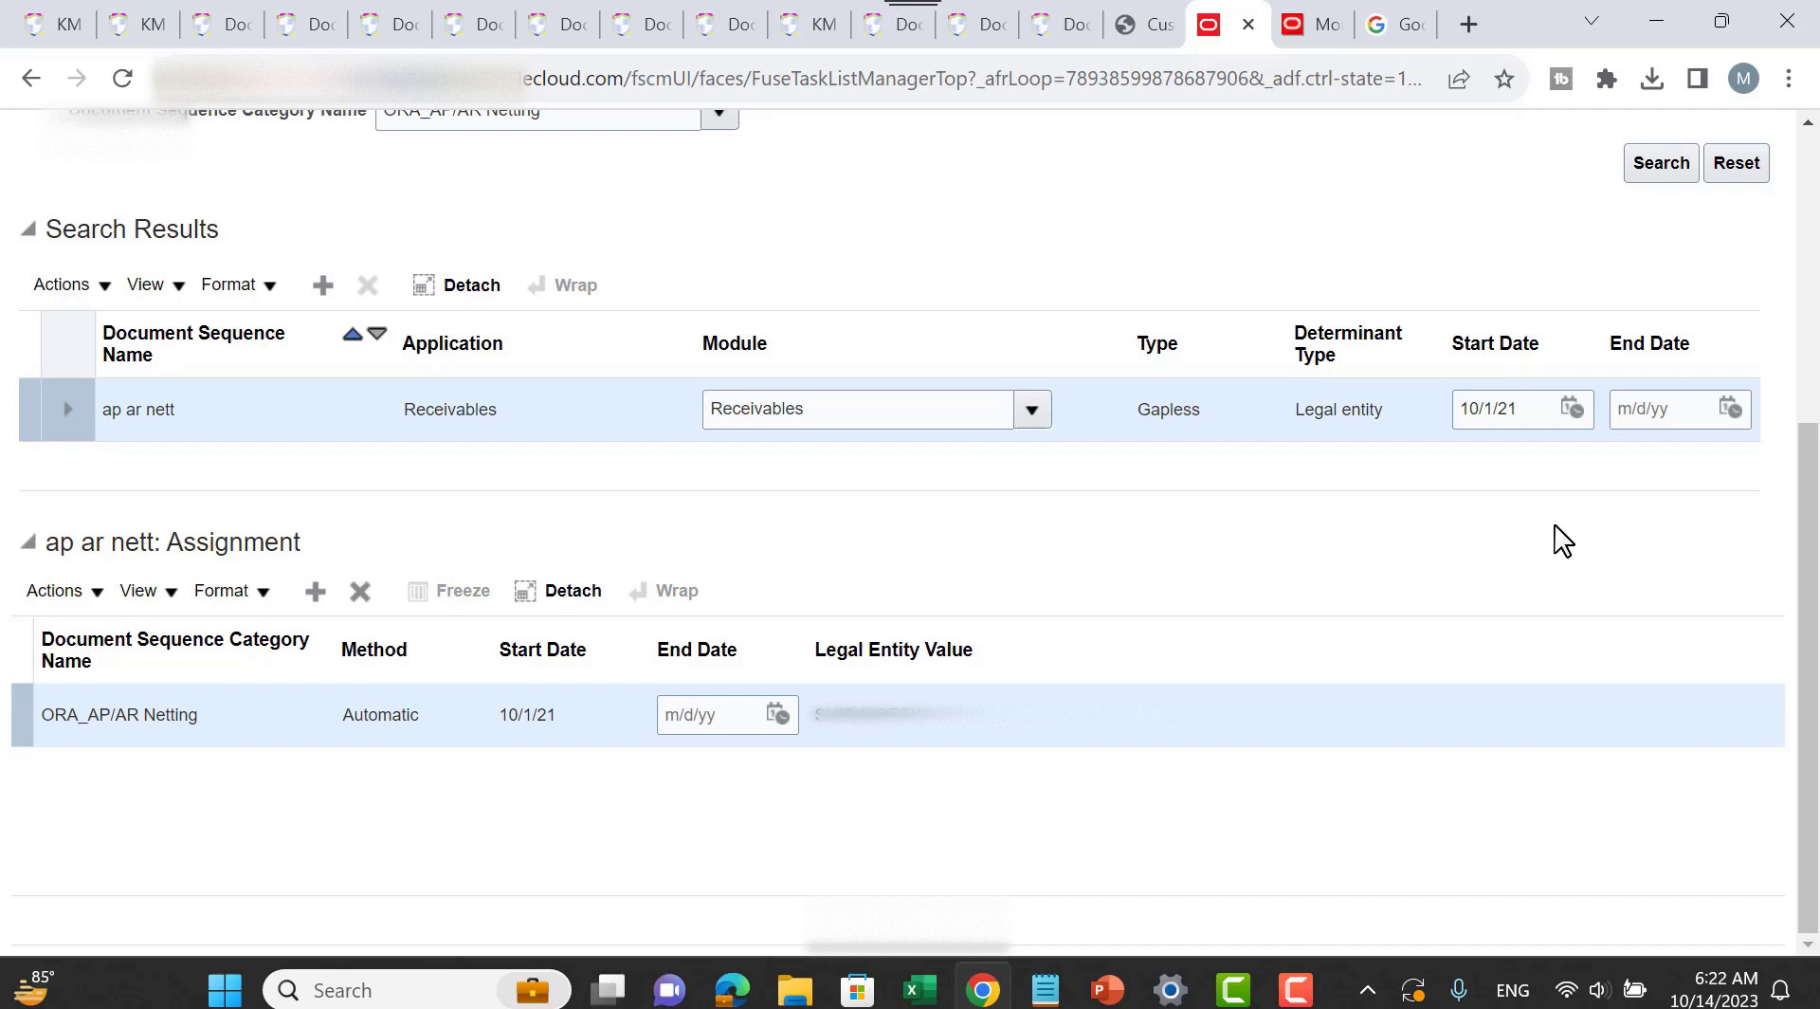
triple_click(103, 716)
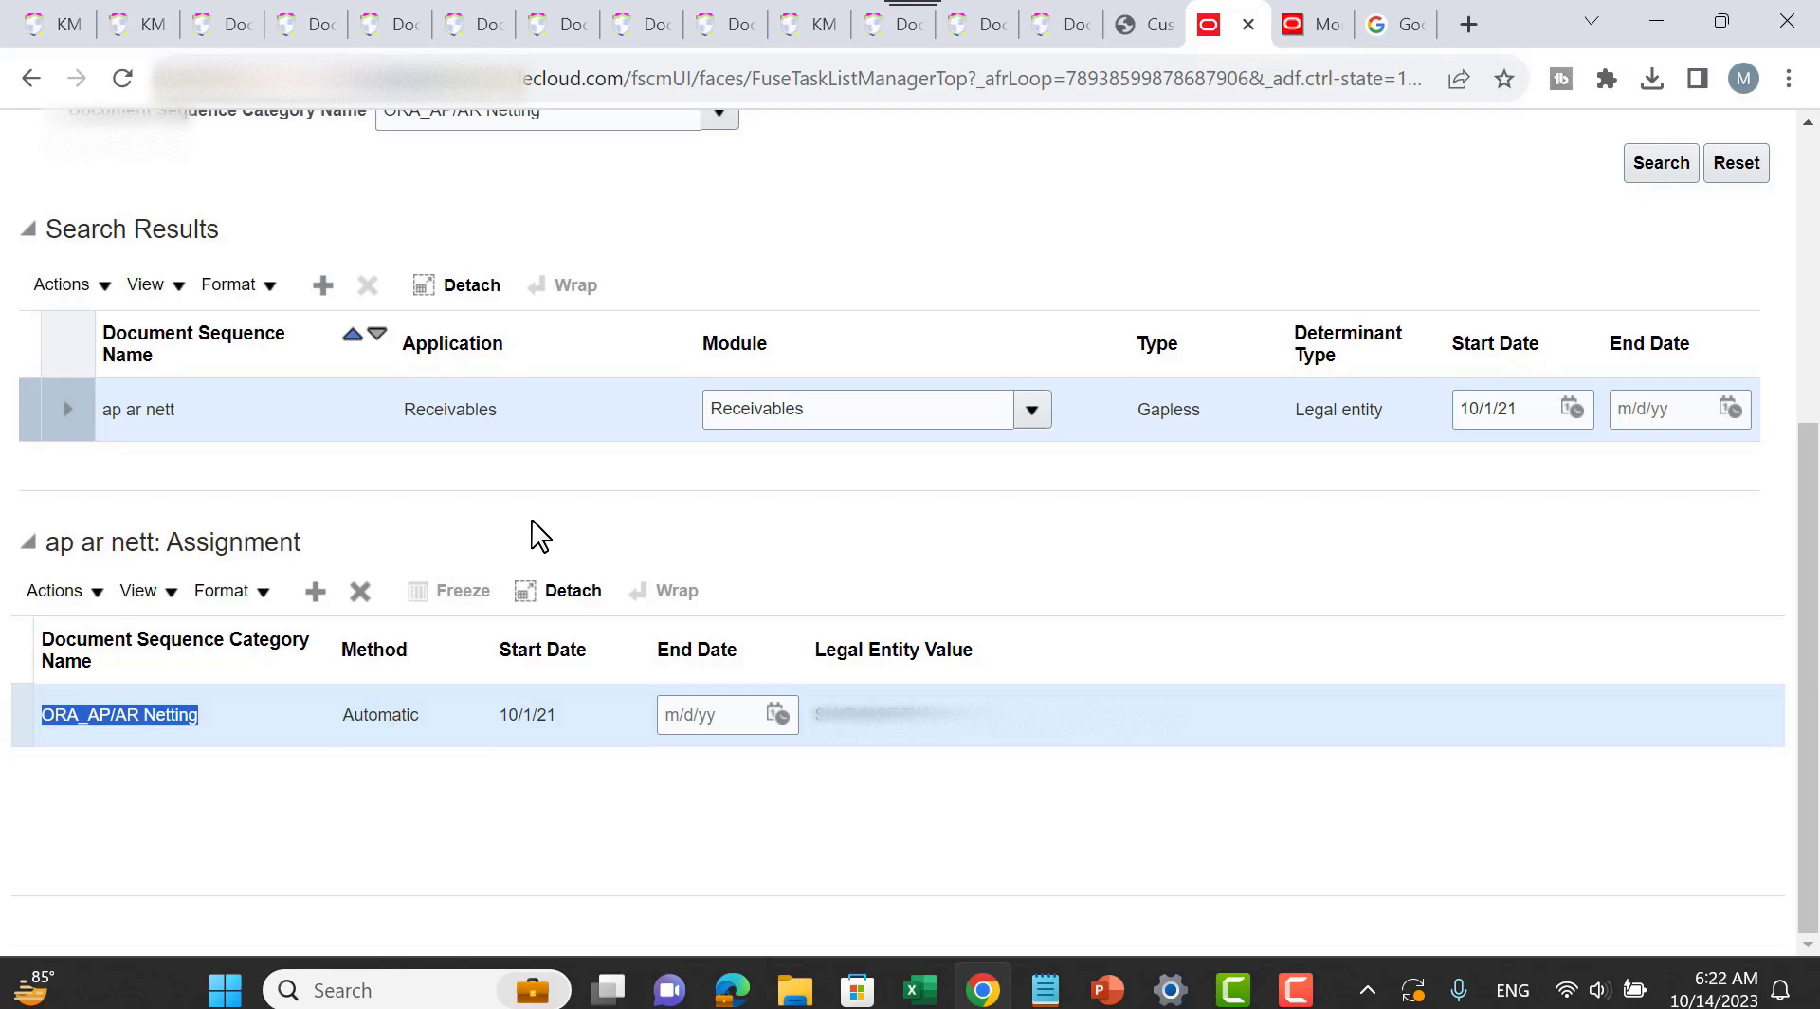
key(alt+Tab)
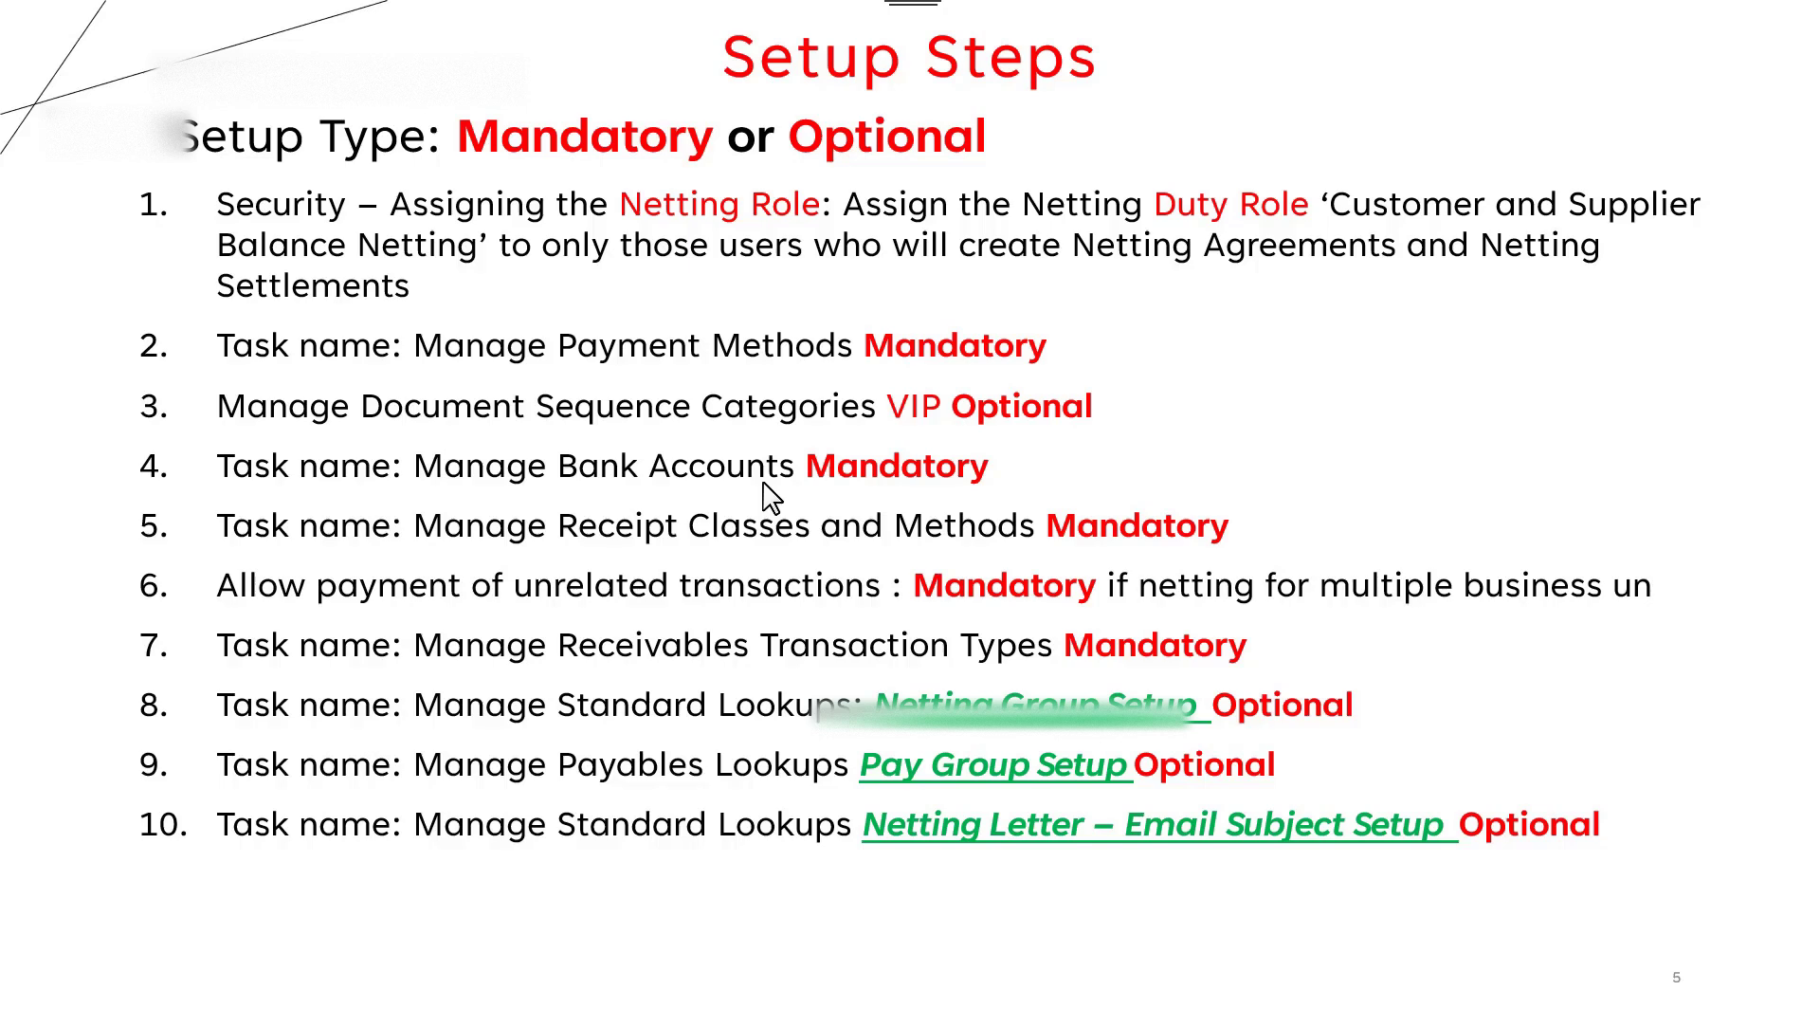
Step: Return to Financials setup and open Manage Bank Accounts under Cash Management
key(alt+Tab)
scroll(1569, 369, up, 5)
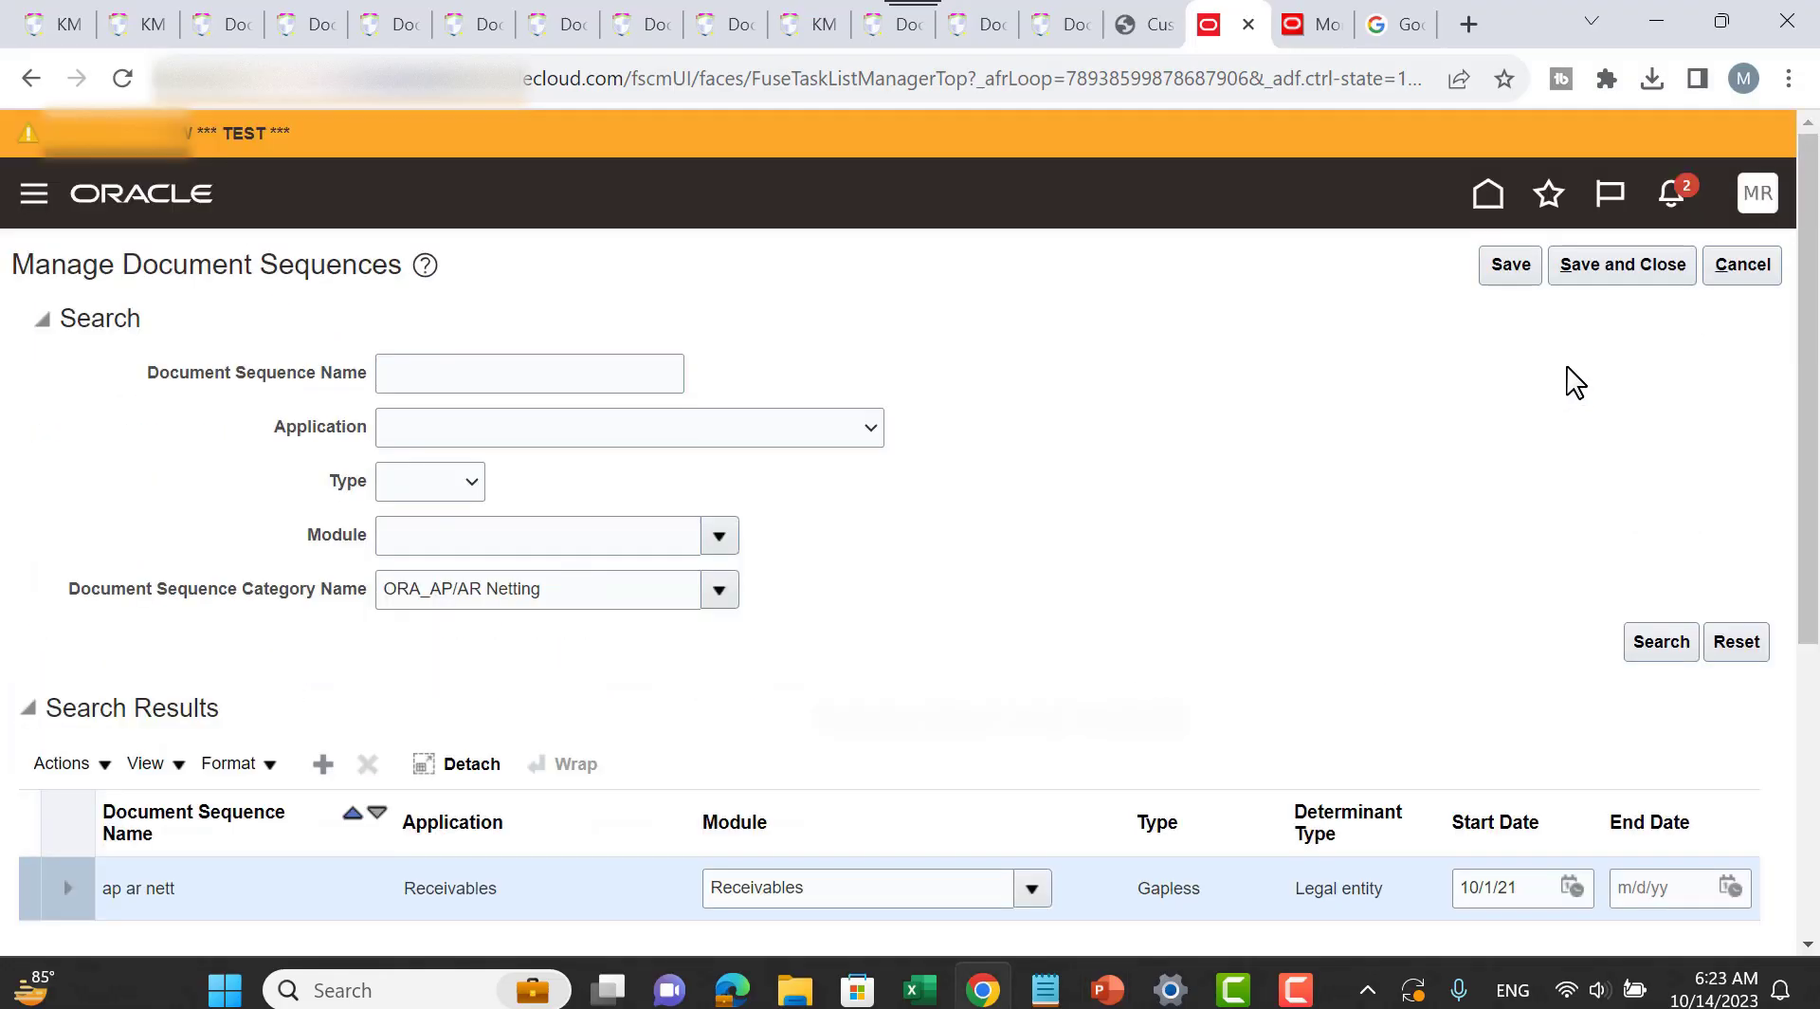
click(1756, 262)
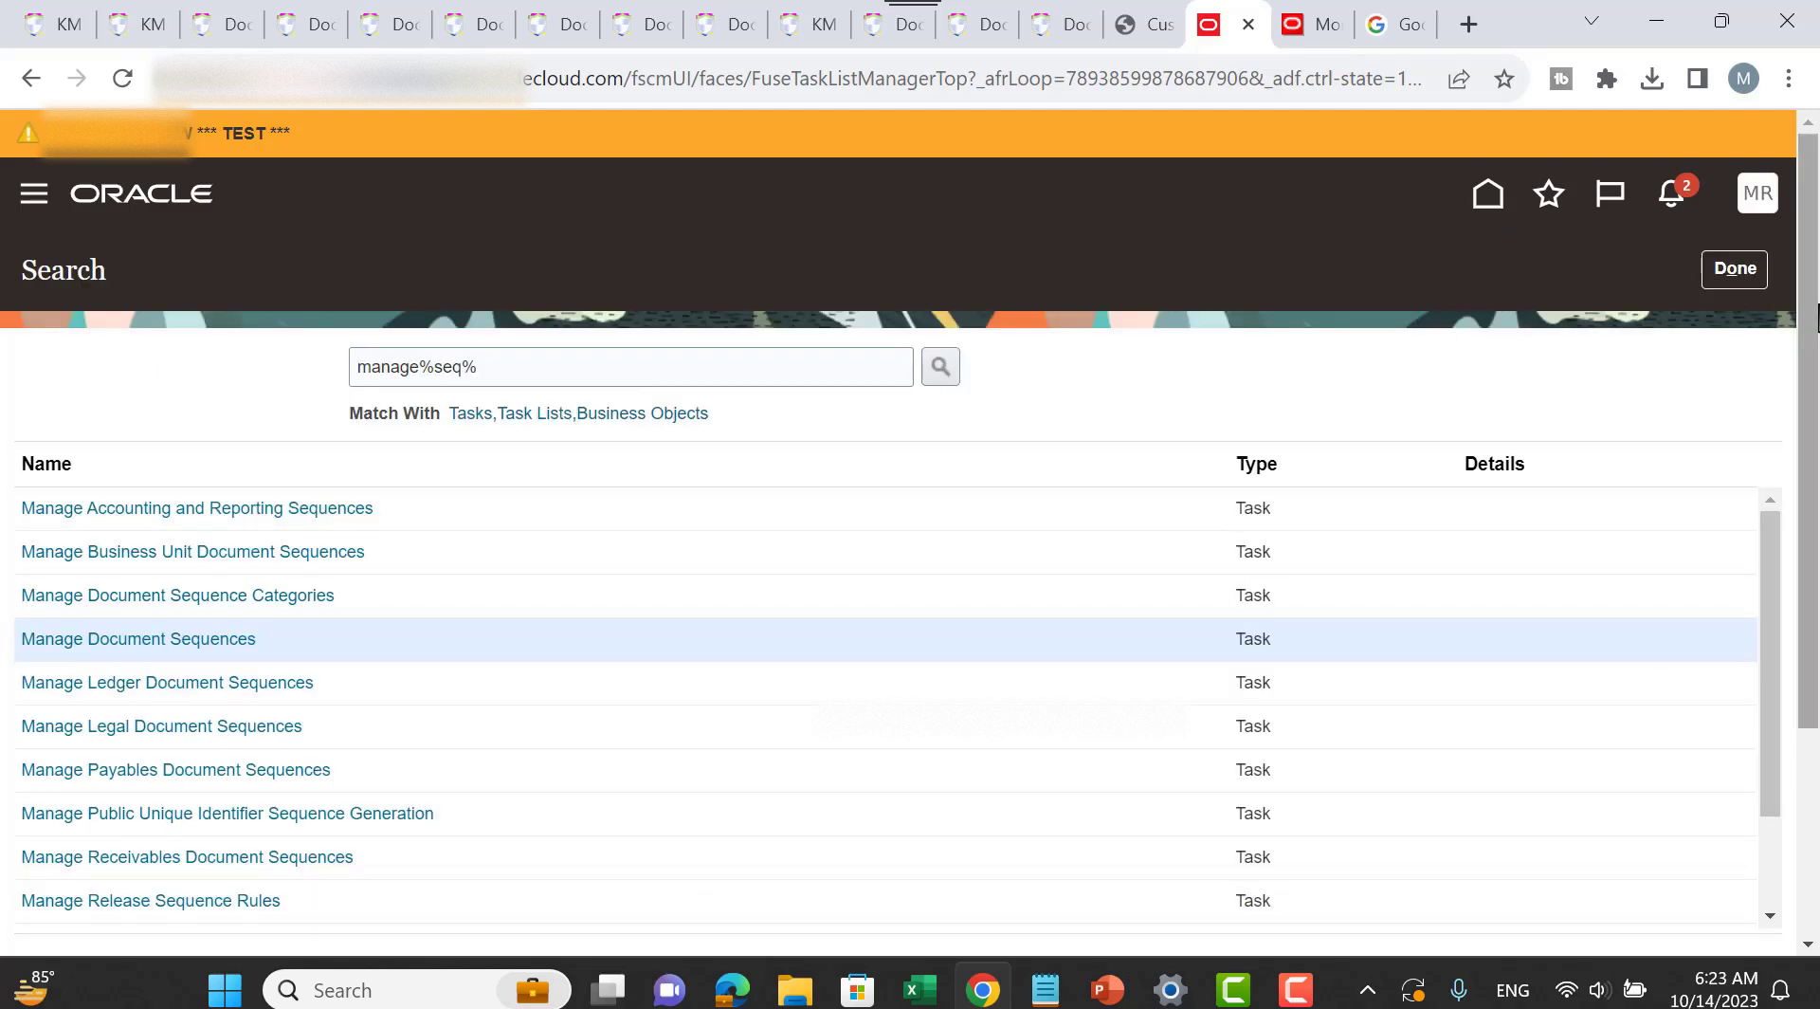
click(1715, 267)
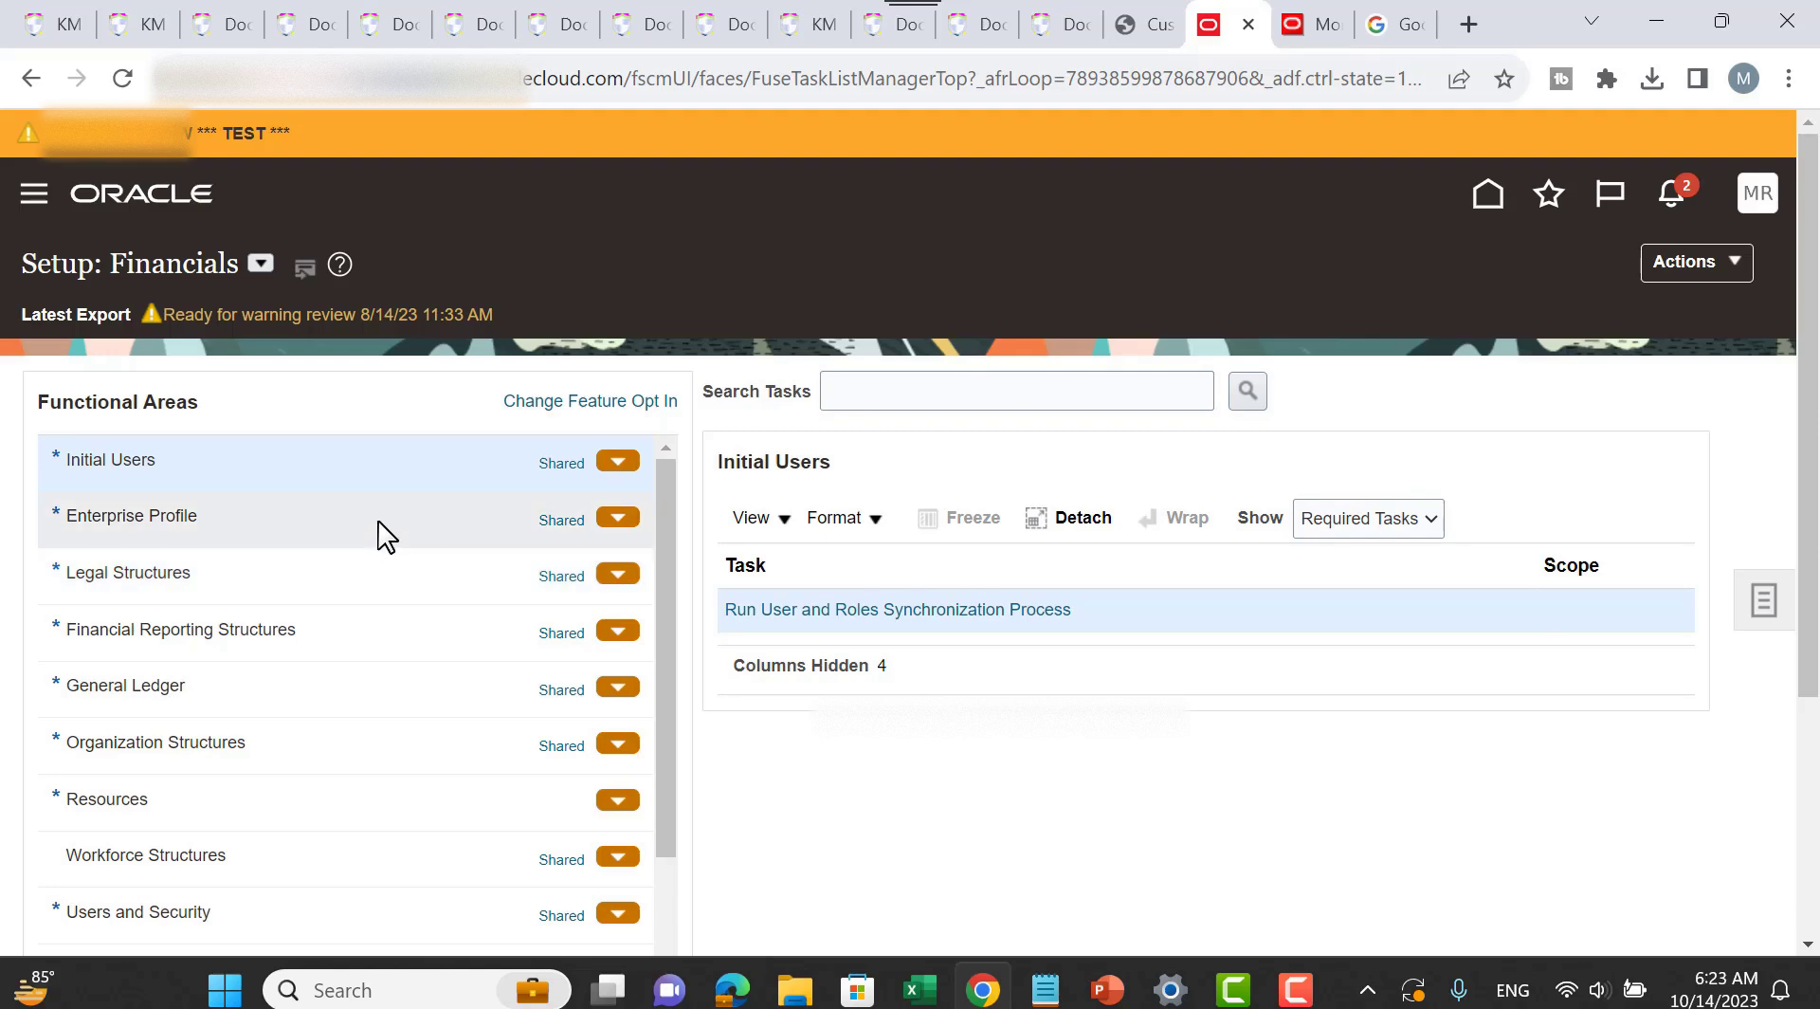
scroll(288, 622, down, 3)
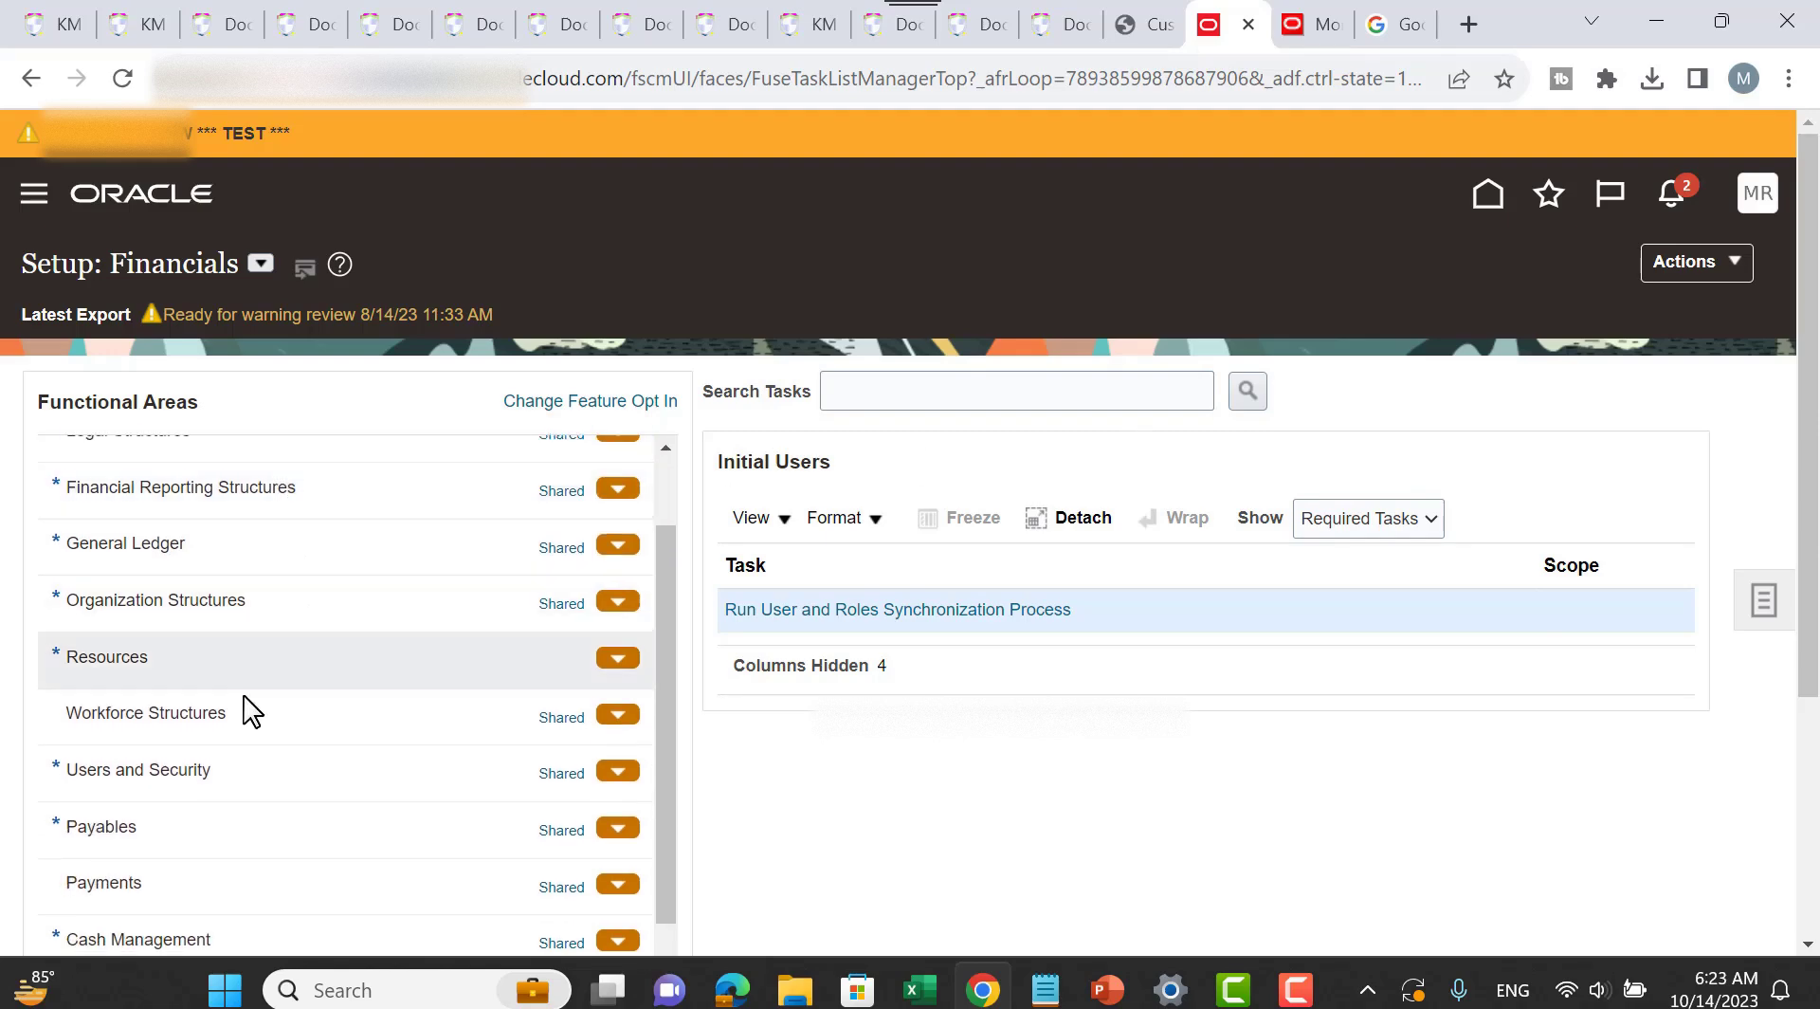
scroll(237, 726, down, 2)
click(169, 675)
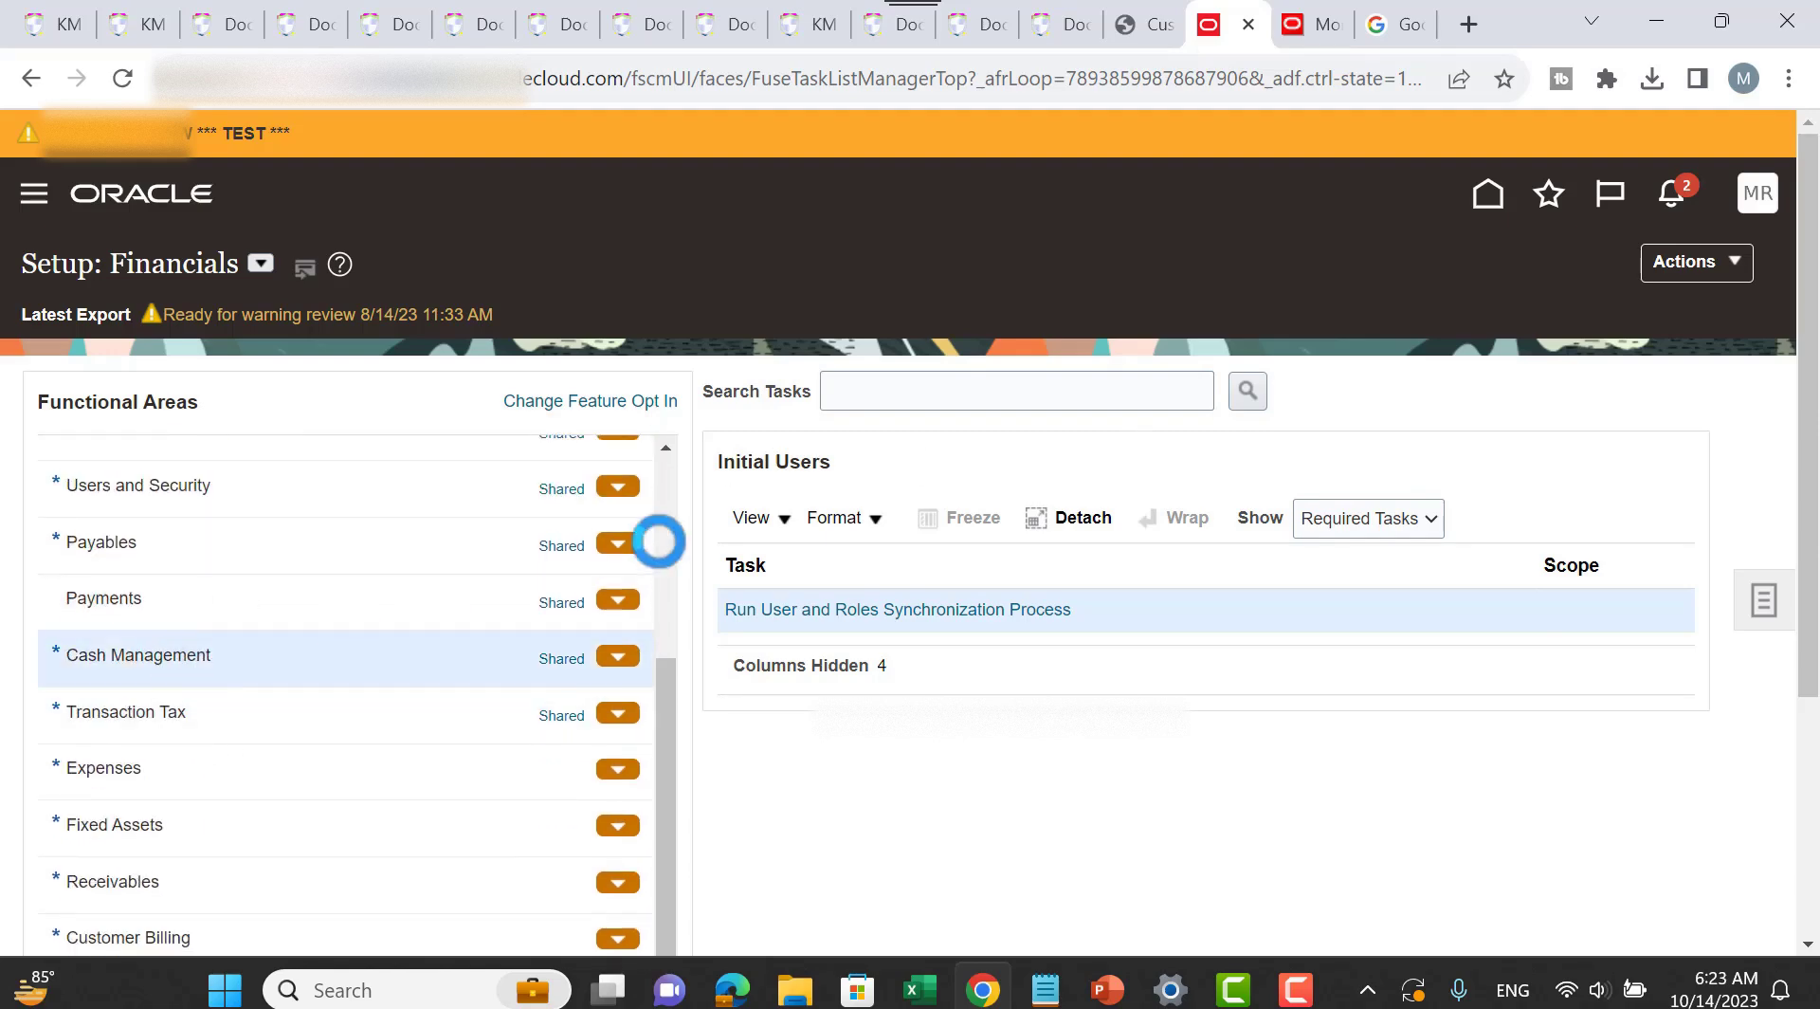
click(817, 700)
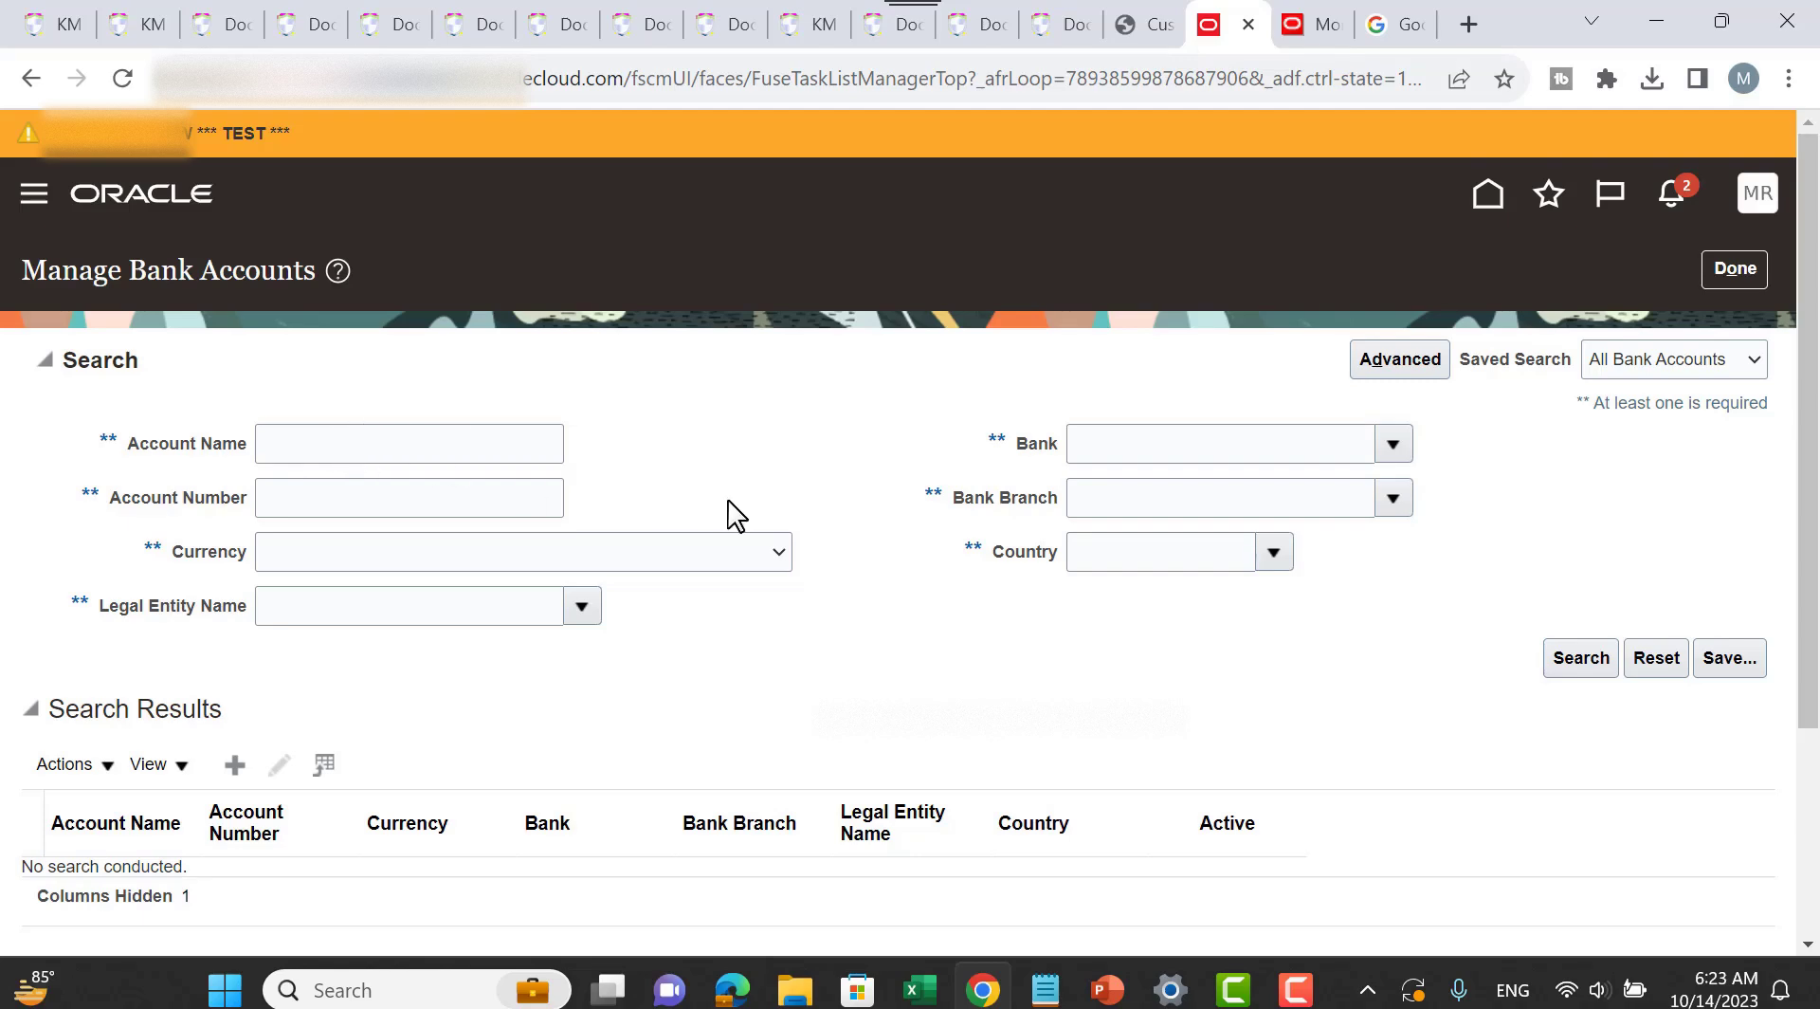
Step: Open the Bank list's full search dialog and close it without choosing a bank
click(1391, 444)
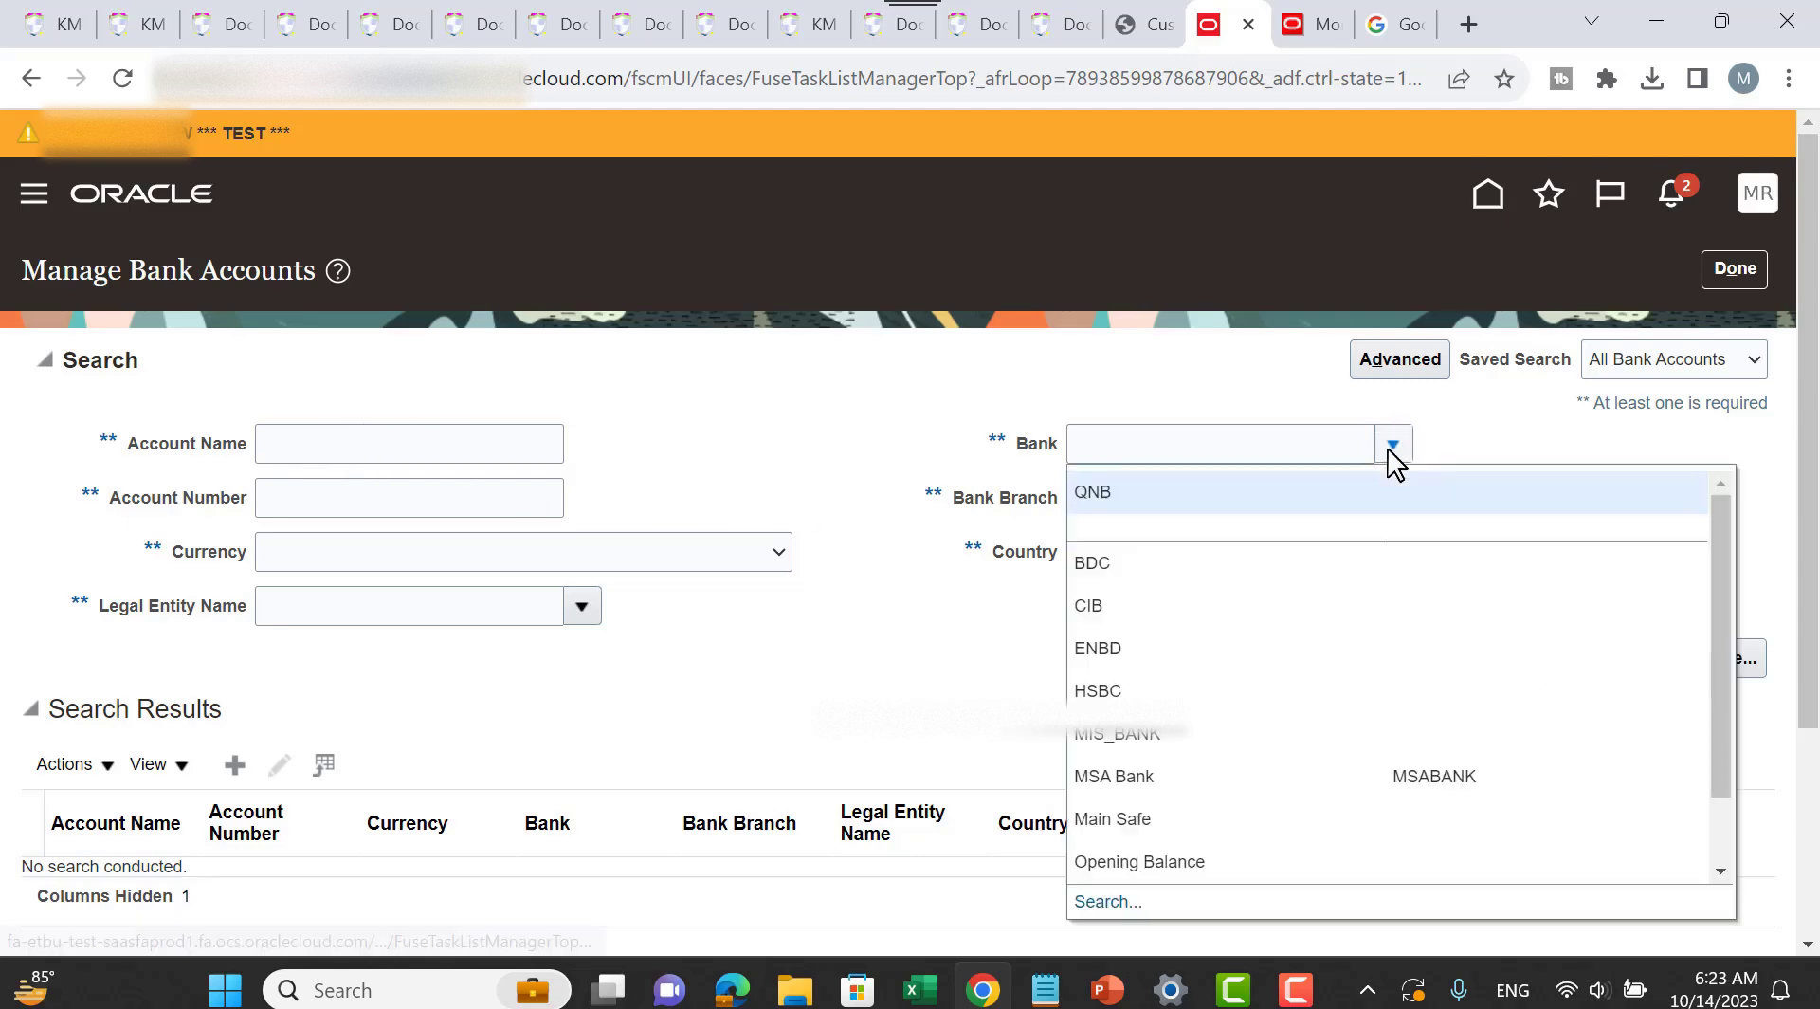
click(1109, 904)
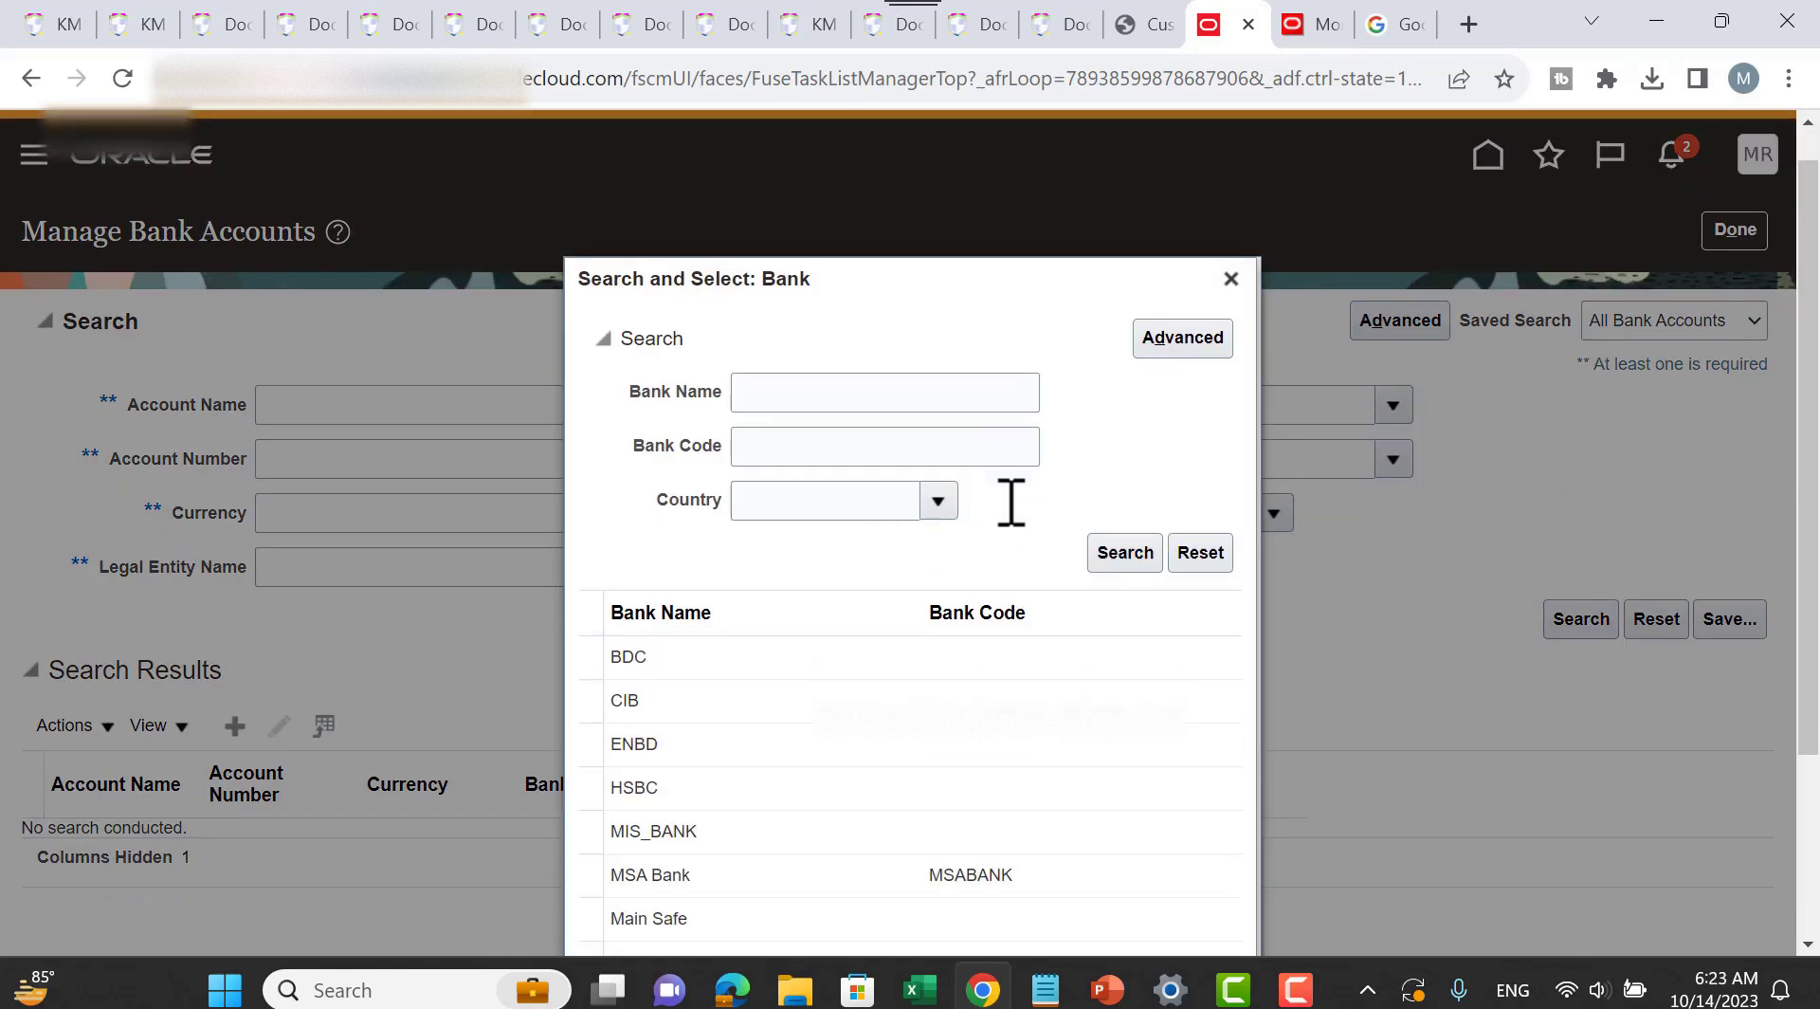
scroll(1007, 503, down, 3)
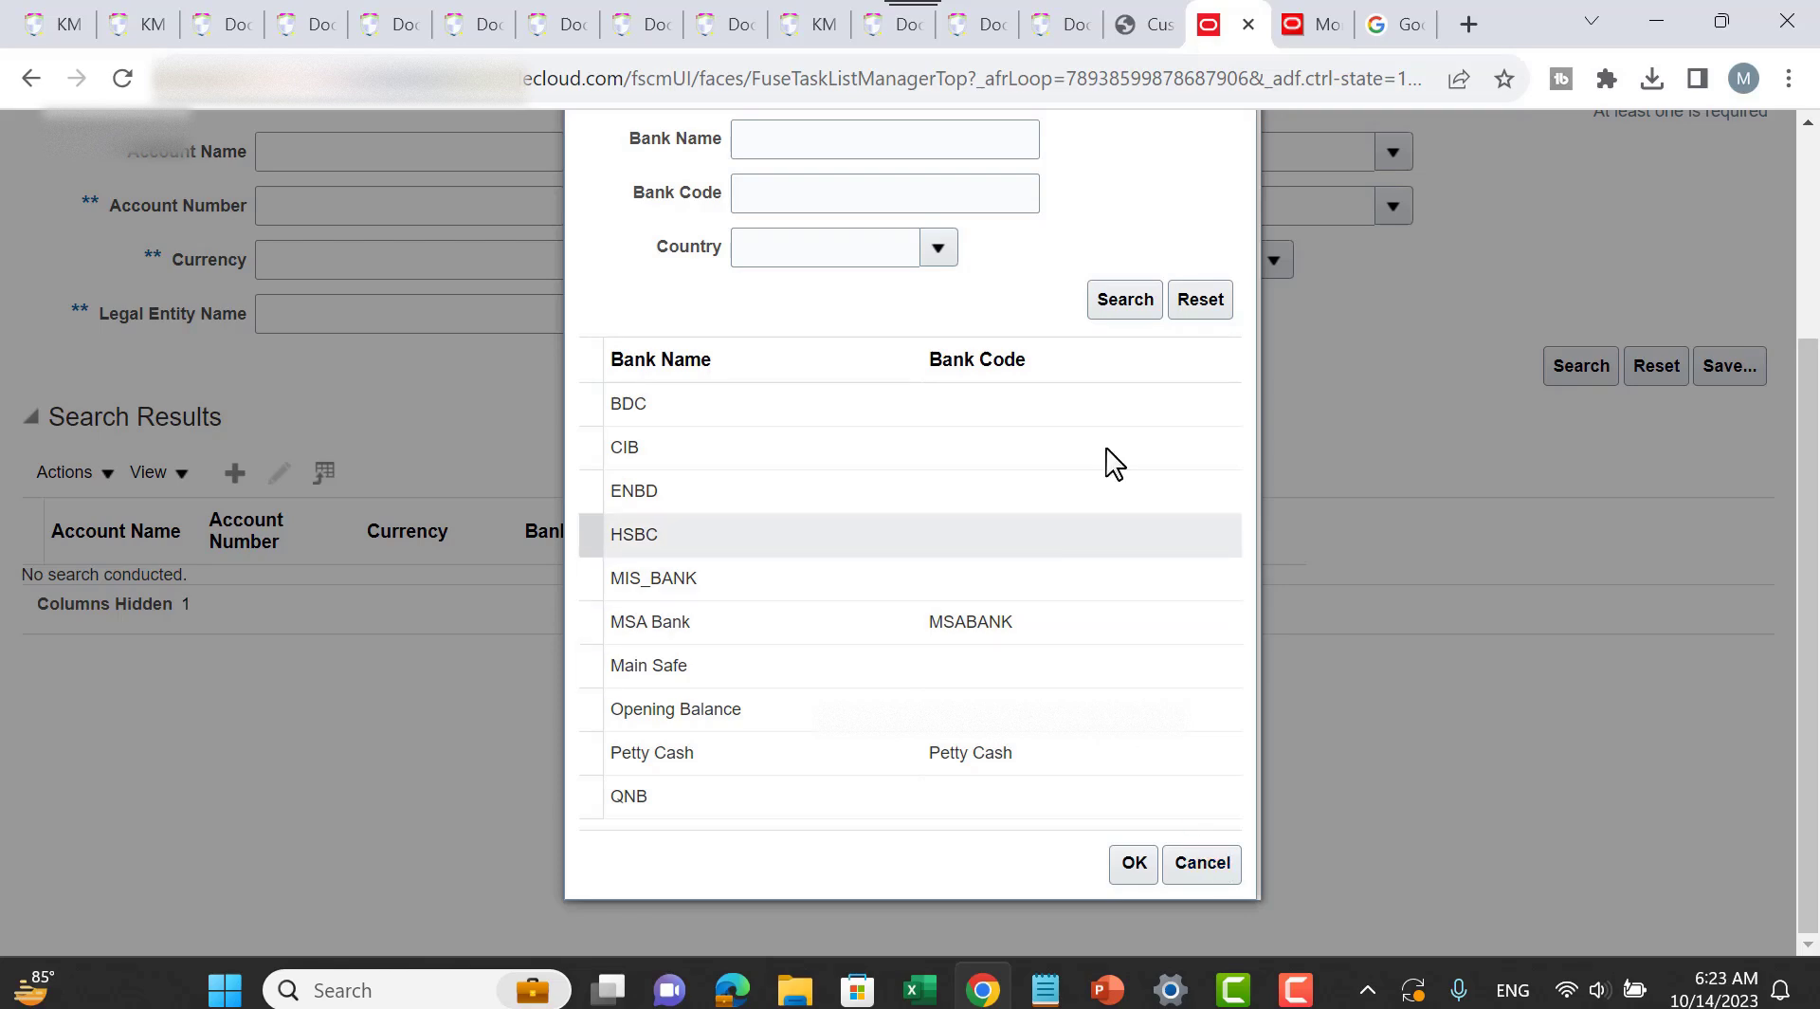
scroll(1216, 337, up, 3)
click(1230, 310)
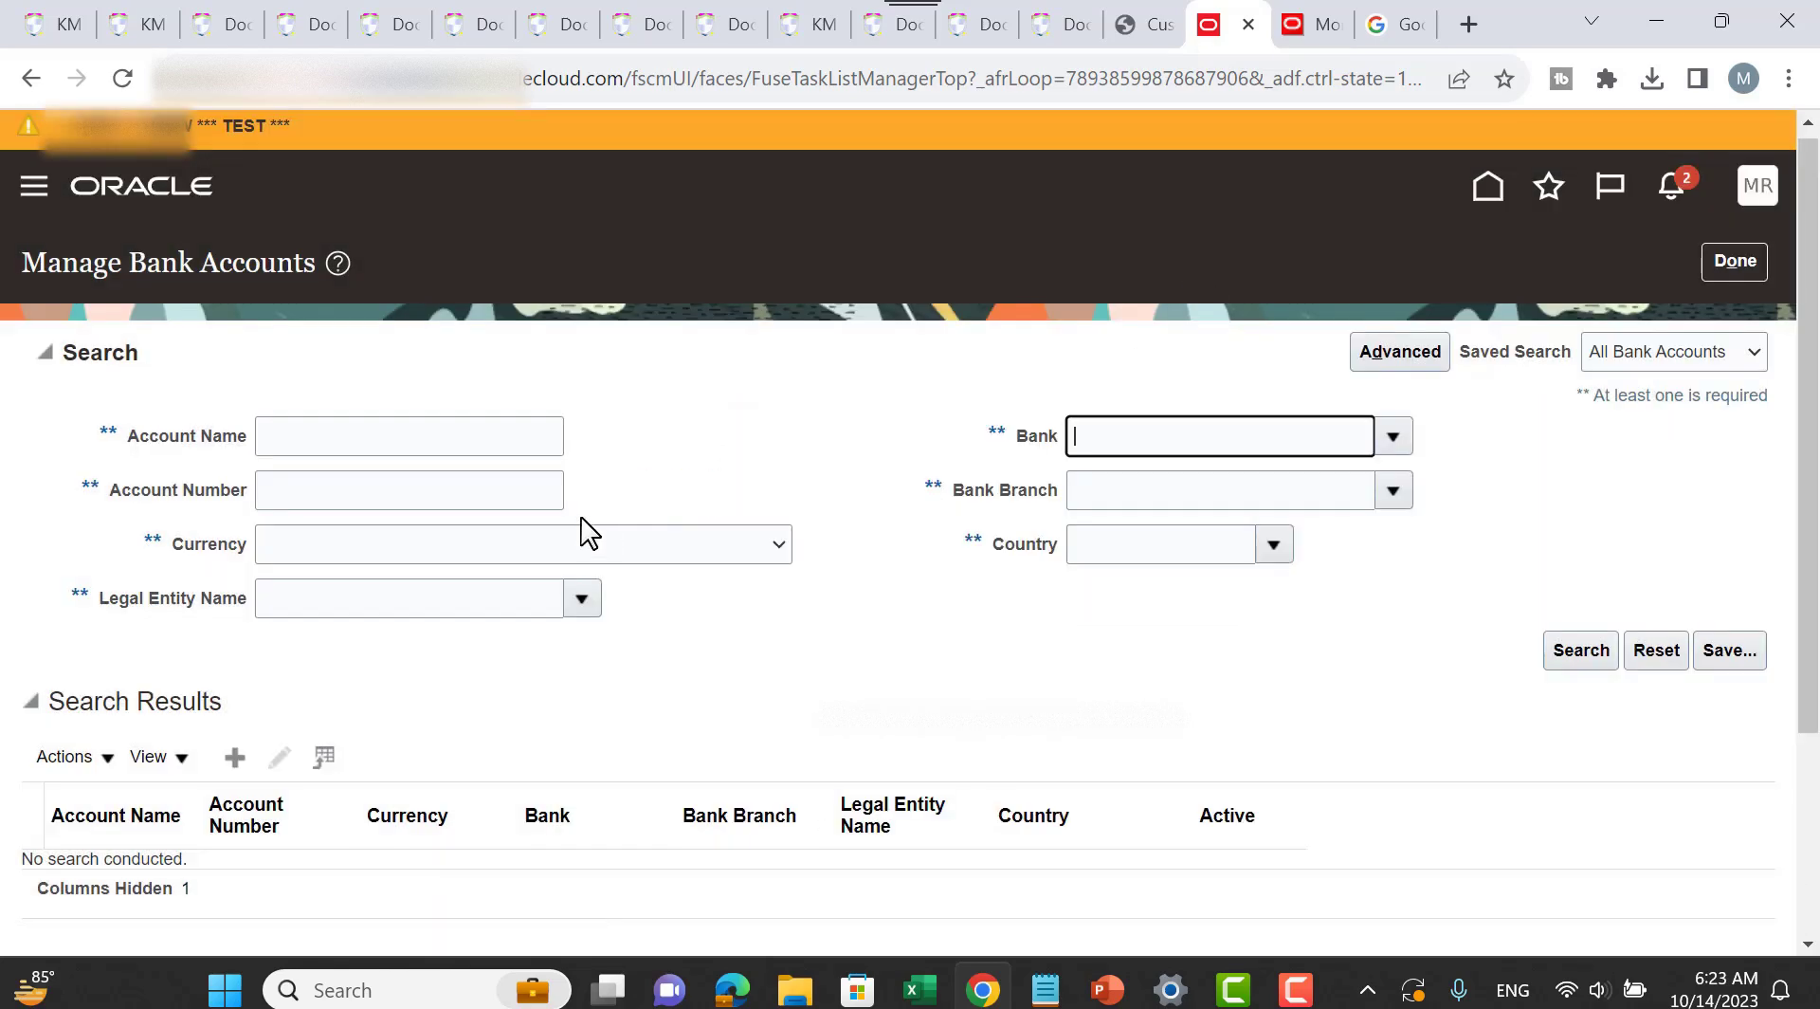
Step: Search bank accounts by account name Nett to list the EGP Netting account
click(373, 445)
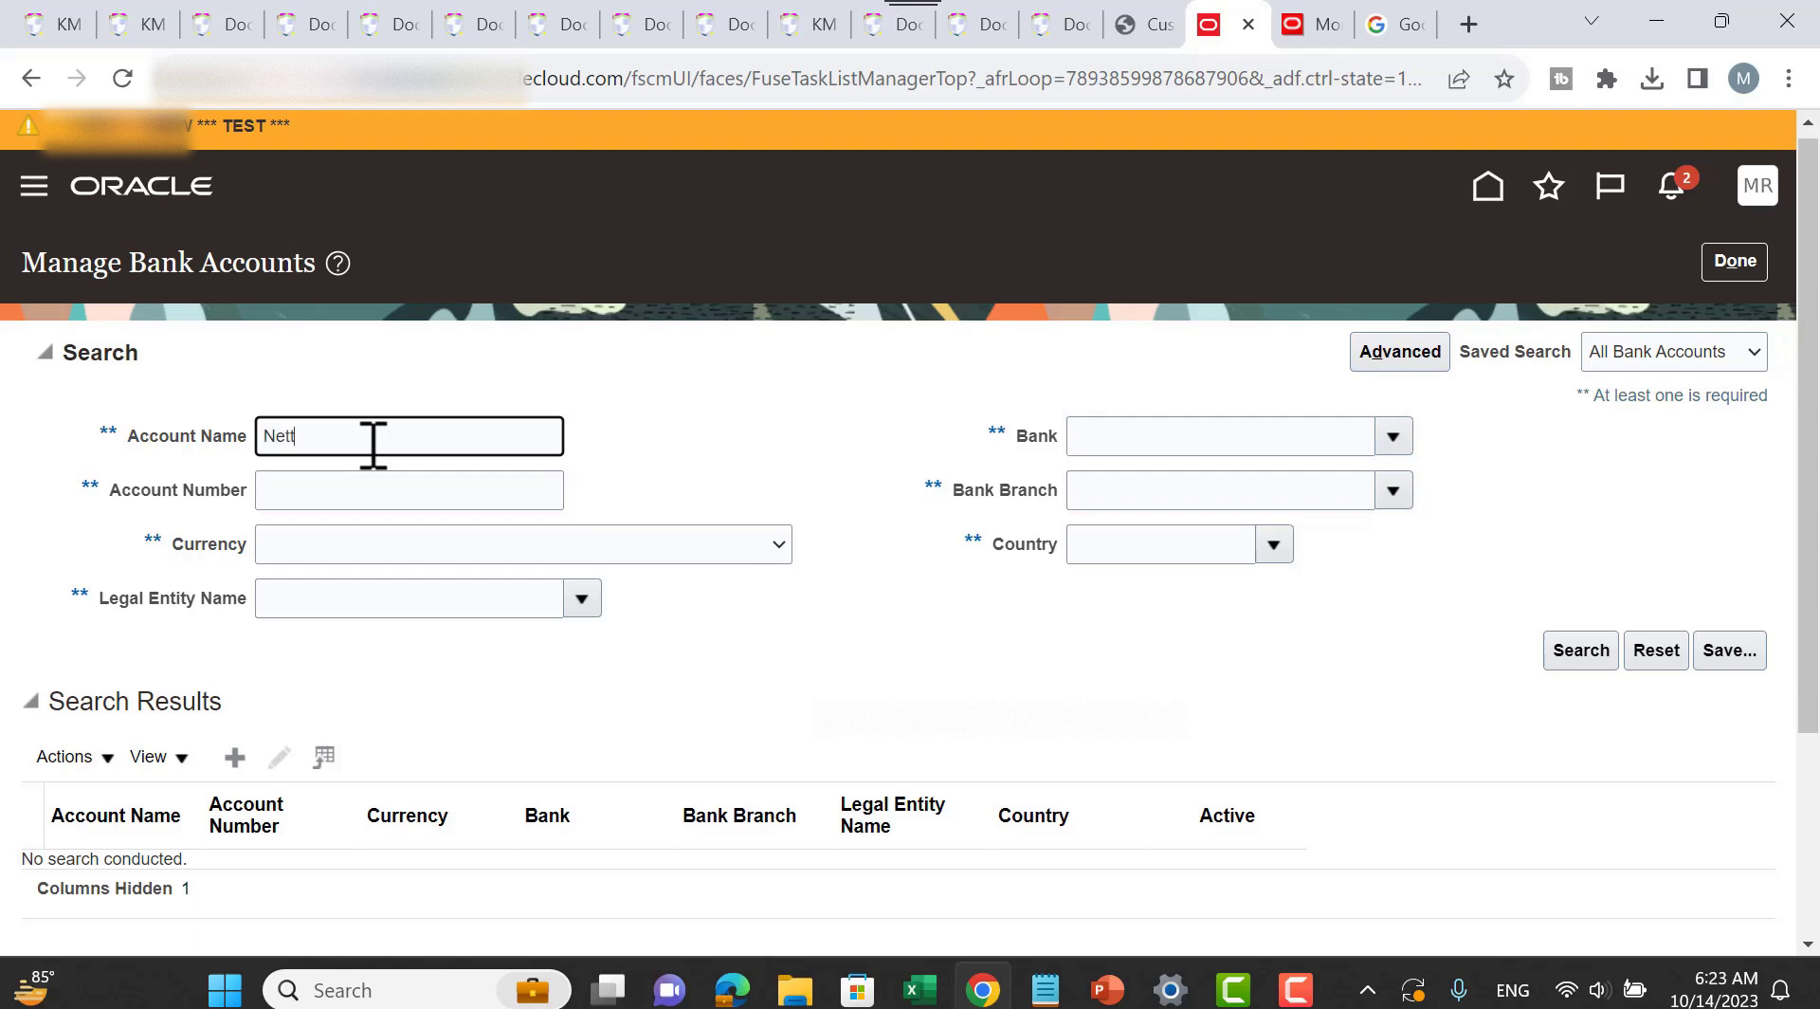
key(Tab)
click(1573, 648)
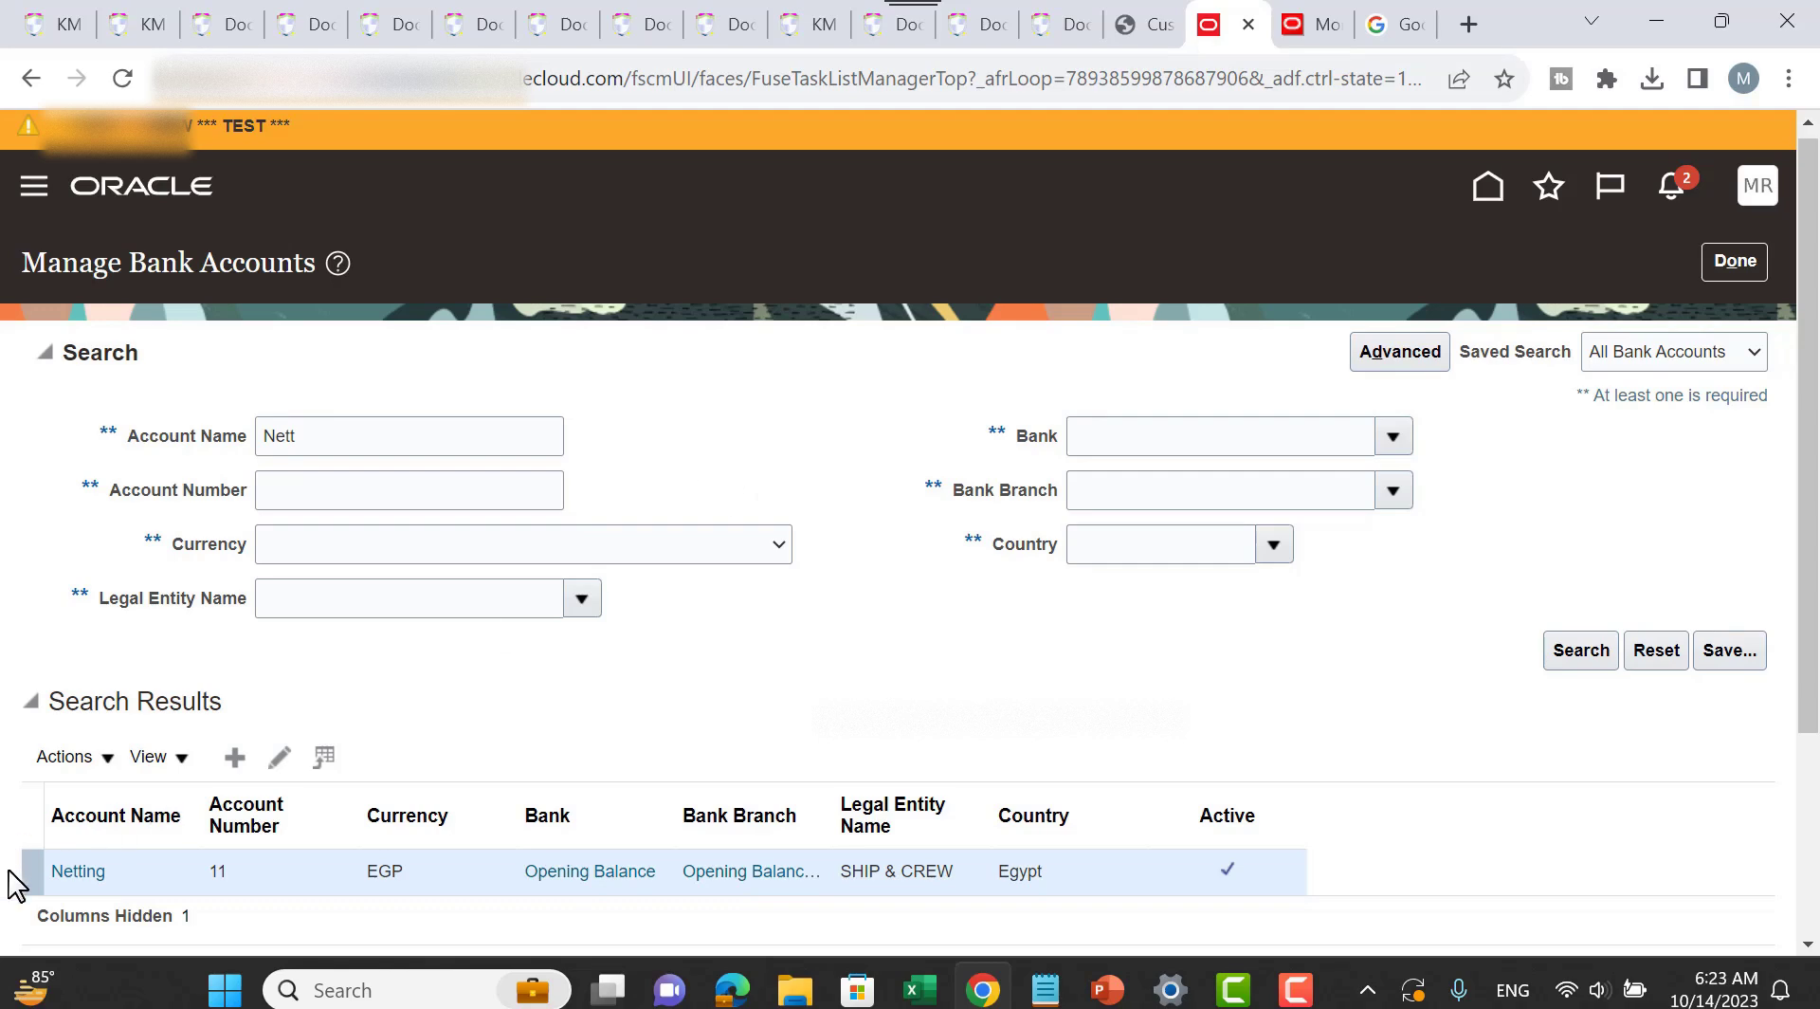
Step: Open the Netting account, confirm its Netting account and Active flags, then view Business Unit Access
click(72, 871)
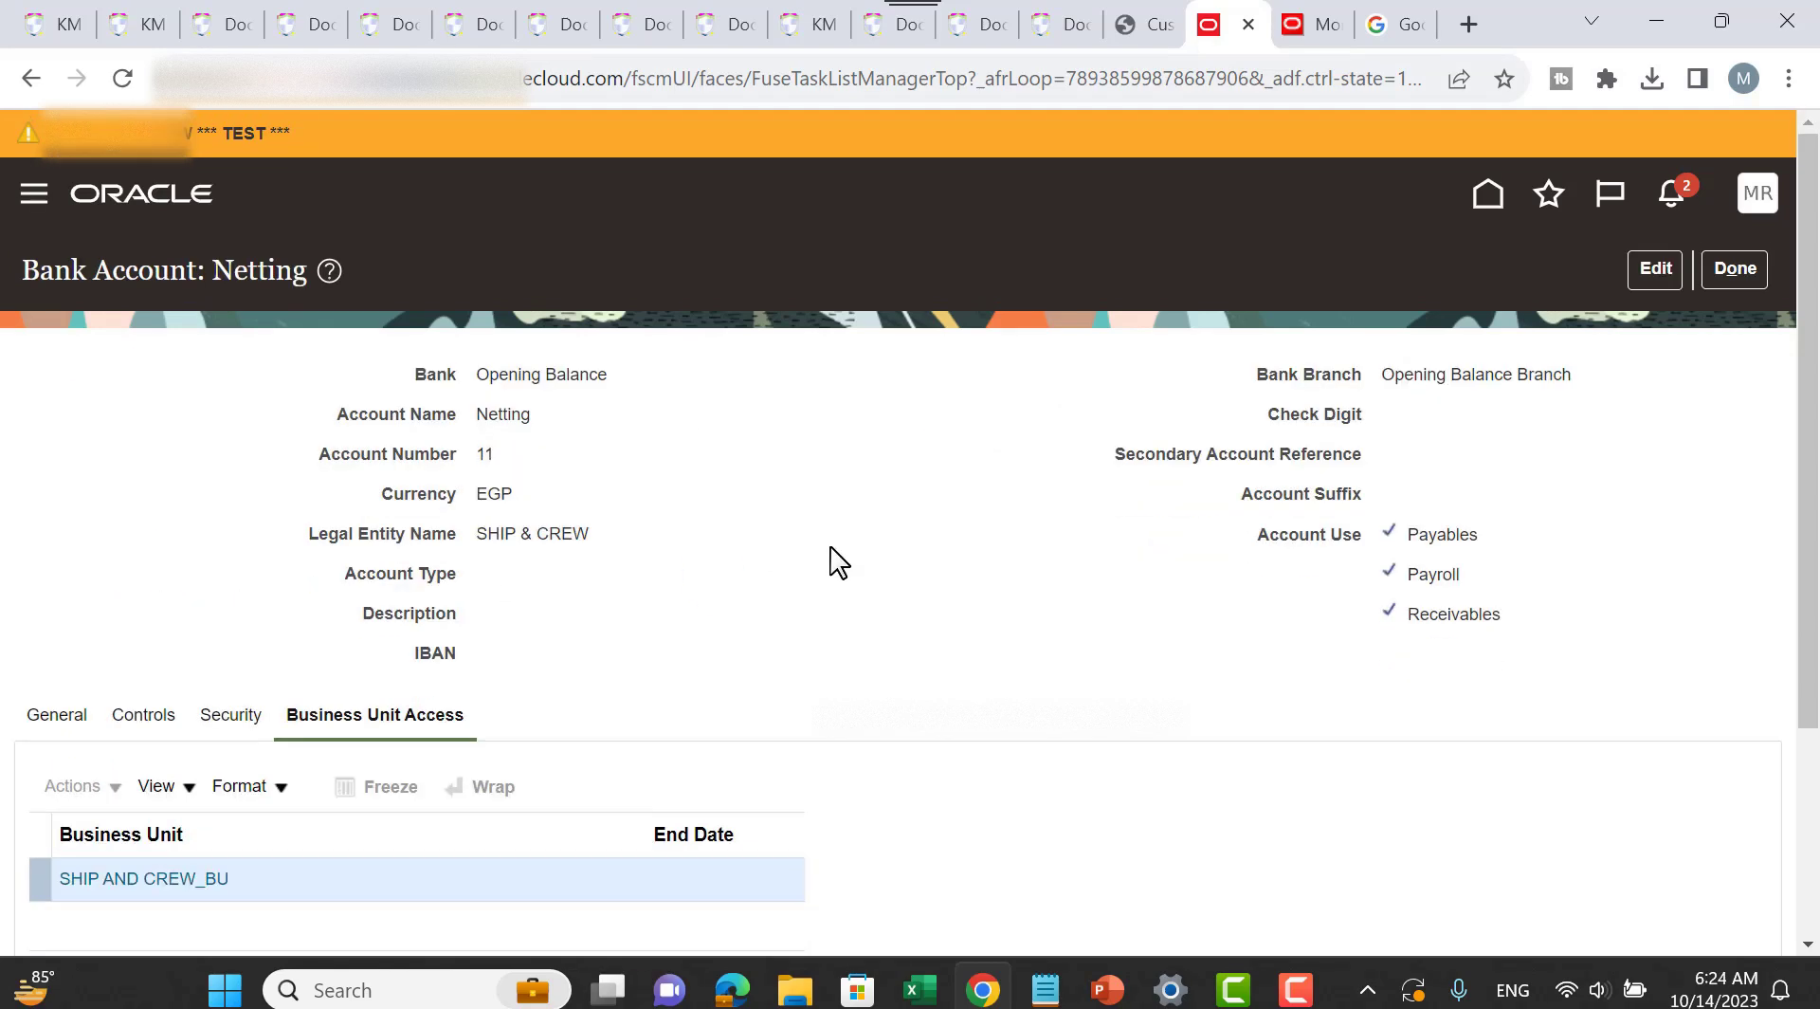
scroll(896, 566, down, 3)
click(68, 434)
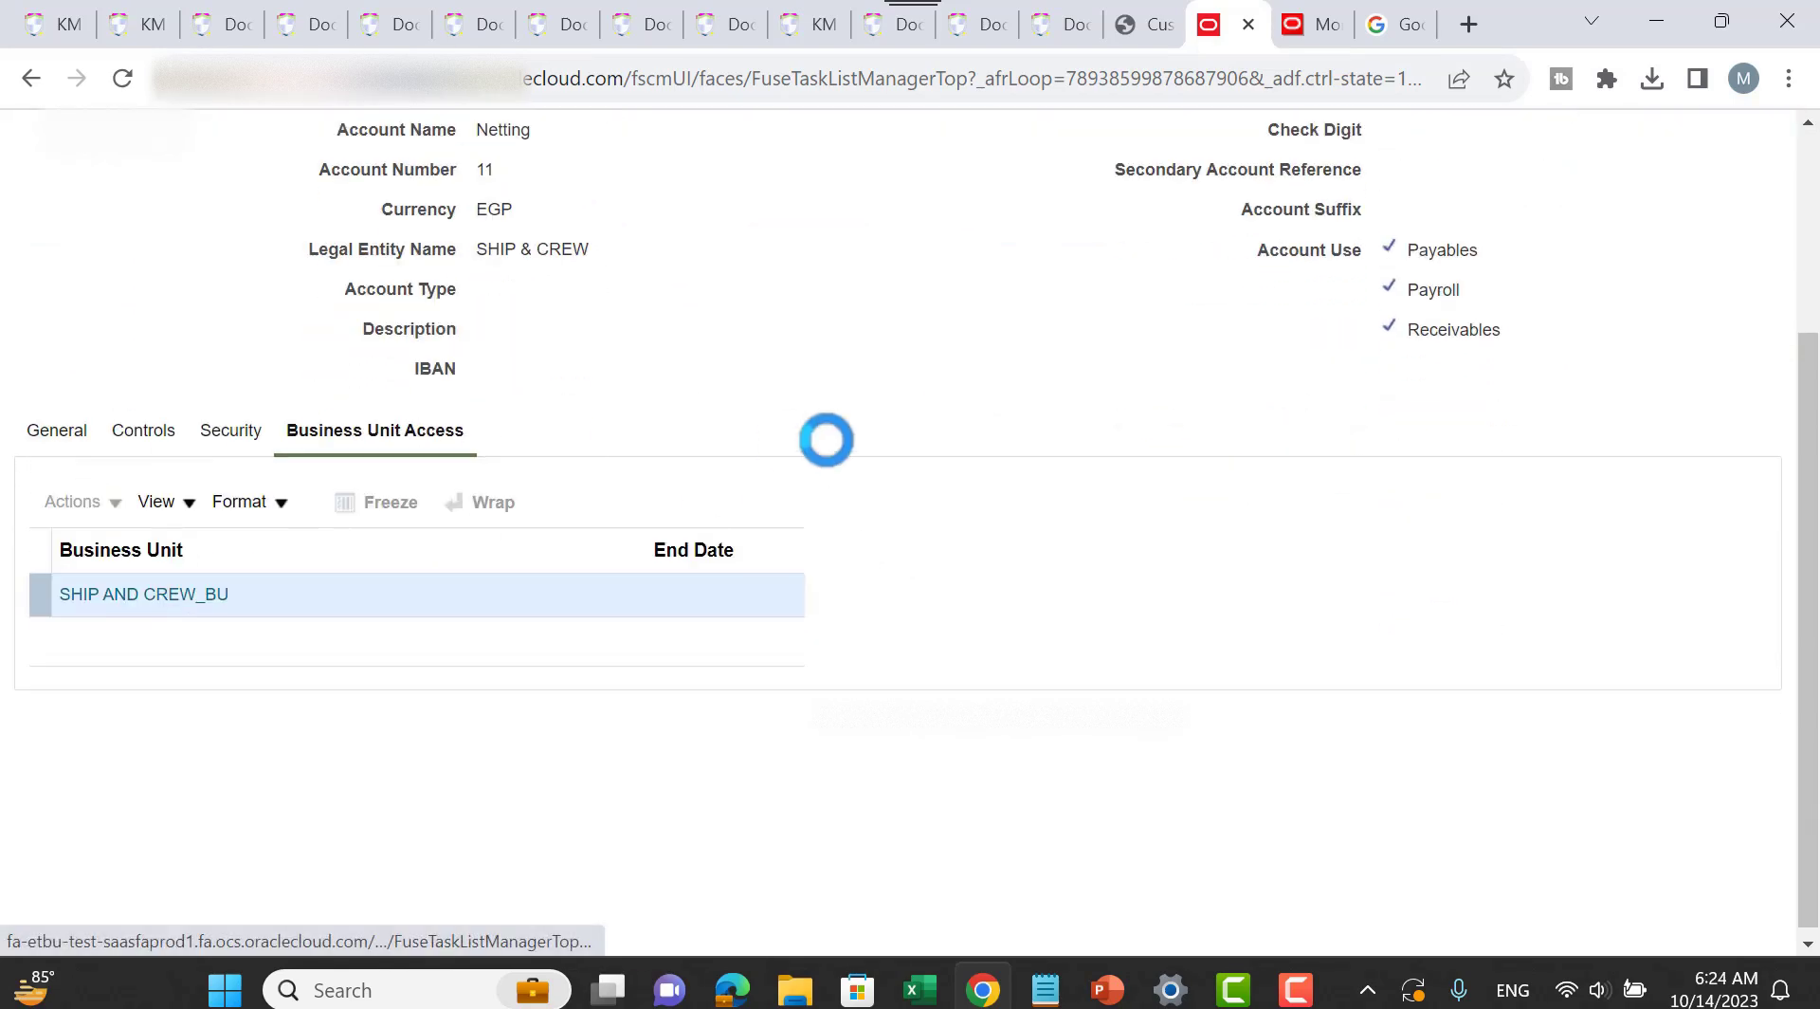
scroll(1039, 417, down, 2)
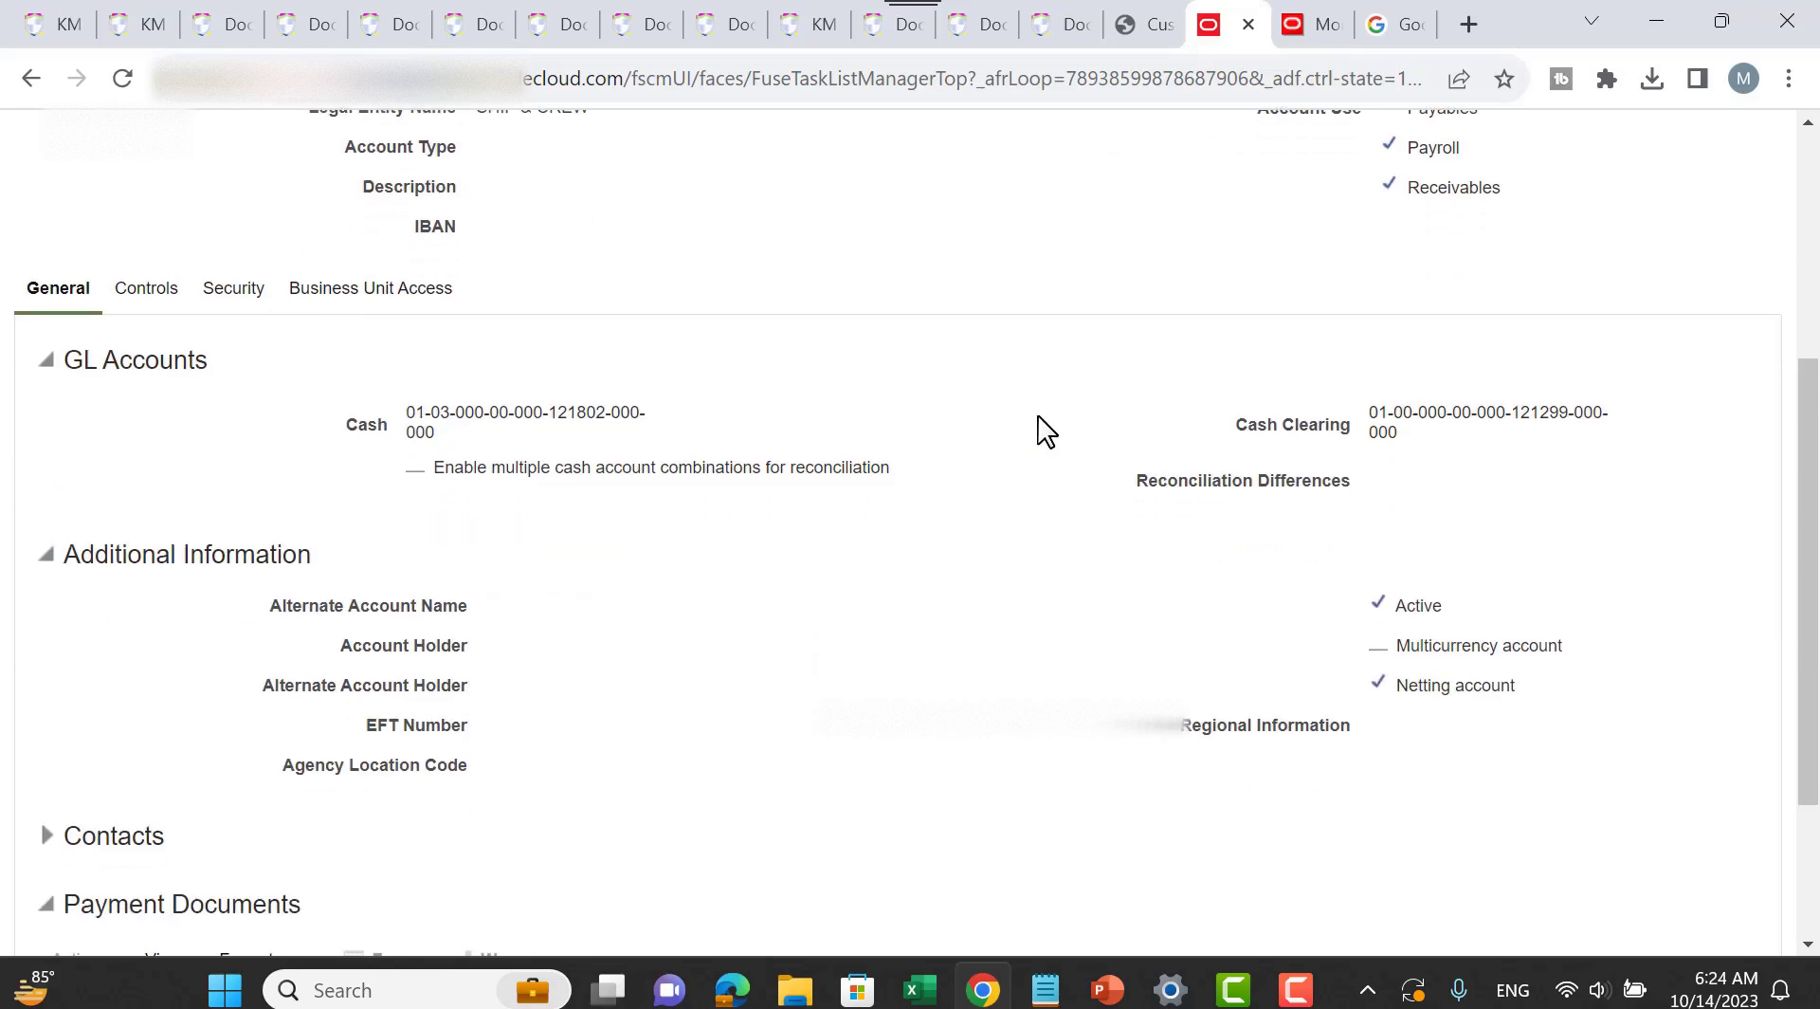
scroll(1045, 432, down, 3)
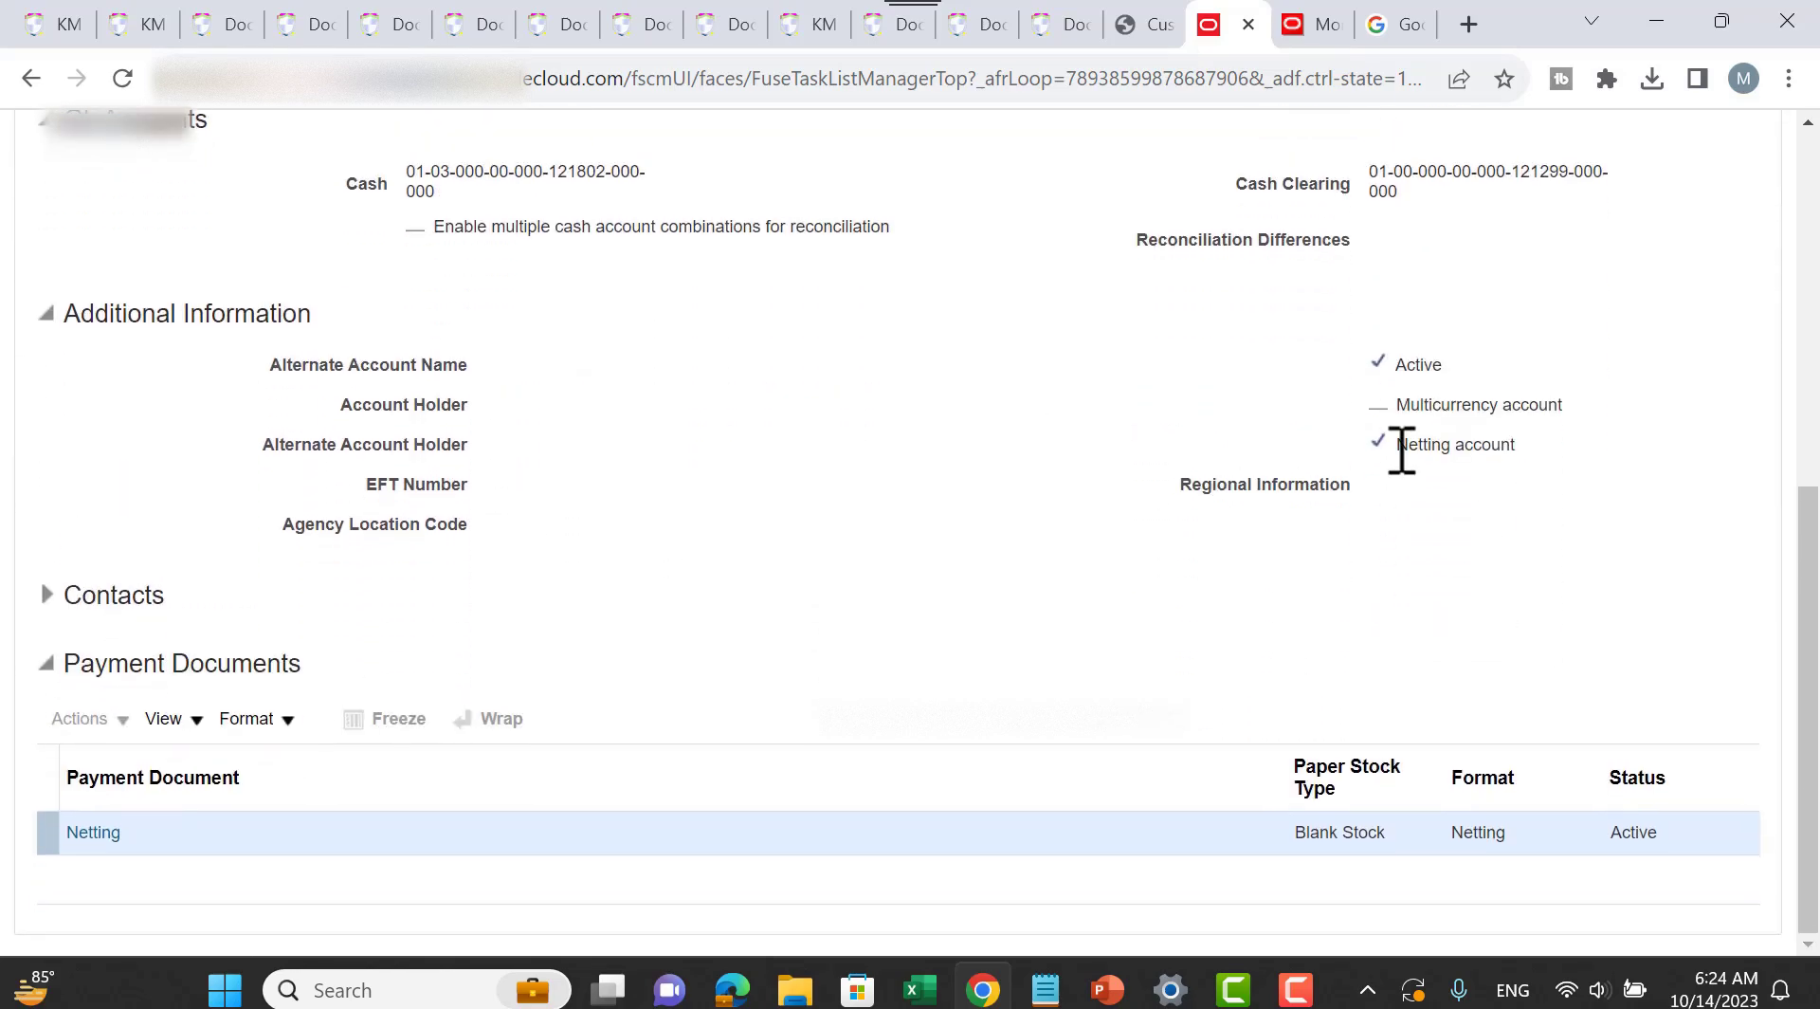
drag(1399, 445, 1529, 453)
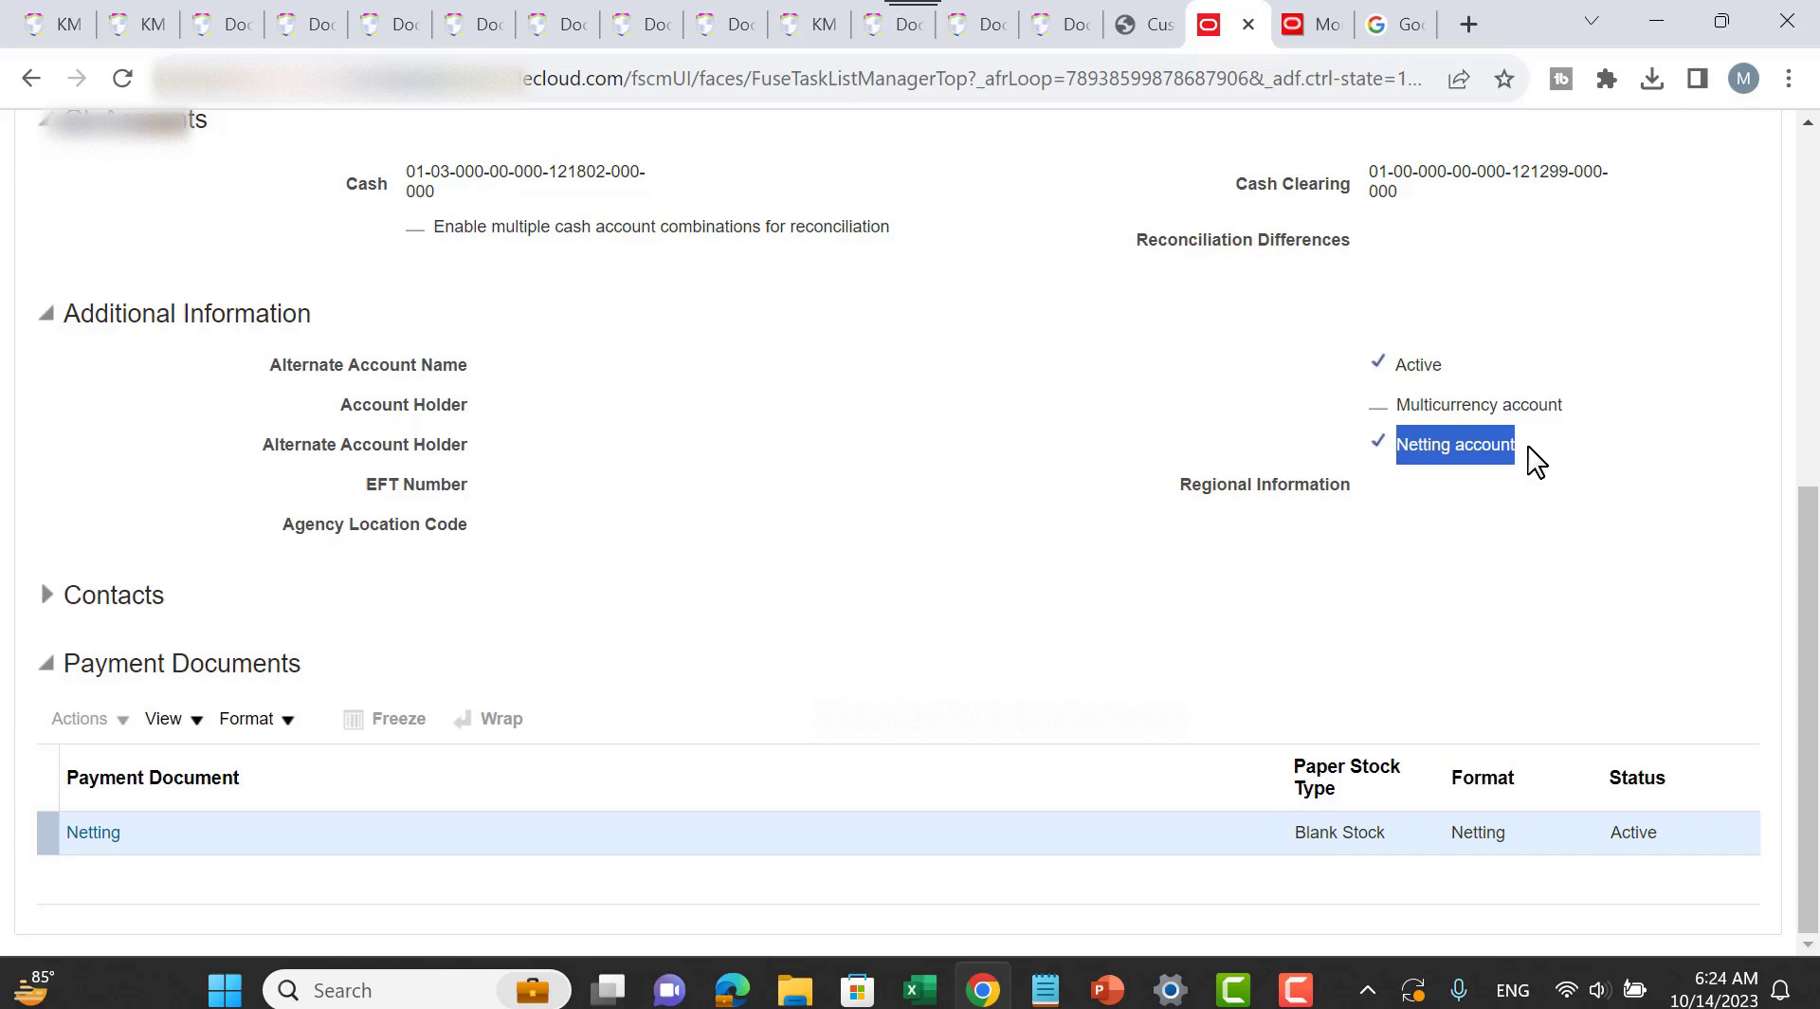
double_click(1407, 365)
scroll(893, 459, up, 5)
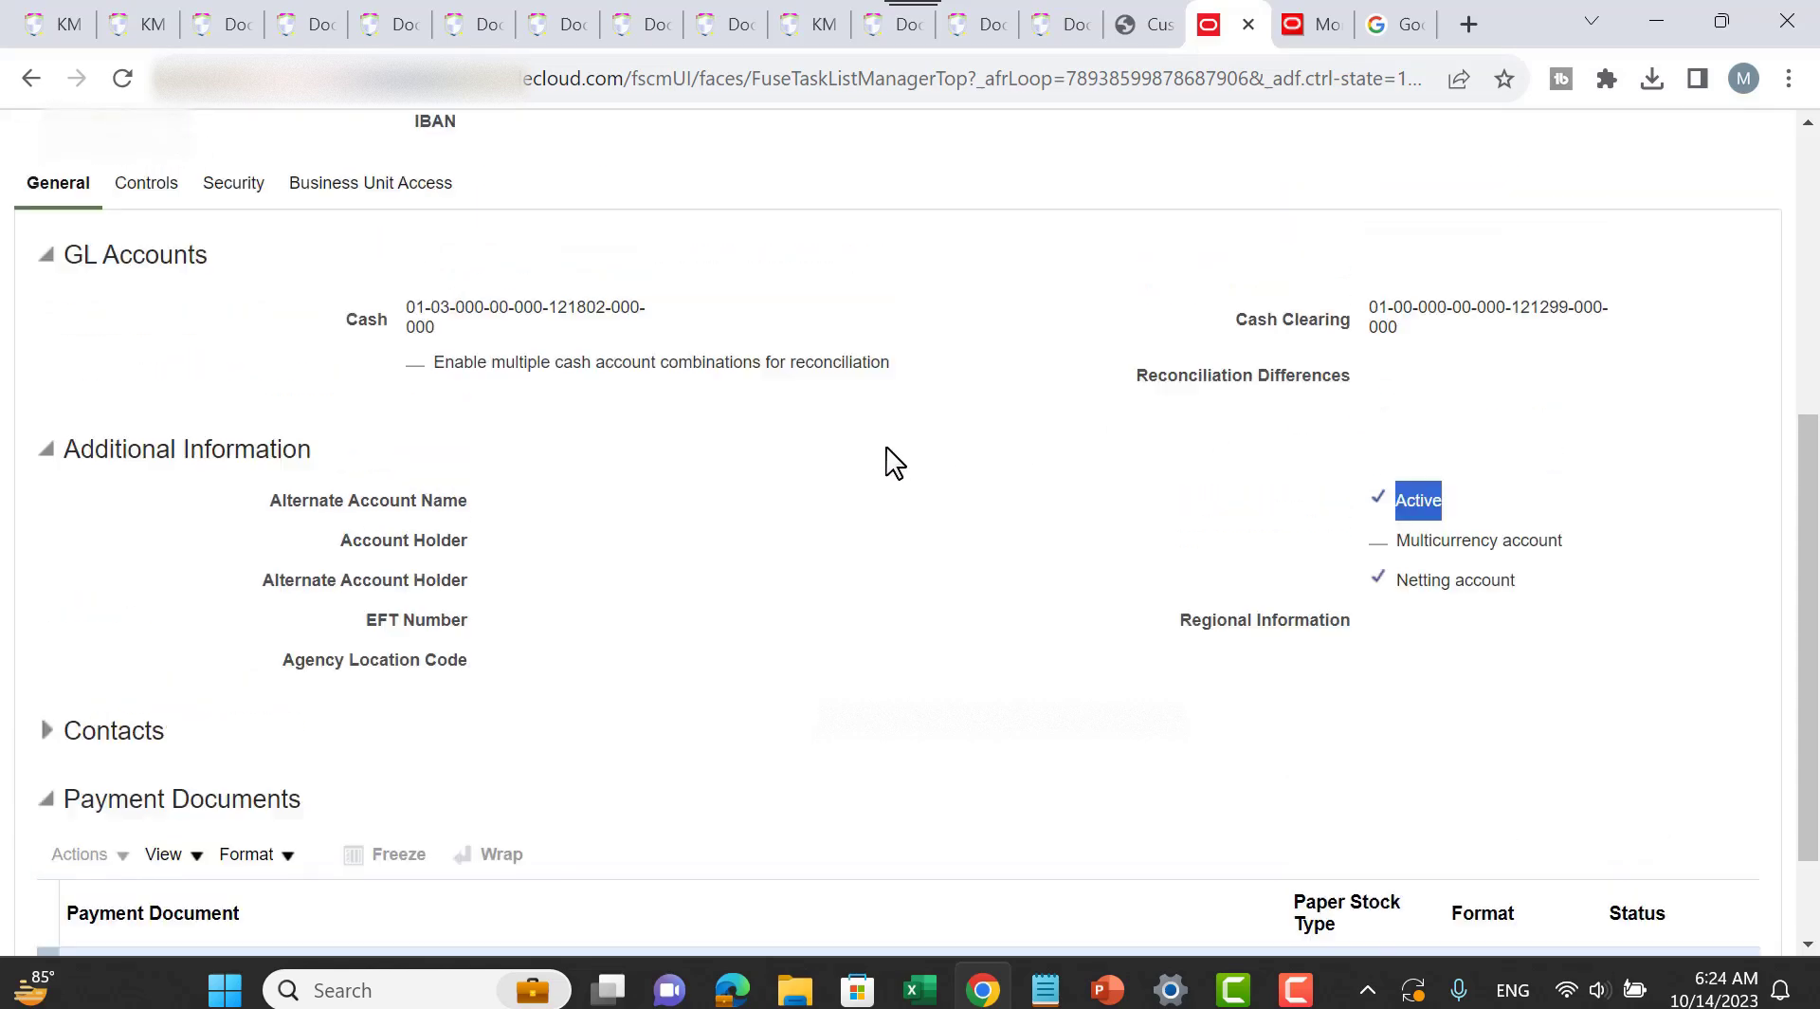
click(353, 476)
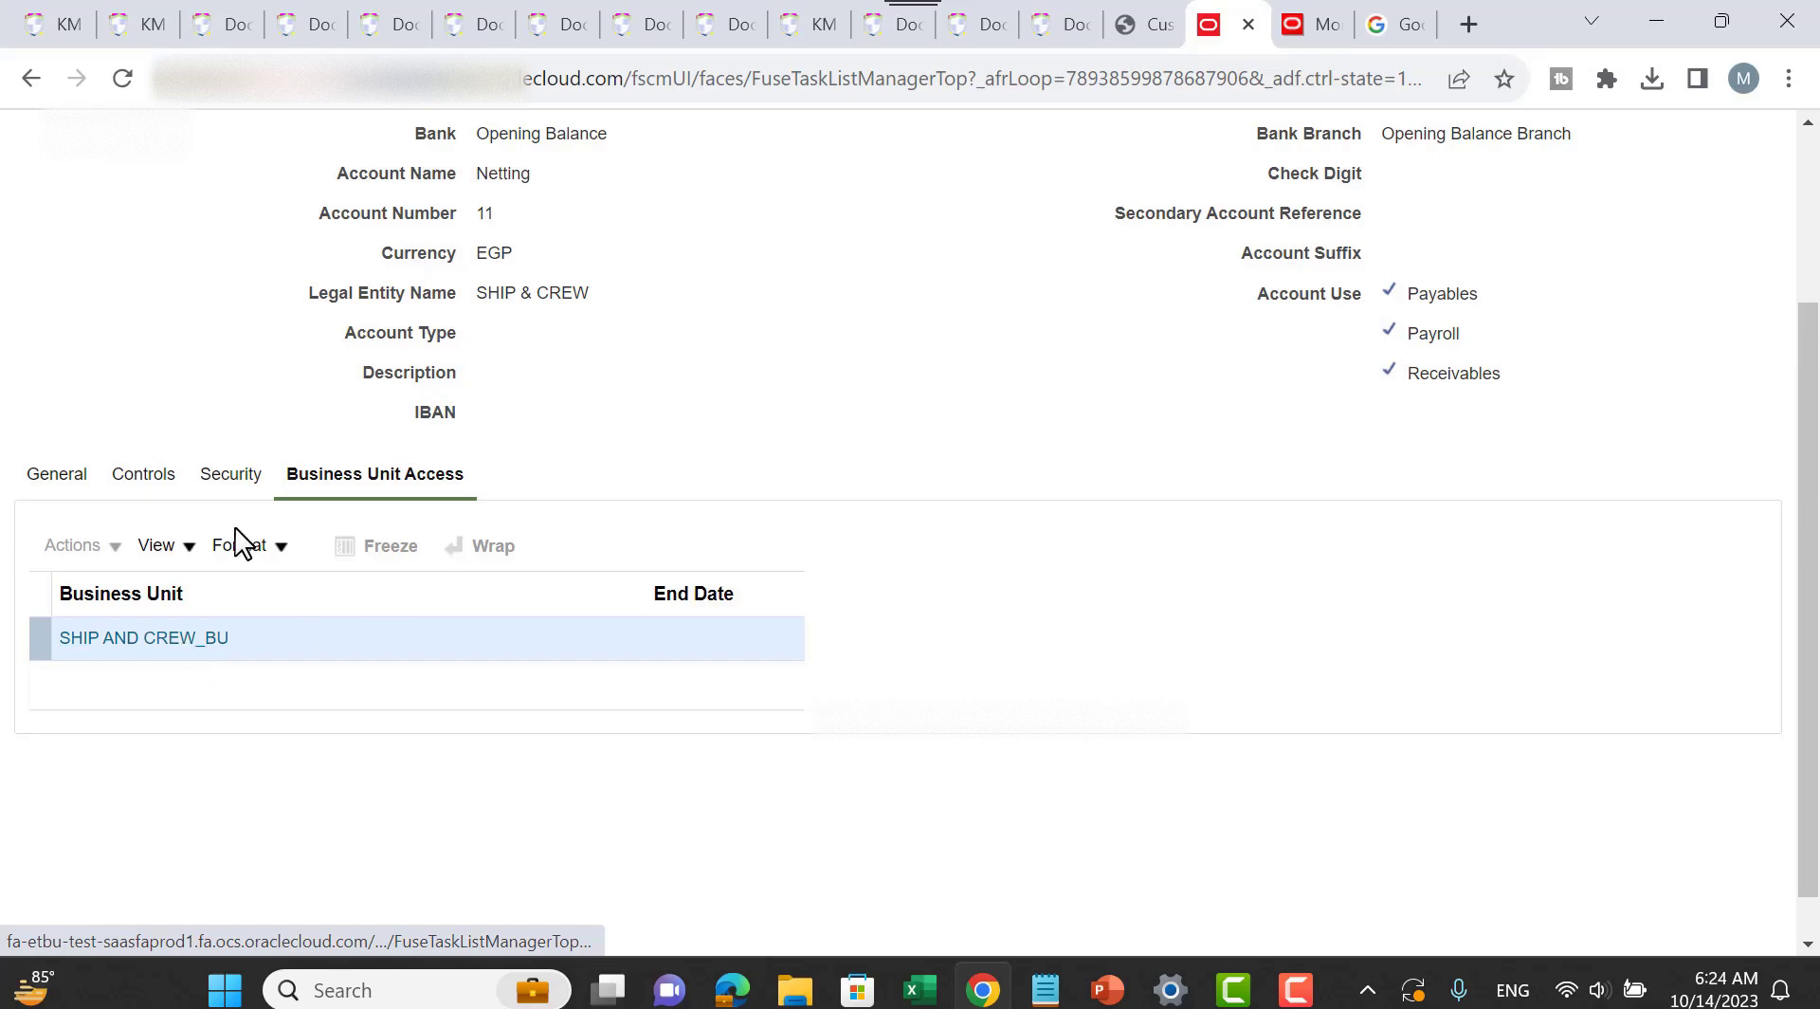
Step: Check SHIP AND CREW_BU's Netting Payments category, then recheck the Netting account and Active flags
click(144, 638)
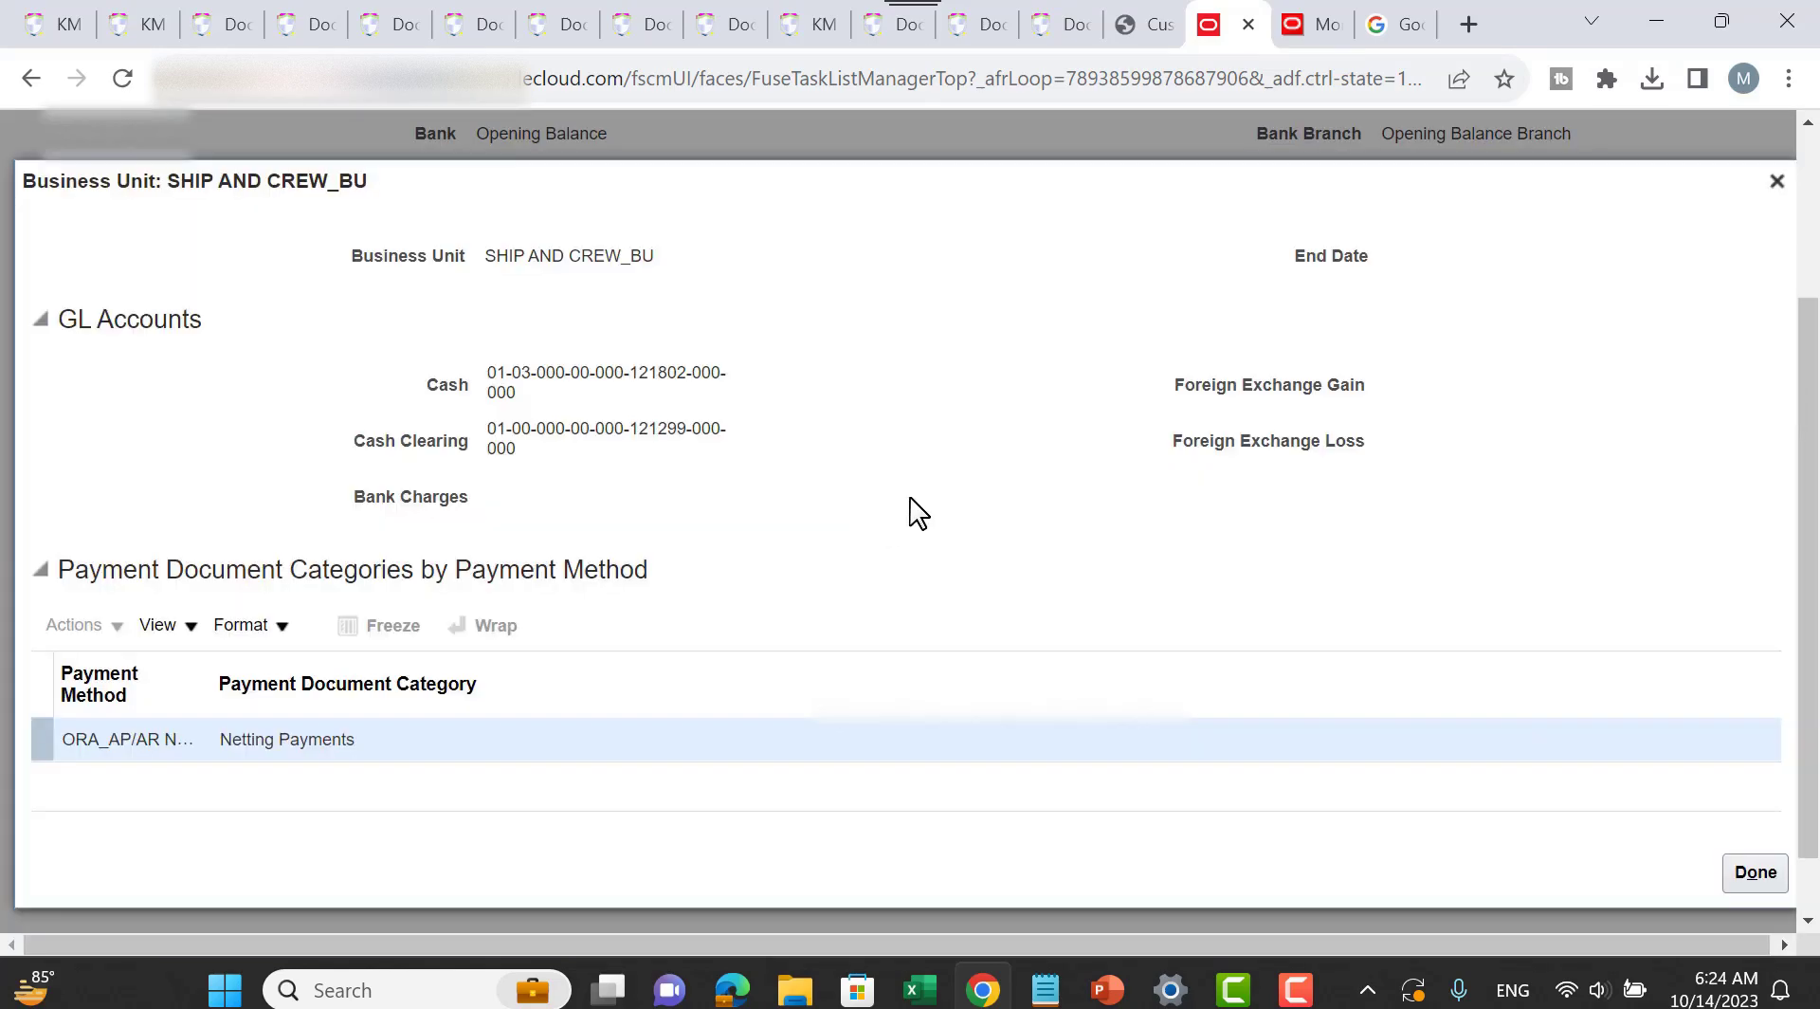
drag(68, 744, 385, 747)
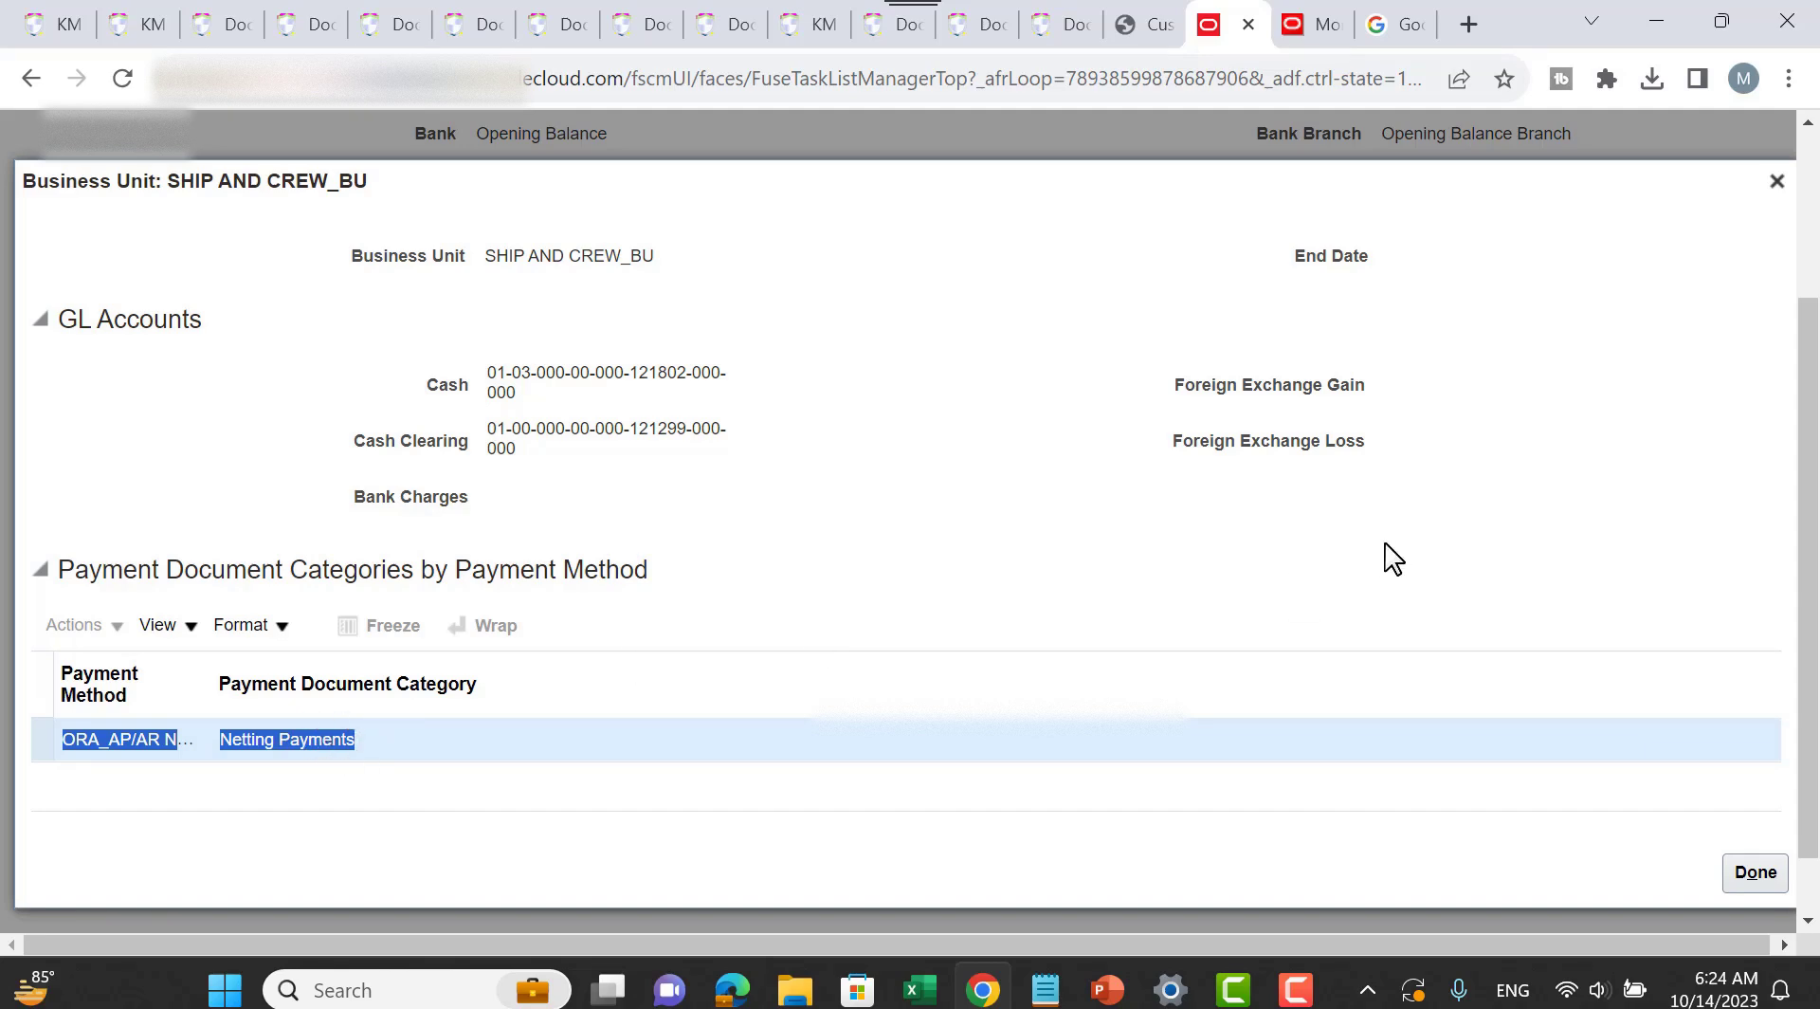
click(1777, 182)
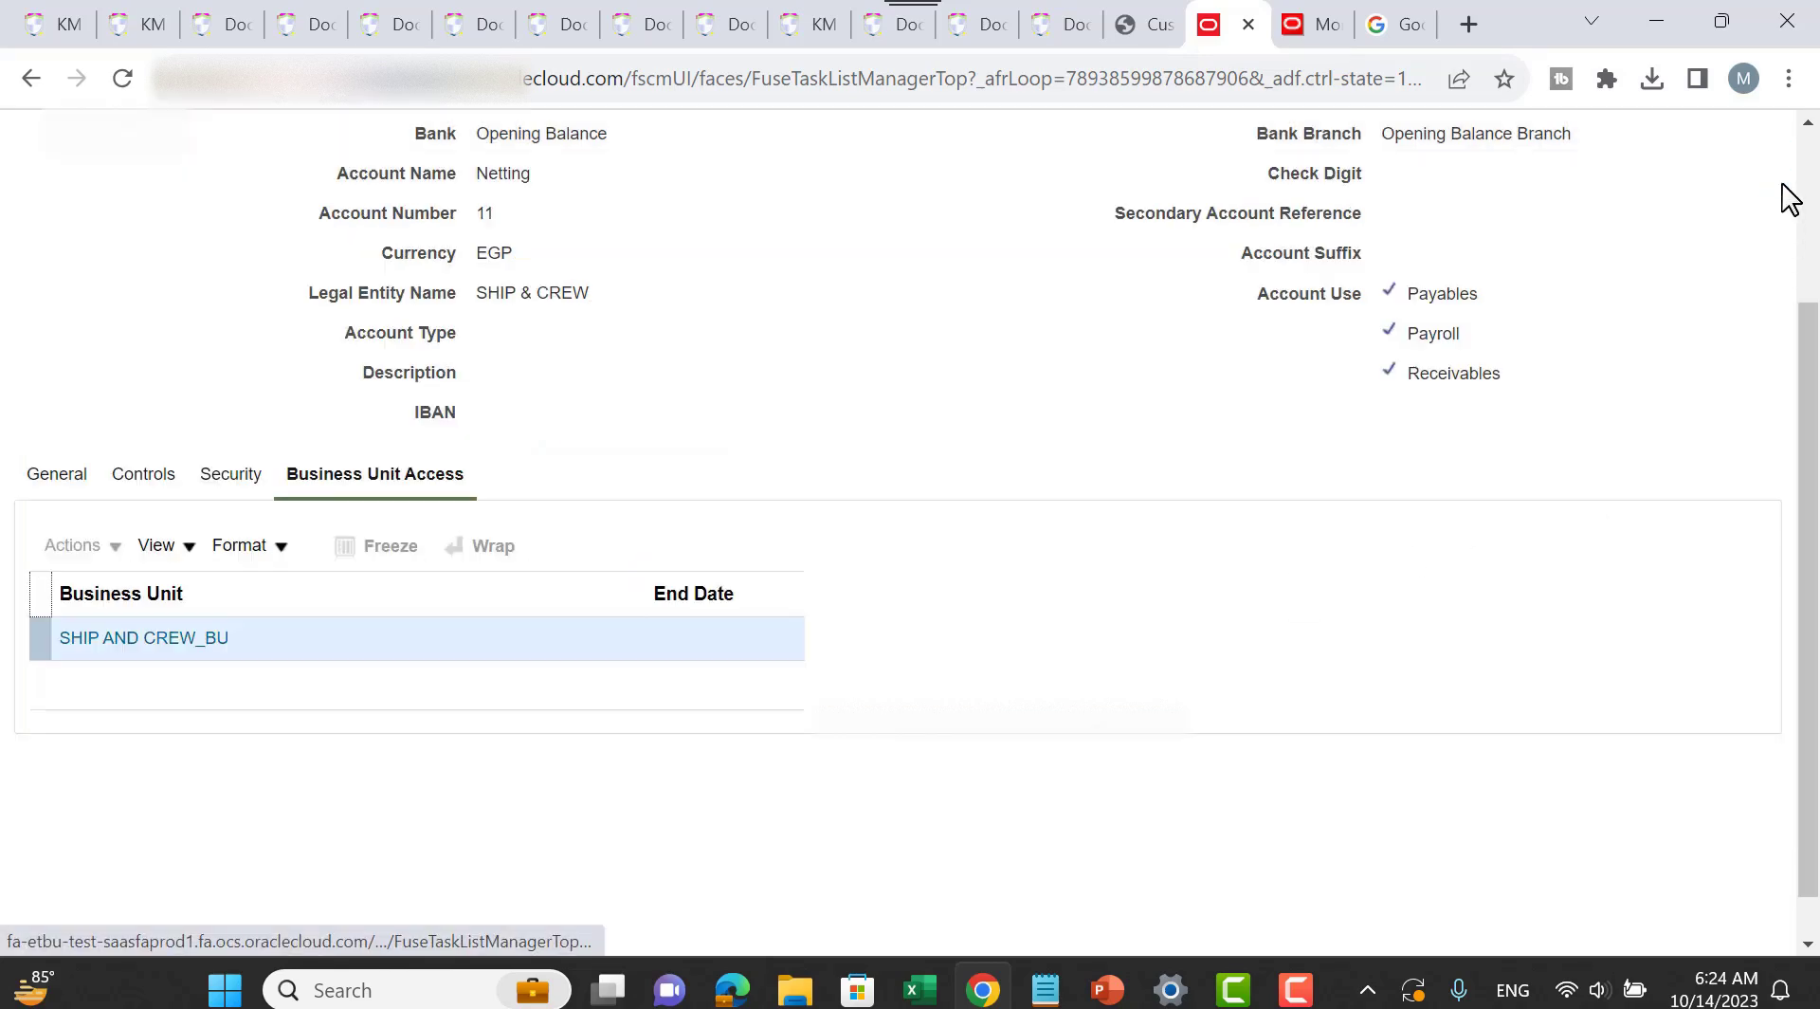
click(55, 476)
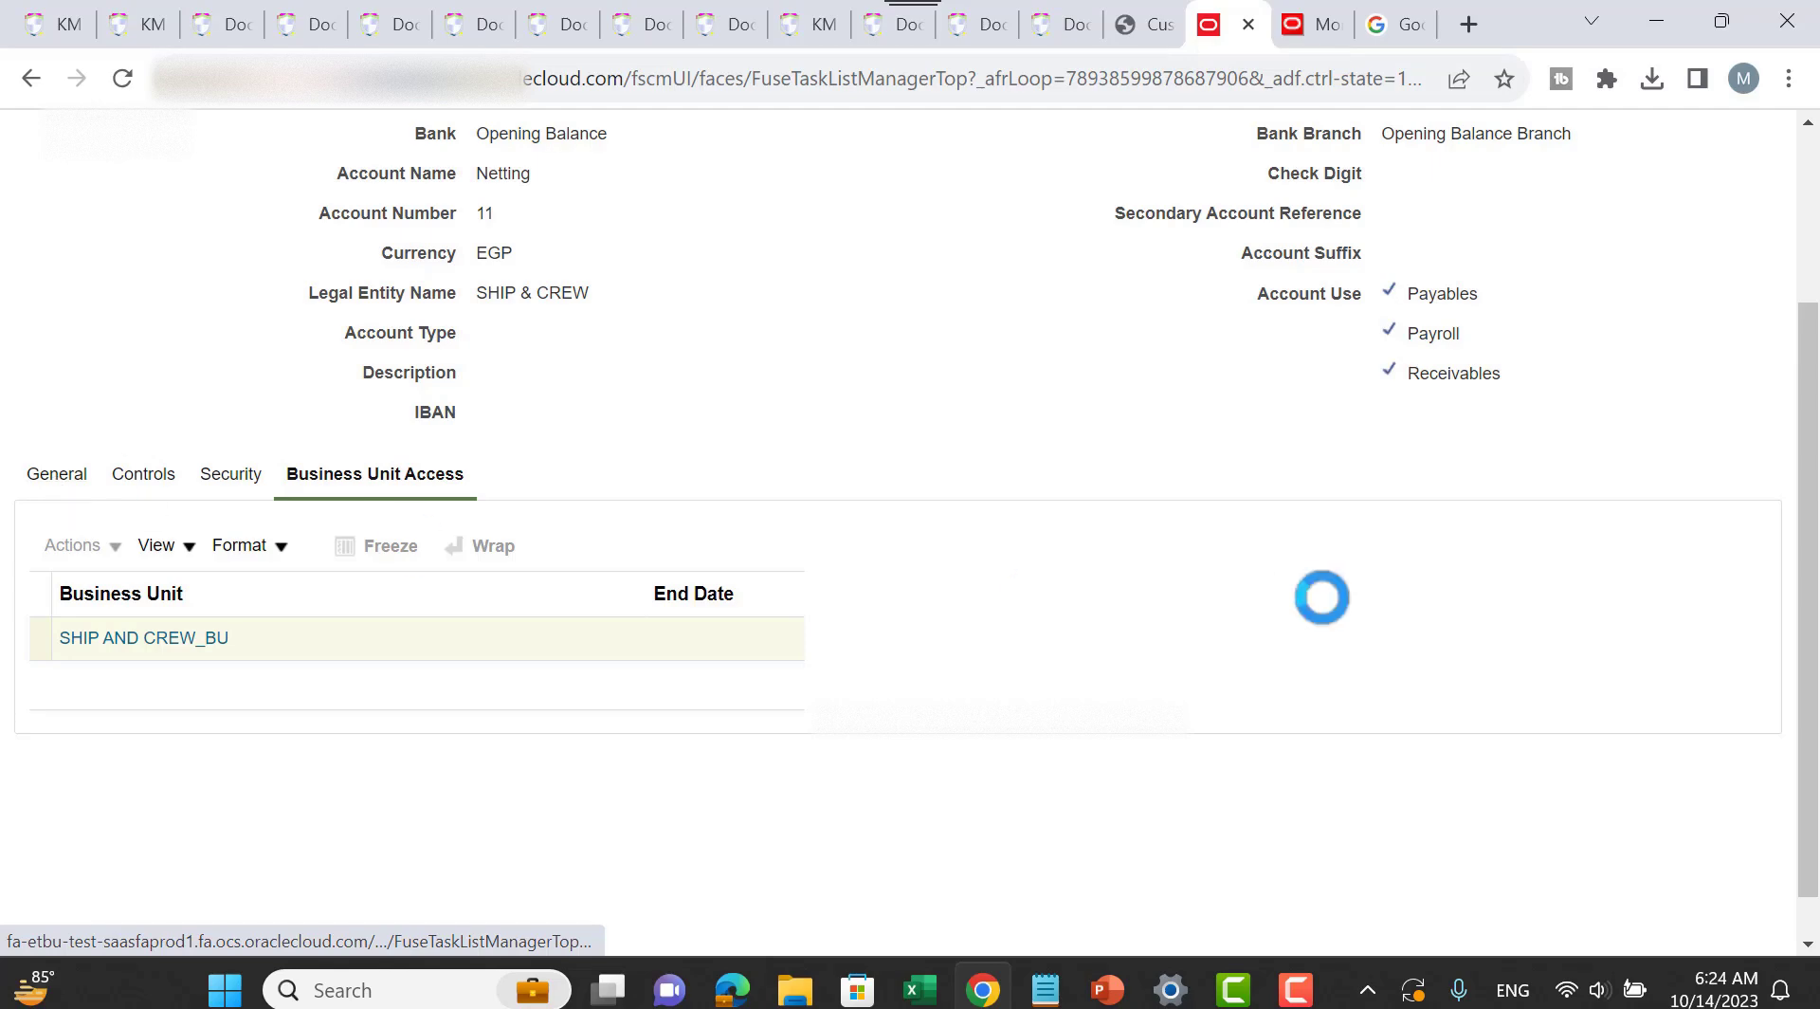
scroll(1401, 598, down, 3)
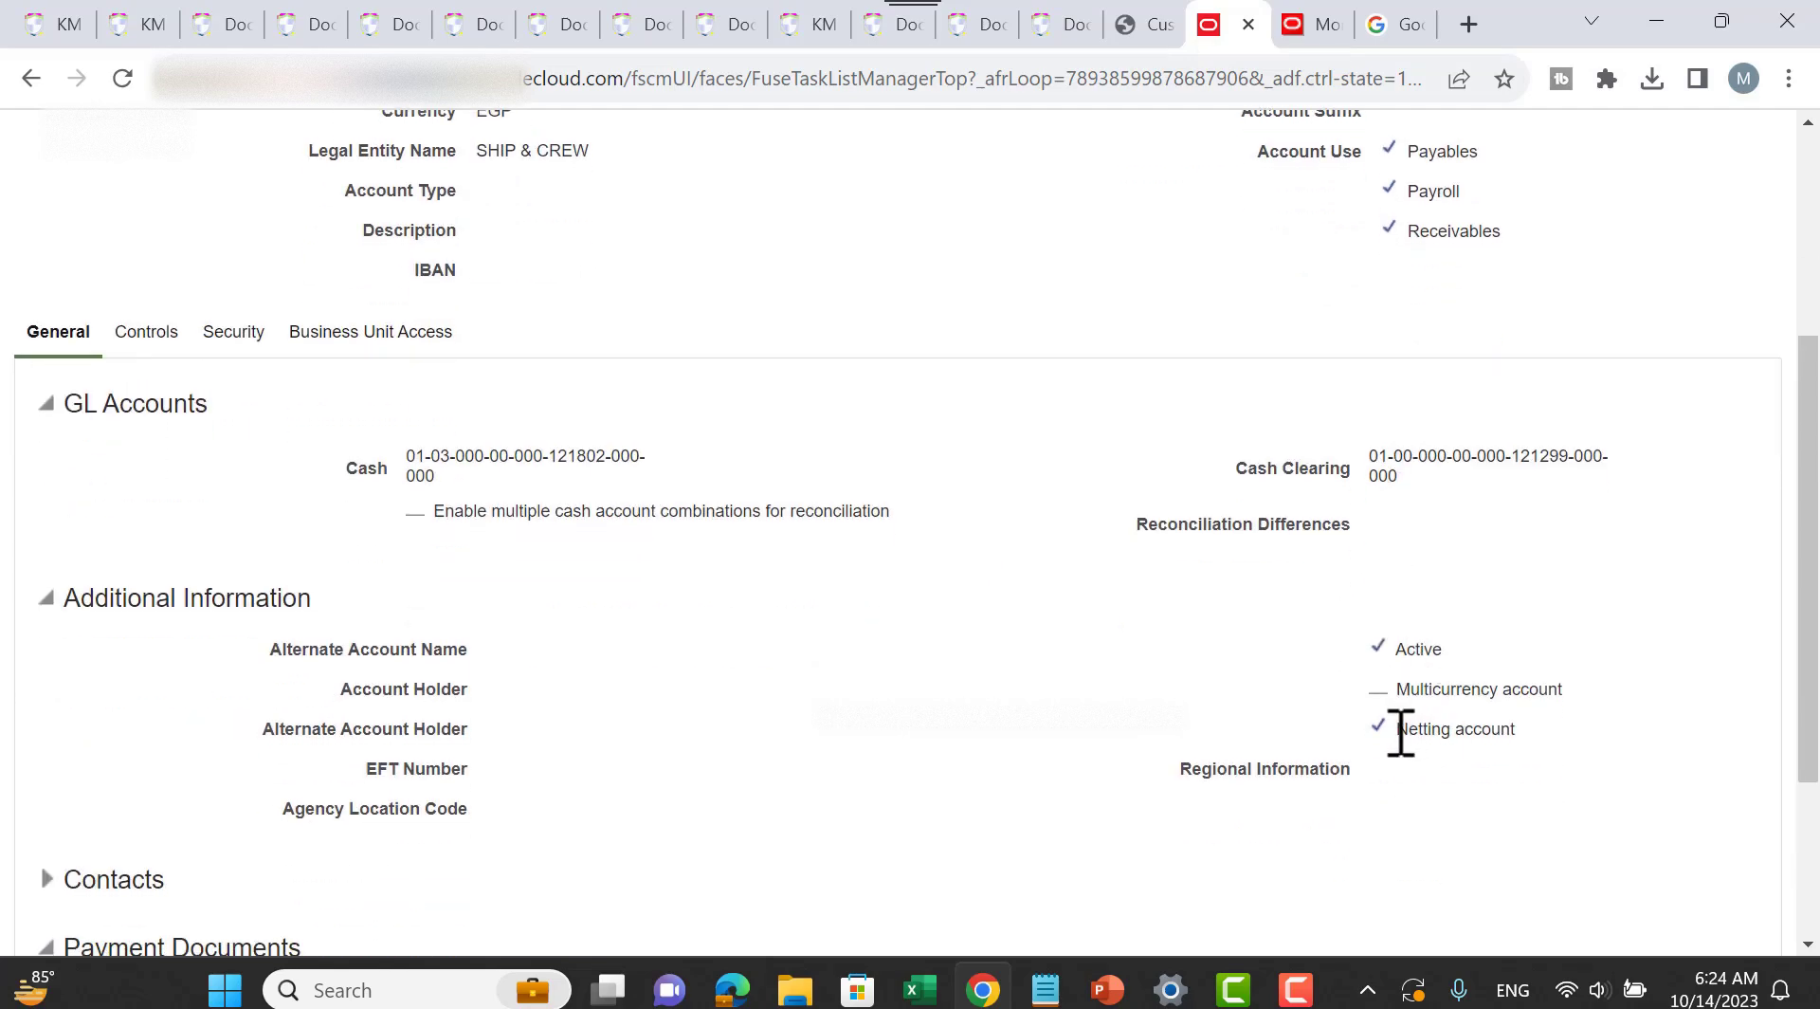
drag(1401, 733, 1554, 741)
drag(1408, 650, 1541, 668)
Step: Reopen SHIP AND CREW_BU access, glance at the PowerPoint slides, and close the account with Done
click(351, 343)
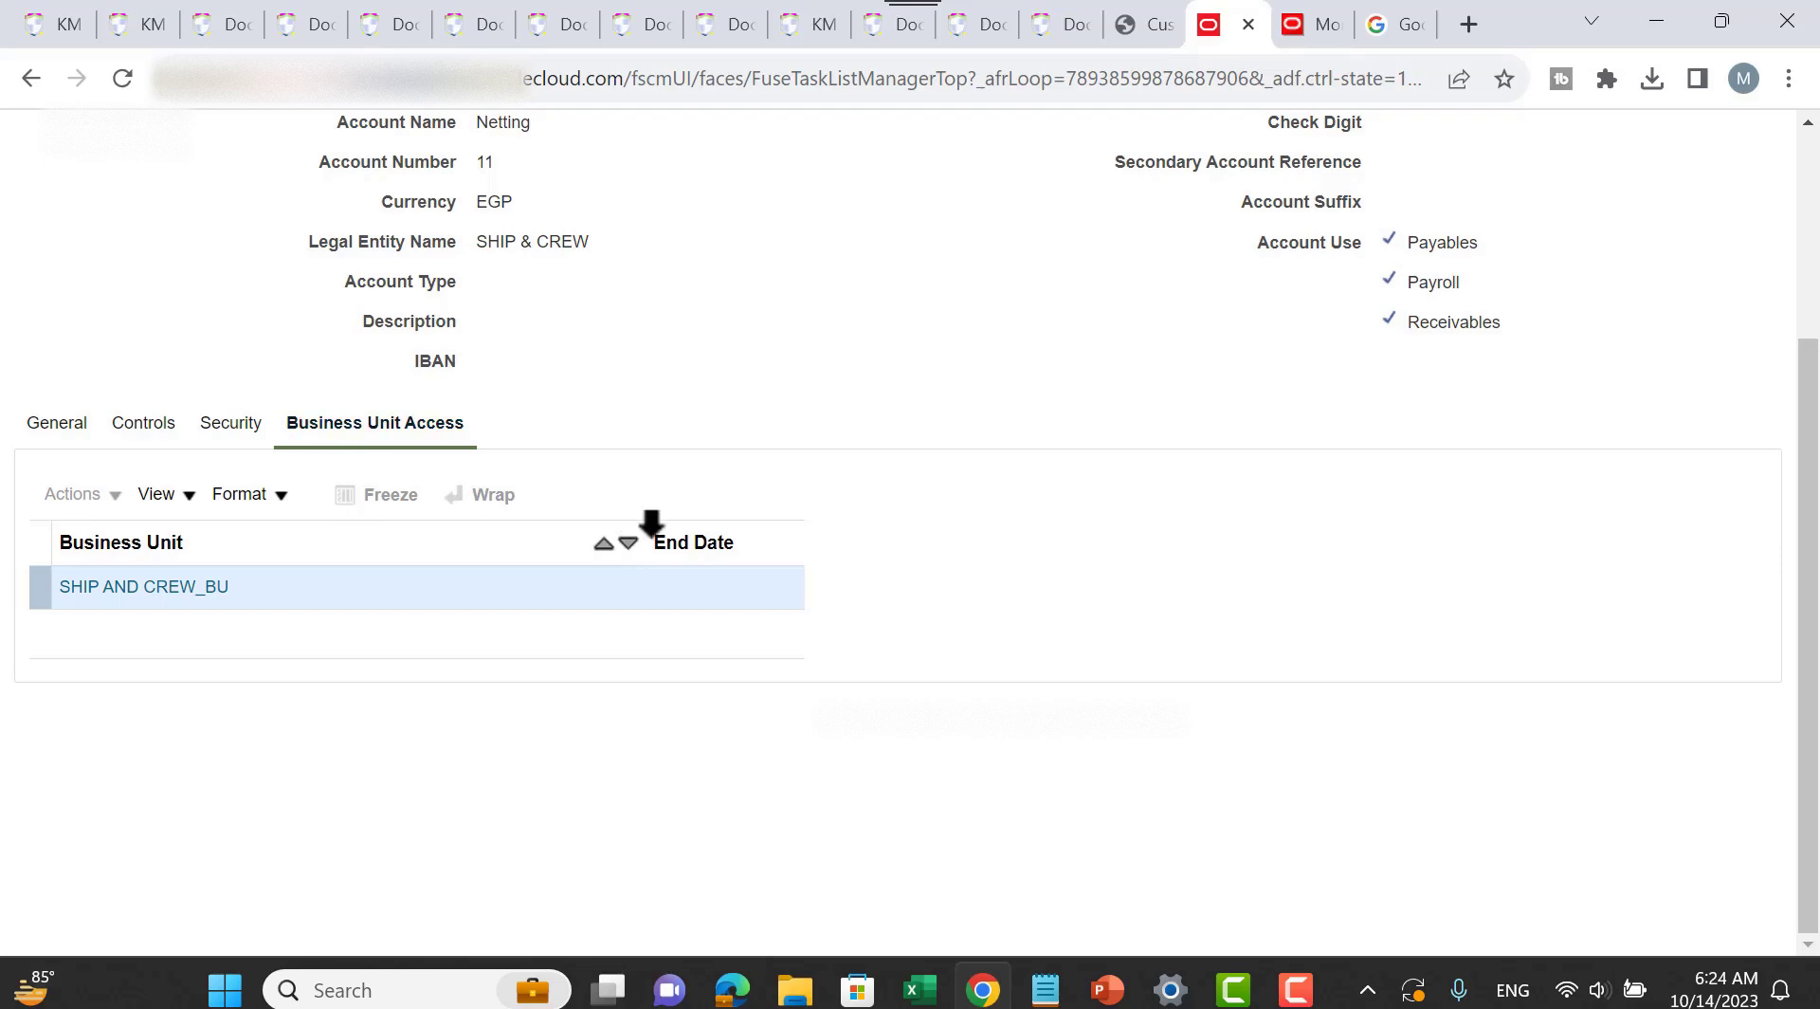
click(159, 588)
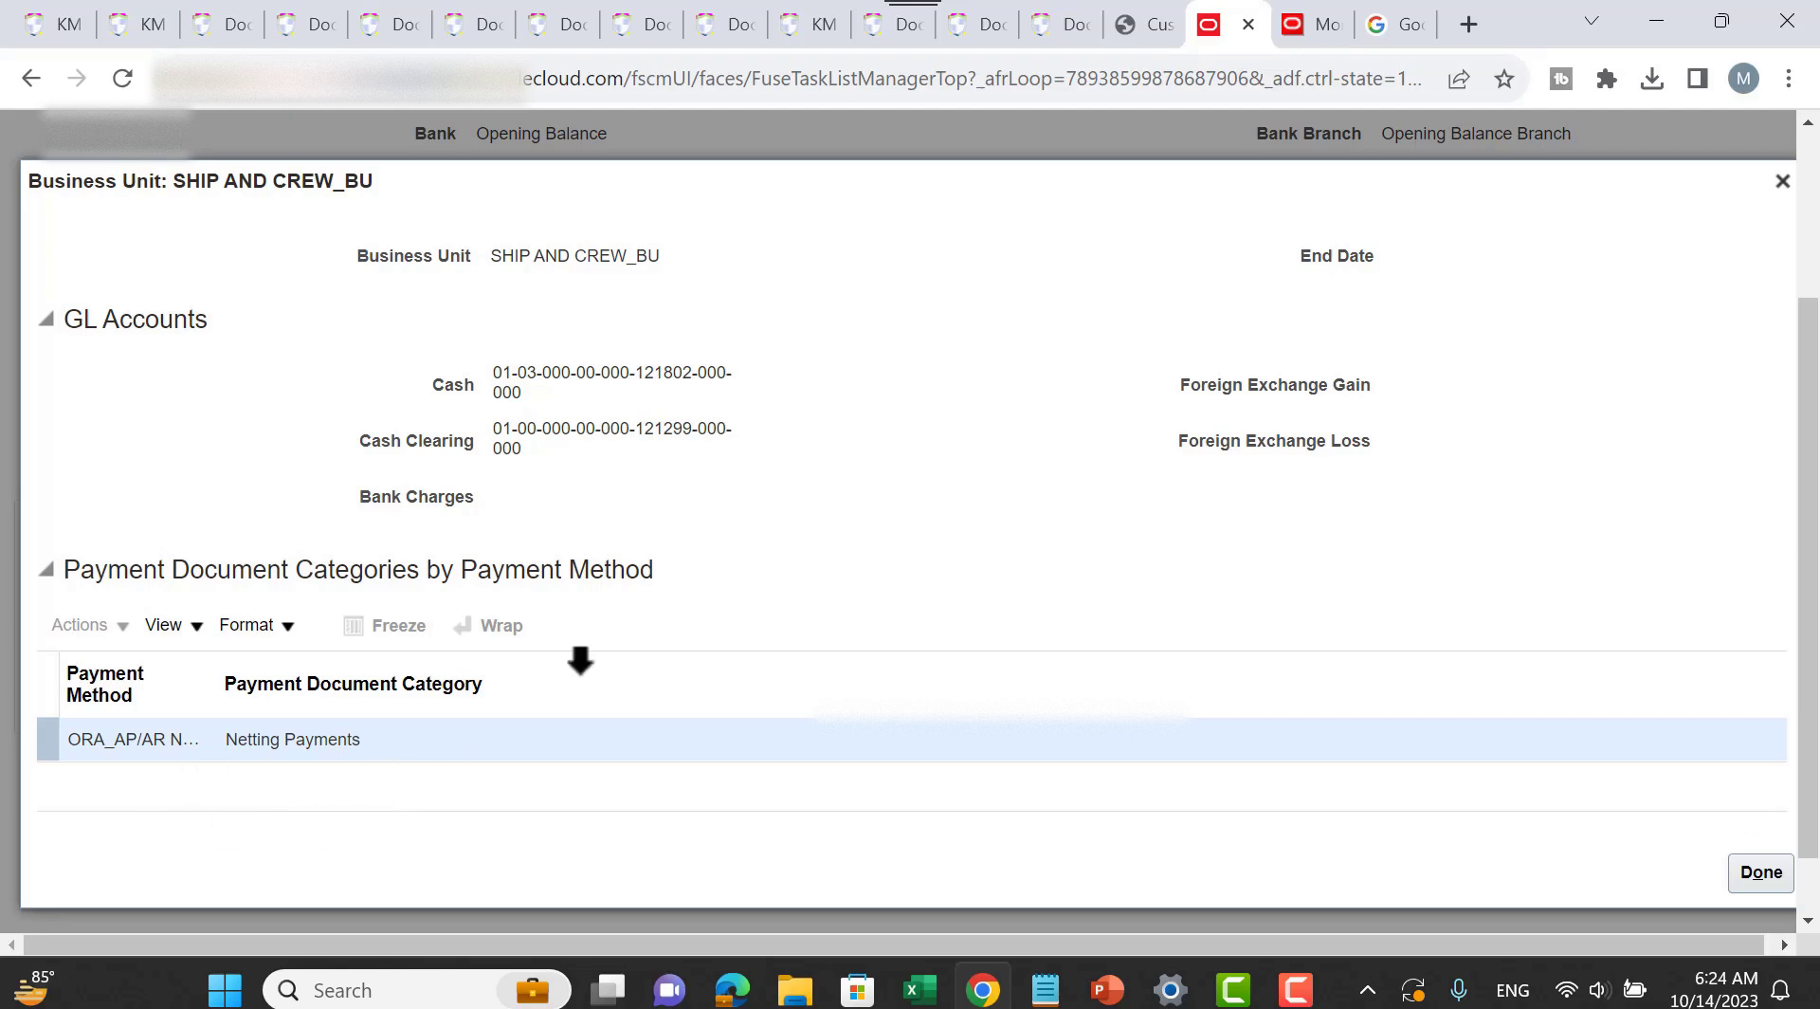
key(alt+Tab)
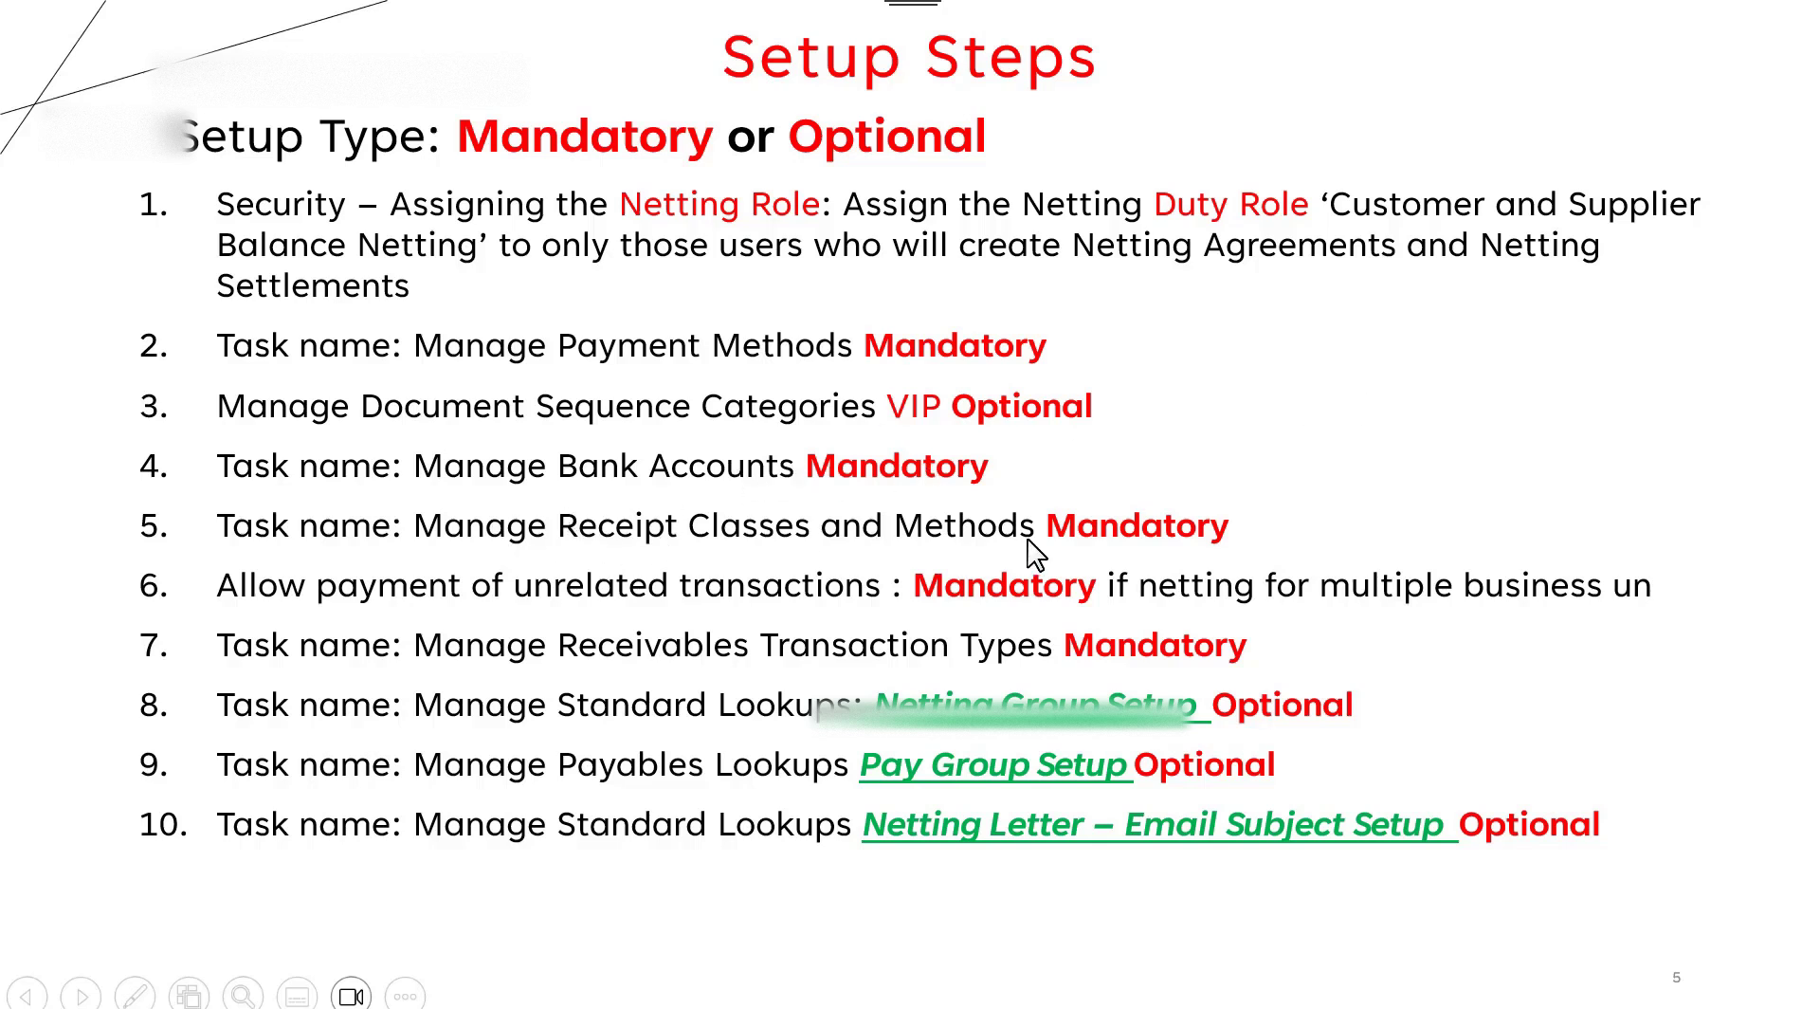
key(alt+Tab)
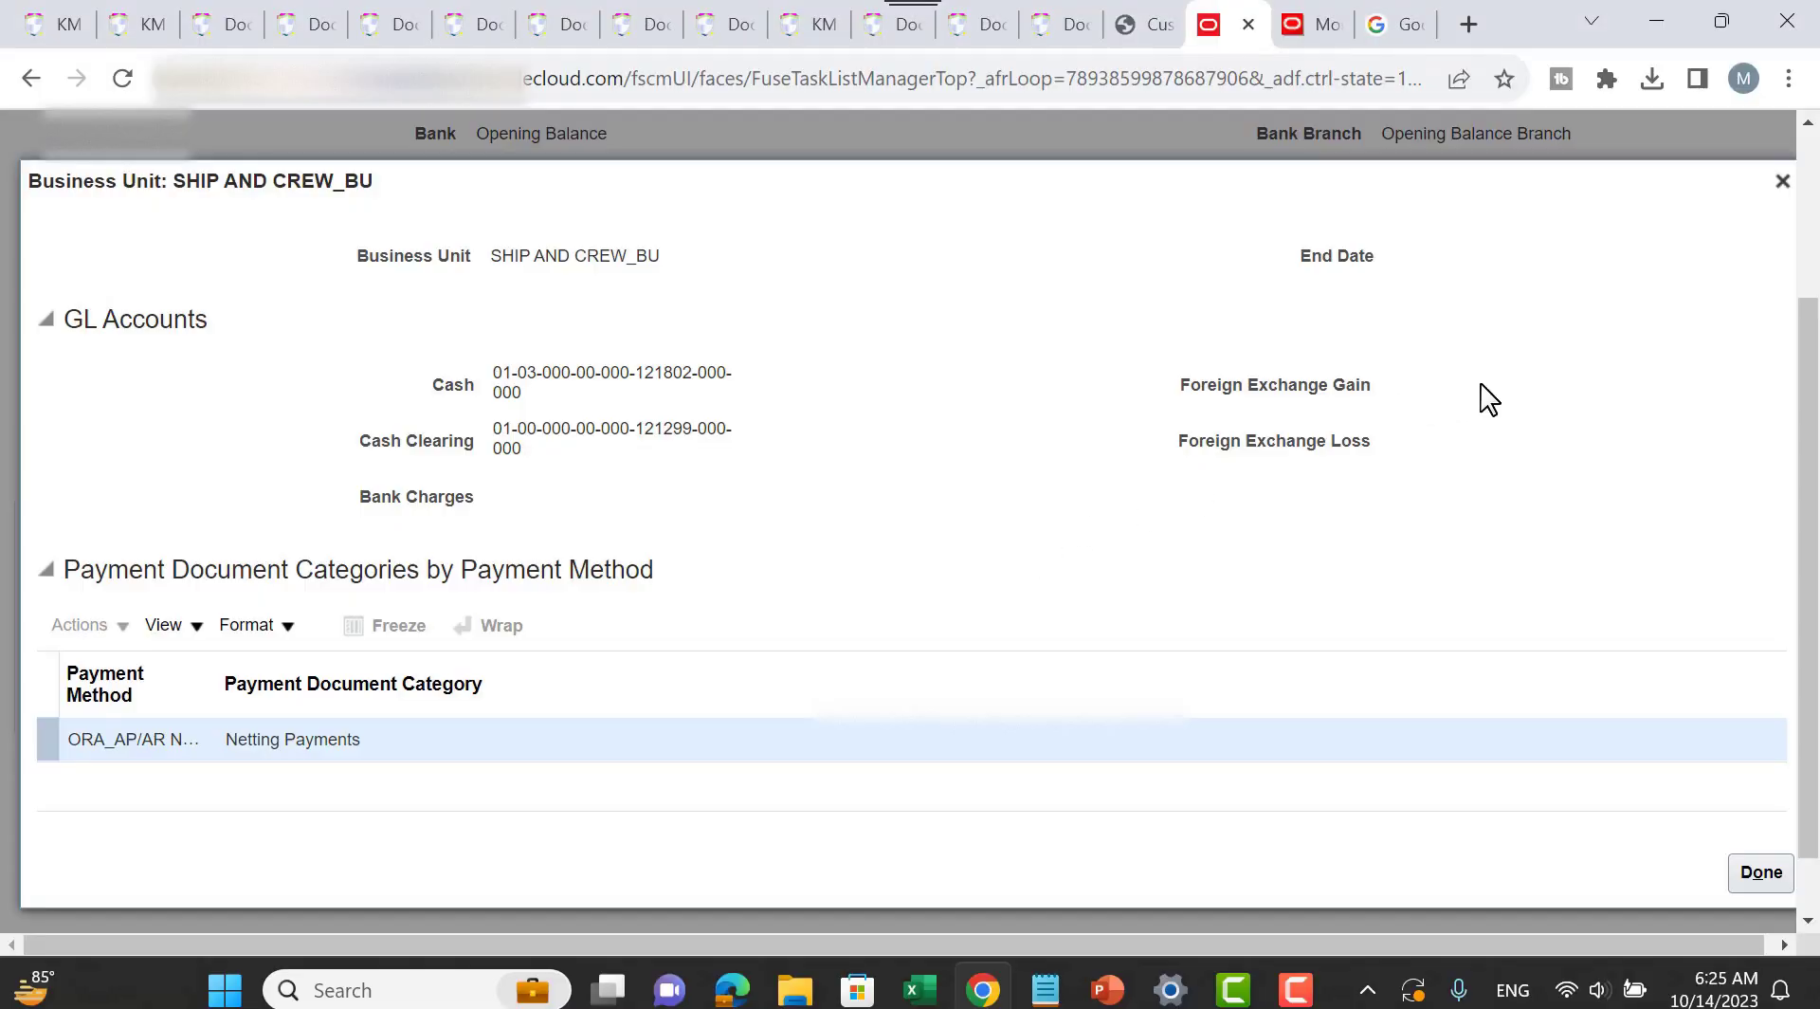
click(1787, 186)
scroll(1640, 285, up, 3)
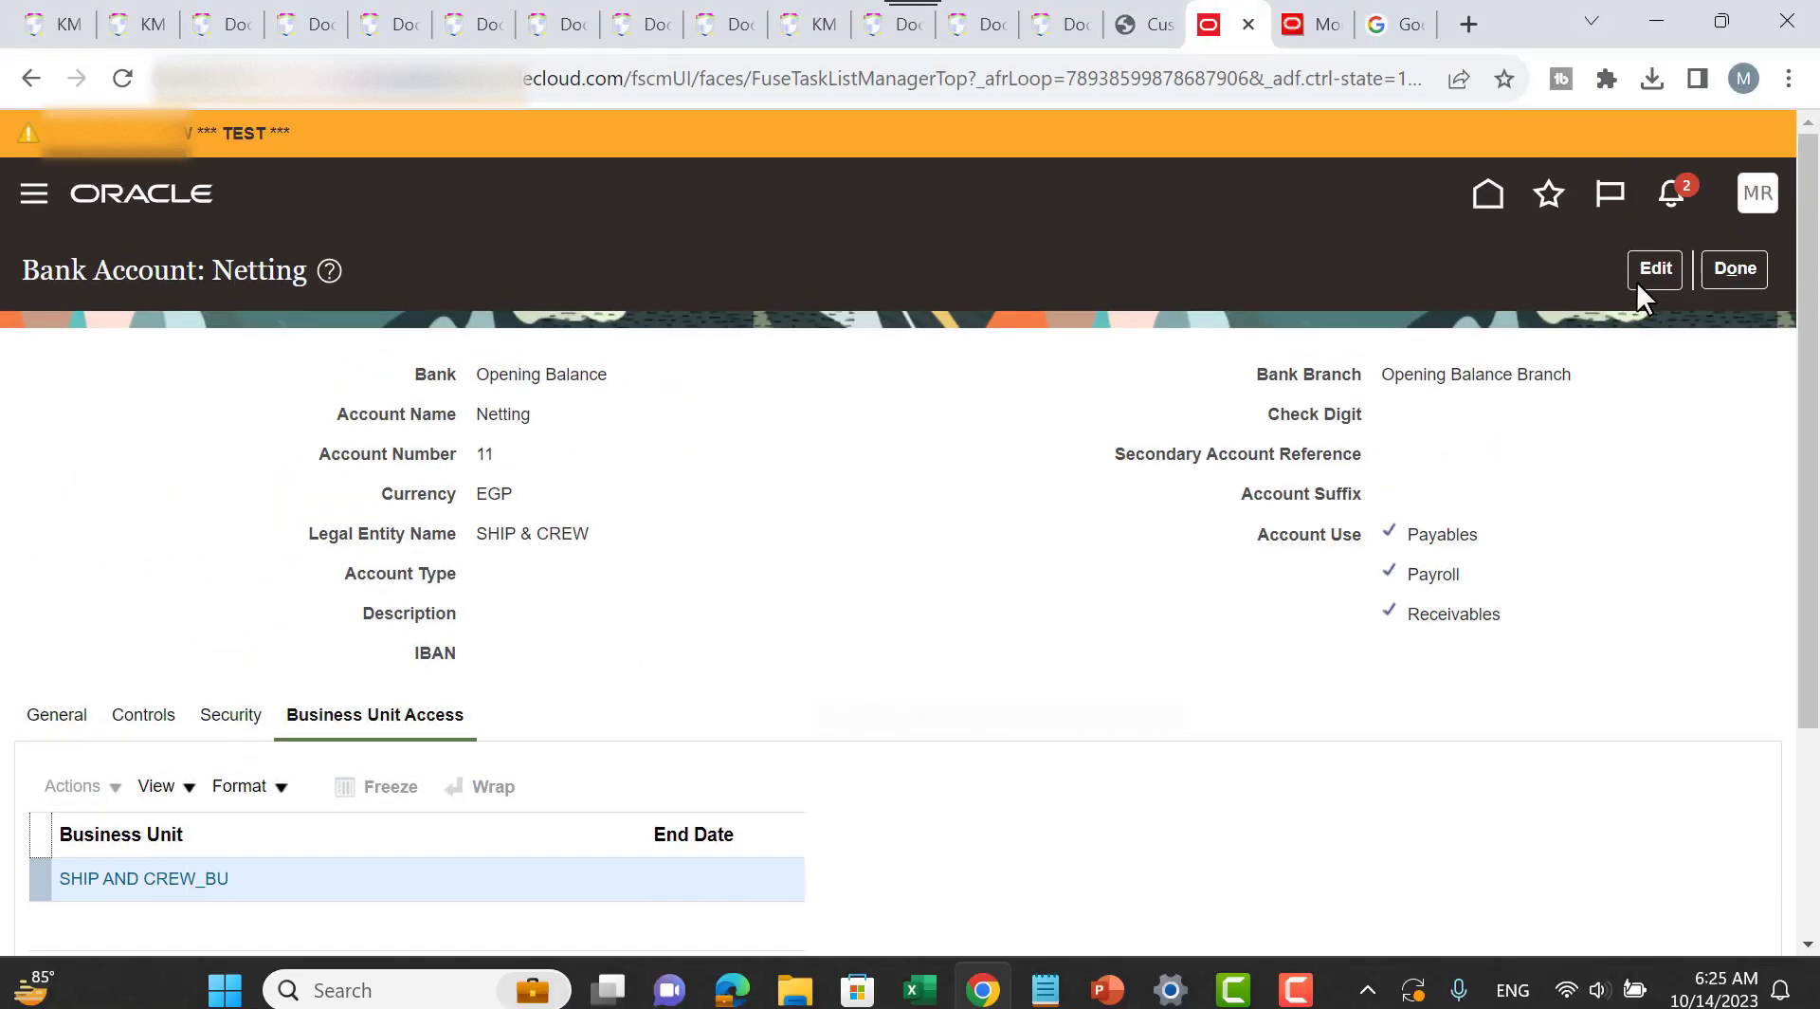
click(1719, 267)
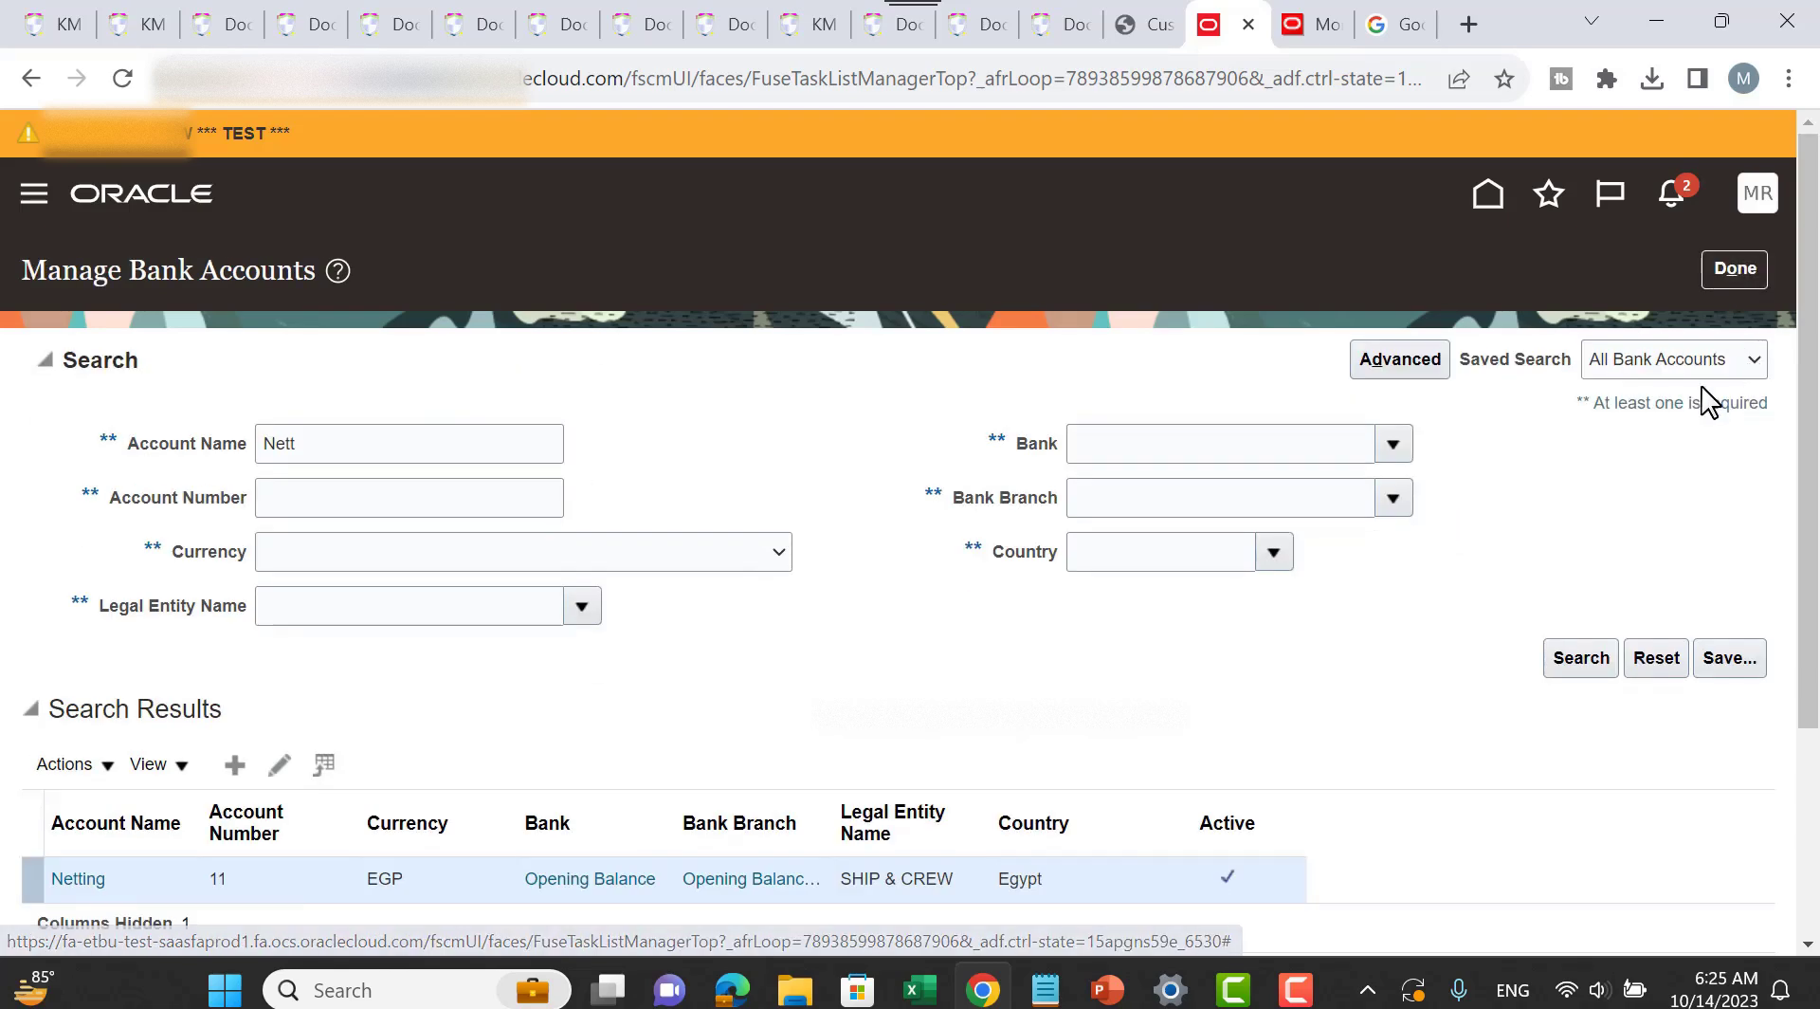
Step: Return to setup and list all Receivables tasks rather than only required ones
click(1749, 265)
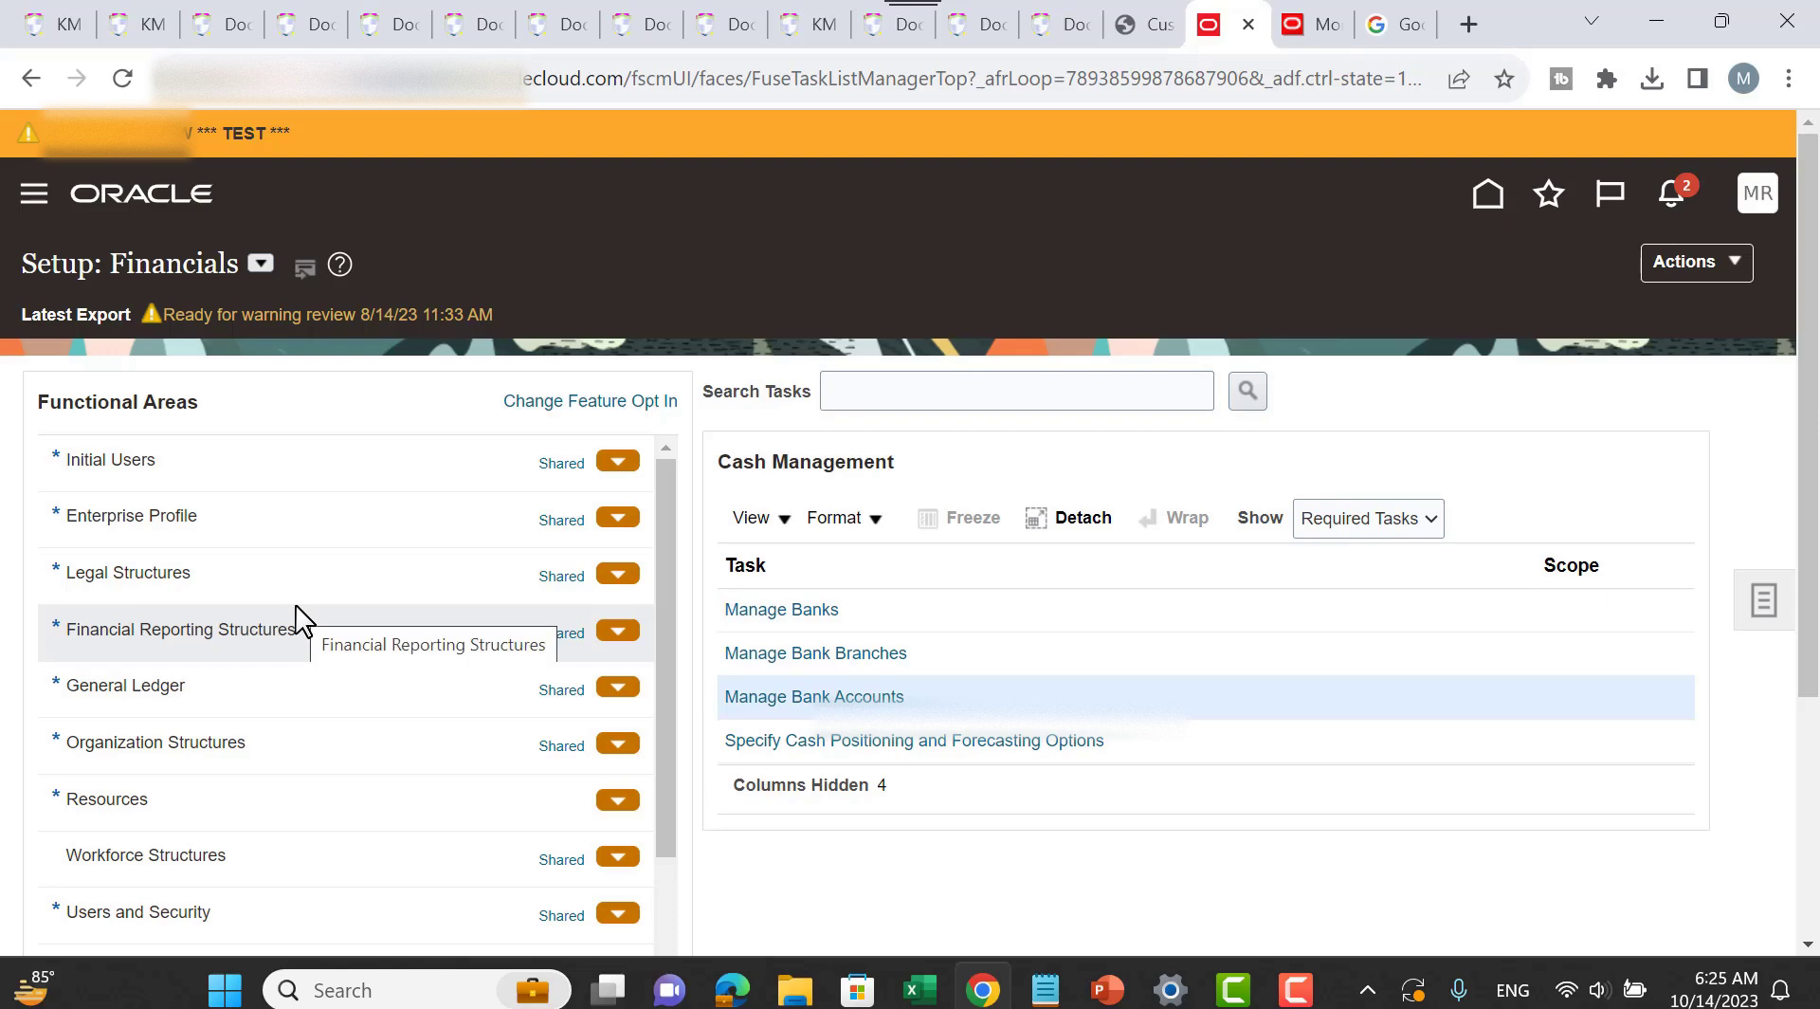
scroll(308, 625, down, 5)
scroll(316, 633, down, 3)
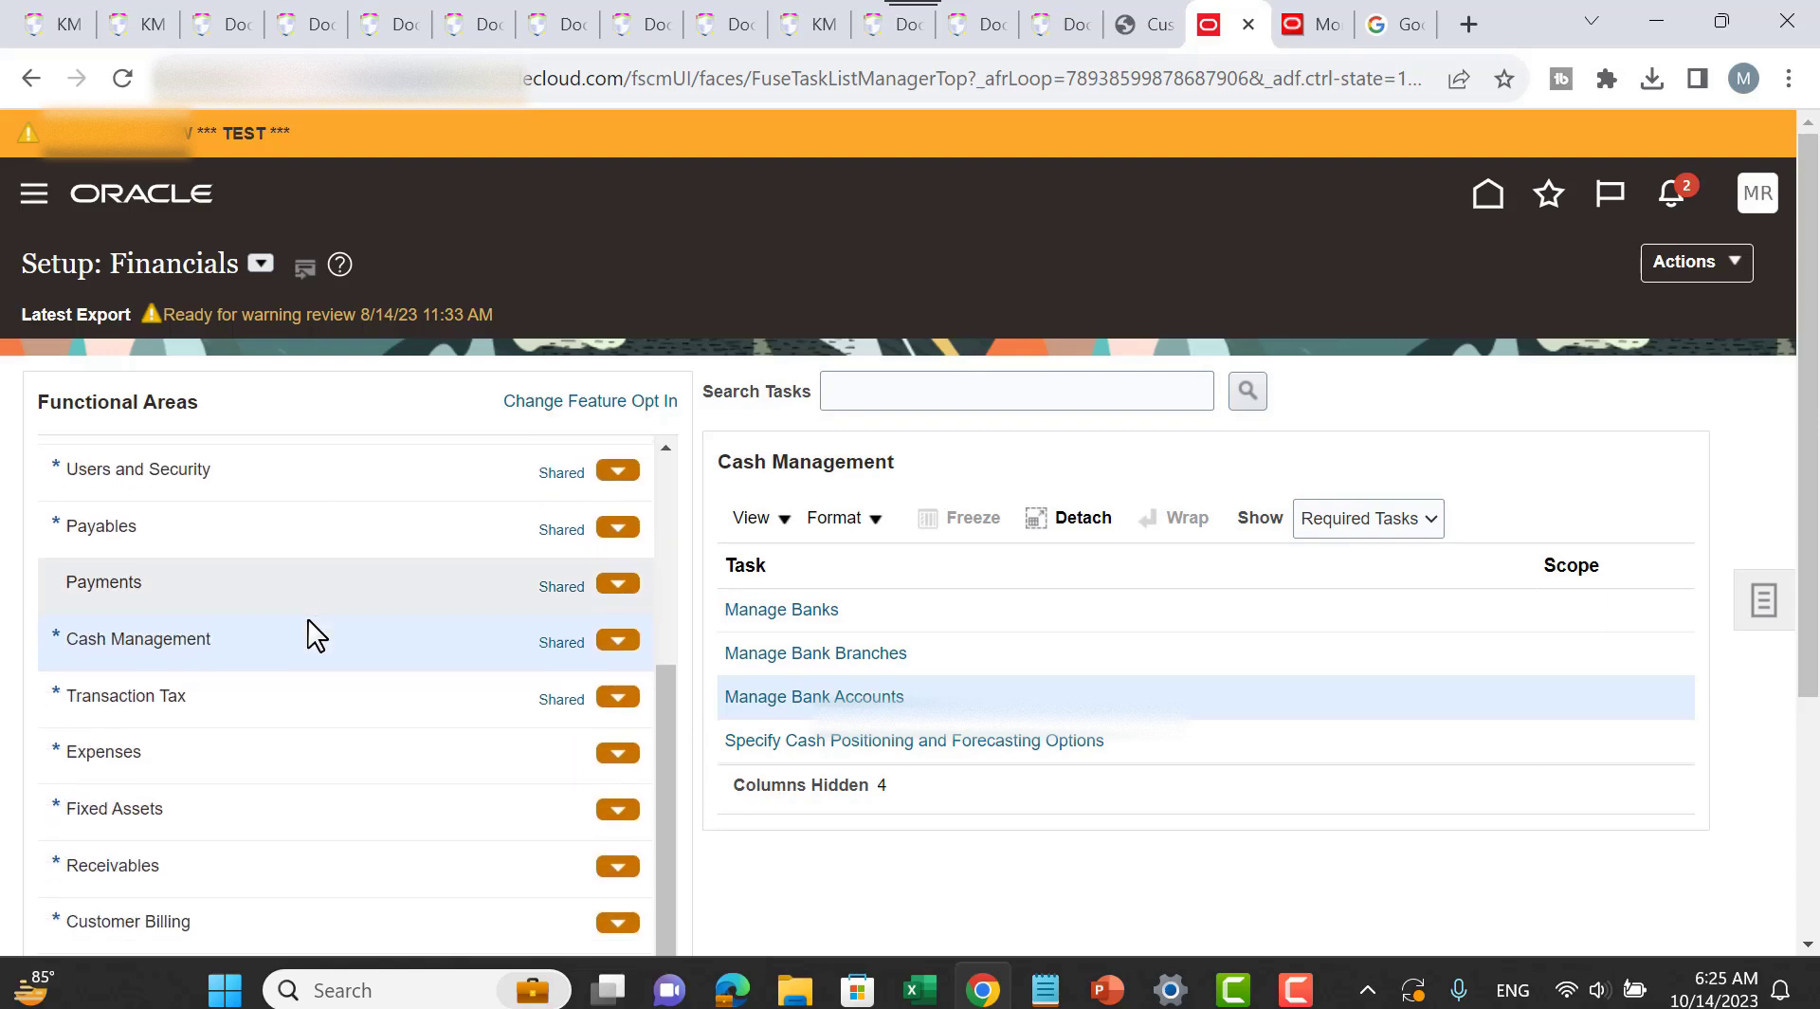
click(273, 623)
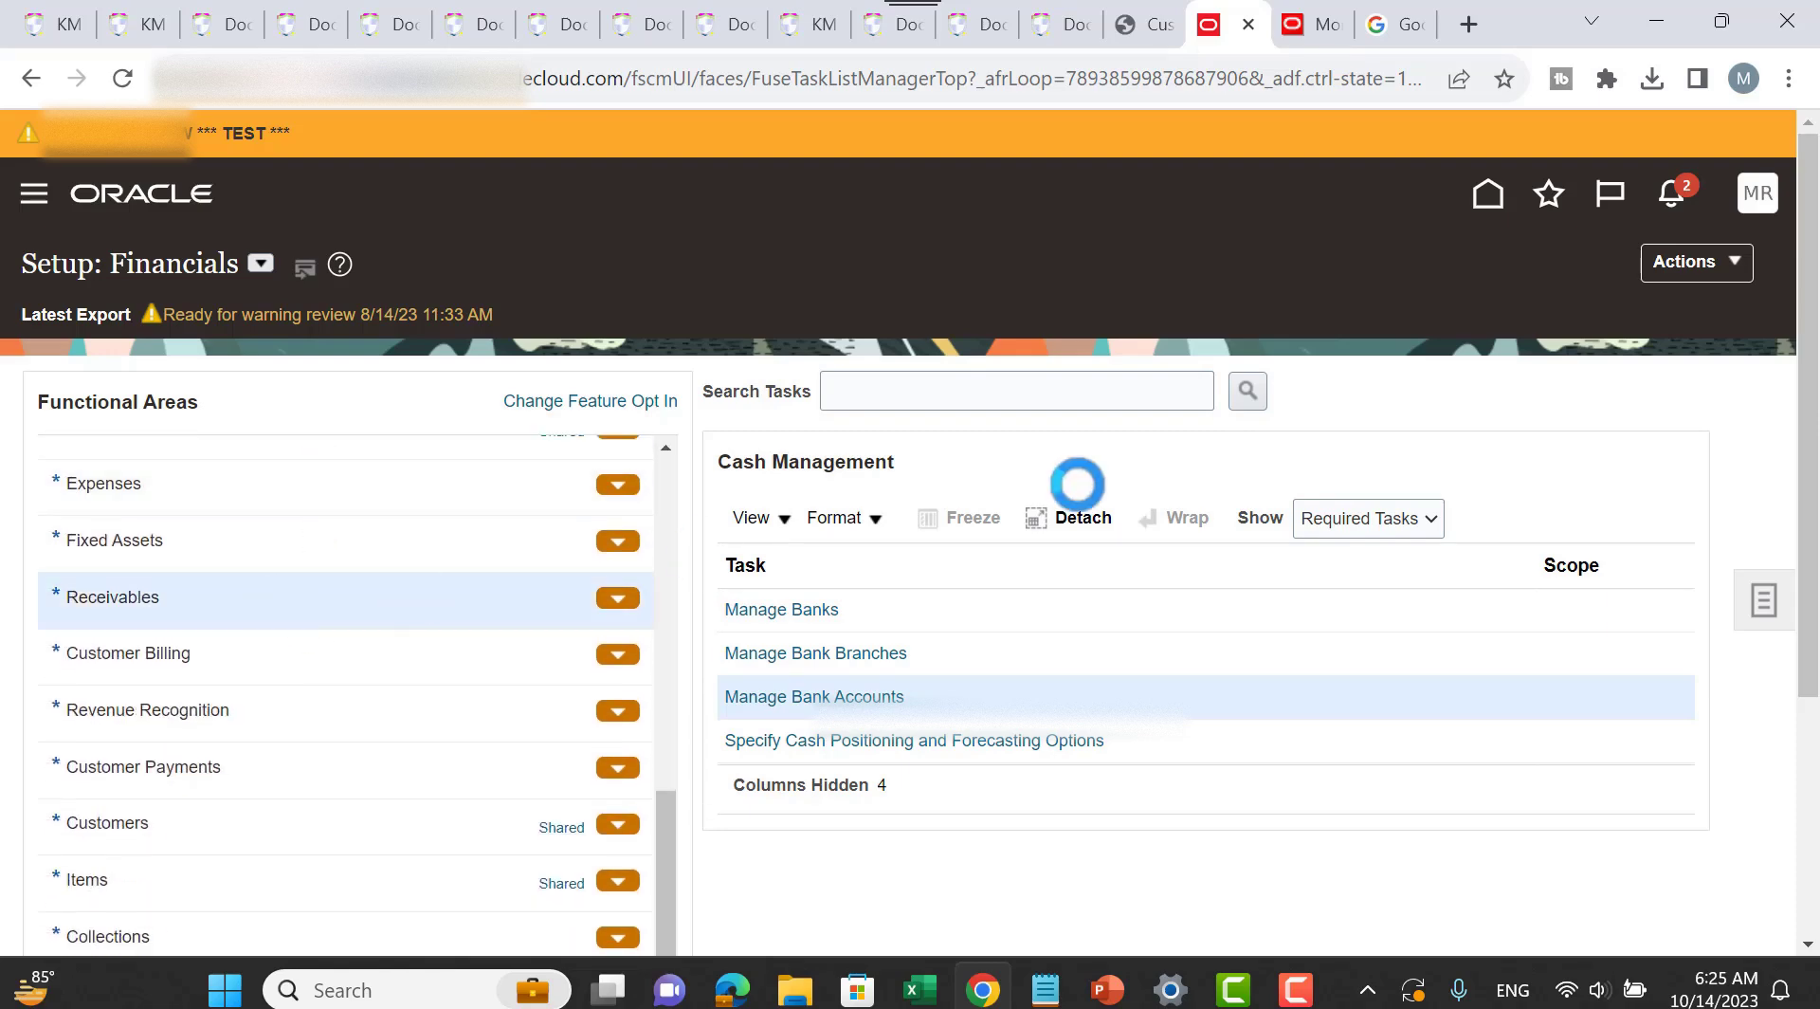
click(1024, 393)
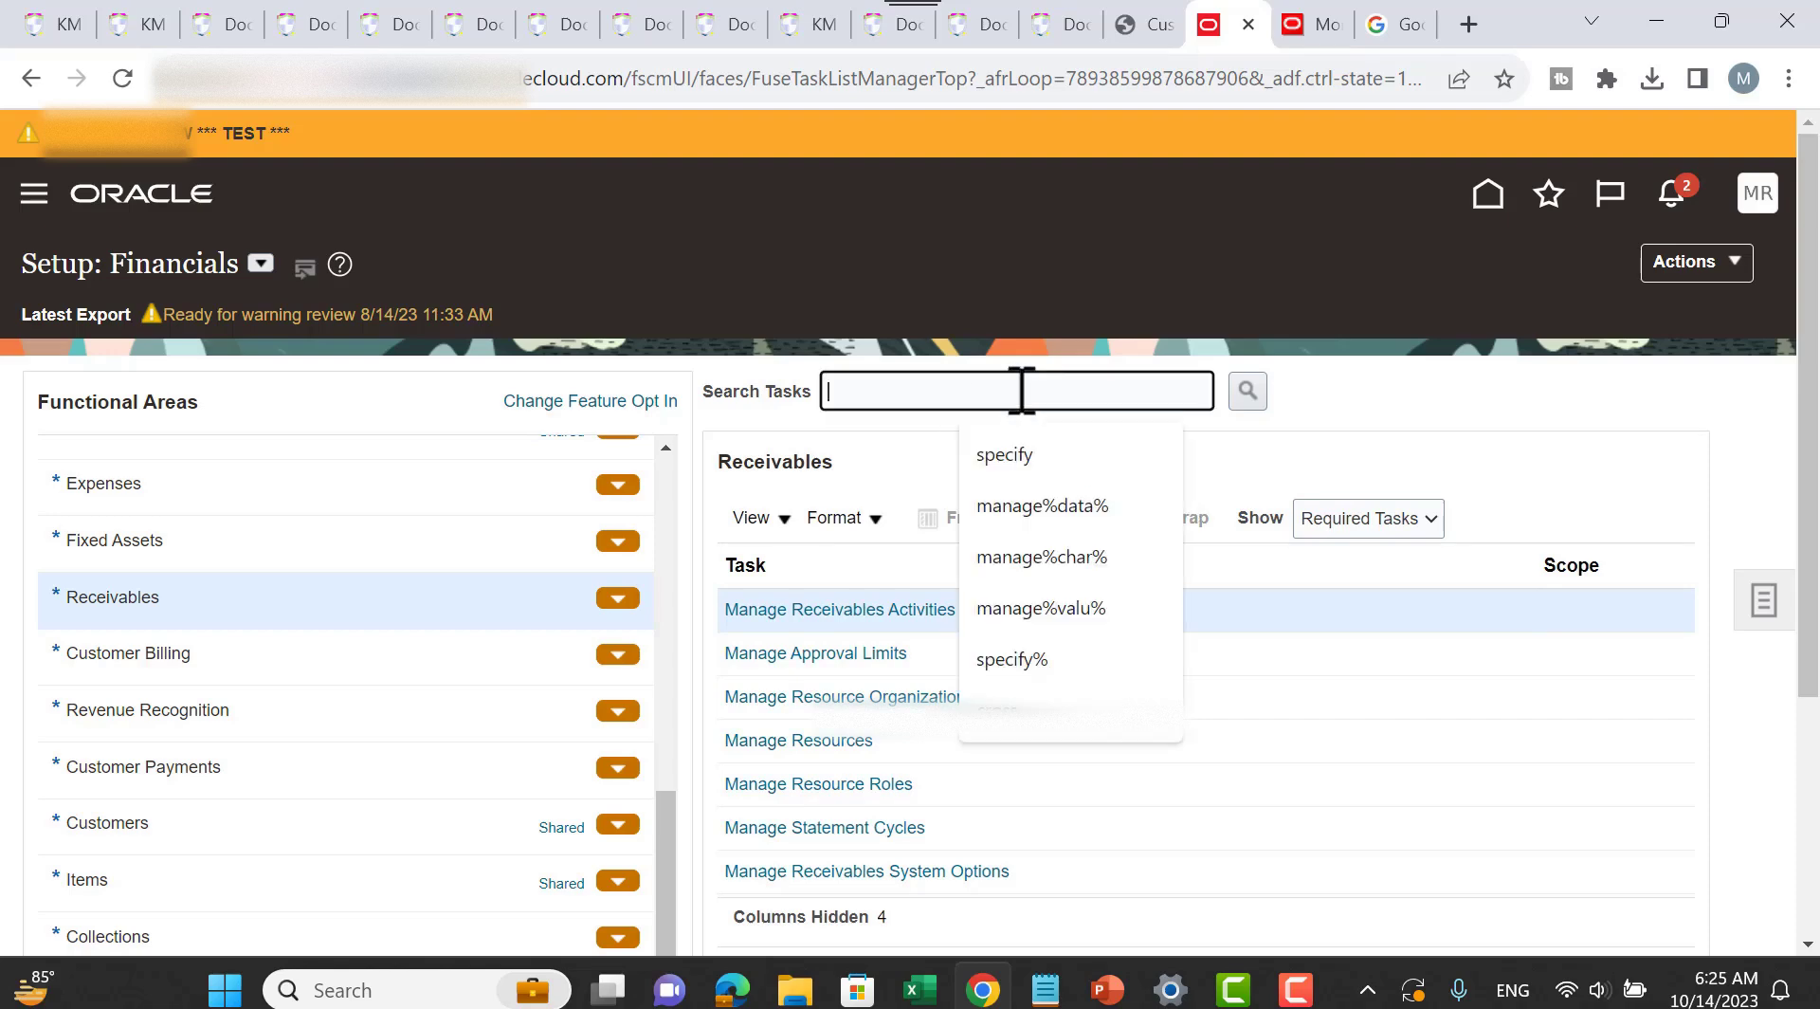
click(1384, 523)
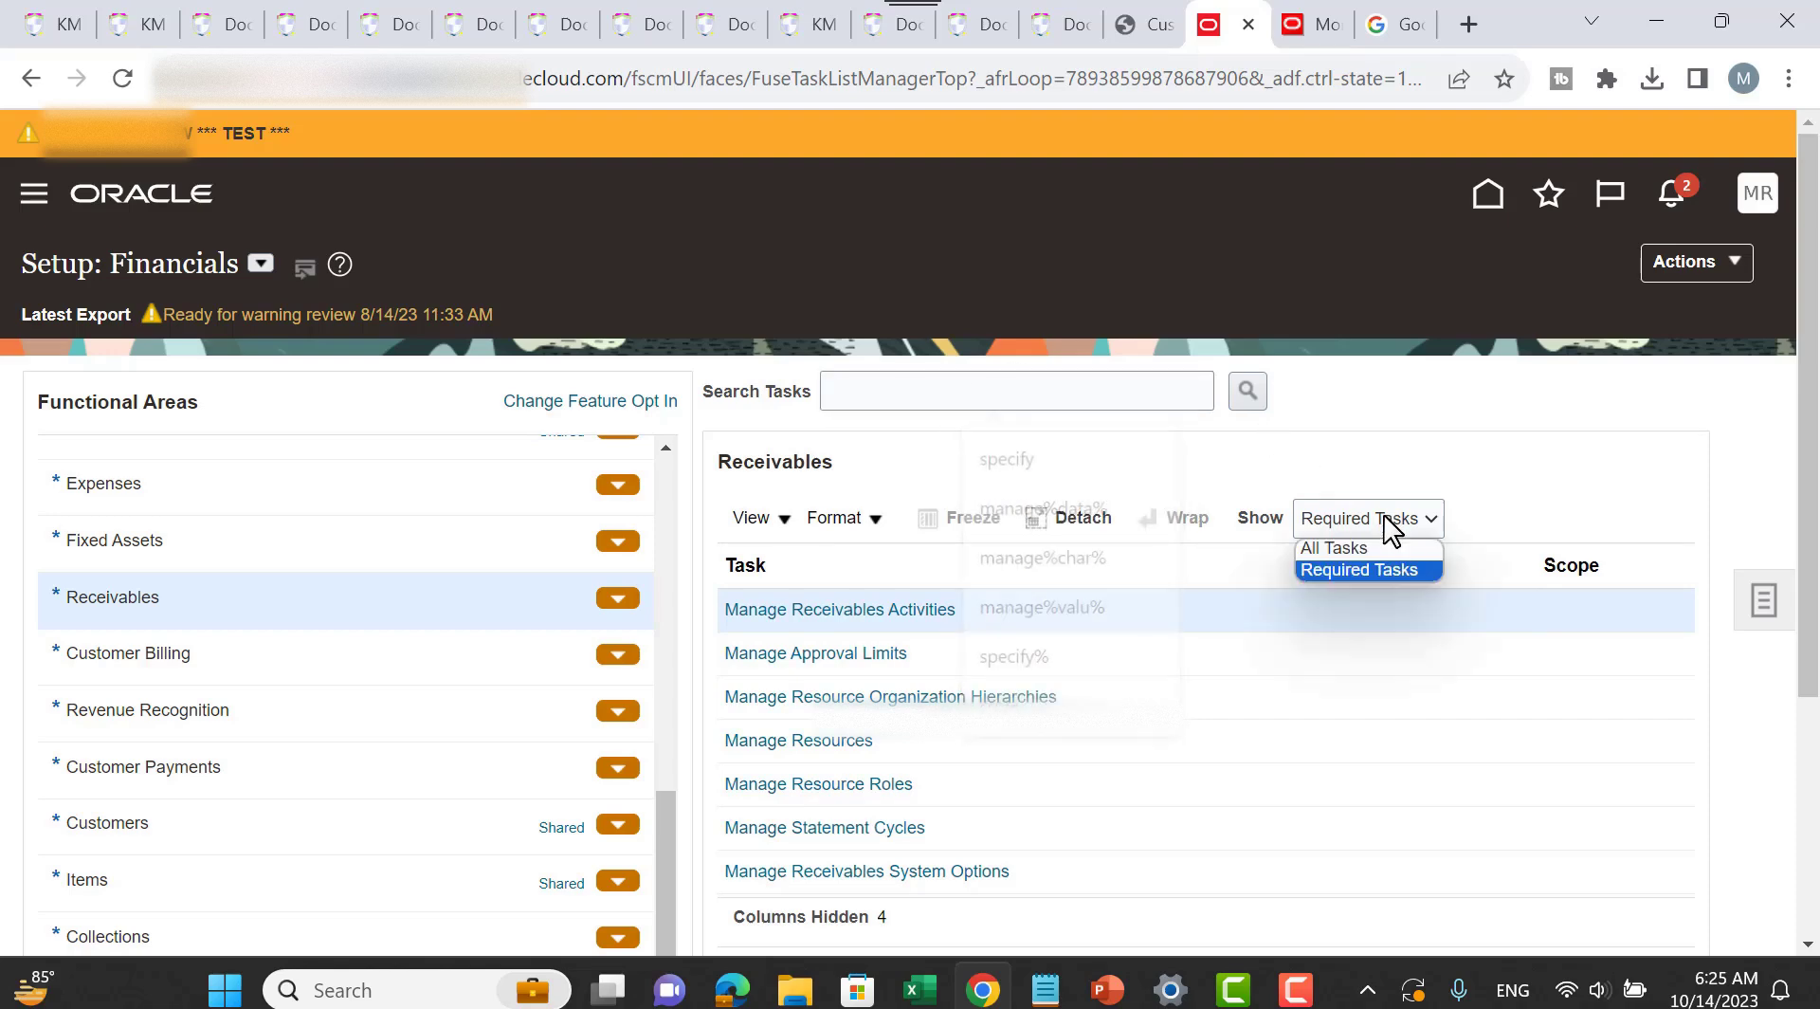
click(1338, 554)
scroll(1389, 643, down, 10)
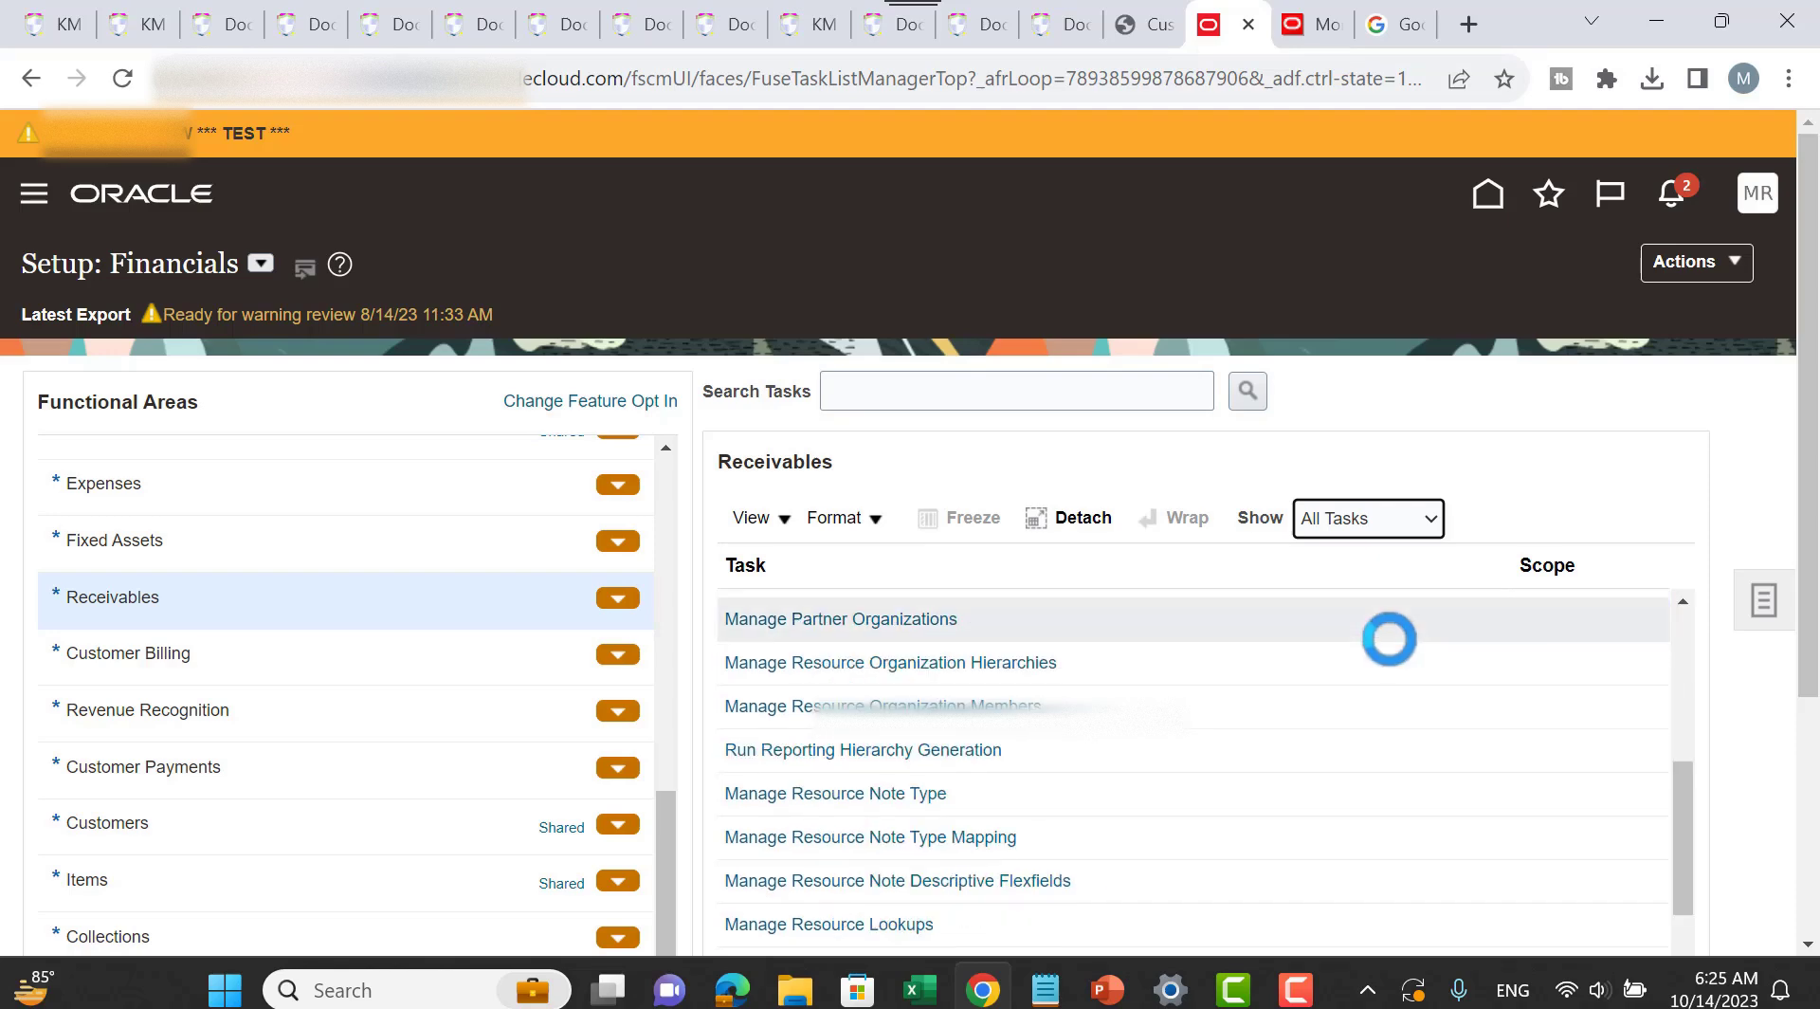
scroll(1394, 647, down, 3)
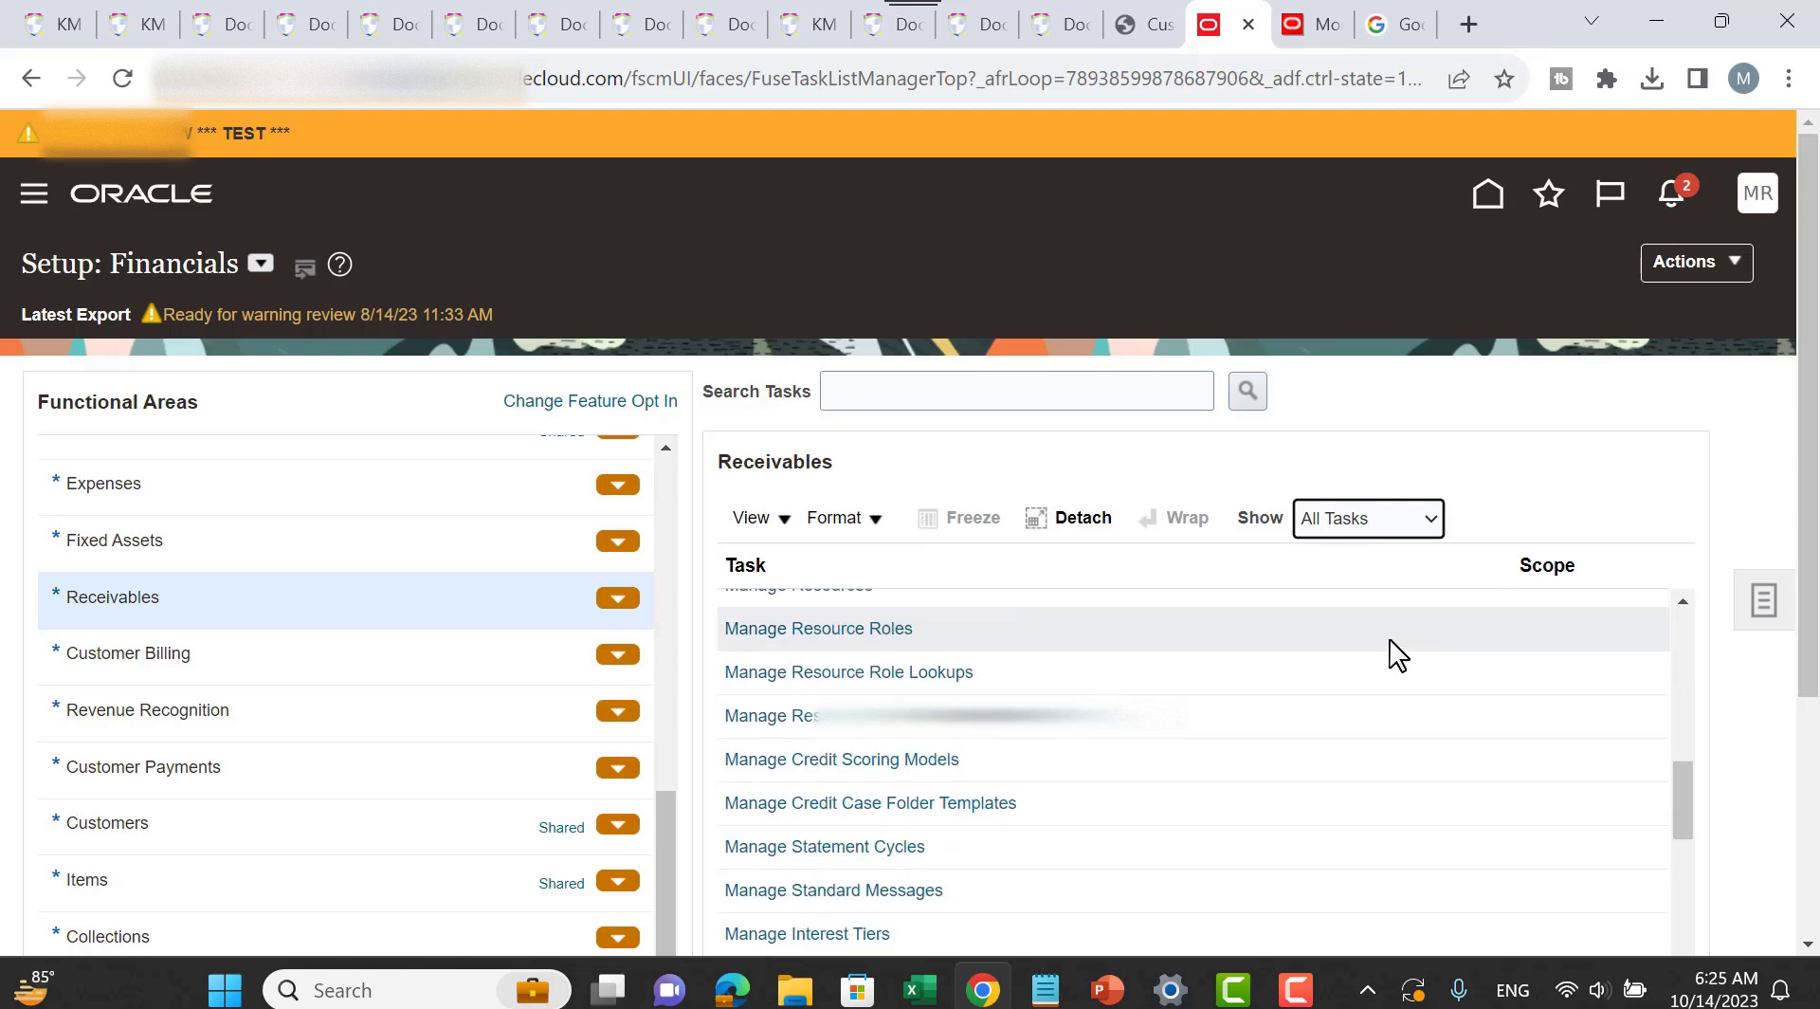
scroll(1395, 654, down, 6)
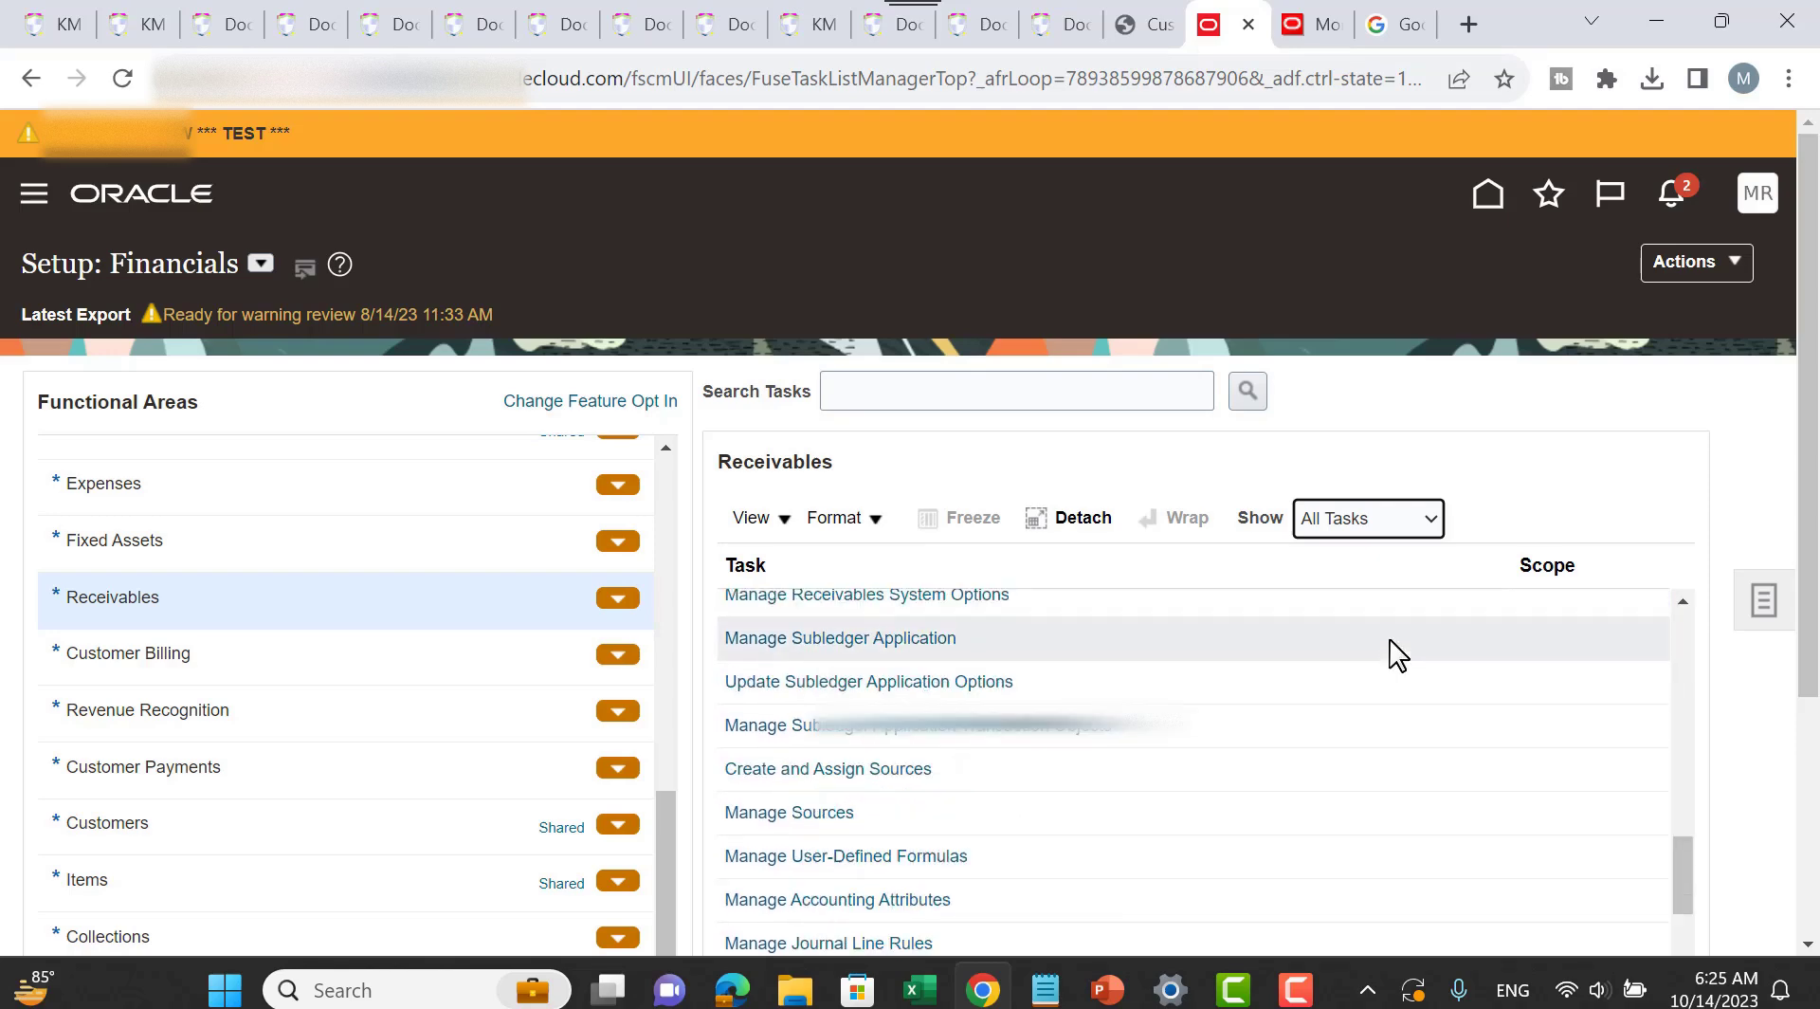
scroll(1398, 654, down, 3)
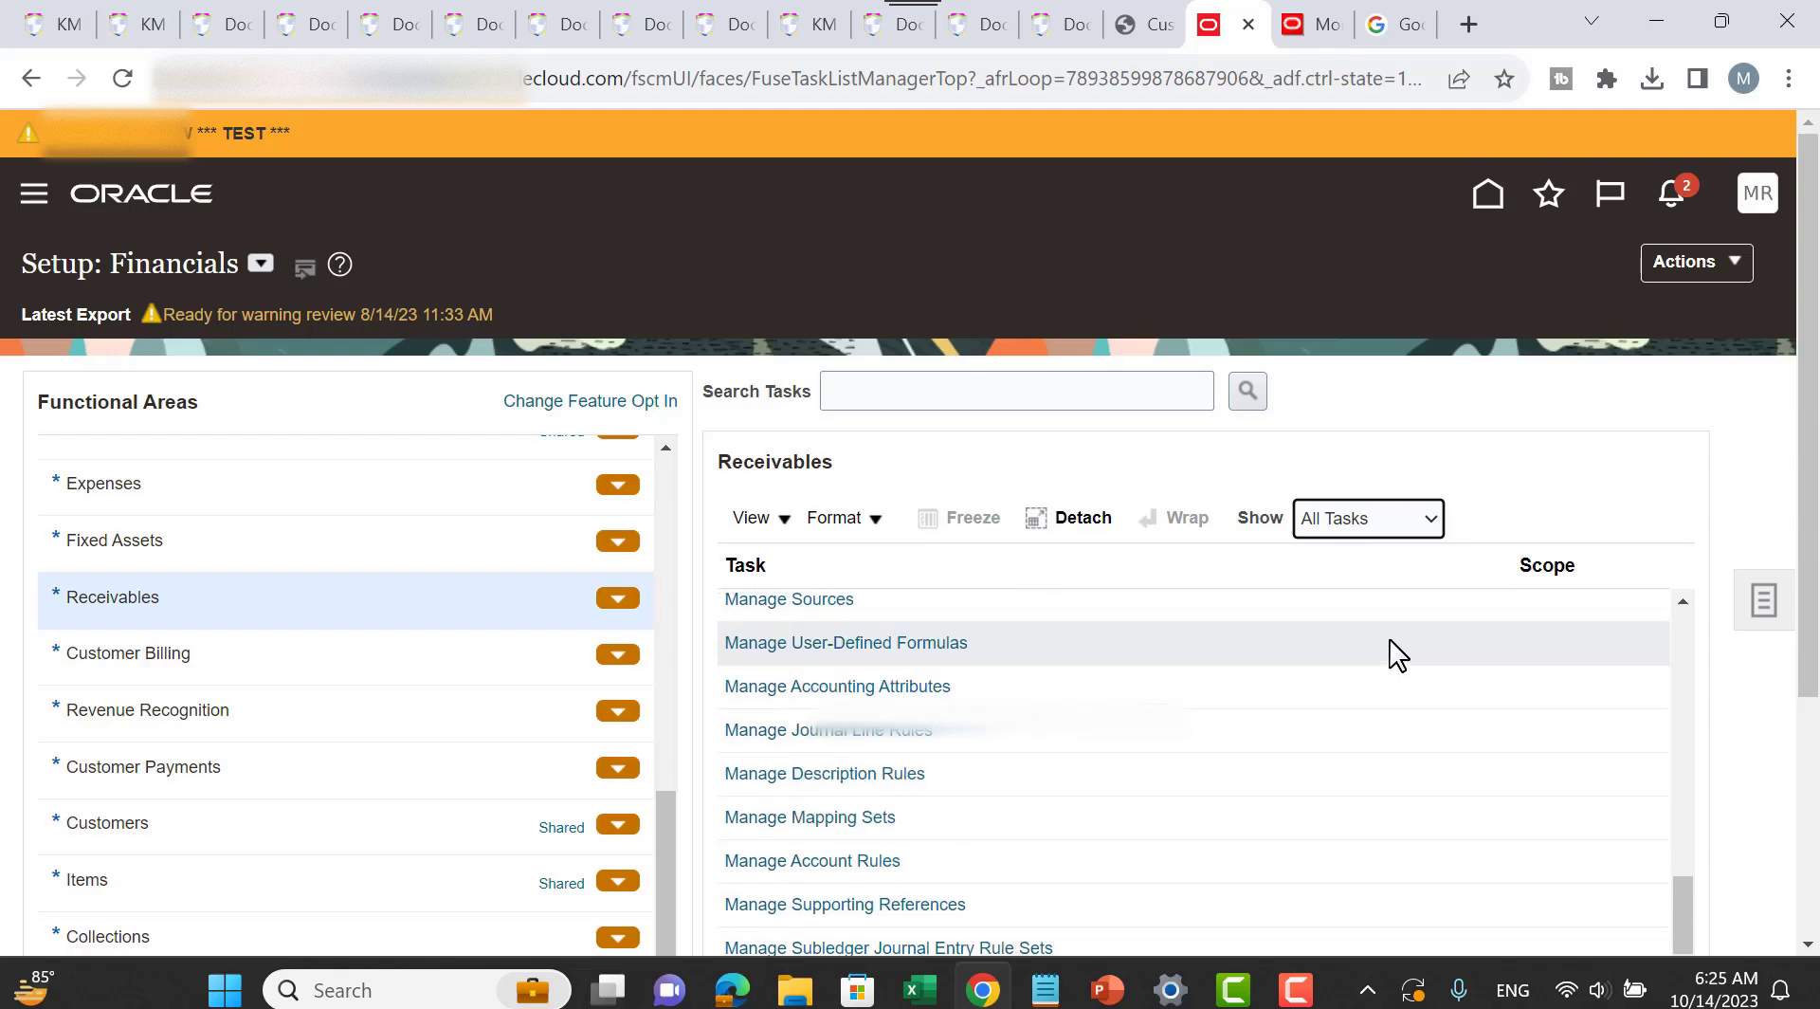
scroll(1397, 654, down, 3)
Step: Search tasks for manage%rece%class% to find Manage Receipt Classes and Methods
click(969, 405)
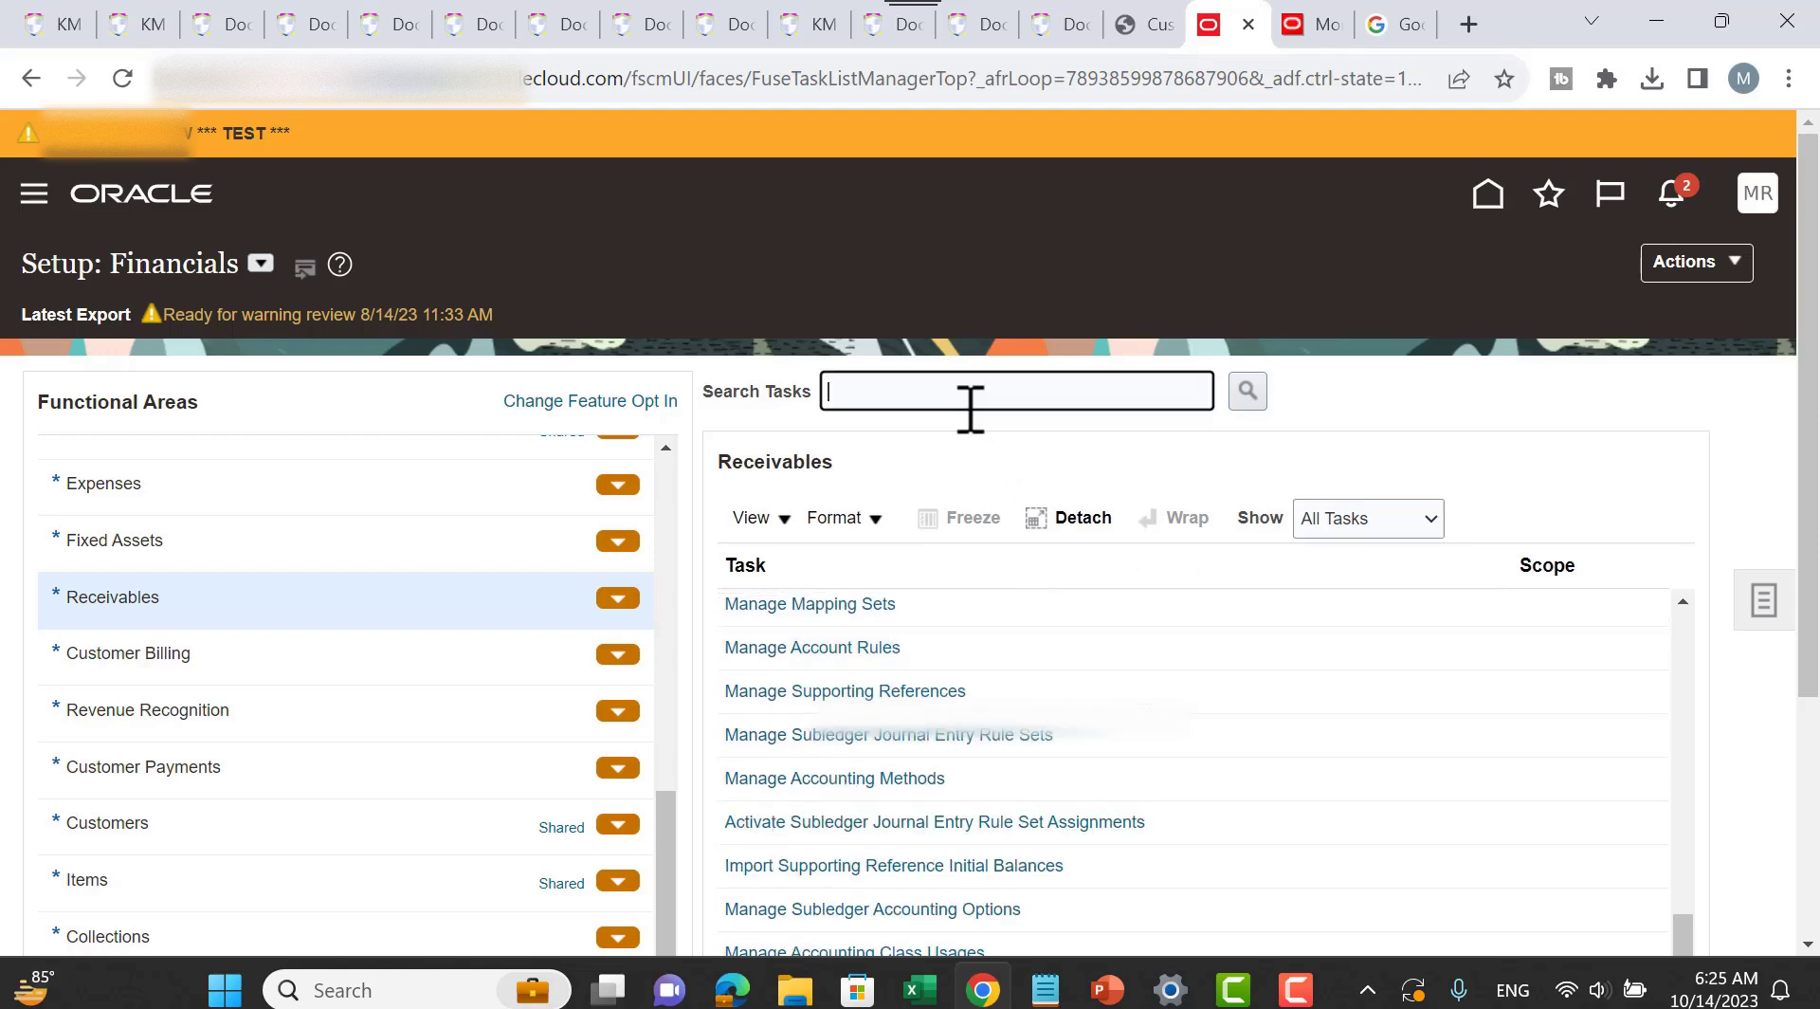
text(manage%rec)
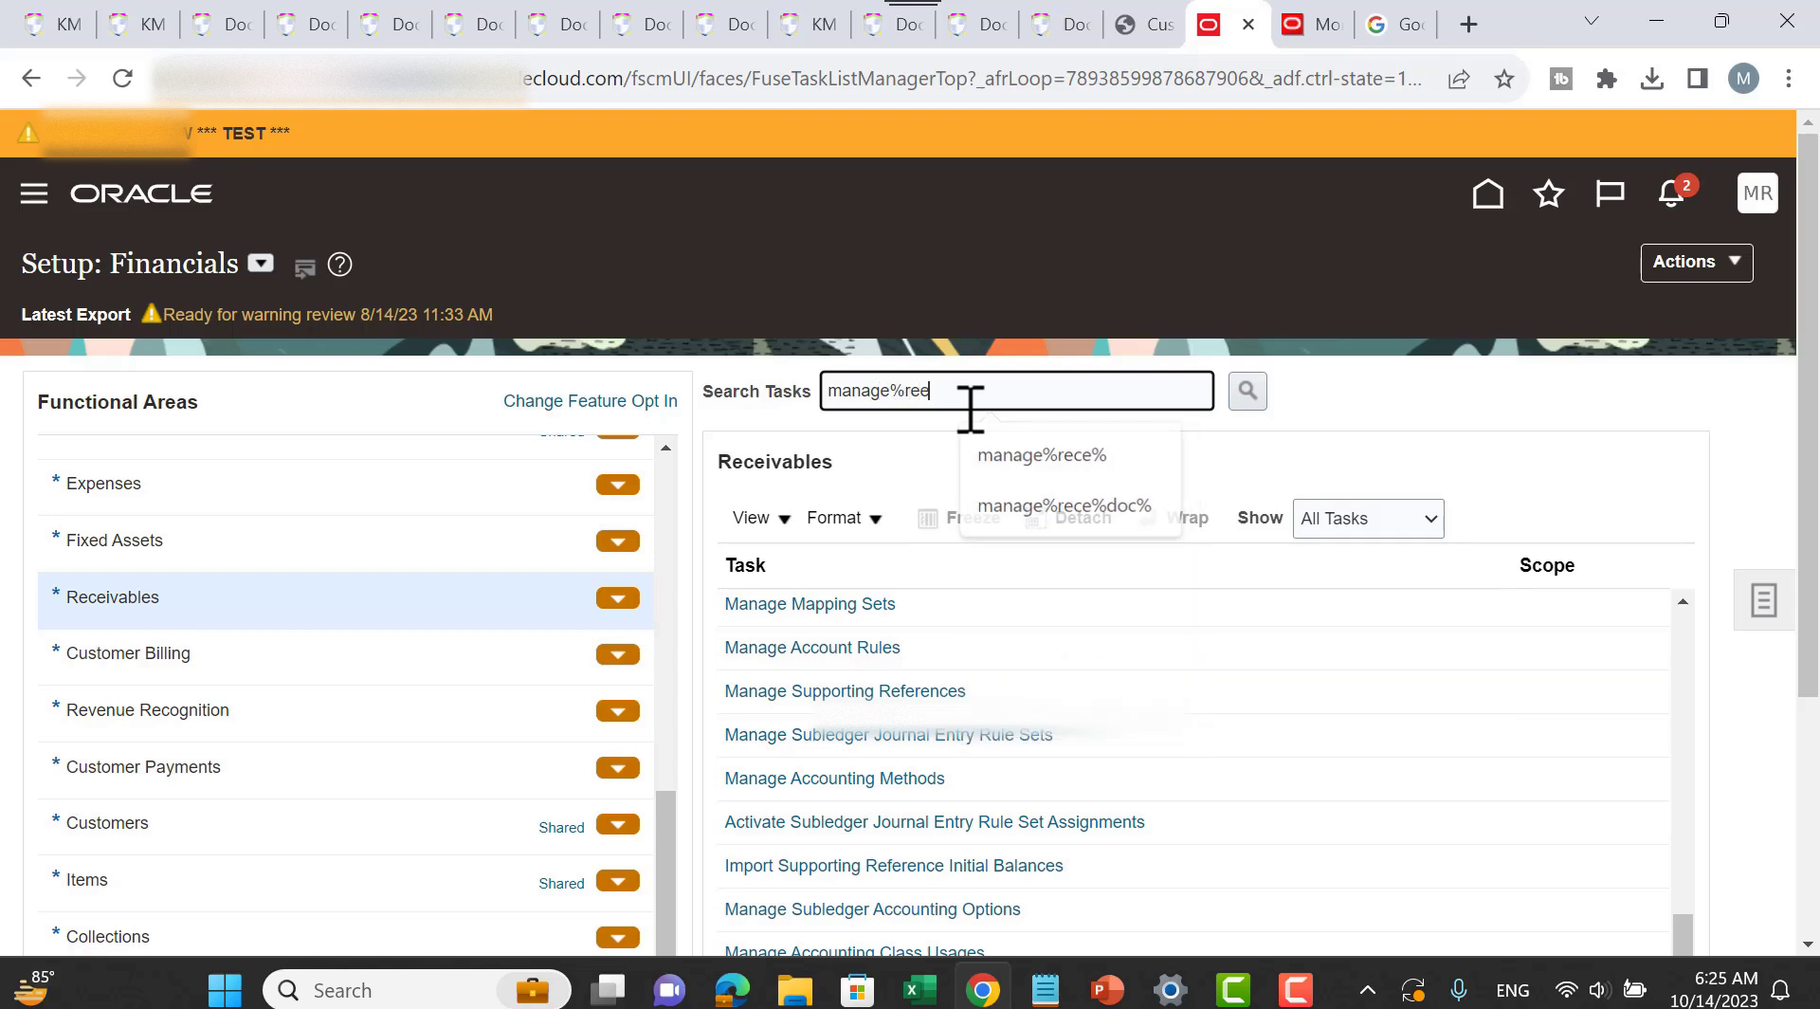
key(BackSpace)
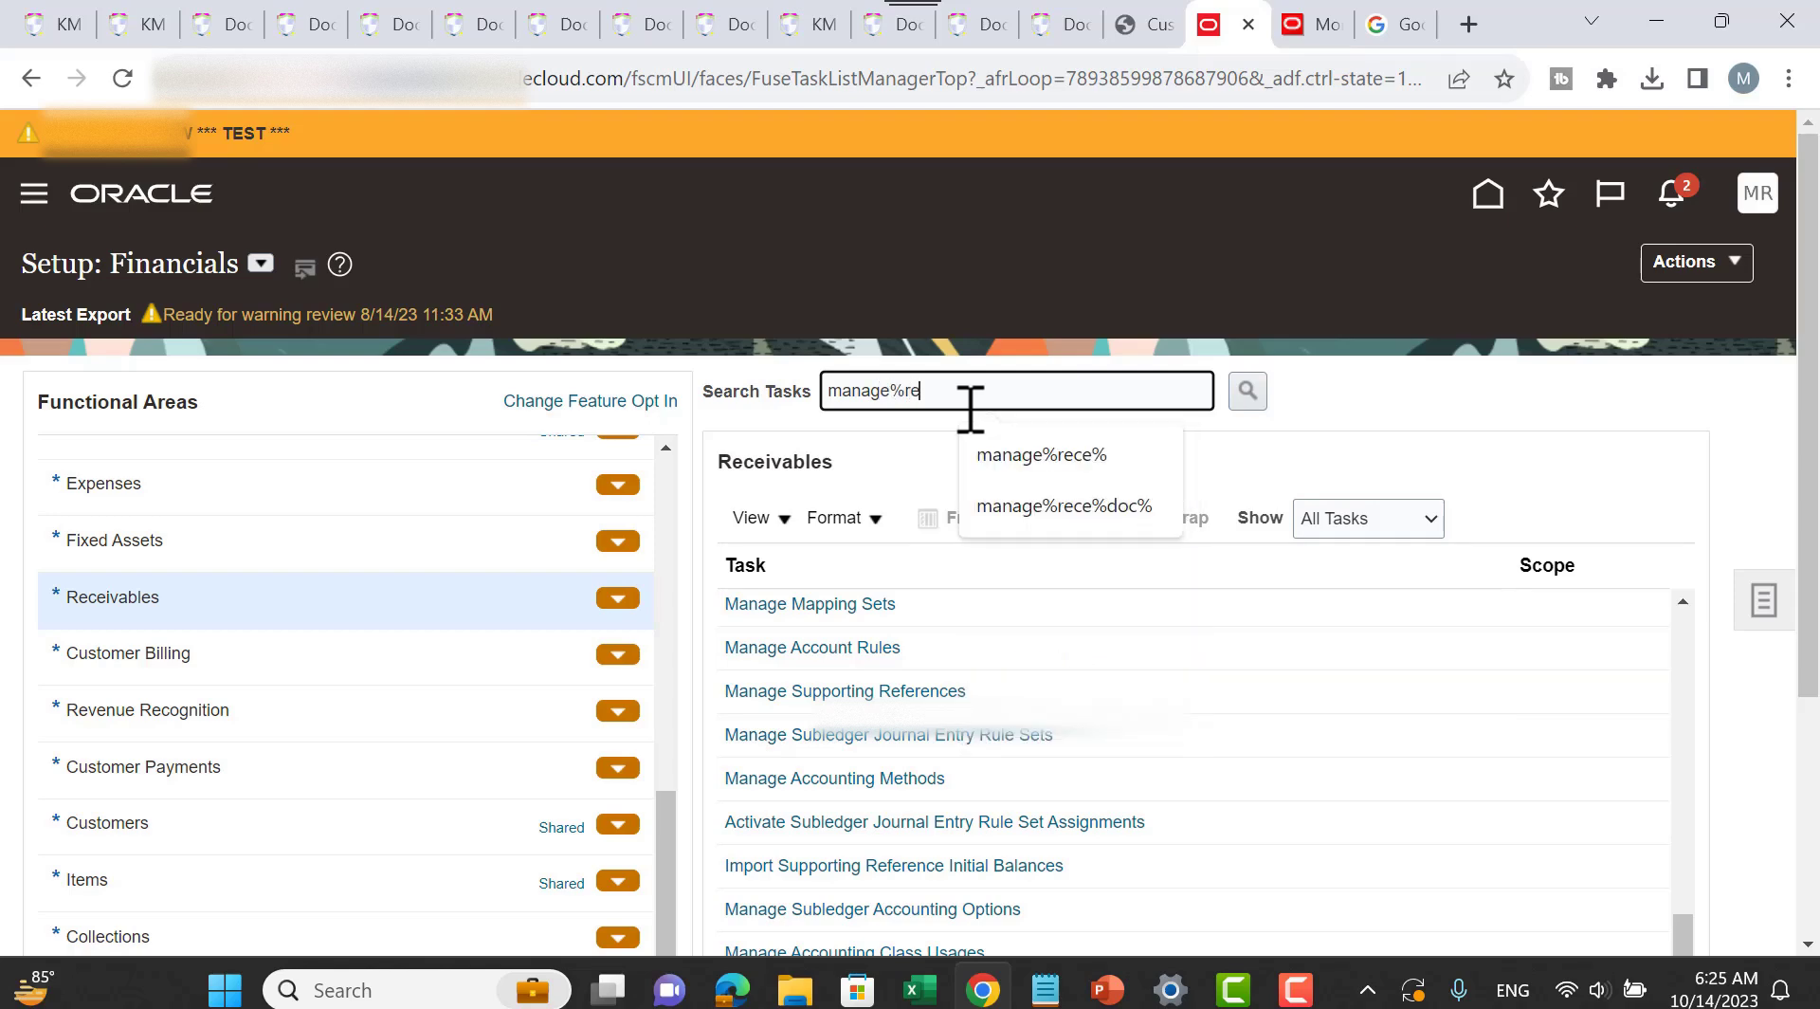
text(ce%clas)
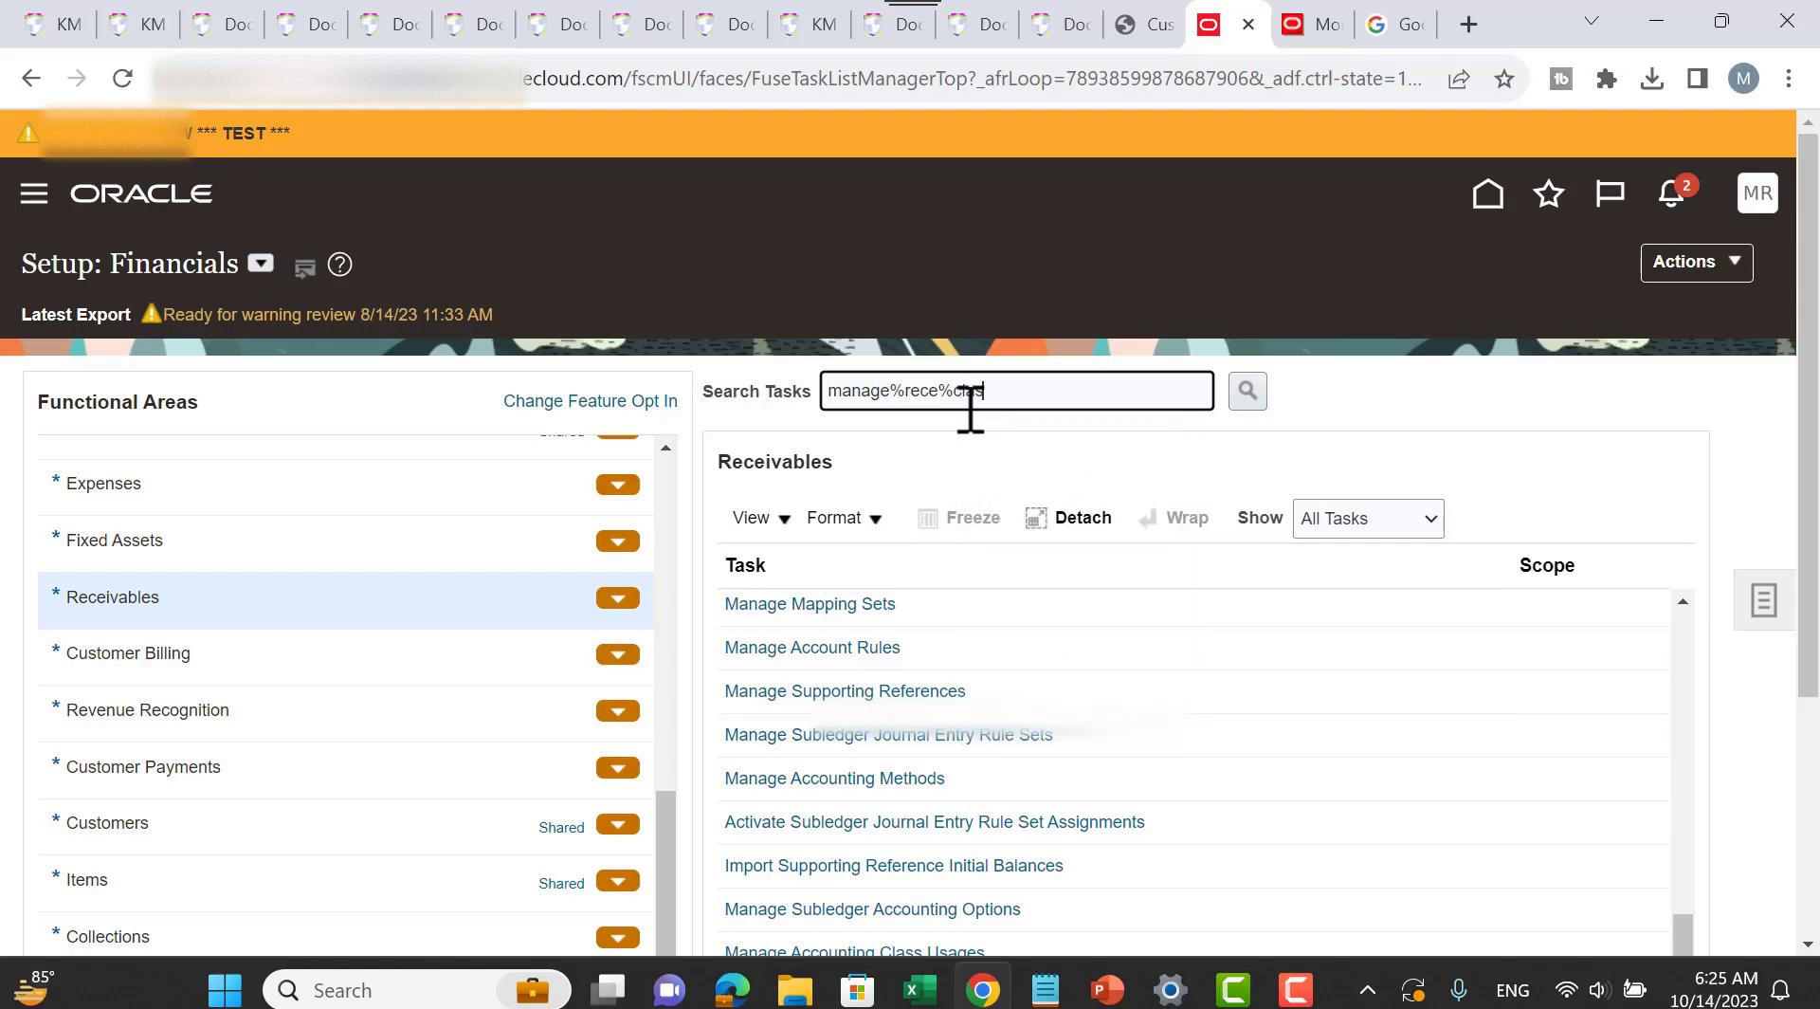
text(s%)
key(Return)
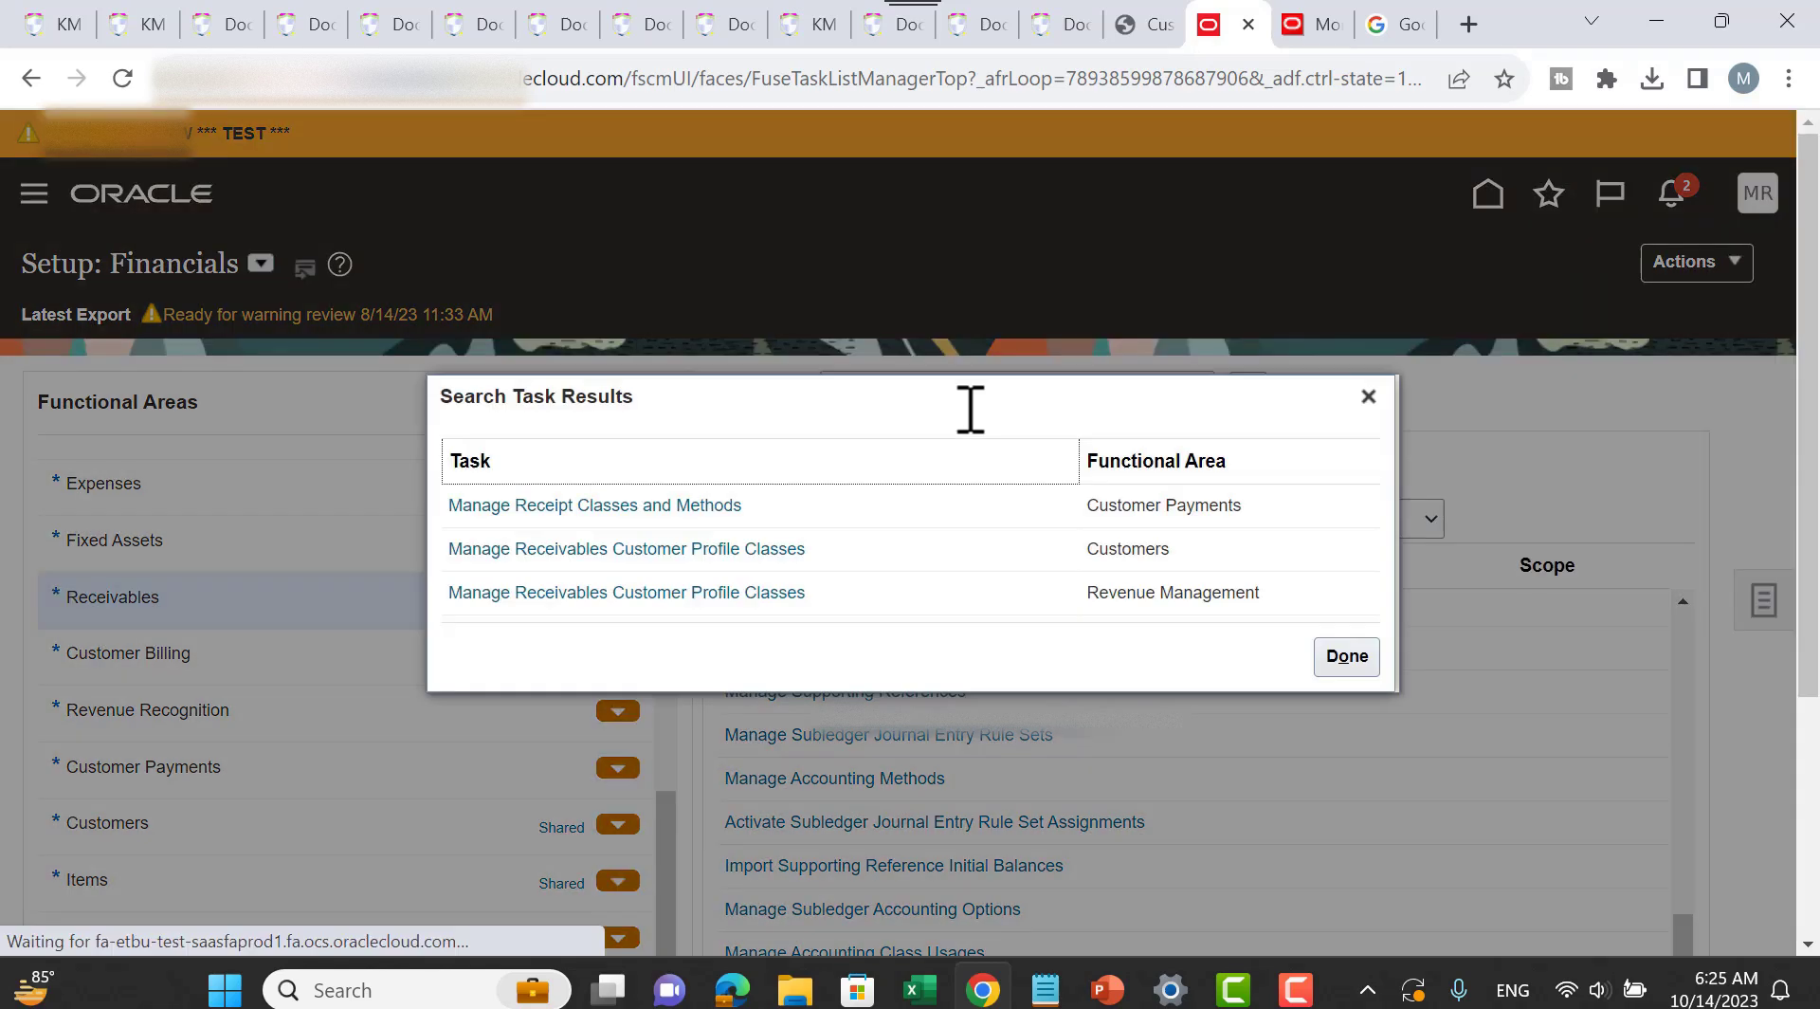
Step: Search Manage Receipt Classes and Methods for ORA_AP/AR Netting and open that receipt class
click(671, 515)
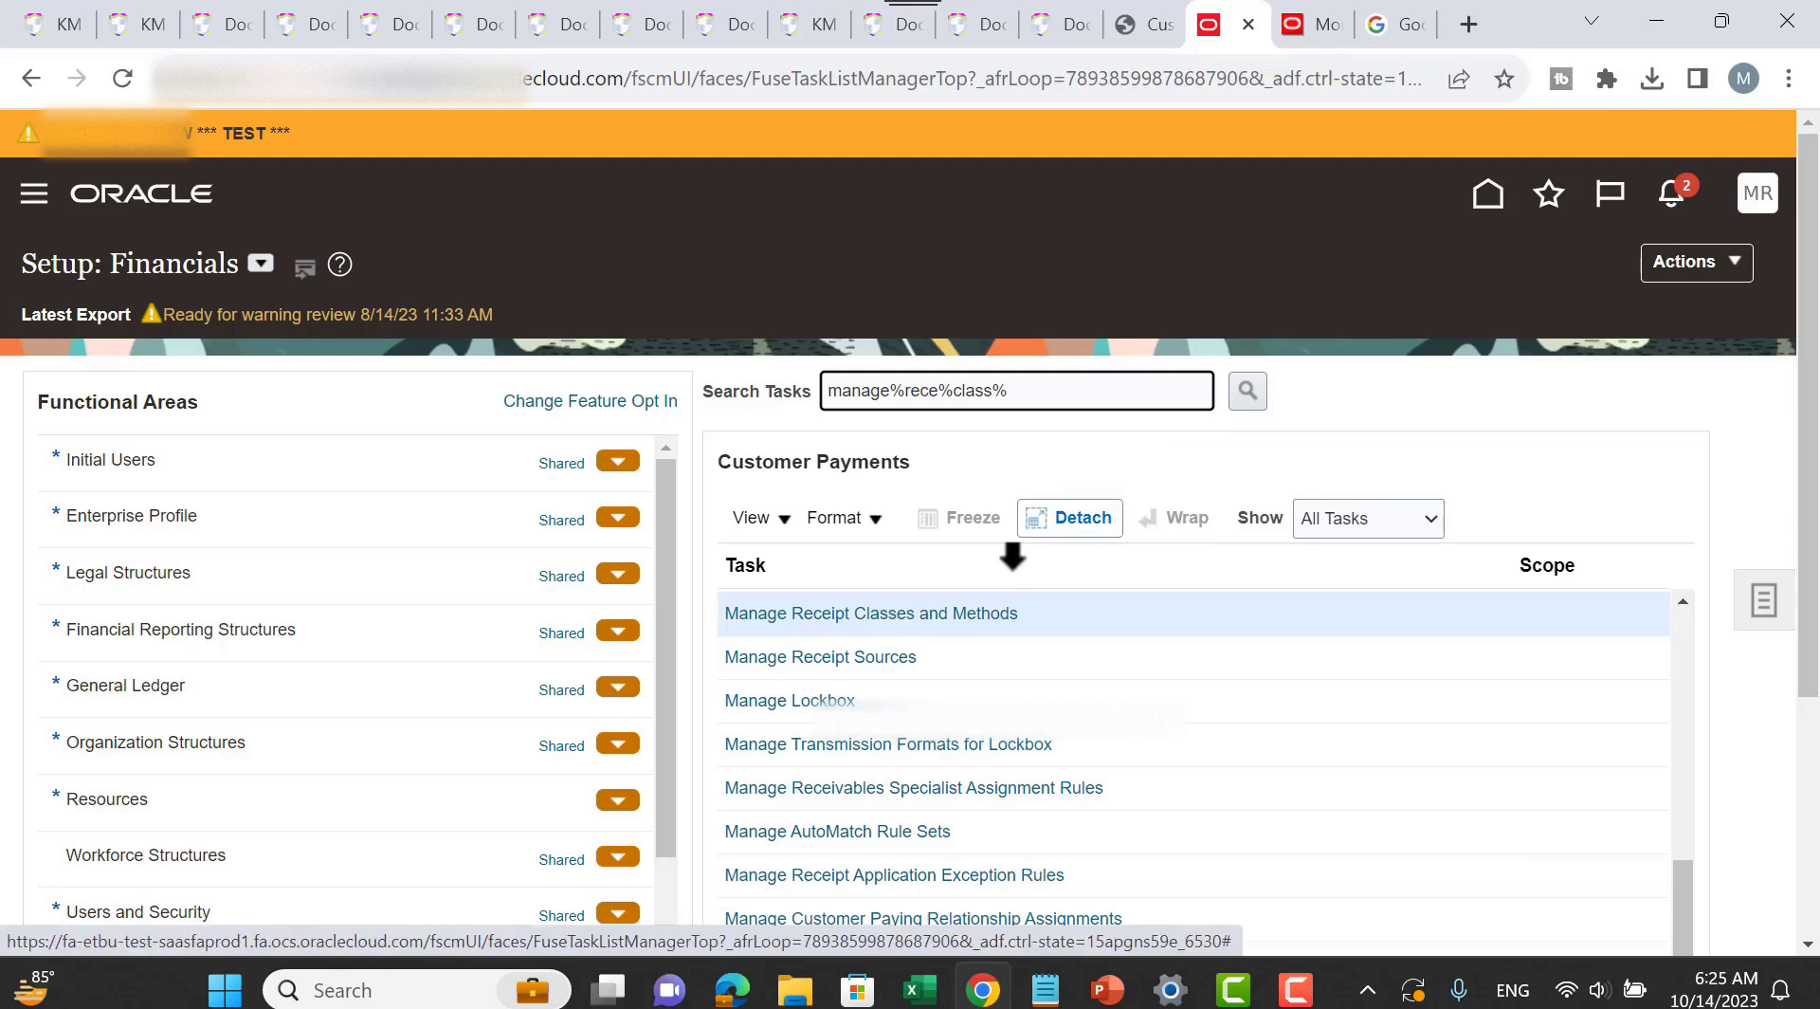
click(932, 619)
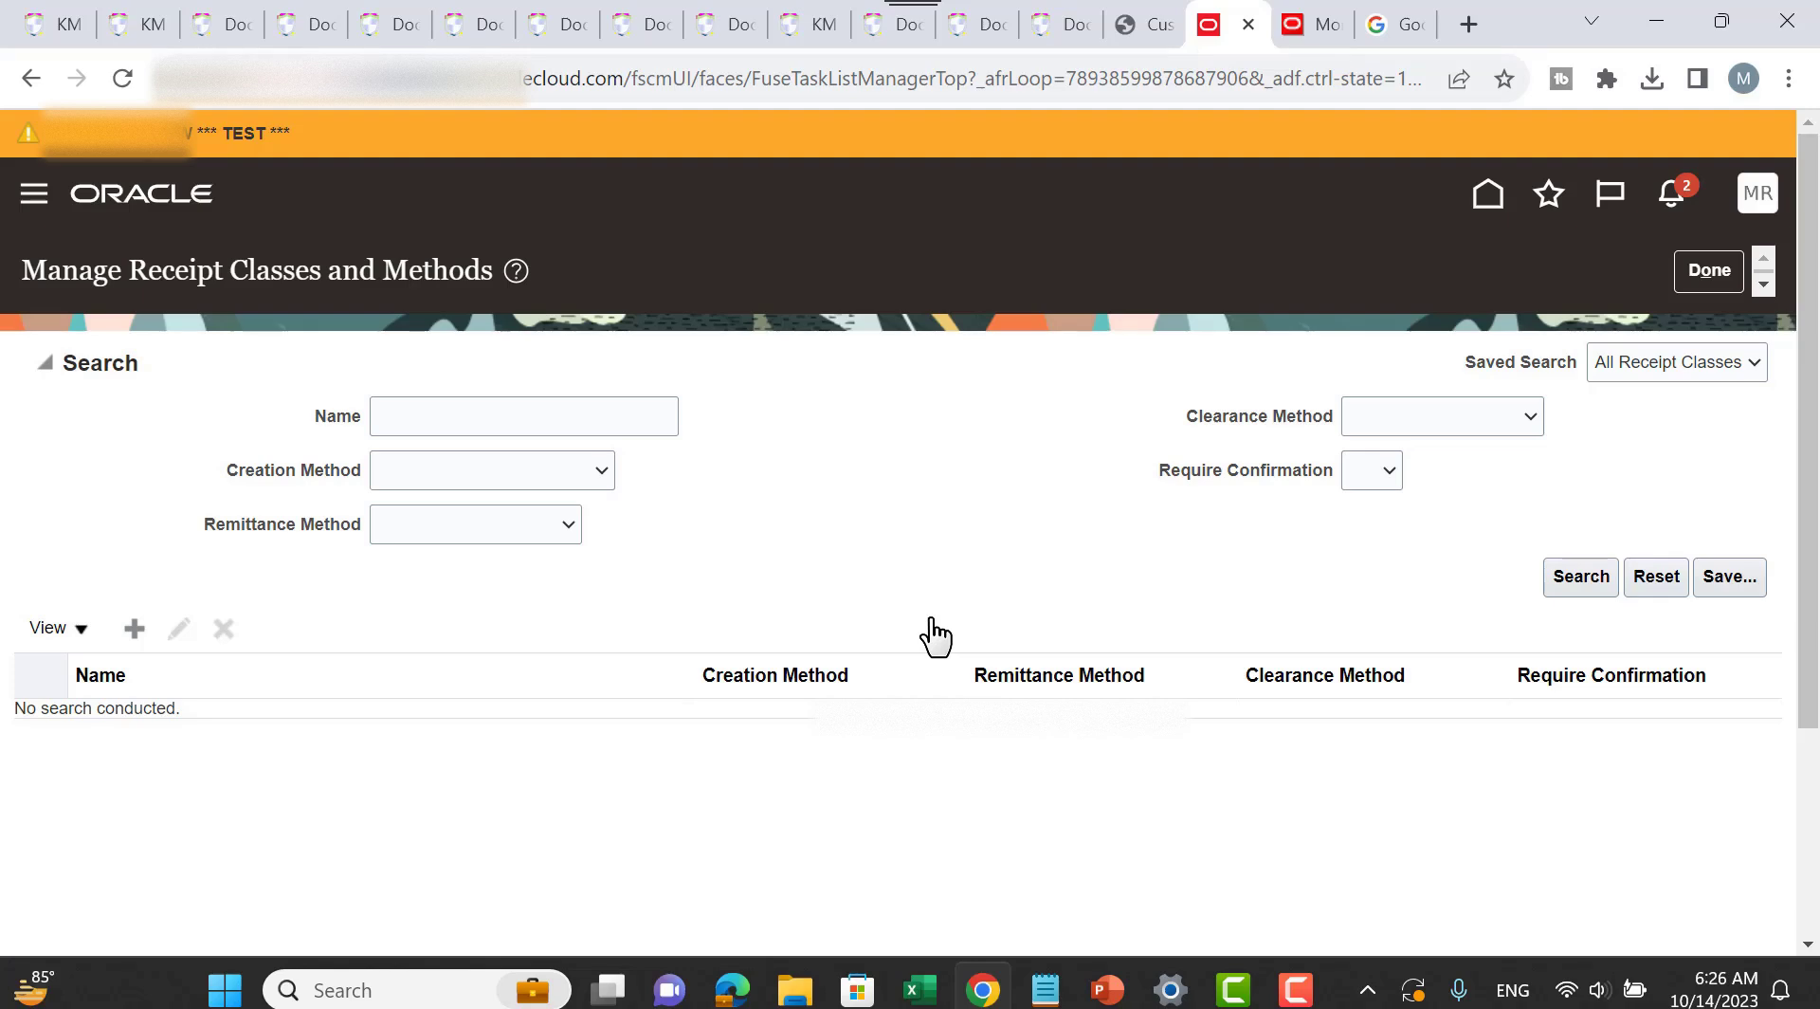
click(457, 417)
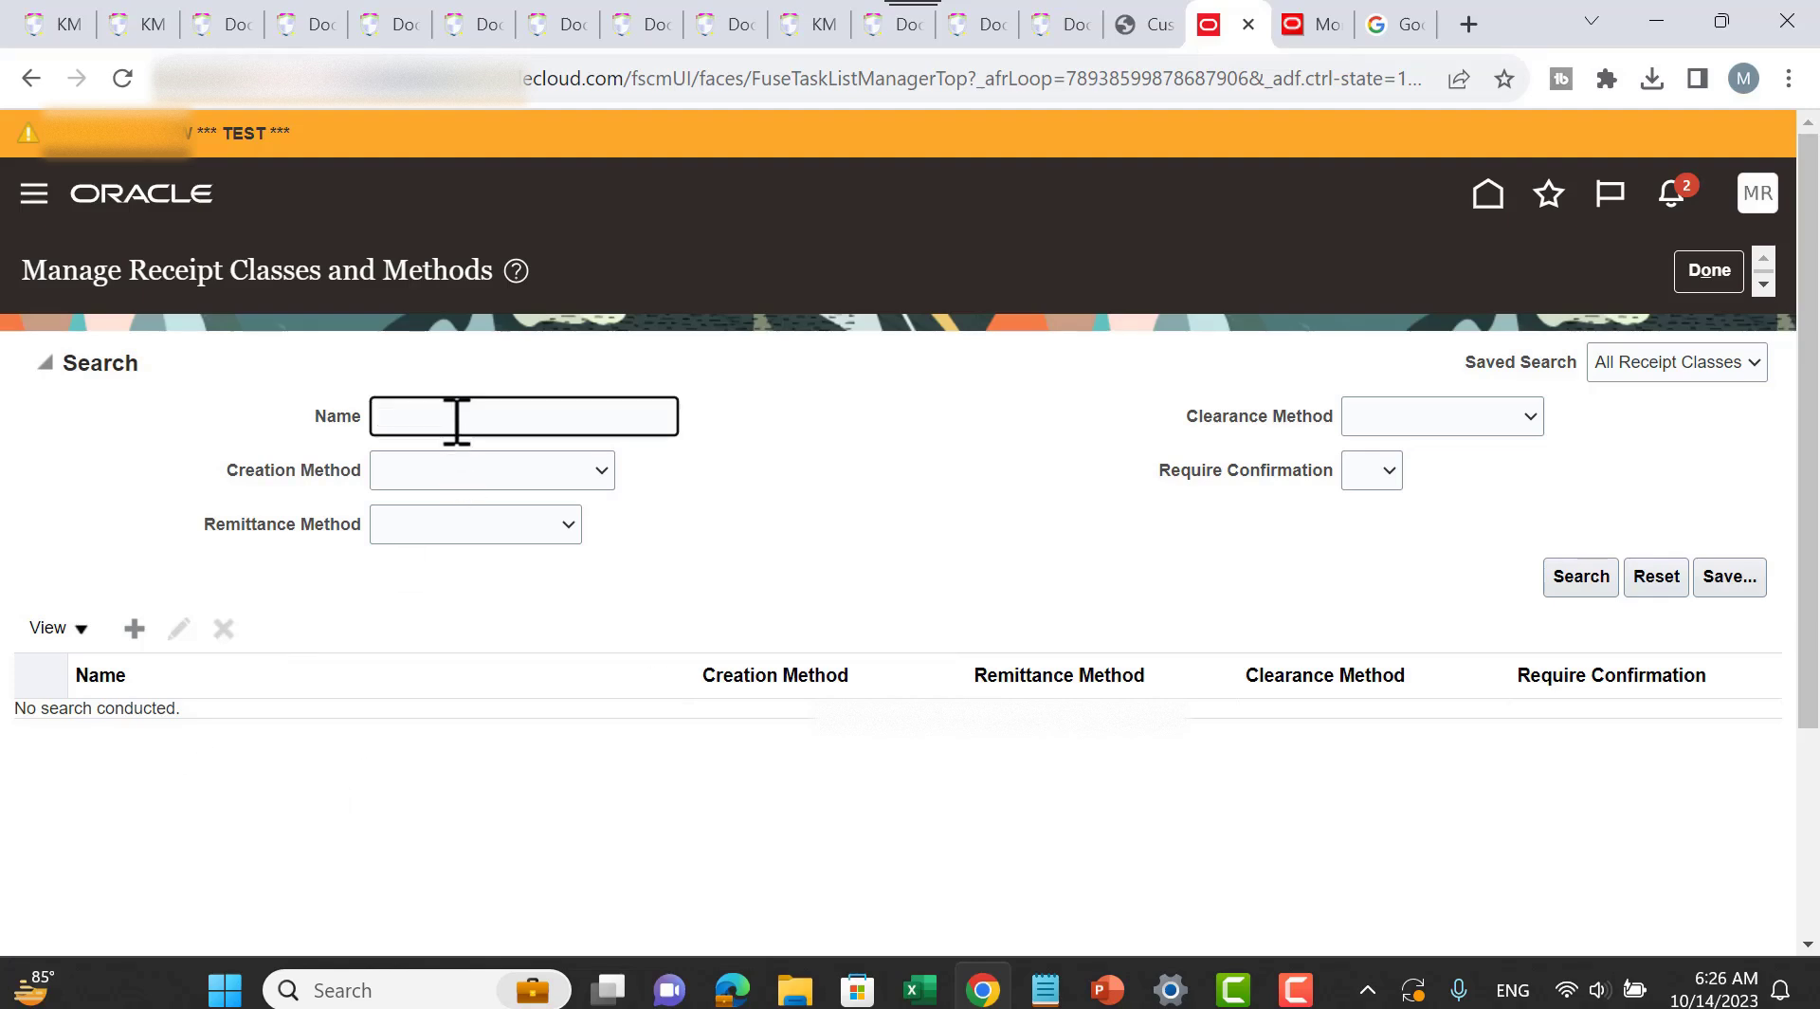
text(ORA_AP/AR Netting)
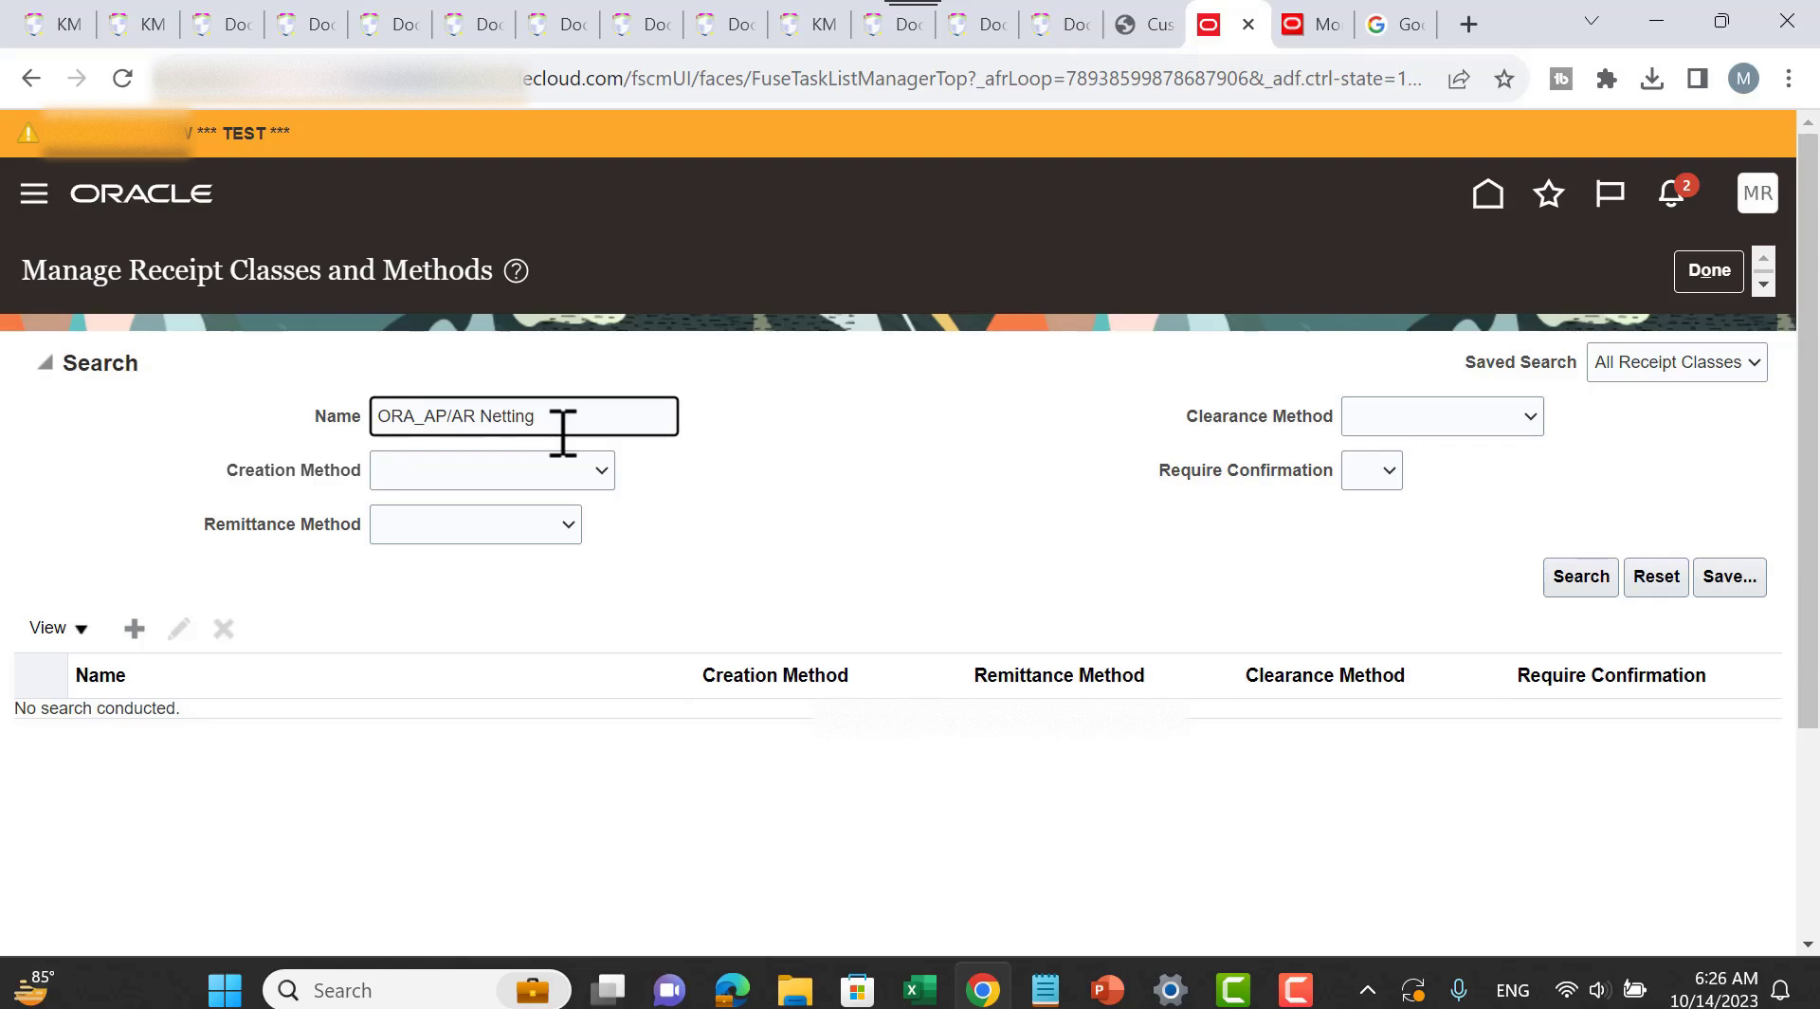
click(1572, 574)
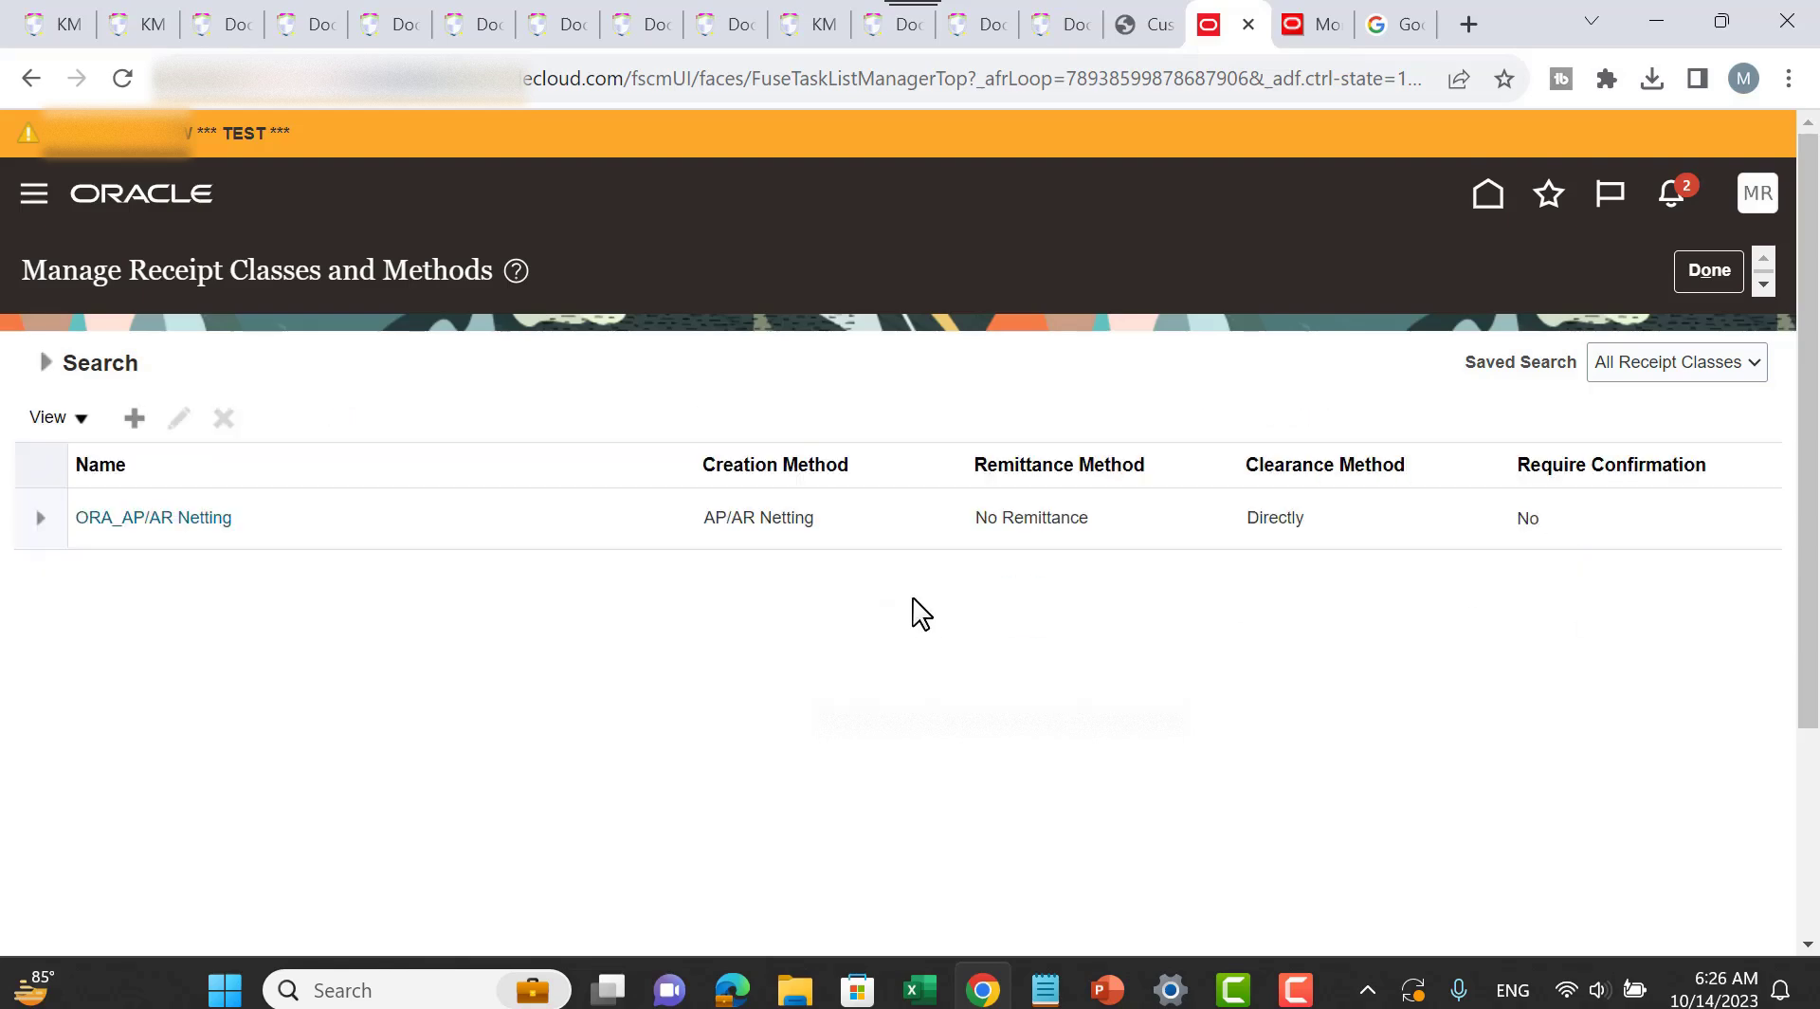
click(185, 520)
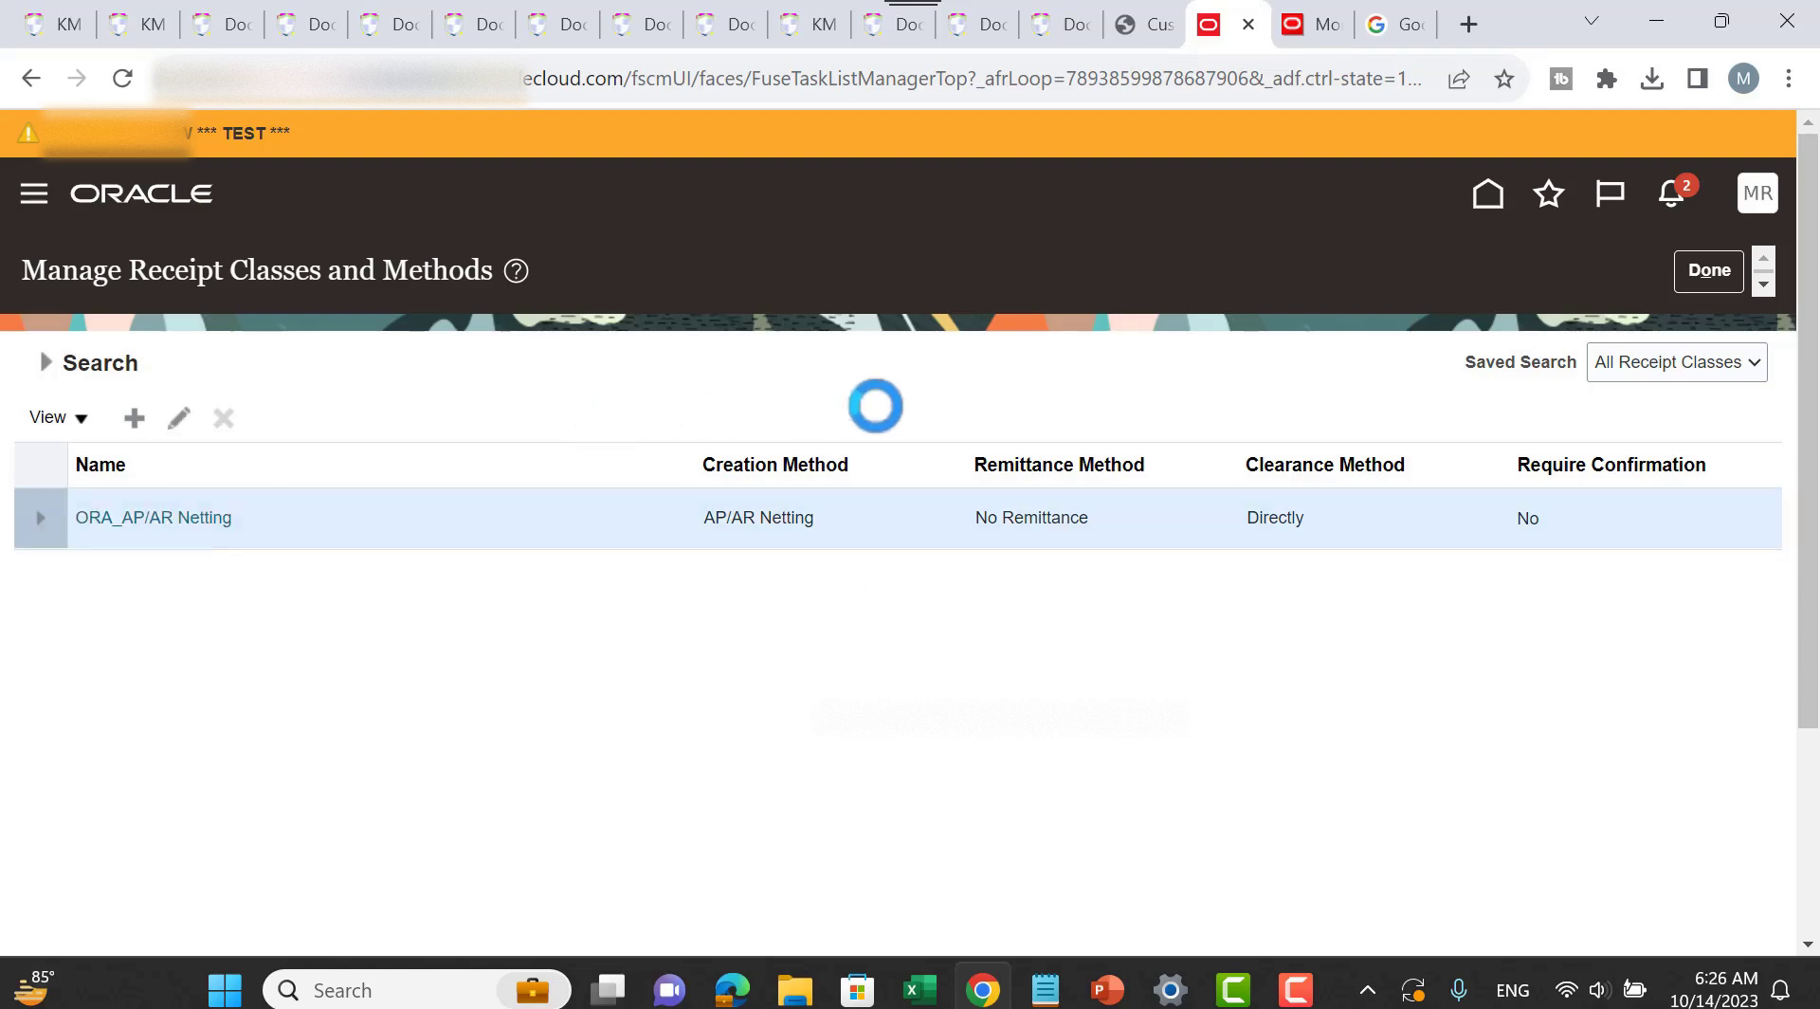
Step: Select the Opening Balance netting bank account among the ORA_AP/AR Netting remittance bank accounts
scroll(876, 417, down, 3)
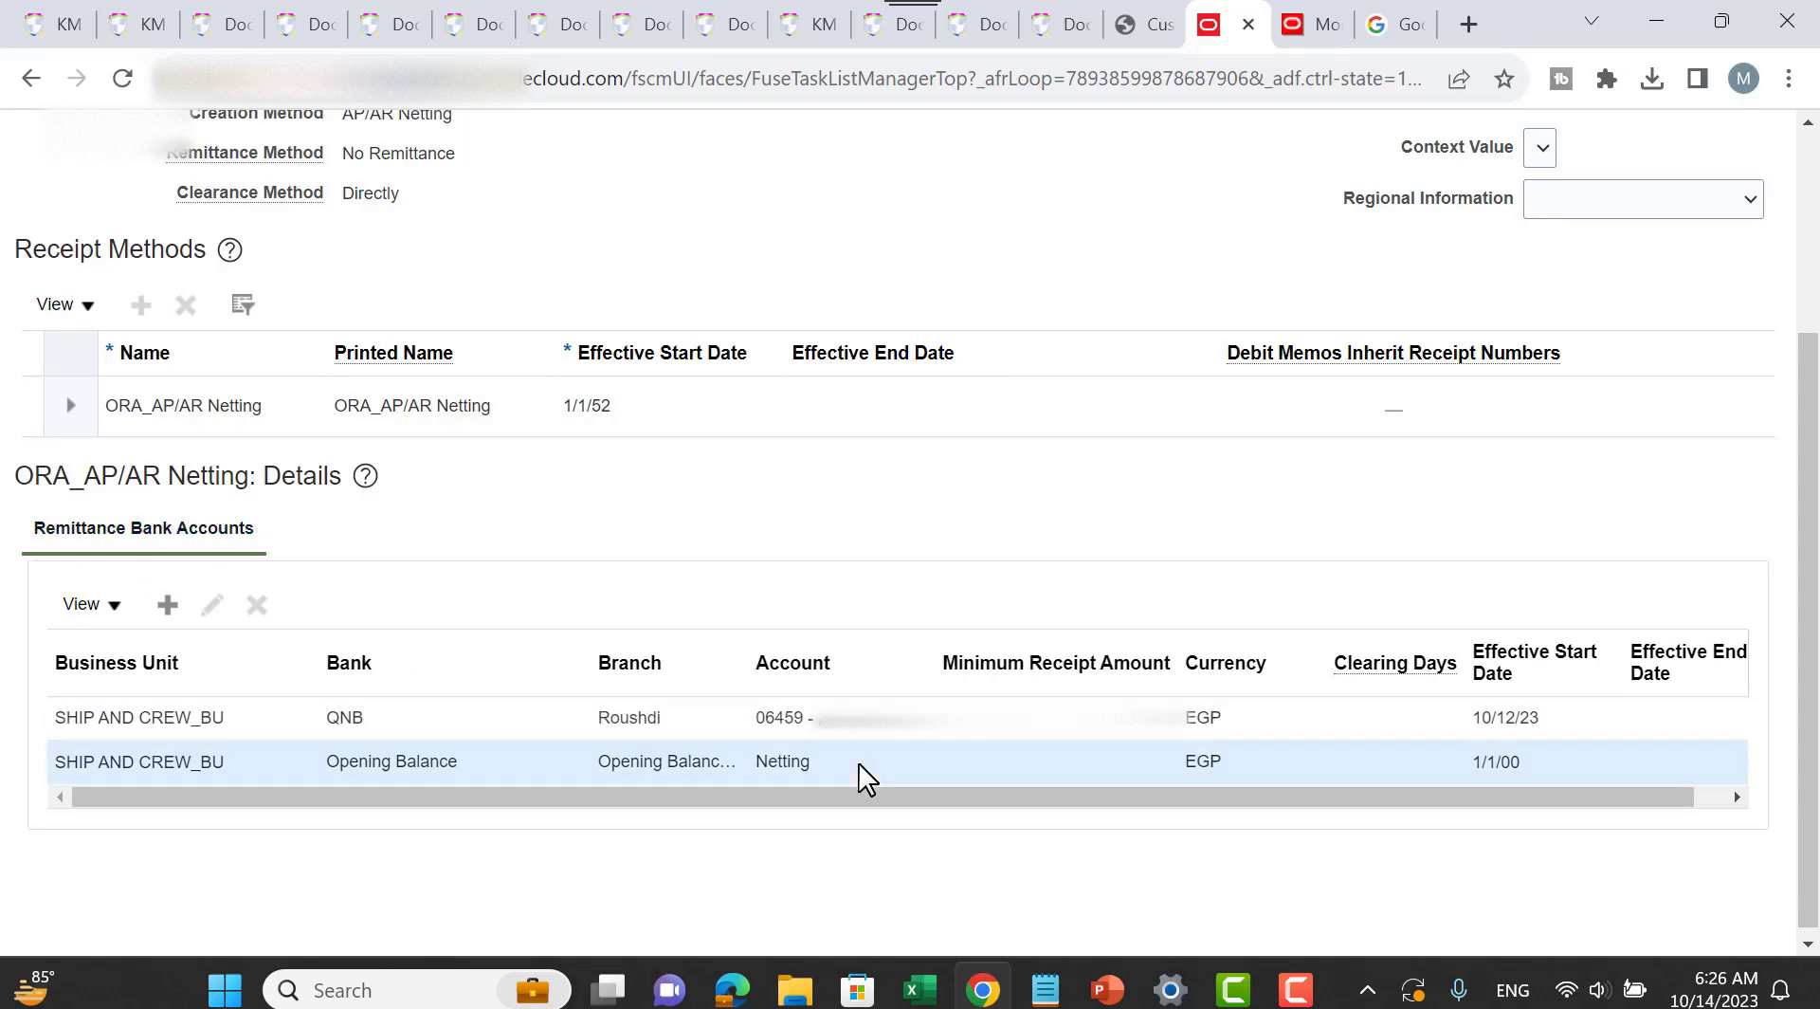
click(831, 763)
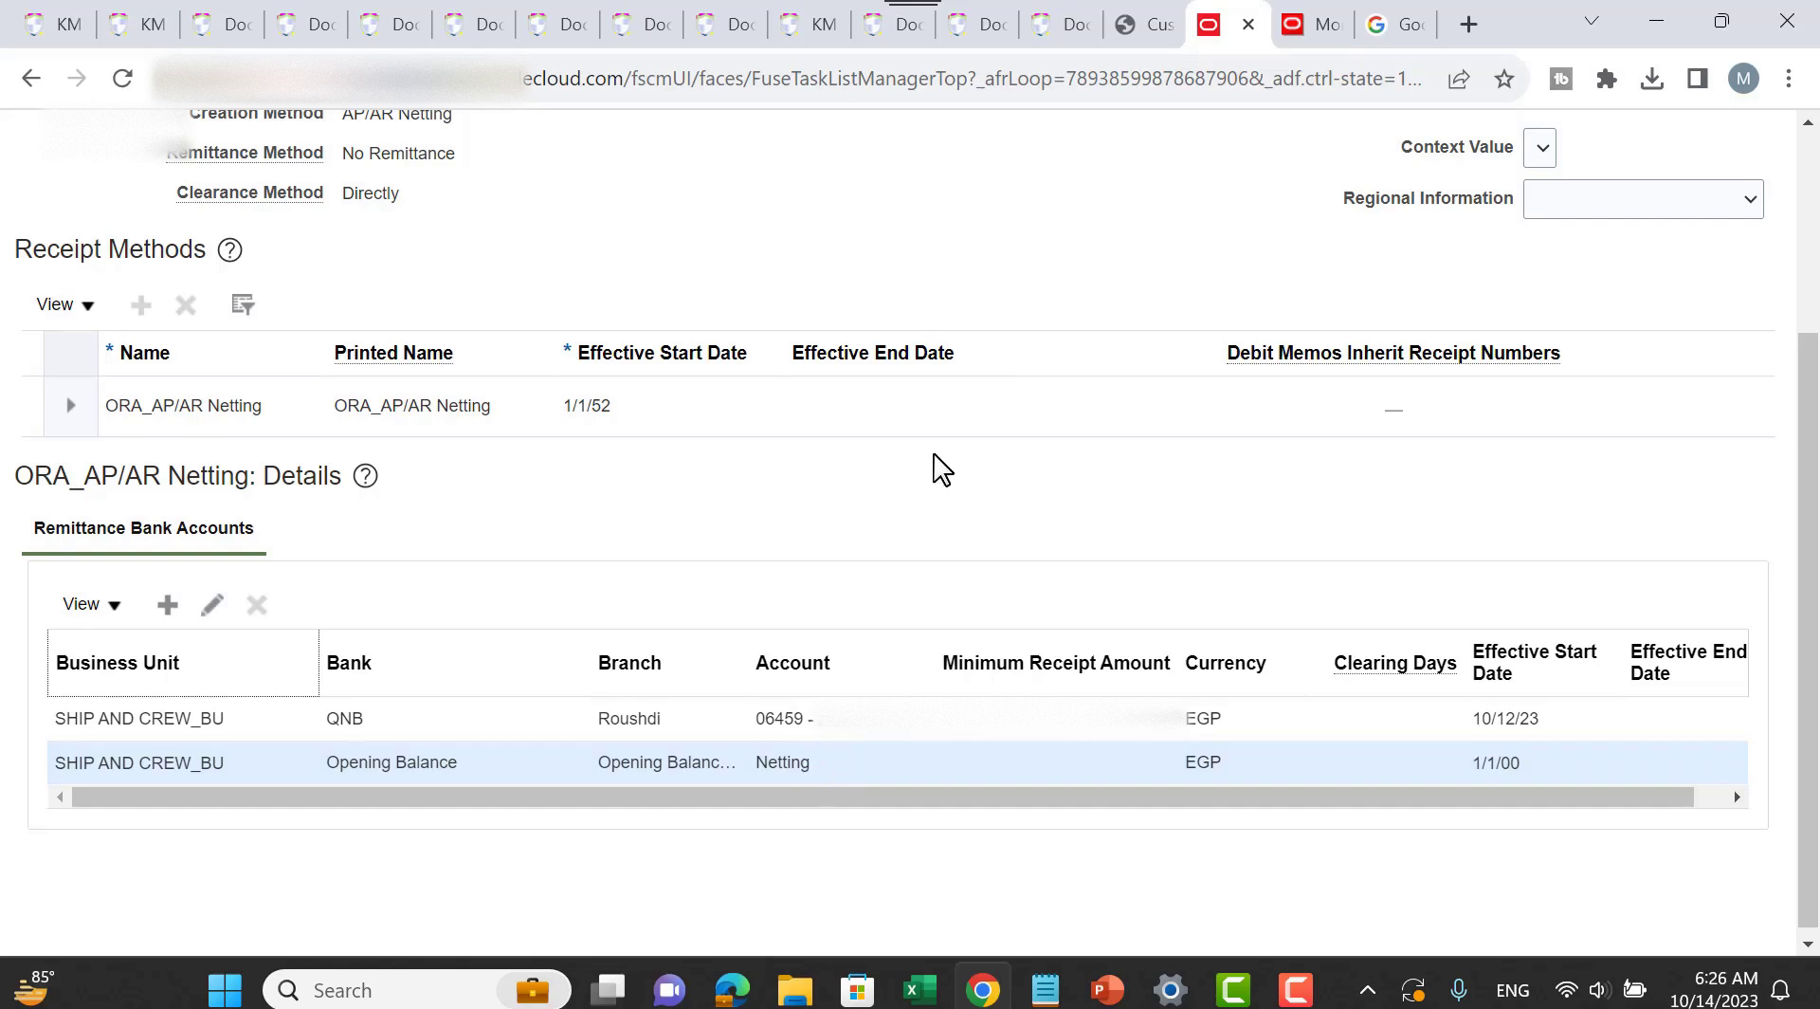
scroll(941, 464, up, 3)
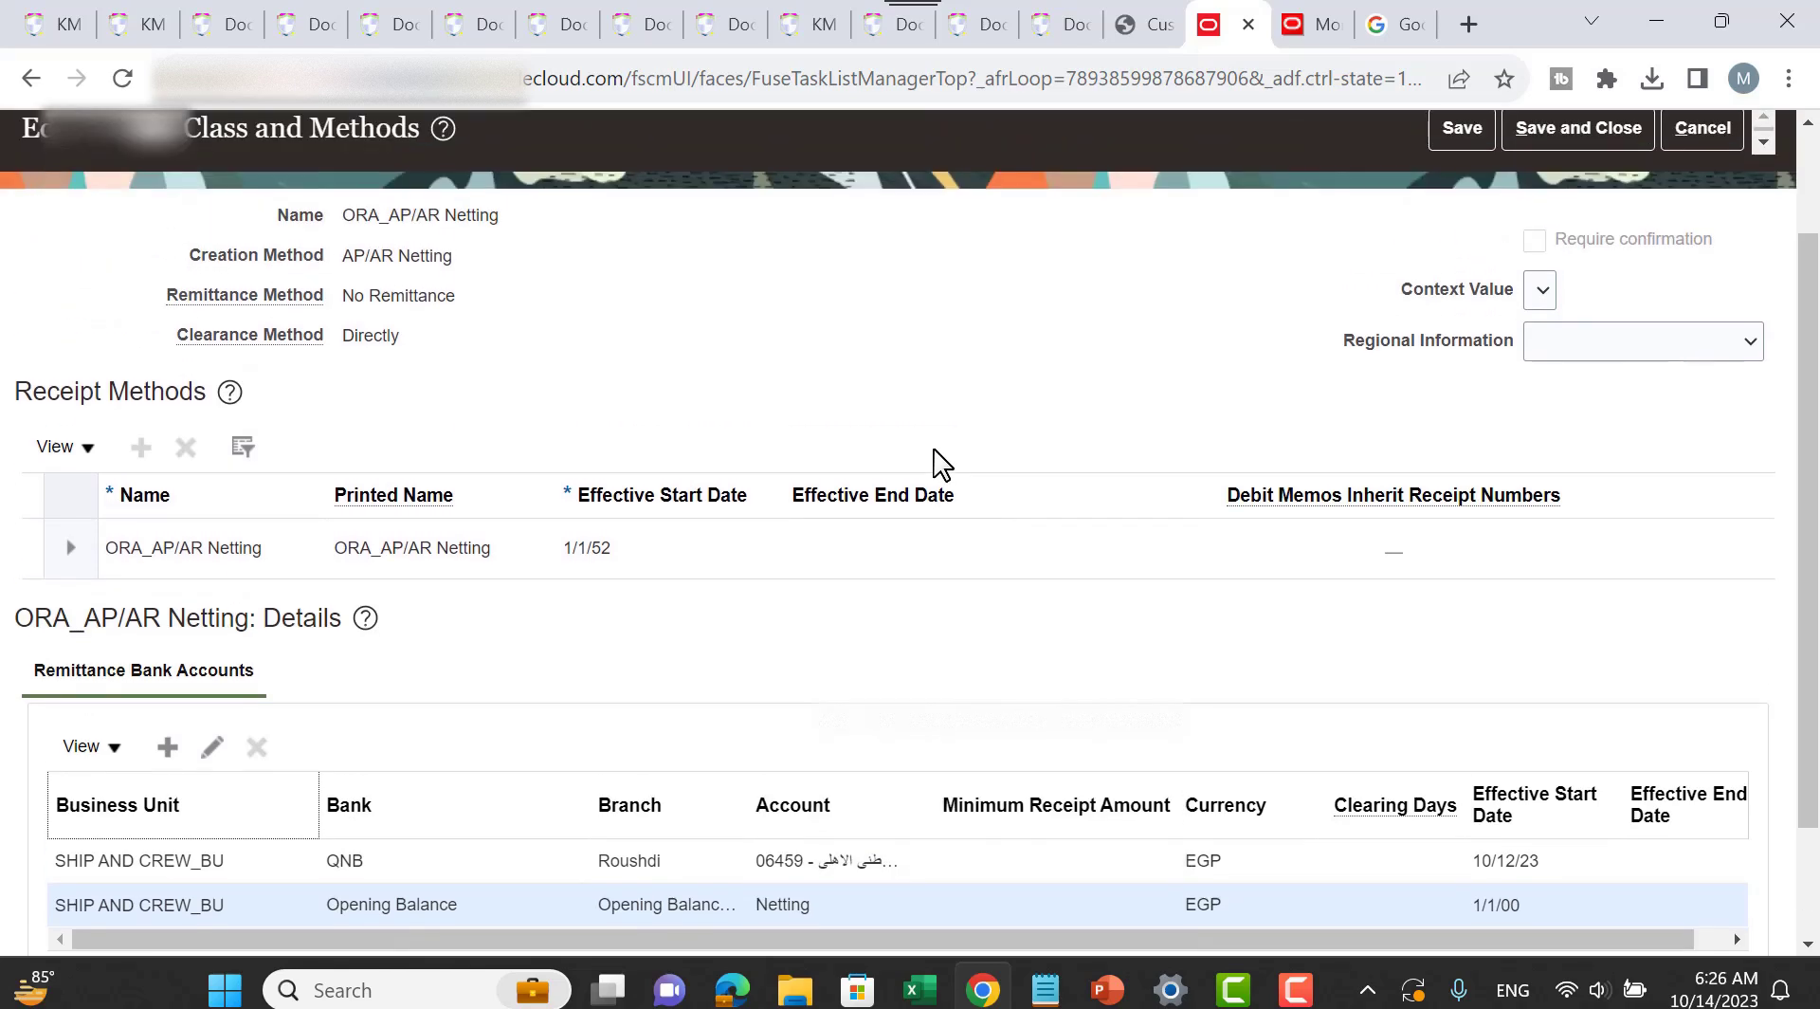
scroll(942, 465, down, 3)
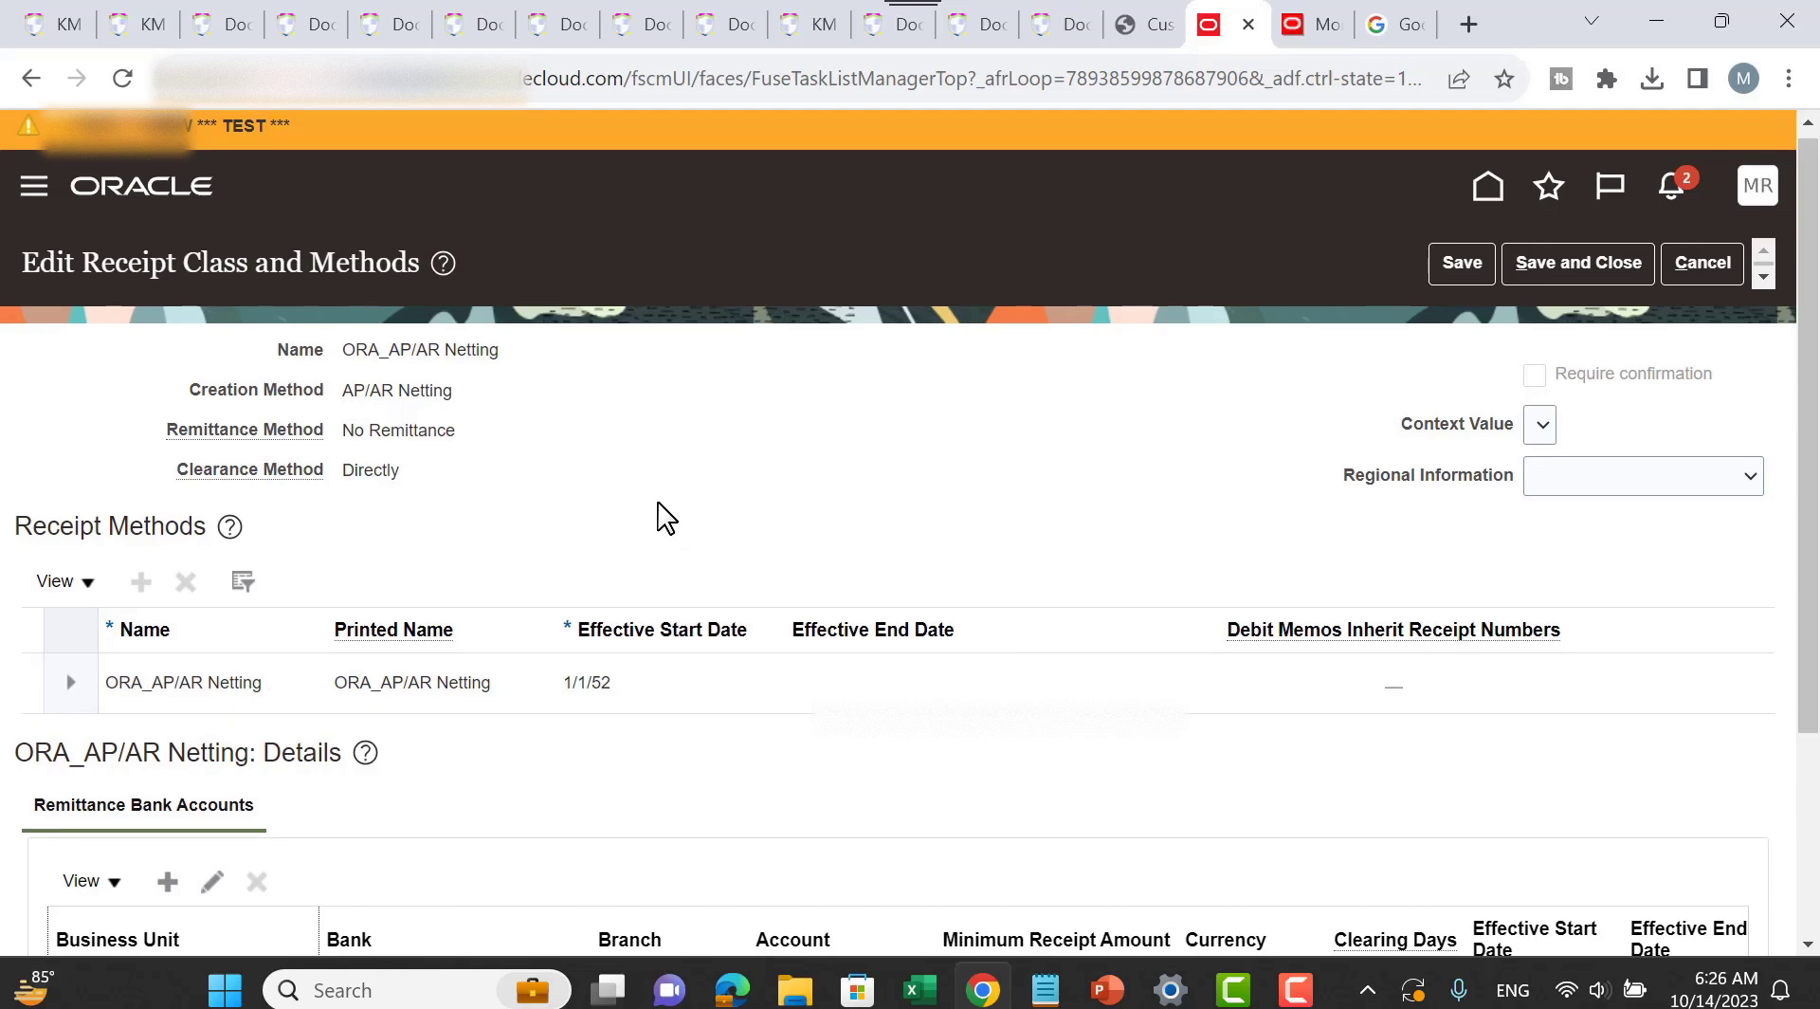
Step: Recheck the QNB and Netting EGP bank accounts, then bring up the PowerPoint Setup Steps slide
scroll(557, 441, down, 3)
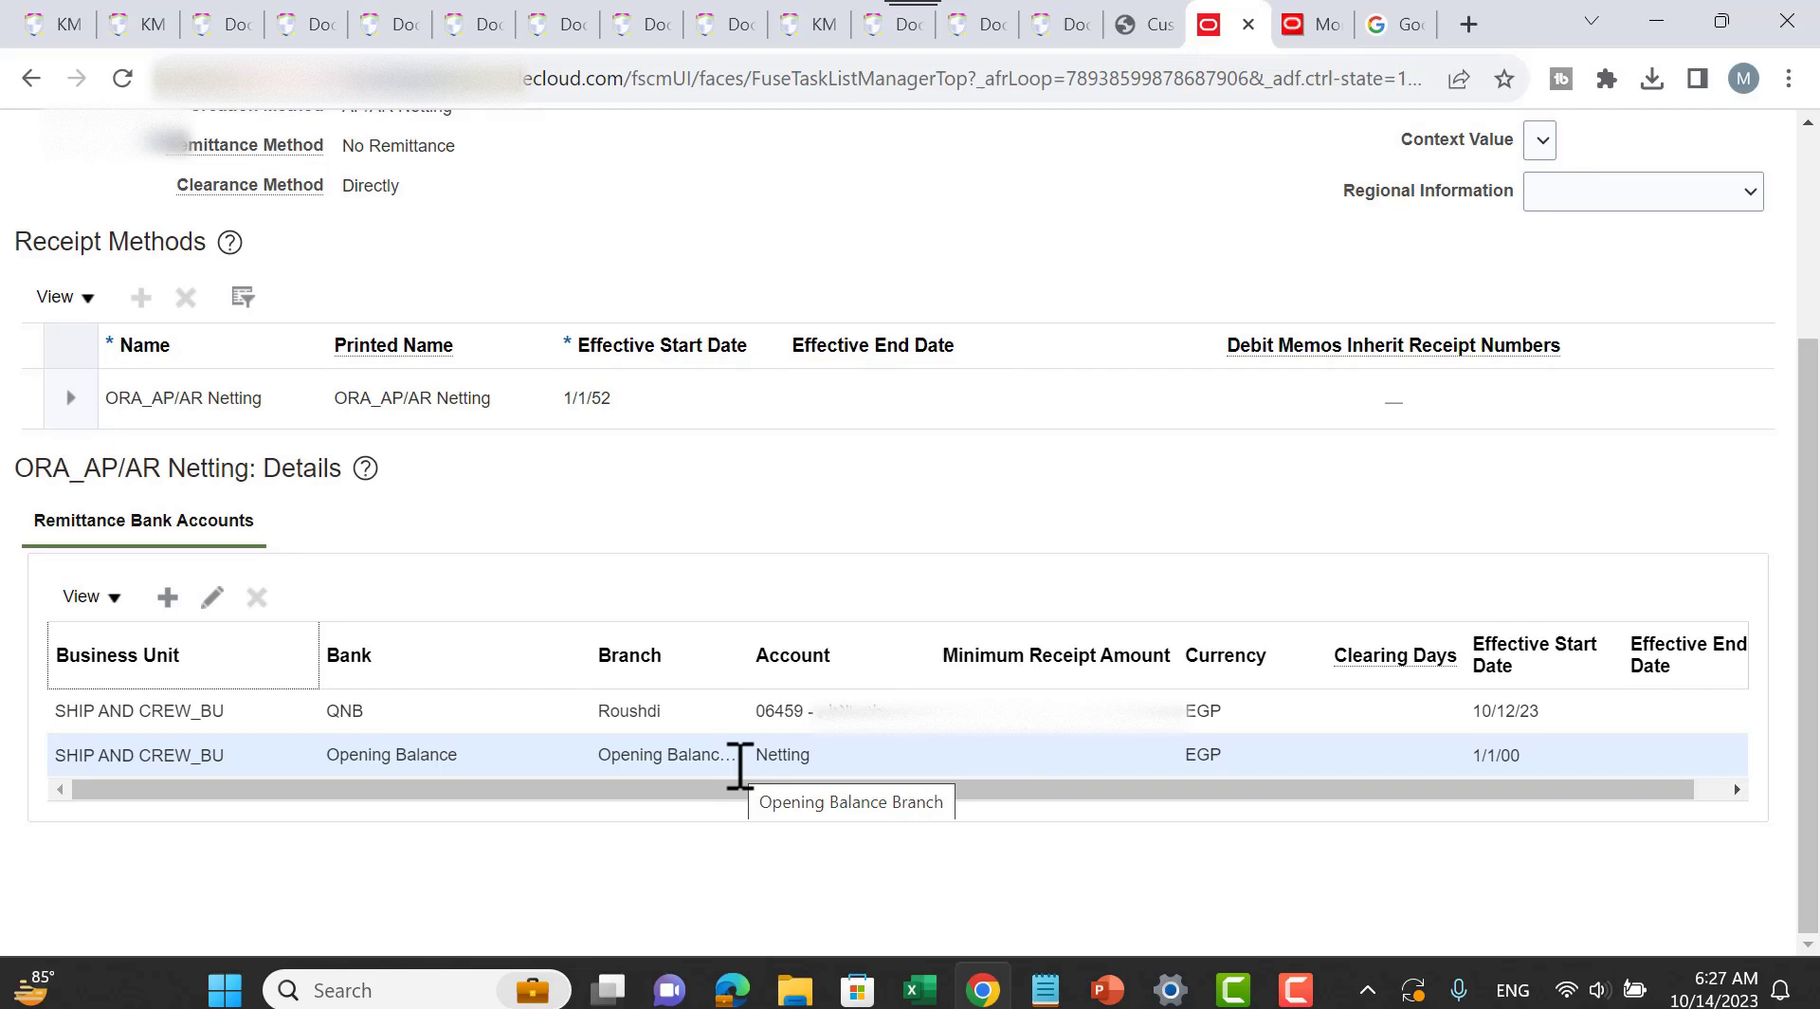
scroll(1146, 601, up, 3)
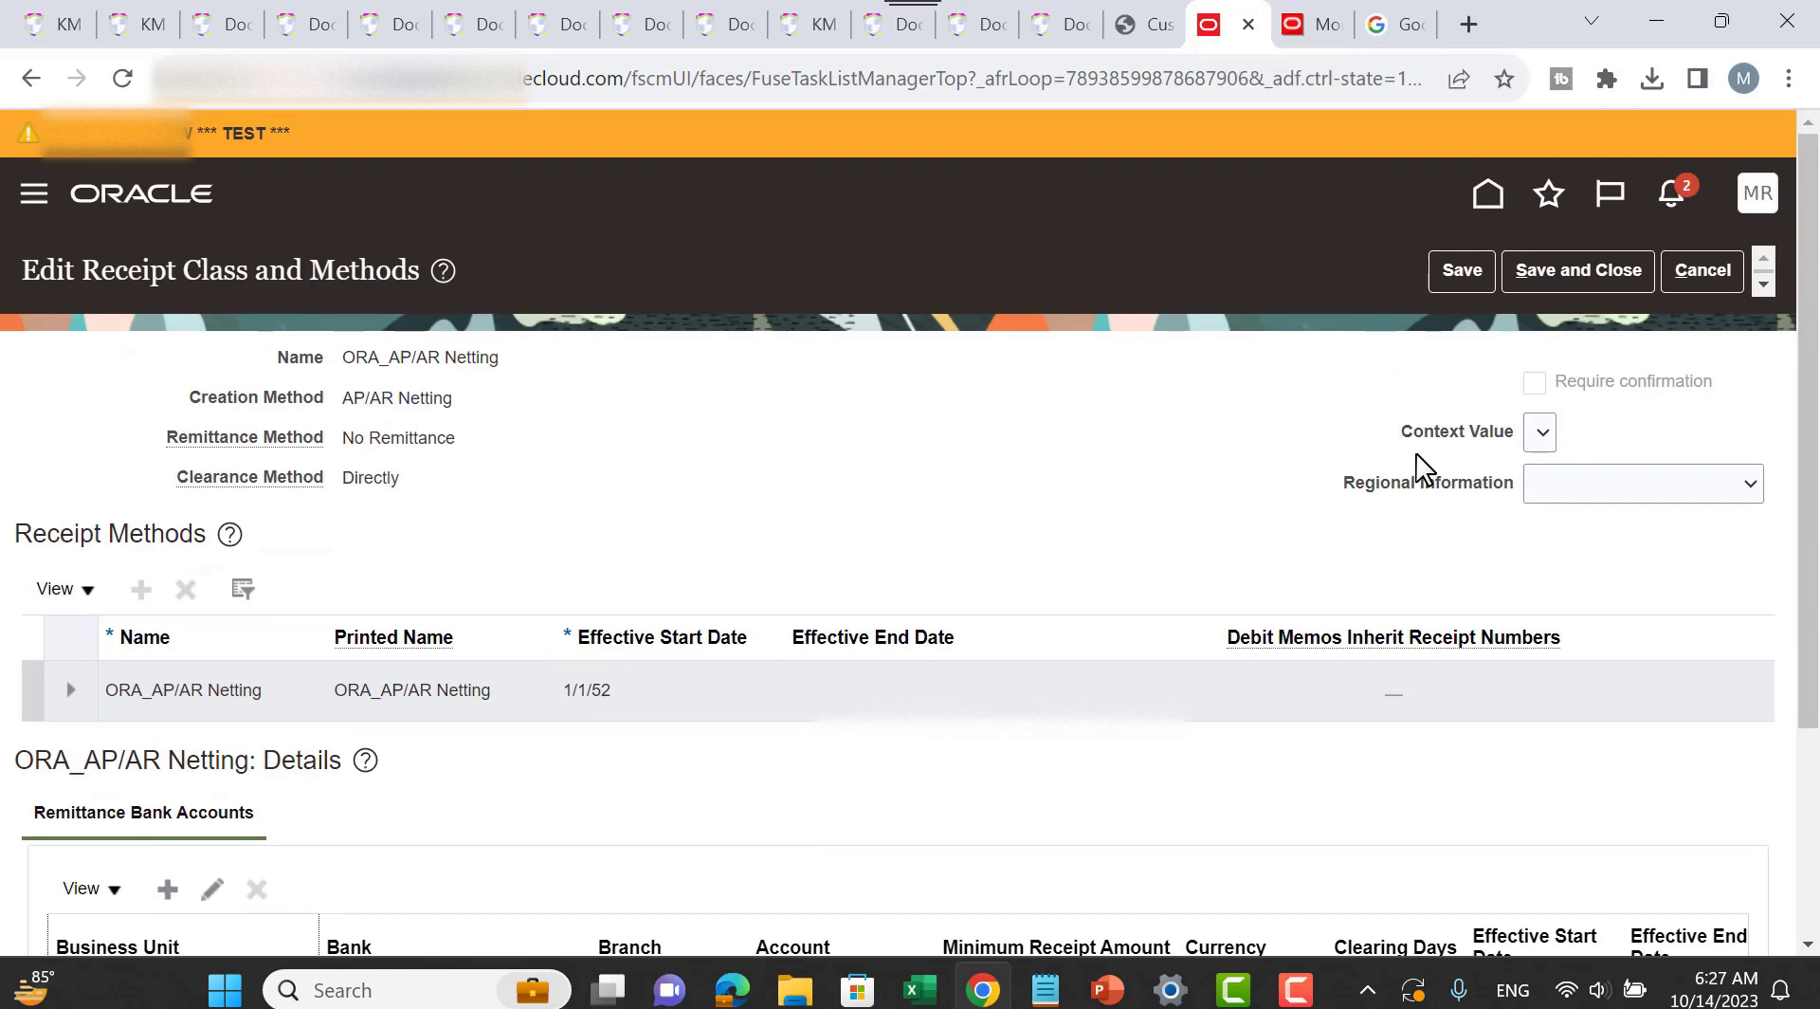
key(alt+Tab)
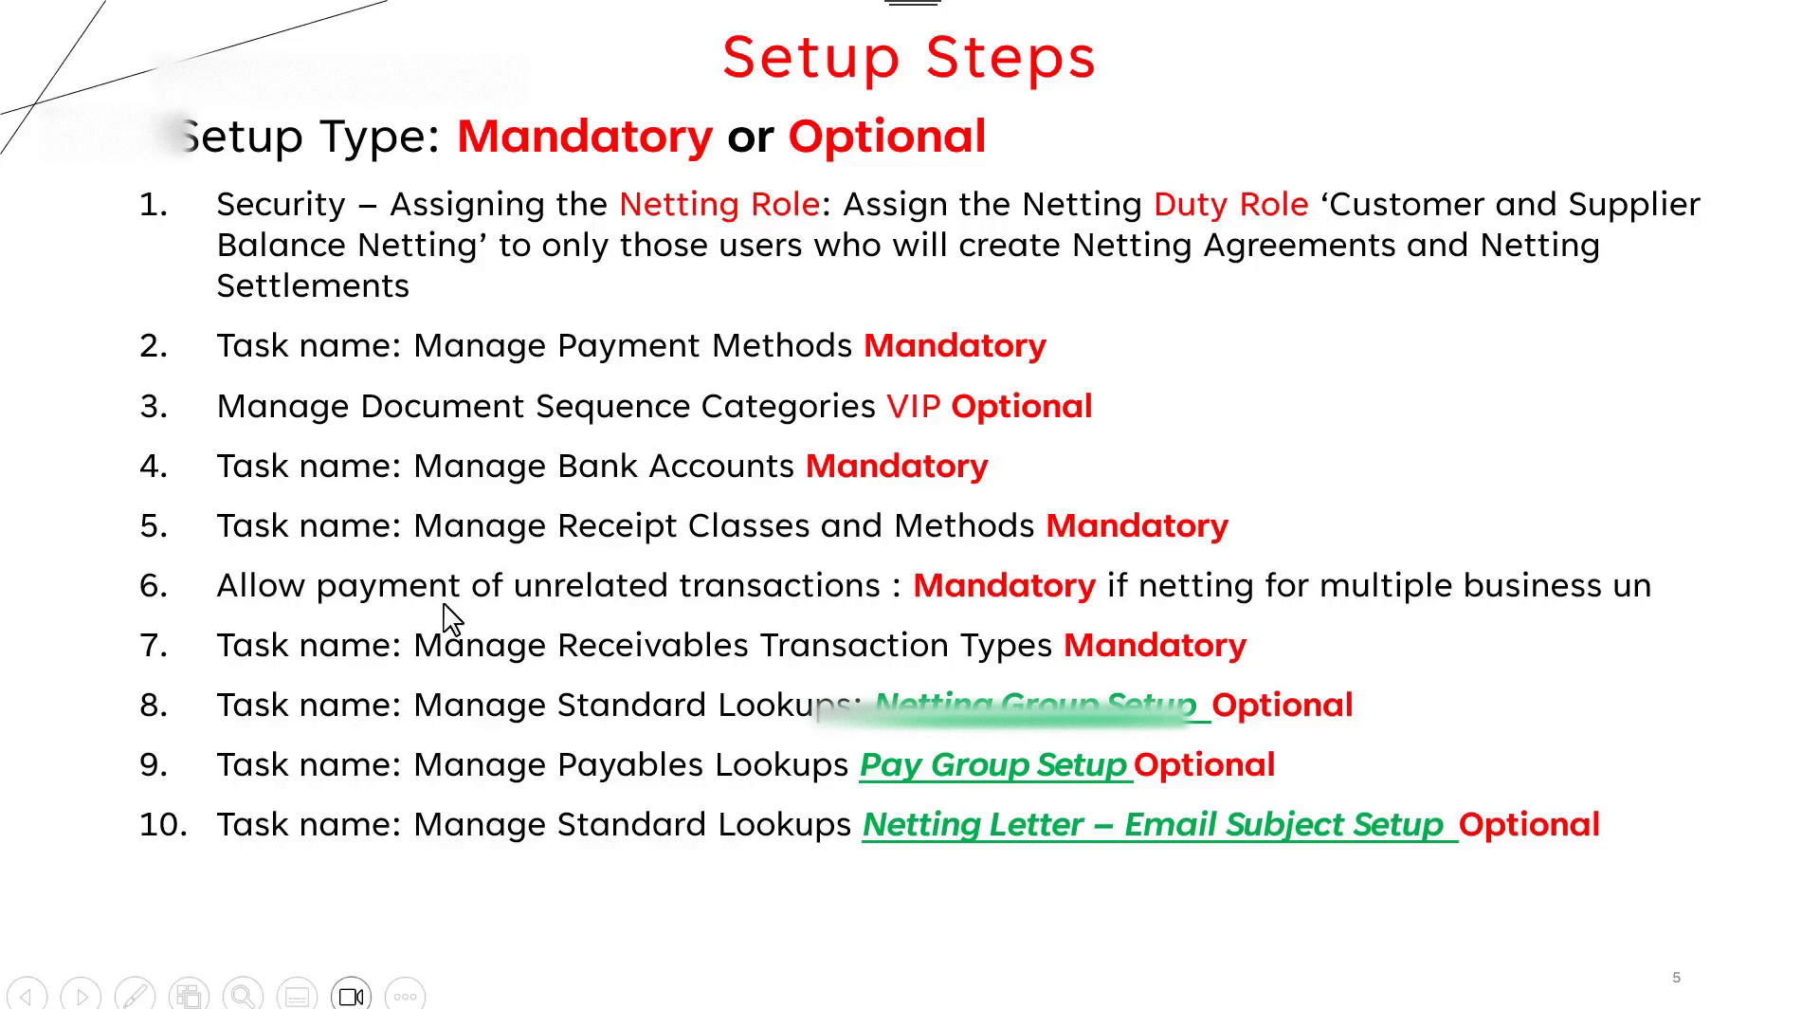
Step: Cancel the receipt class edits and close Manage Receipt Classes and Methods, back to the Receivables tasks
key(alt+Tab)
click(1716, 269)
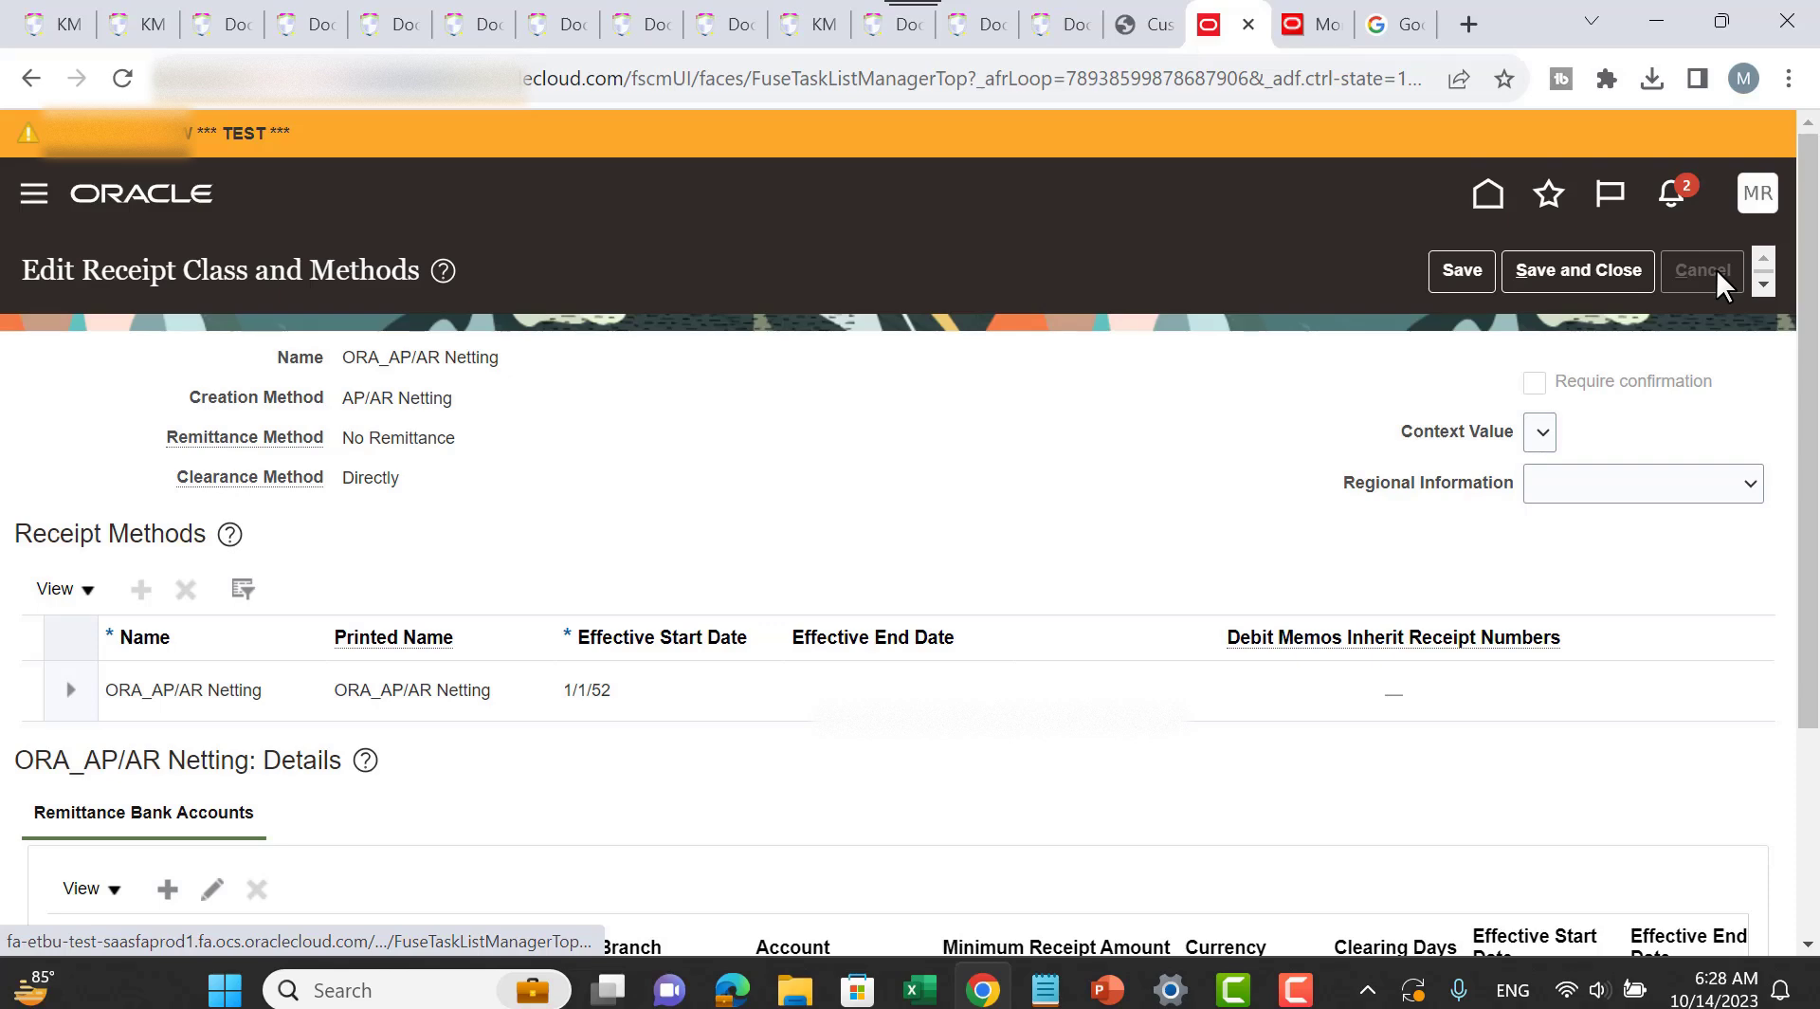
click(1716, 270)
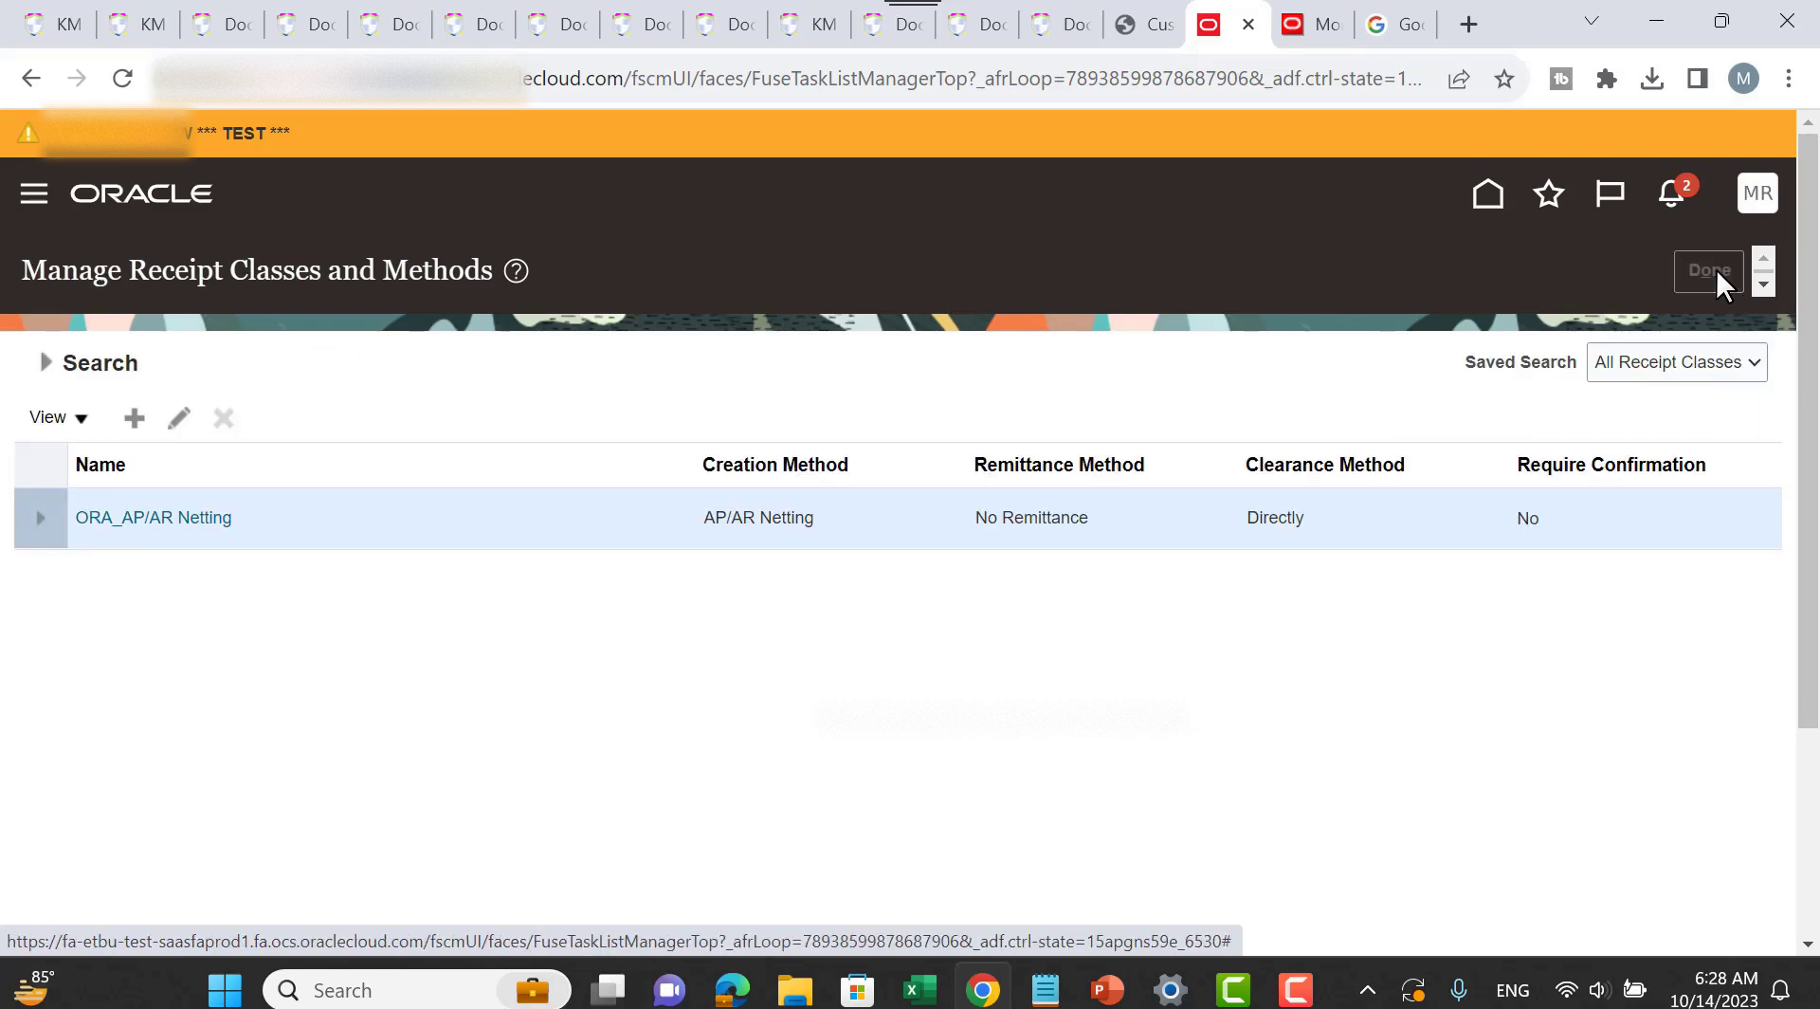
scroll(1366, 680, up, 5)
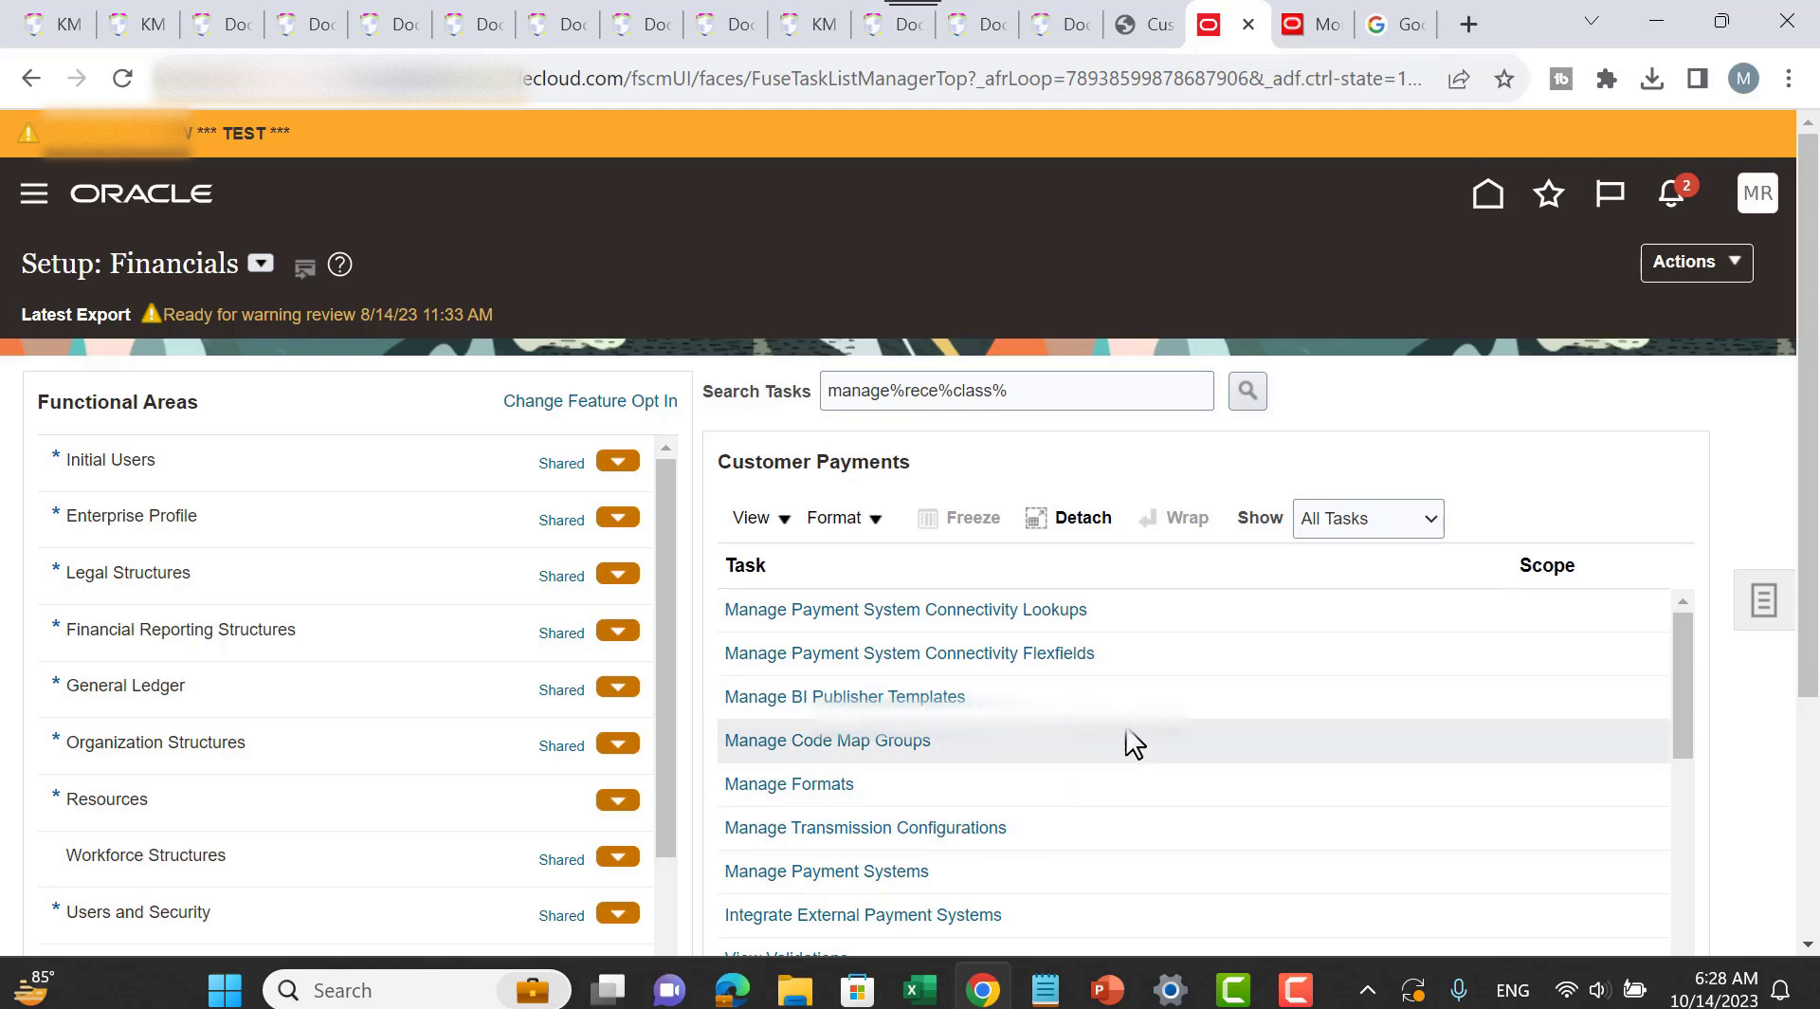
scroll(366, 654, down, 6)
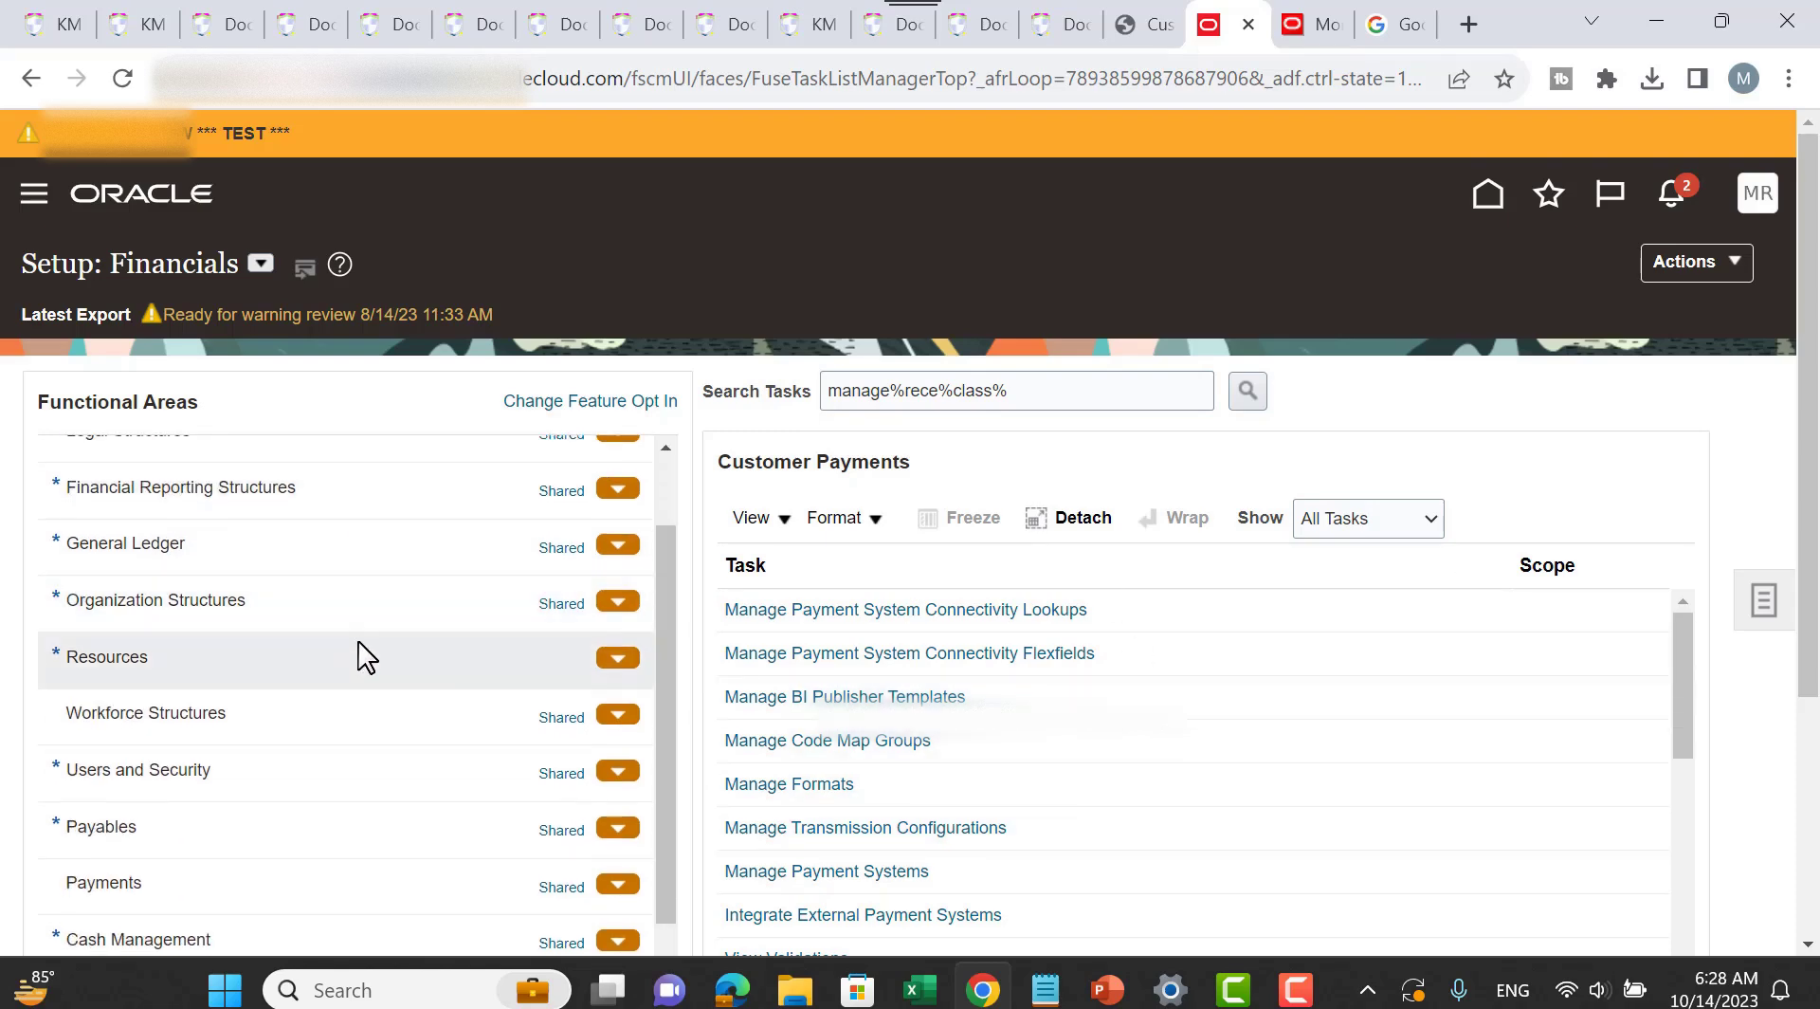
scroll(360, 682, down, 2)
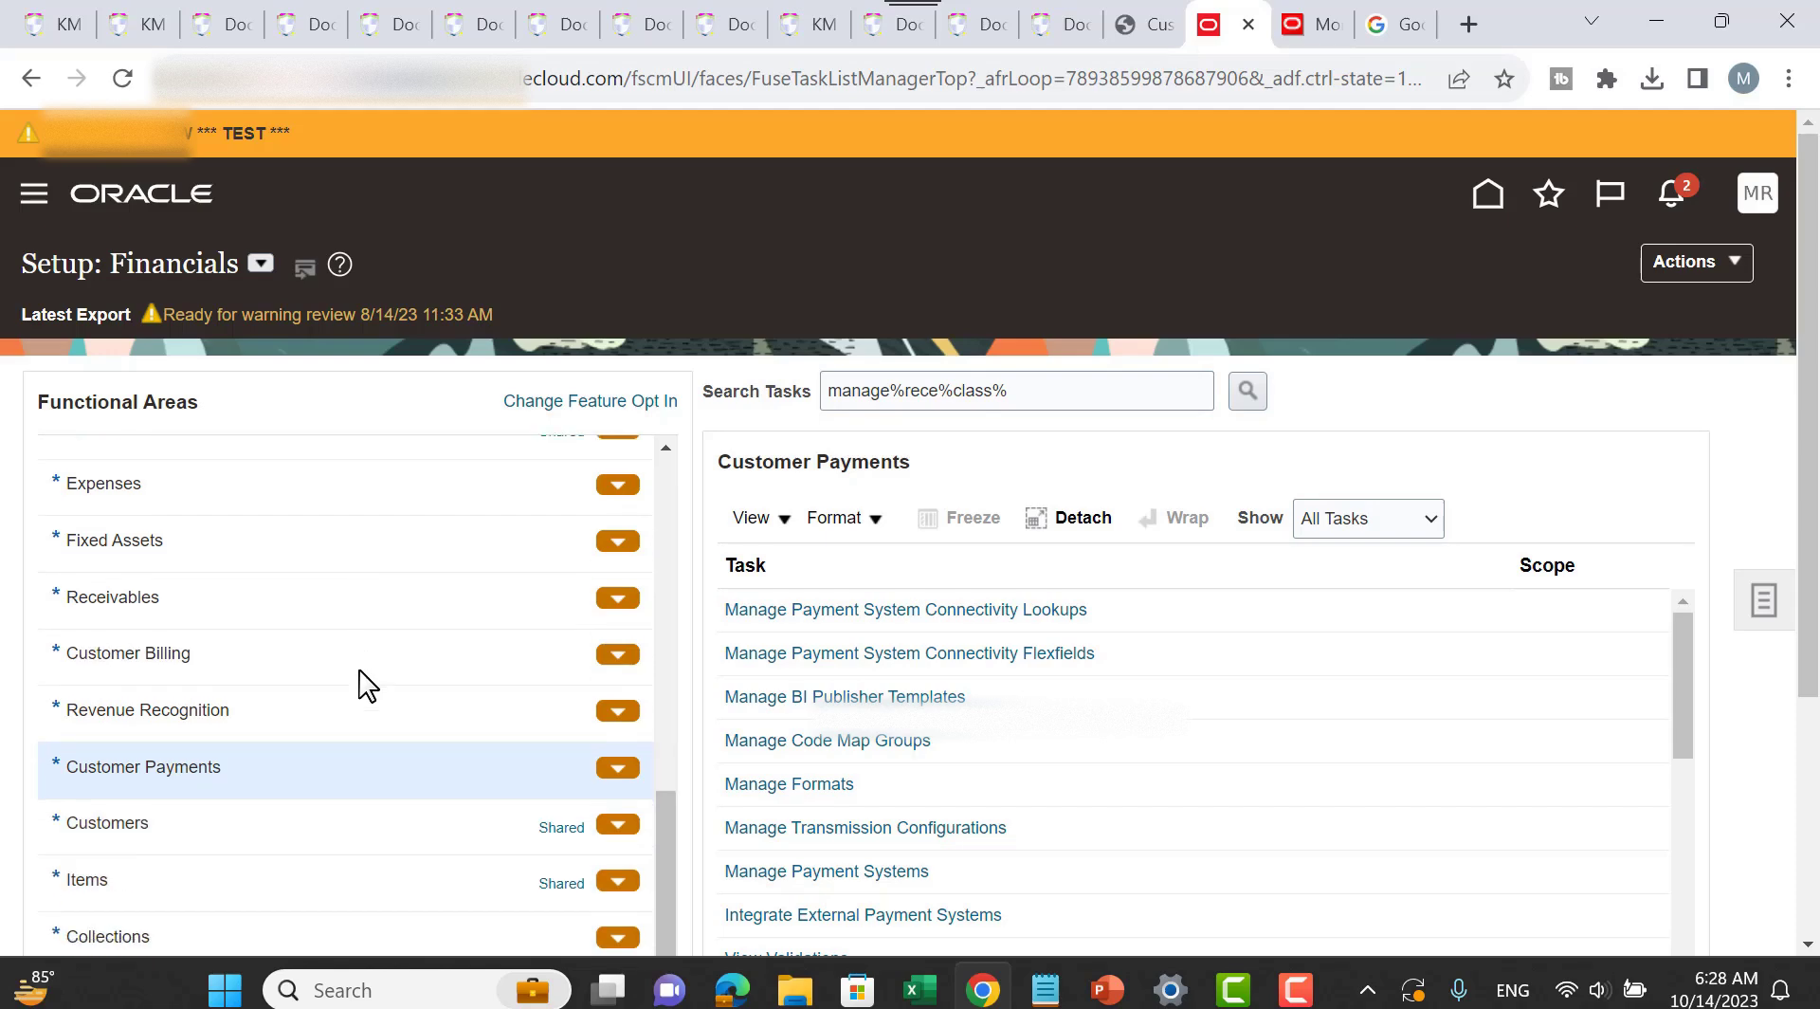
scroll(360, 664, up, 6)
scroll(366, 669, up, 3)
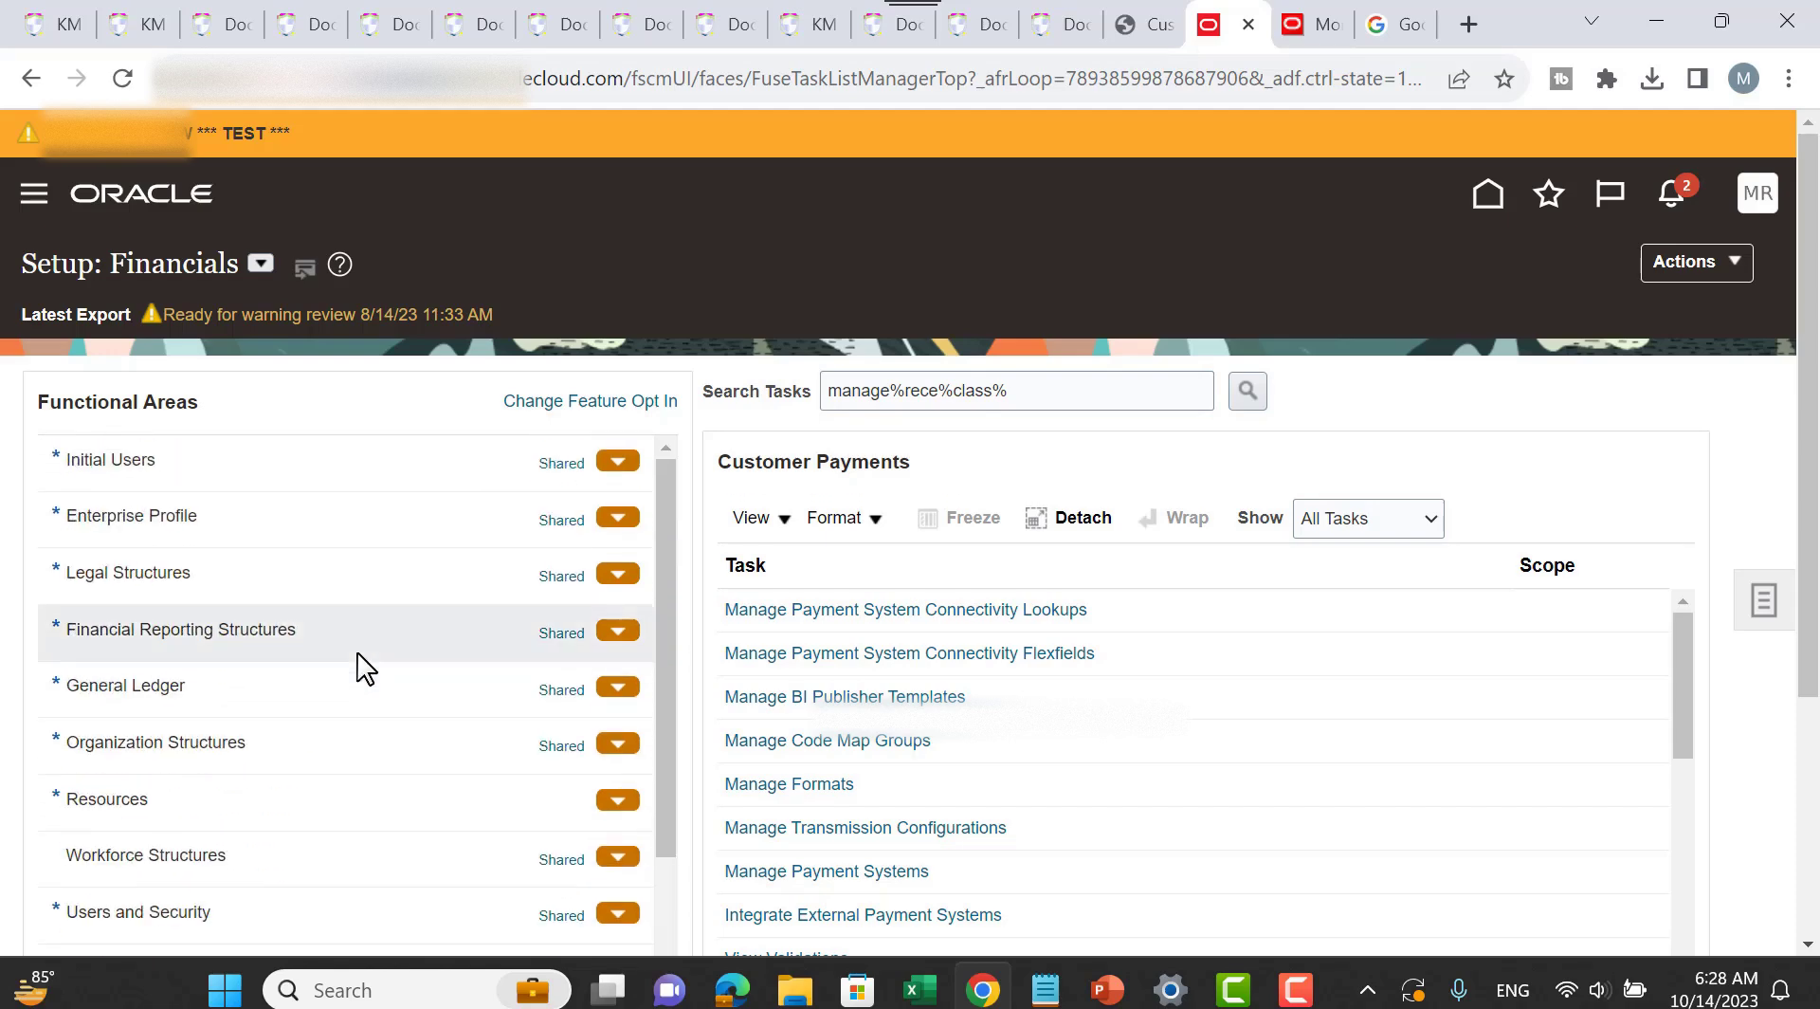
scroll(365, 668, down, 10)
scroll(366, 668, up, 3)
scroll(360, 664, up, 2)
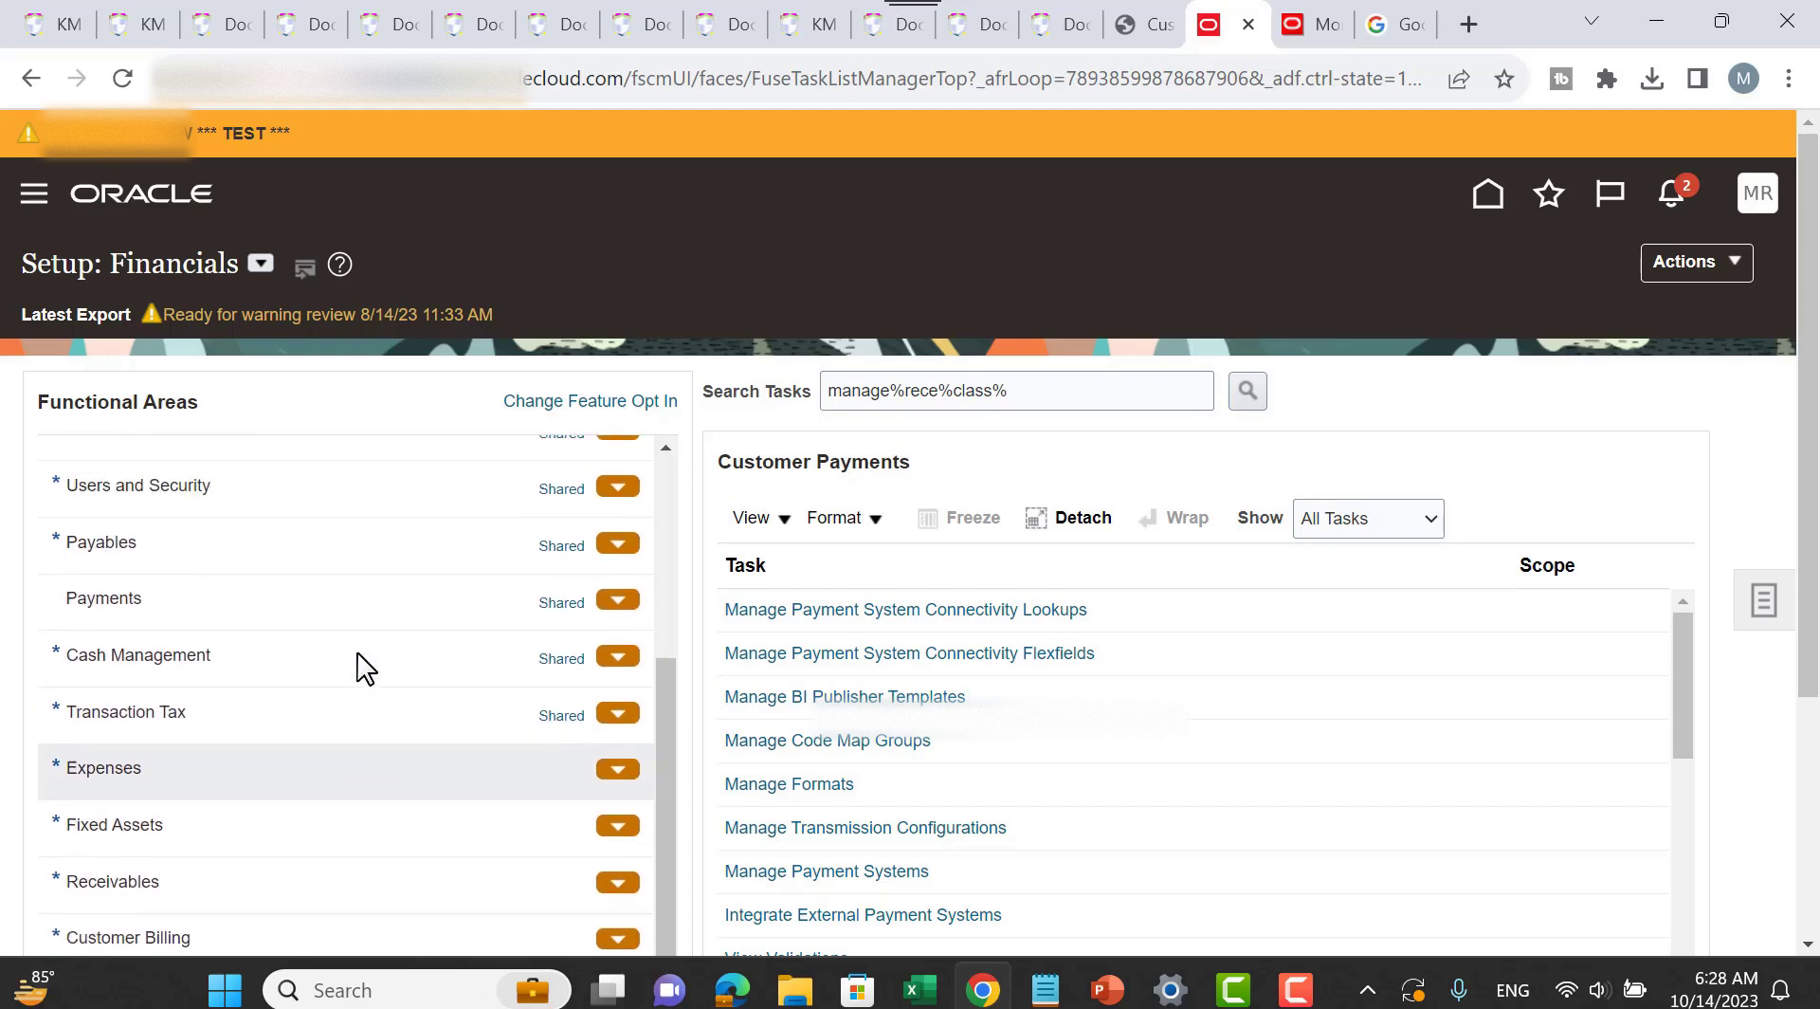
scroll(358, 663, down, 6)
Step: Search Manage Receivables System Options for business unit SHIP AND CREW_BU and edit its options
click(317, 609)
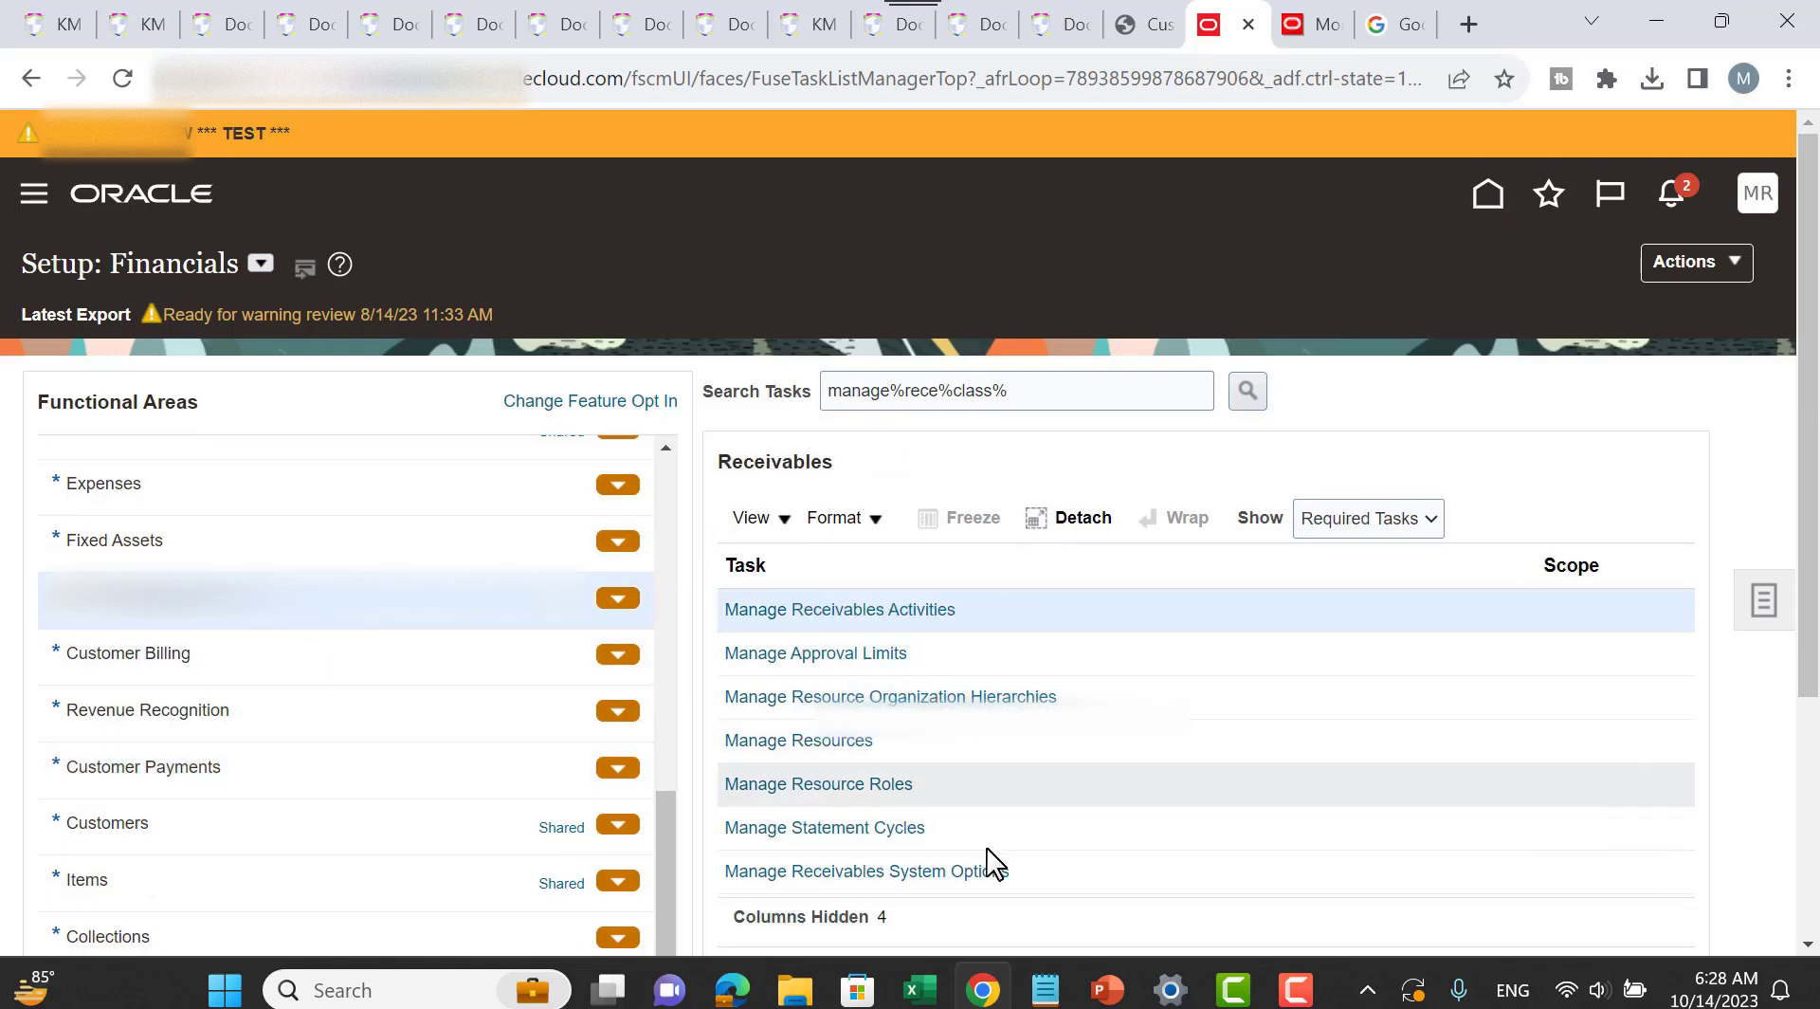
click(867, 872)
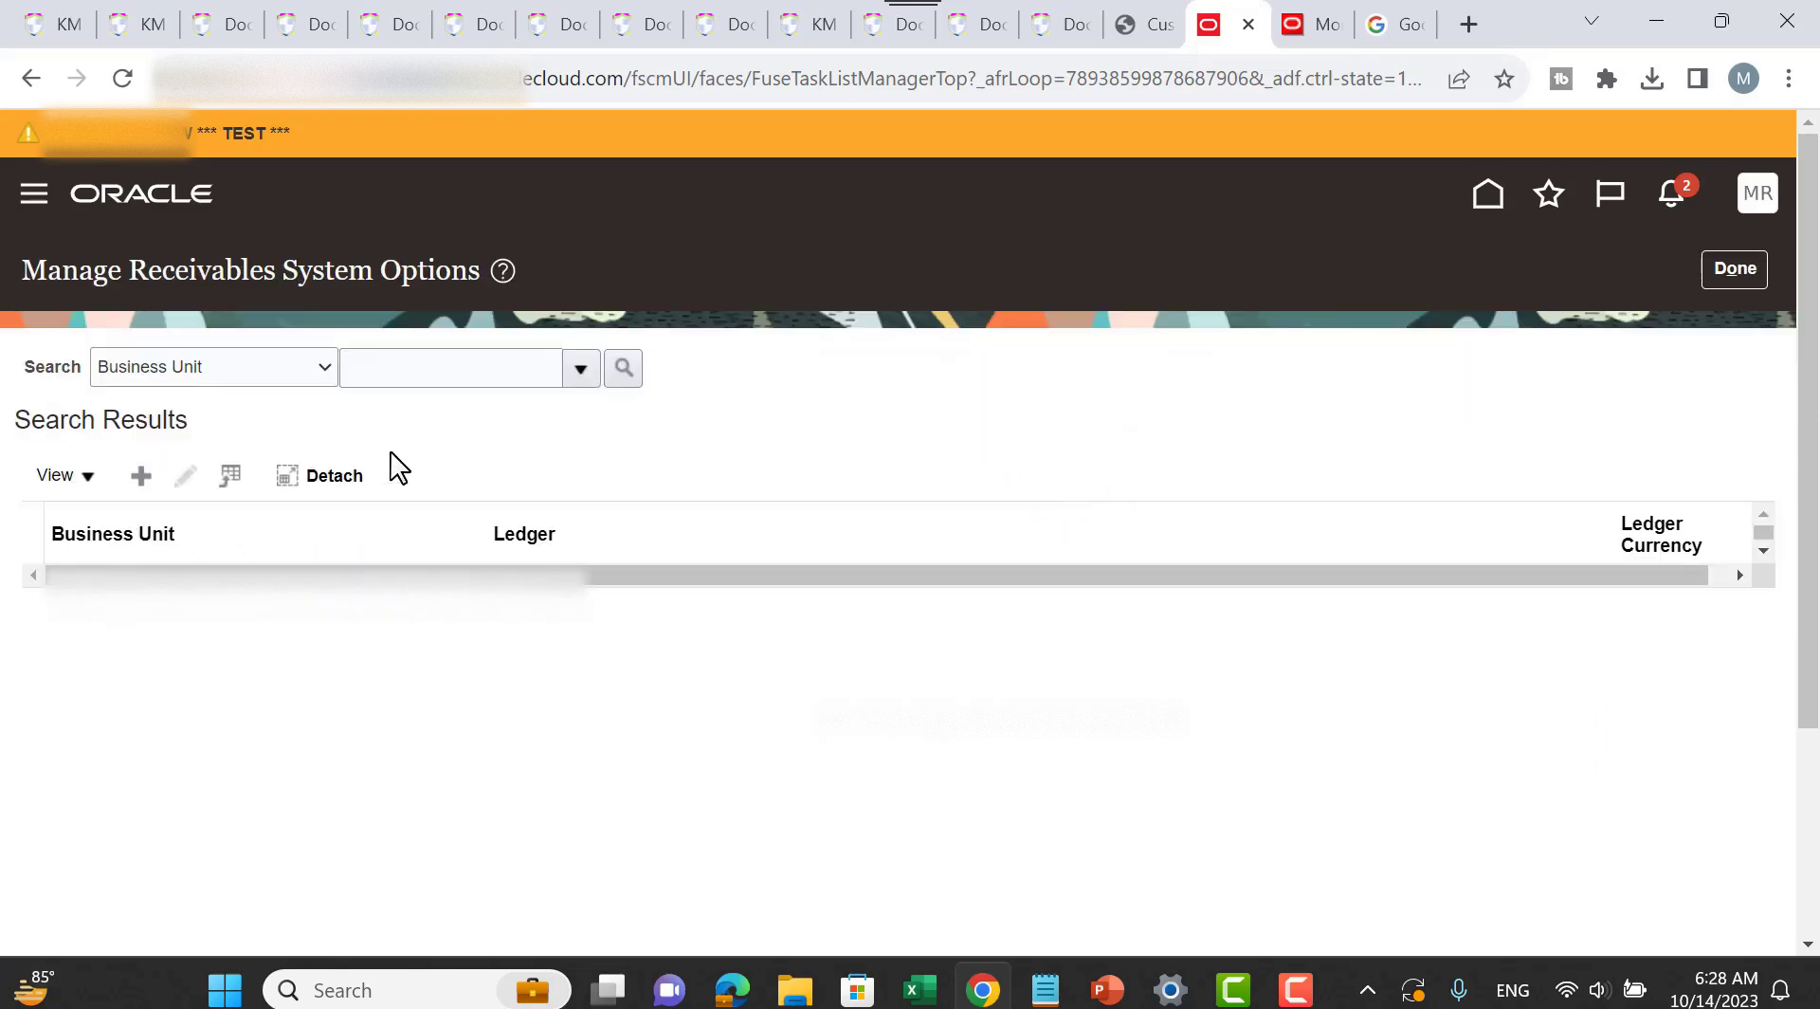
click(582, 369)
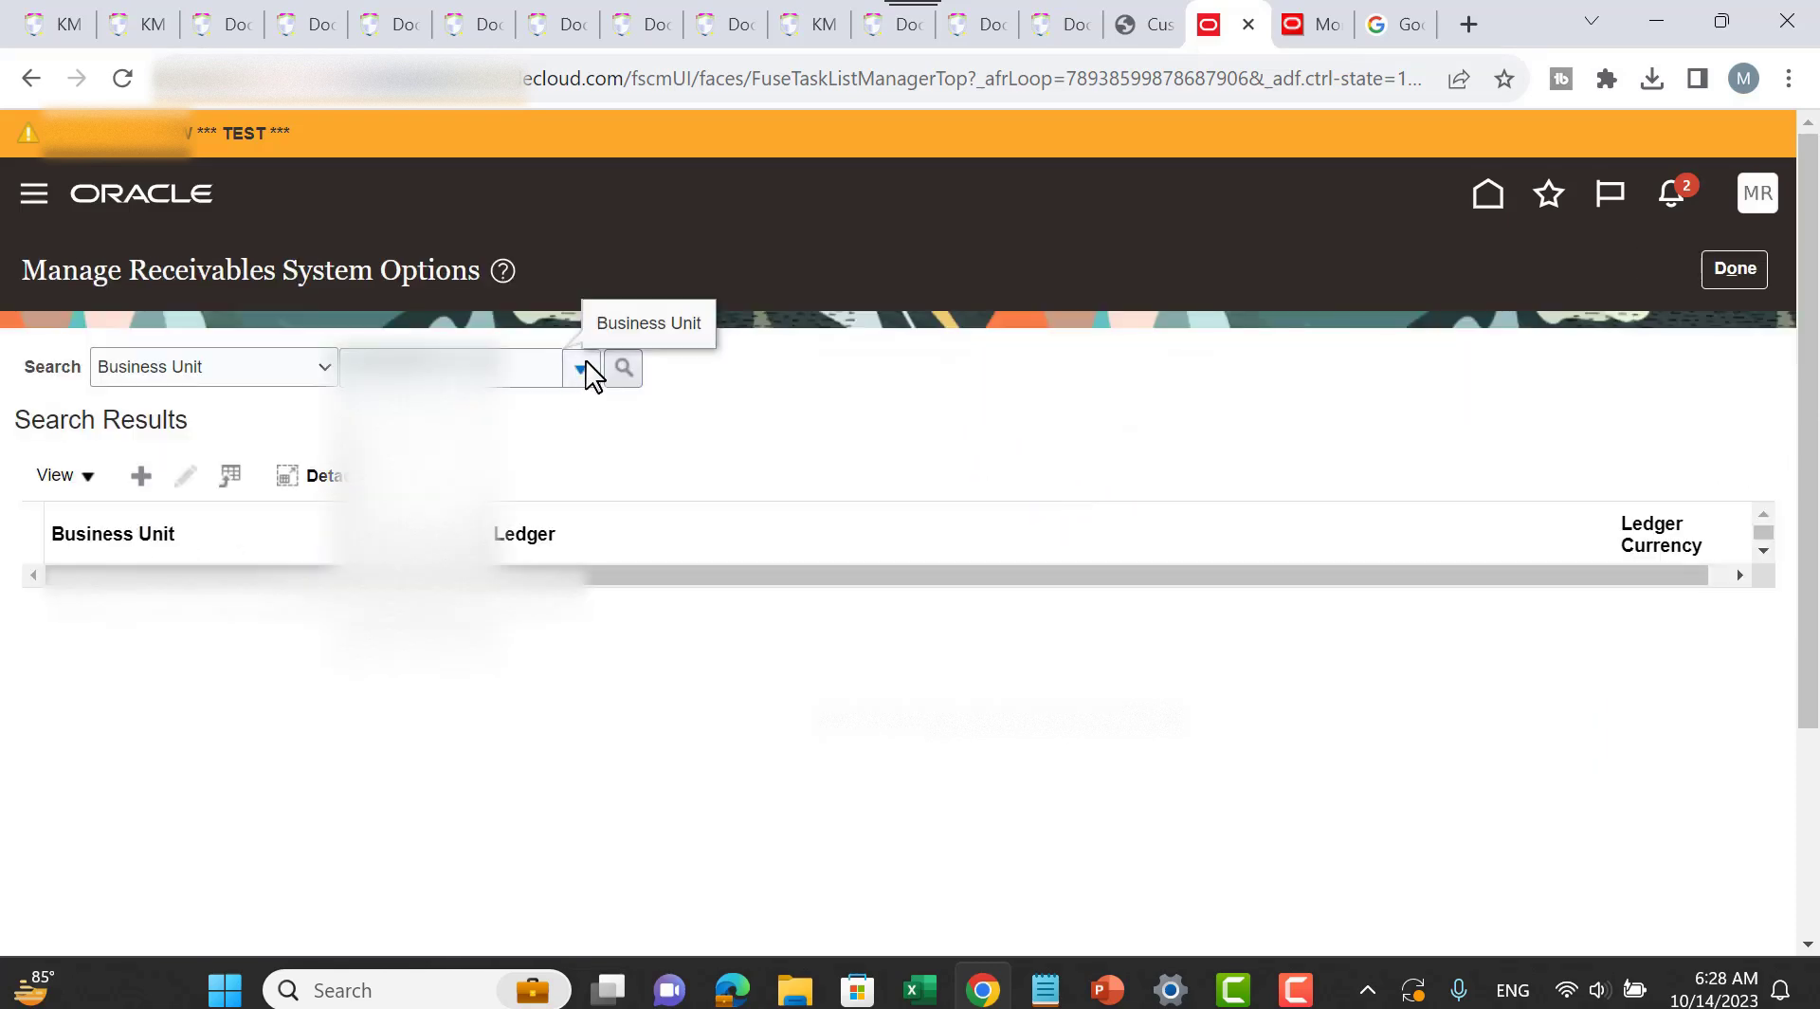
click(431, 630)
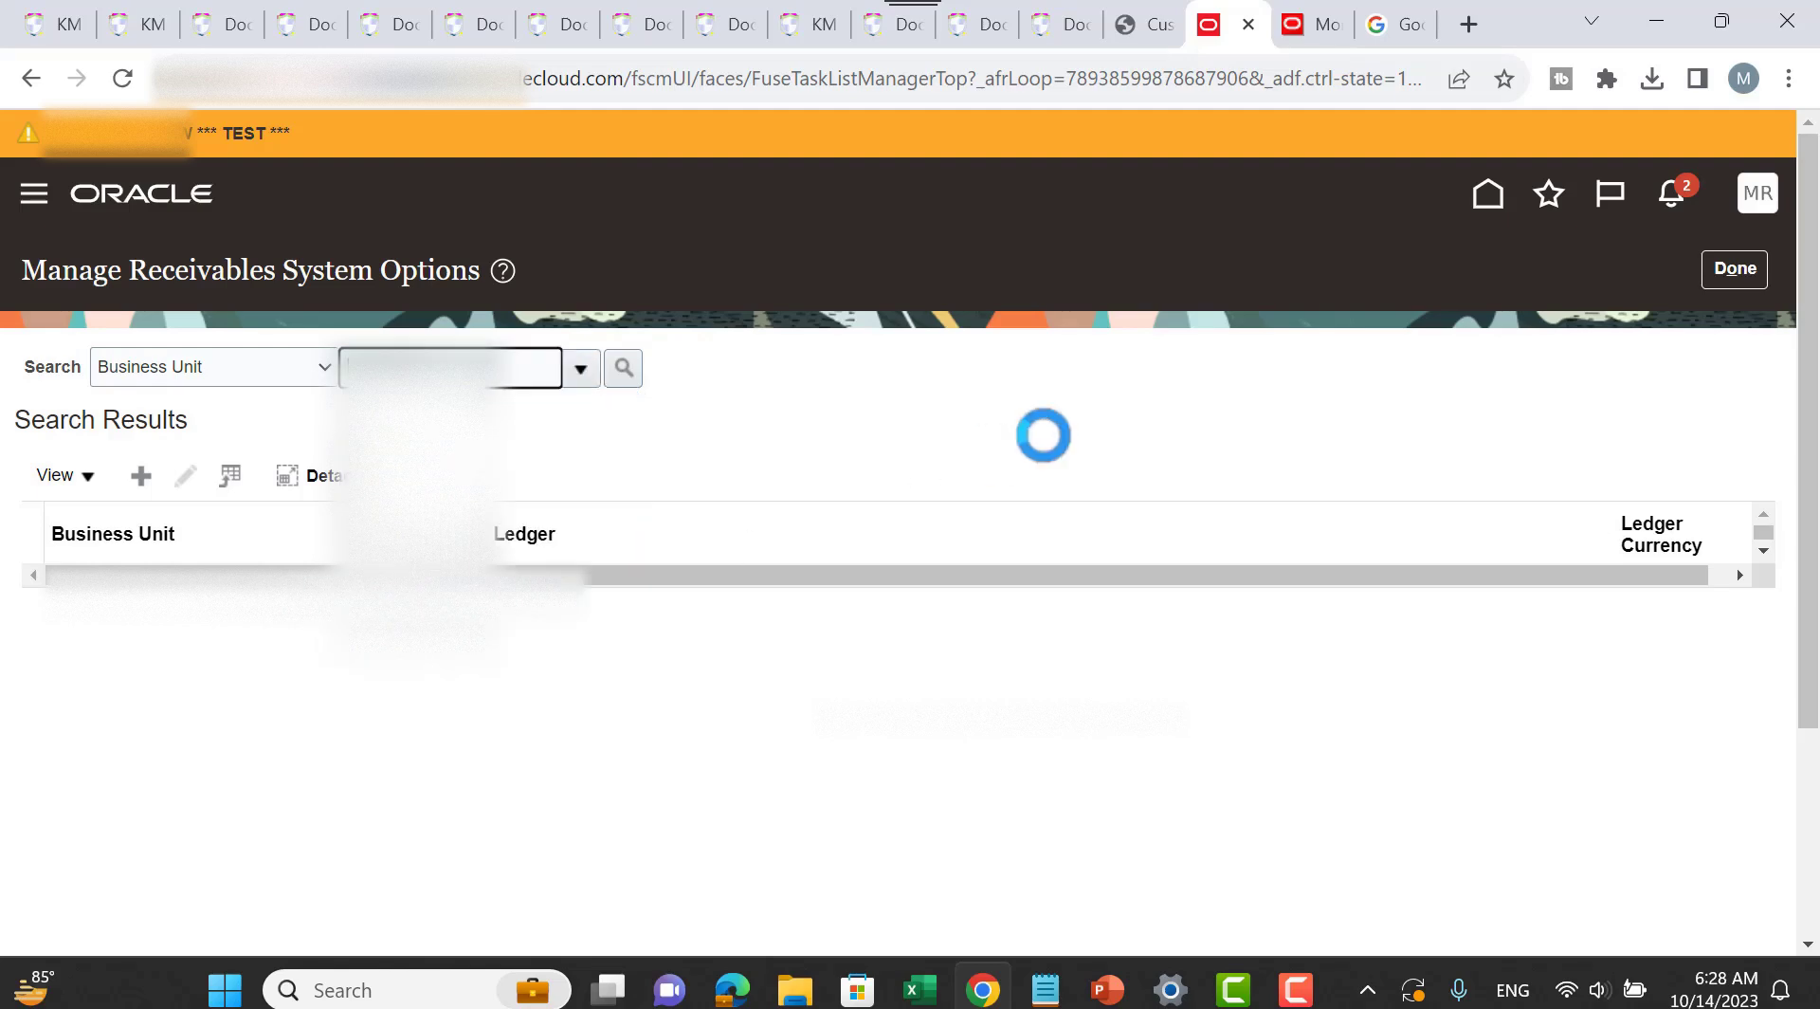
click(624, 368)
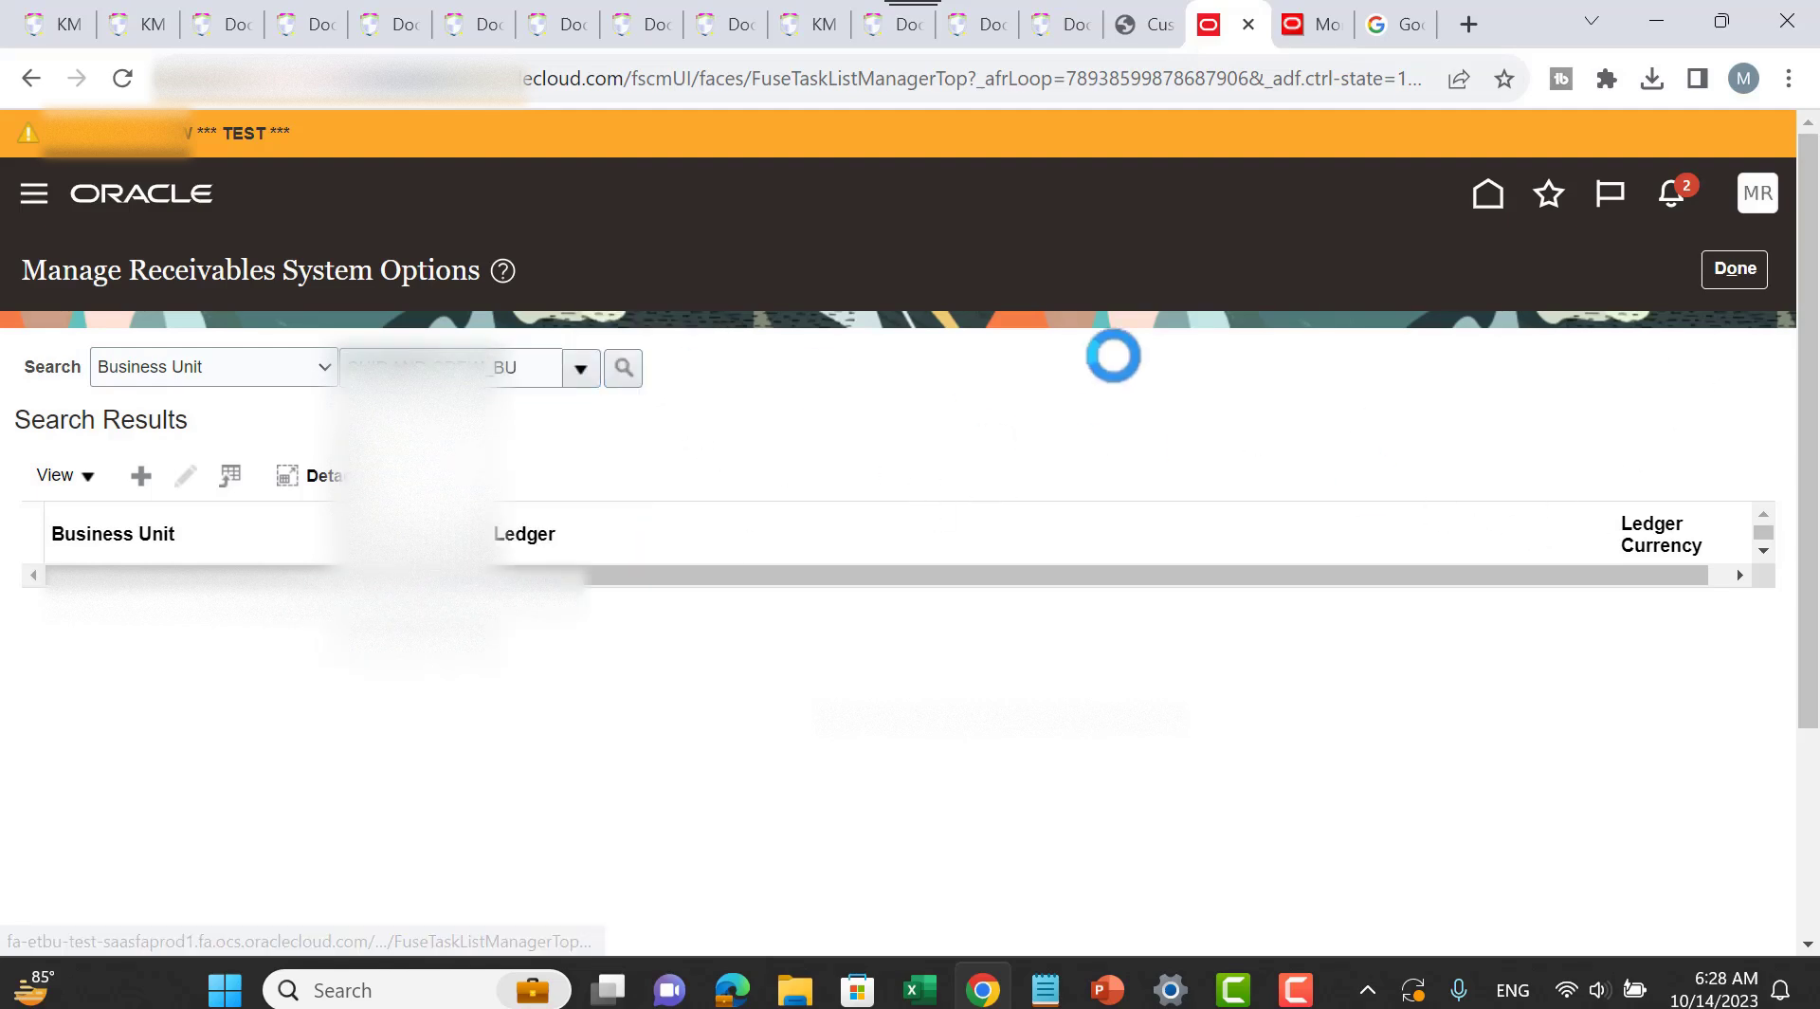
click(110, 589)
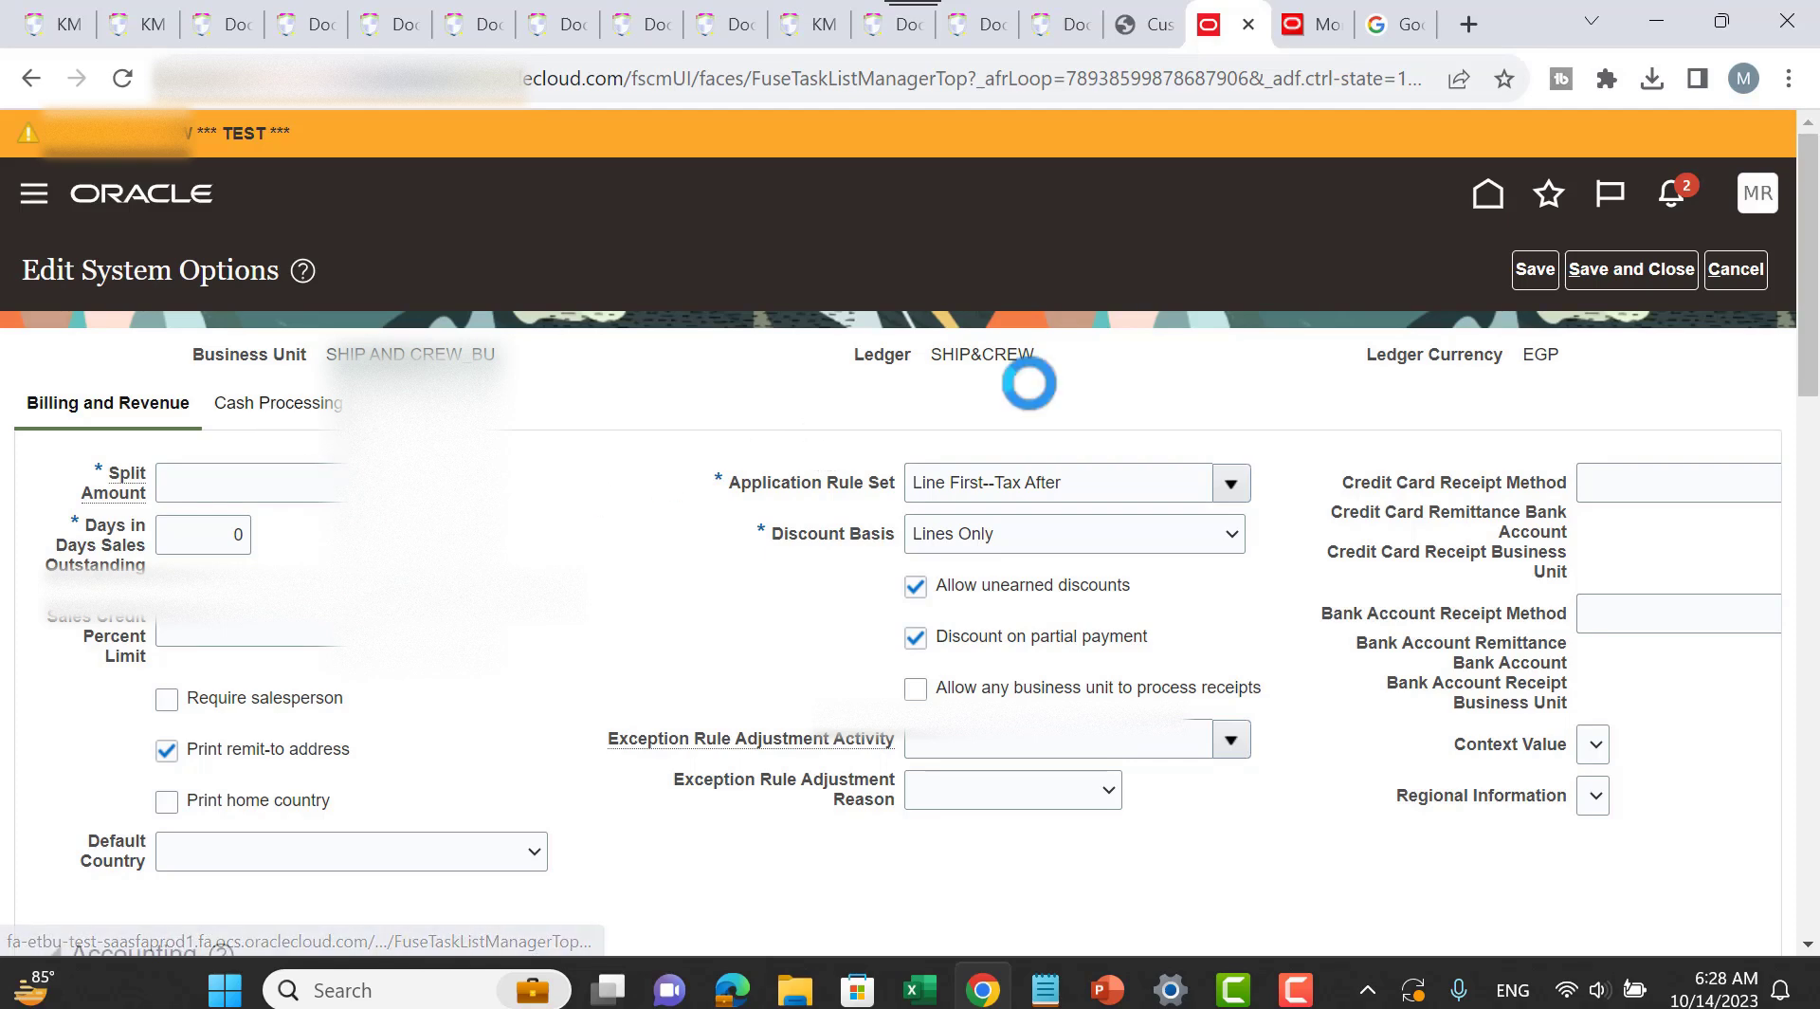
Step: Highlight the 'Allow payment of unrelated transactions' option under Cash Processing
scroll(1248, 460, down, 2)
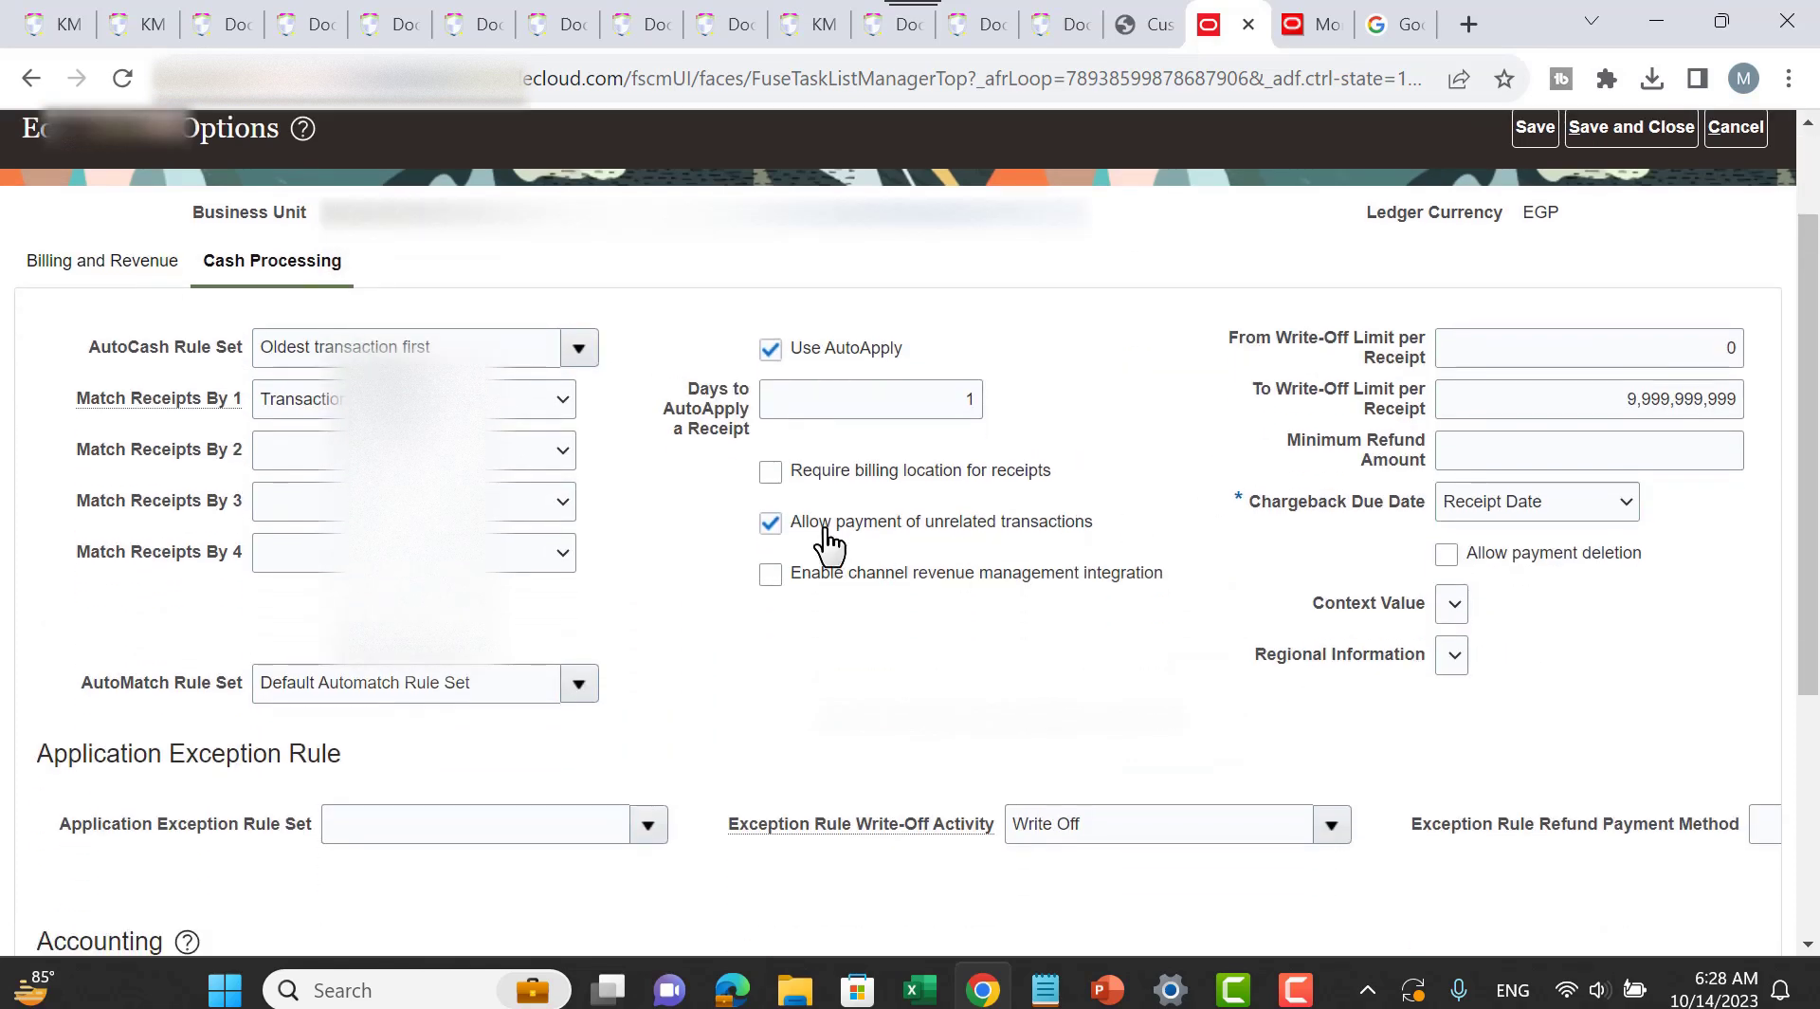
drag(823, 527, 1104, 540)
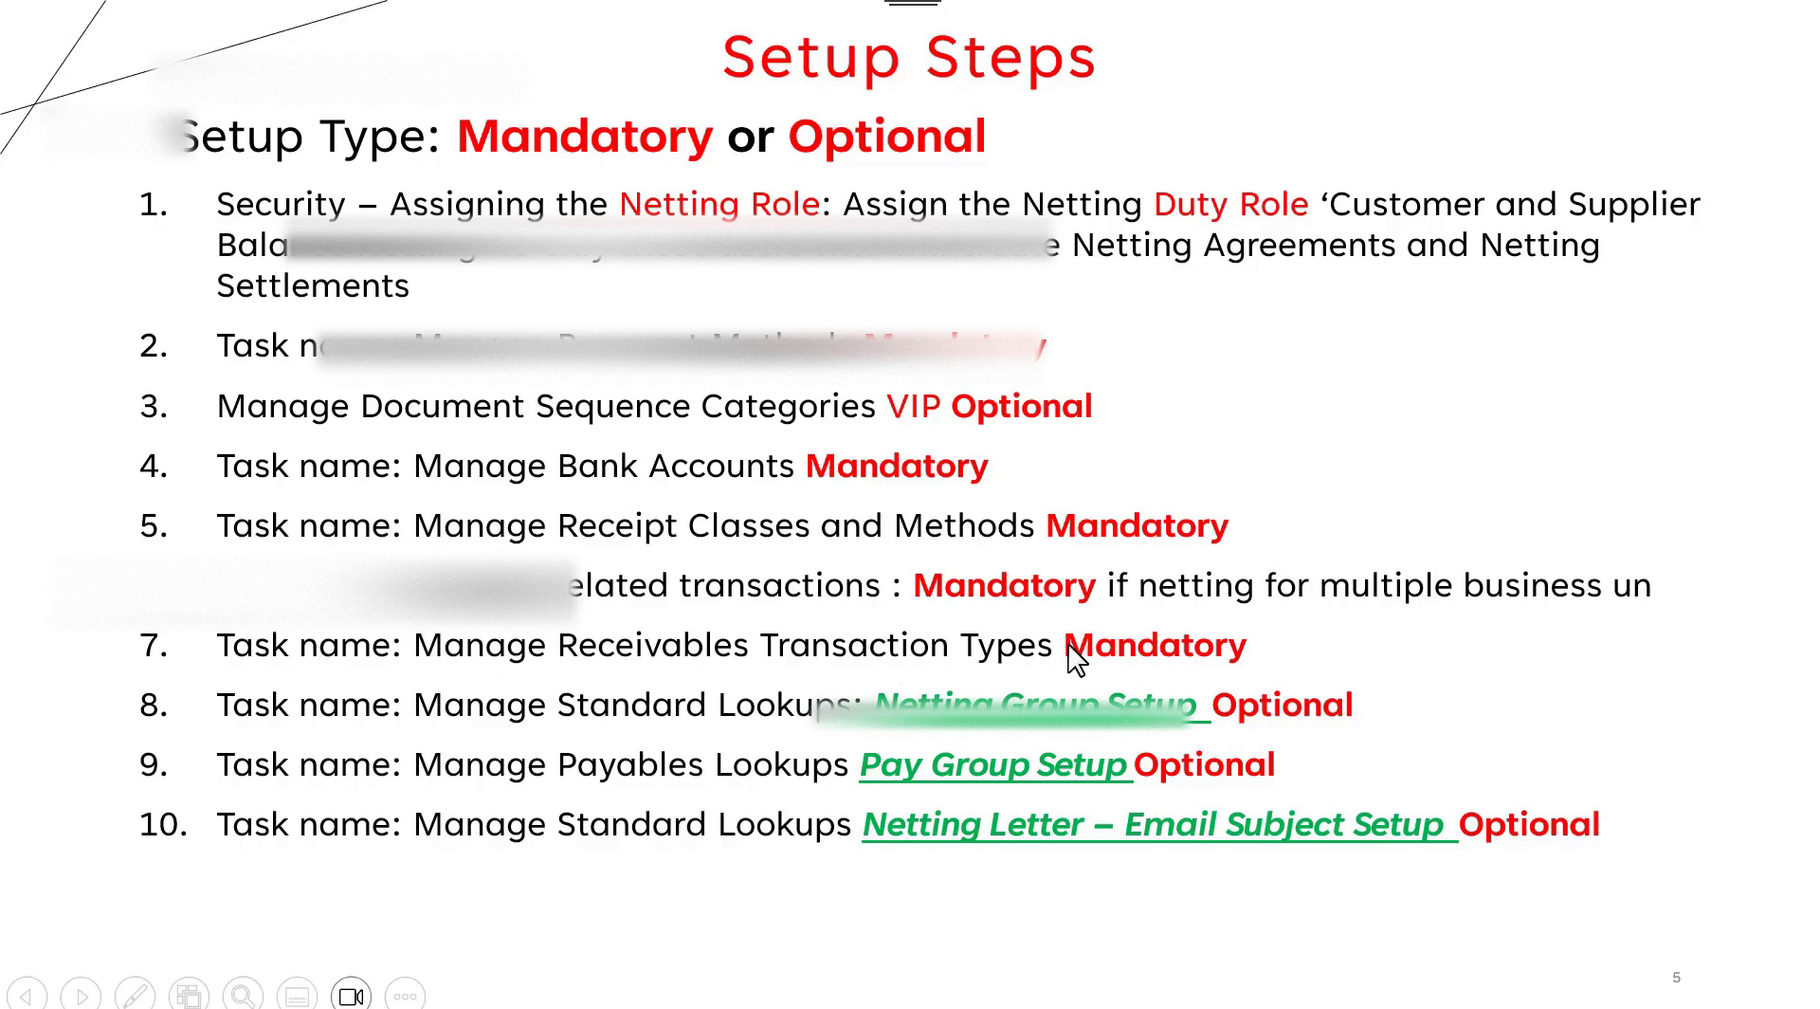
Step: Discard the system options changes and show All Tasks for Receivables instead of only required ones
key(alt+Tab)
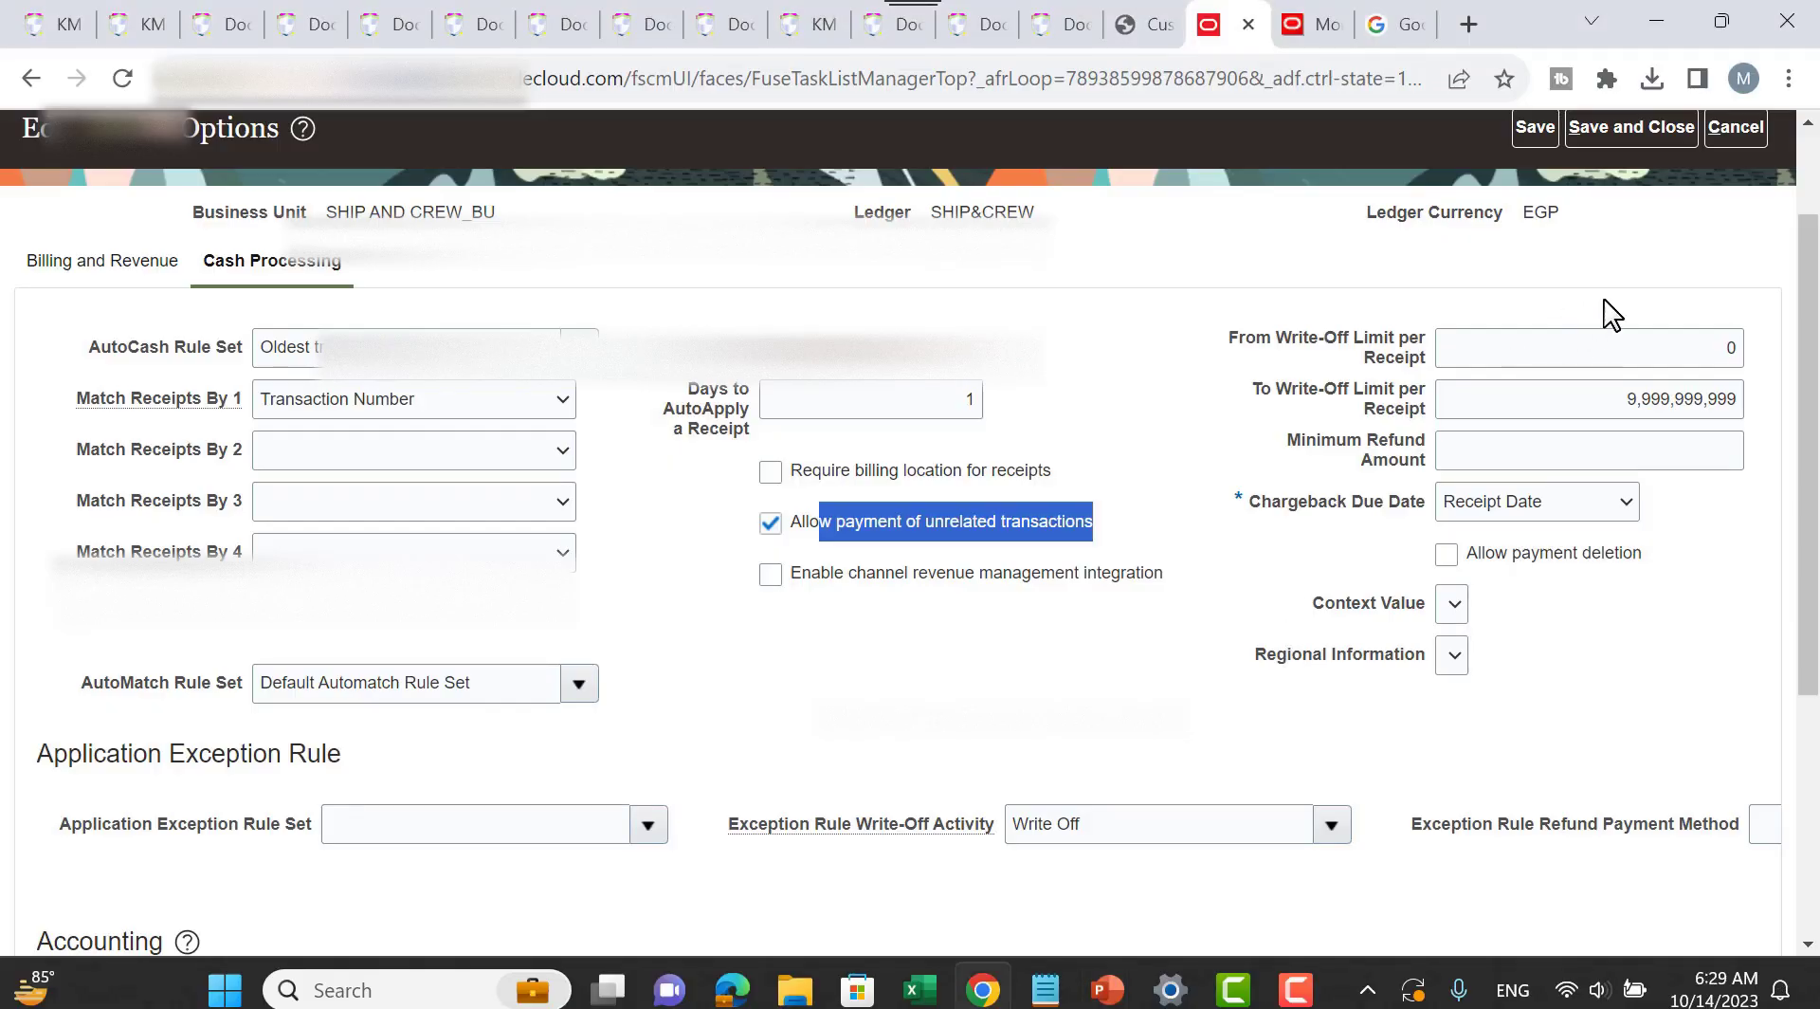
scroll(1760, 309, up, 2)
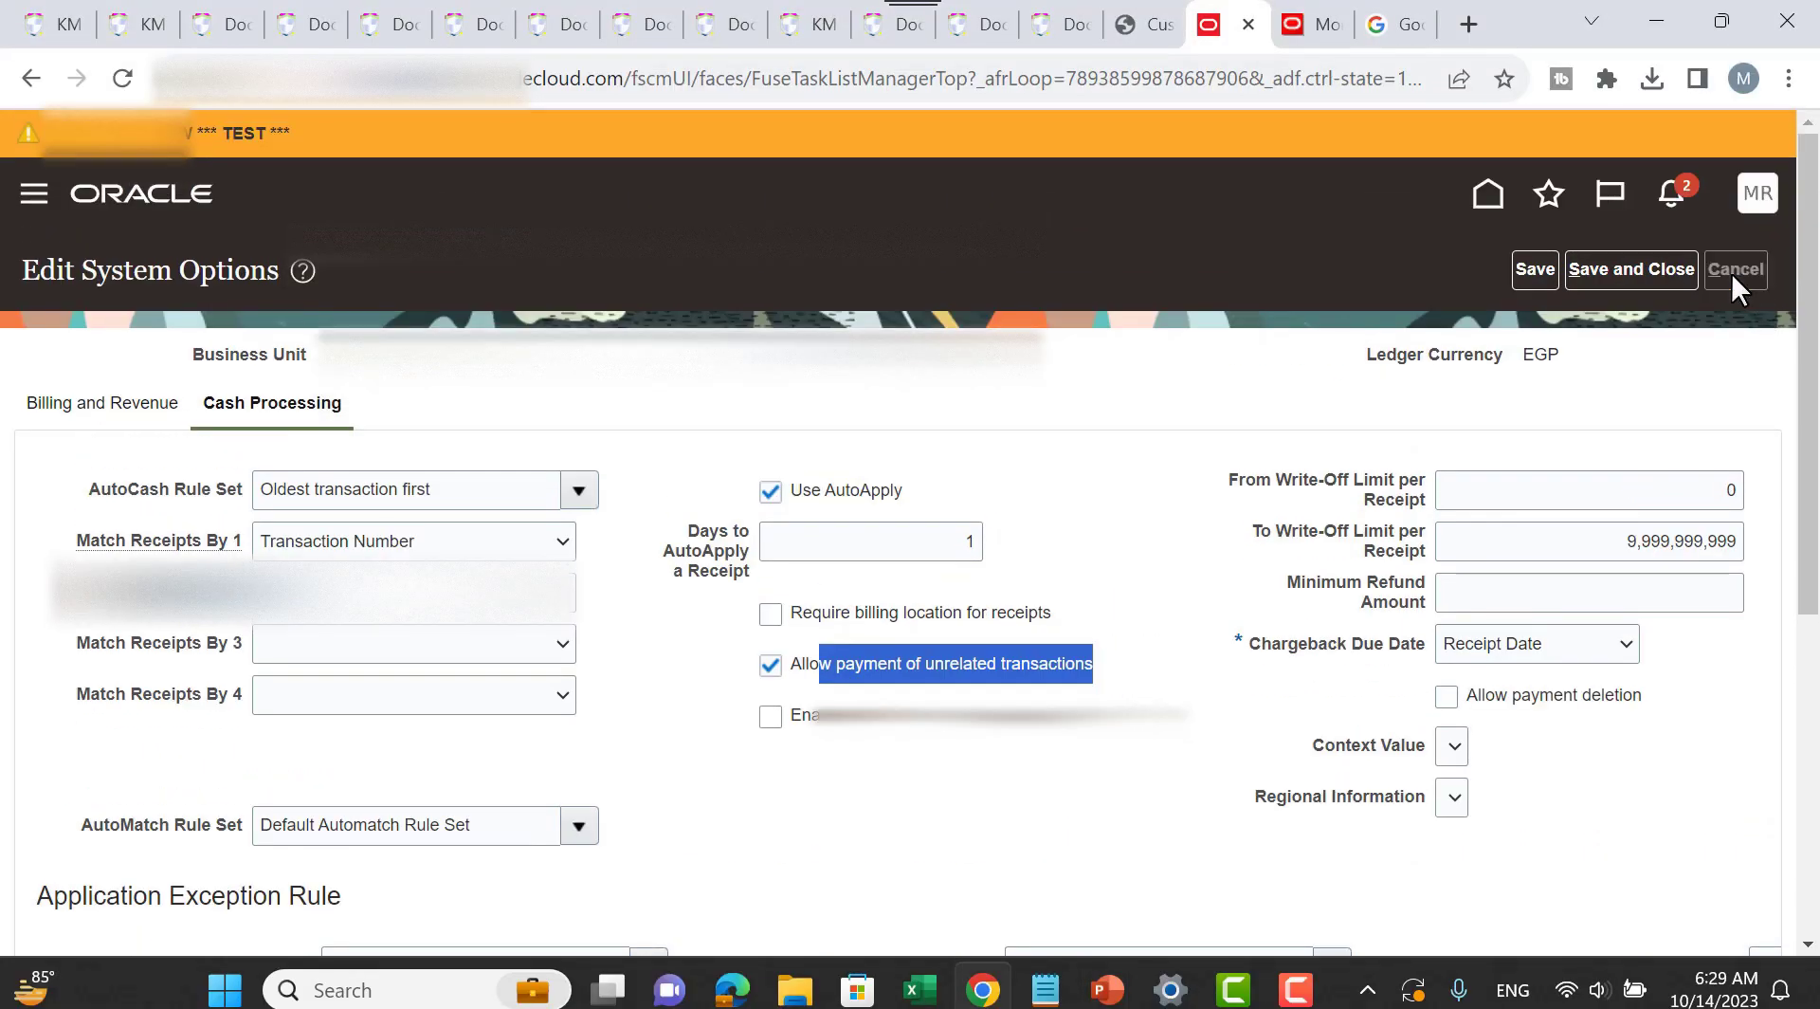
click(1731, 271)
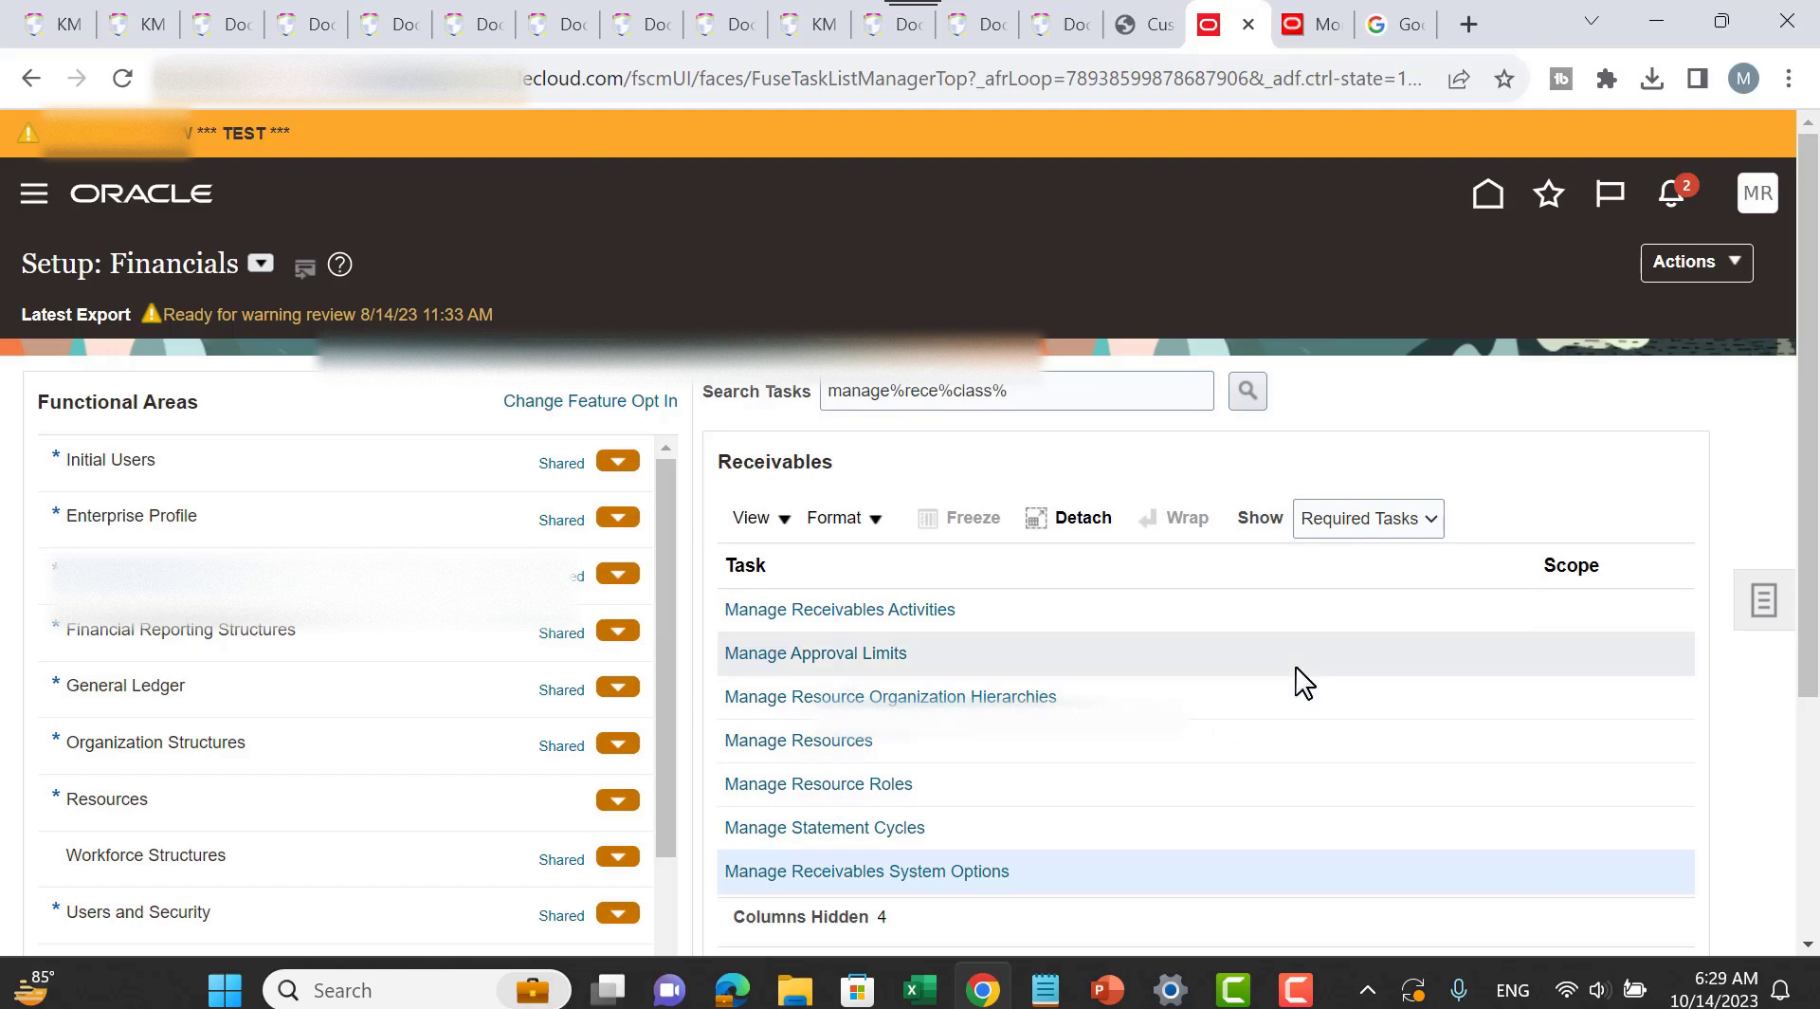
click(1359, 519)
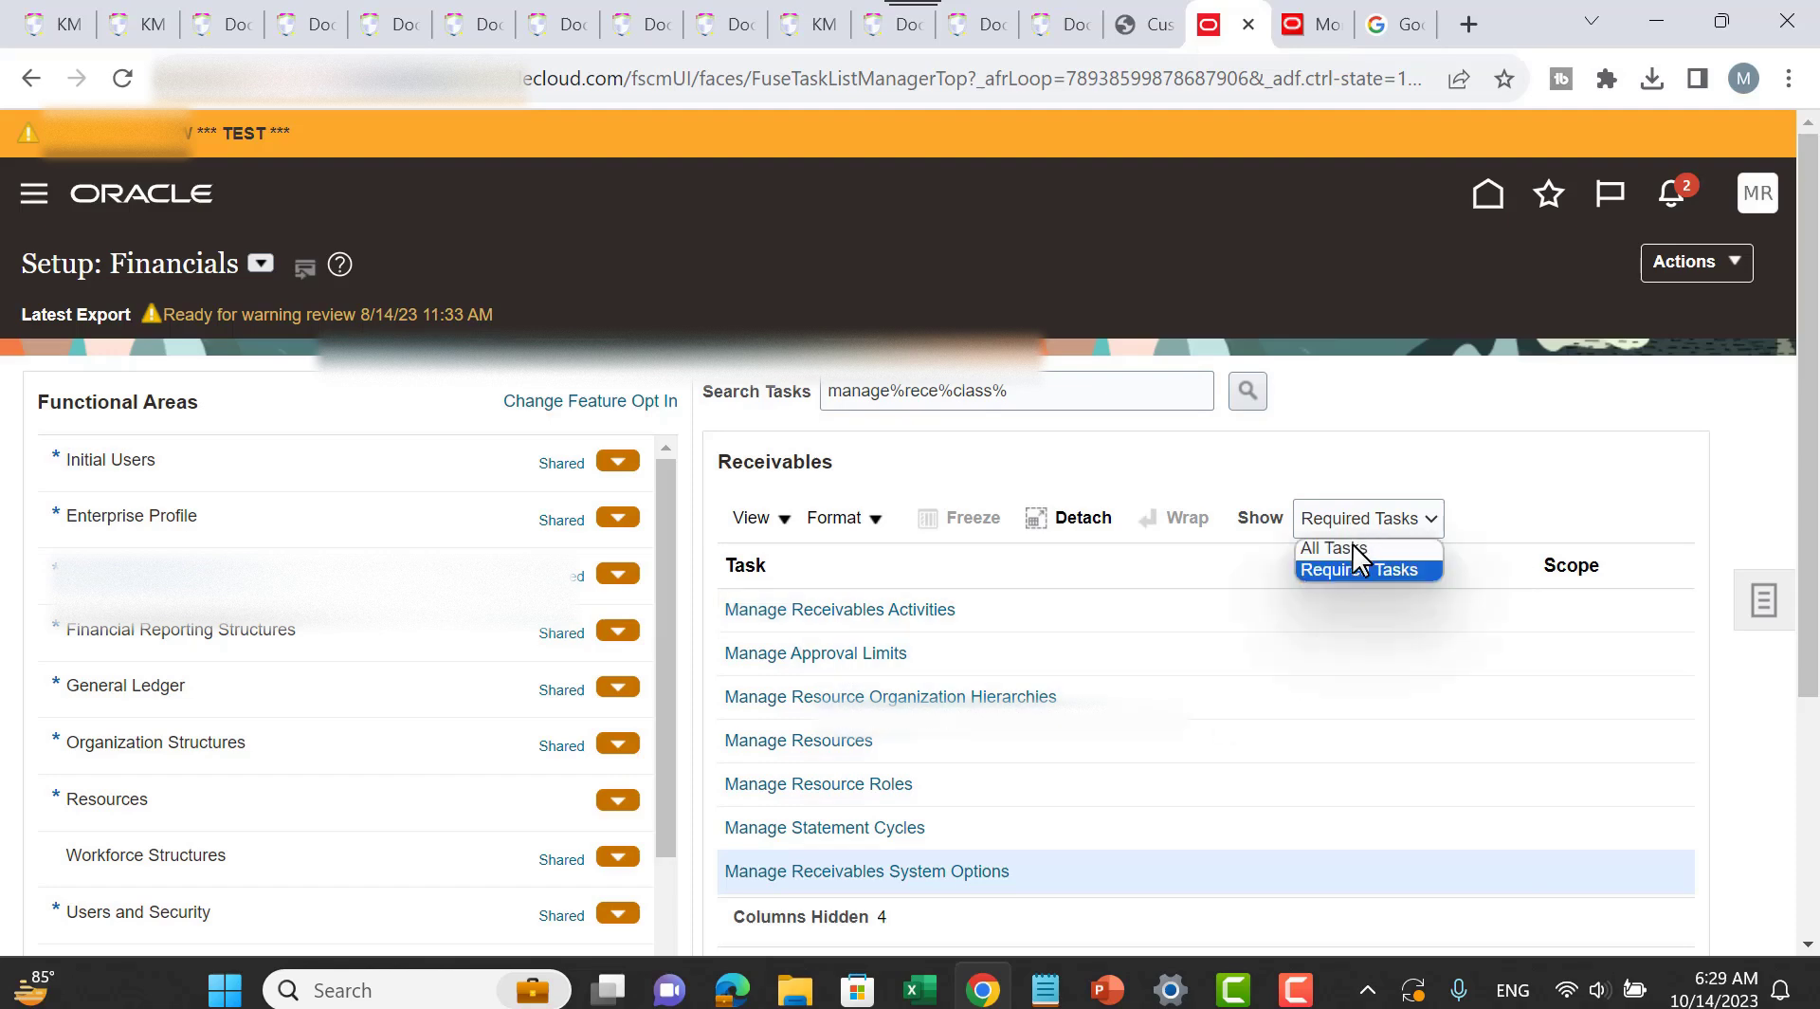
click(1353, 547)
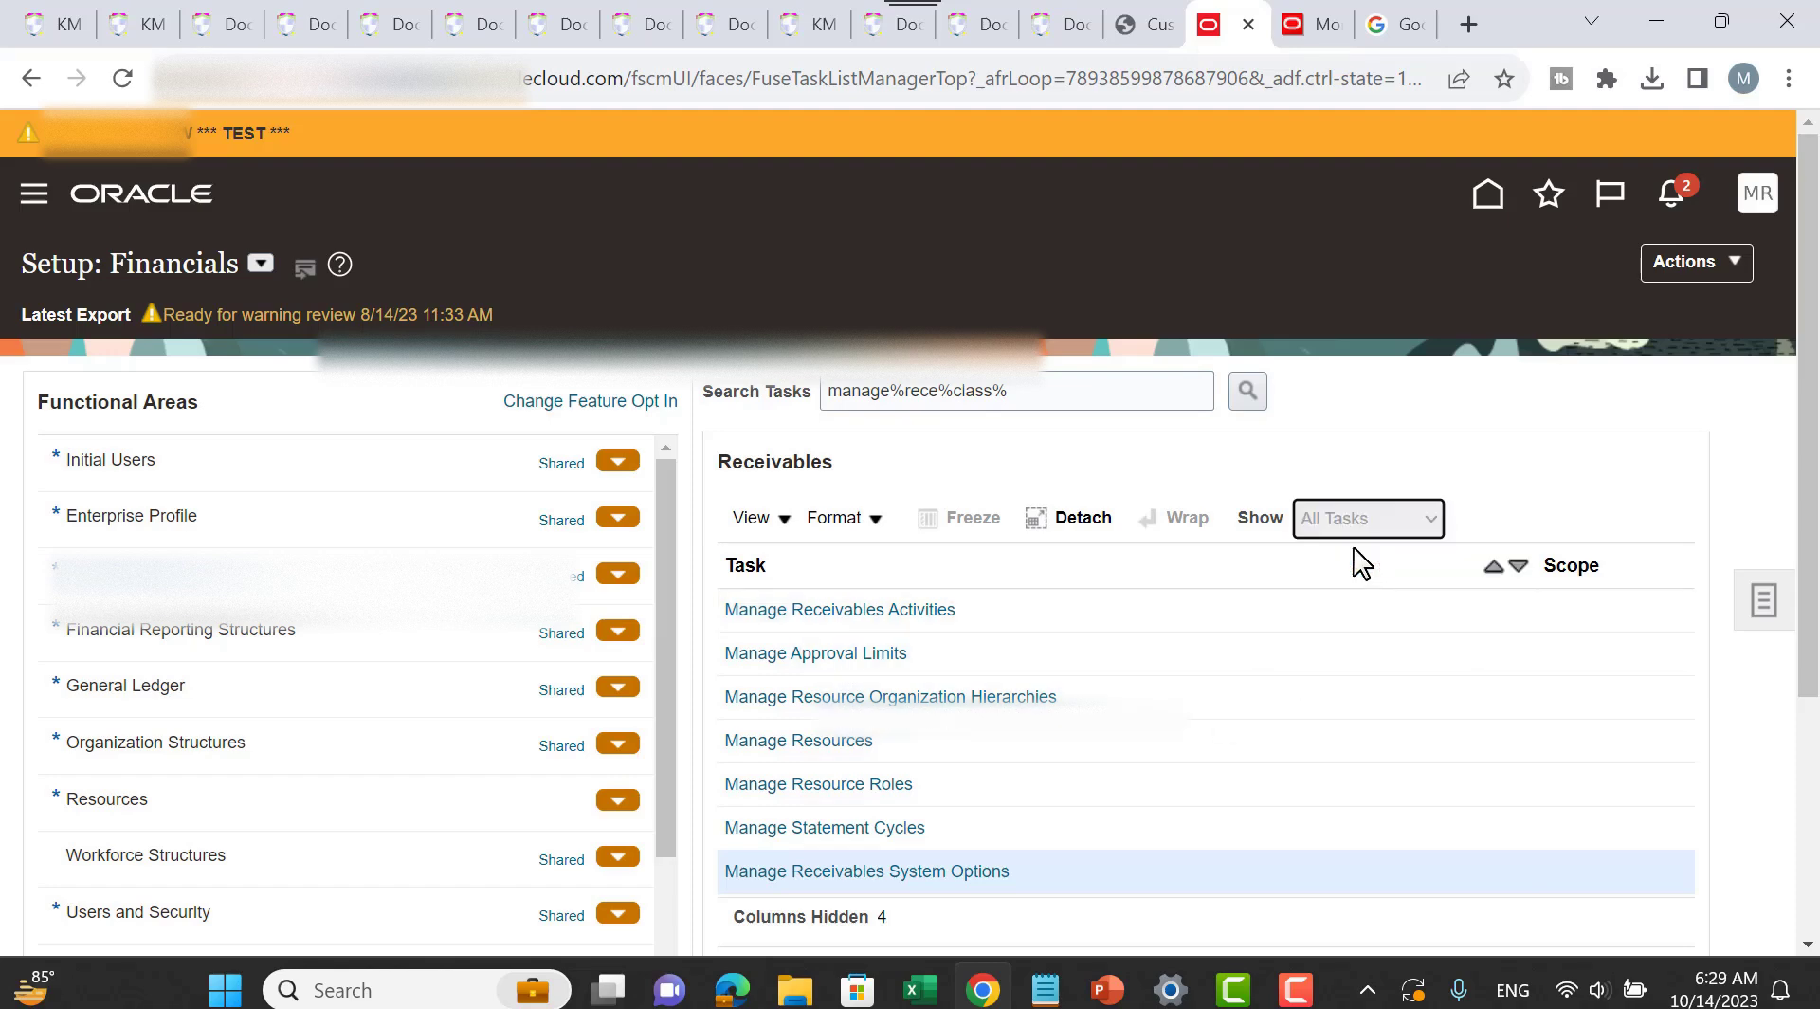
Step: Try a task search with 'tran', then clear the search box and open the Tasks panel
click(996, 410)
double_click(989, 403)
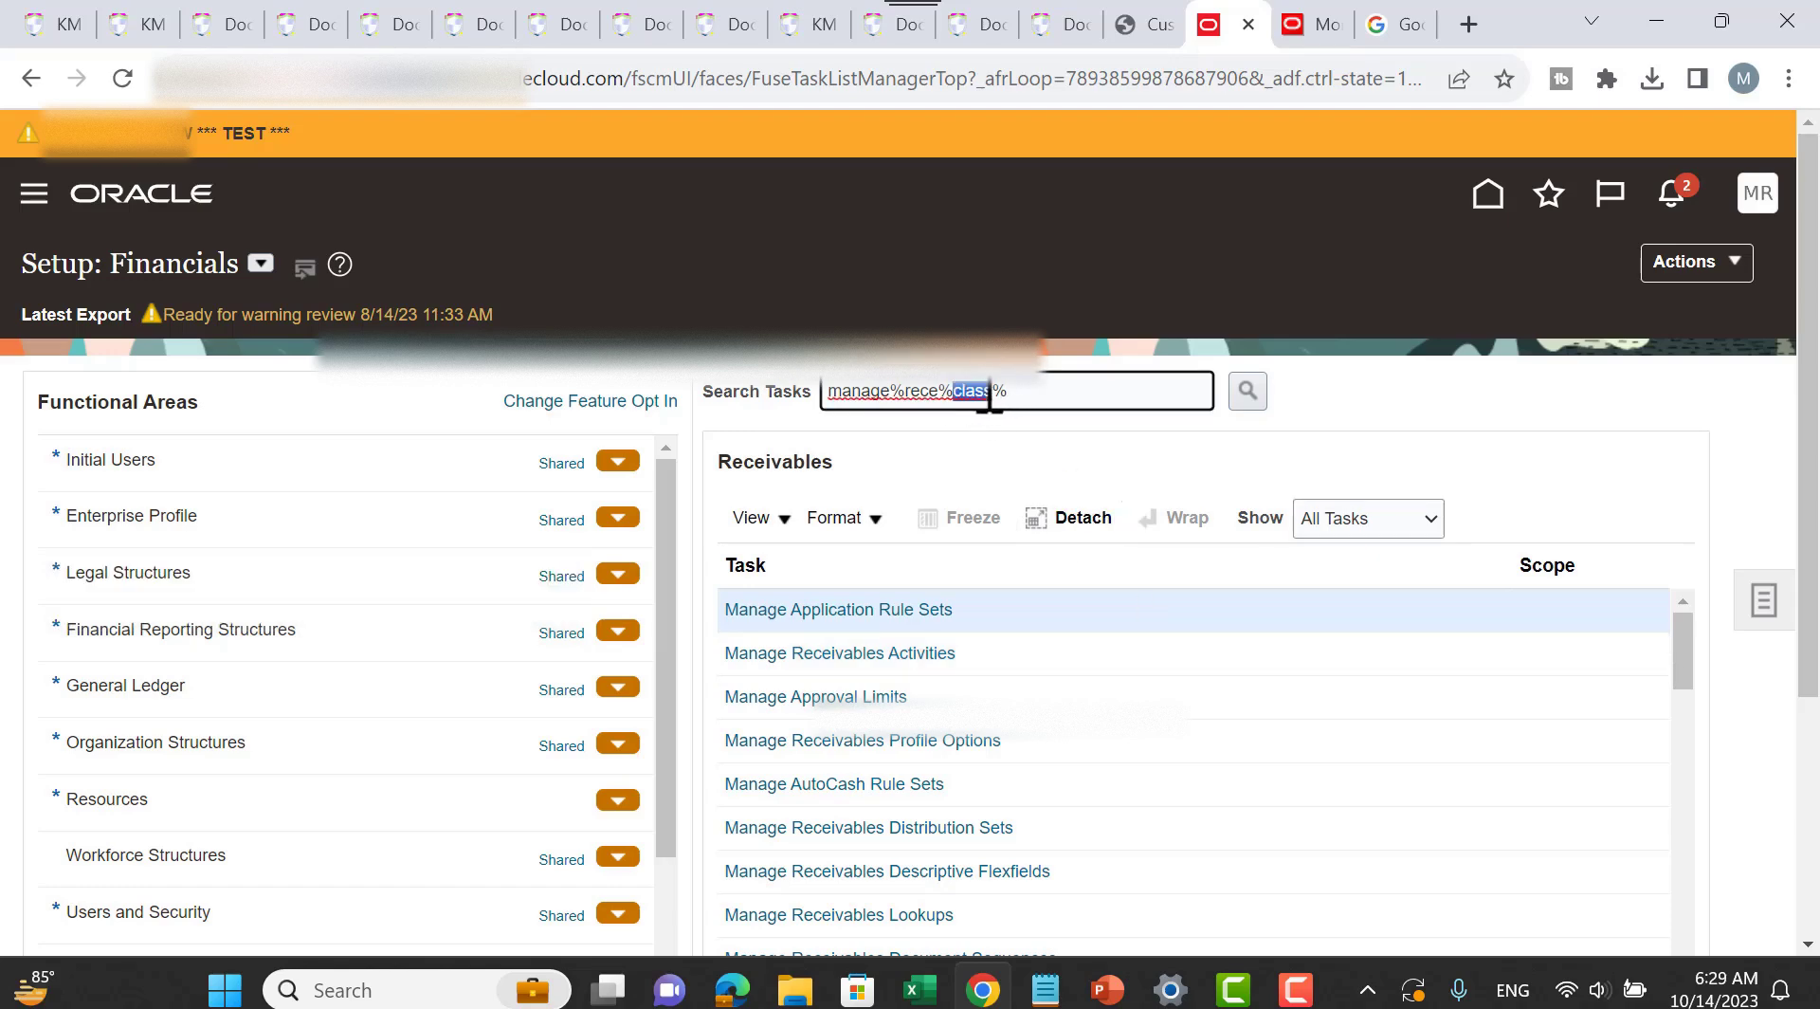
text(tran)
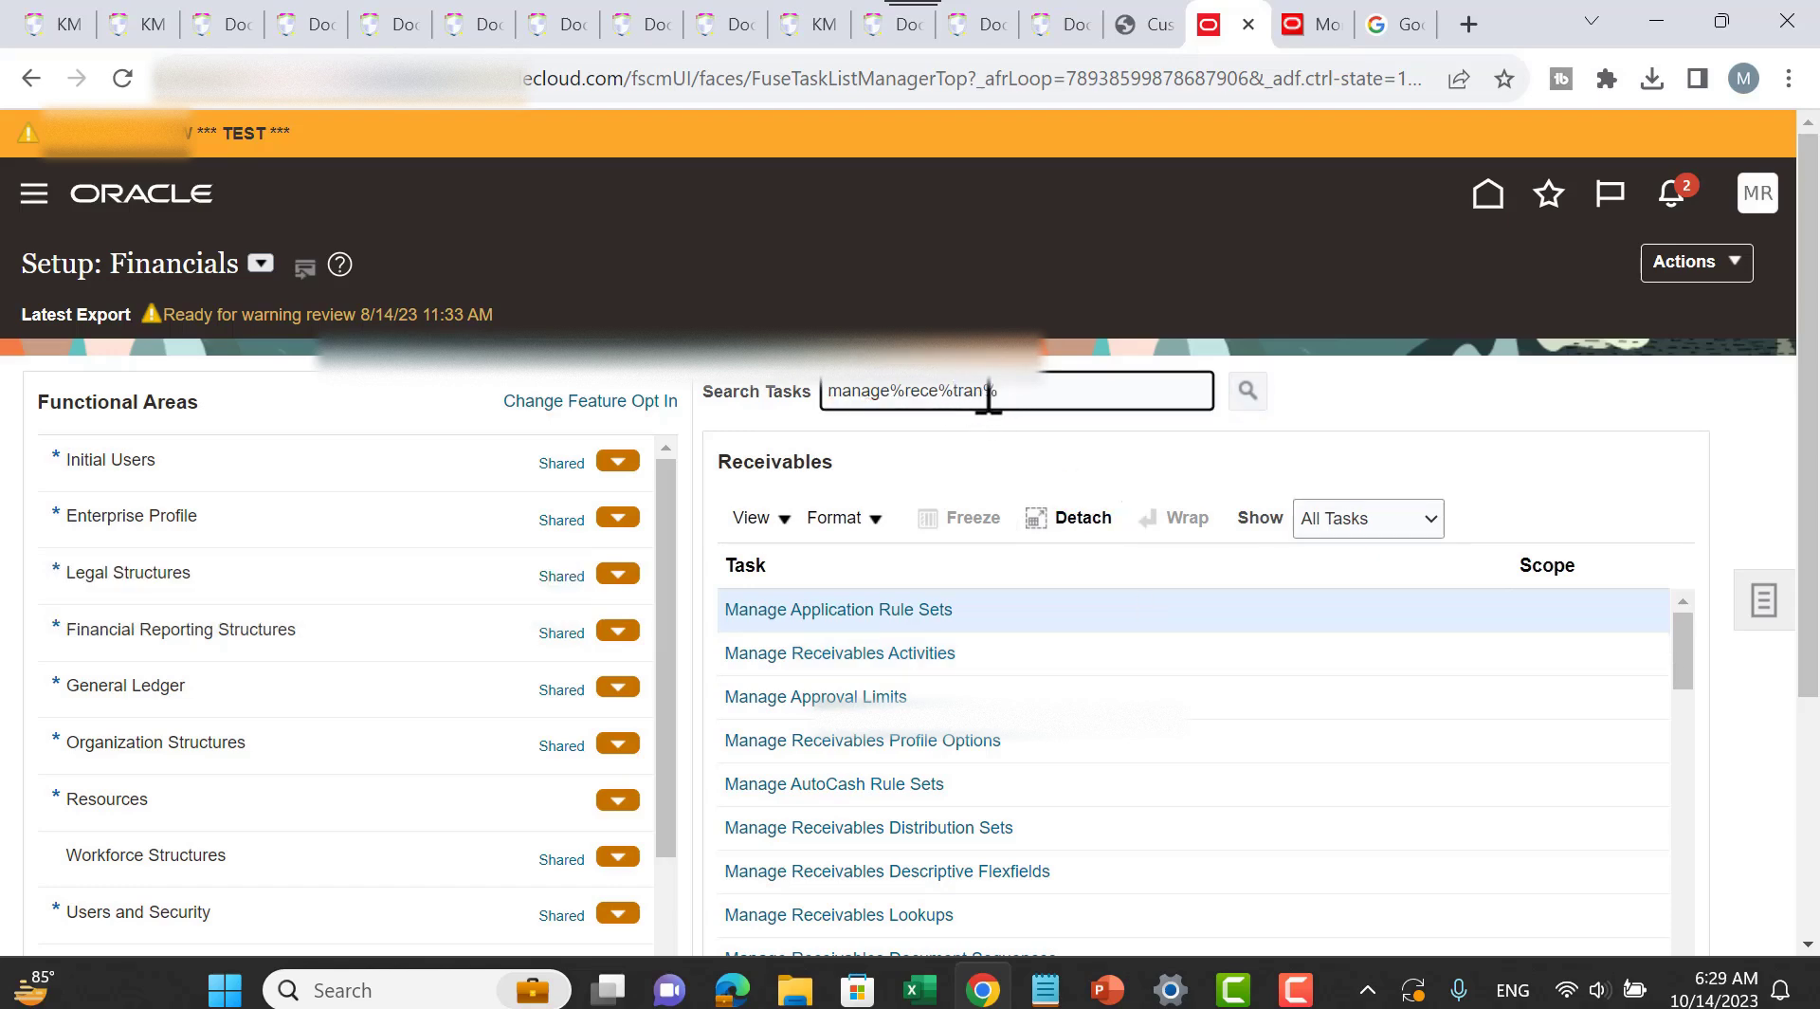
key(Return)
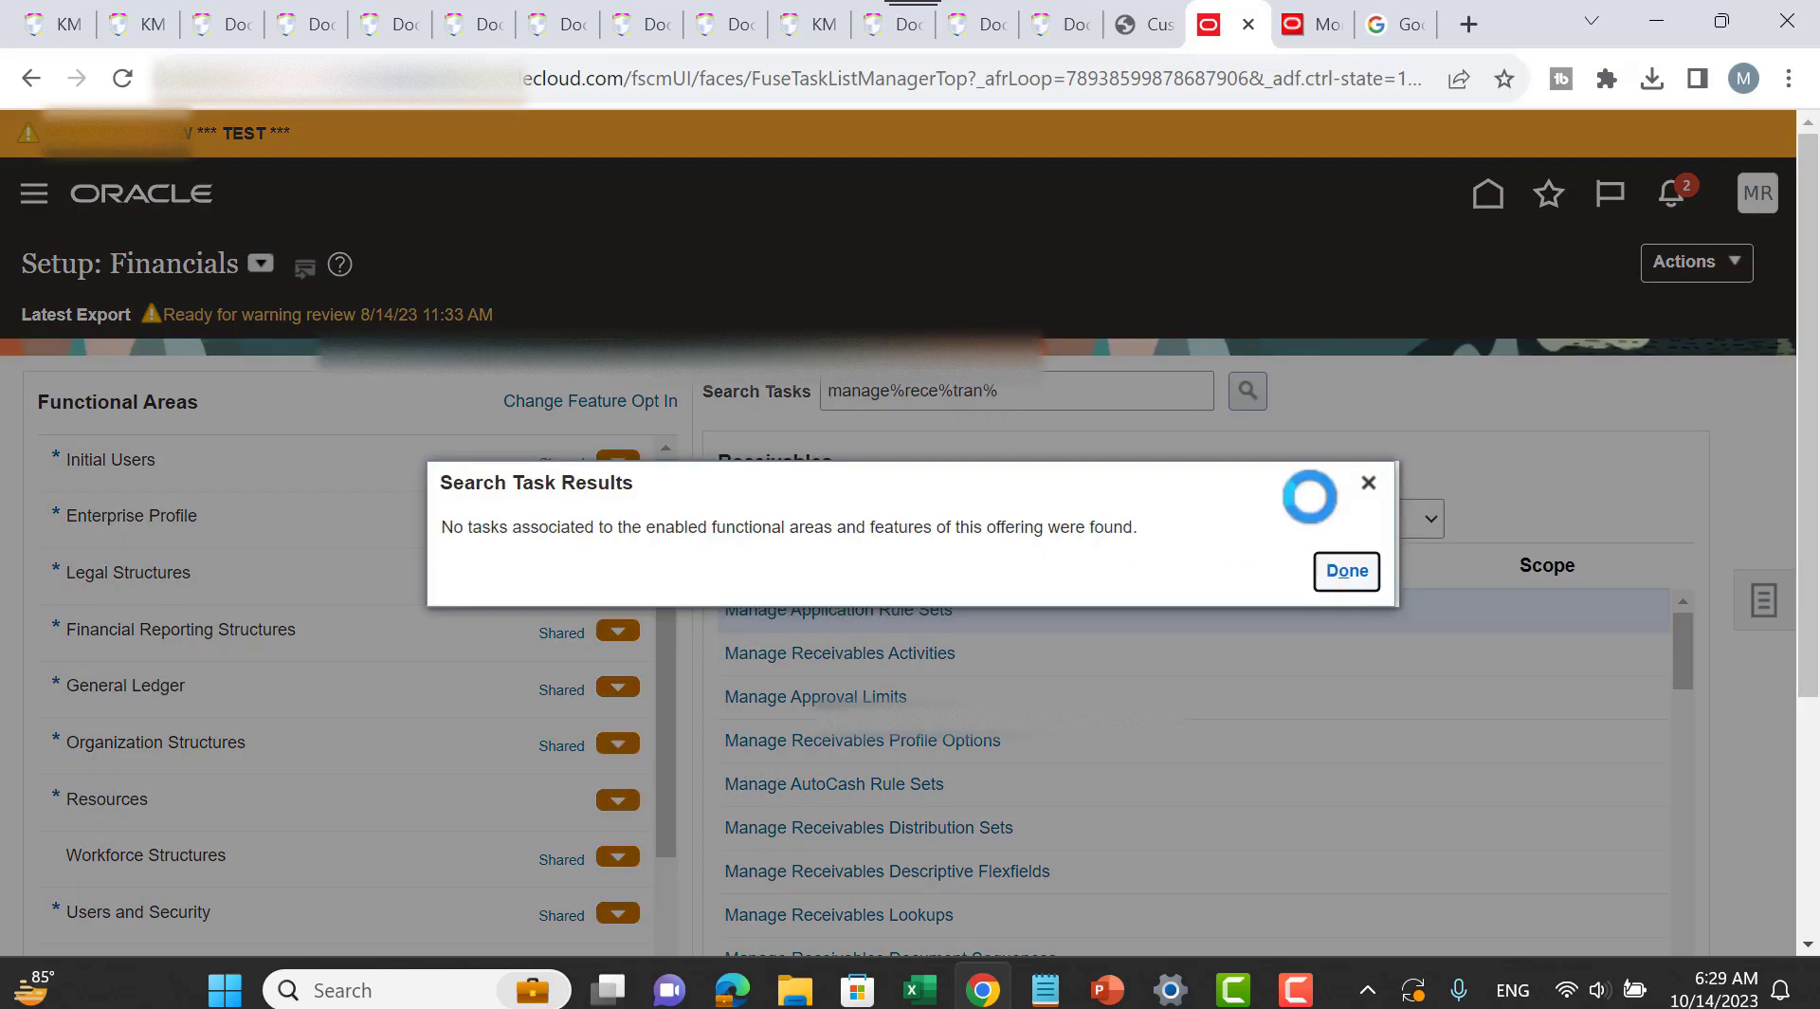
key(Return)
key(ctrl+a)
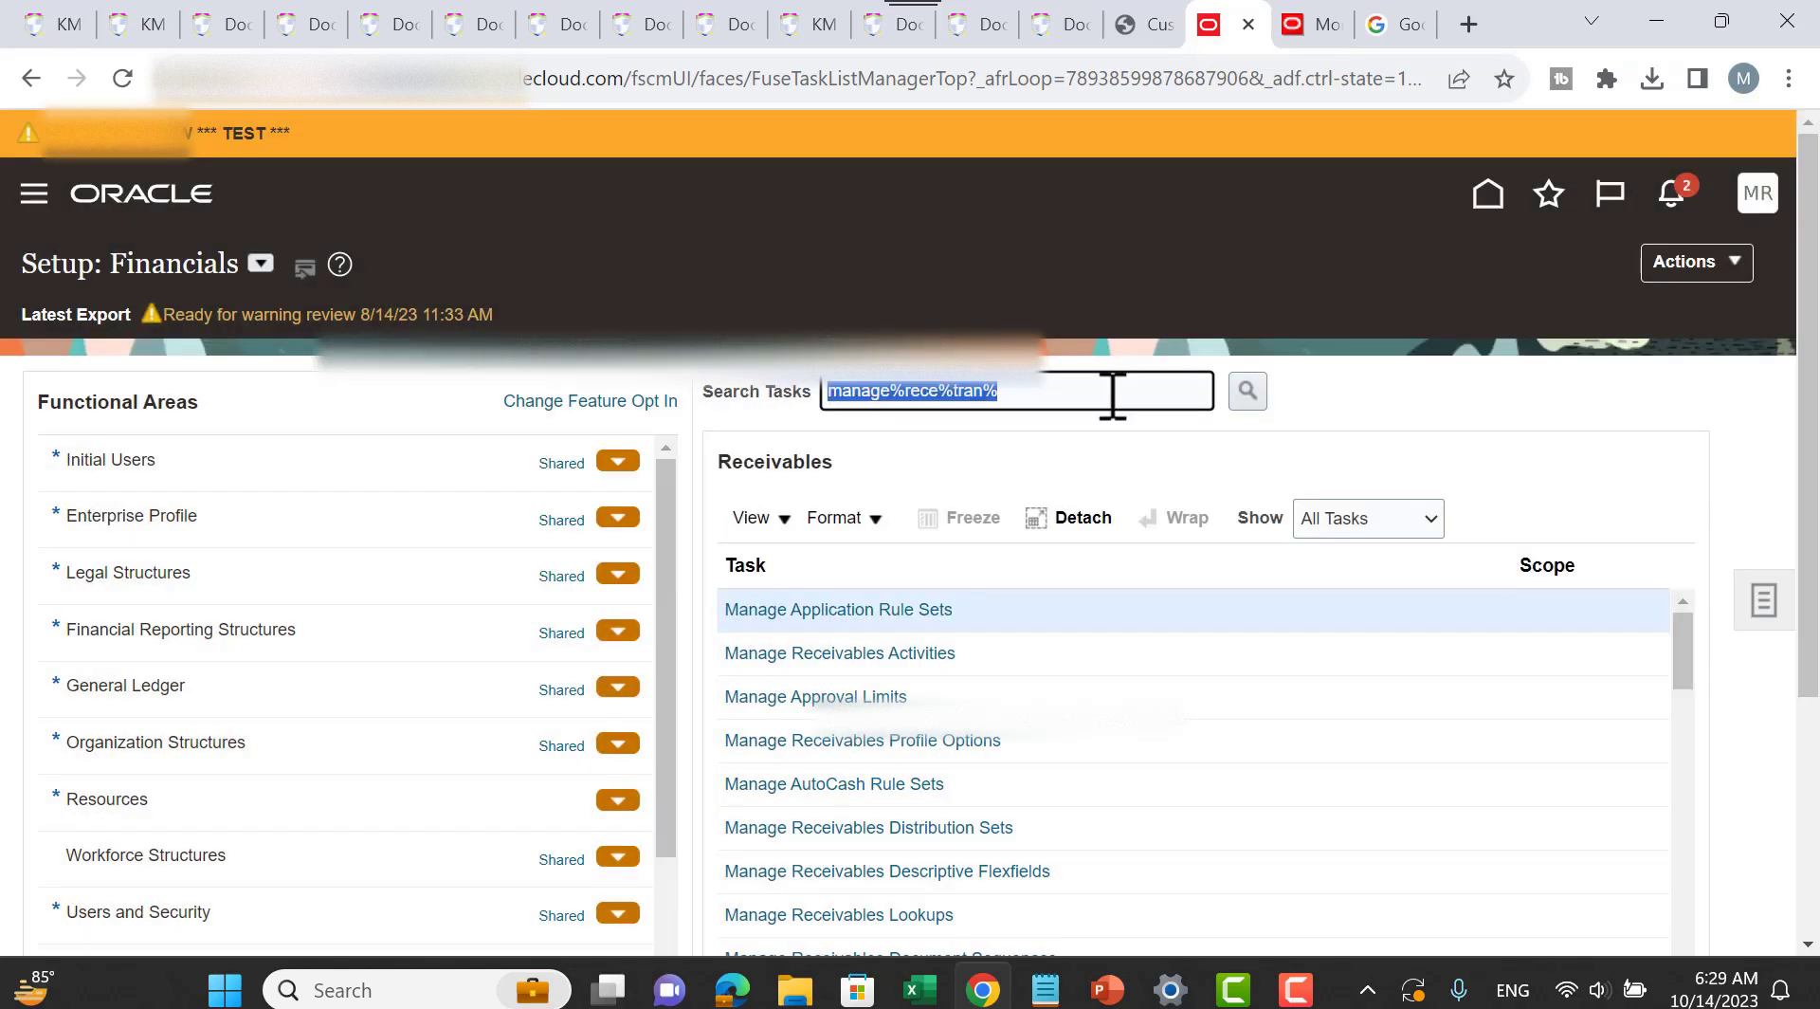
key(BackSpace)
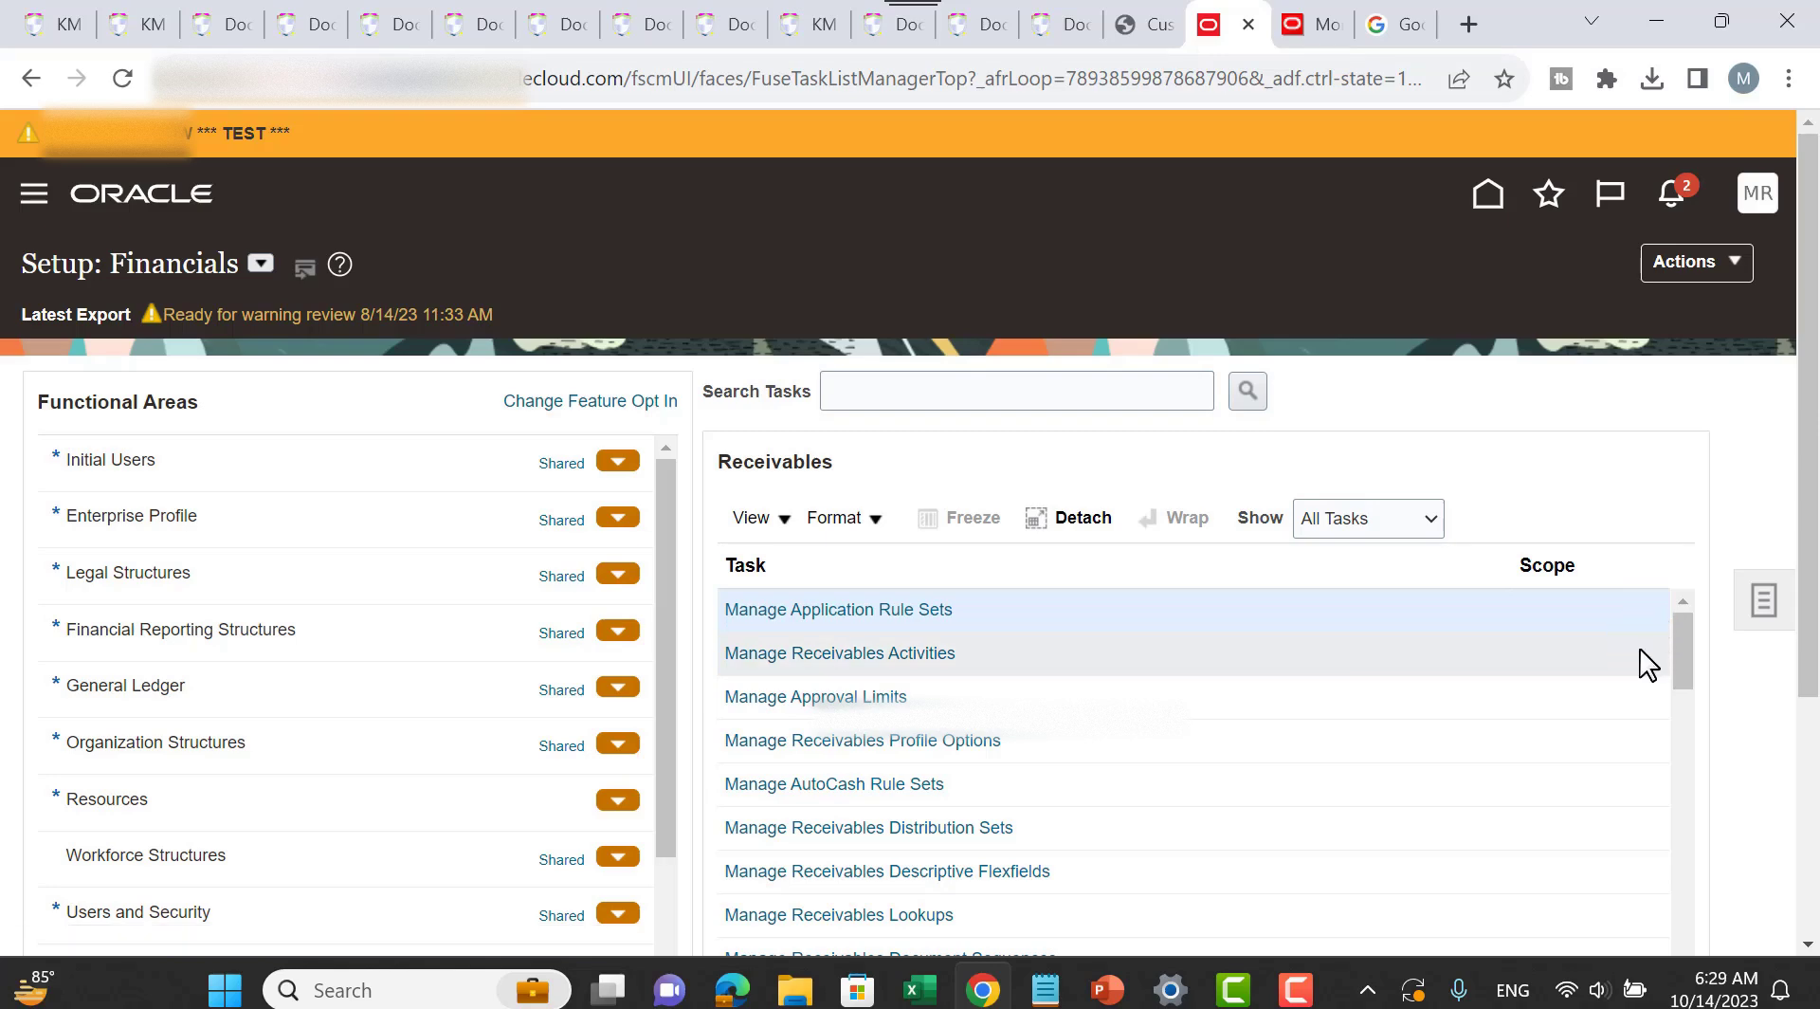
click(1761, 607)
Step: Search the global task search for manage%rece%tran%
click(1584, 695)
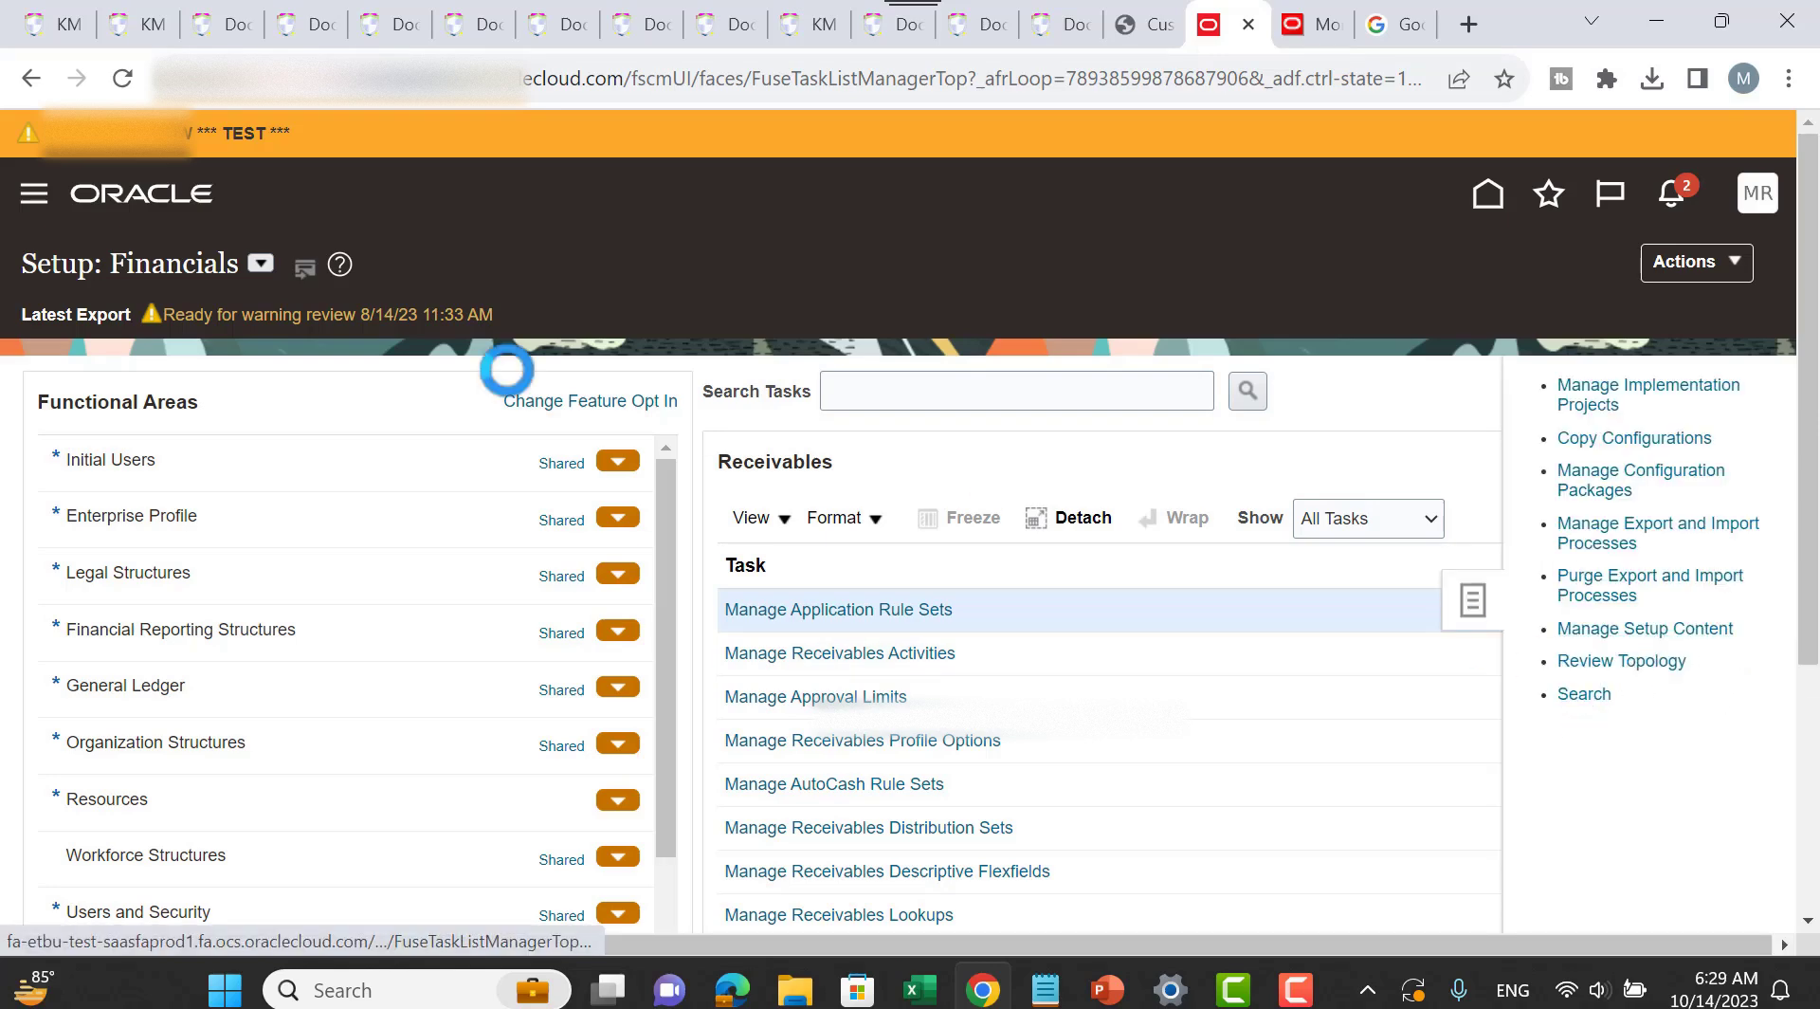
click(629, 369)
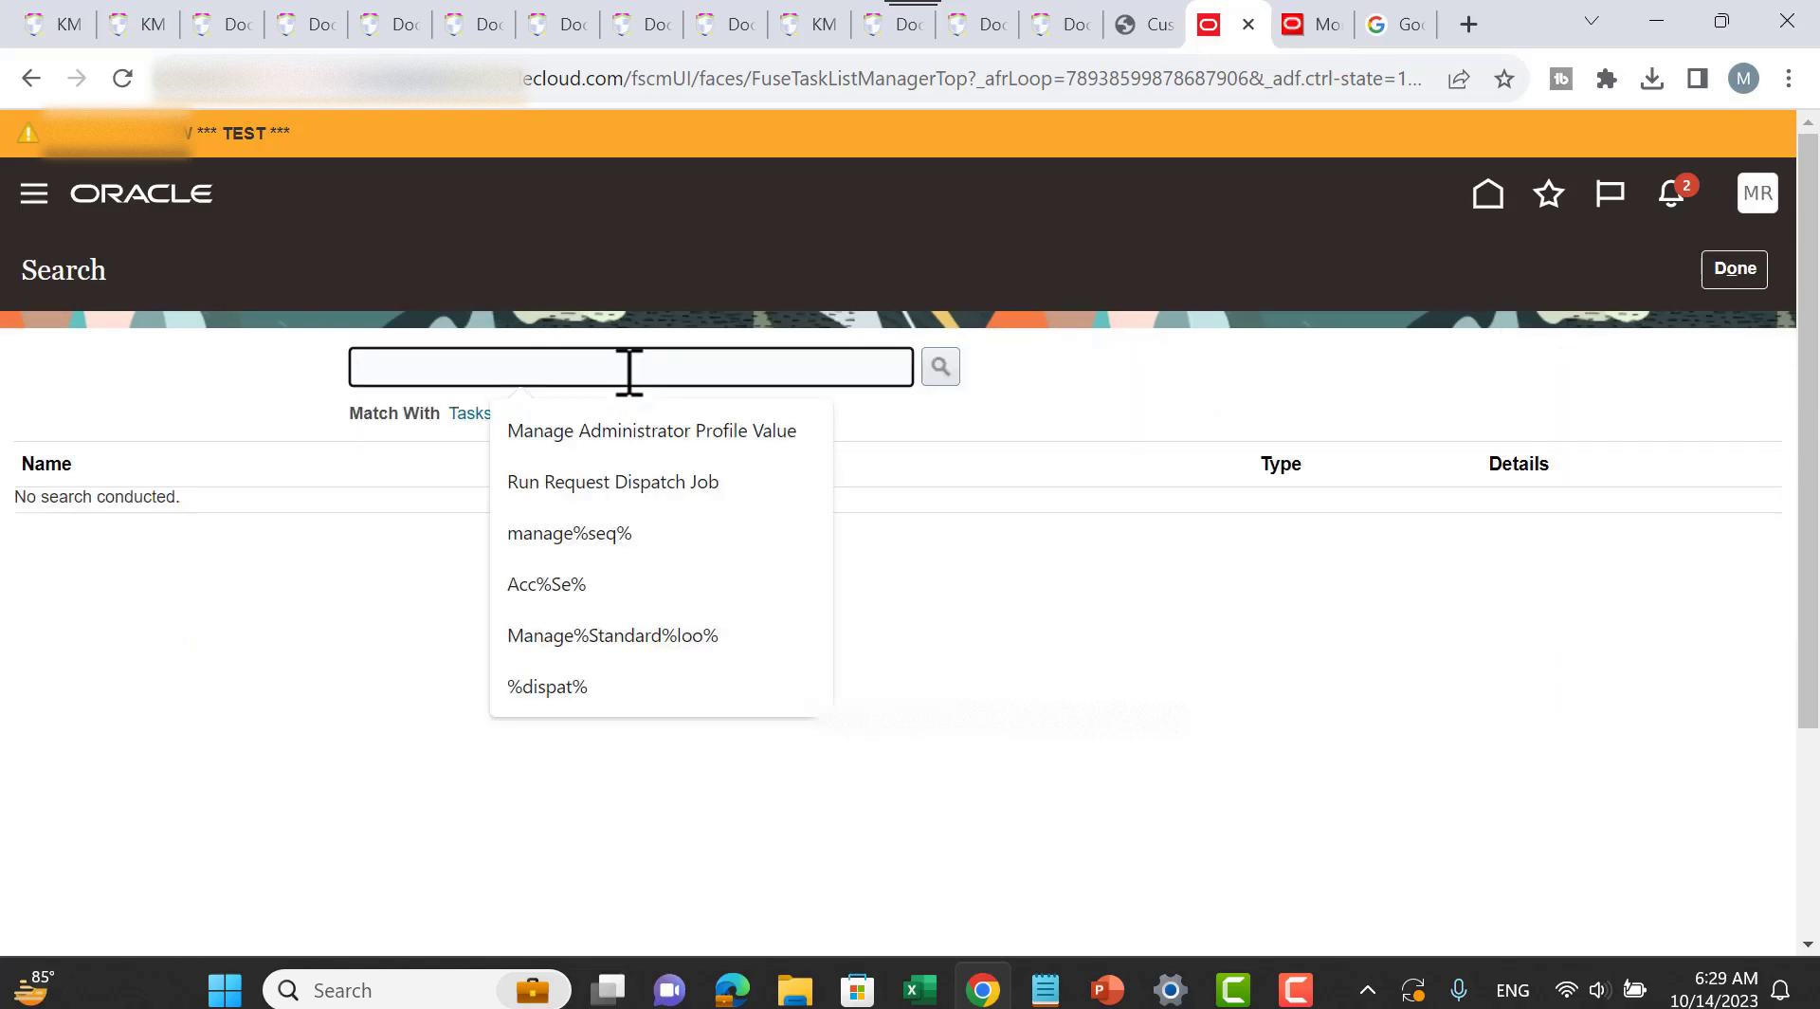
text(manage%rec)
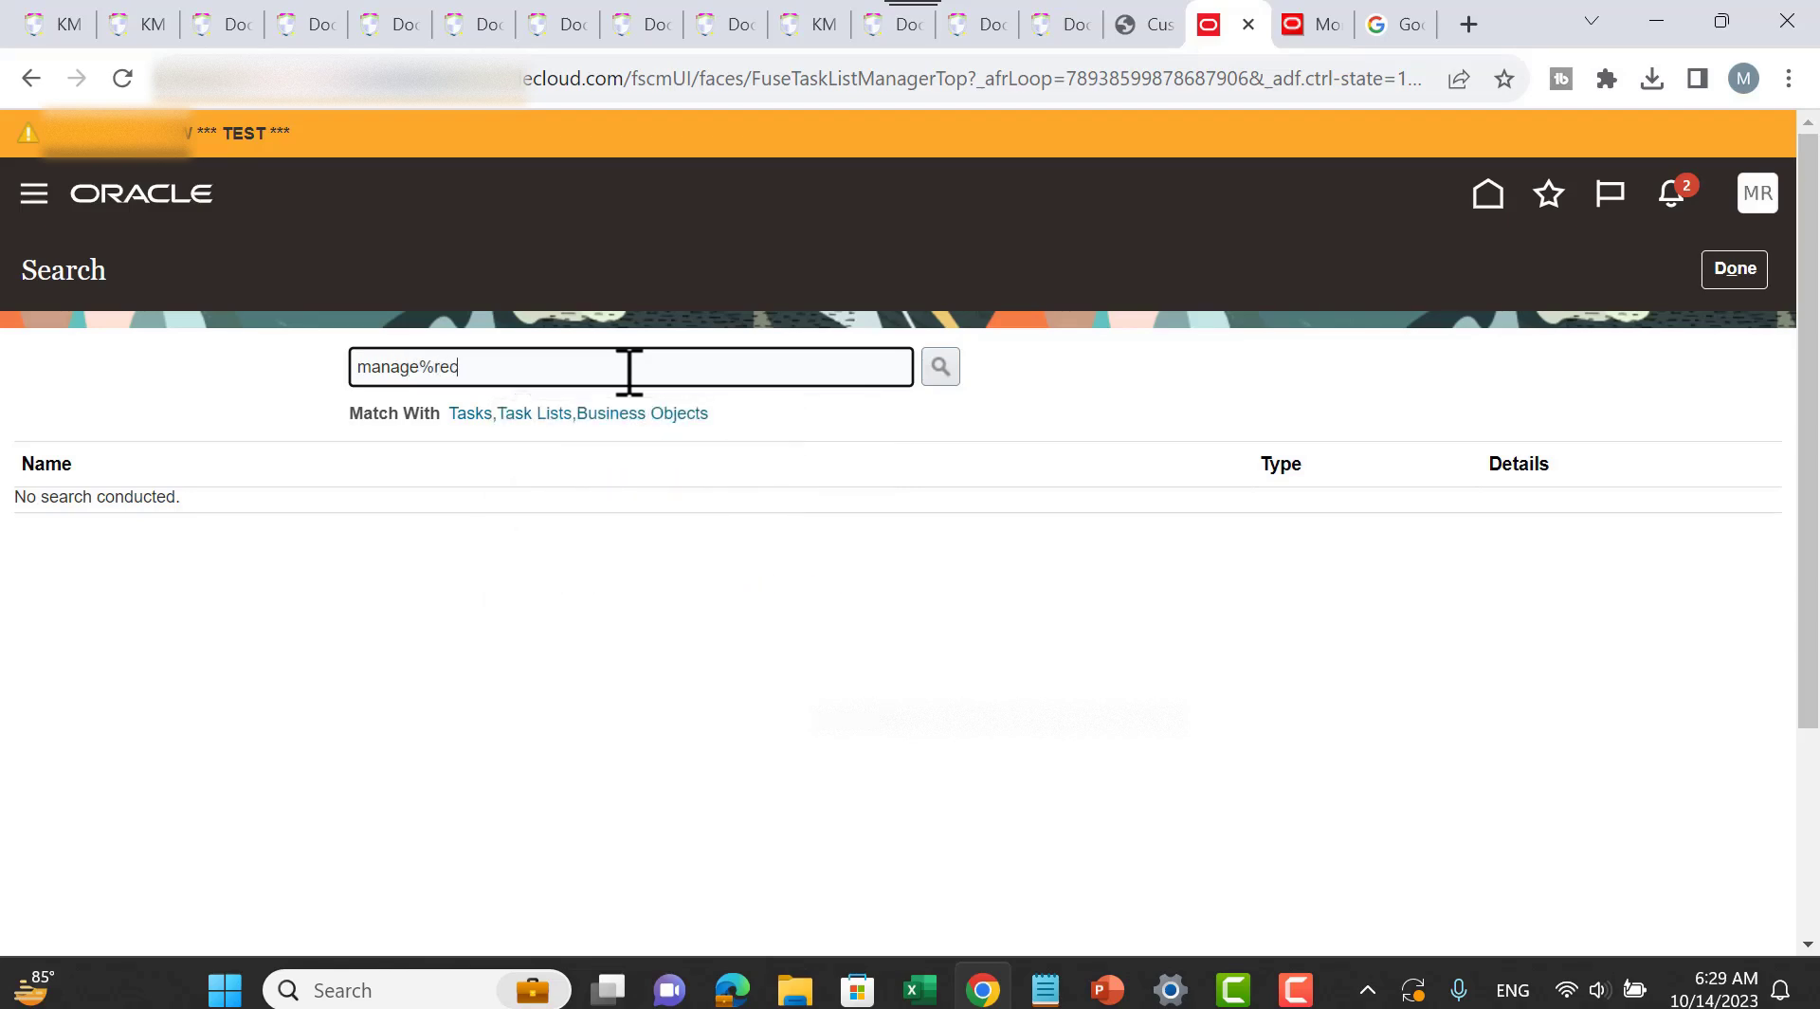
text(e%tran%)
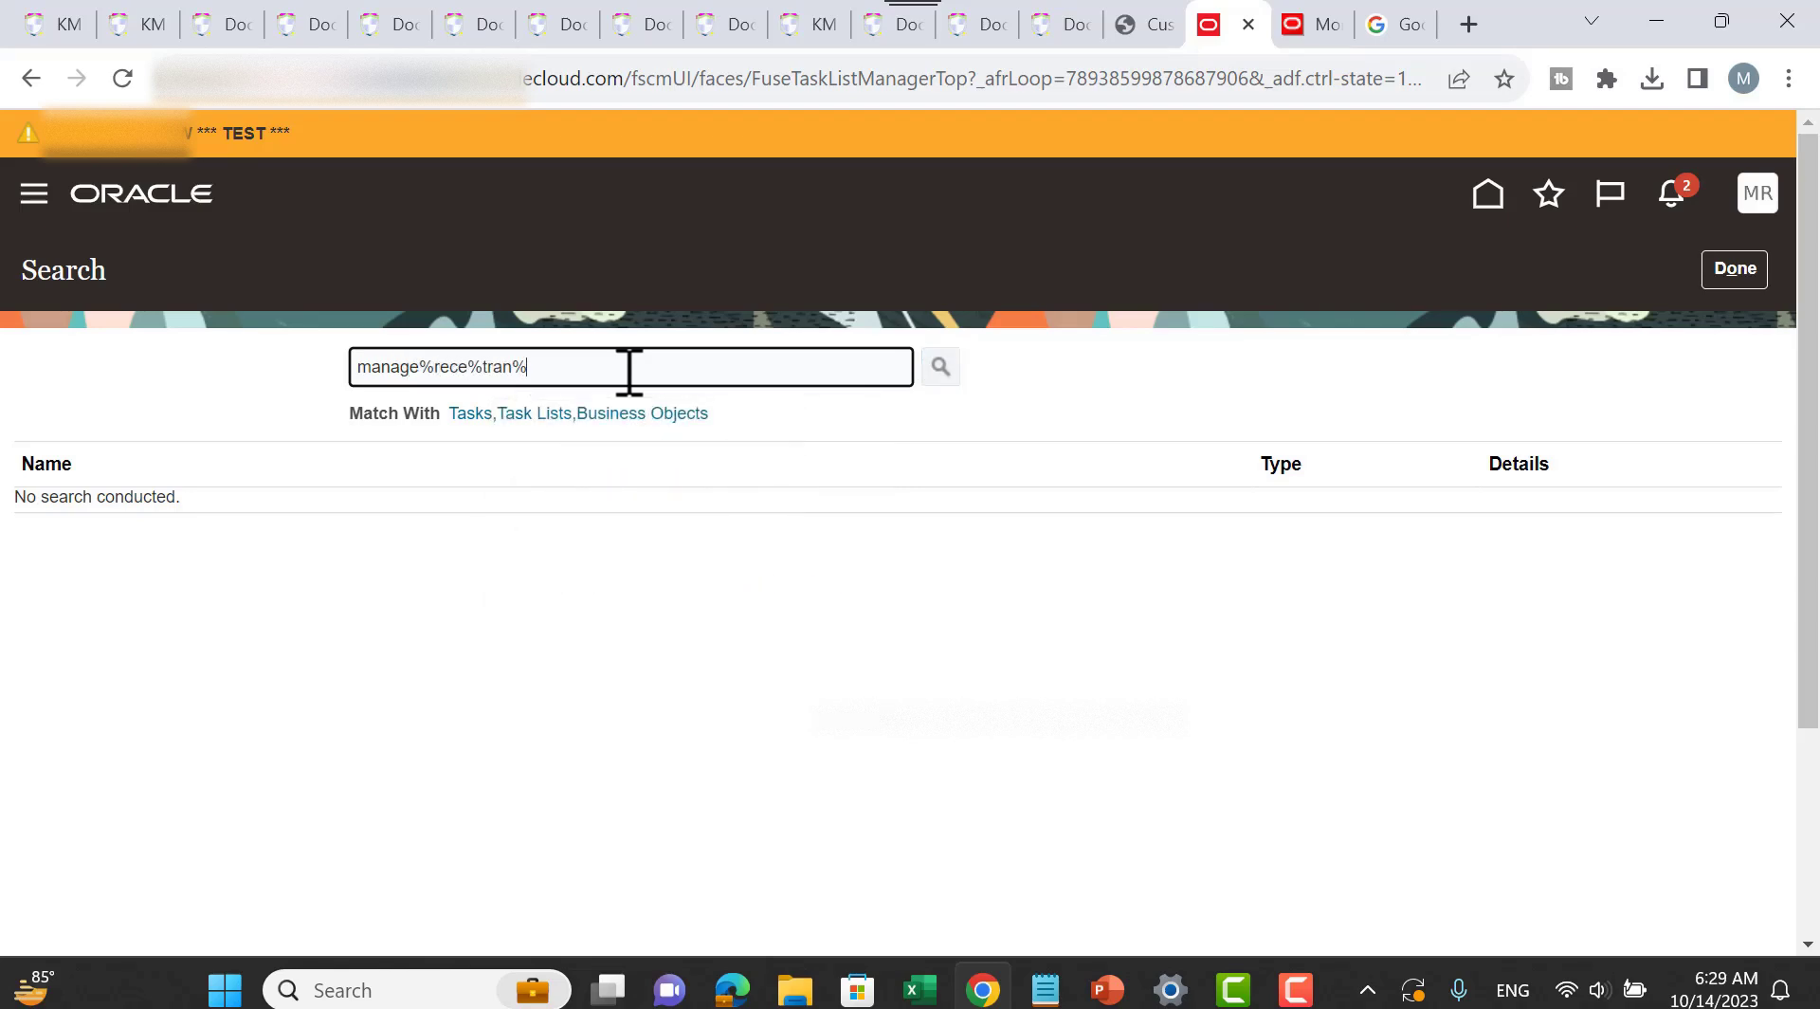
key(Return)
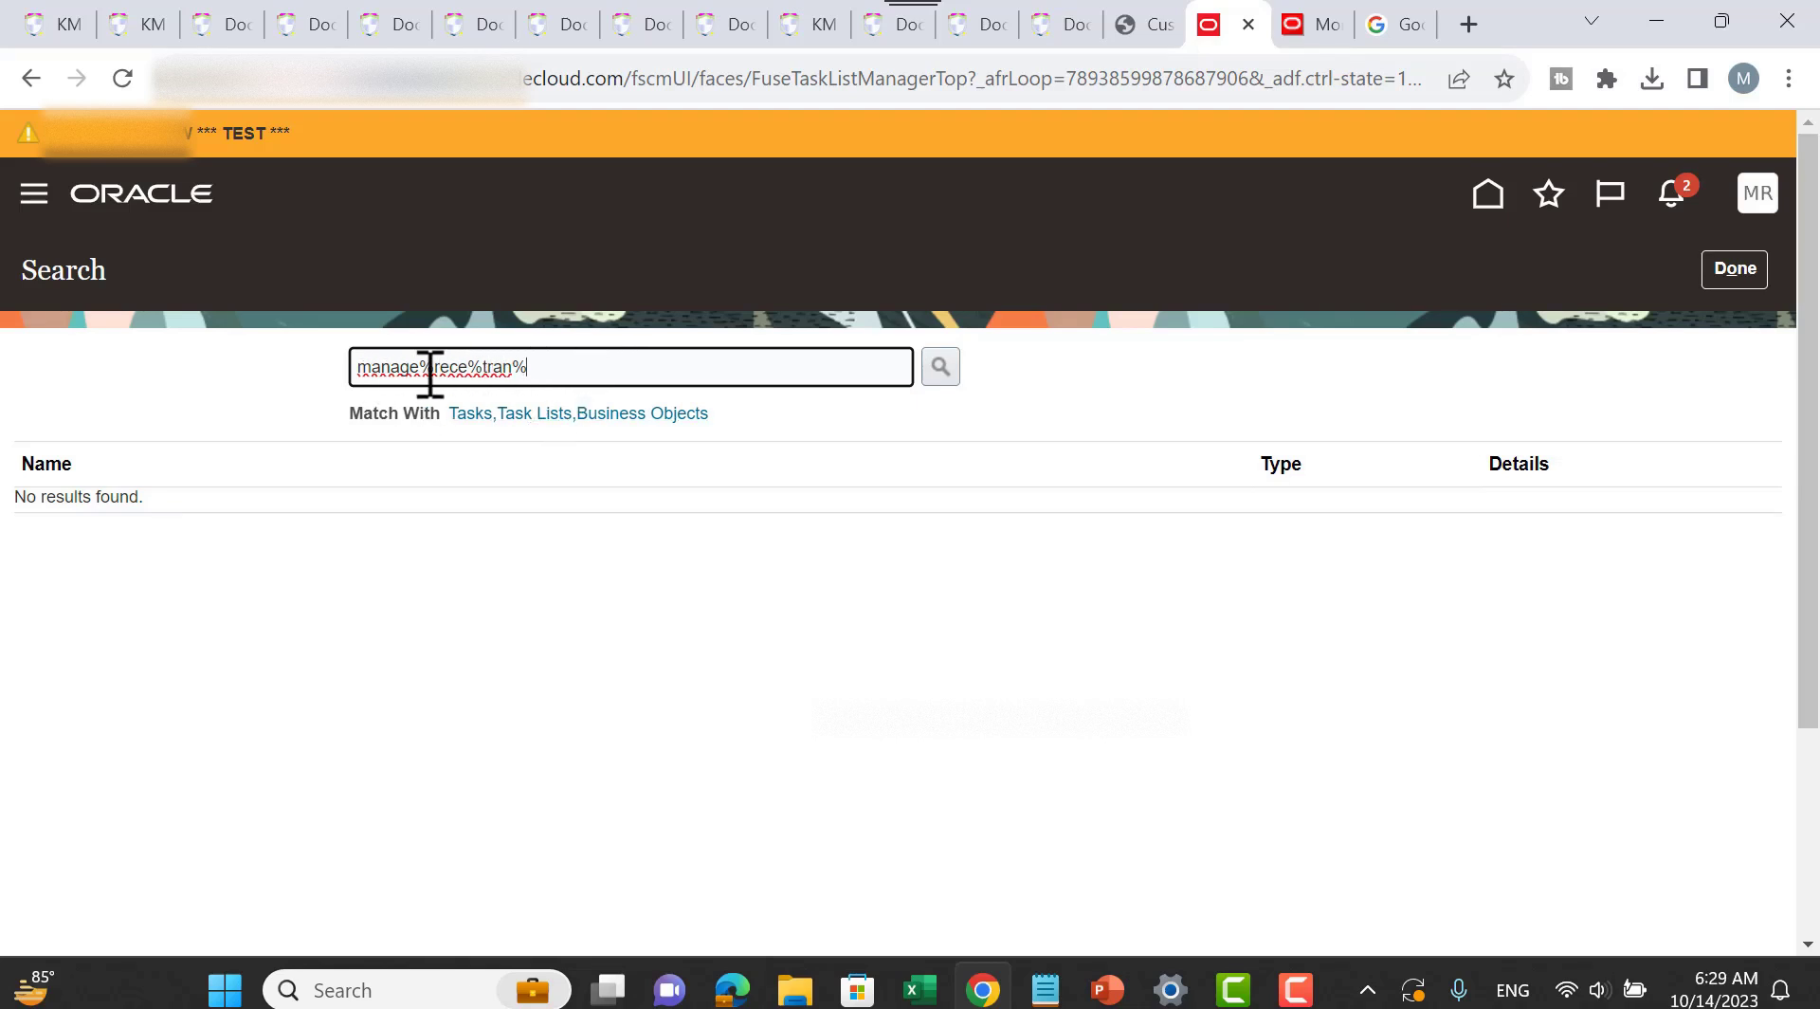
Step: Refine the task search to manage%tran%type% to list the transaction type tasks
drag(435, 367, 462, 369)
key(BackSpace)
key(Delete)
key(Delete)
key(Return)
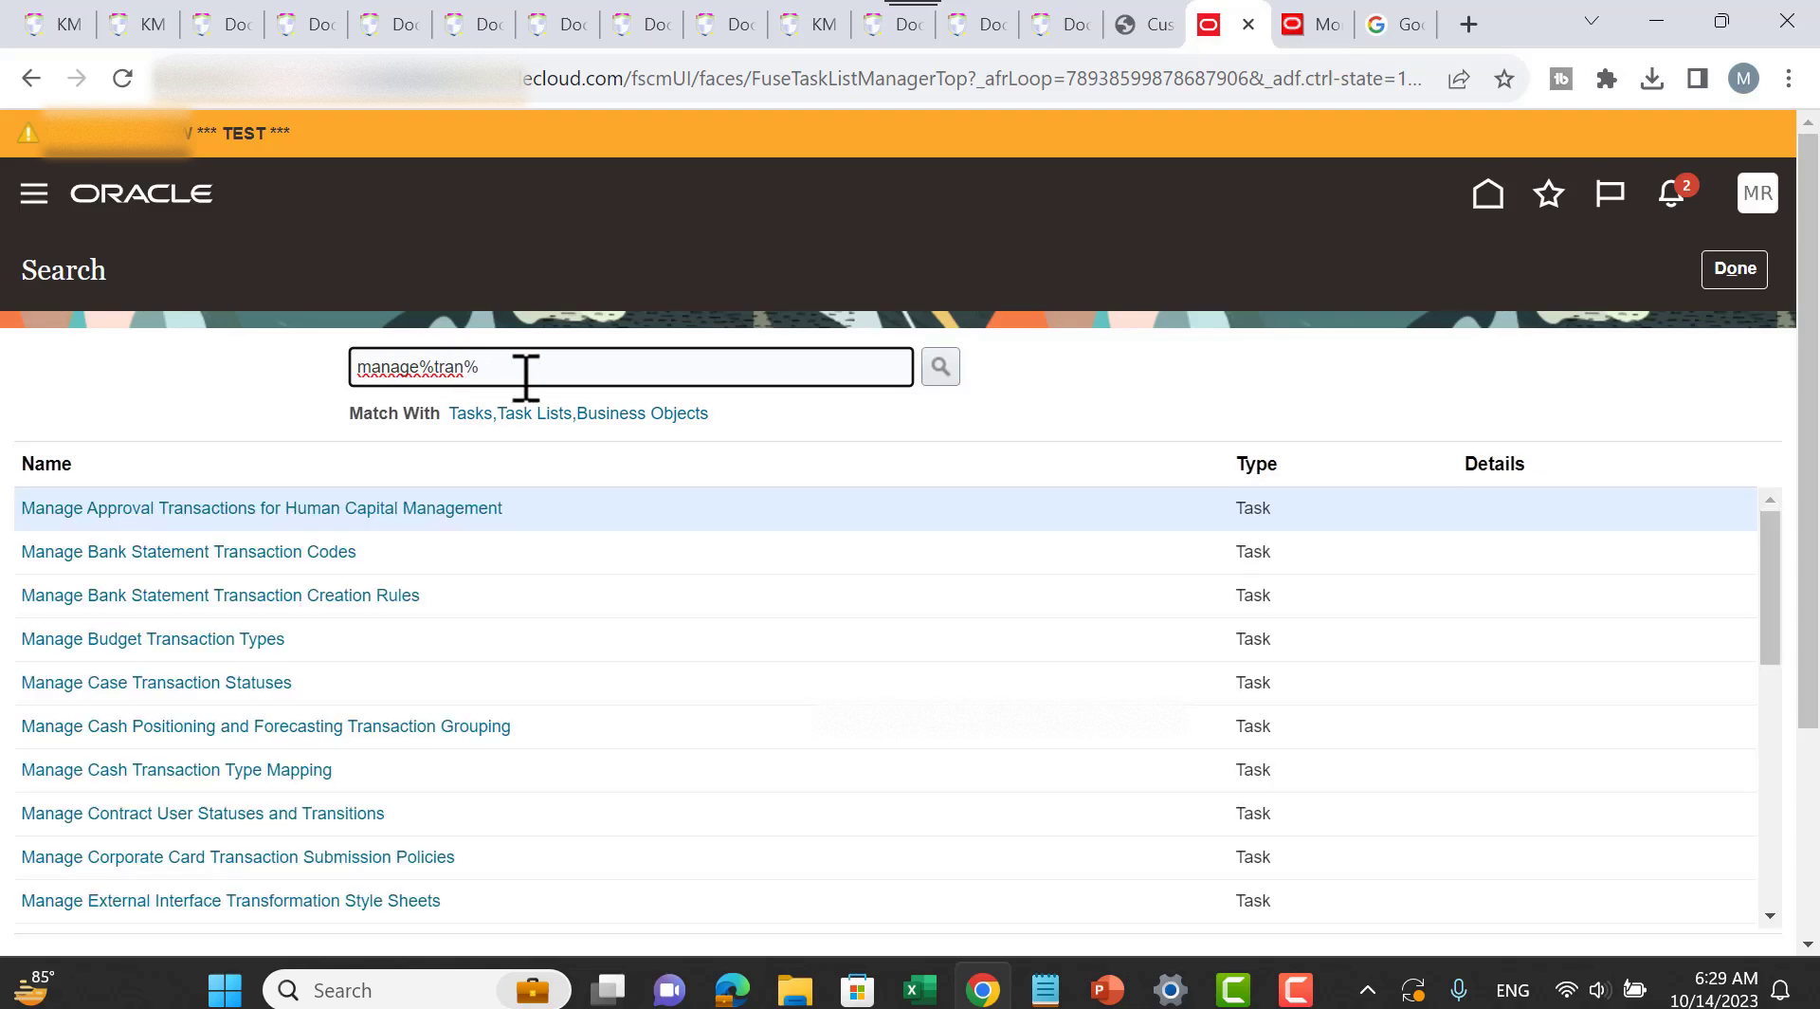
scroll(580, 663, down, 10)
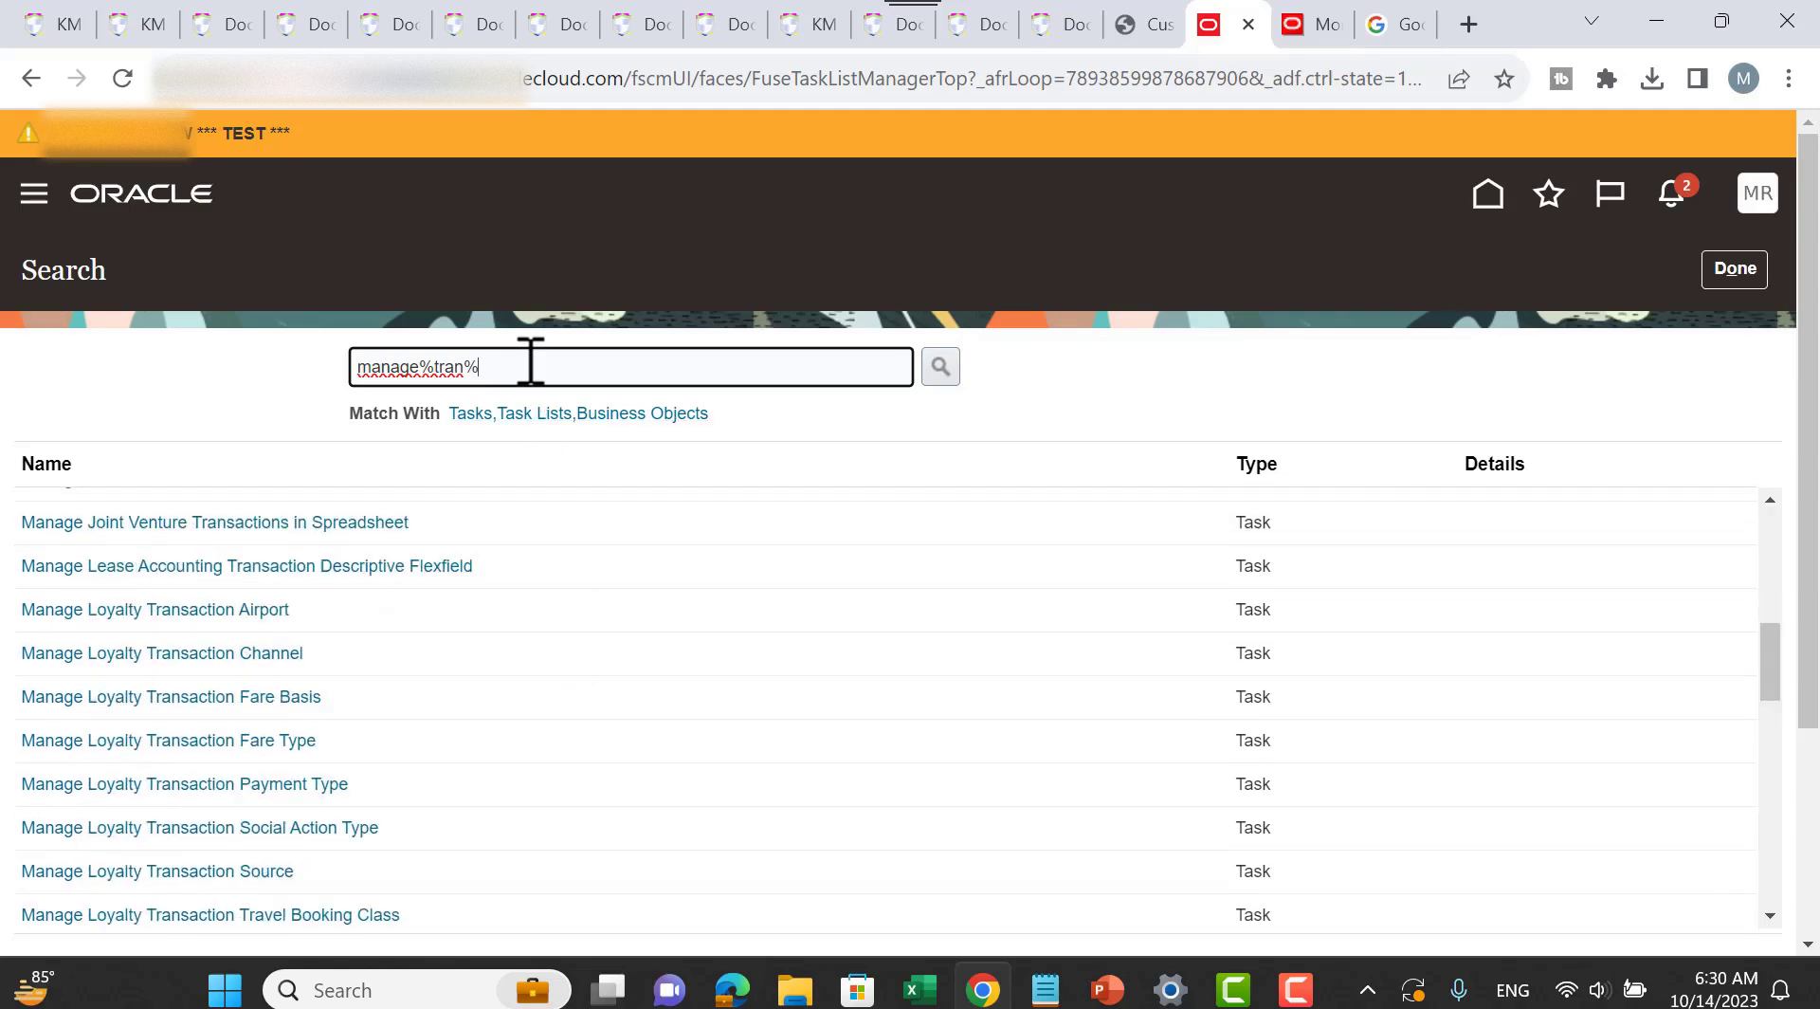
text(type%)
key(Return)
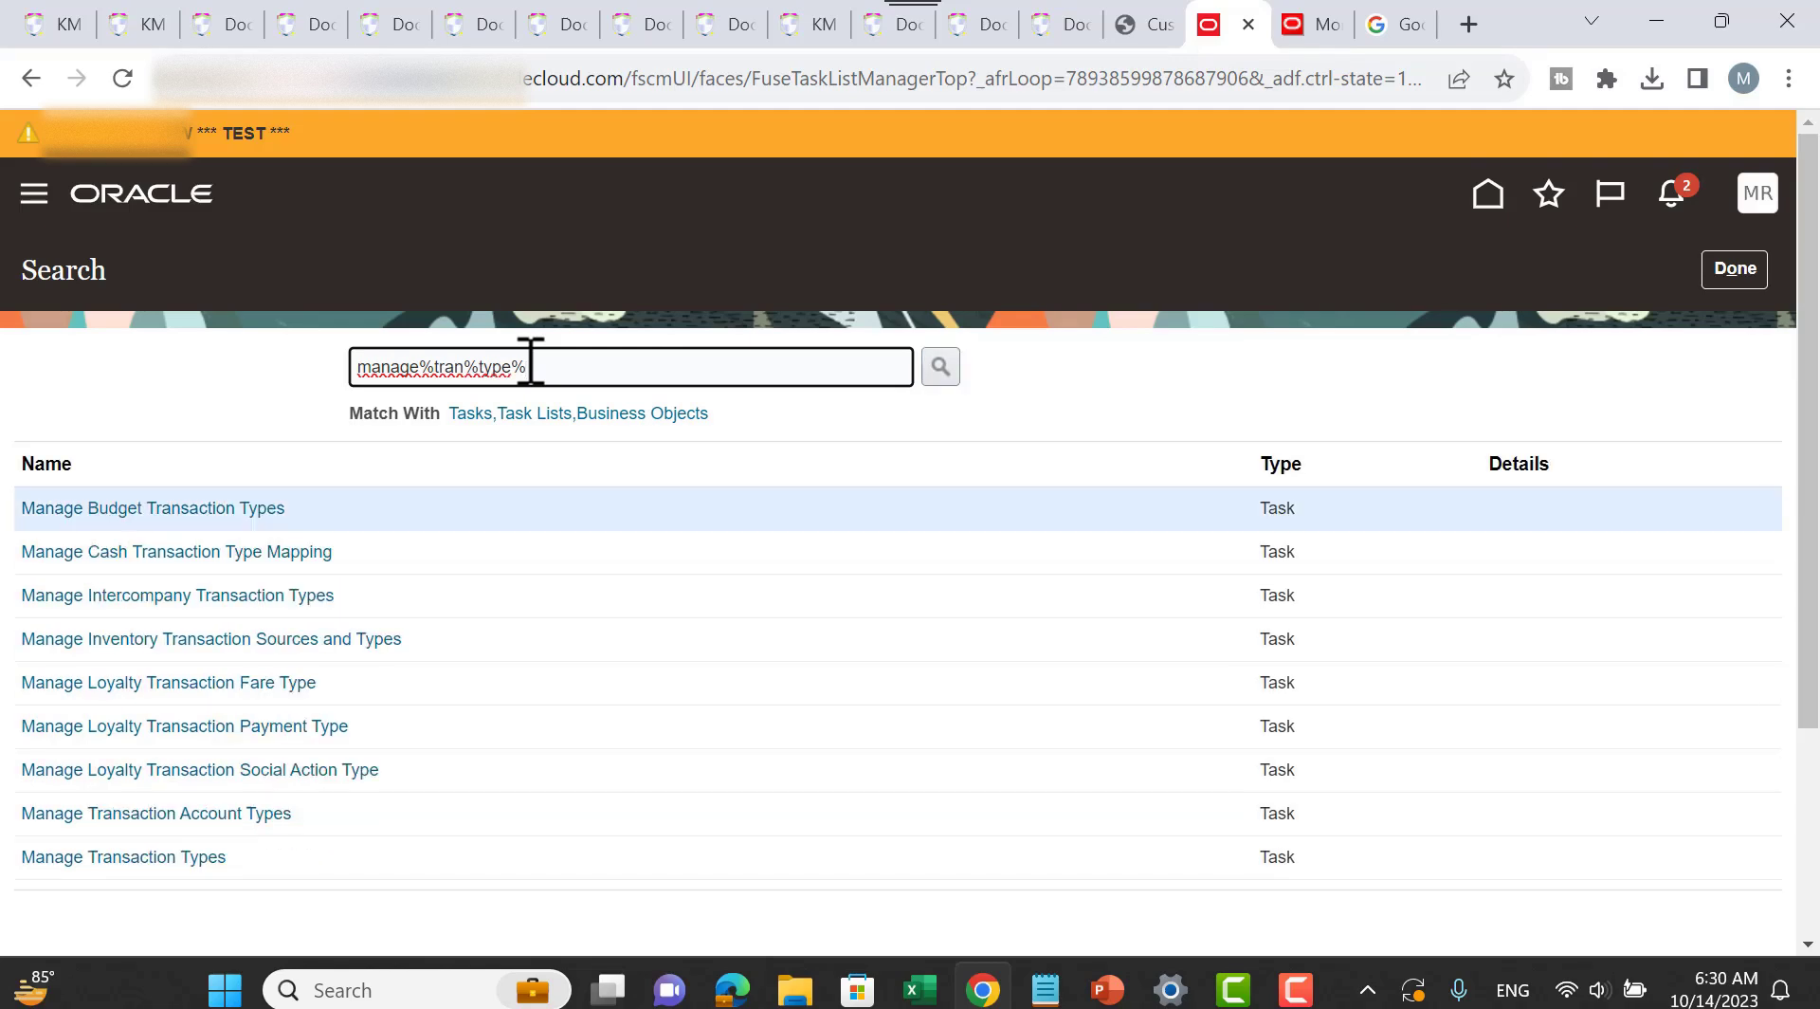
Step: Open the Manage Transaction Types page, then return to the PowerPoint Setup Steps slide
click(196, 858)
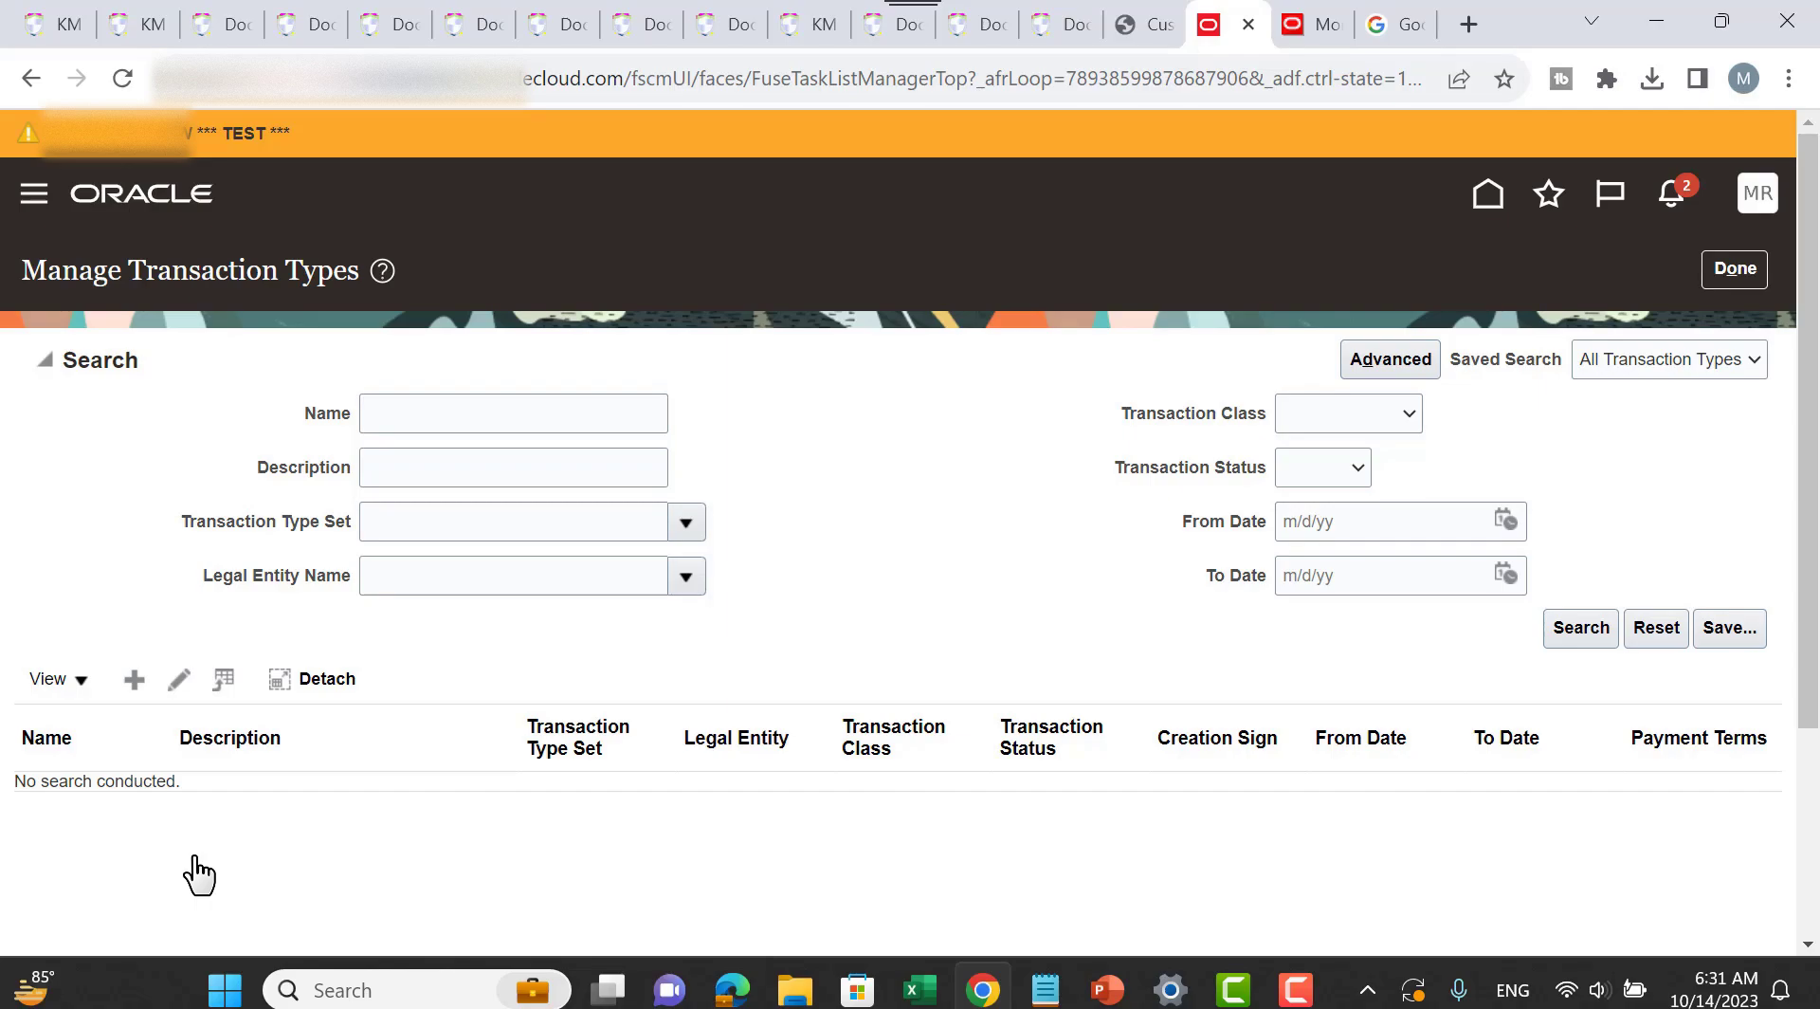
key(alt+Tab)
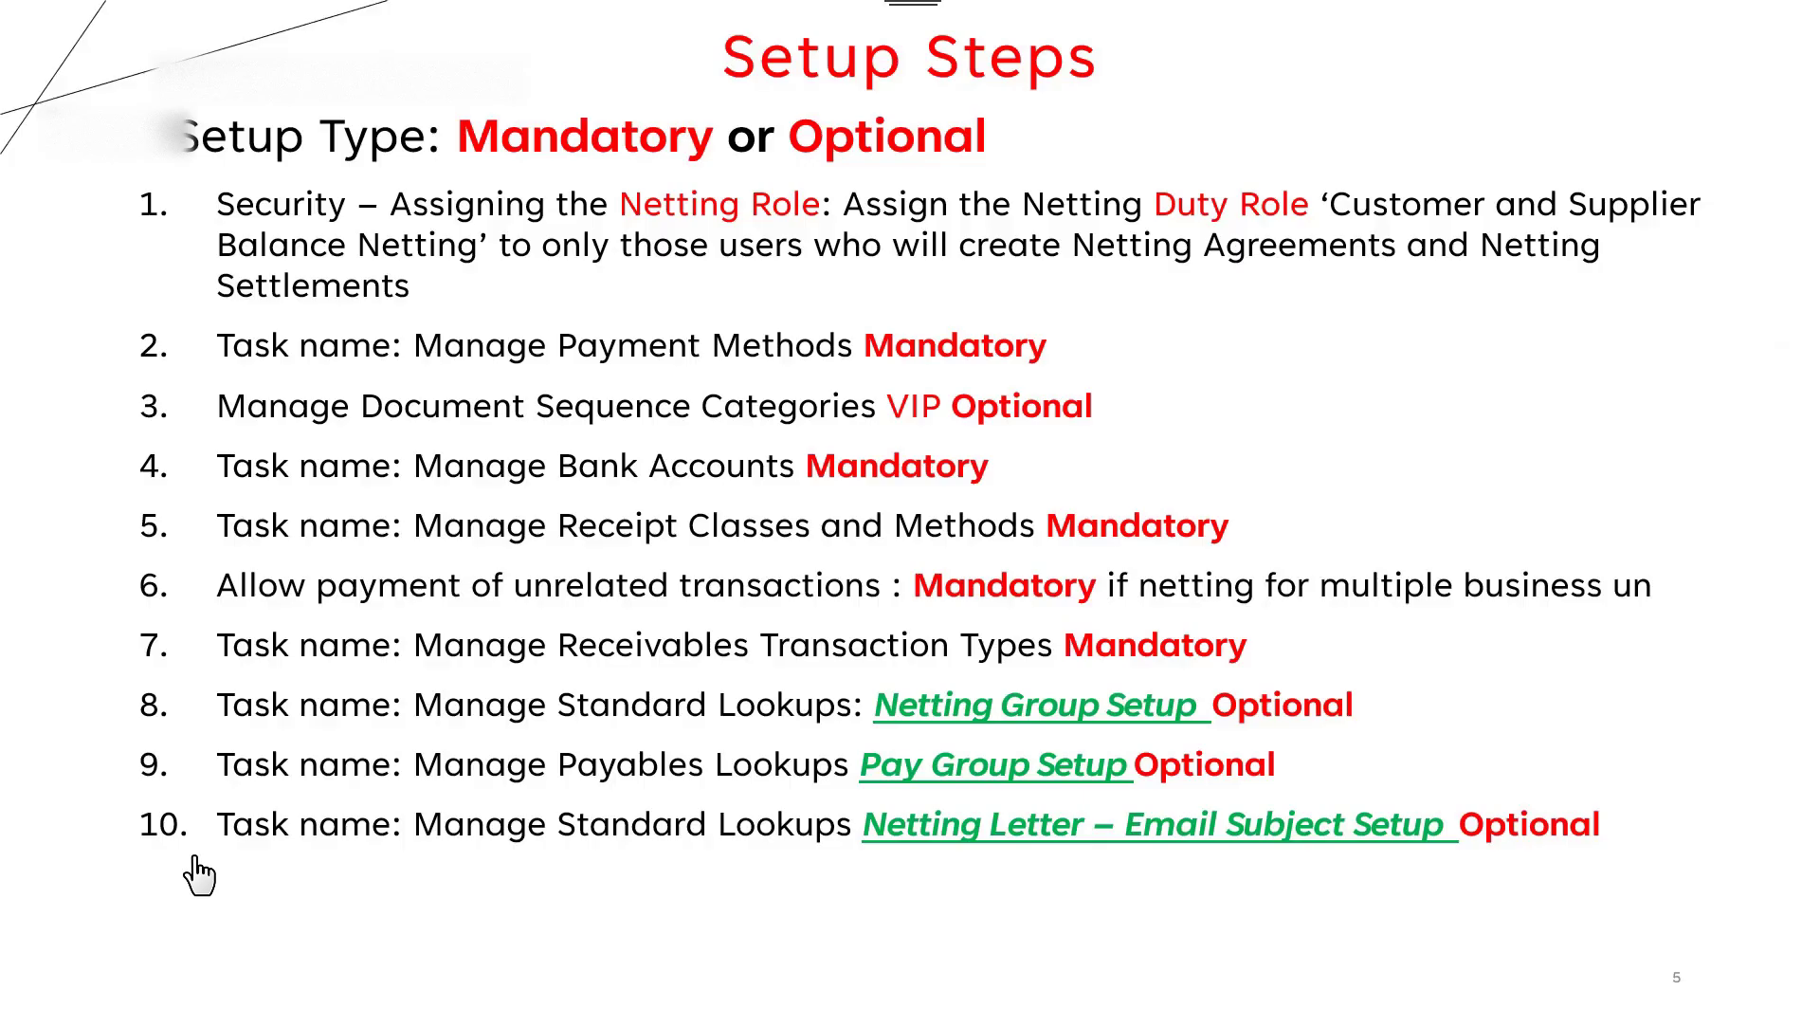
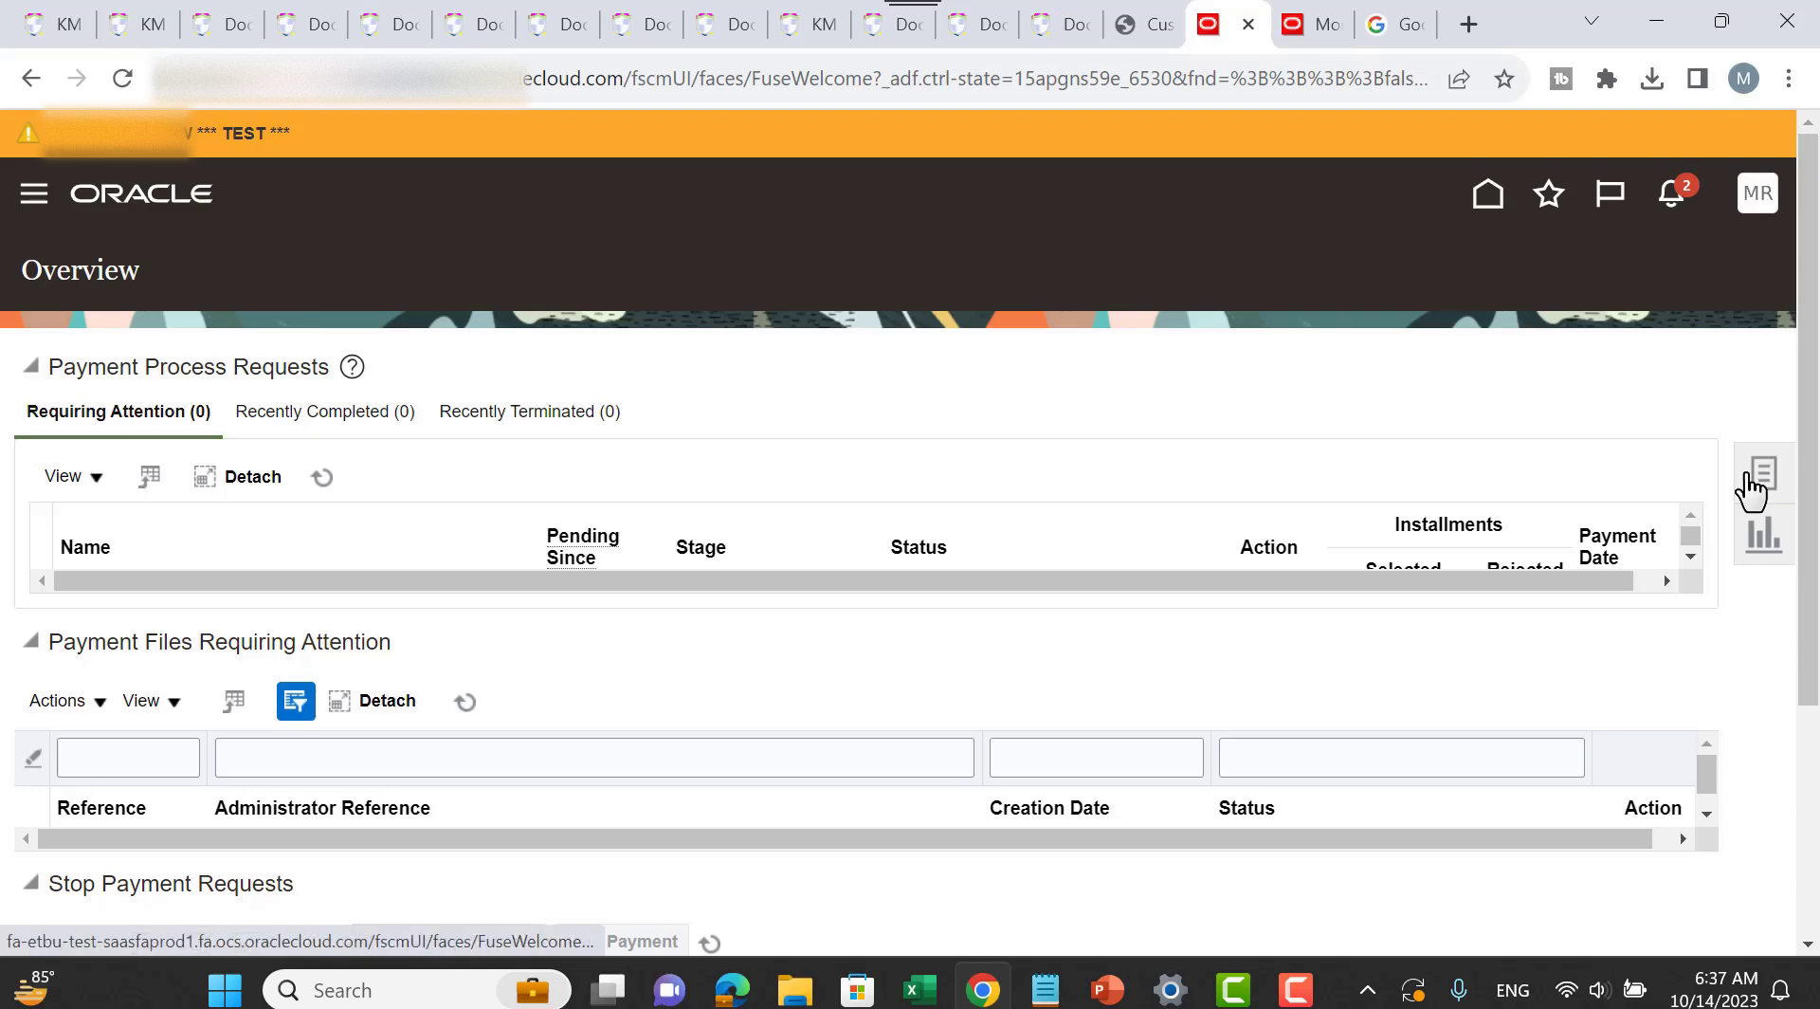
Step: Open Manage Netting Agreements from the payables Tasks panel
click(1752, 489)
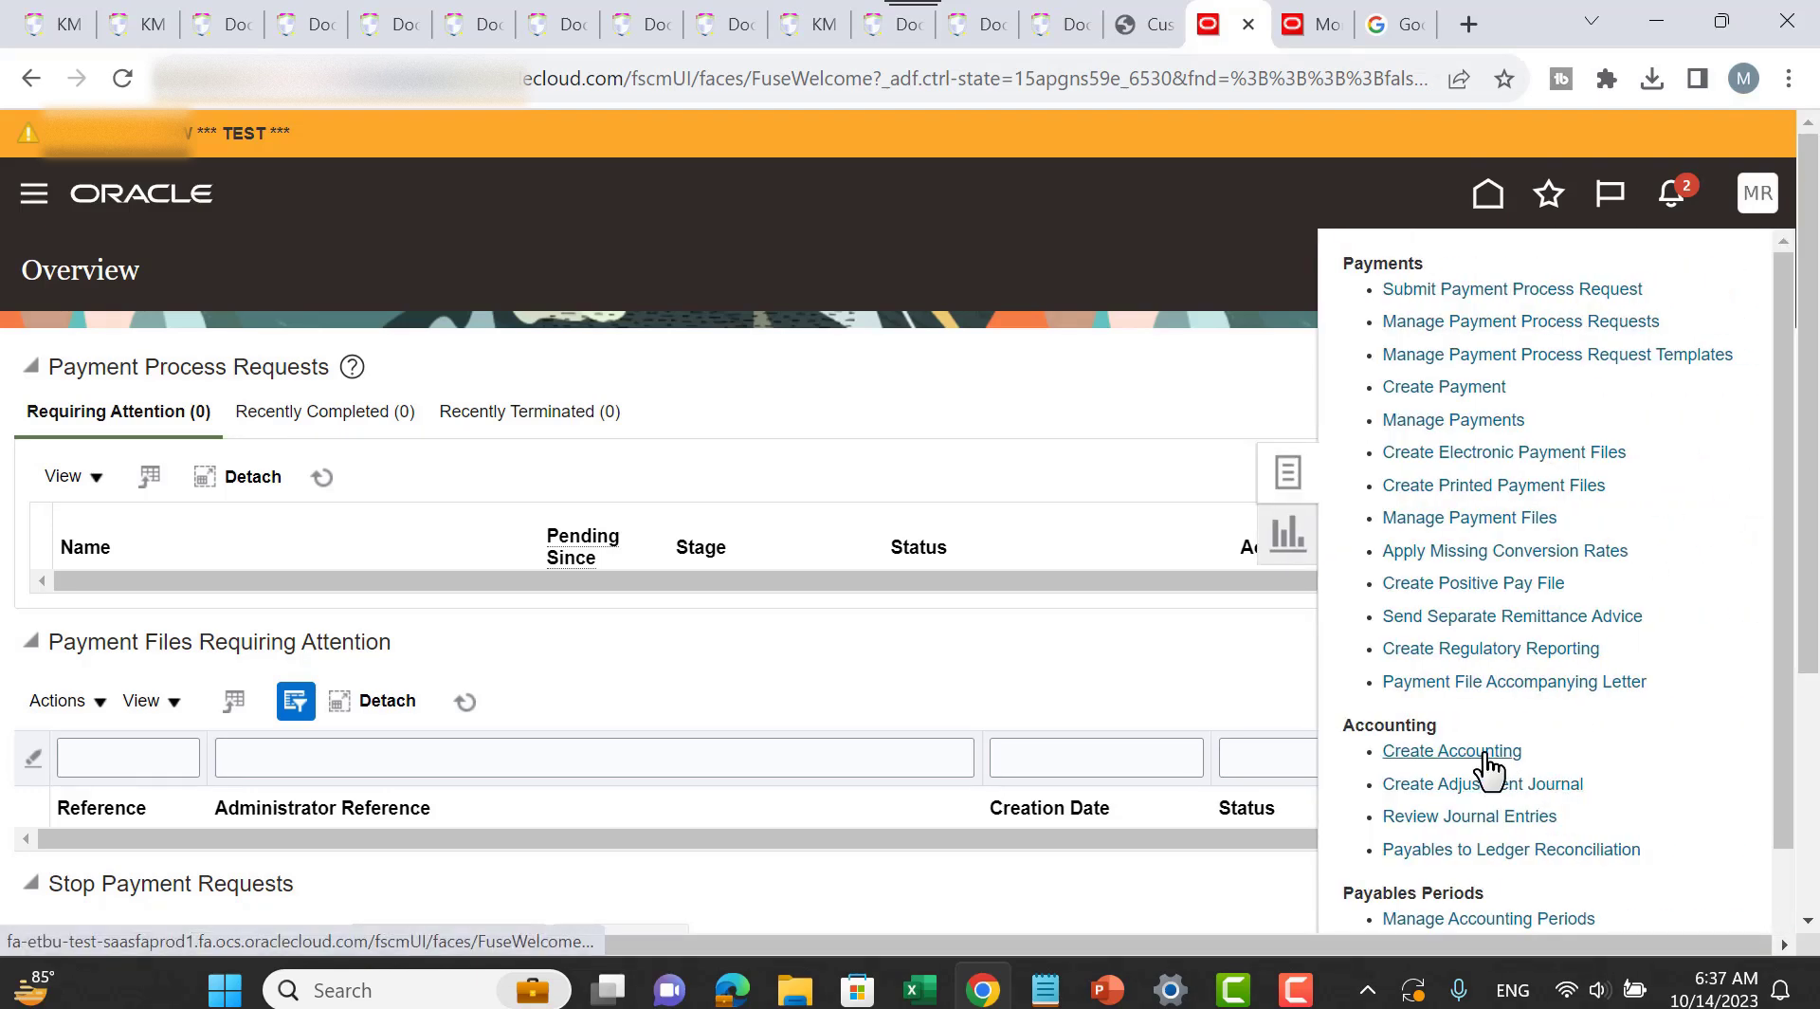
scroll(1564, 789, down, 1)
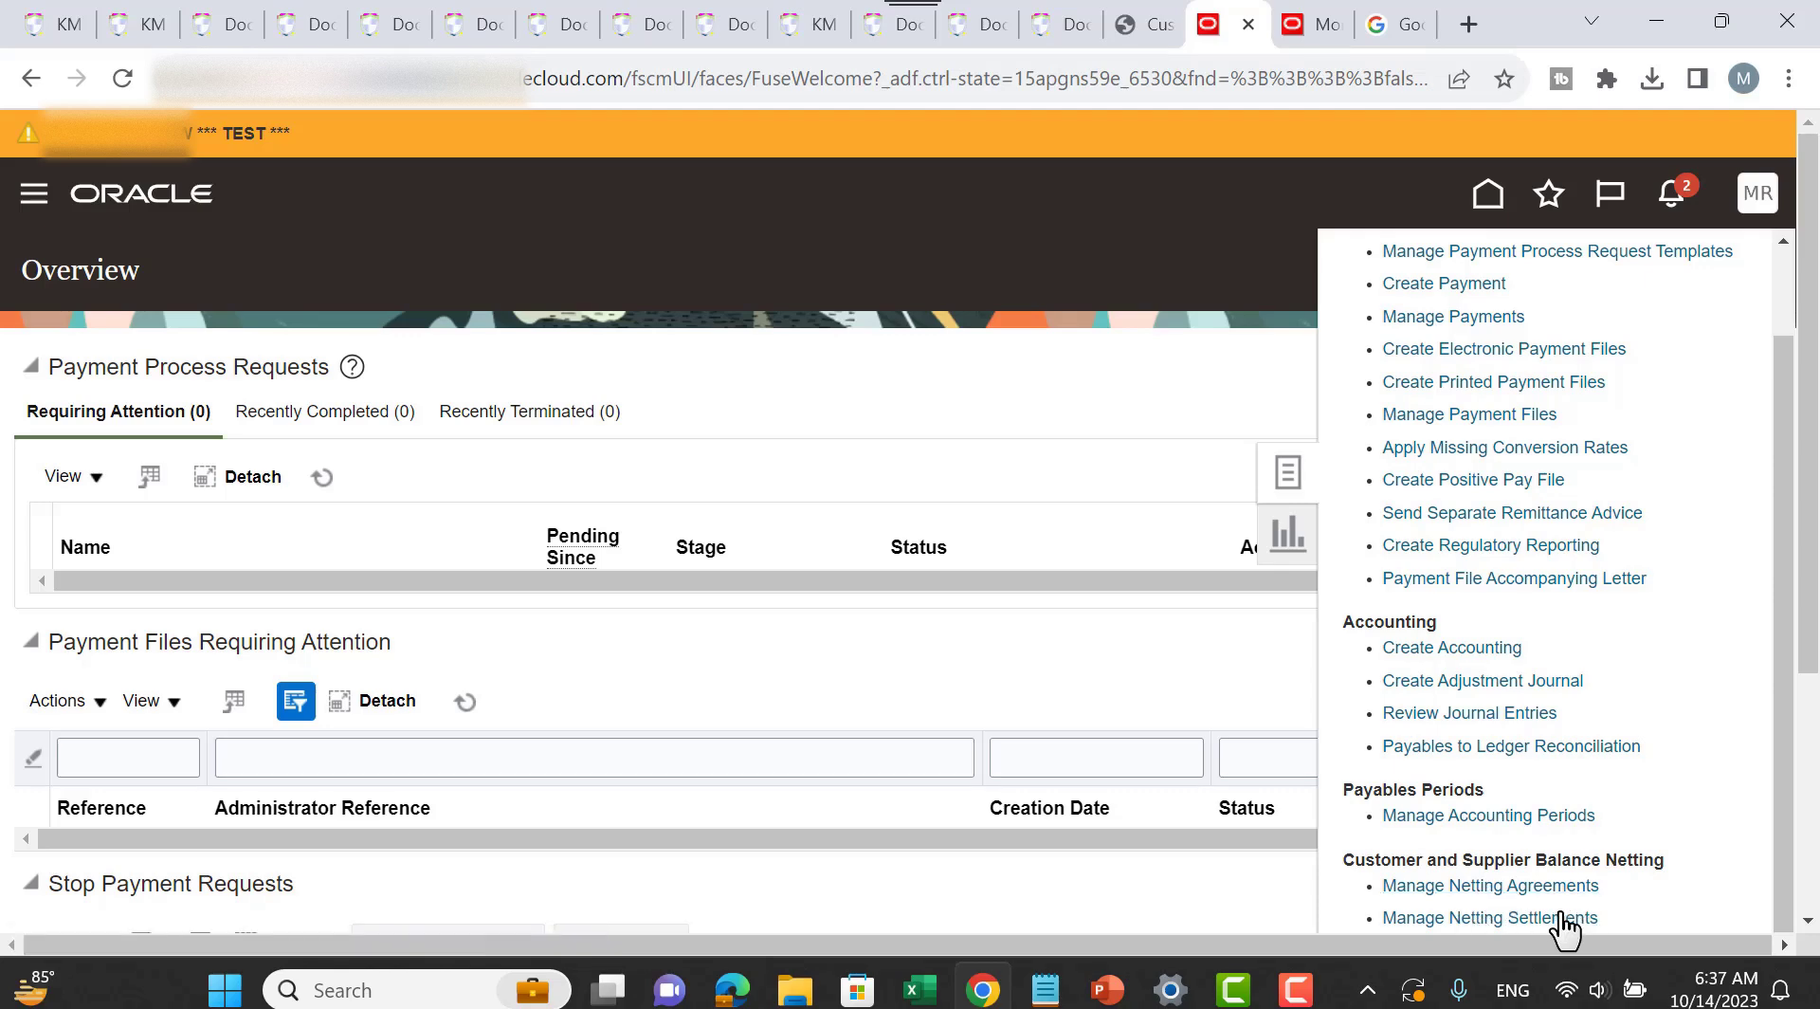
click(1436, 891)
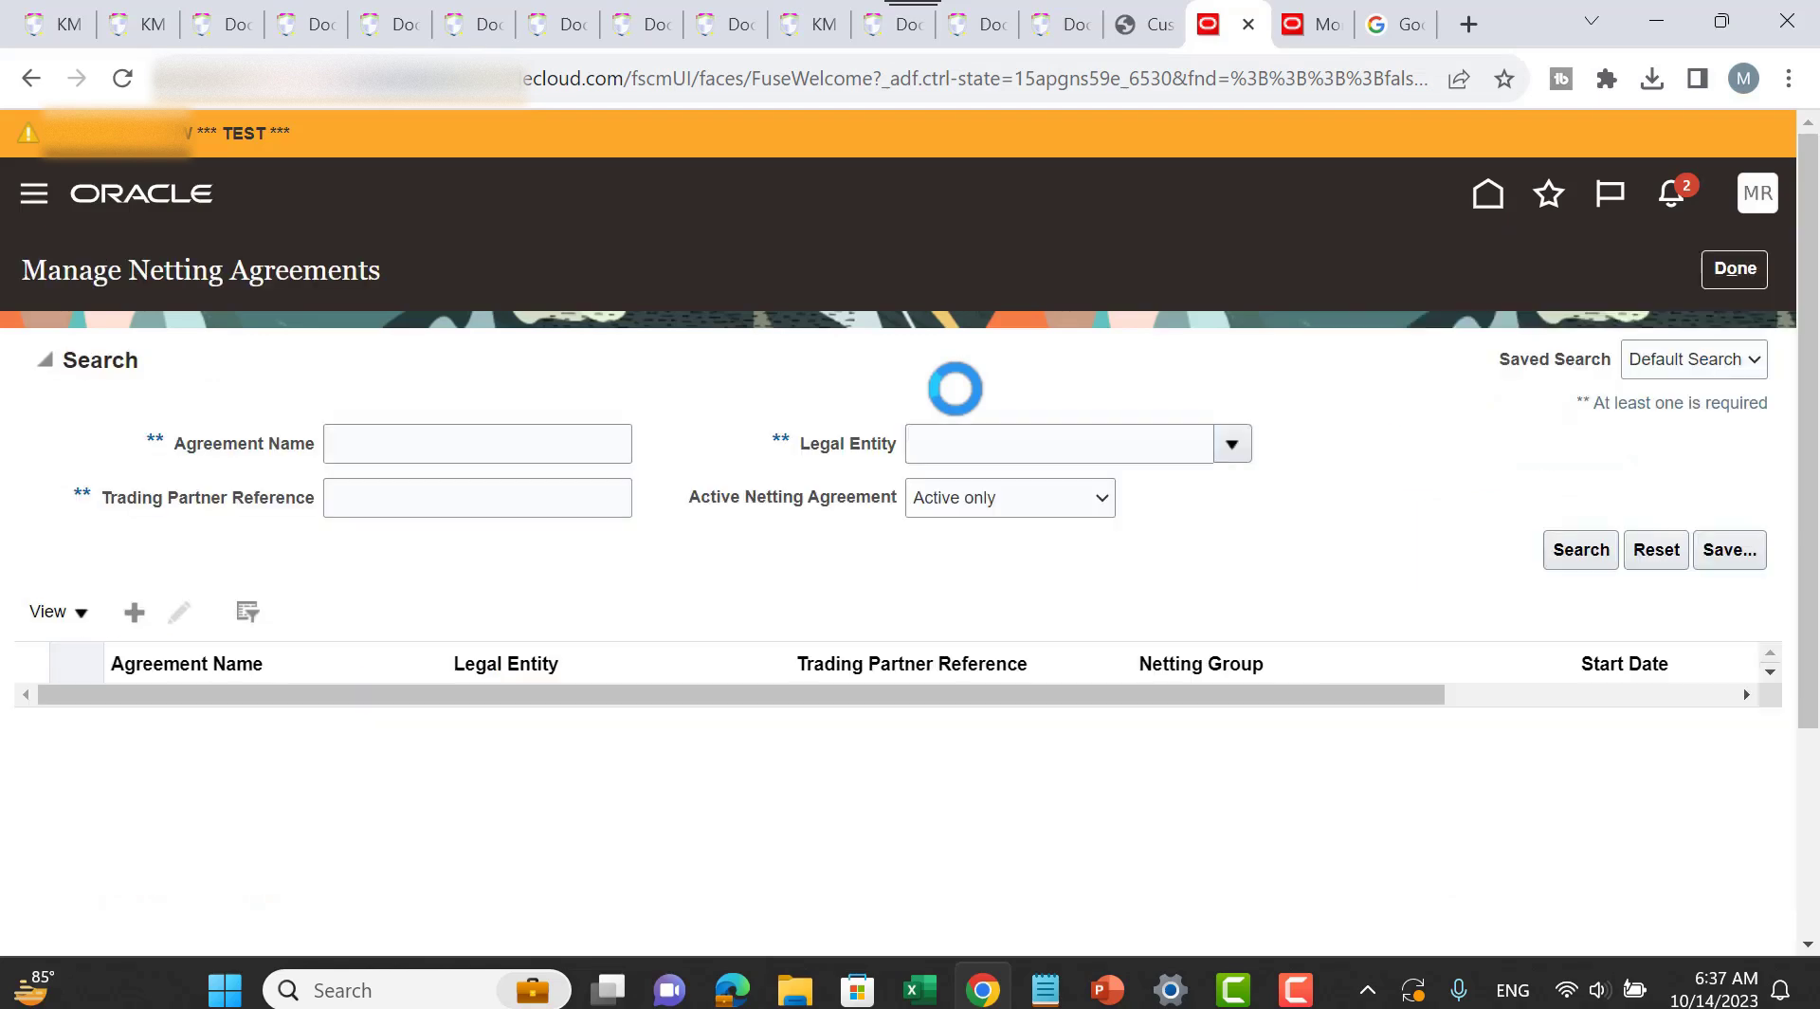
Step: Search for netting agreement Agreement1 and open it for editing
click(459, 439)
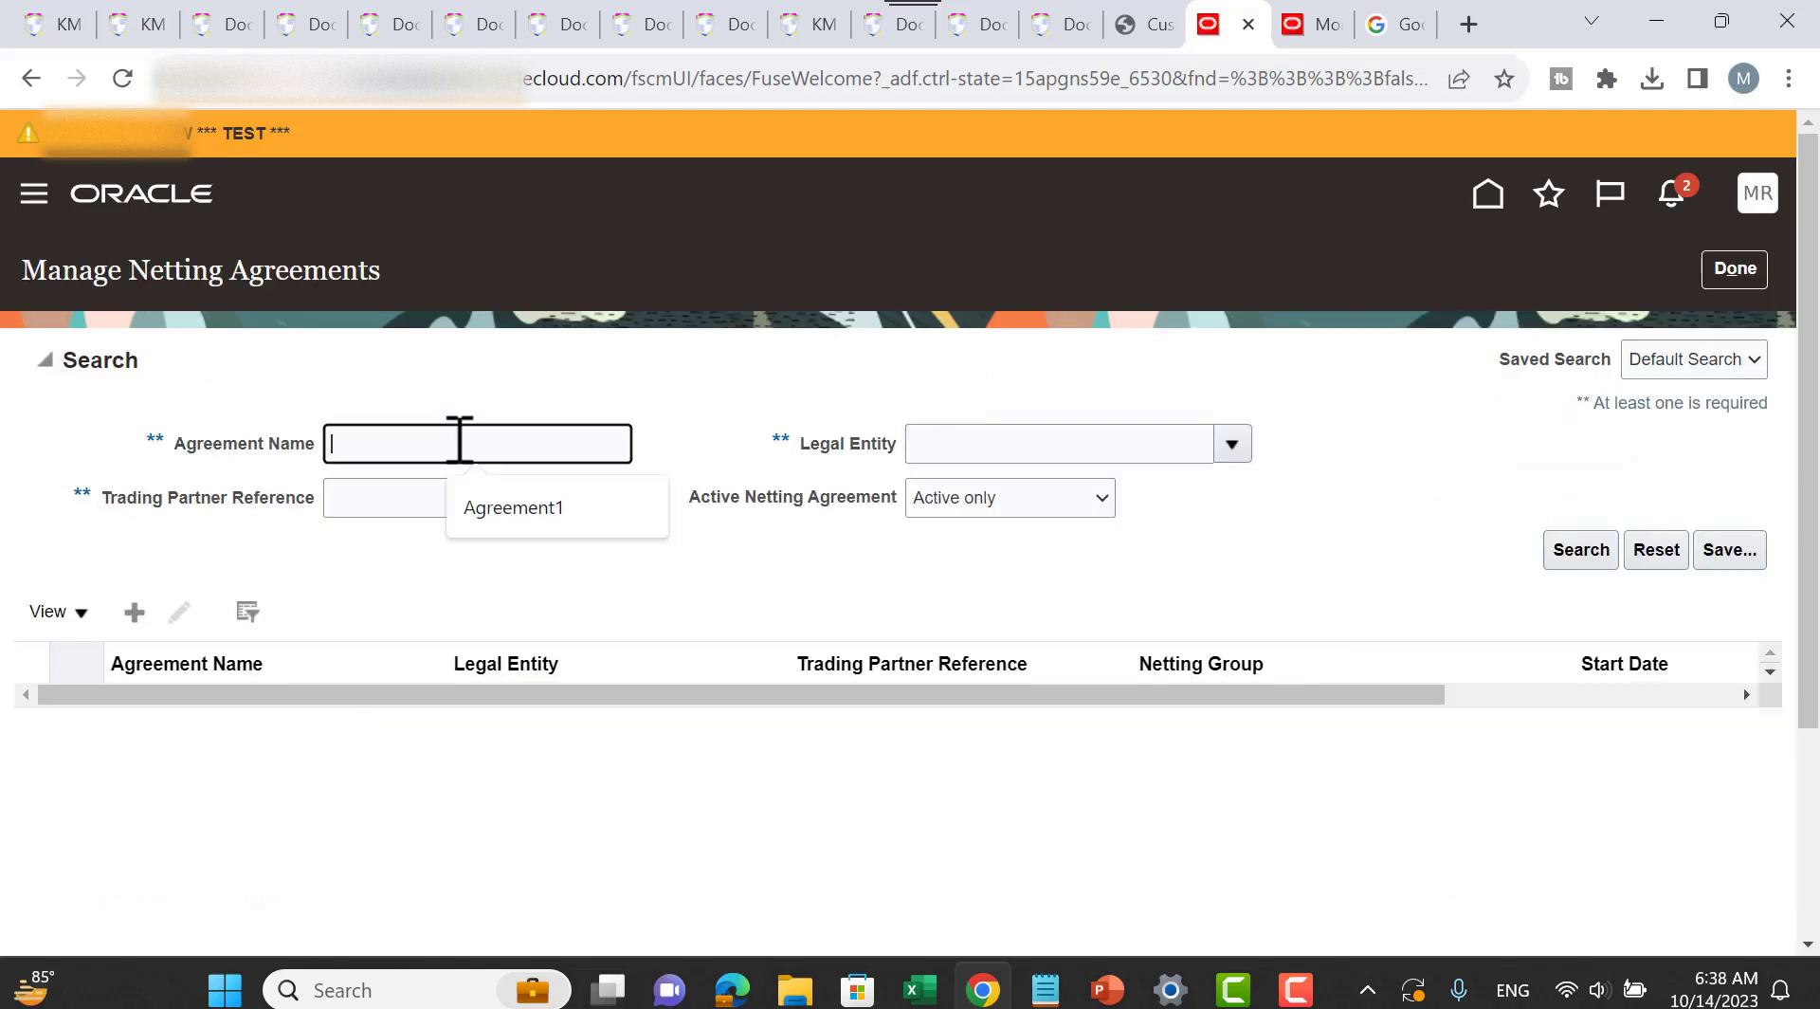
click(512, 517)
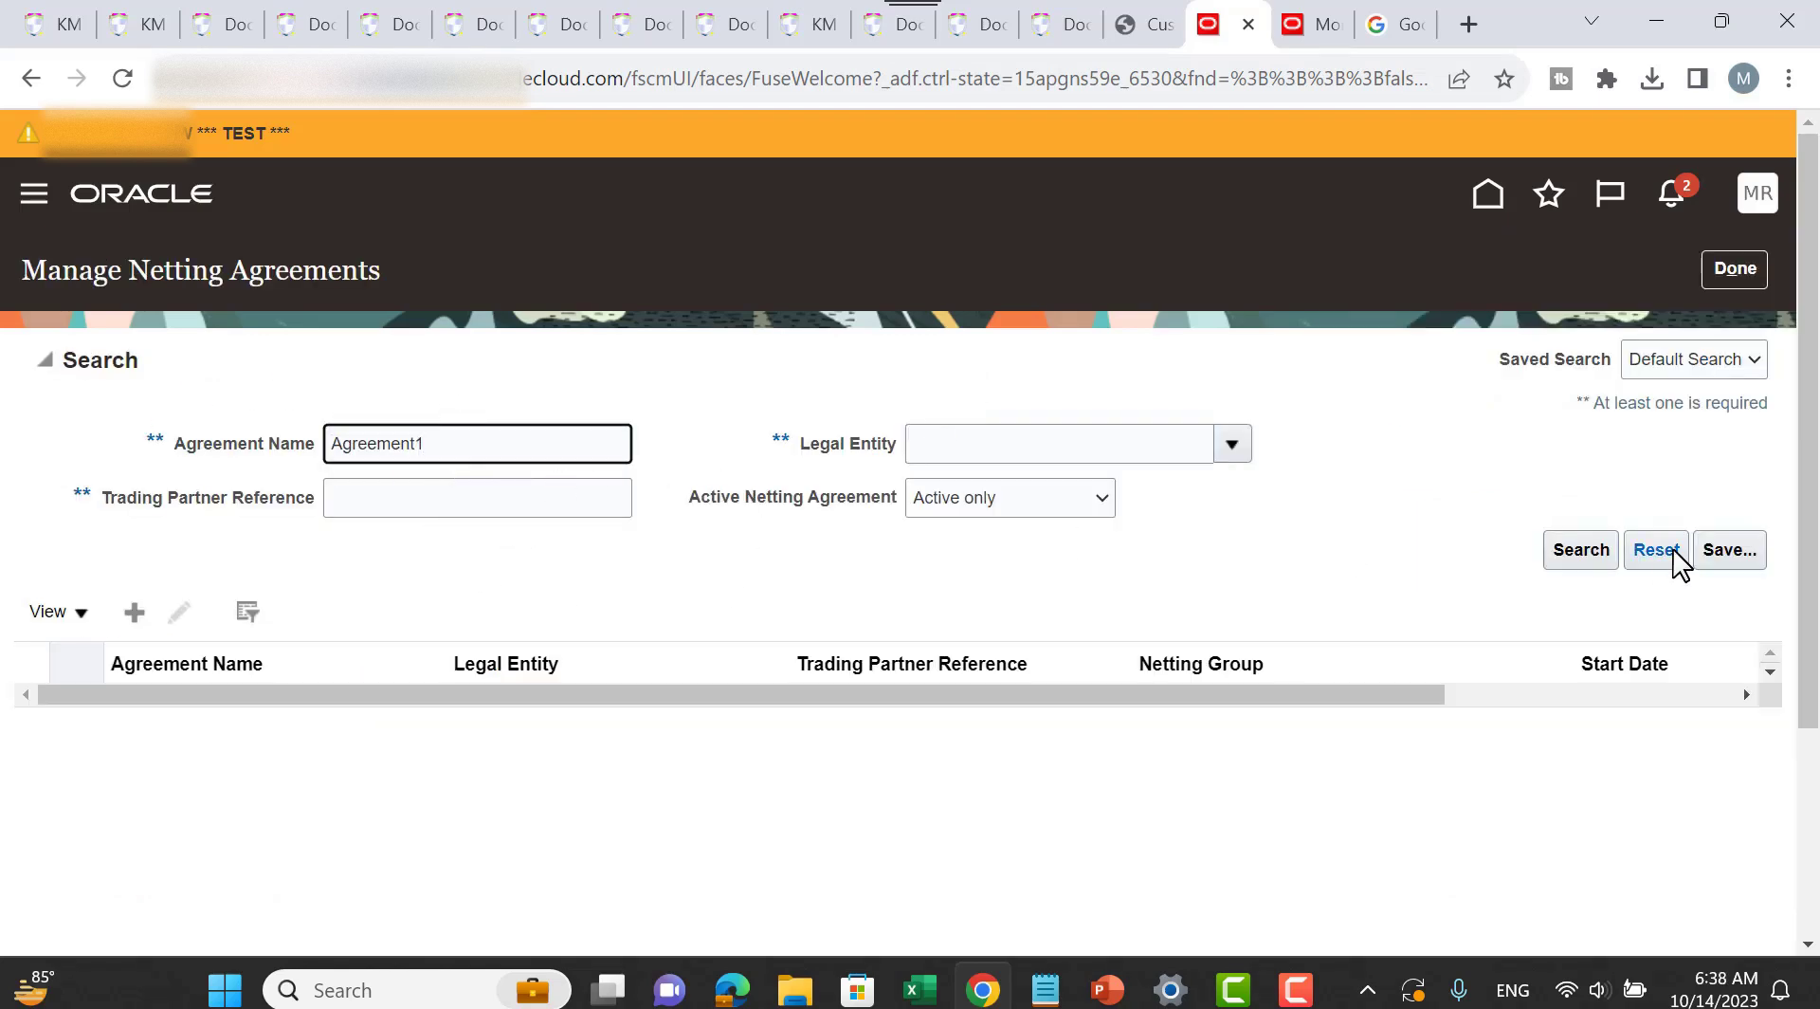
click(1559, 557)
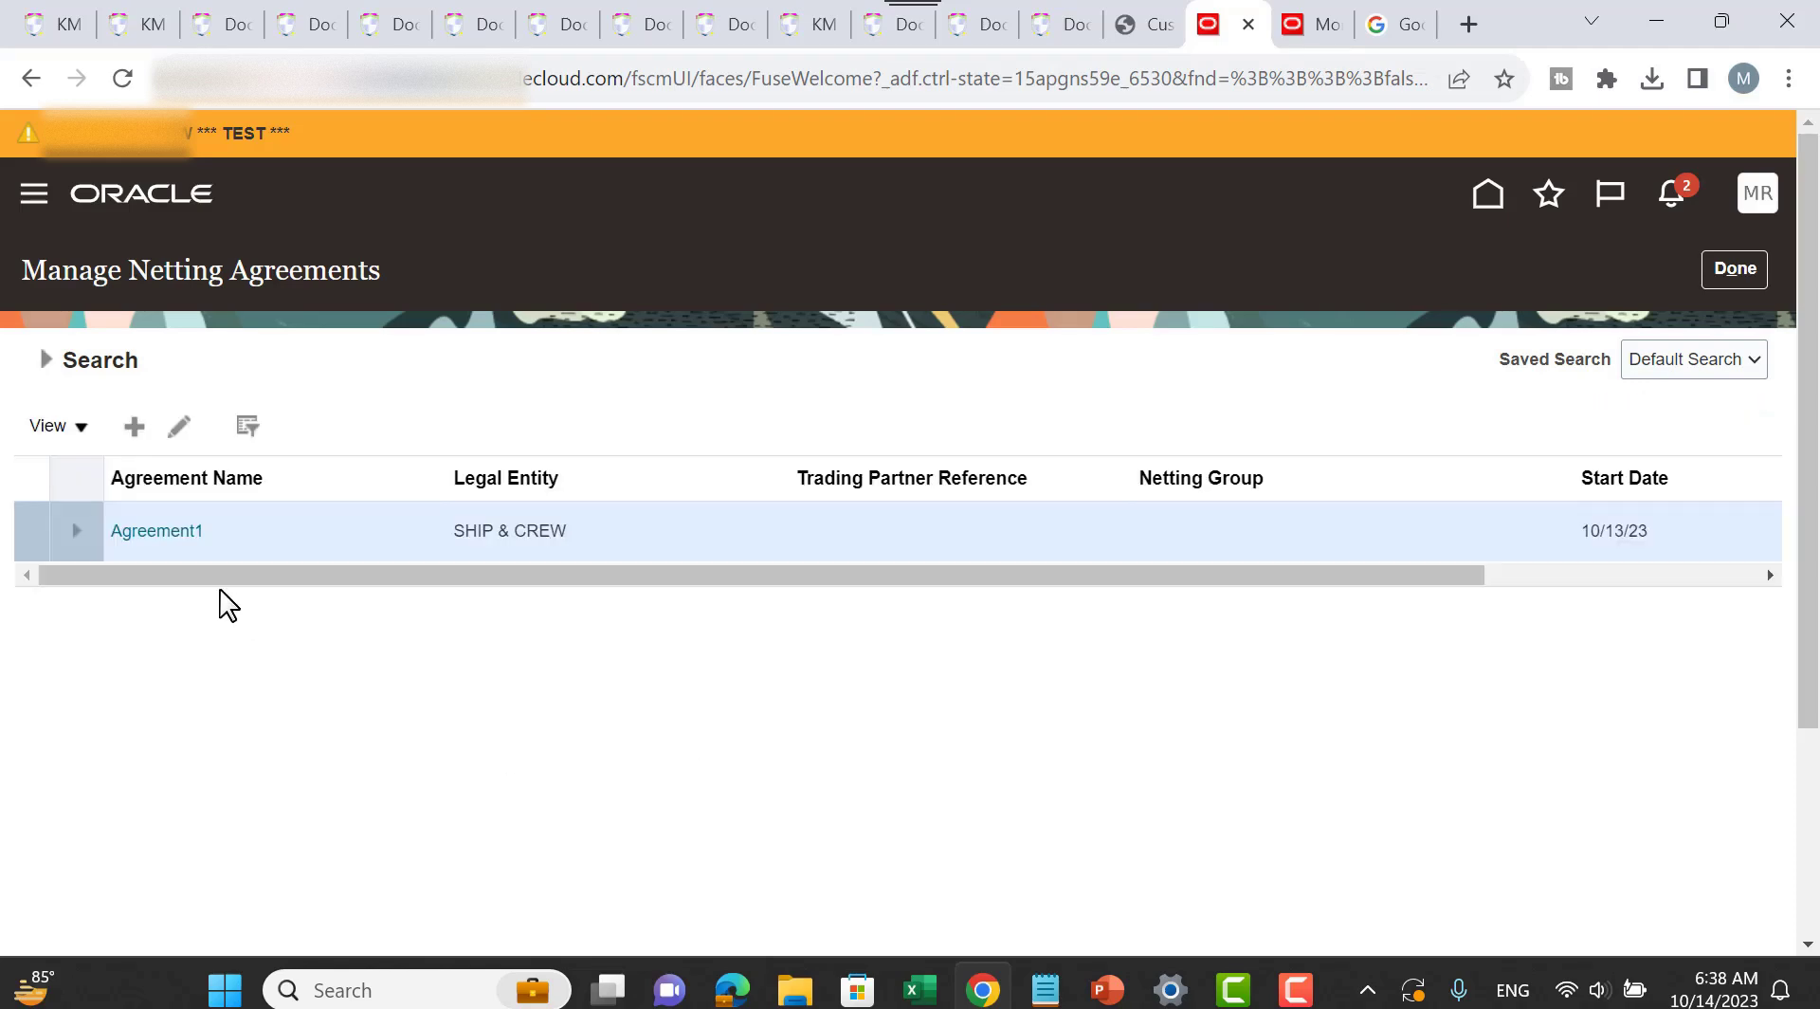
click(180, 535)
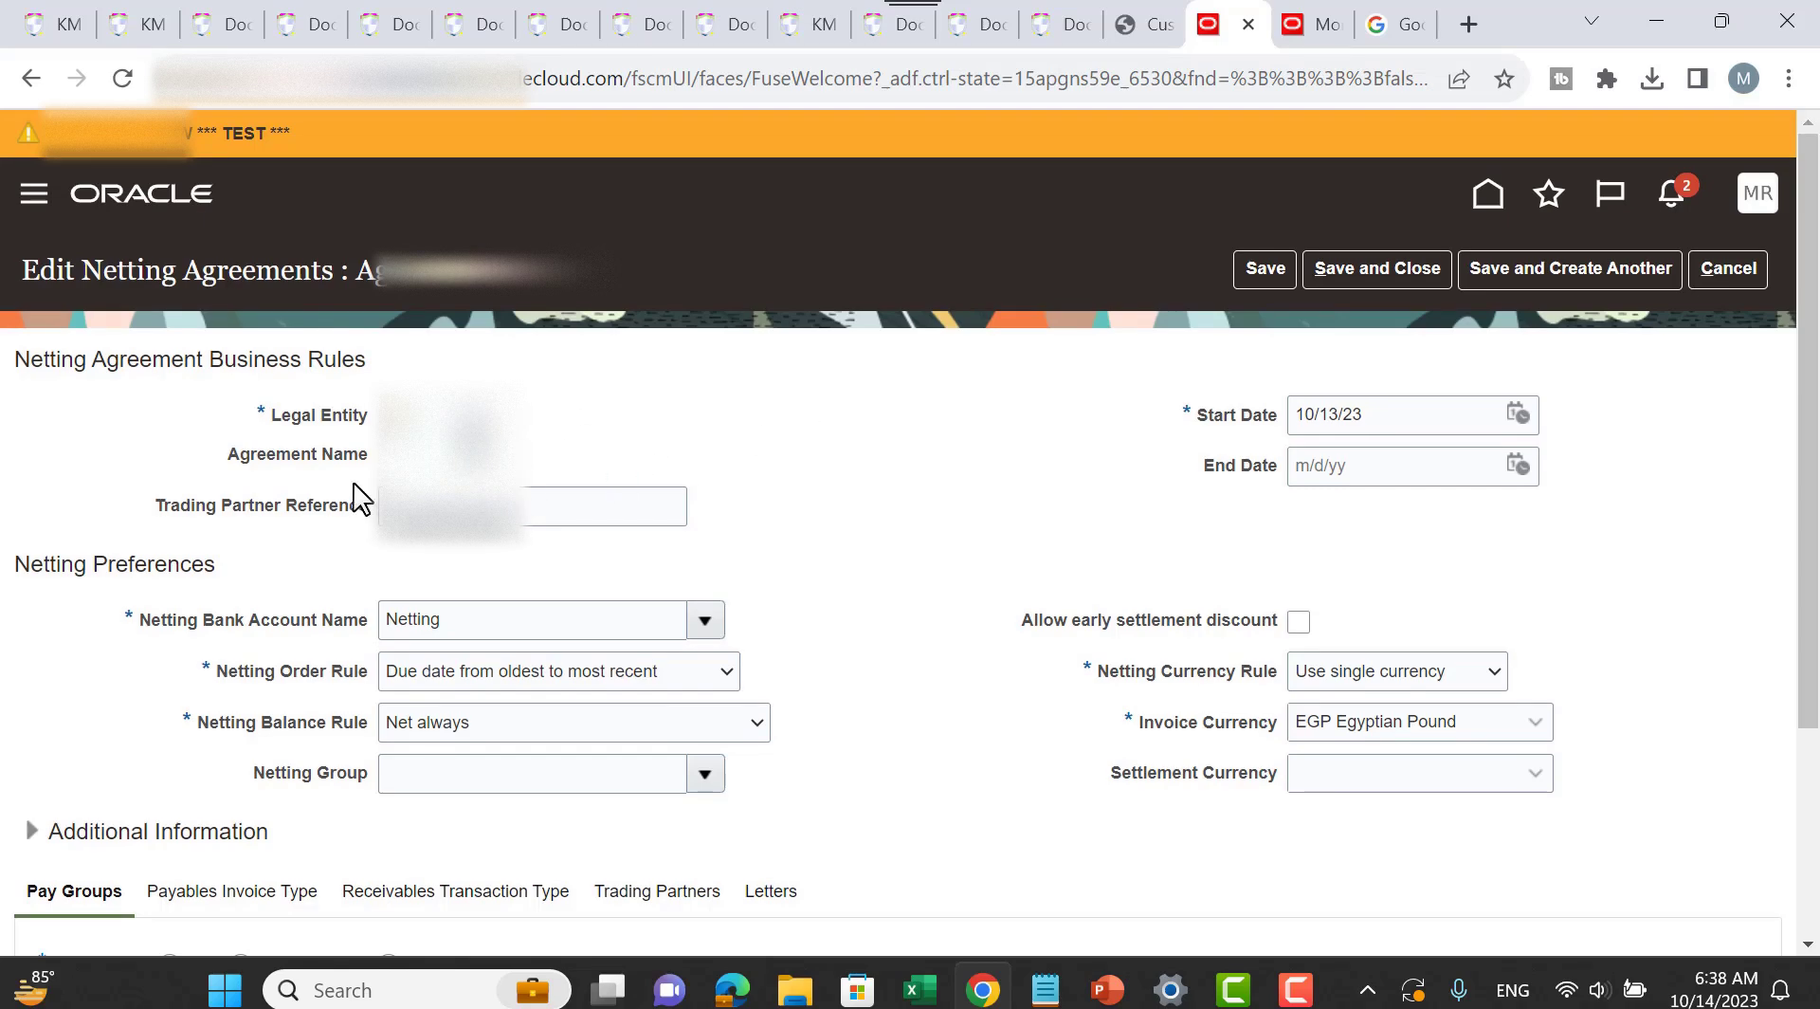
scroll(439, 325, down, 3)
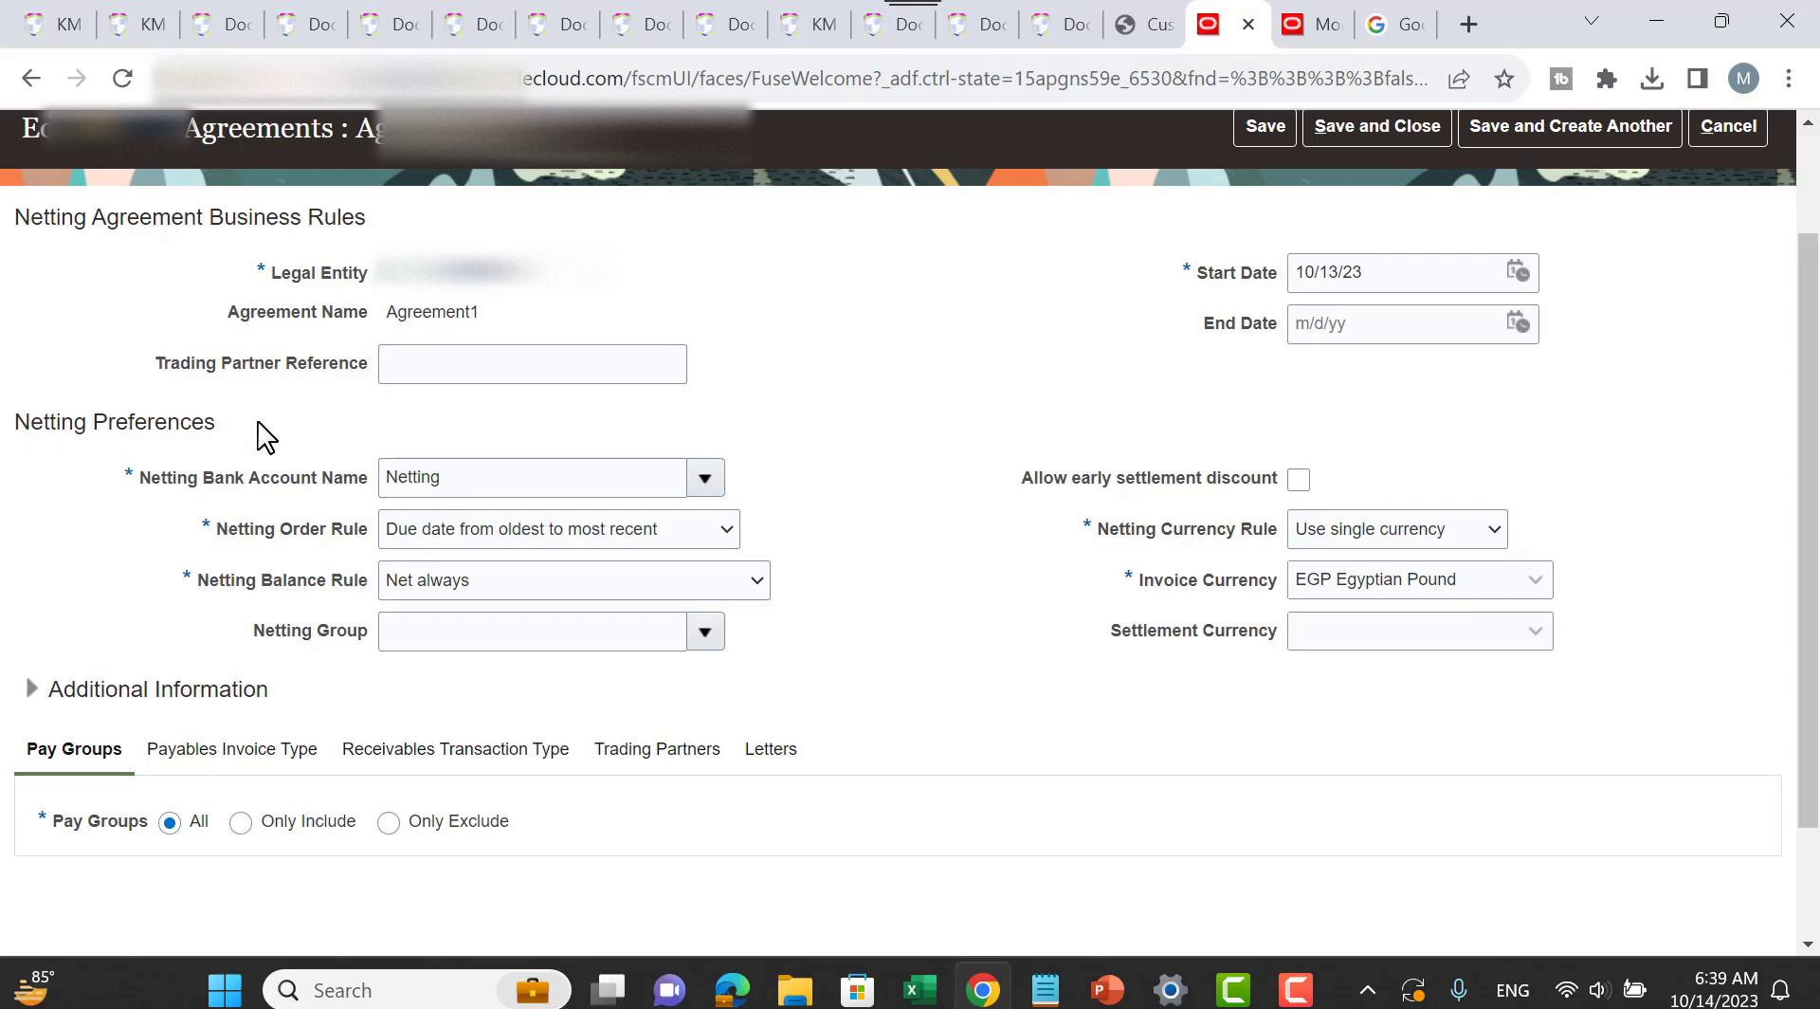
scroll(271, 483, down, 2)
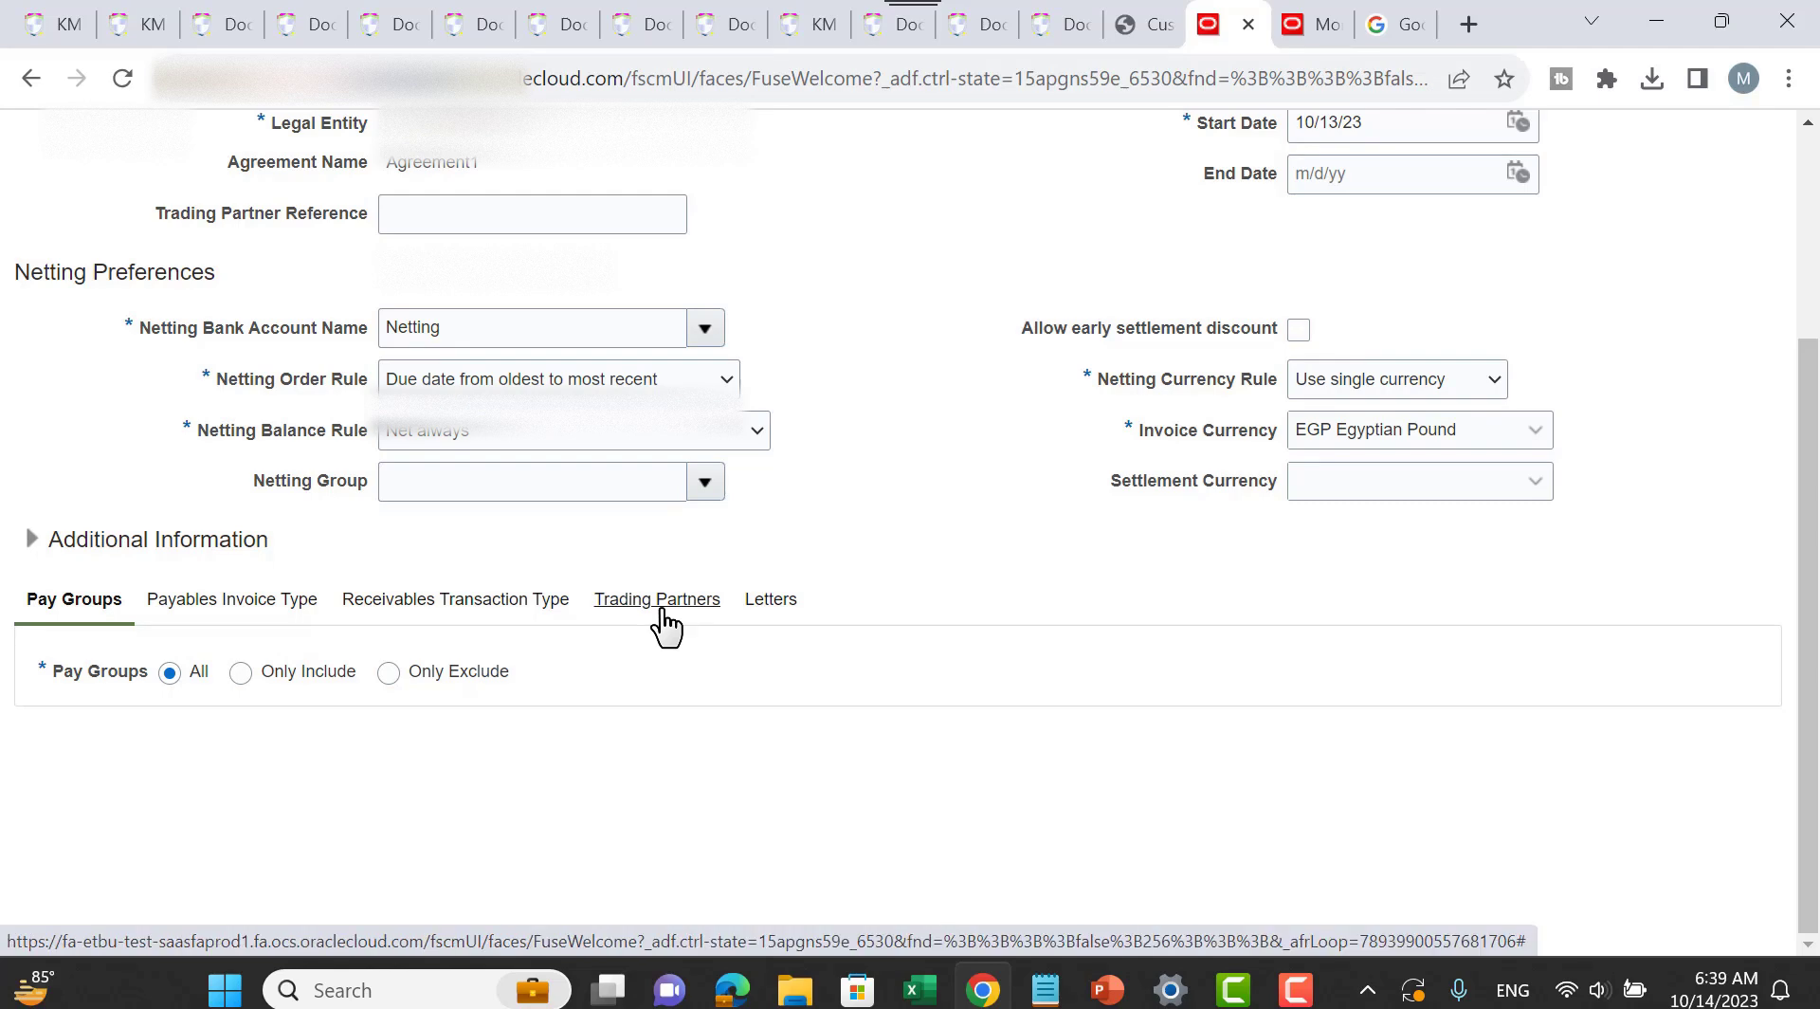
scroll(427, 417, up, 3)
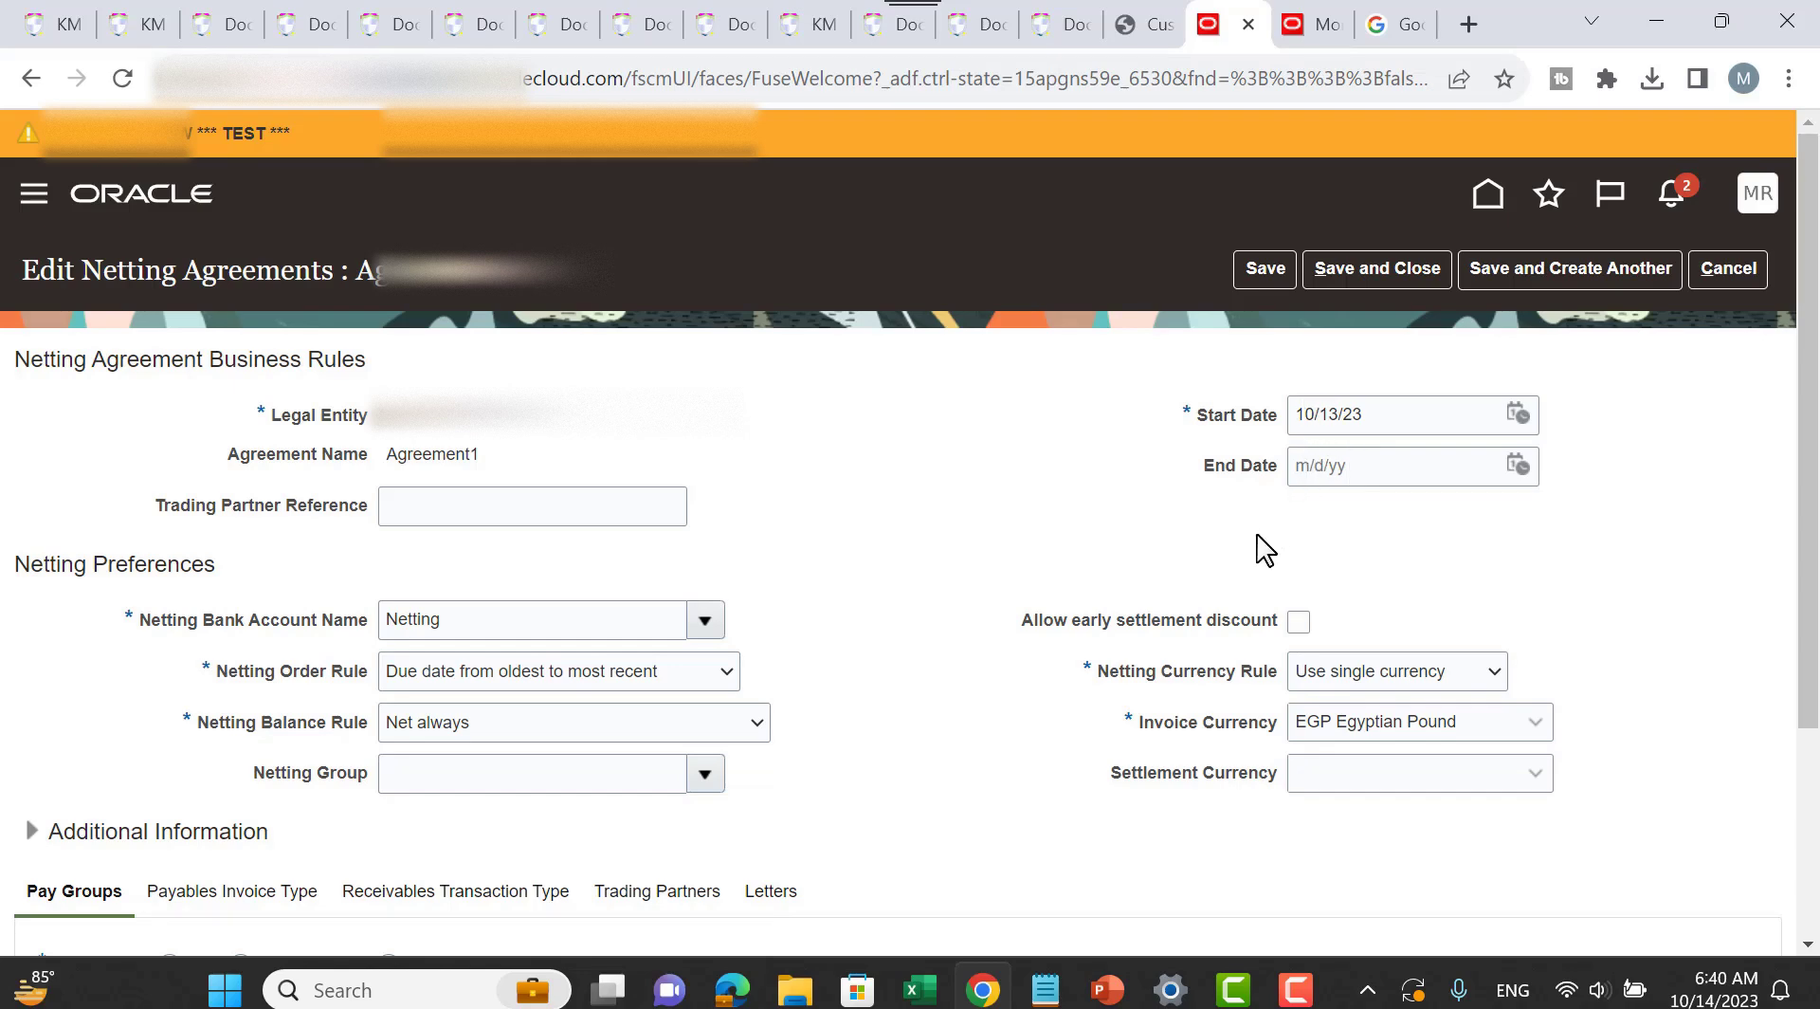
scroll(891, 568, down, 3)
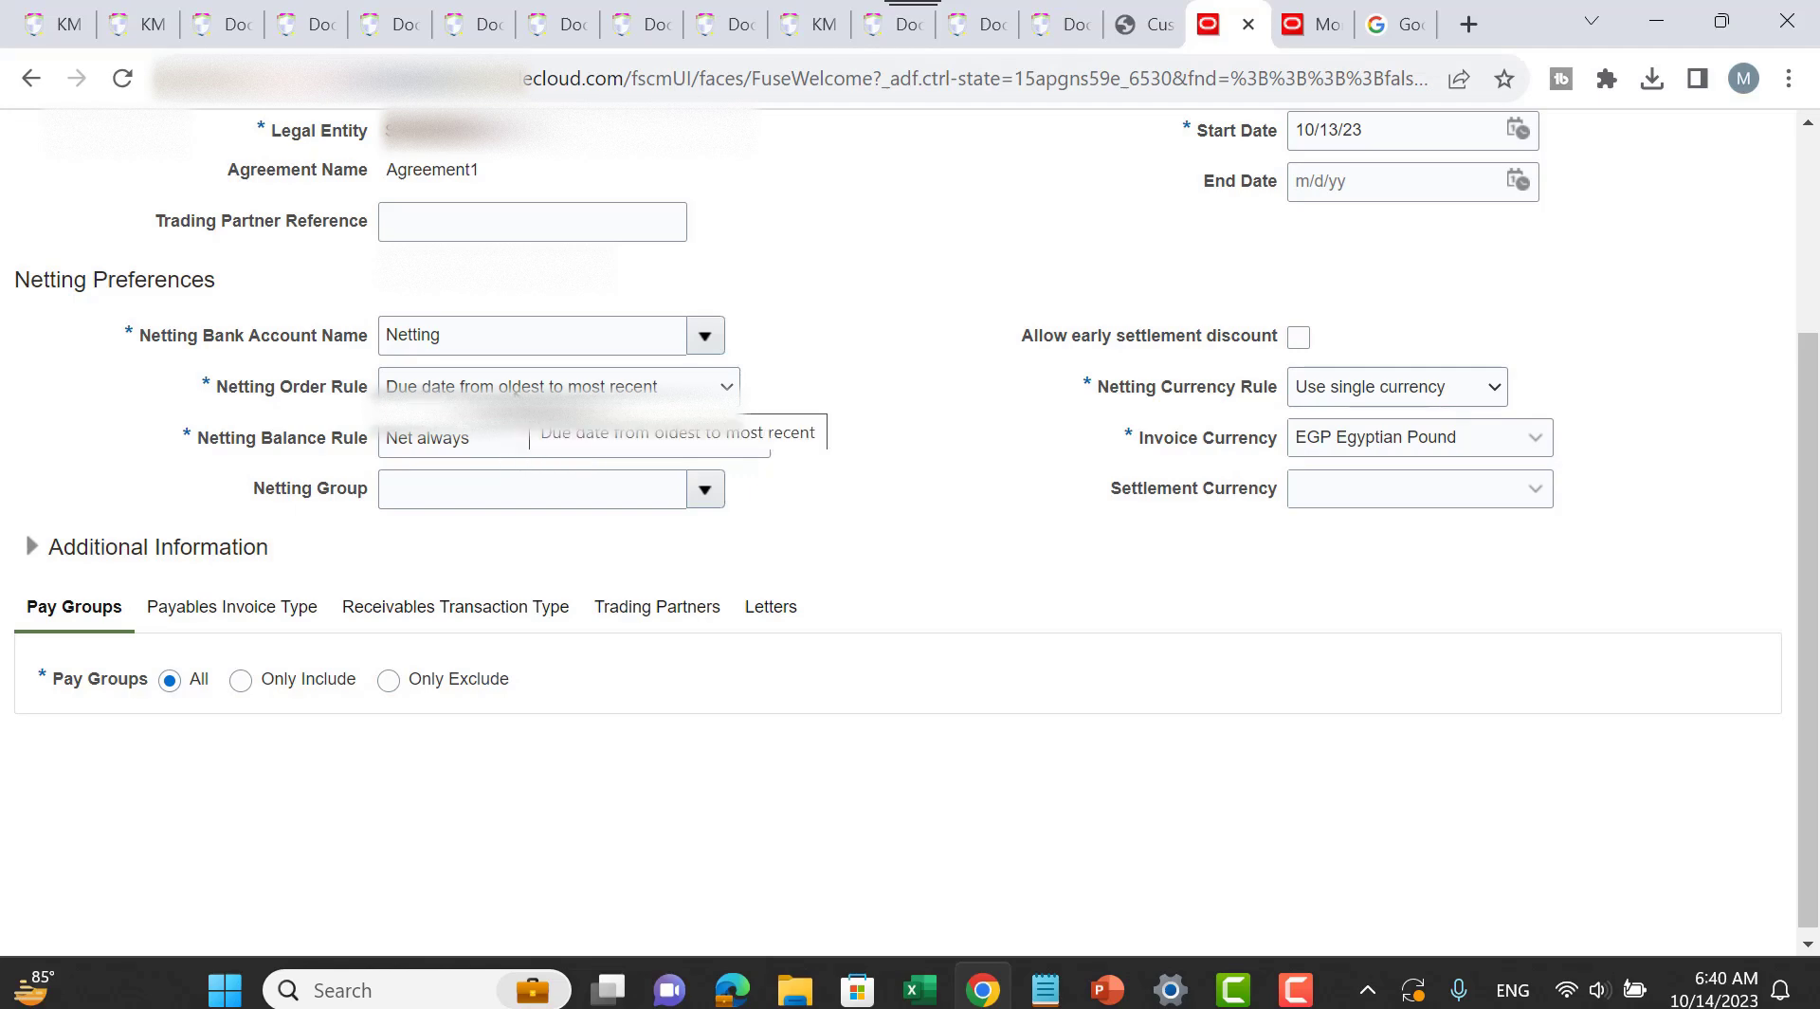
click(531, 389)
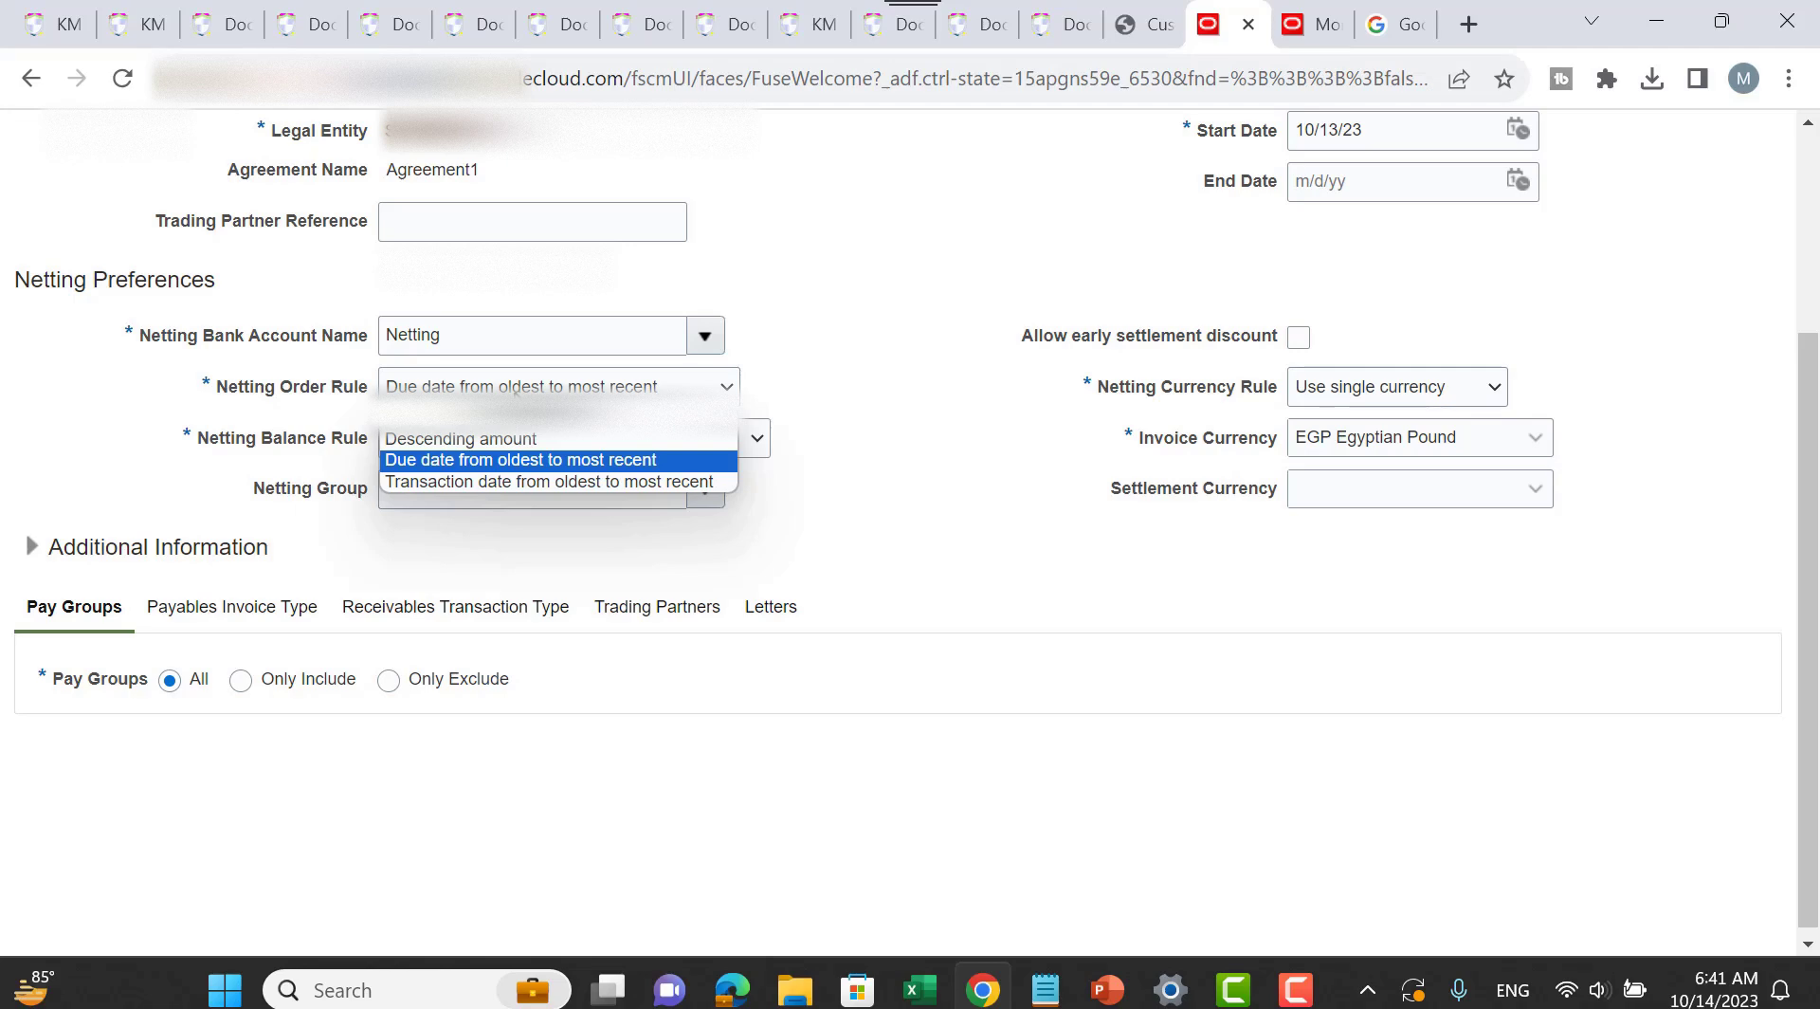
click(39, 404)
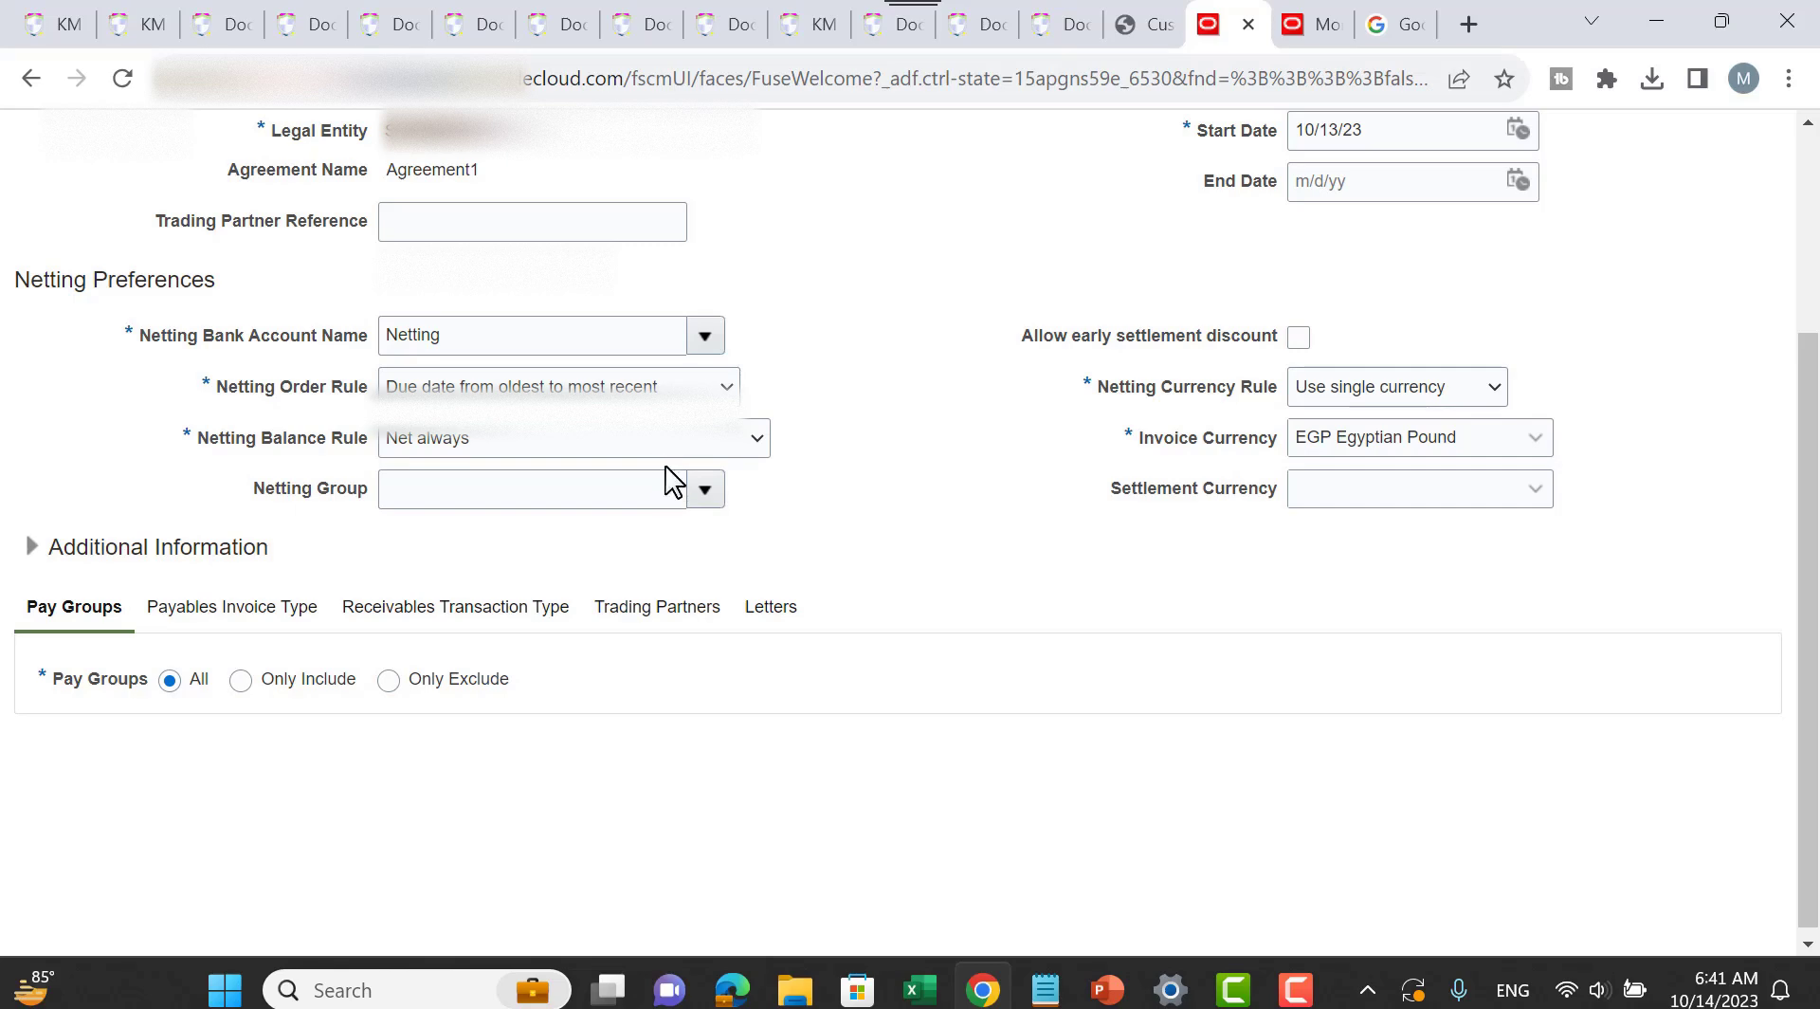
click(486, 387)
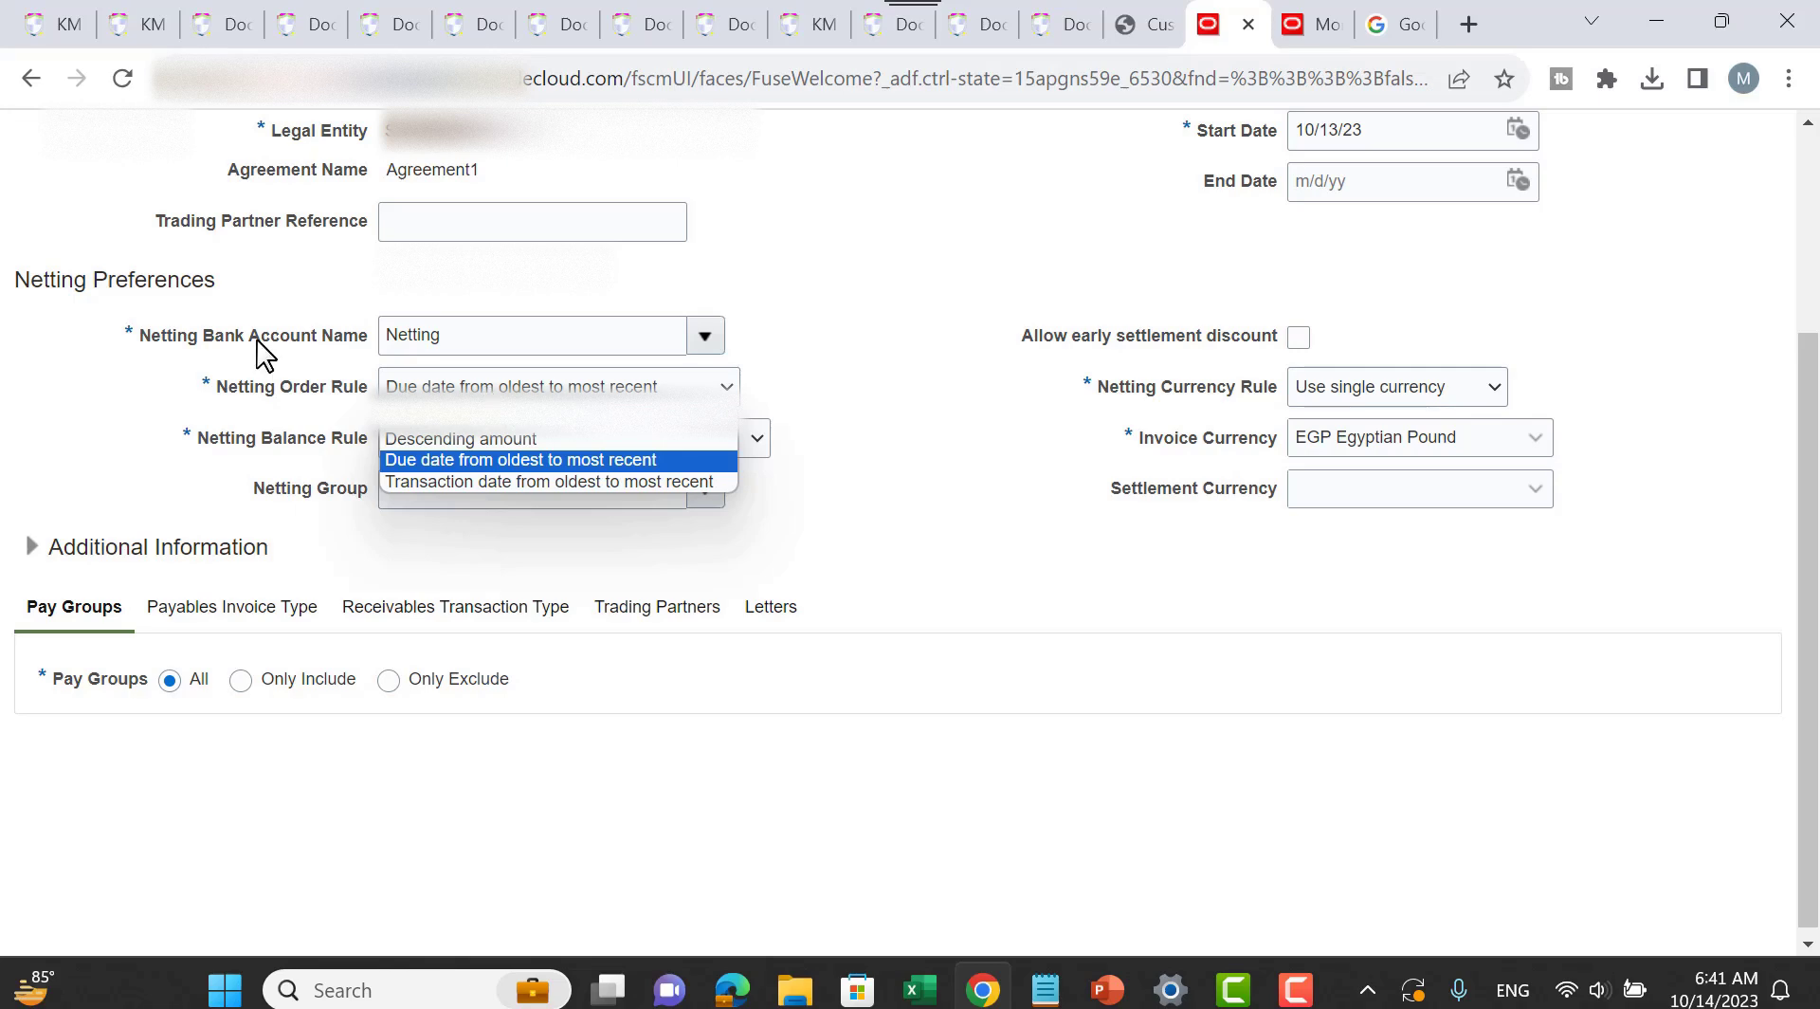
click(781, 468)
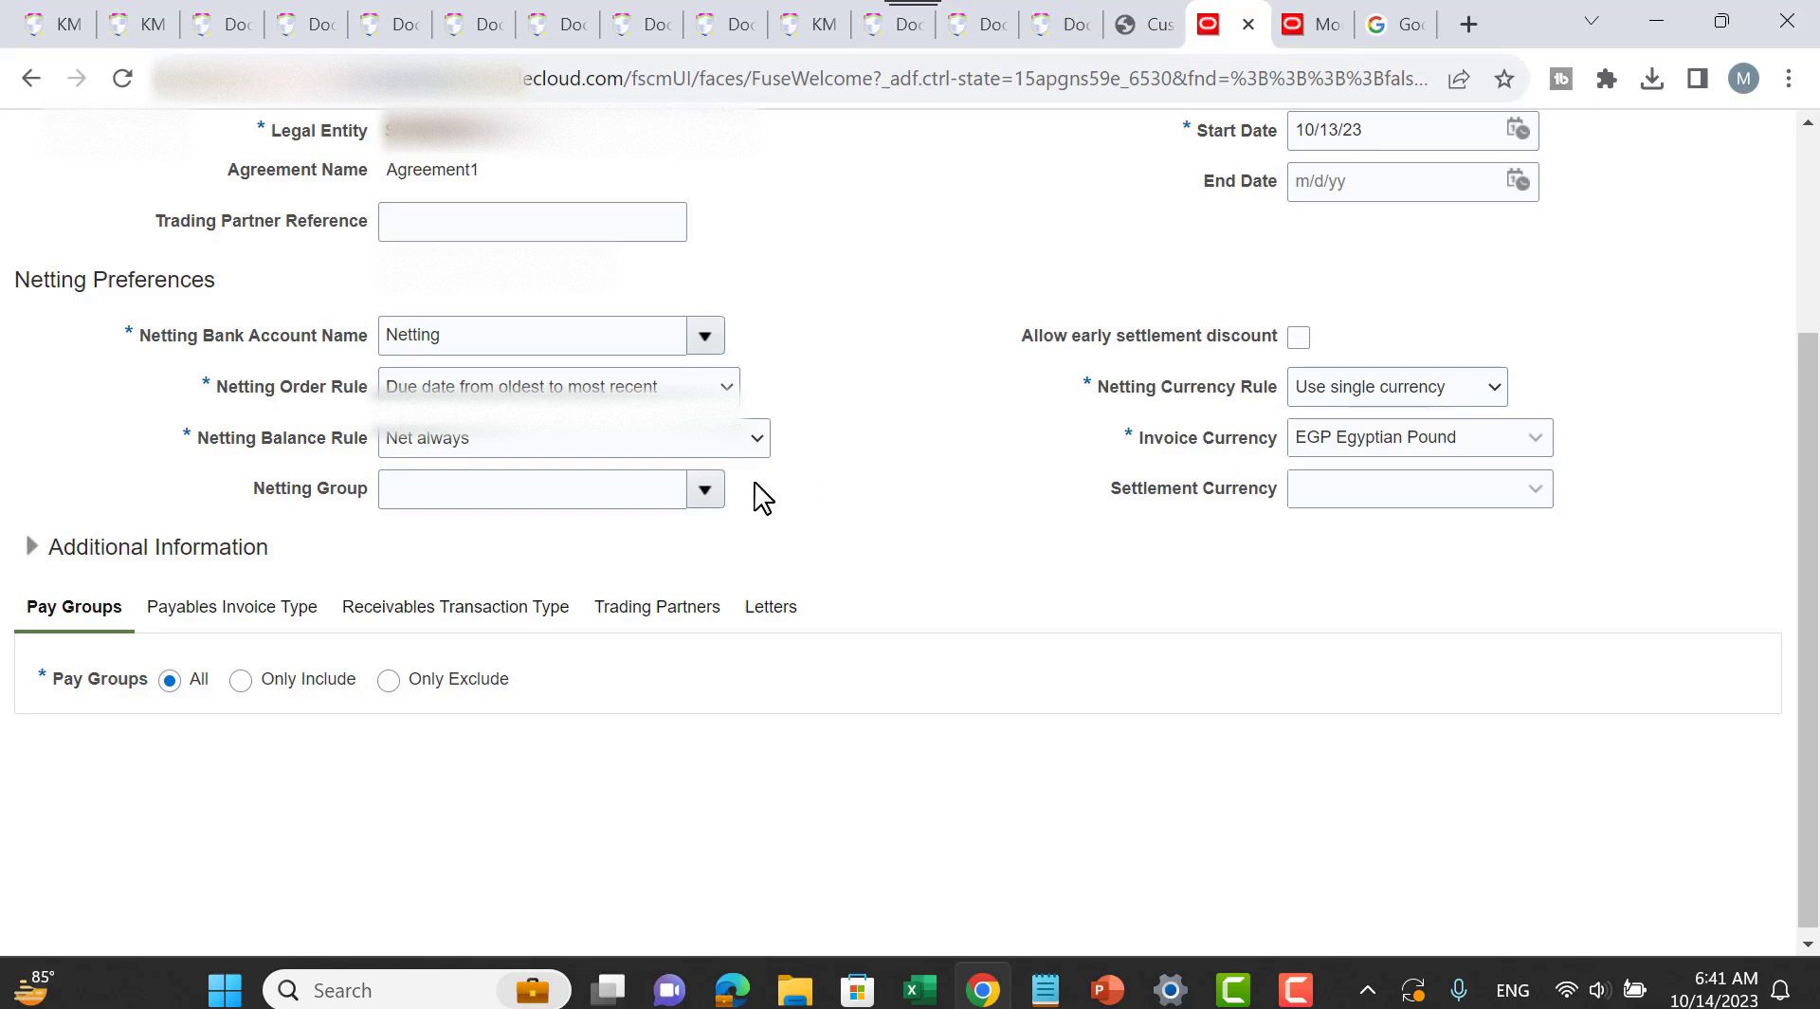
click(698, 442)
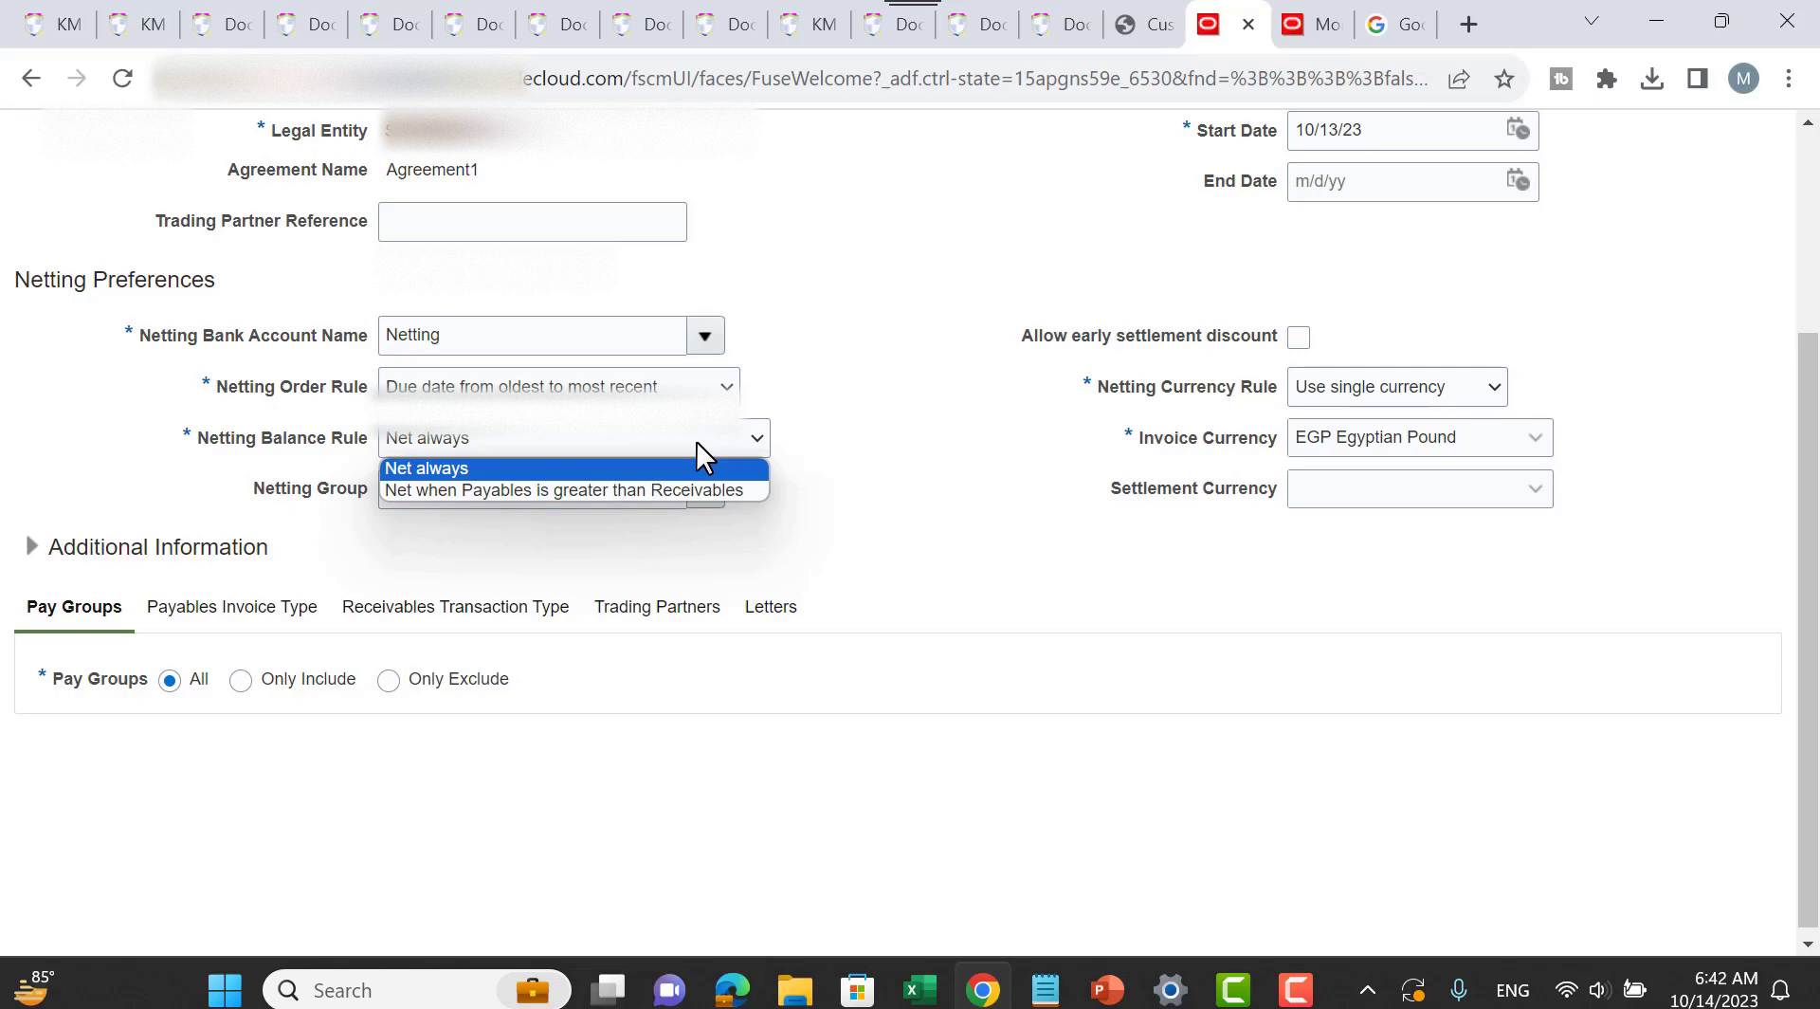
click(875, 394)
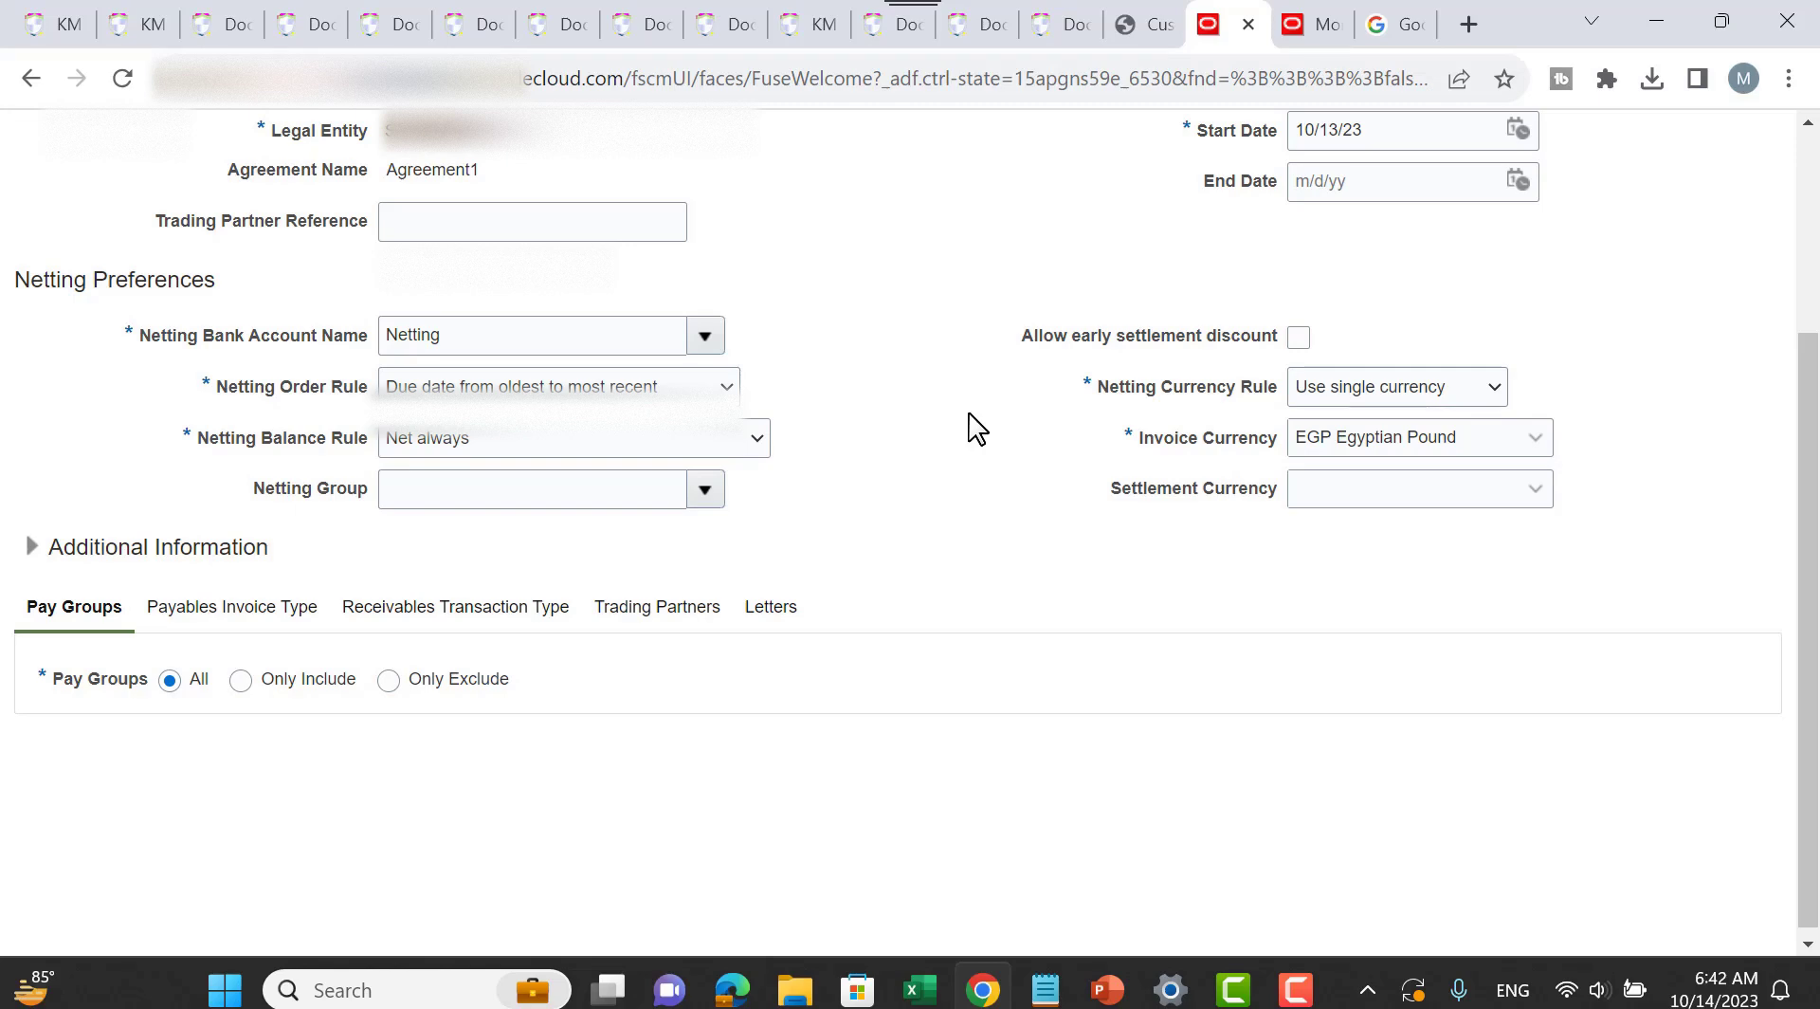
Step: Keep the netting currency rule at Use single currency
click(1436, 399)
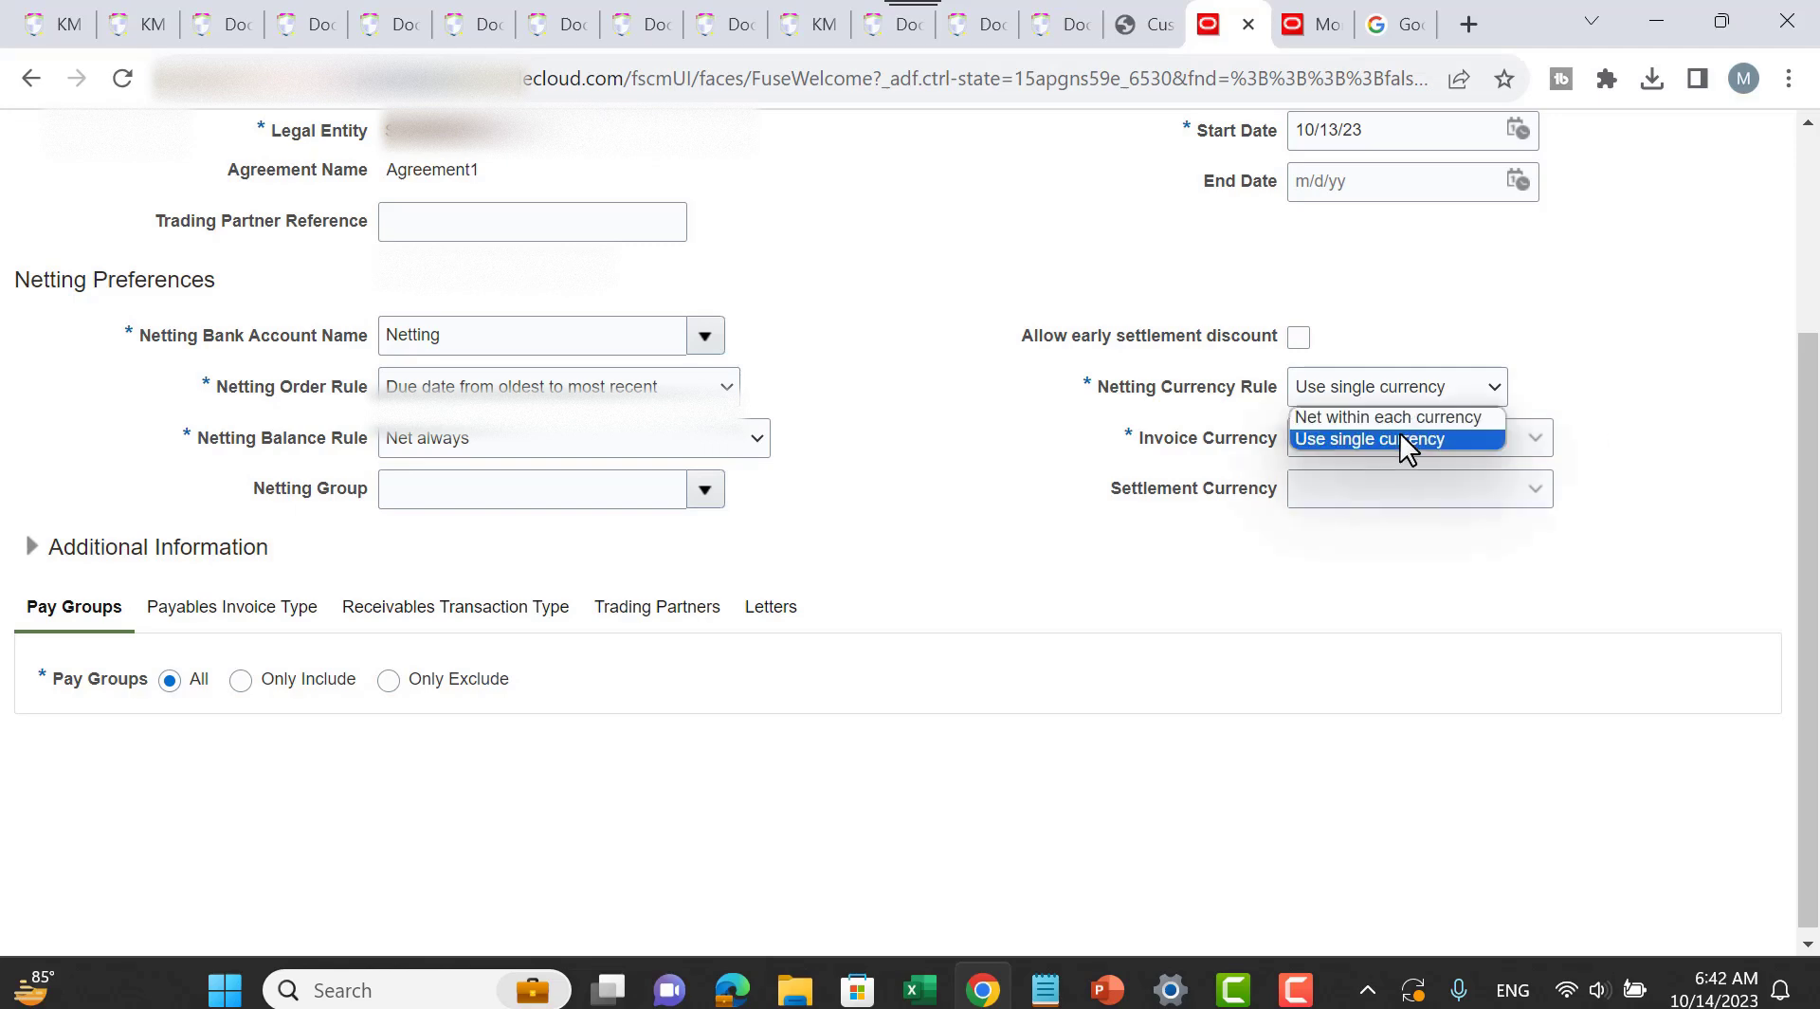
click(1674, 365)
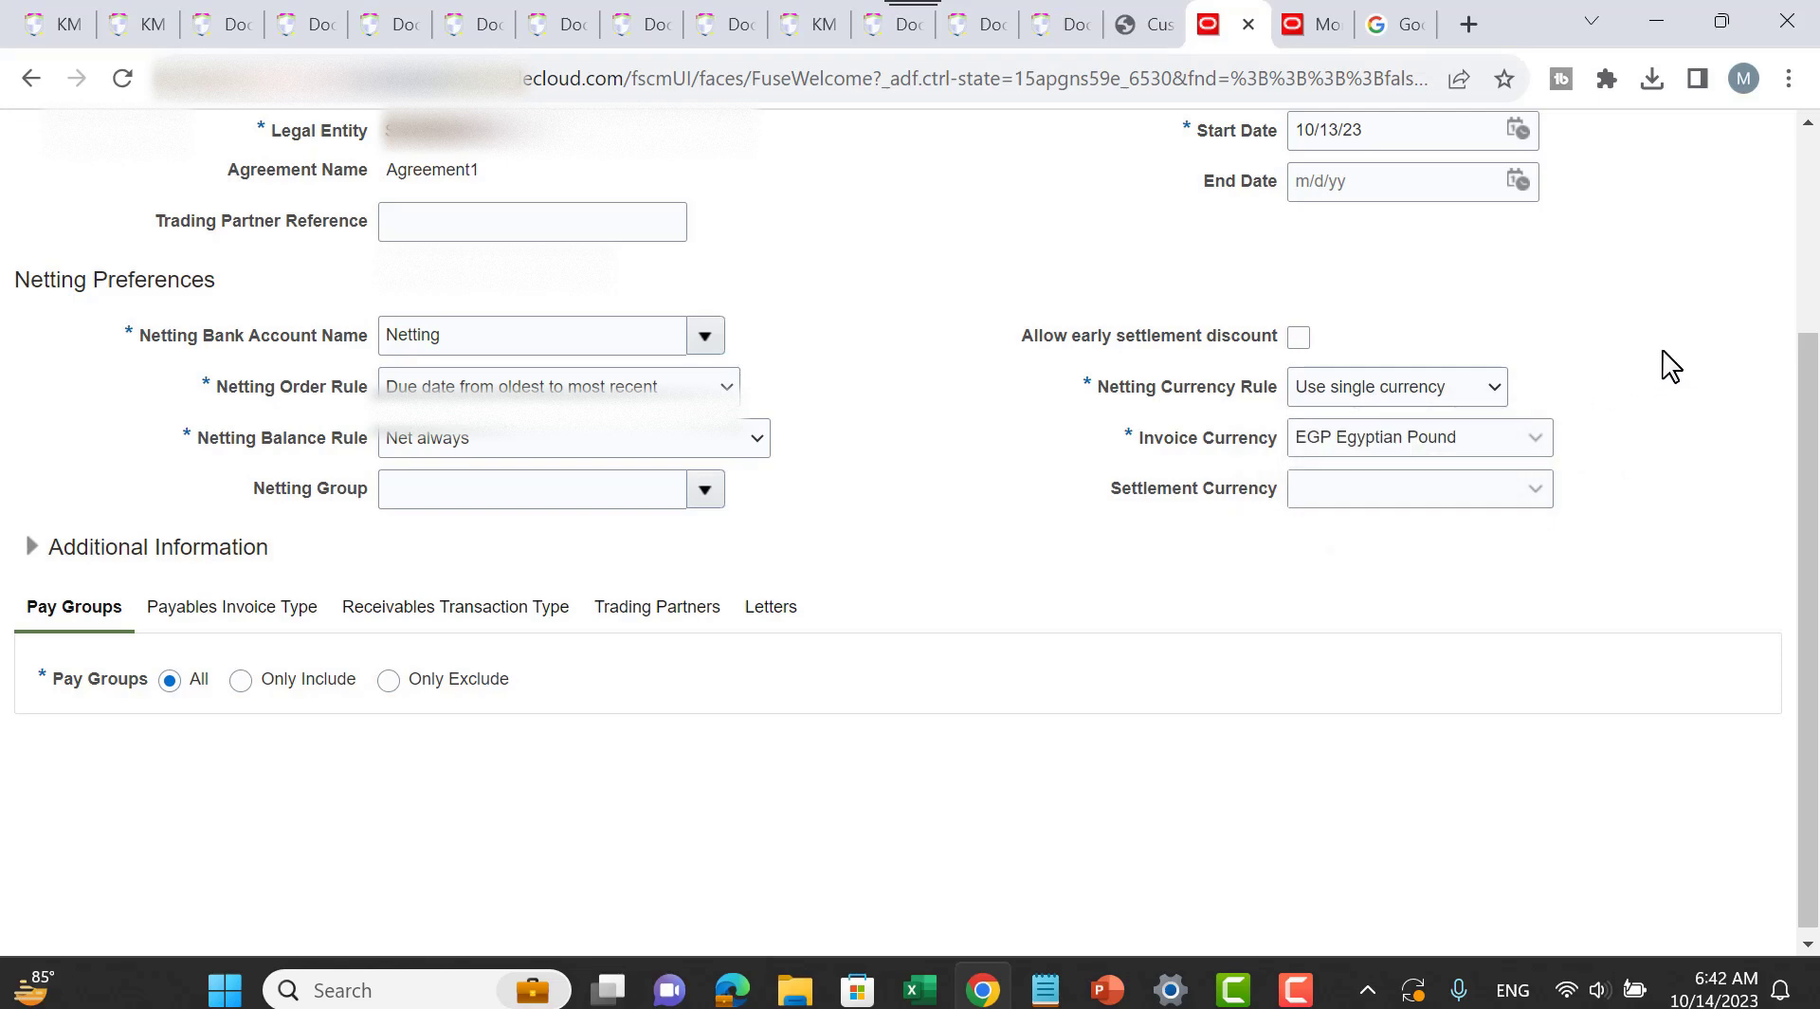
click(1418, 394)
click(1418, 396)
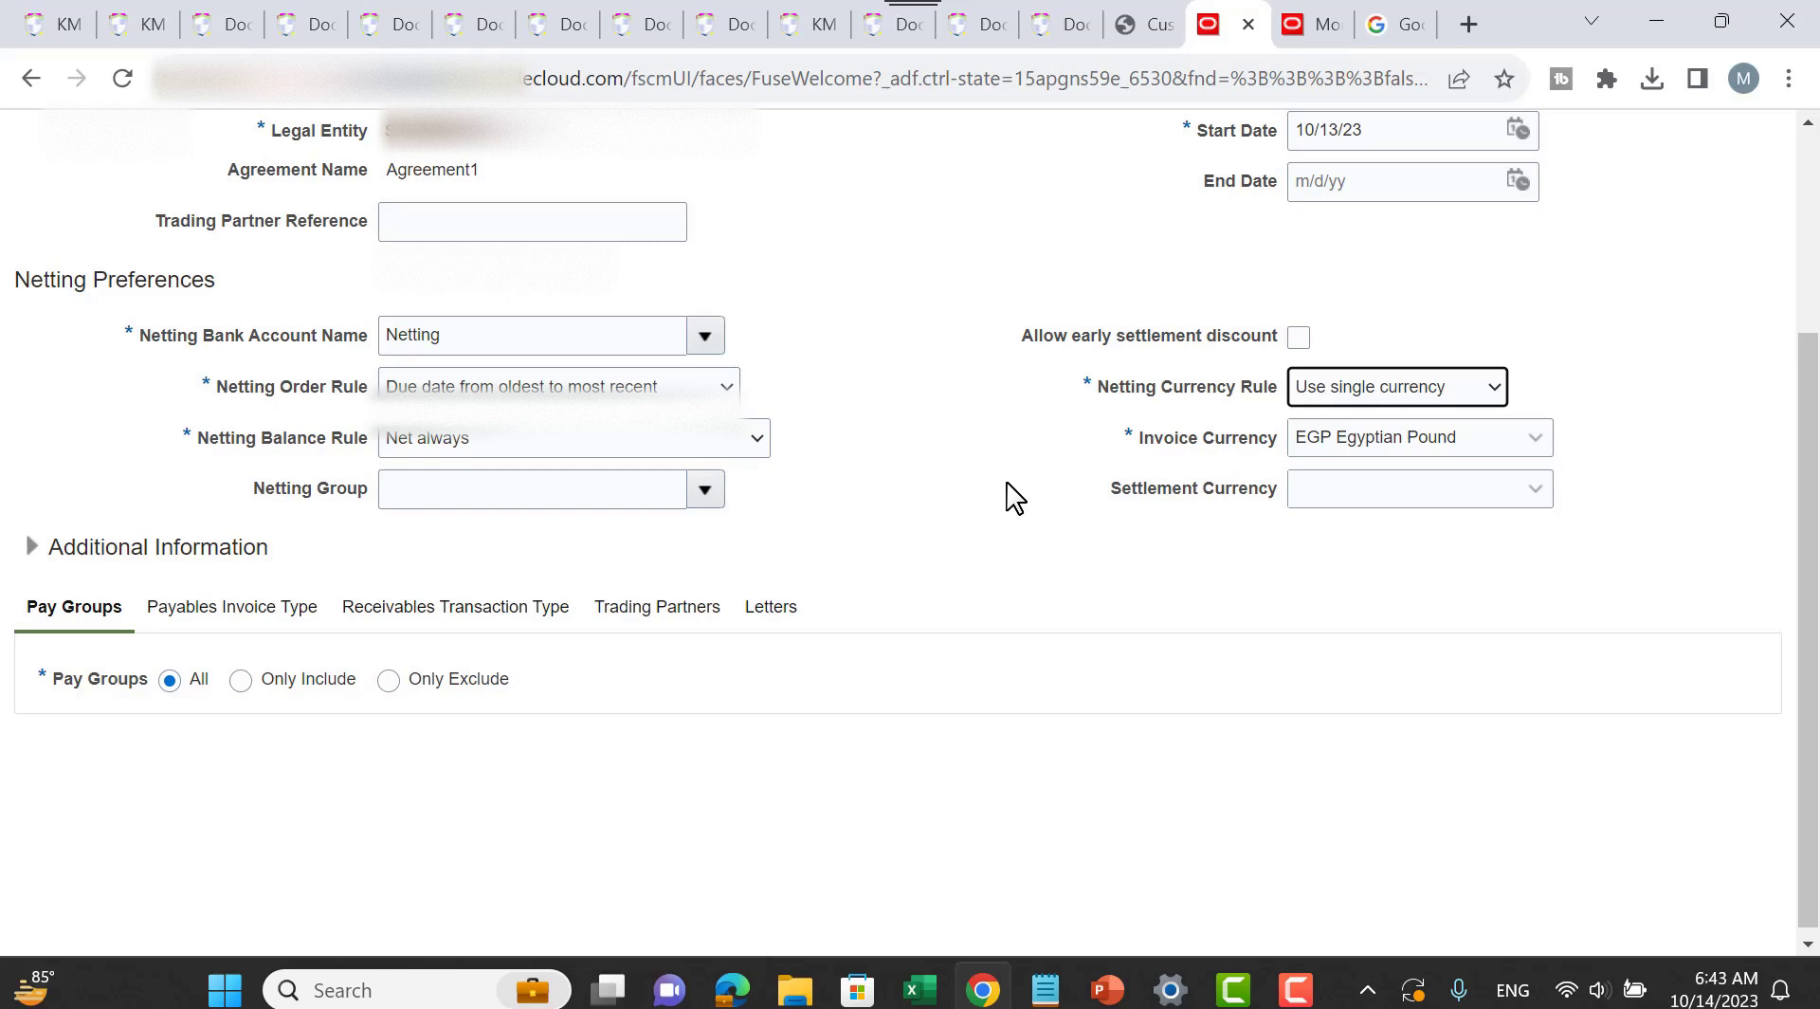
scroll(815, 491, down, 1)
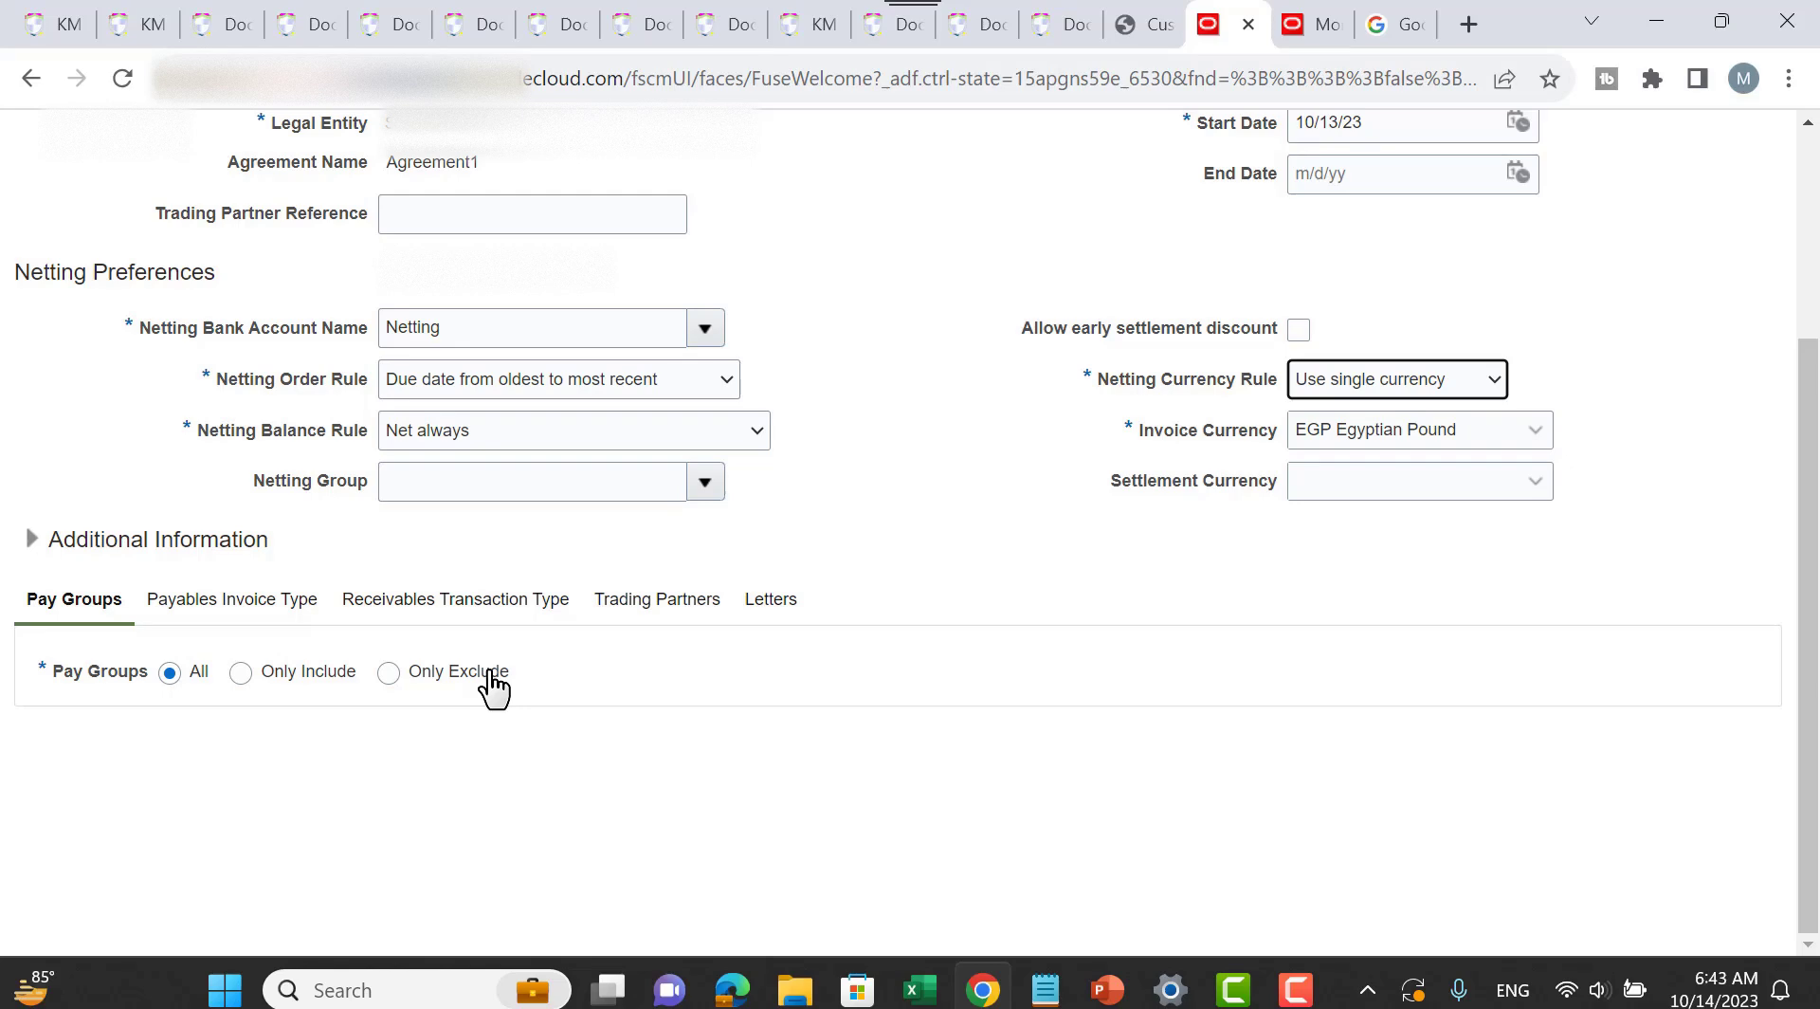
Step: Leave Standard as the agreement's only payables invoice type, removing the added blank row
click(239, 618)
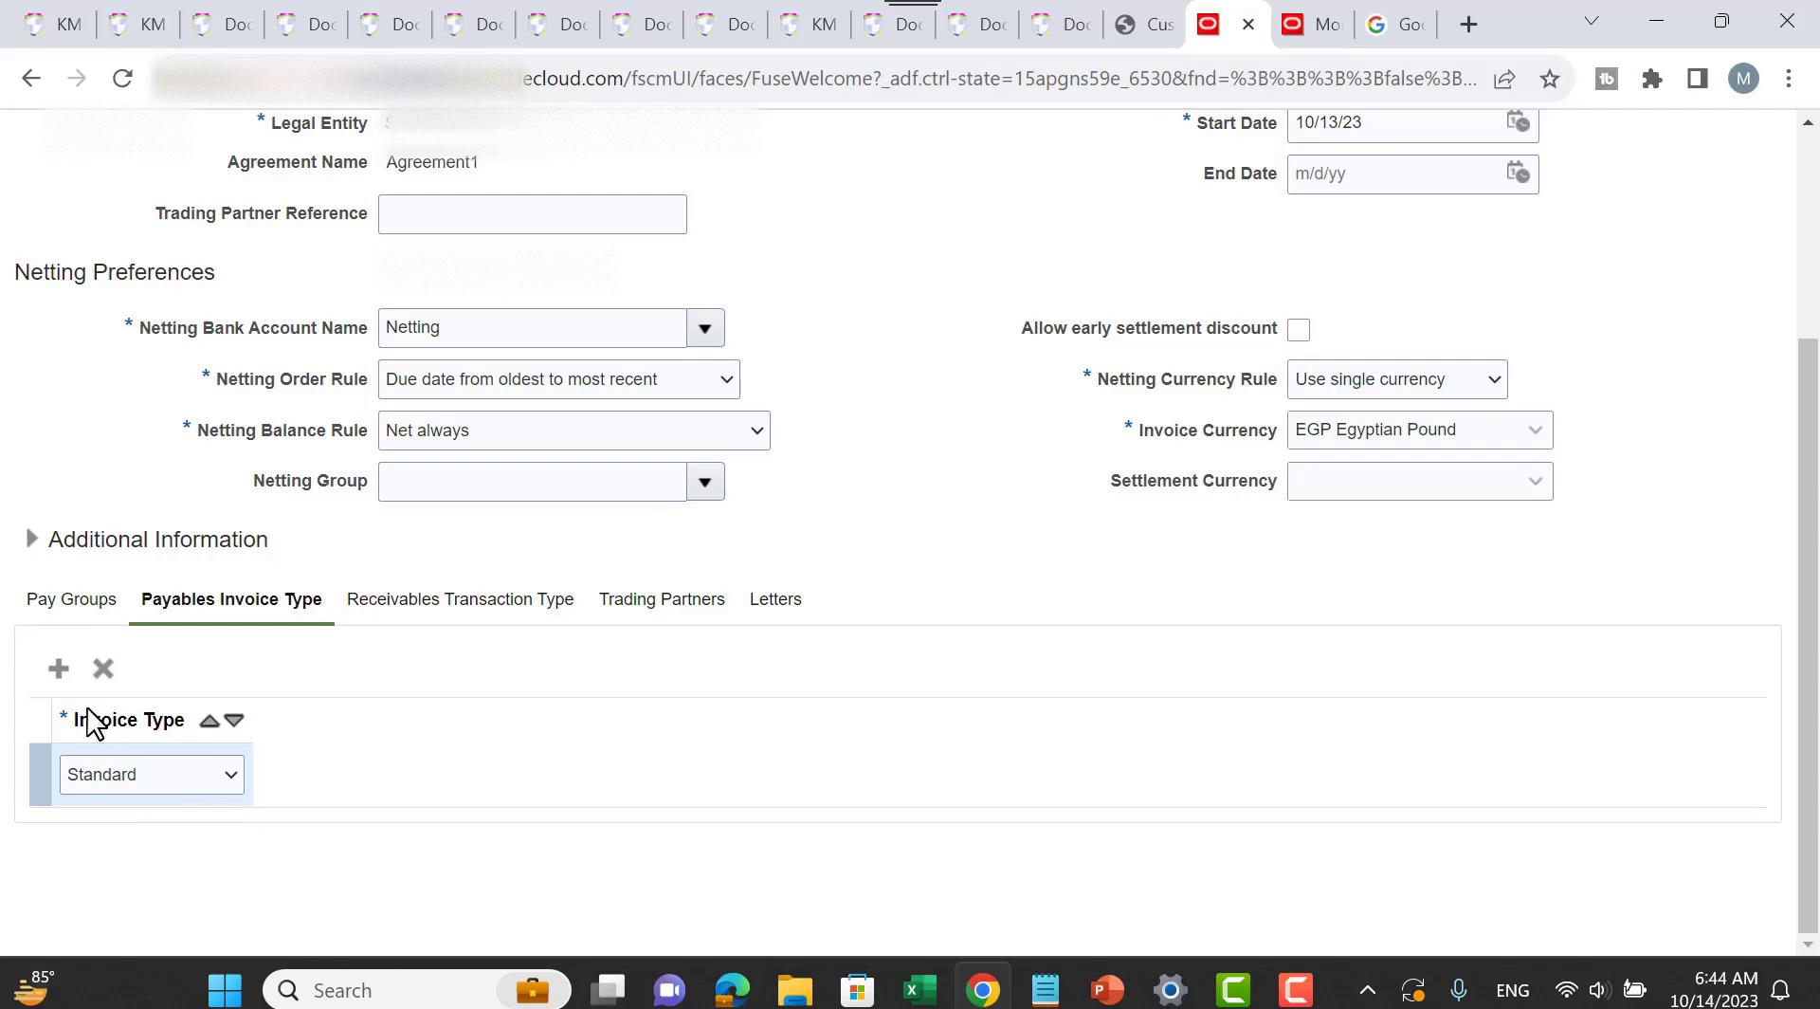
click(59, 669)
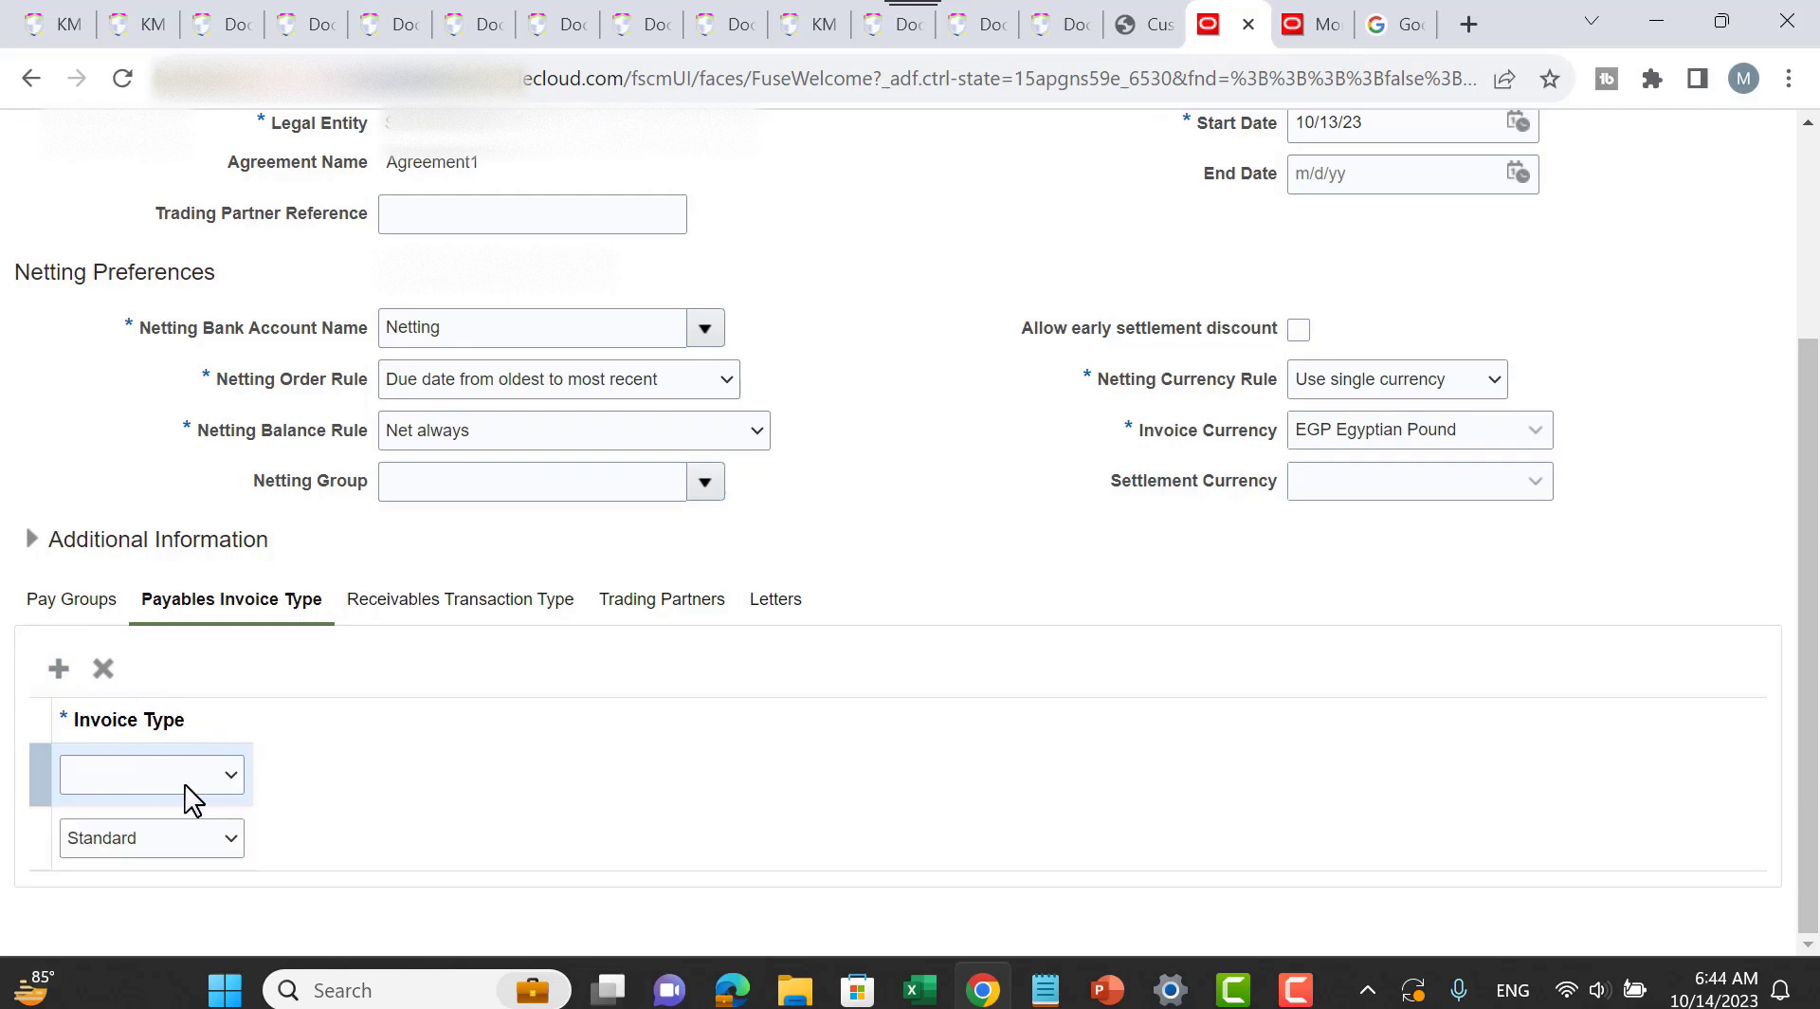
click(184, 779)
click(357, 817)
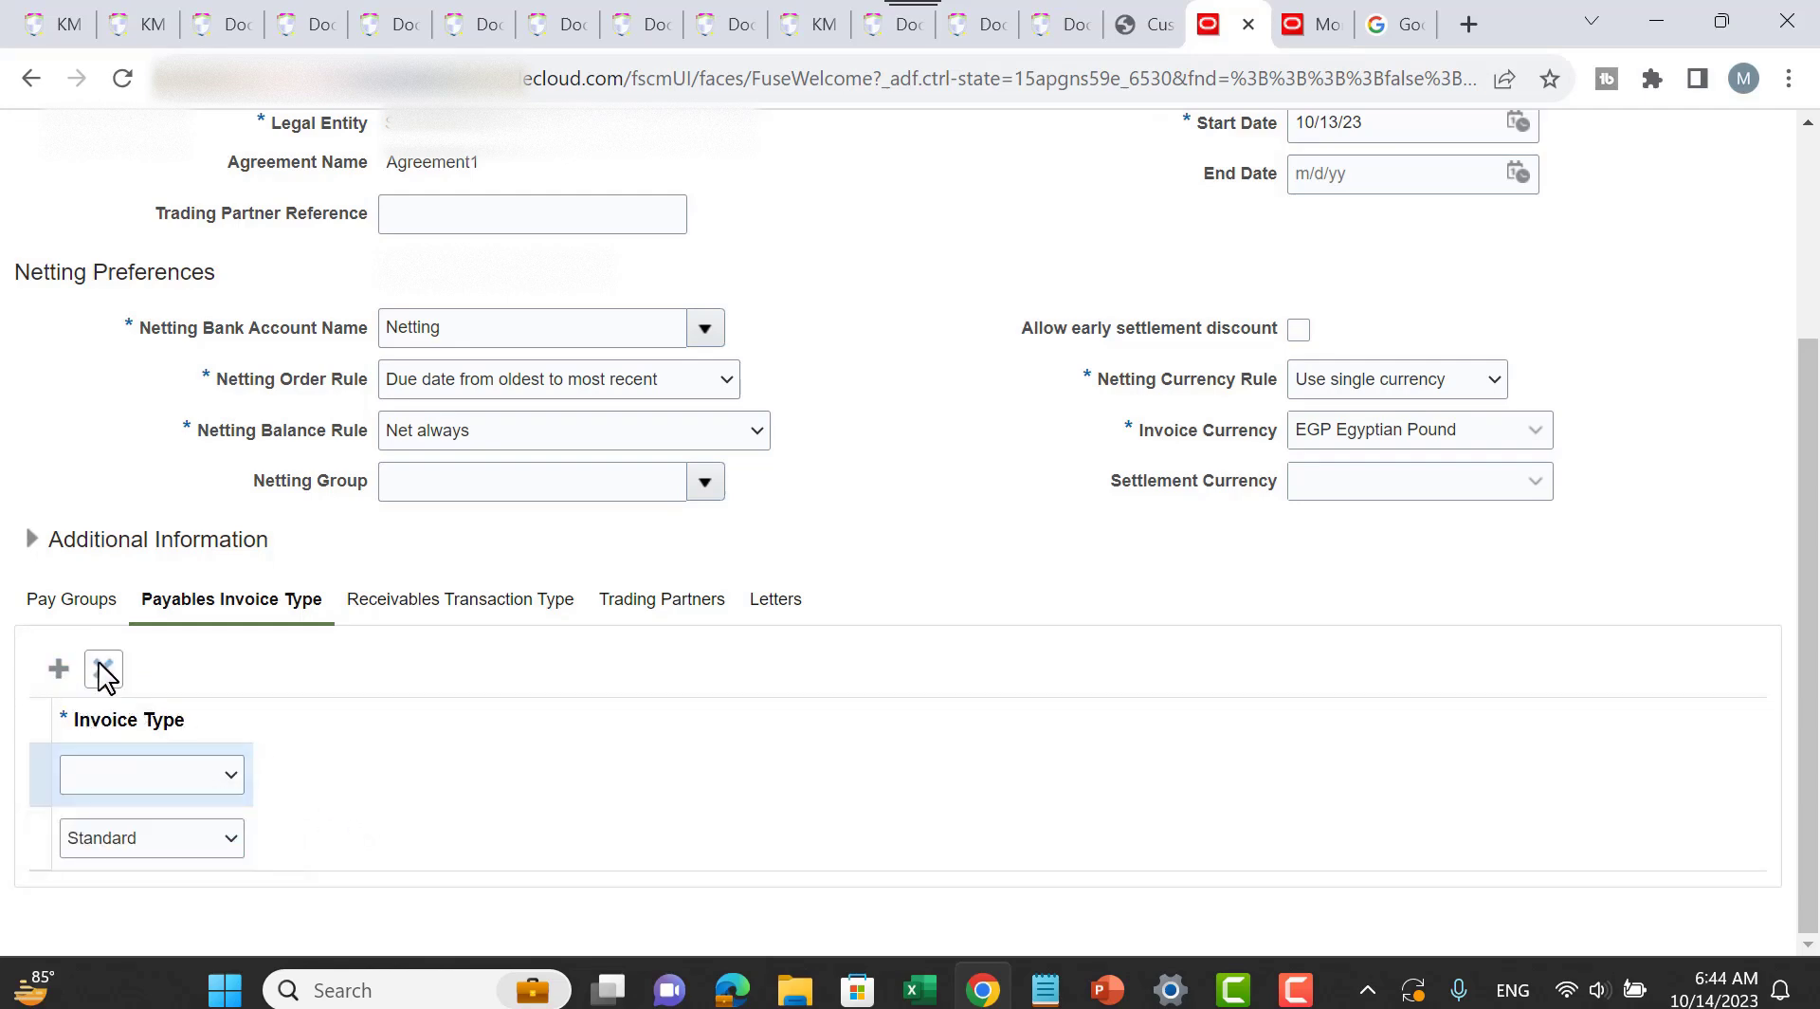
click(170, 770)
click(391, 759)
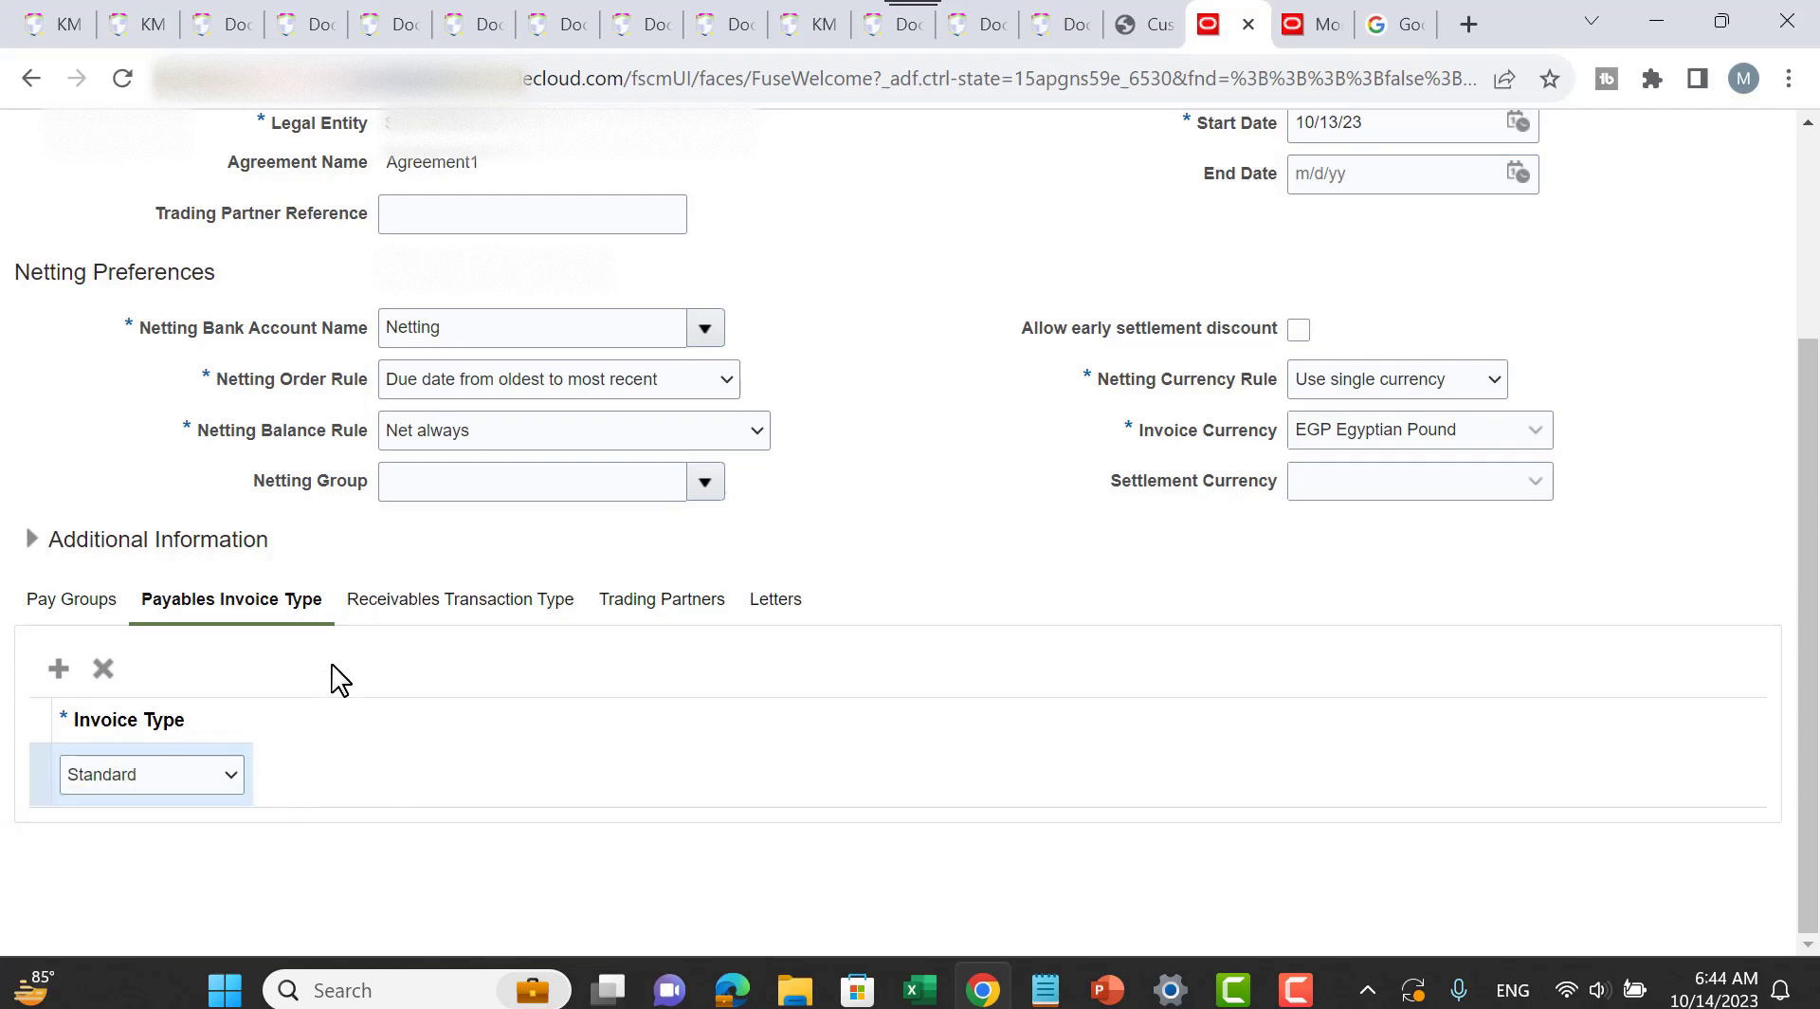
click(428, 621)
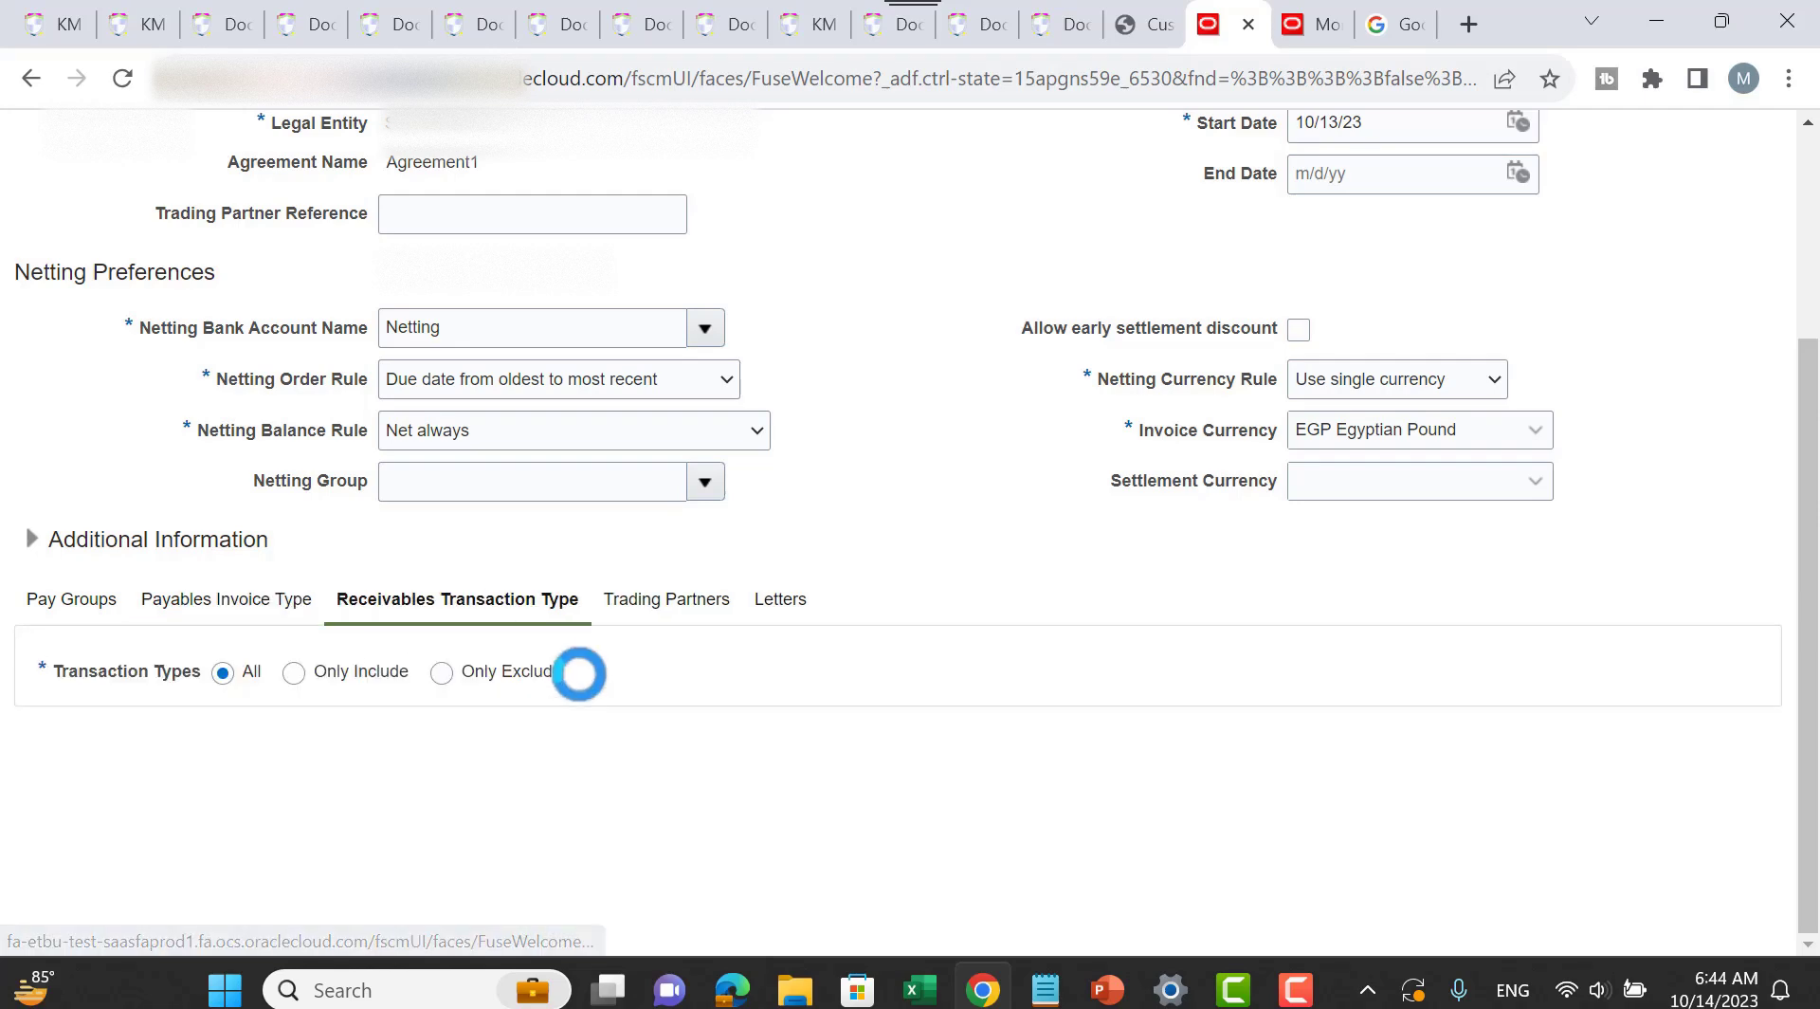
Step: Set receivables Transaction Types to All instead of a specific or excluded list
click(294, 672)
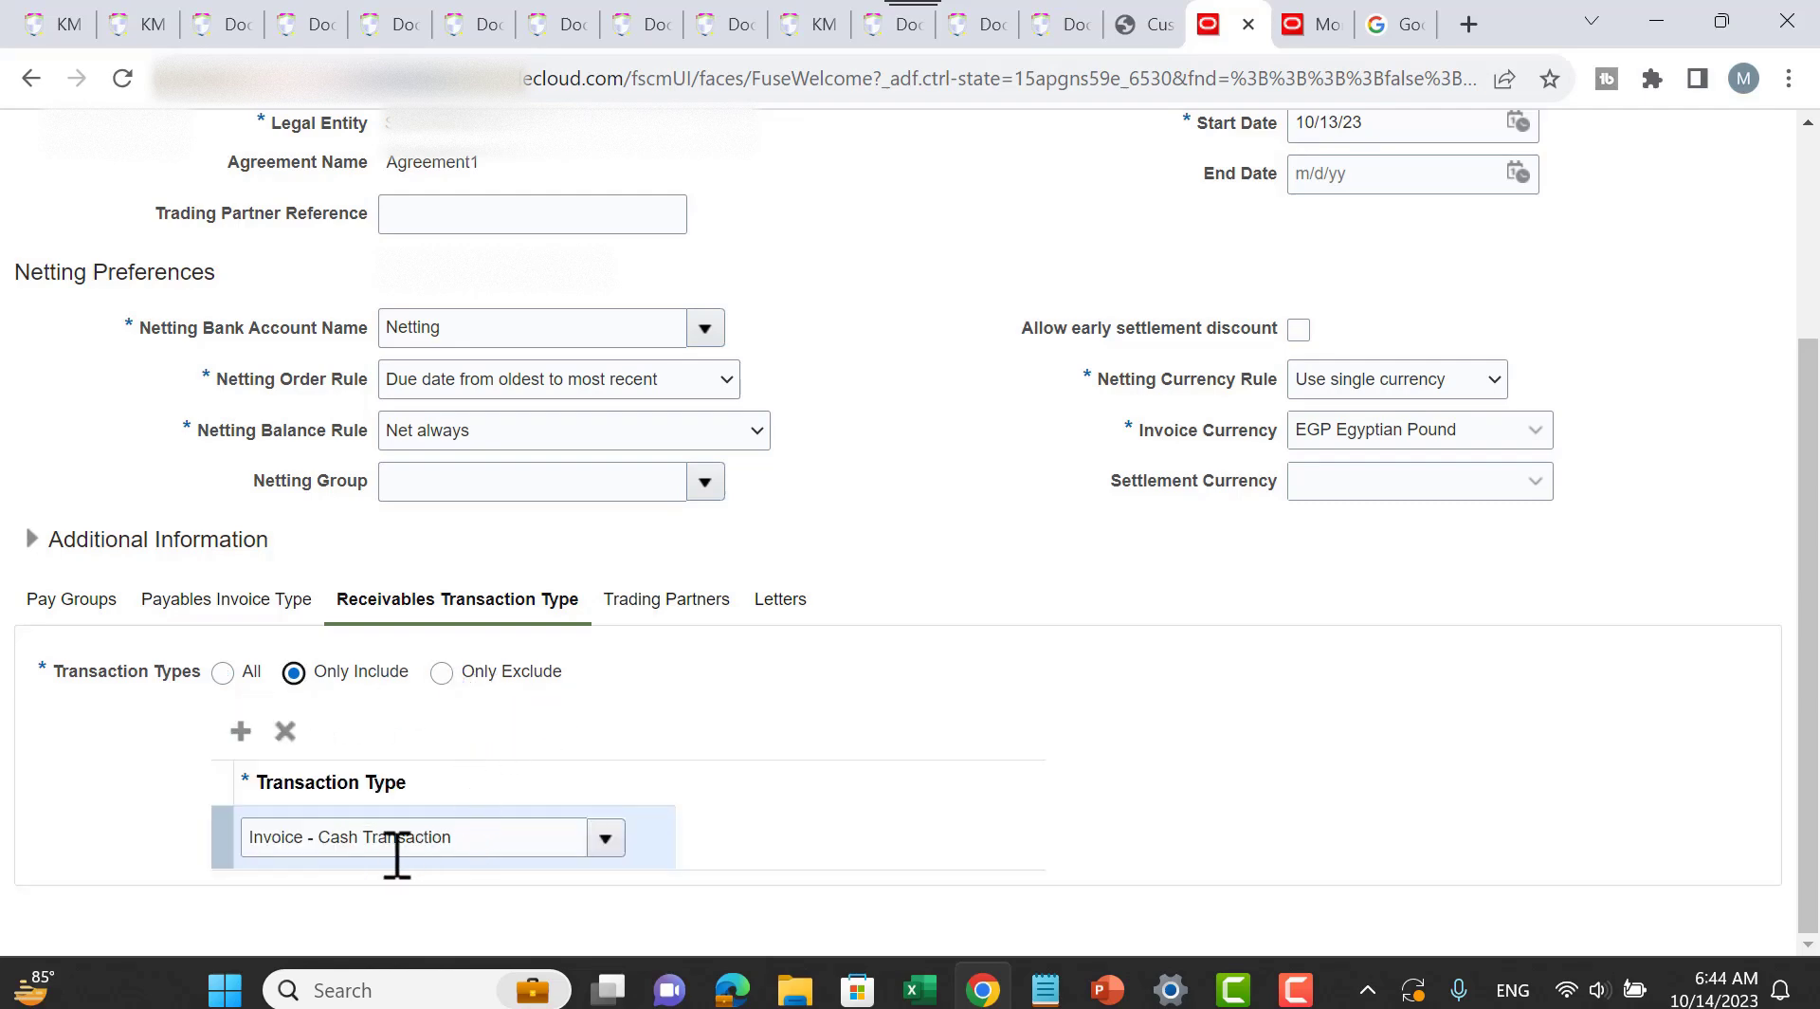
click(600, 835)
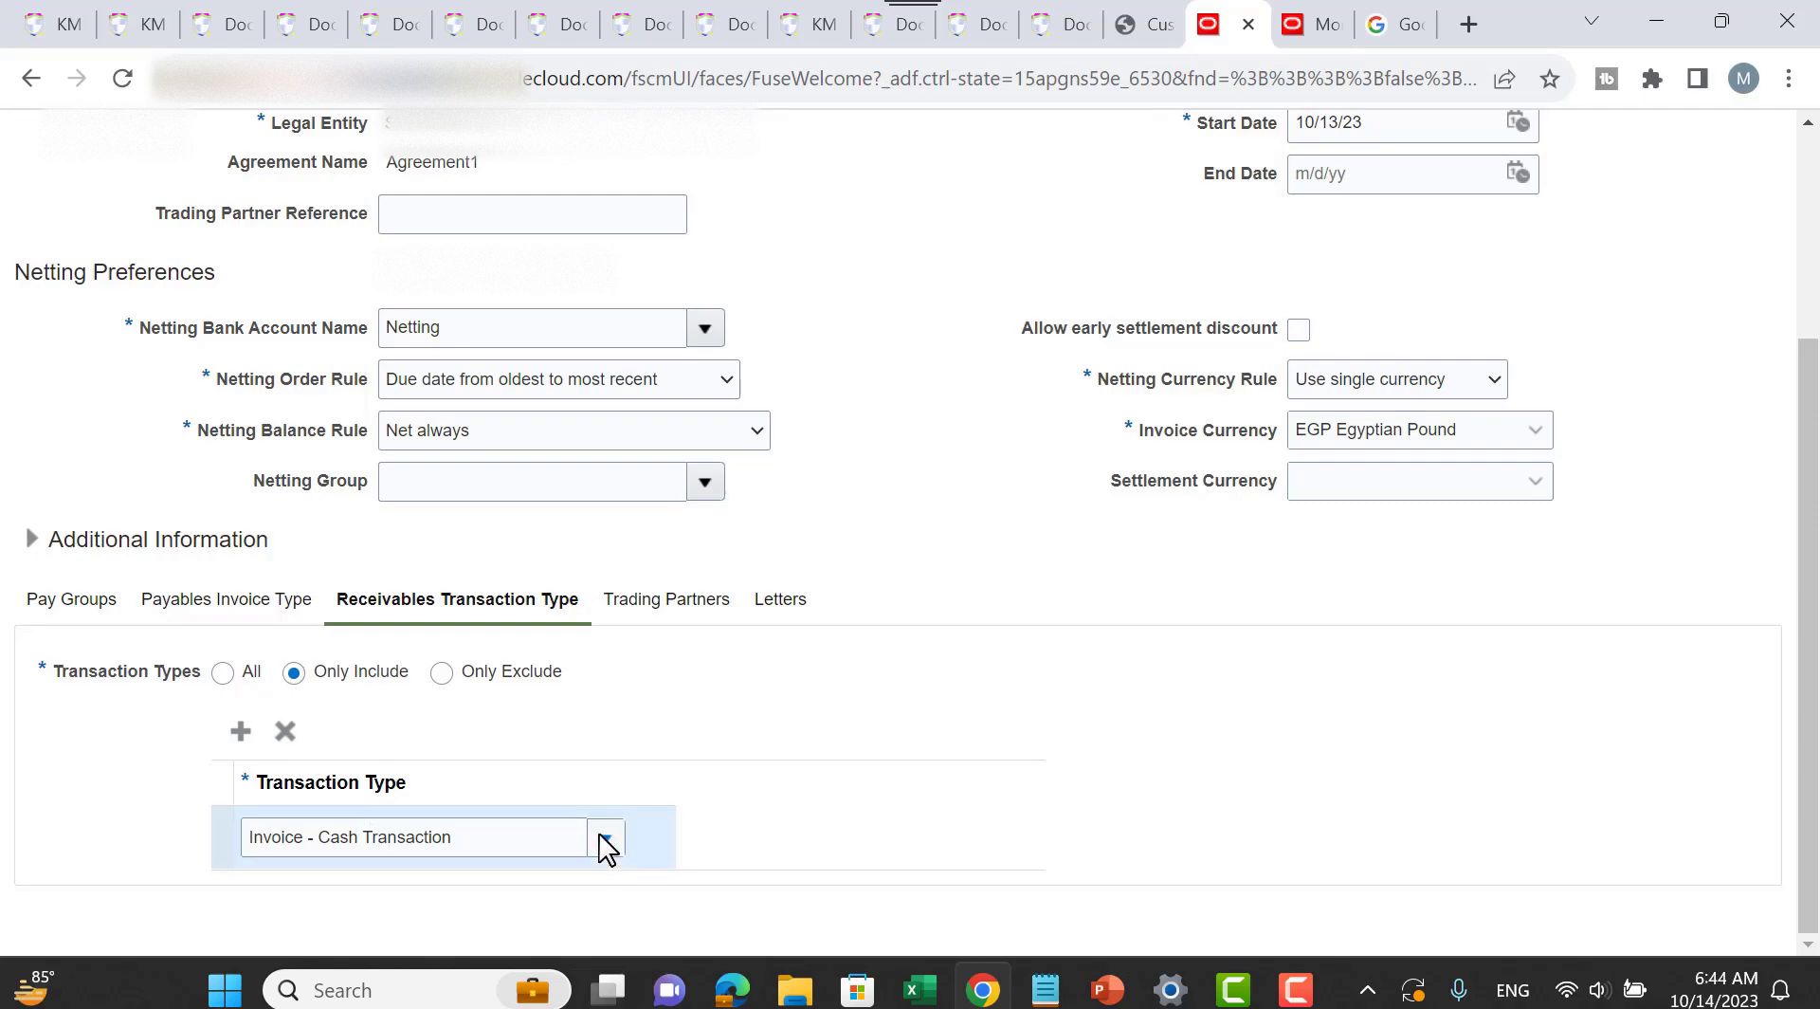
click(845, 665)
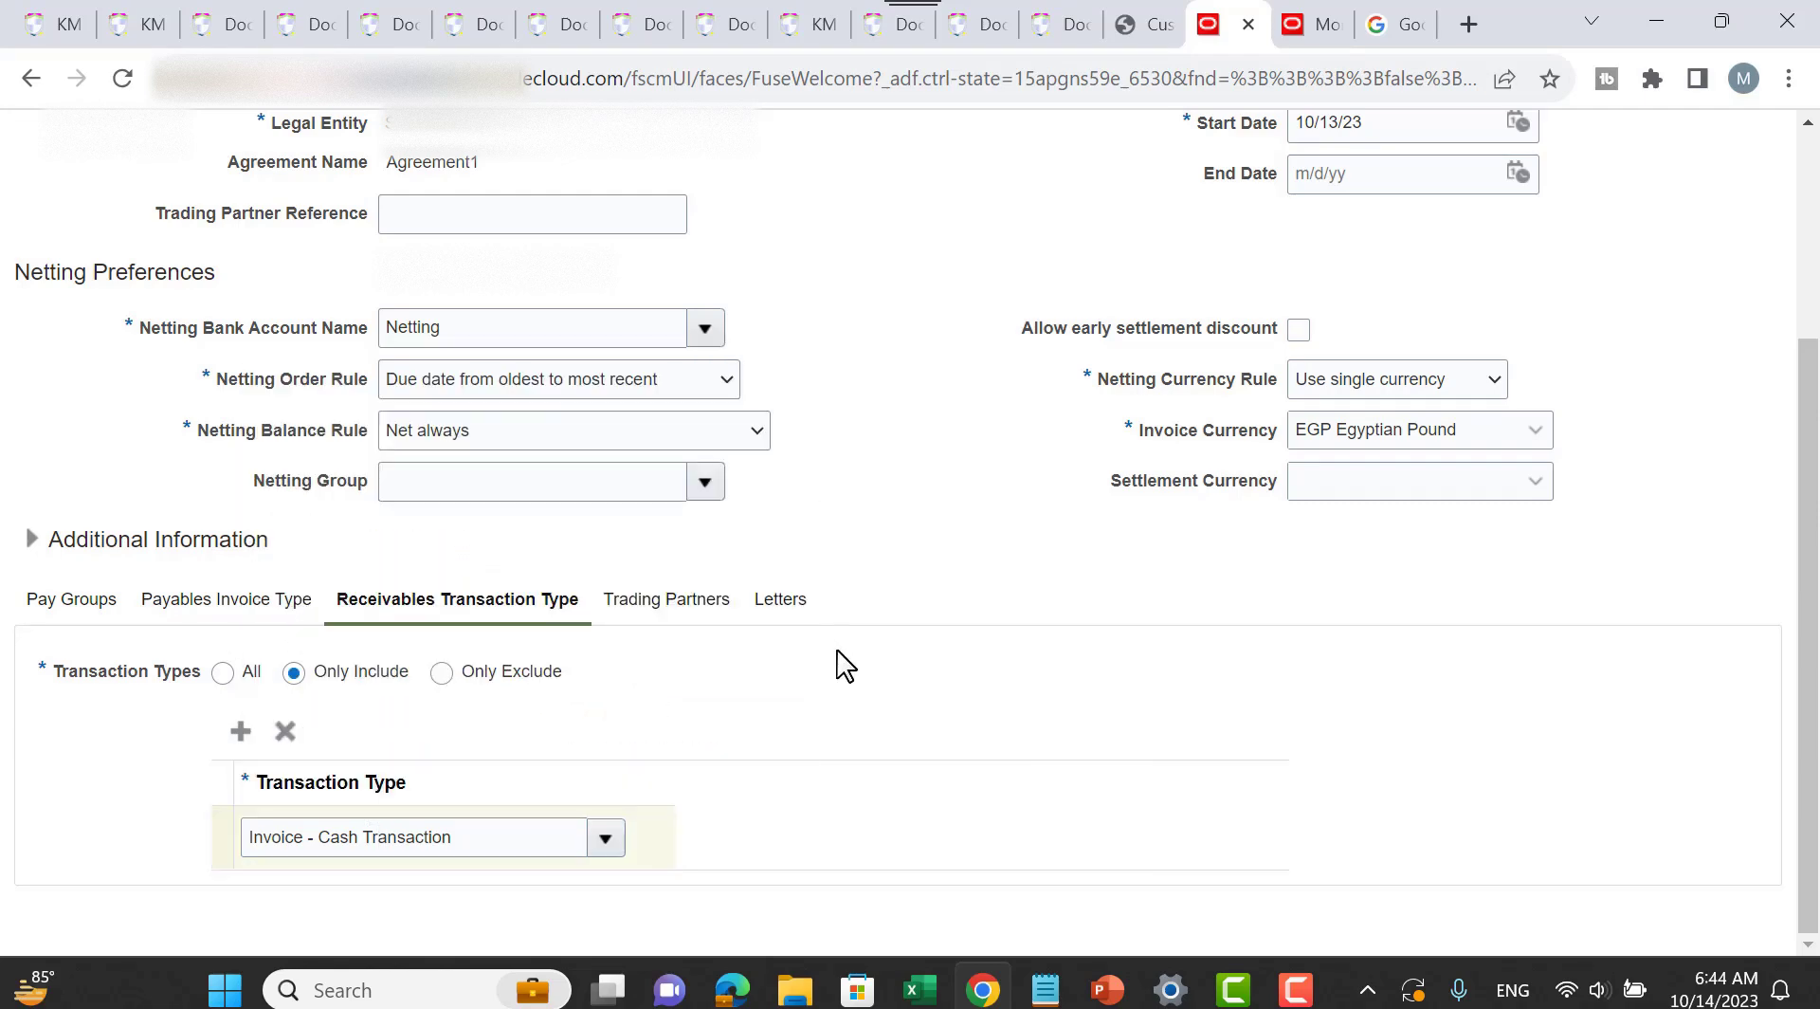
click(442, 673)
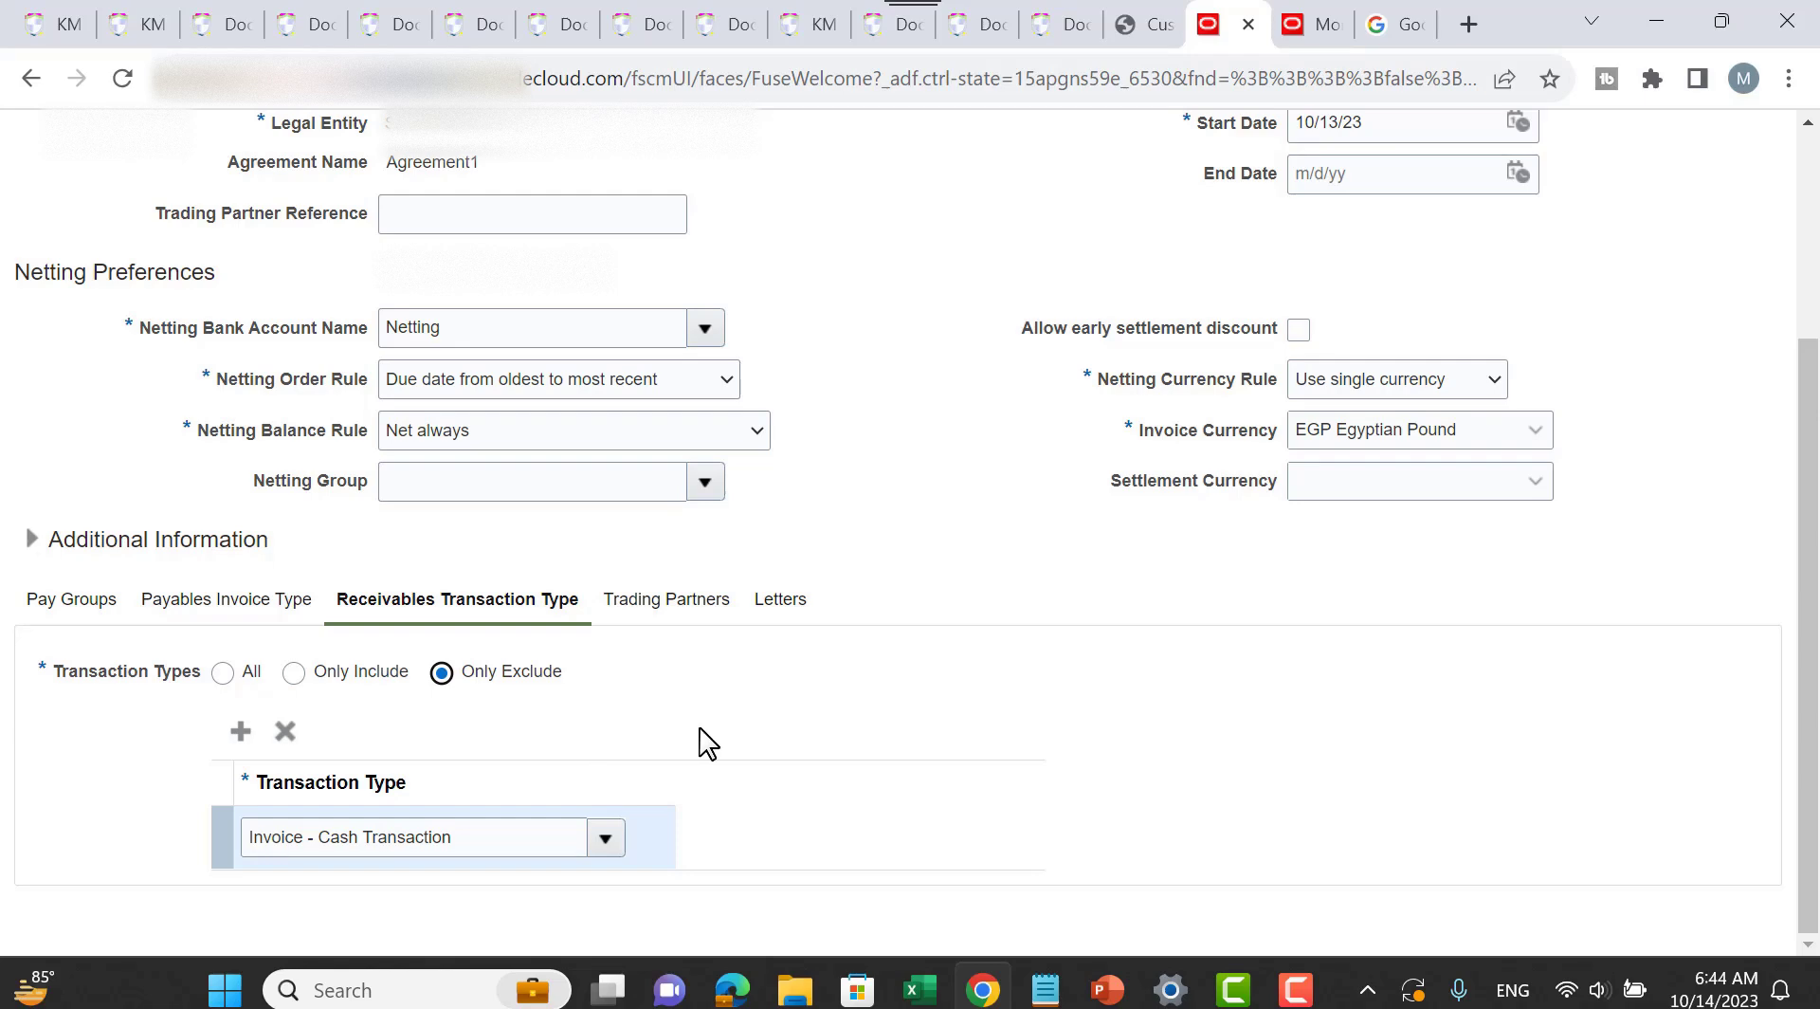
click(223, 673)
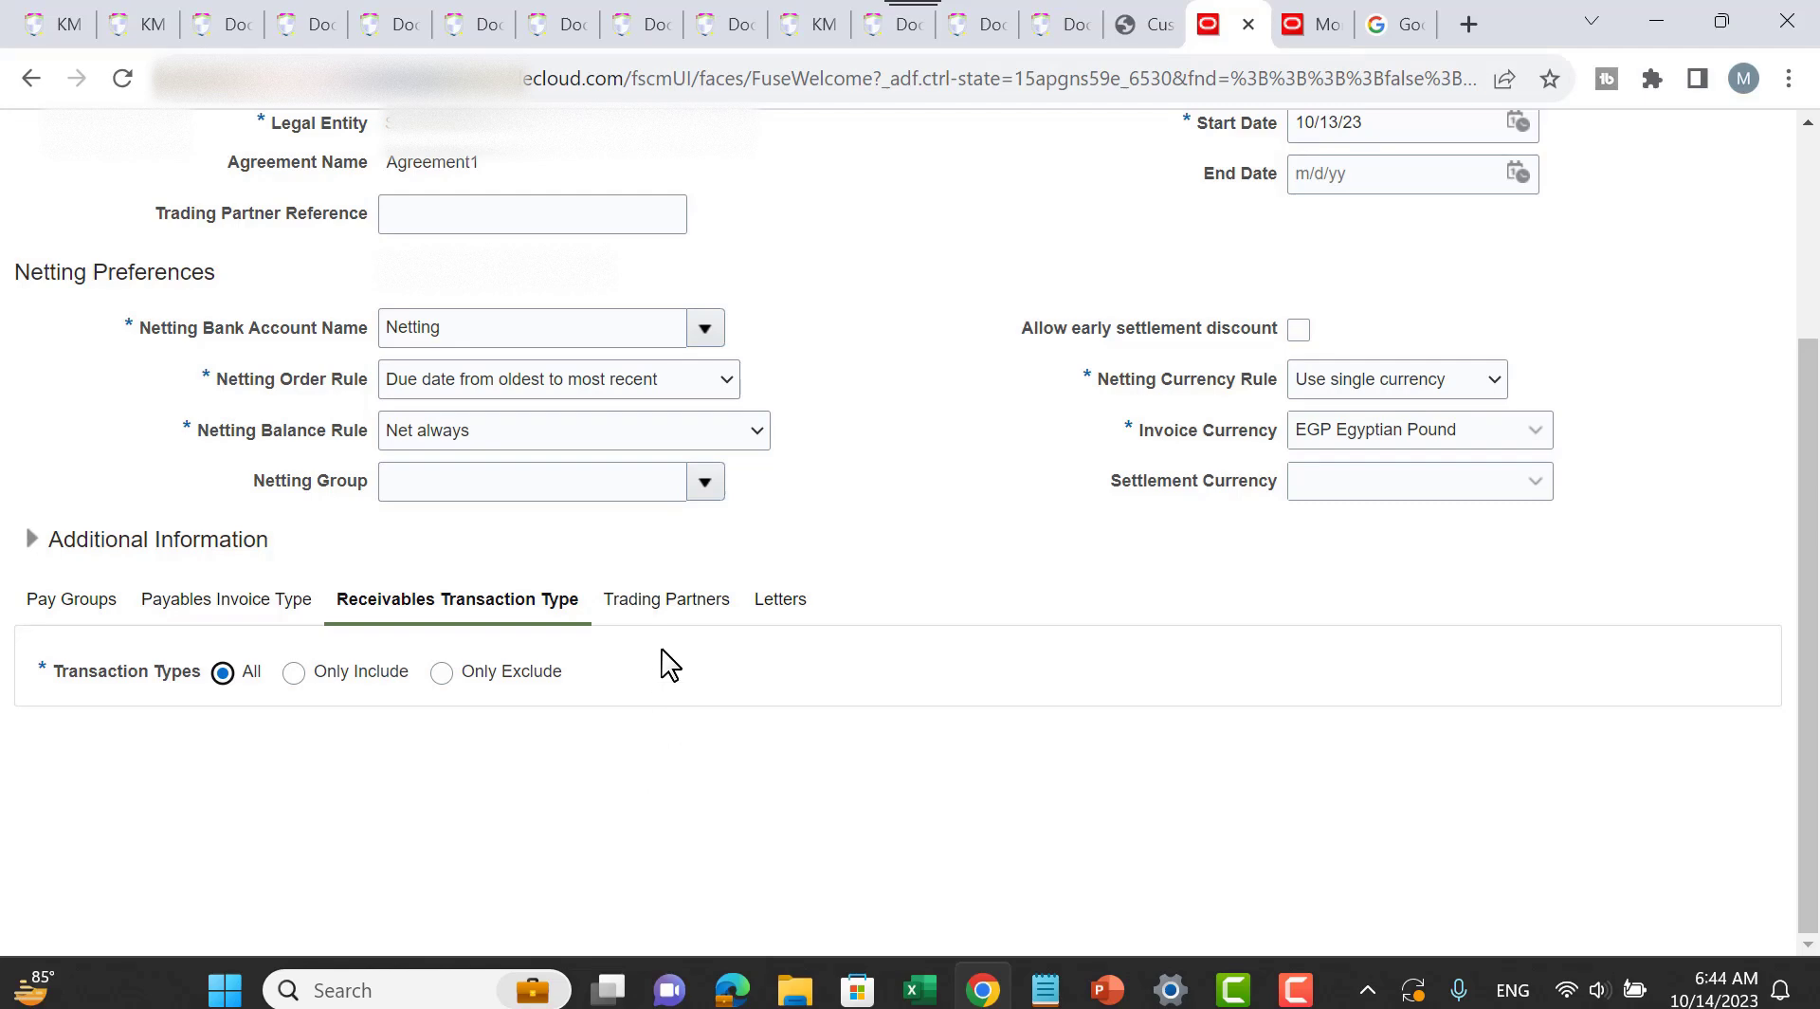
Step: Review Agreement1's supplier and customer trading partners, then view its netting letter settings
click(664, 600)
scroll(920, 545, down, 2)
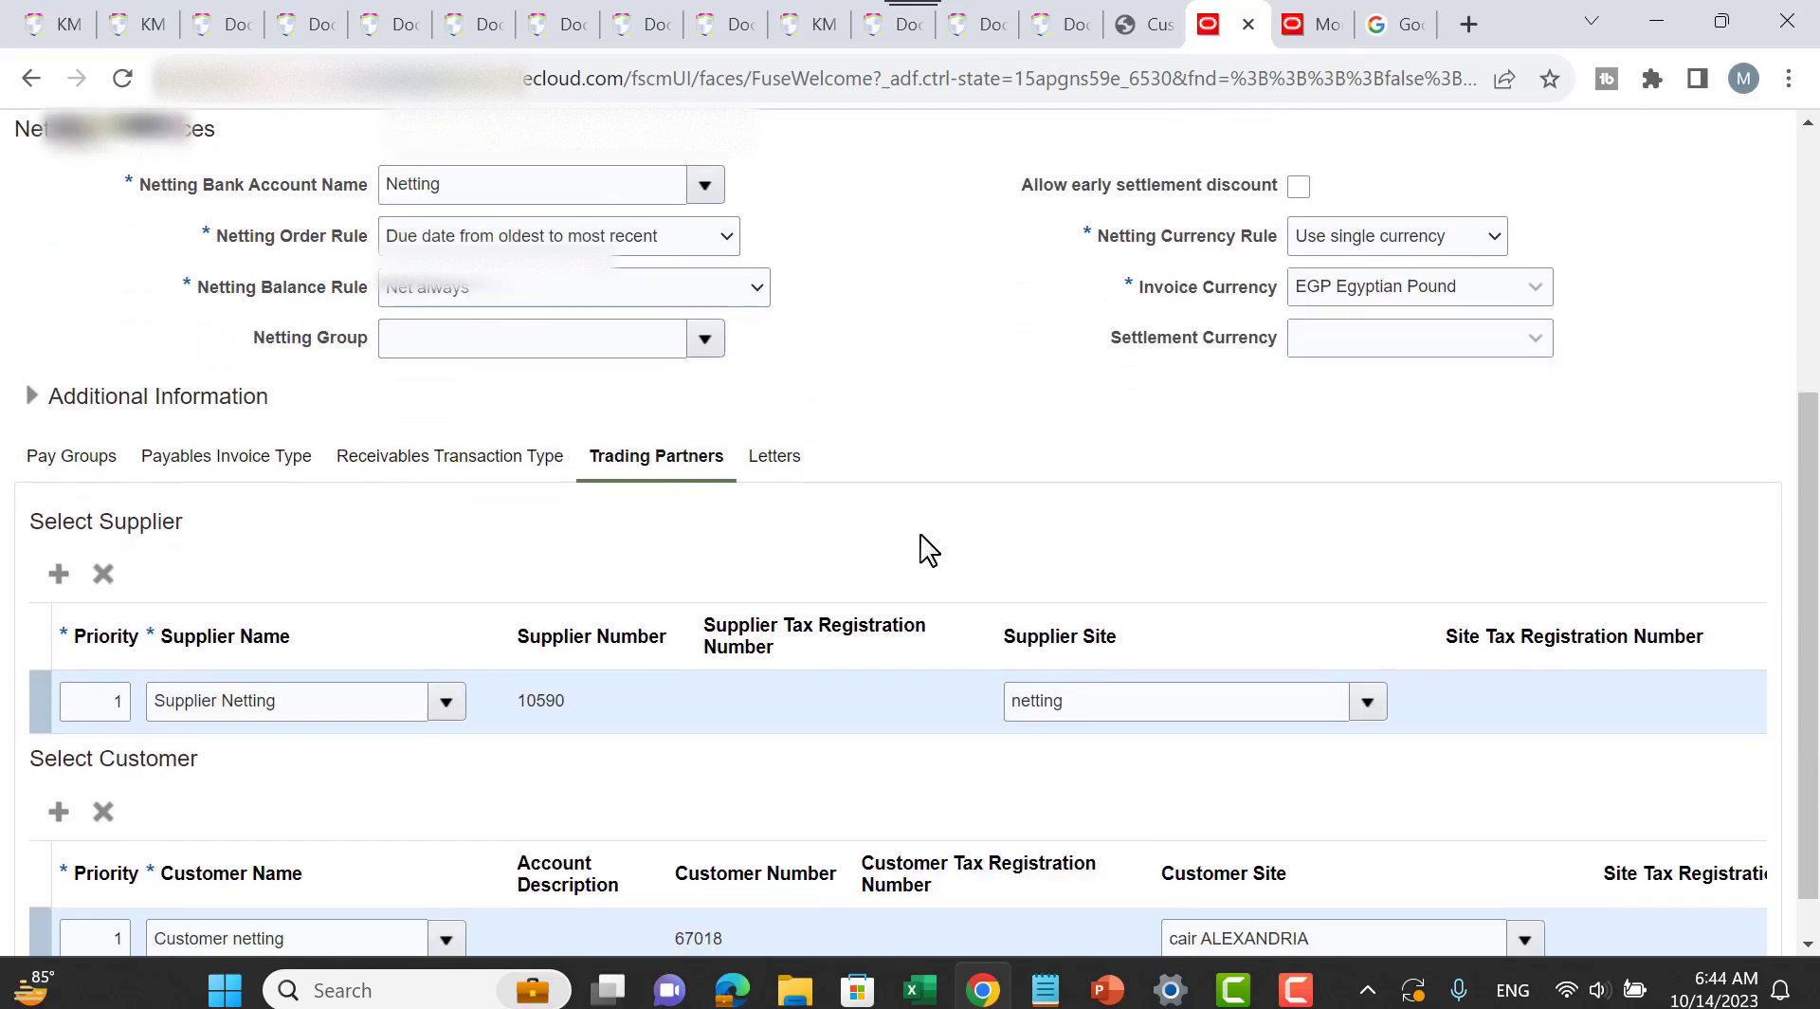
scroll(927, 550, down, 1)
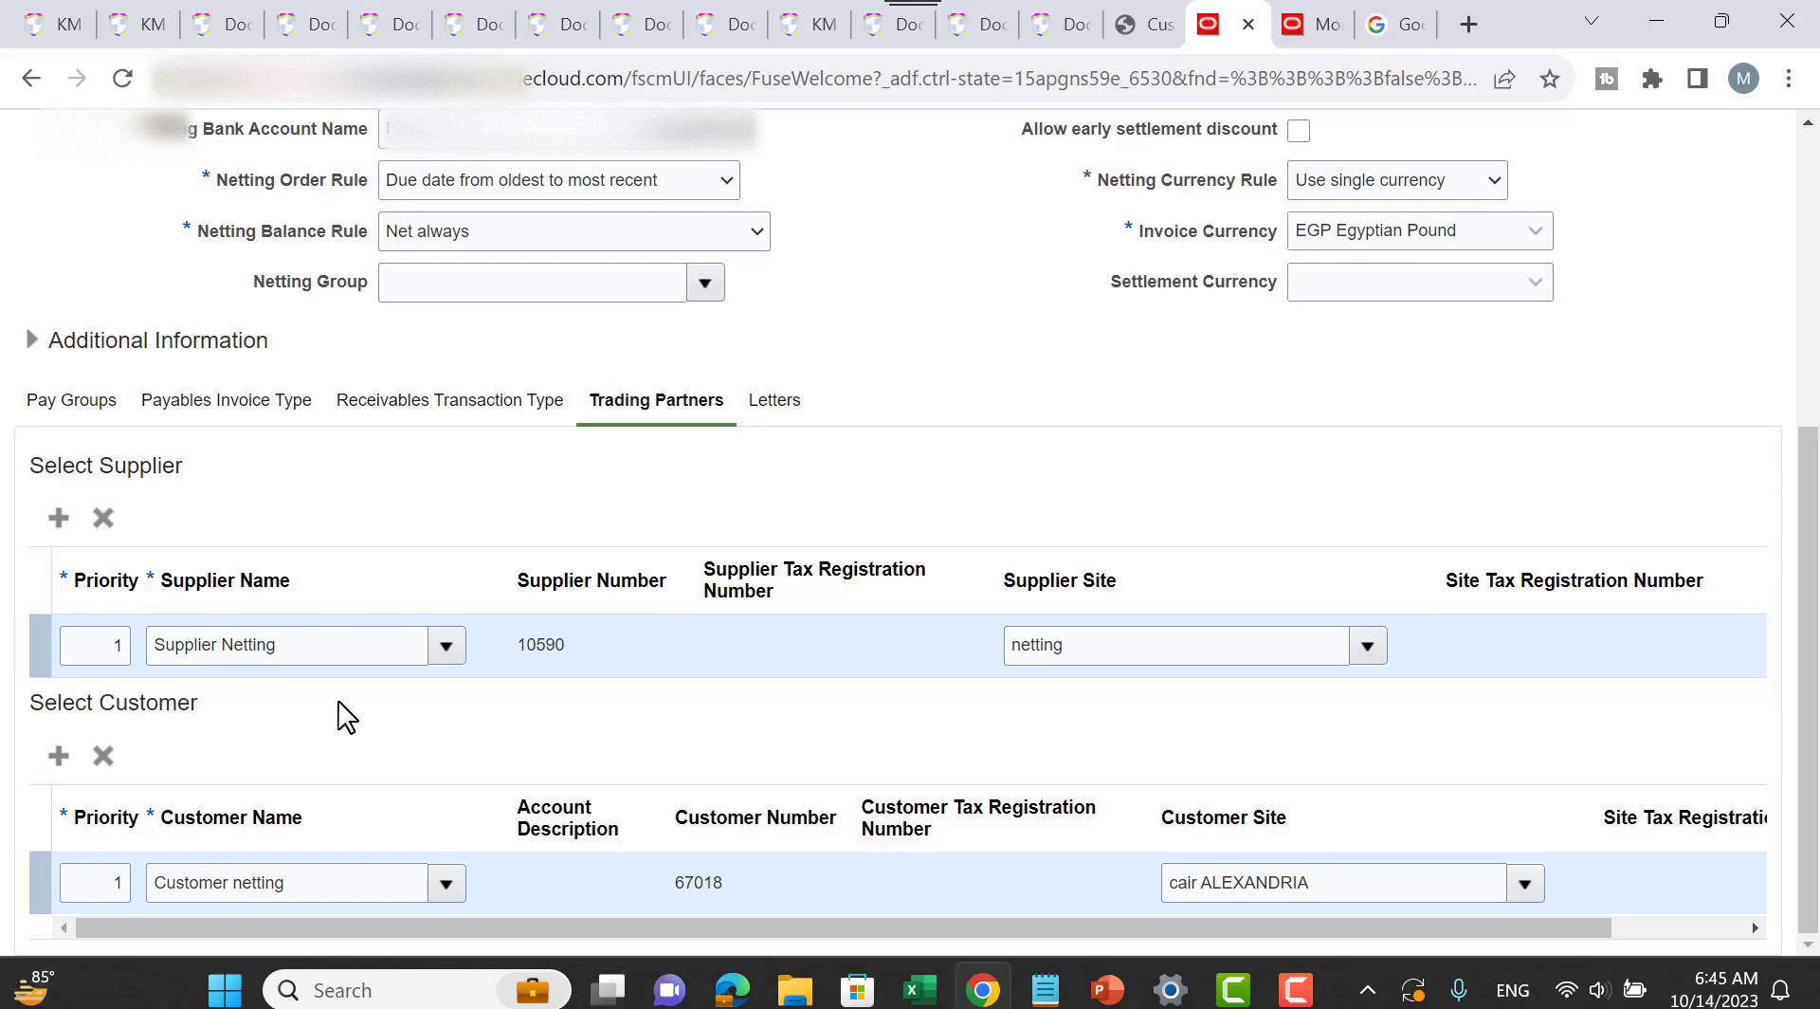
click(776, 401)
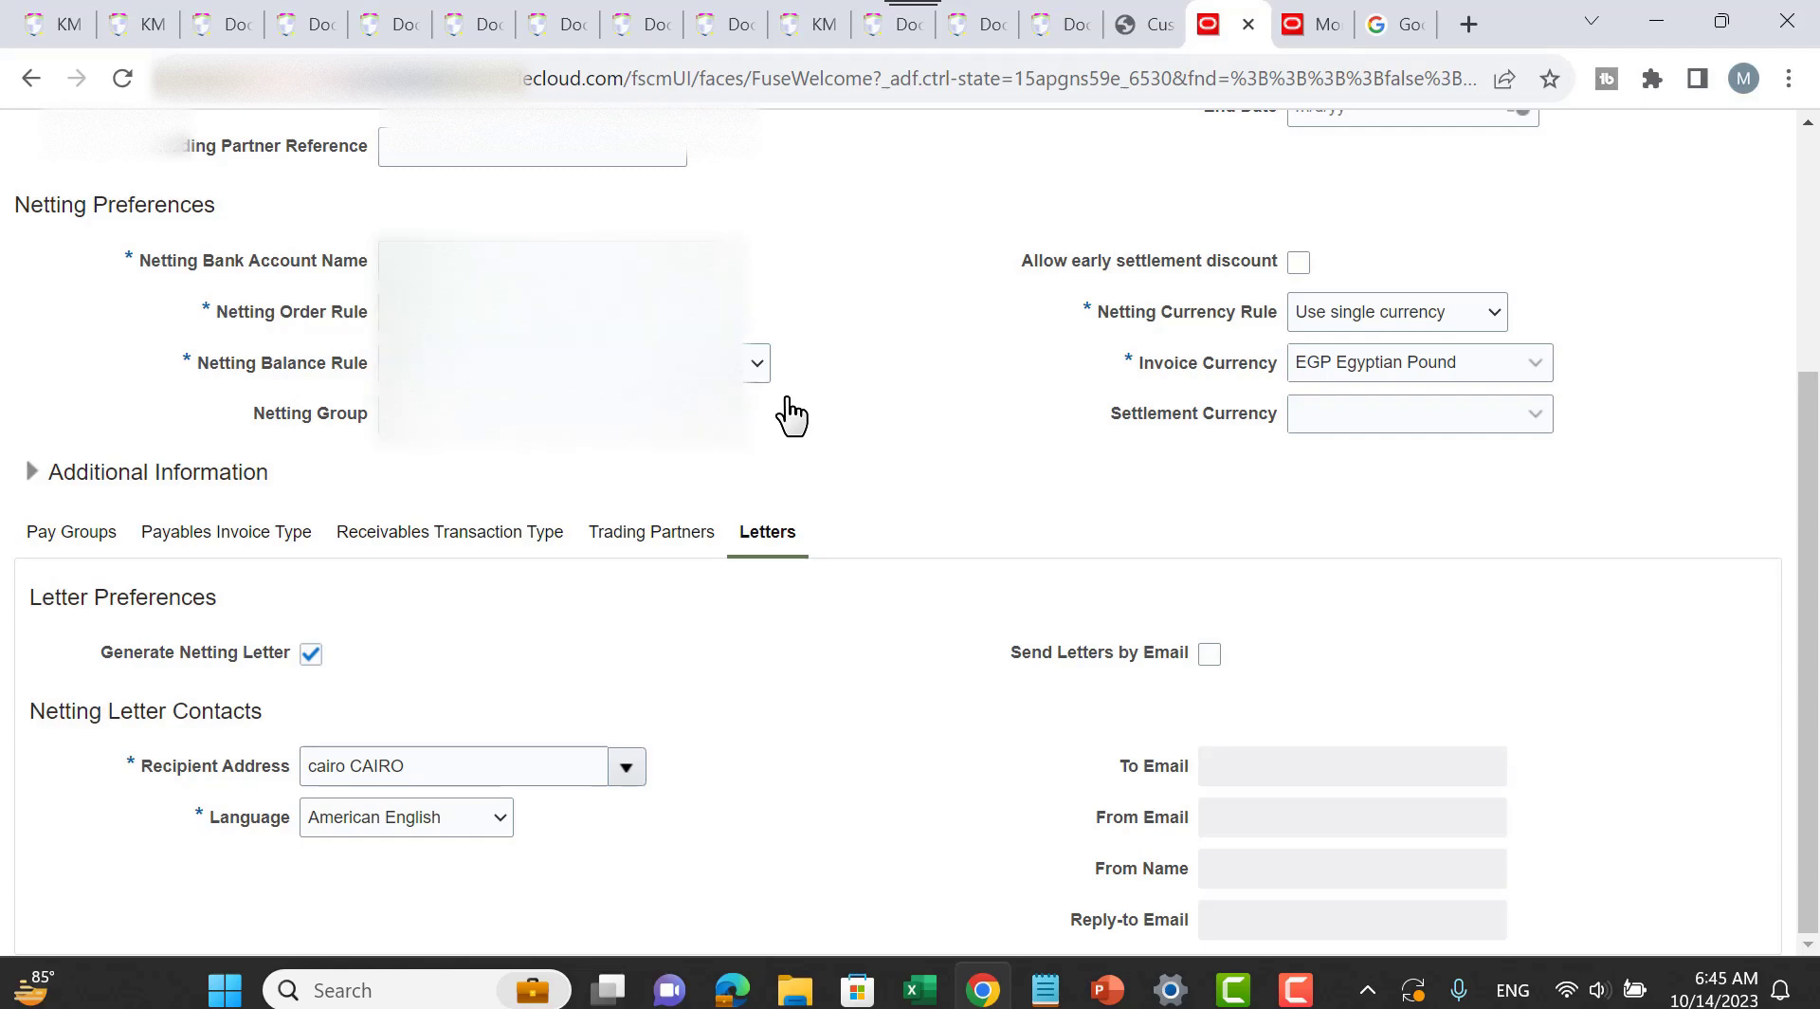
scroll(845, 447, up, 4)
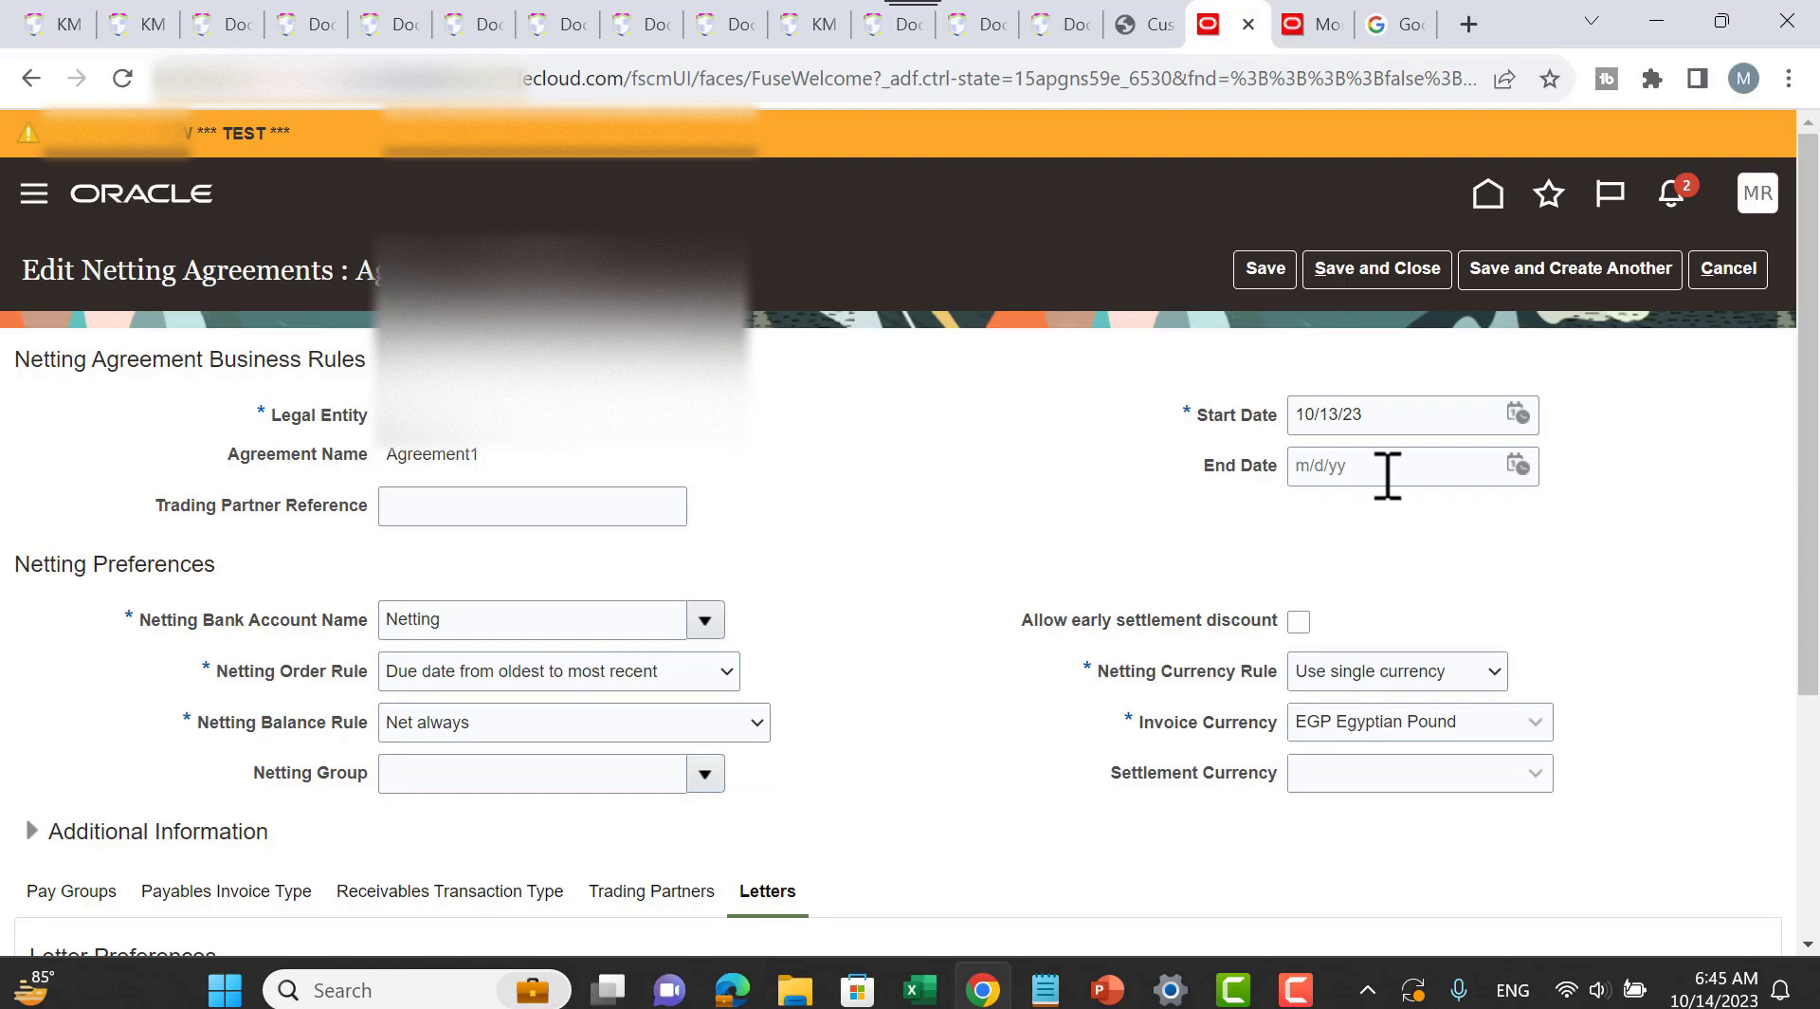
scroll(885, 403, down, 2)
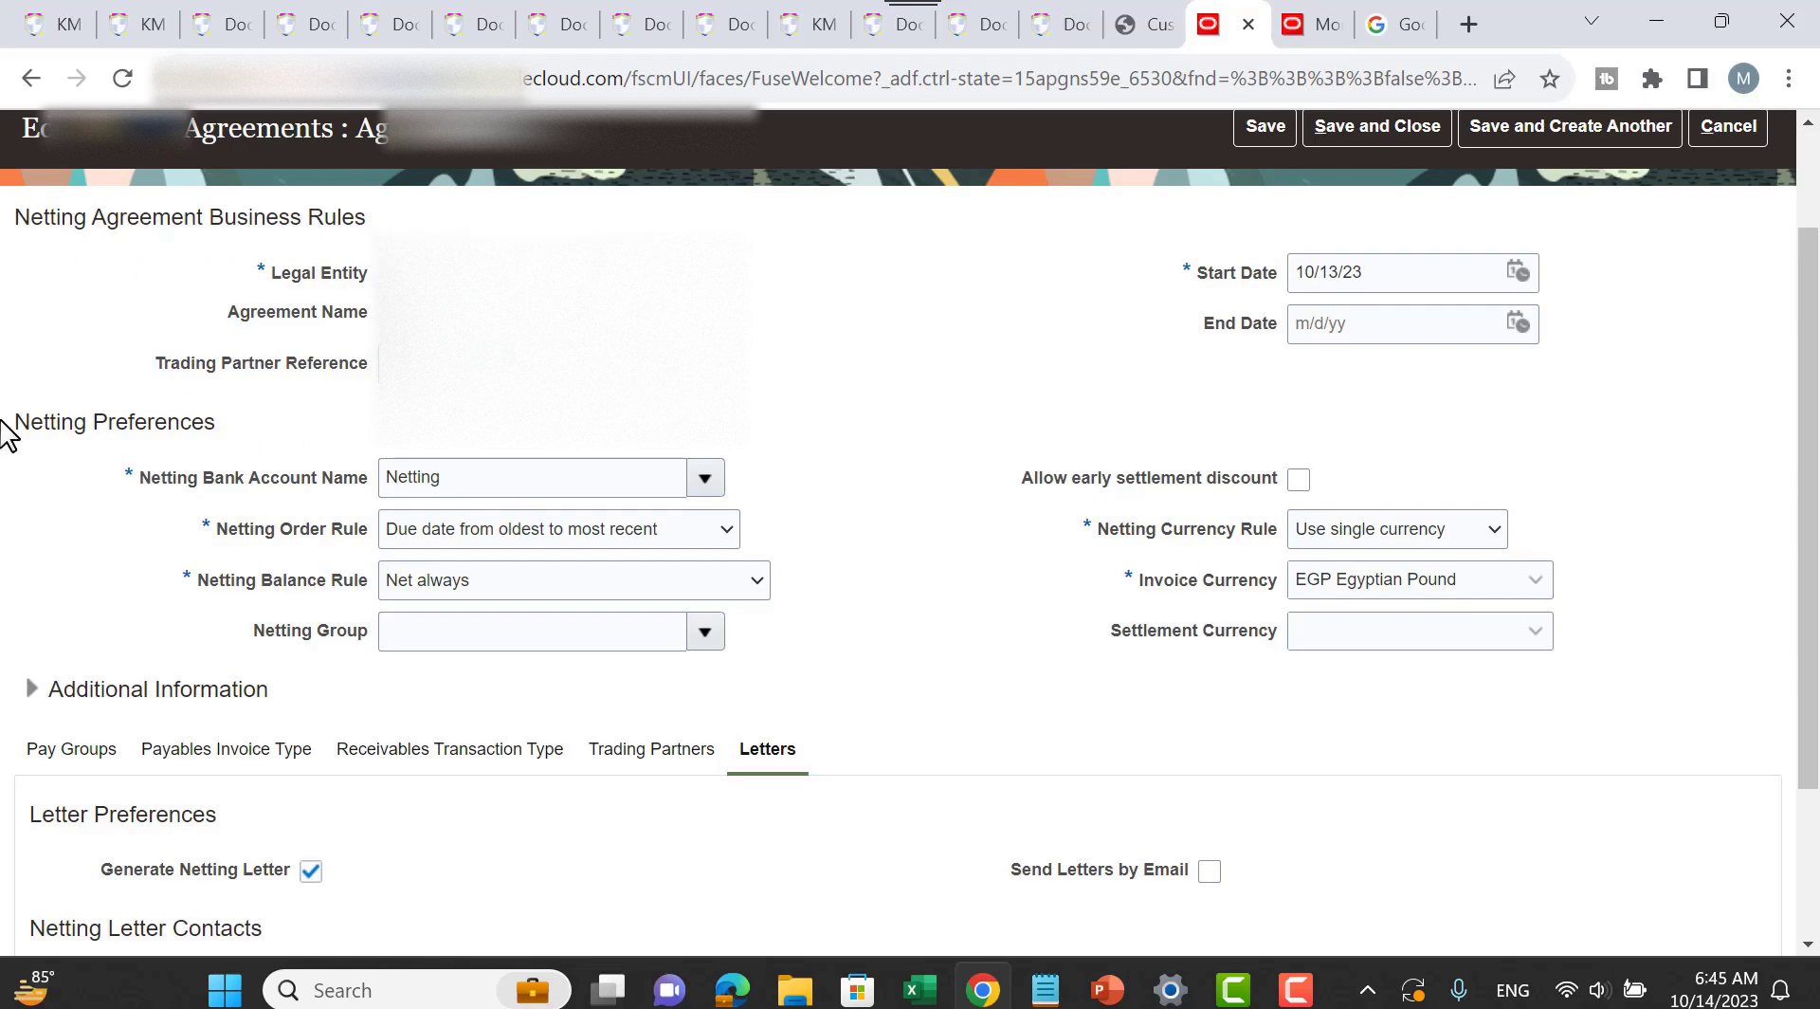
scroll(734, 455, down, 3)
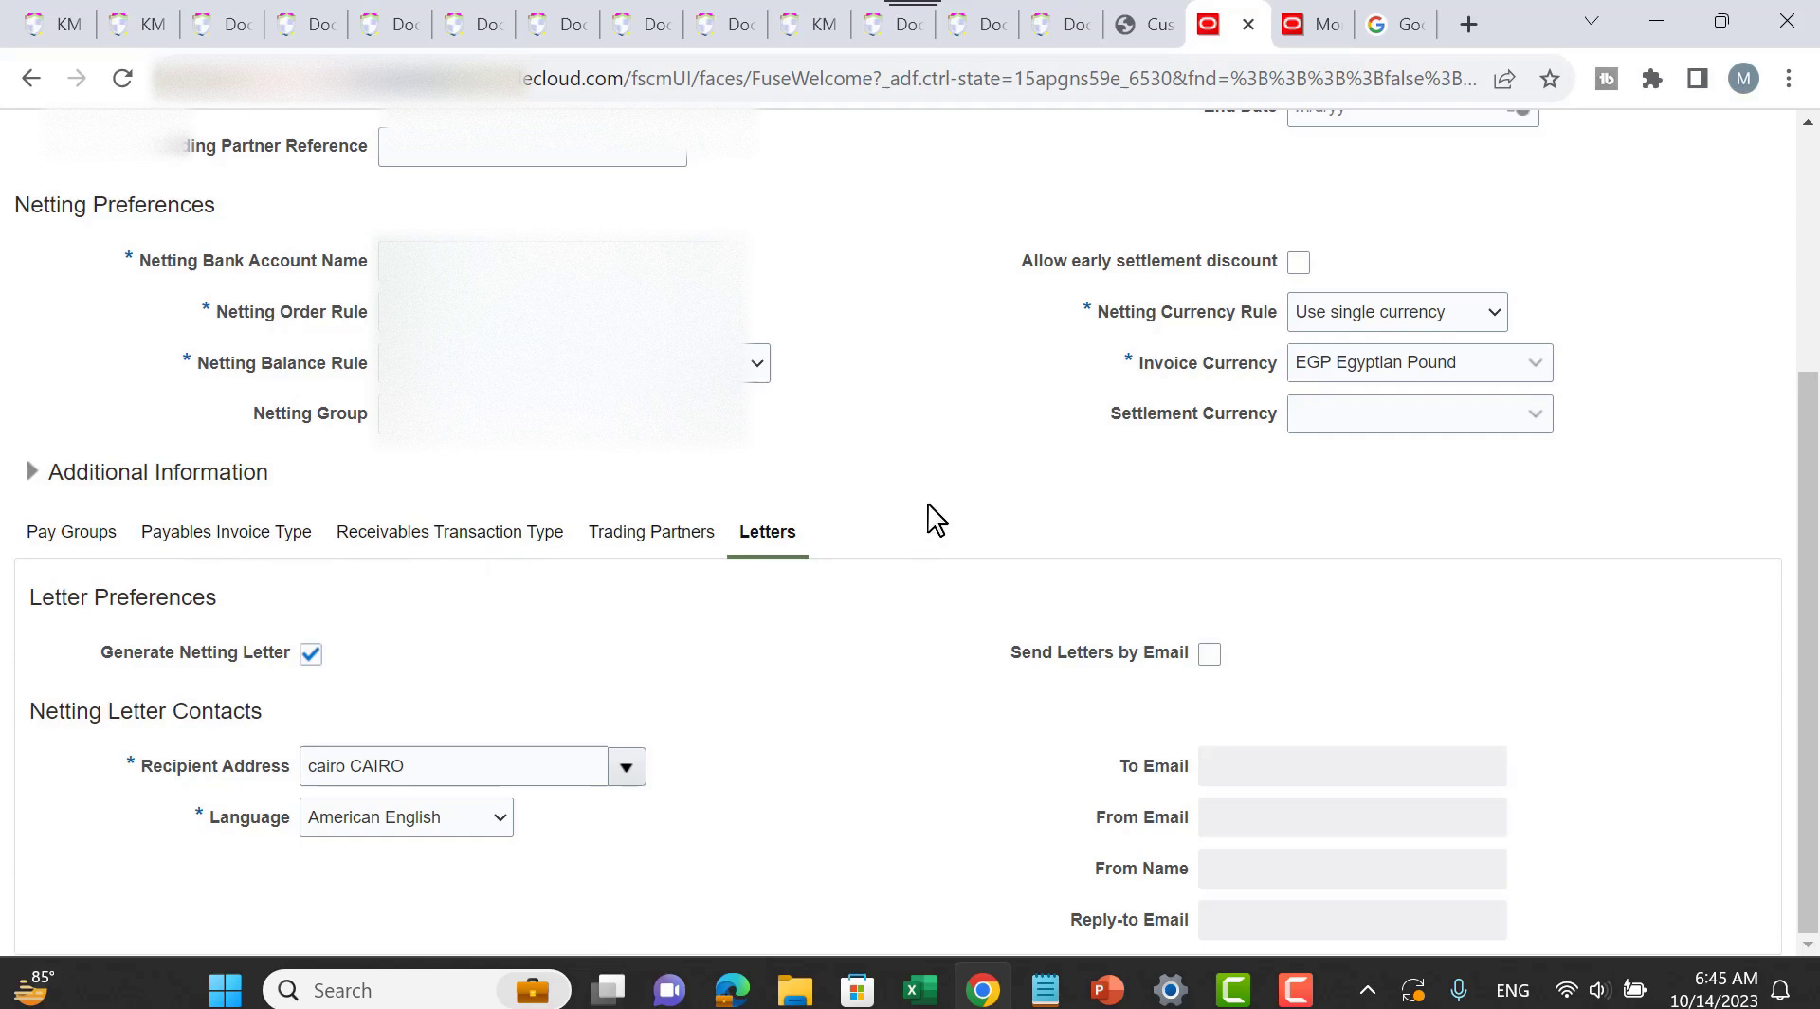
scroll(937, 519, up, 5)
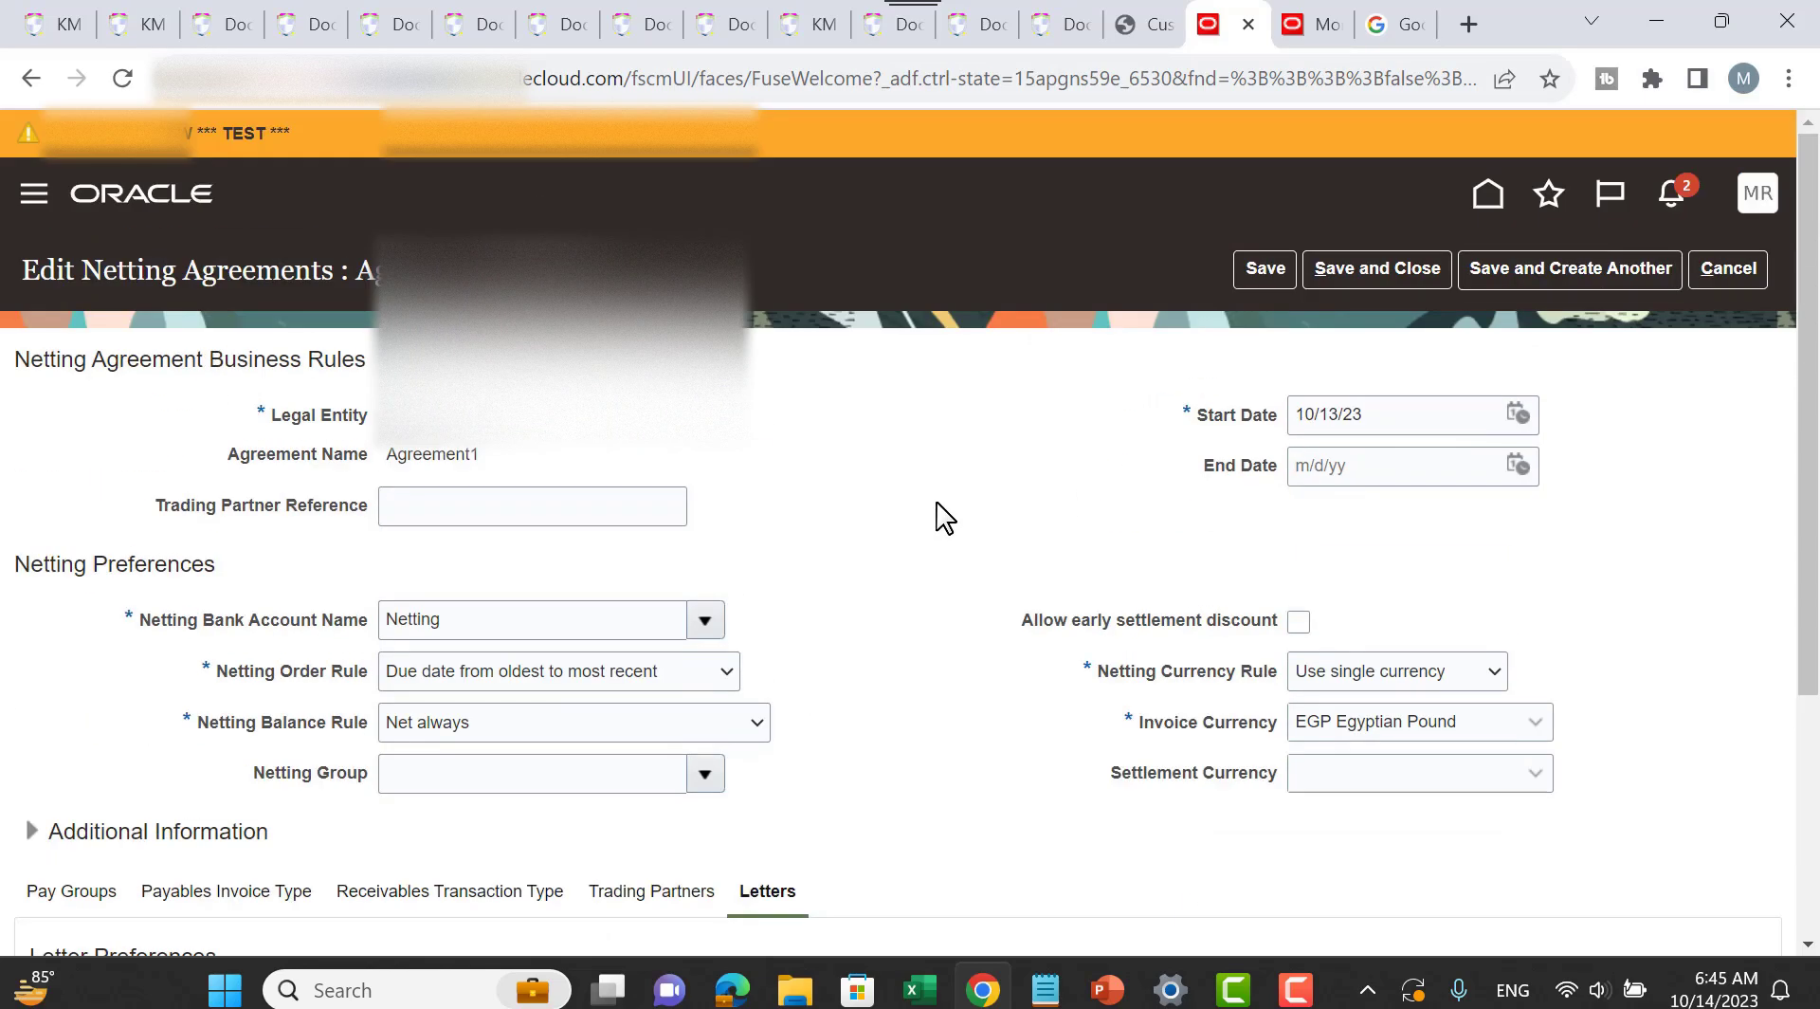
Step: Save and close Agreement1, then start a new agreement, browse legal entities, and cancel it
click(1378, 271)
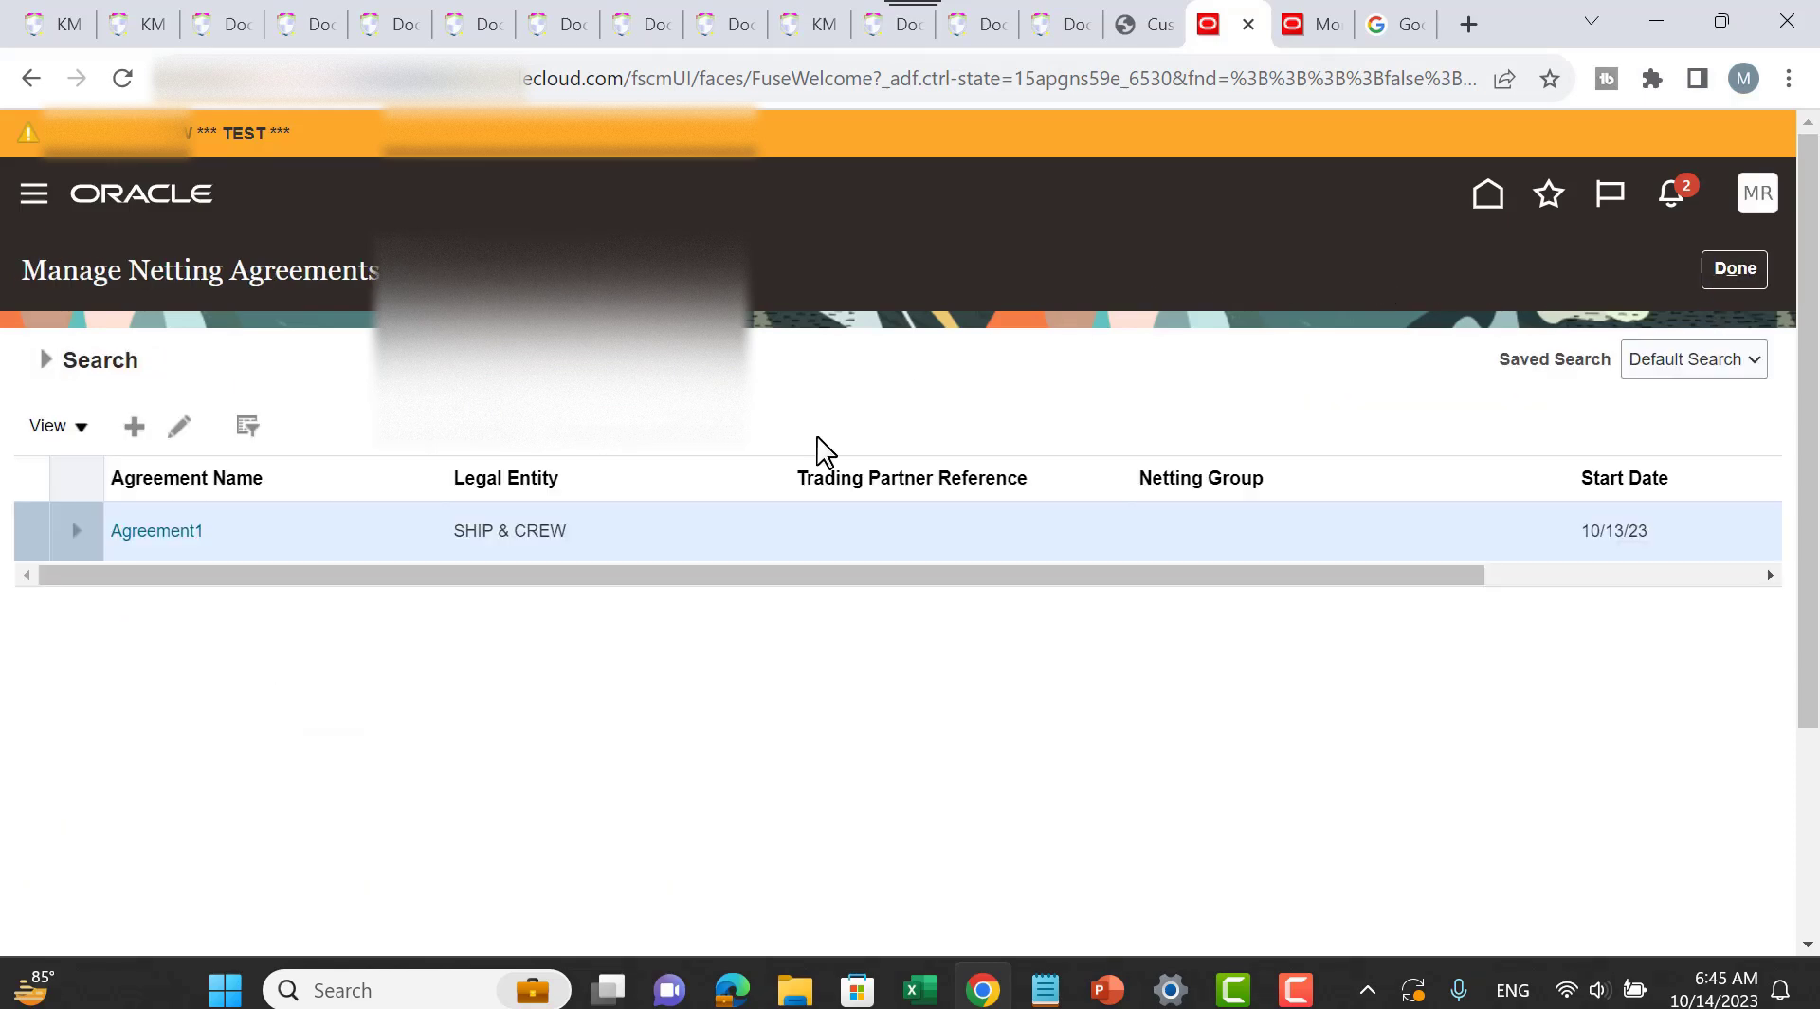
click(135, 427)
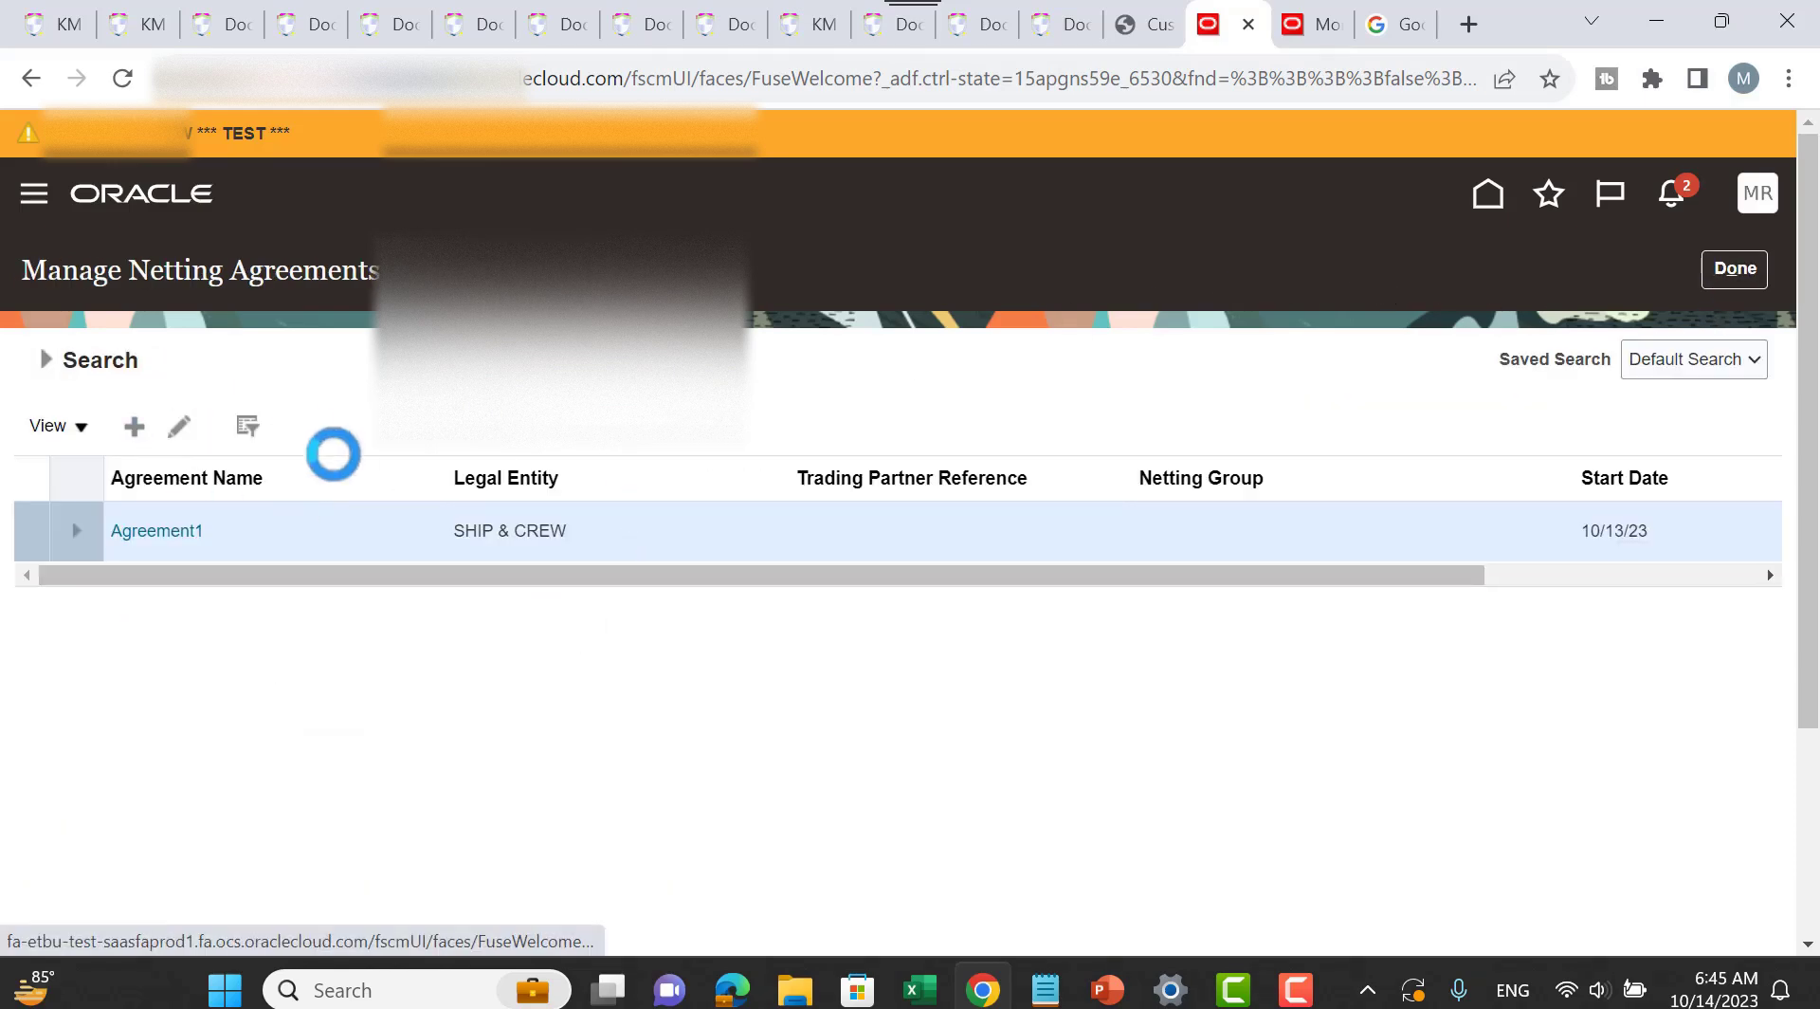
click(841, 404)
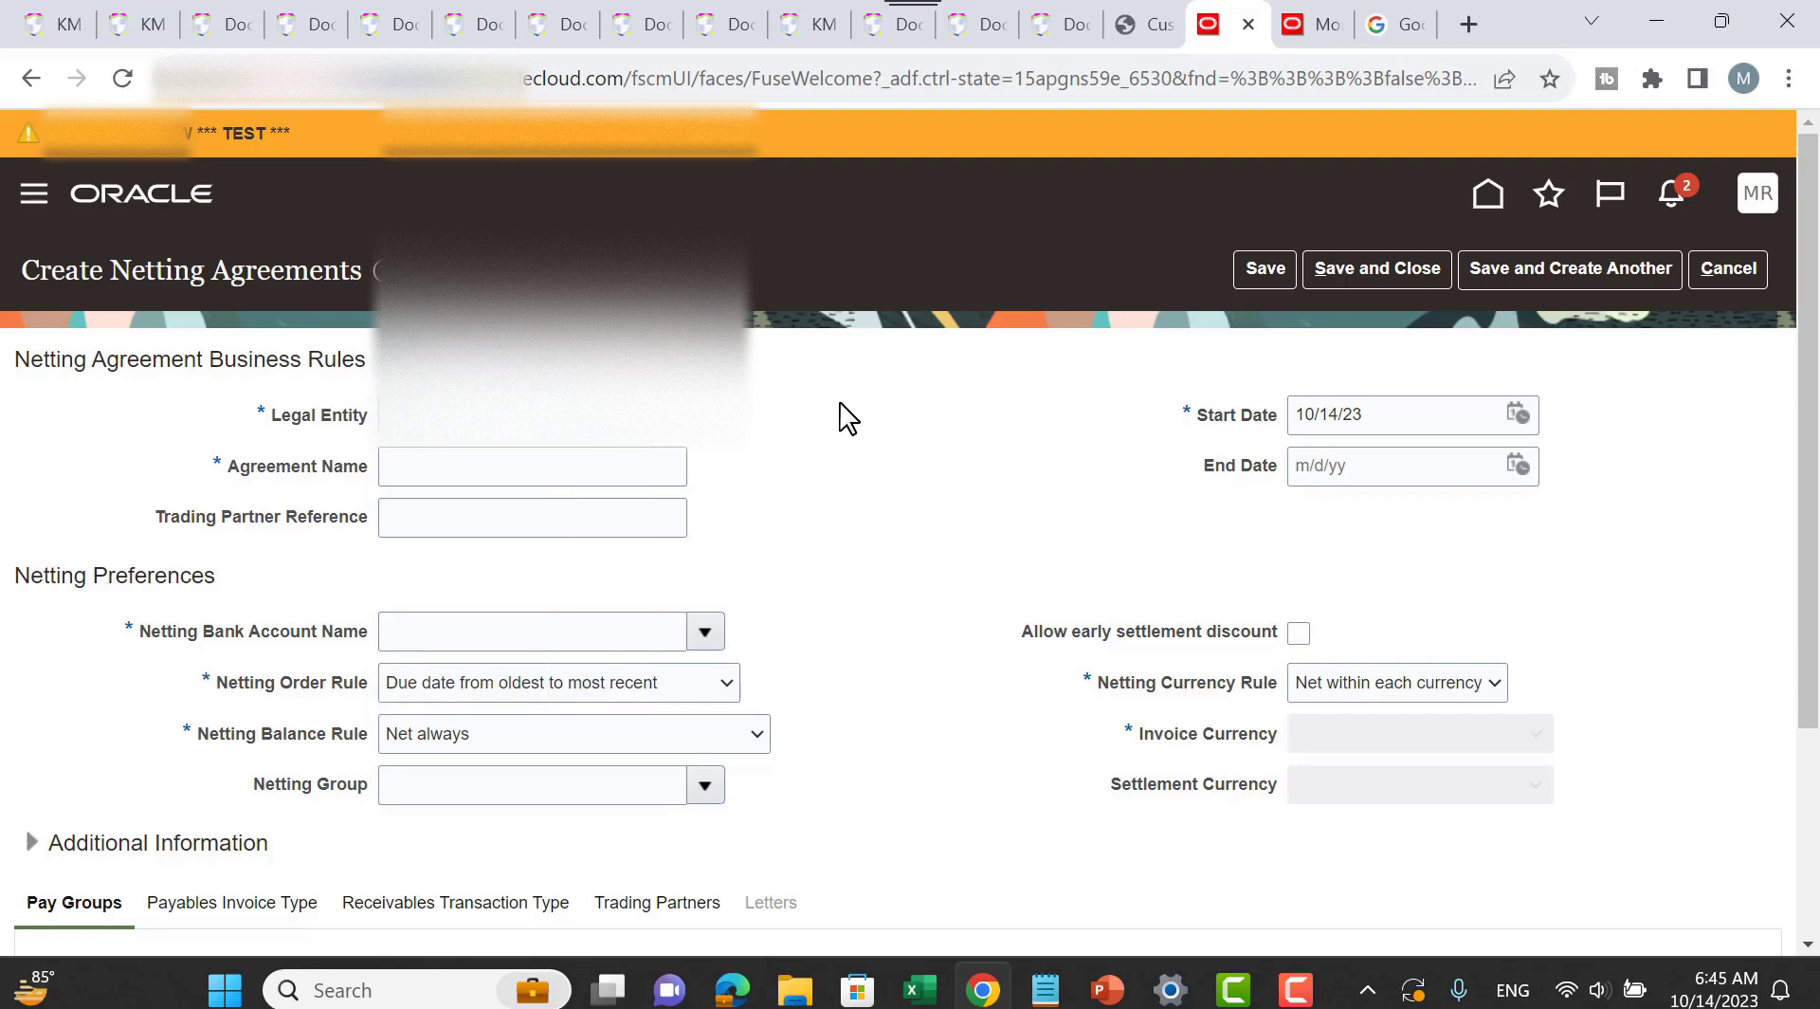
scroll(656, 474, down, 3)
scroll(660, 483, up, 2)
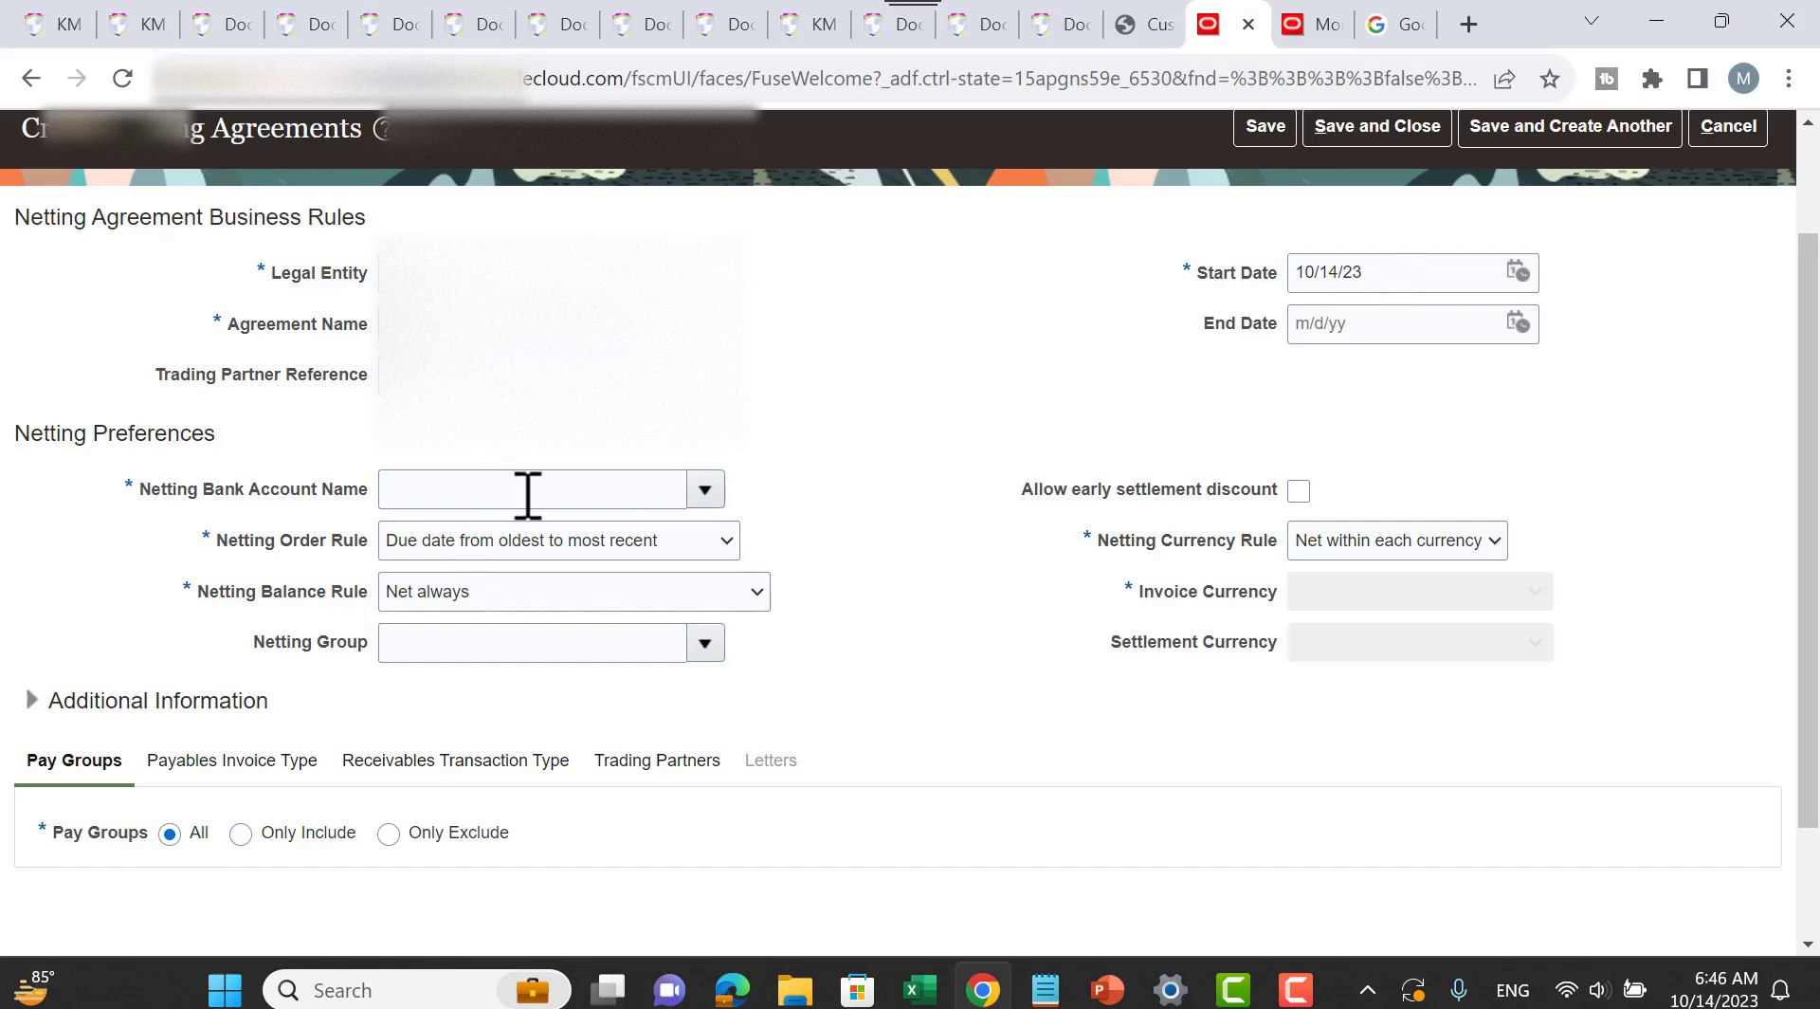
scroll(578, 607, down, 2)
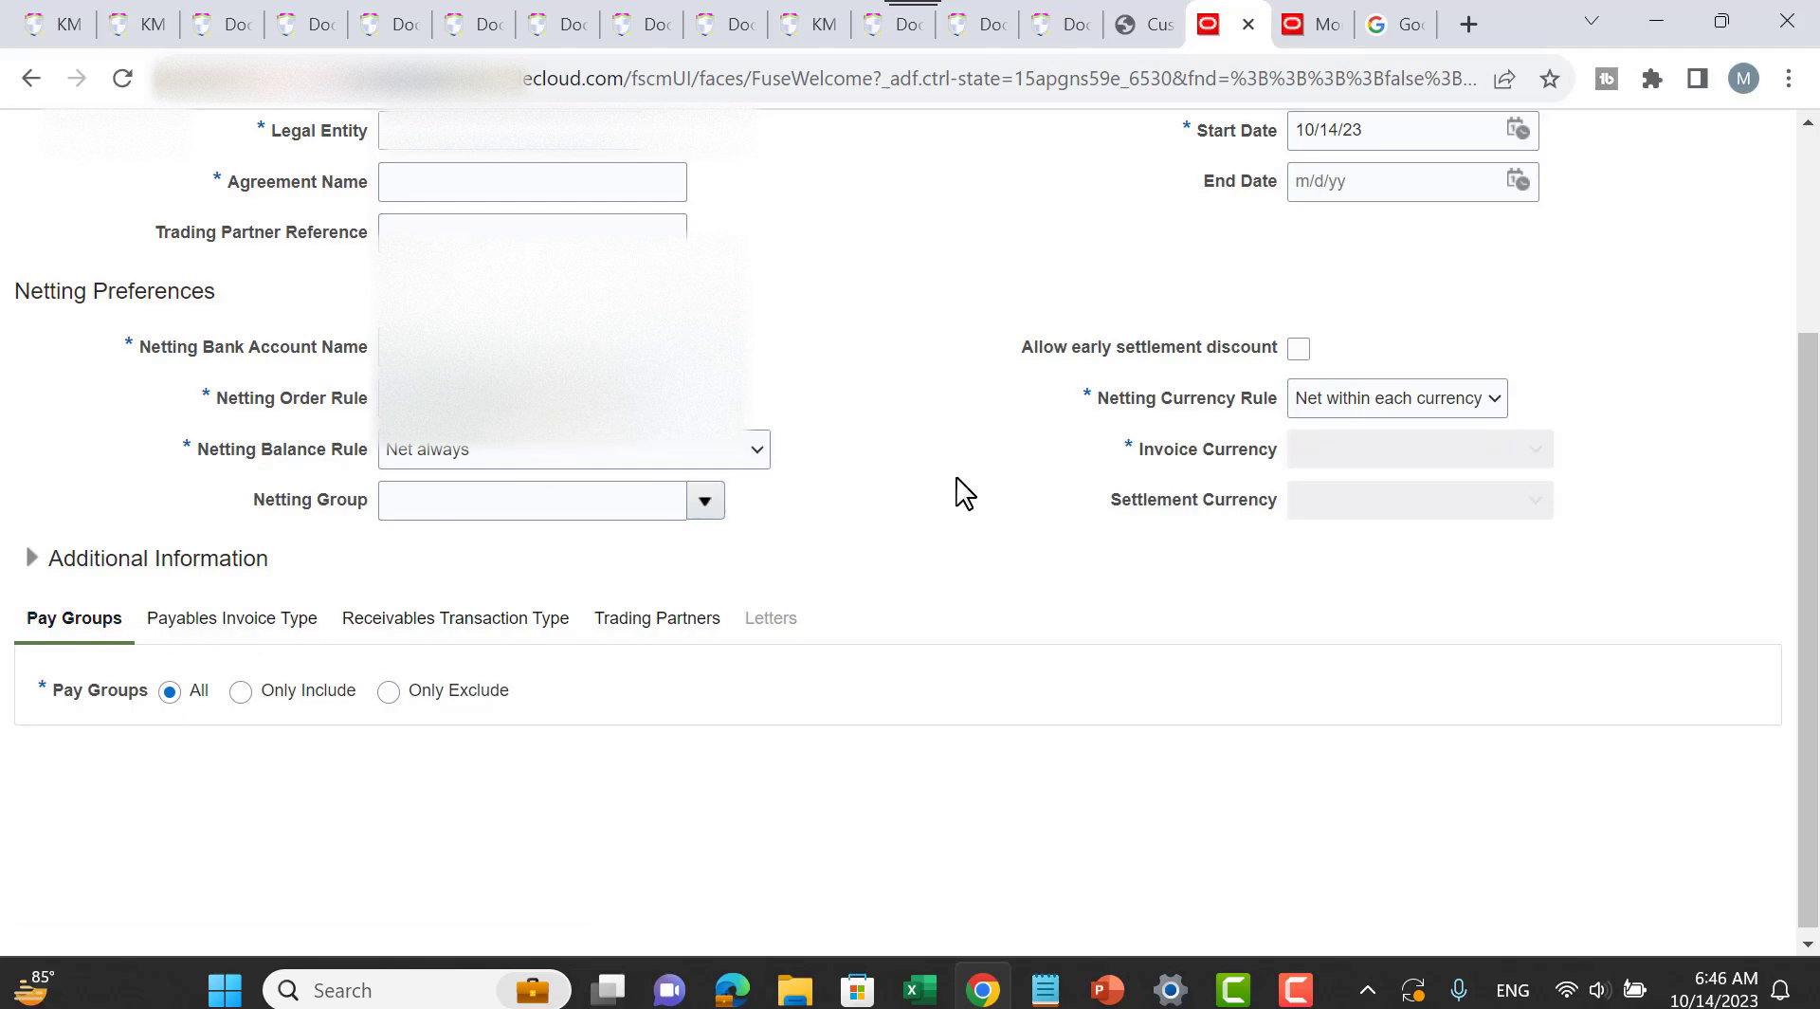
scroll(1043, 493, up, 3)
click(1718, 270)
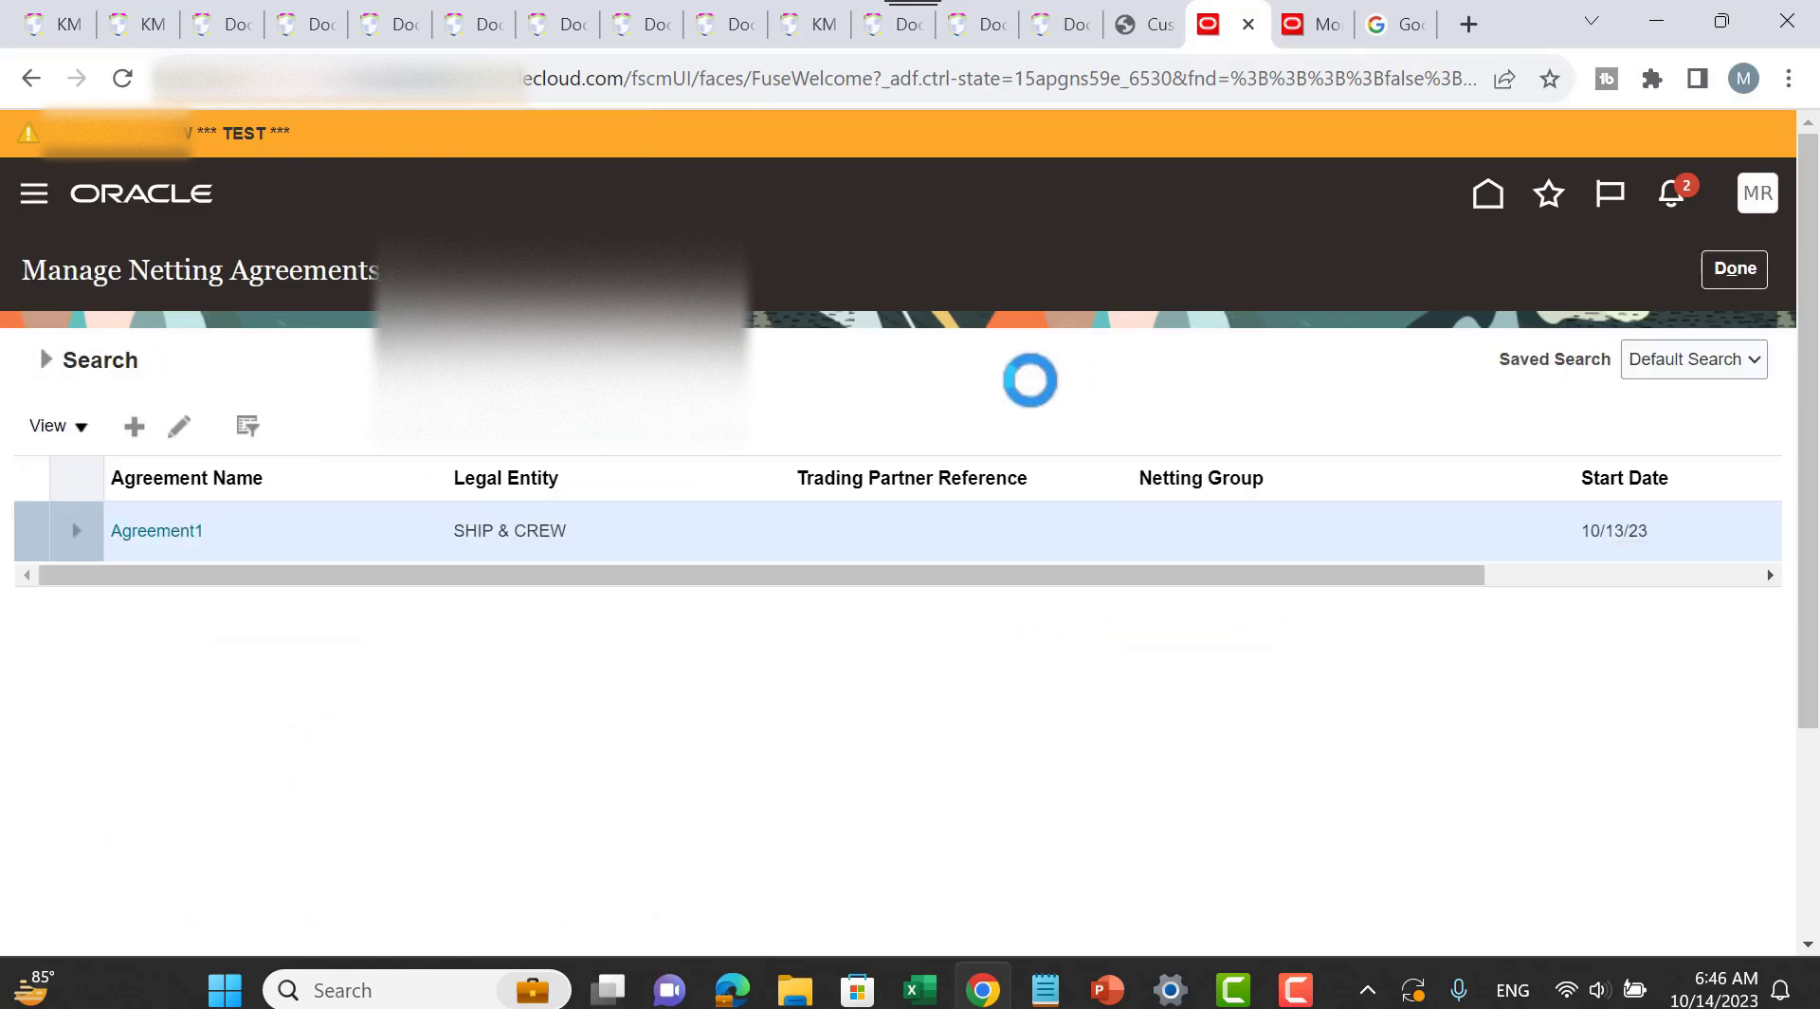
Step: Leave netting agreements and open Manage Netting Settlements from the payables Tasks panel
click(1718, 271)
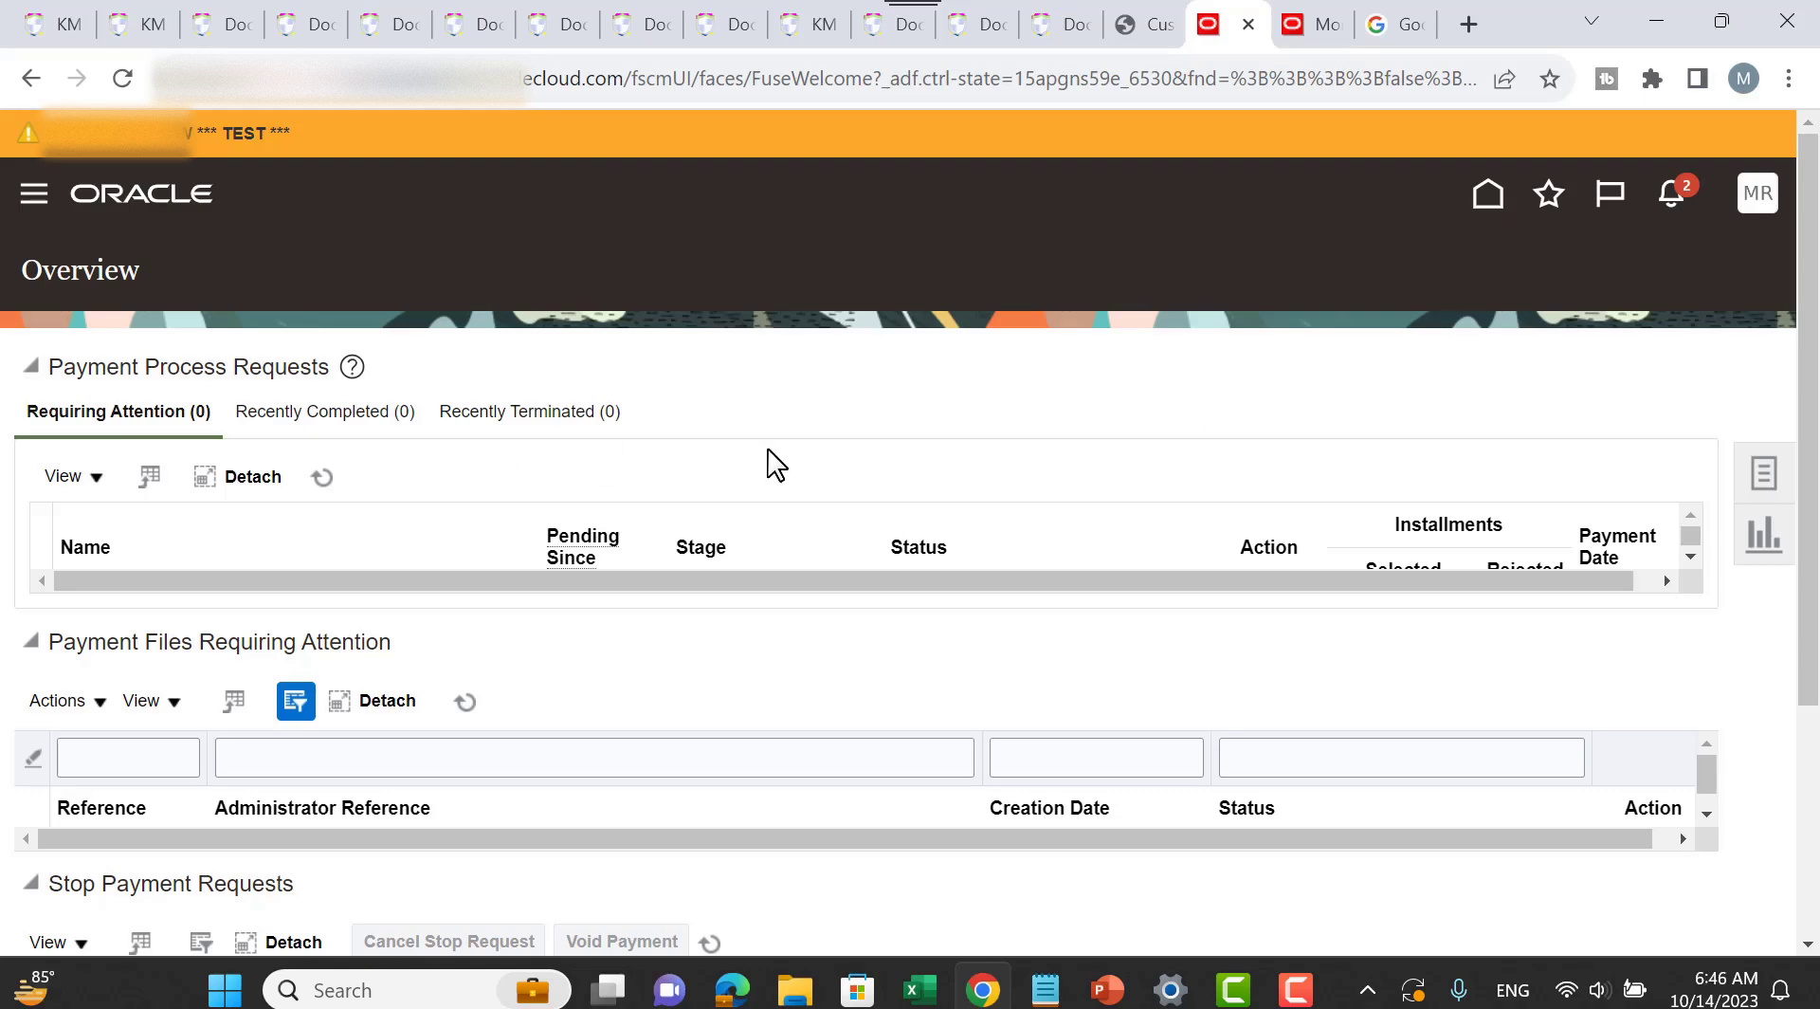
click(1765, 479)
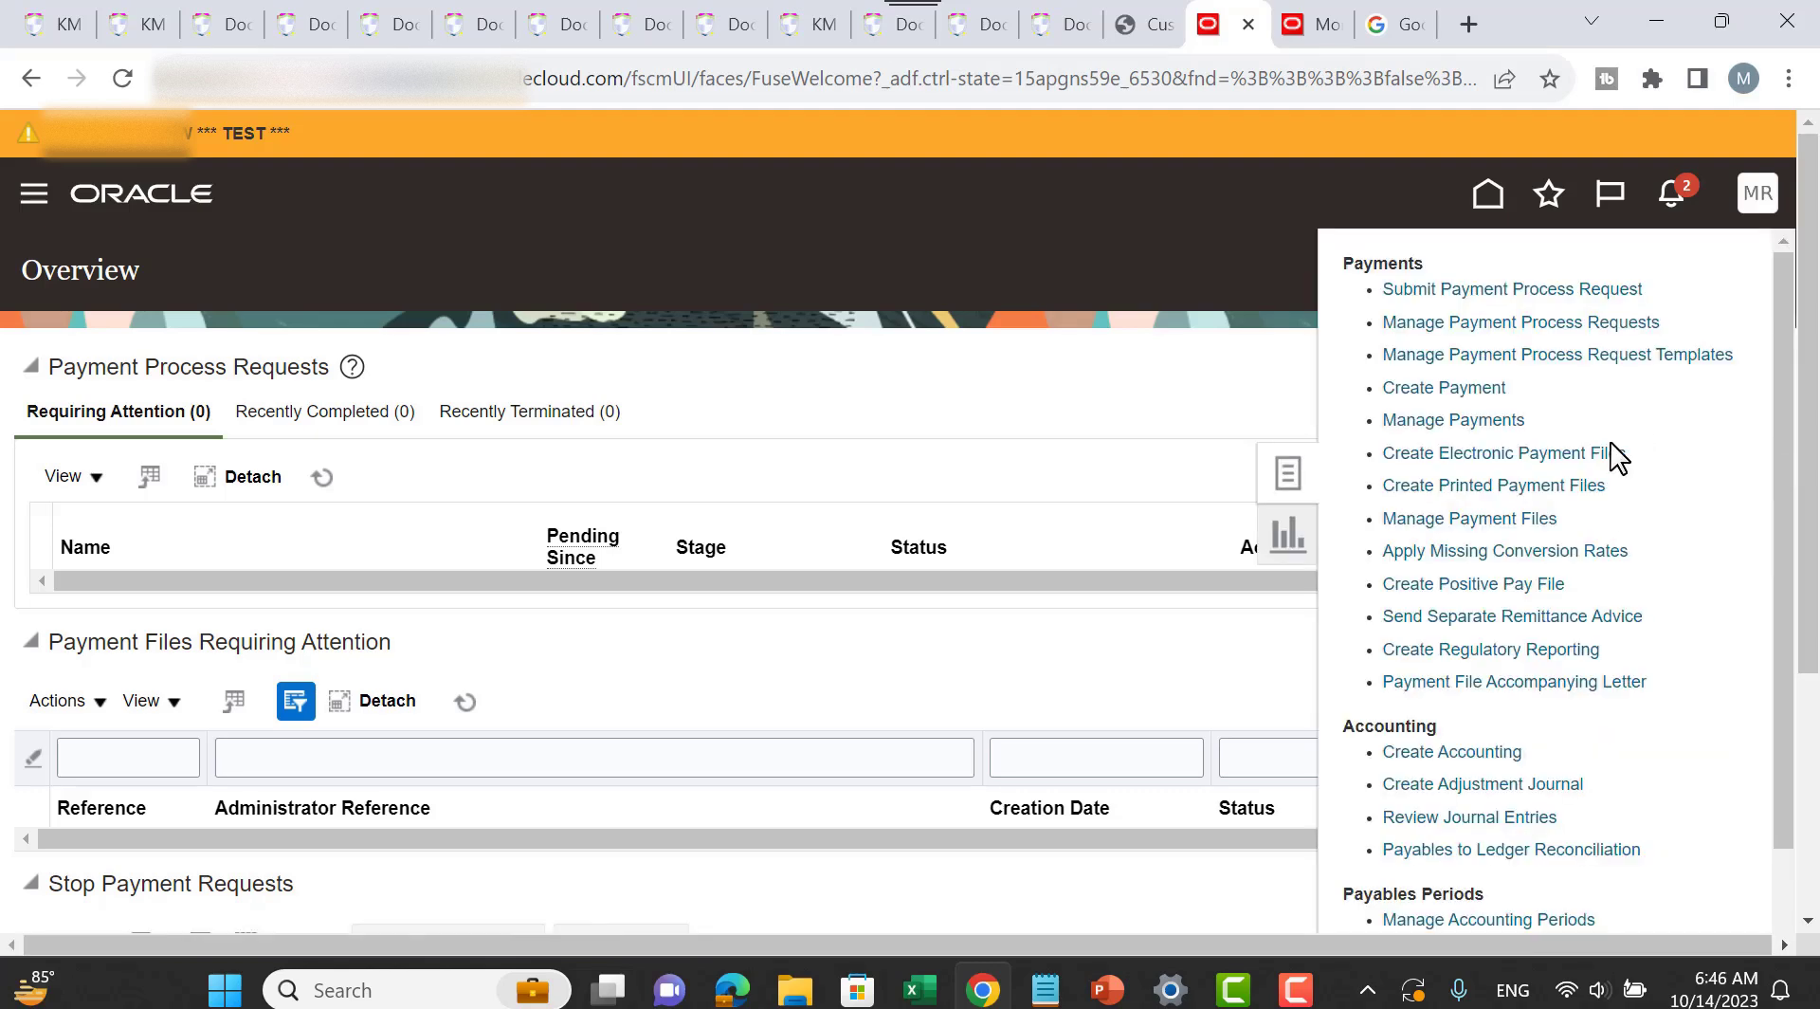
scroll(1612, 455, down, 2)
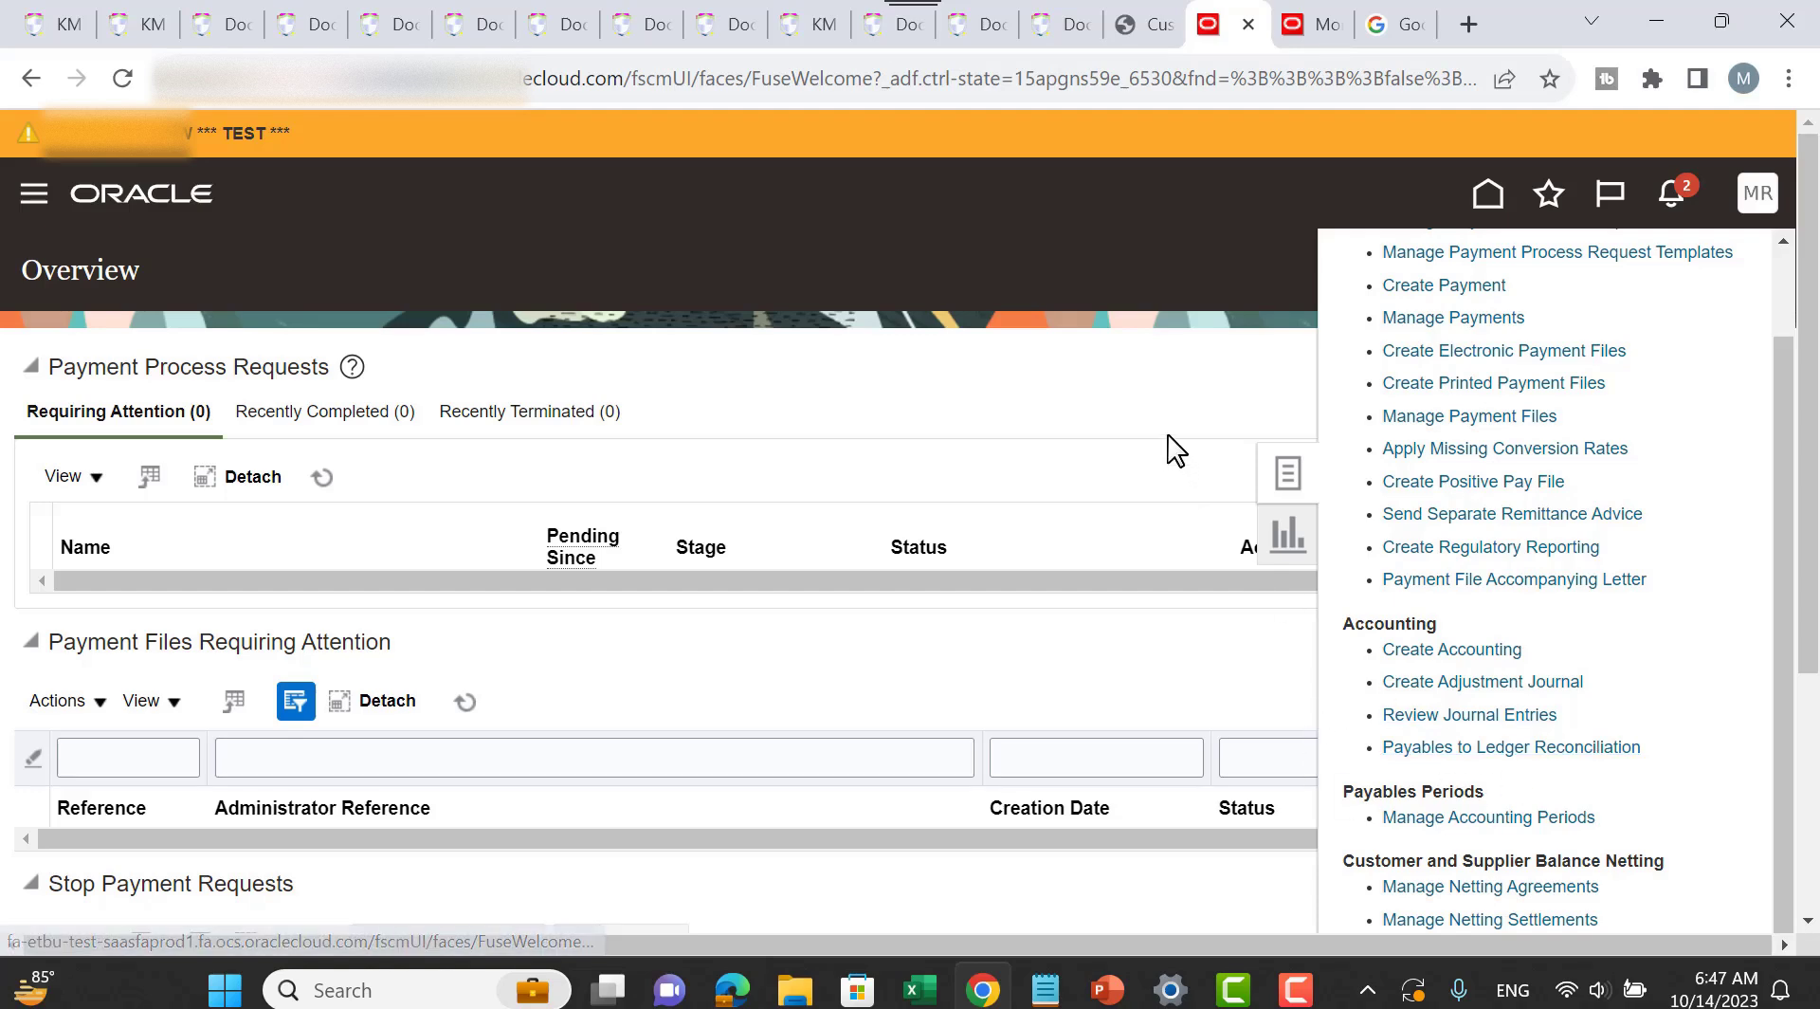
click(1500, 921)
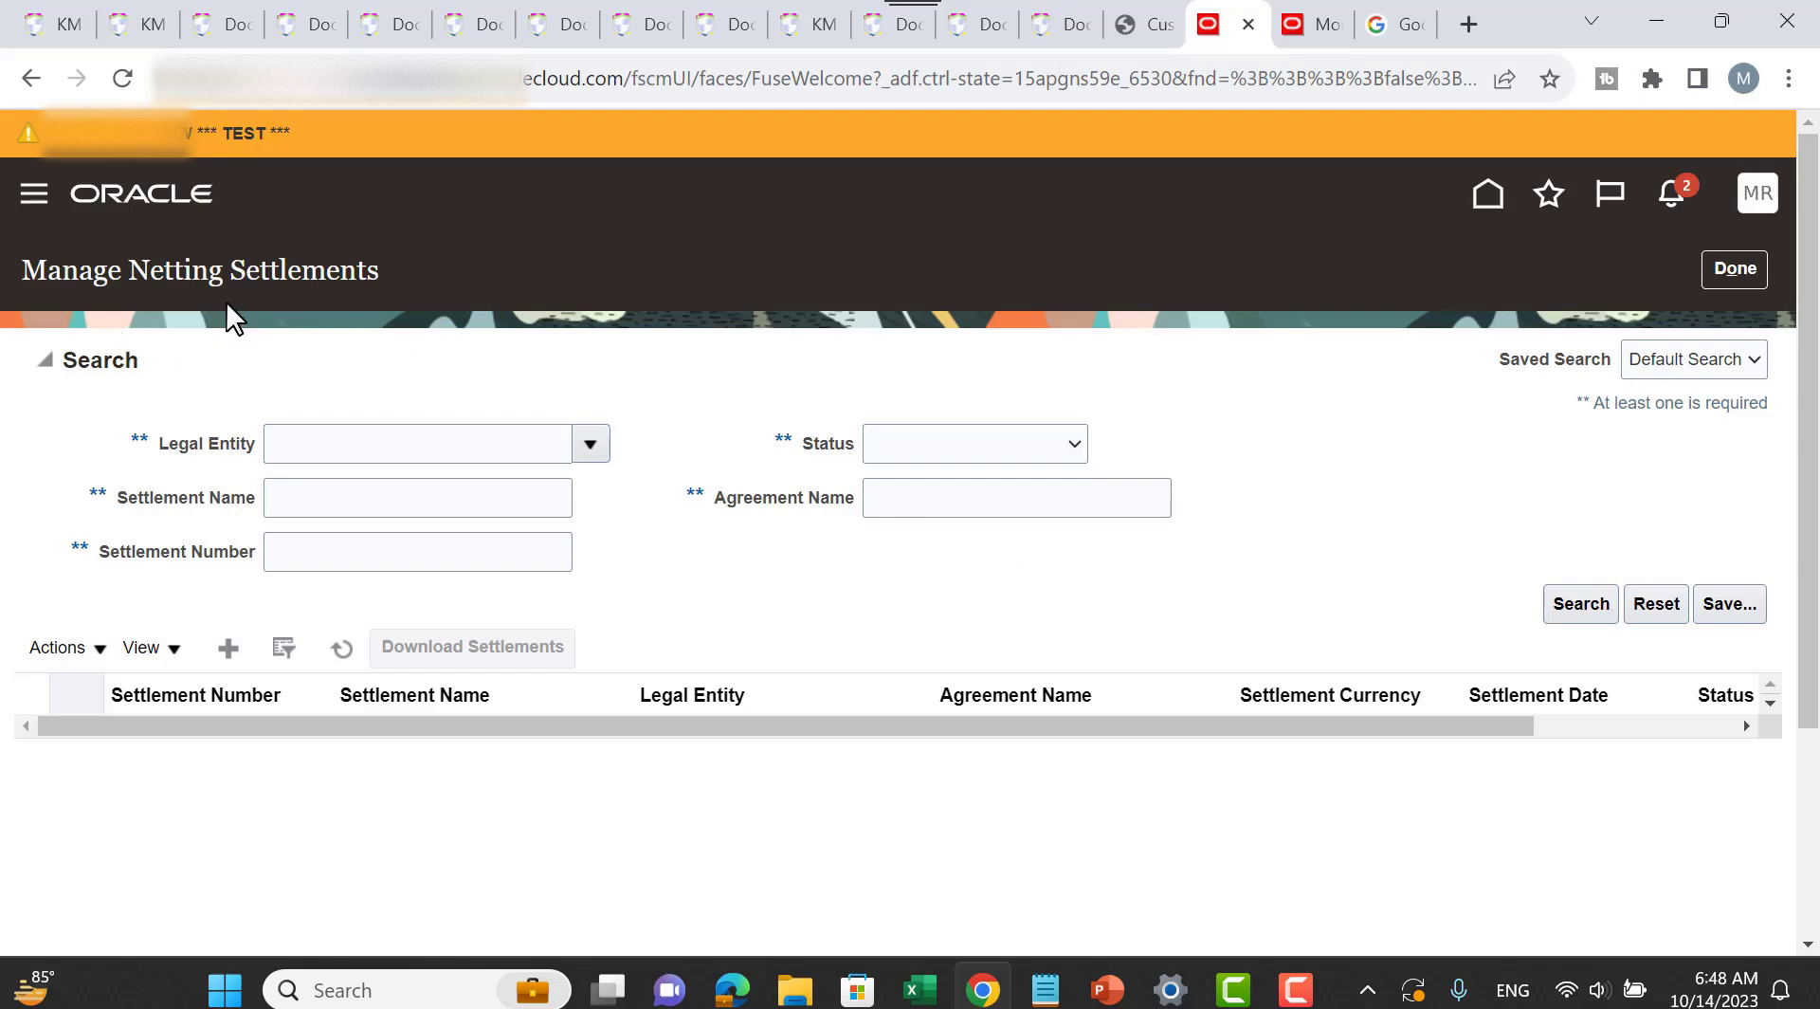
click(1044, 989)
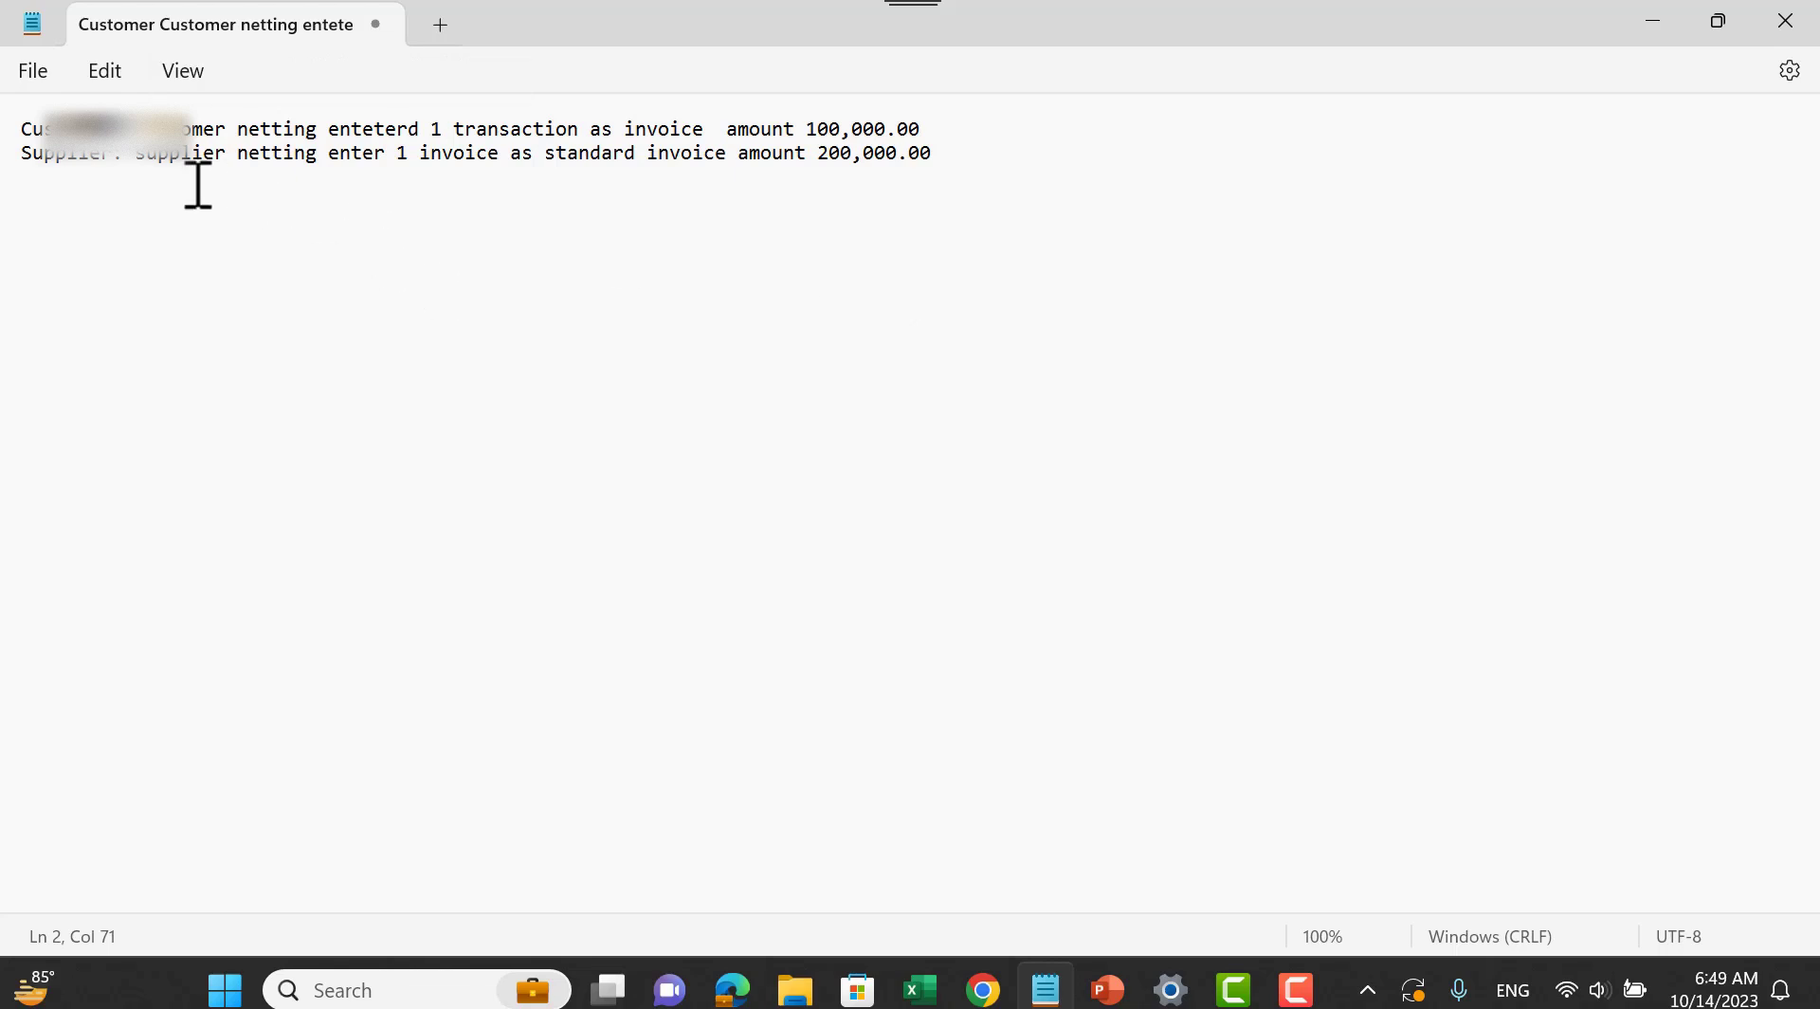
click(133, 130)
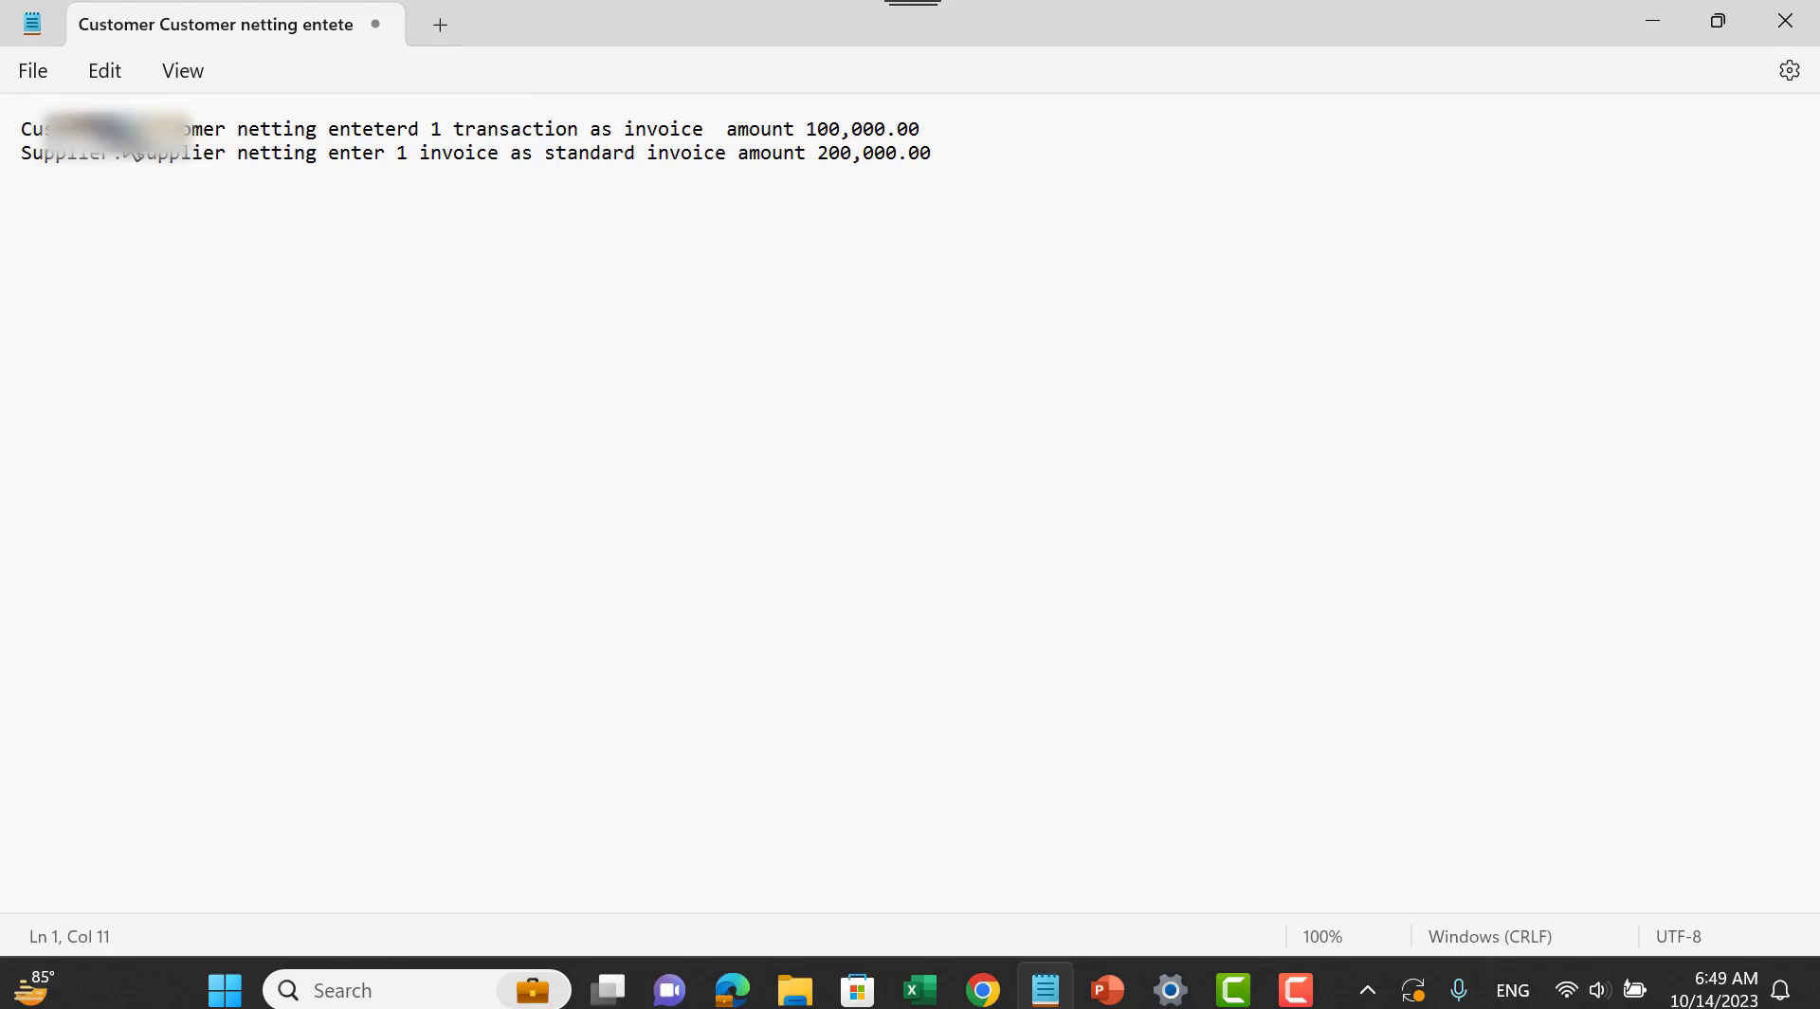
drag(134, 131, 320, 139)
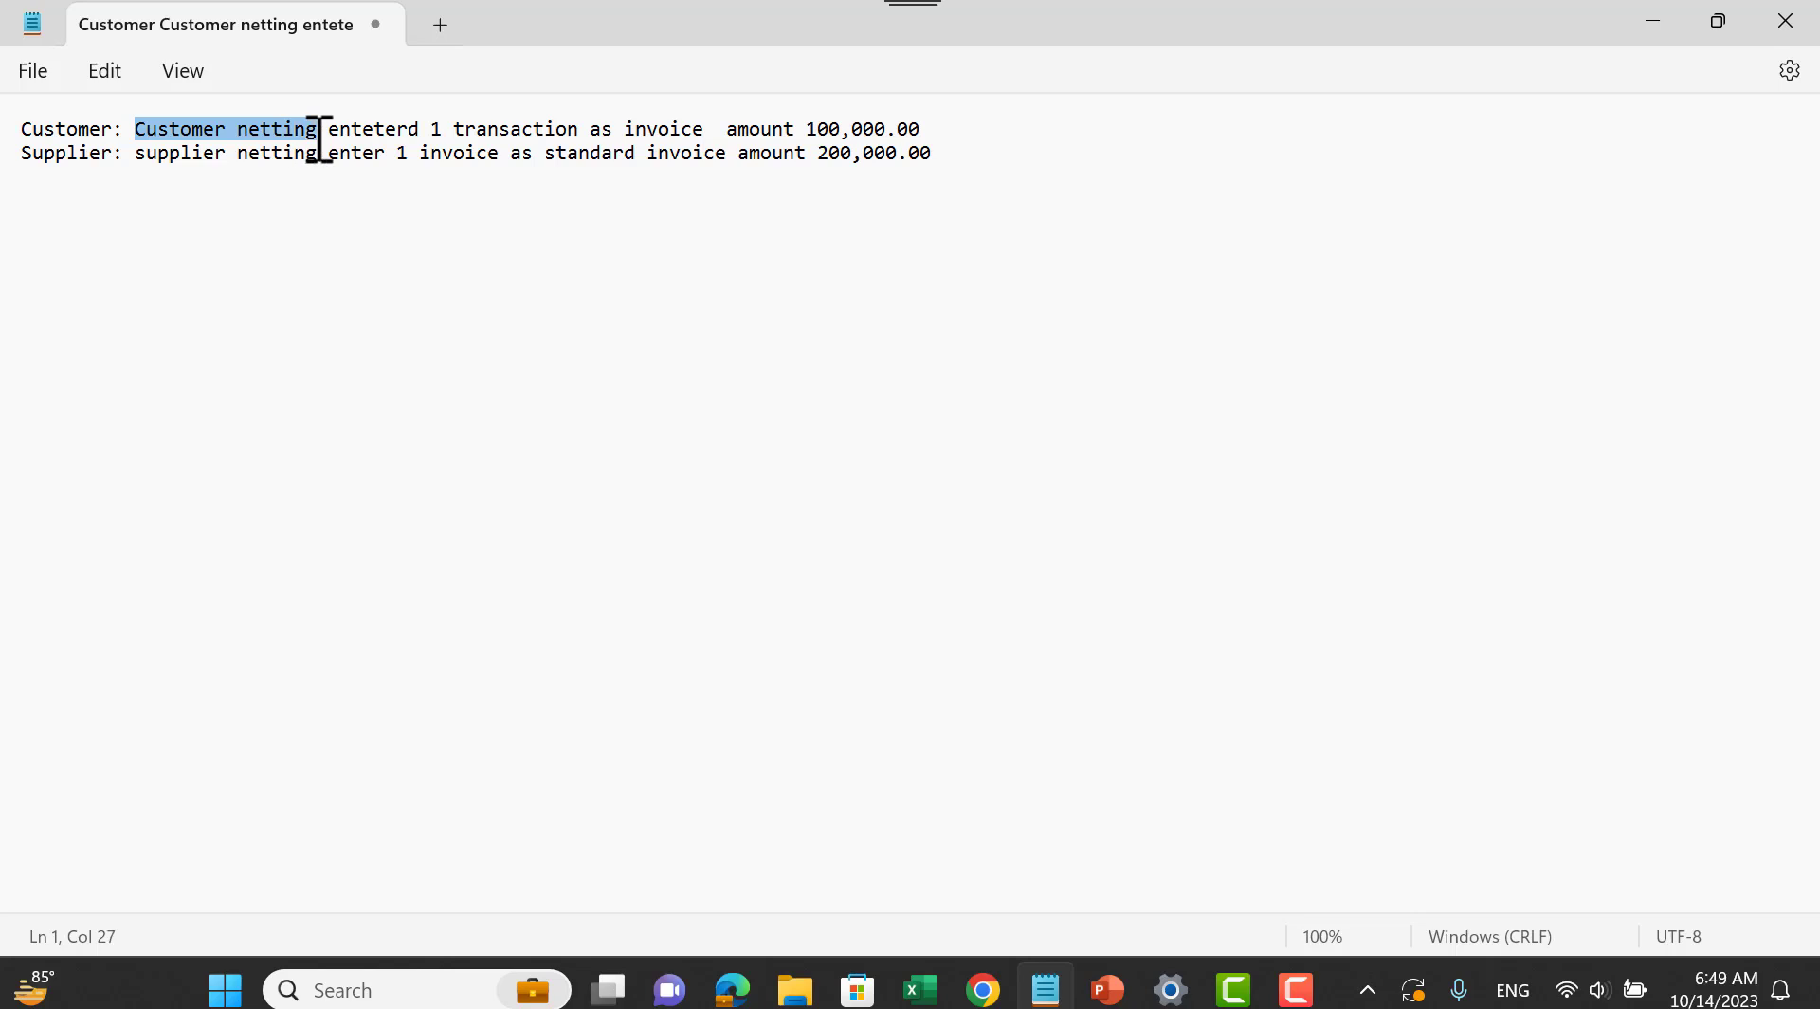
drag(138, 158, 327, 151)
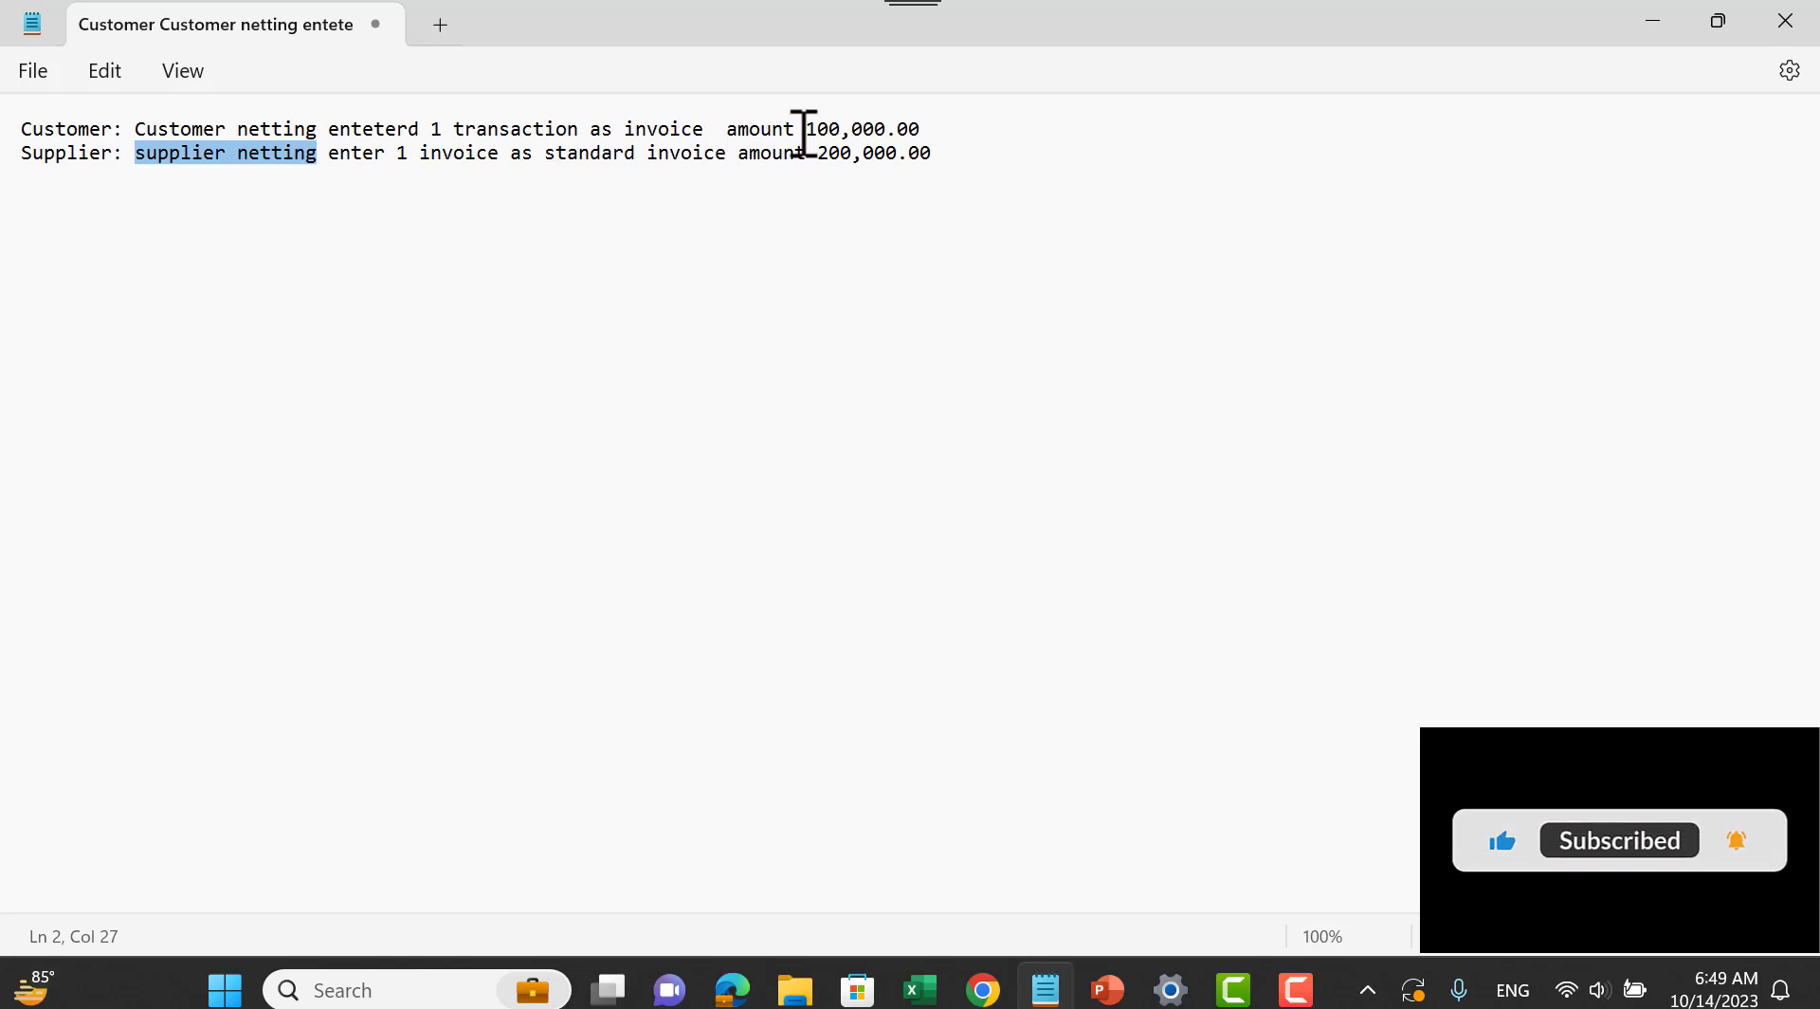
drag(807, 129, 944, 130)
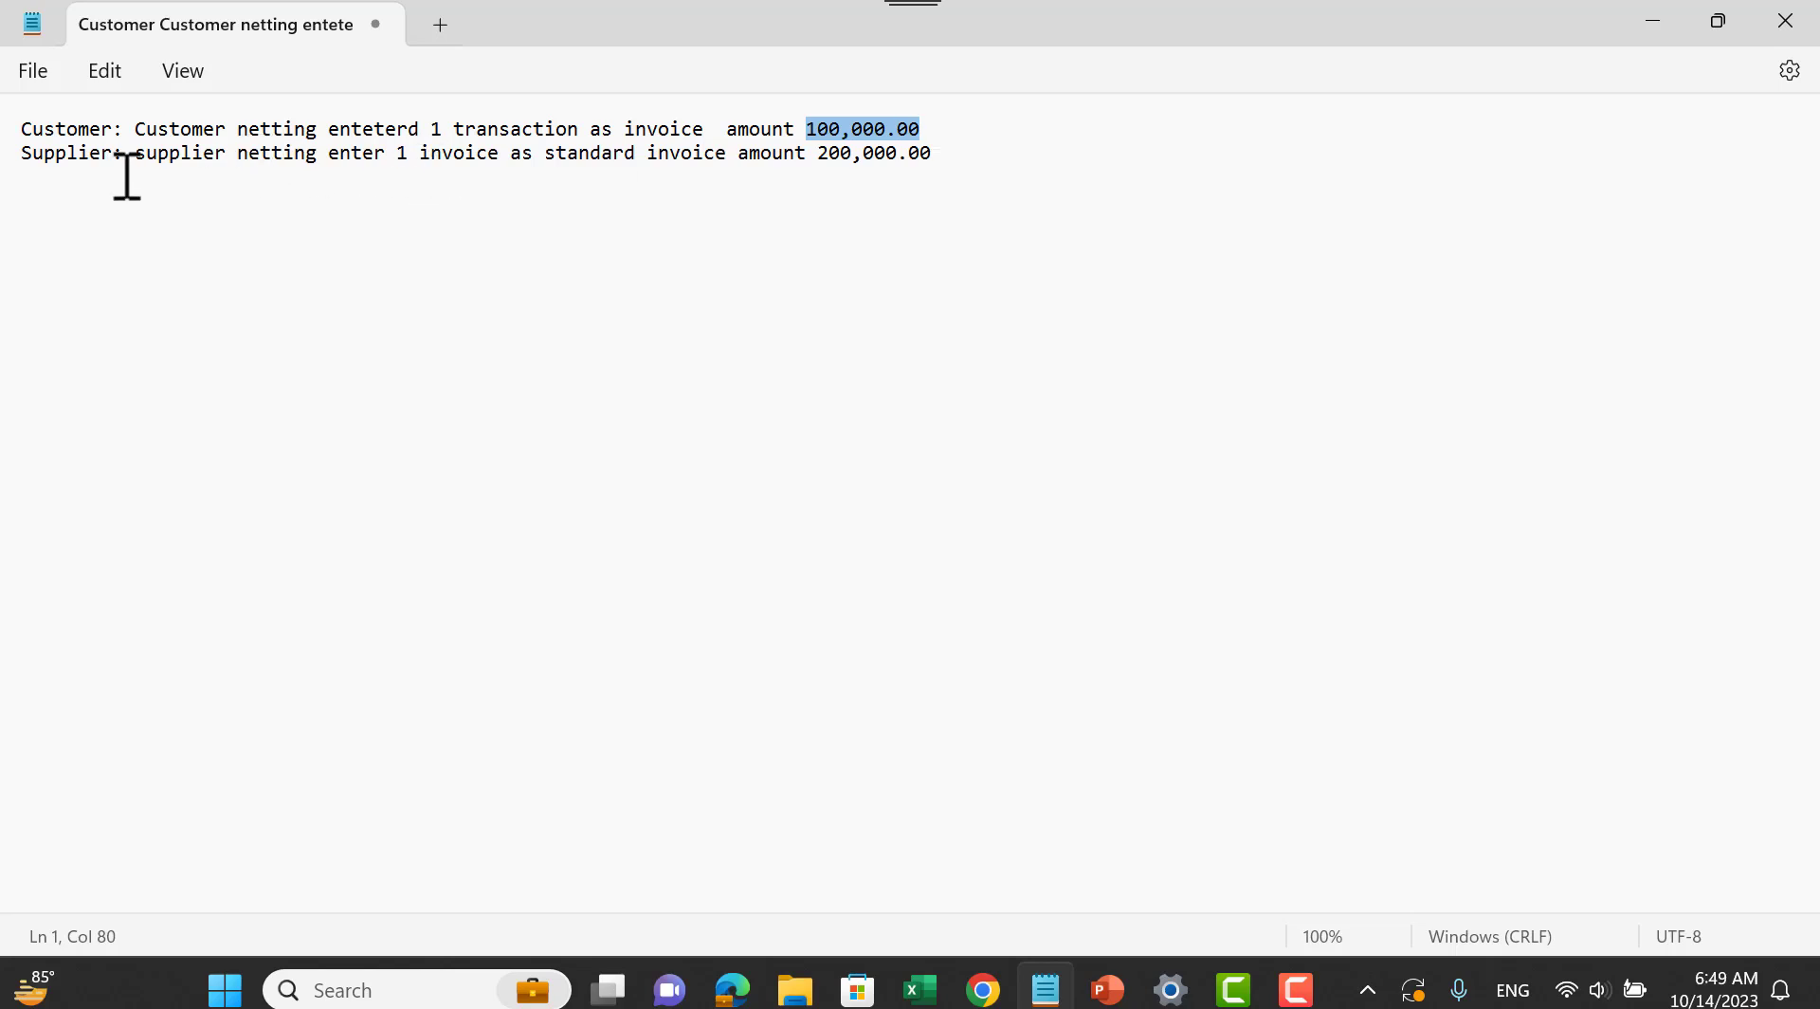
drag(134, 161, 320, 178)
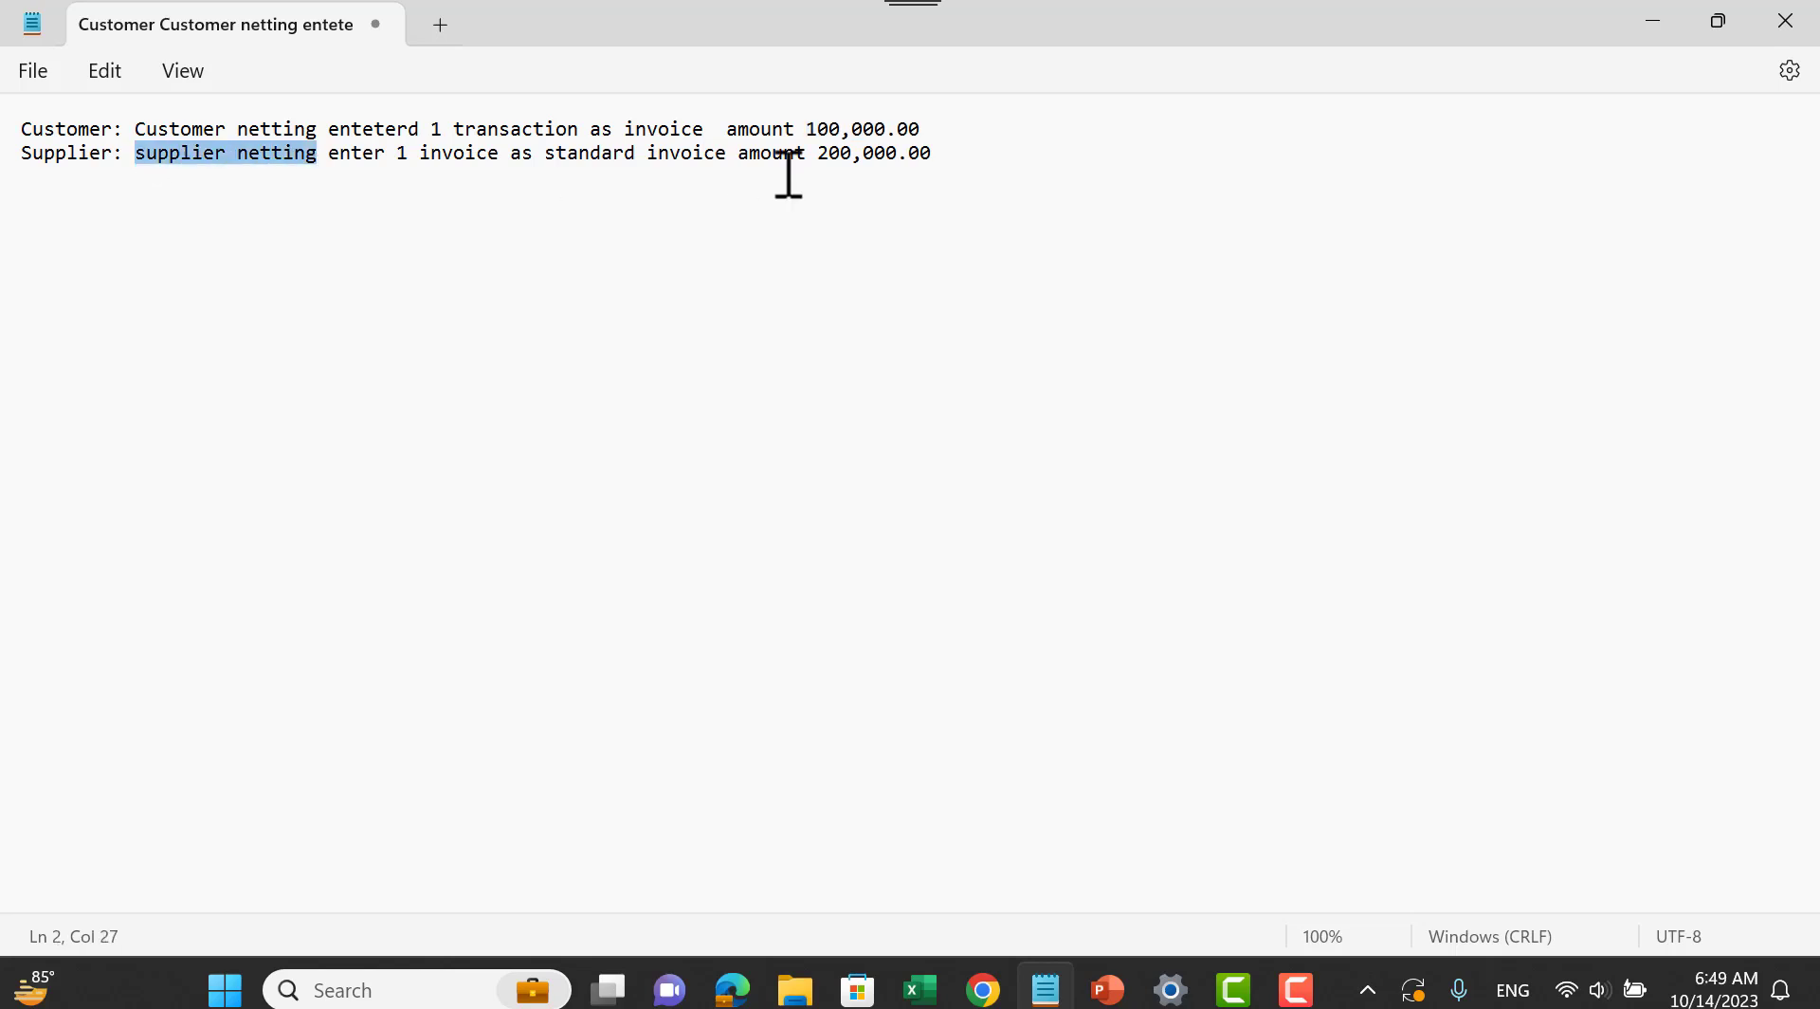
drag(817, 161, 944, 166)
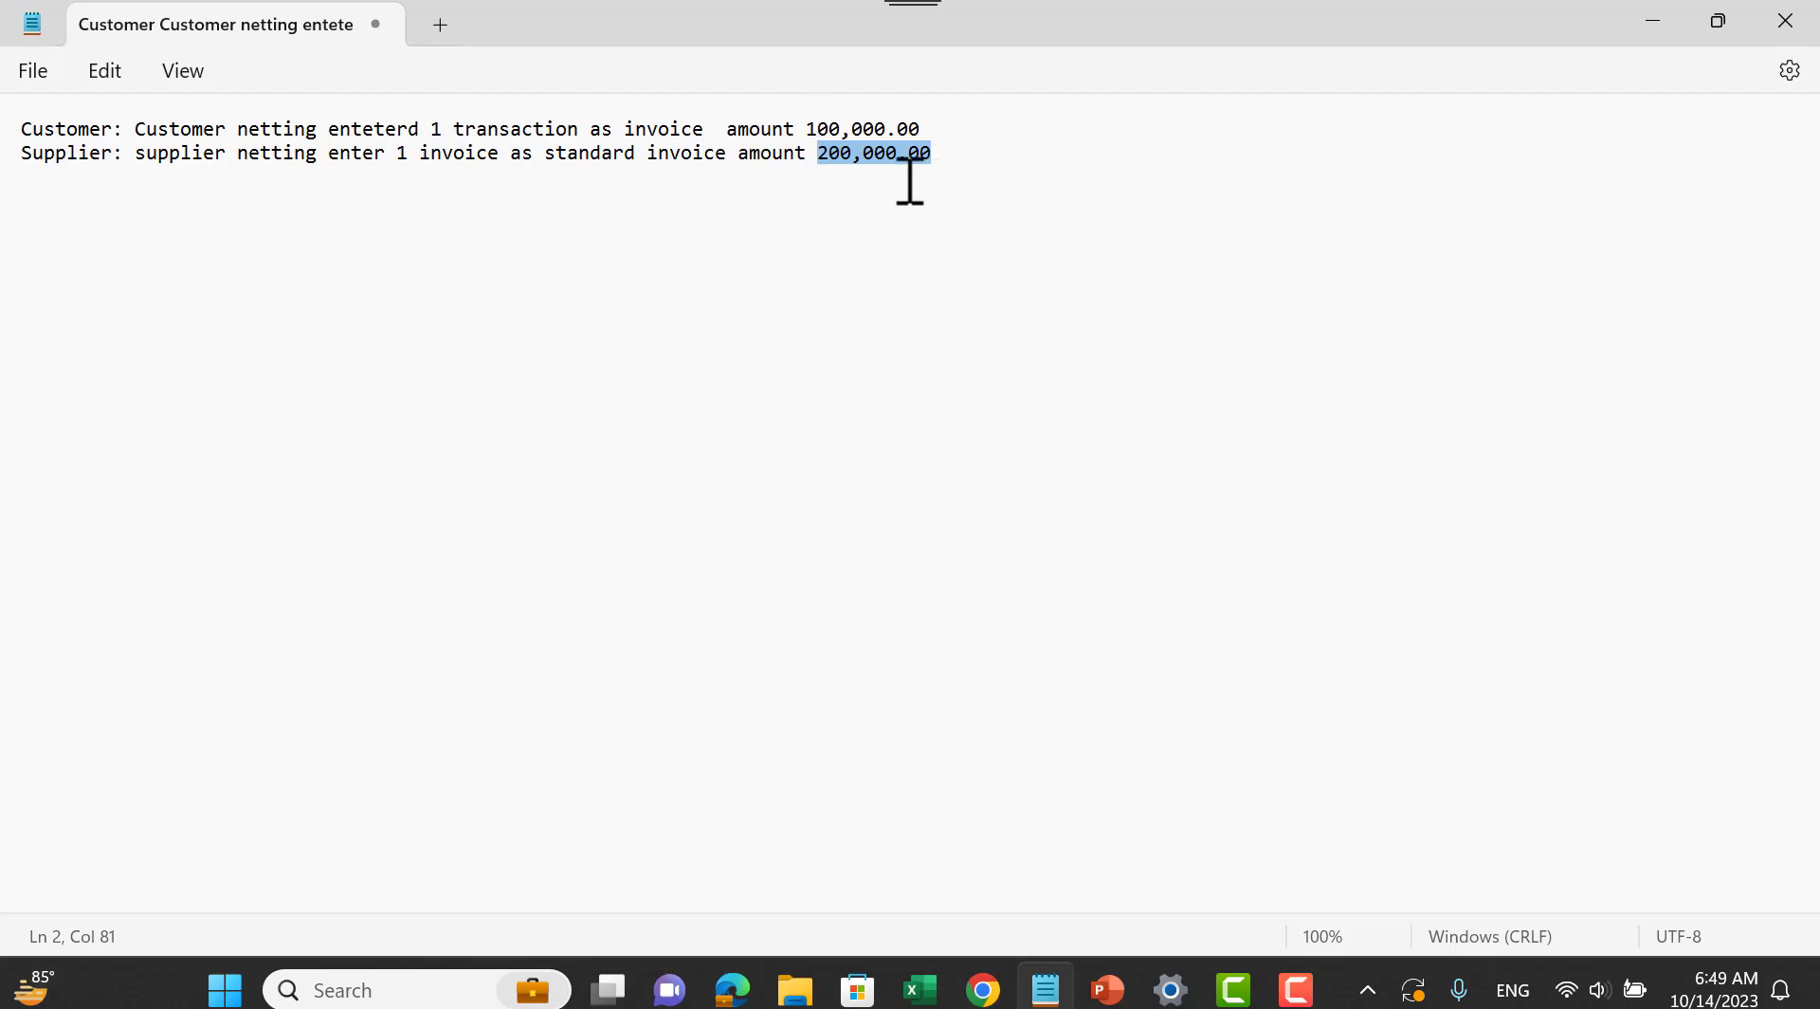
click(1655, 27)
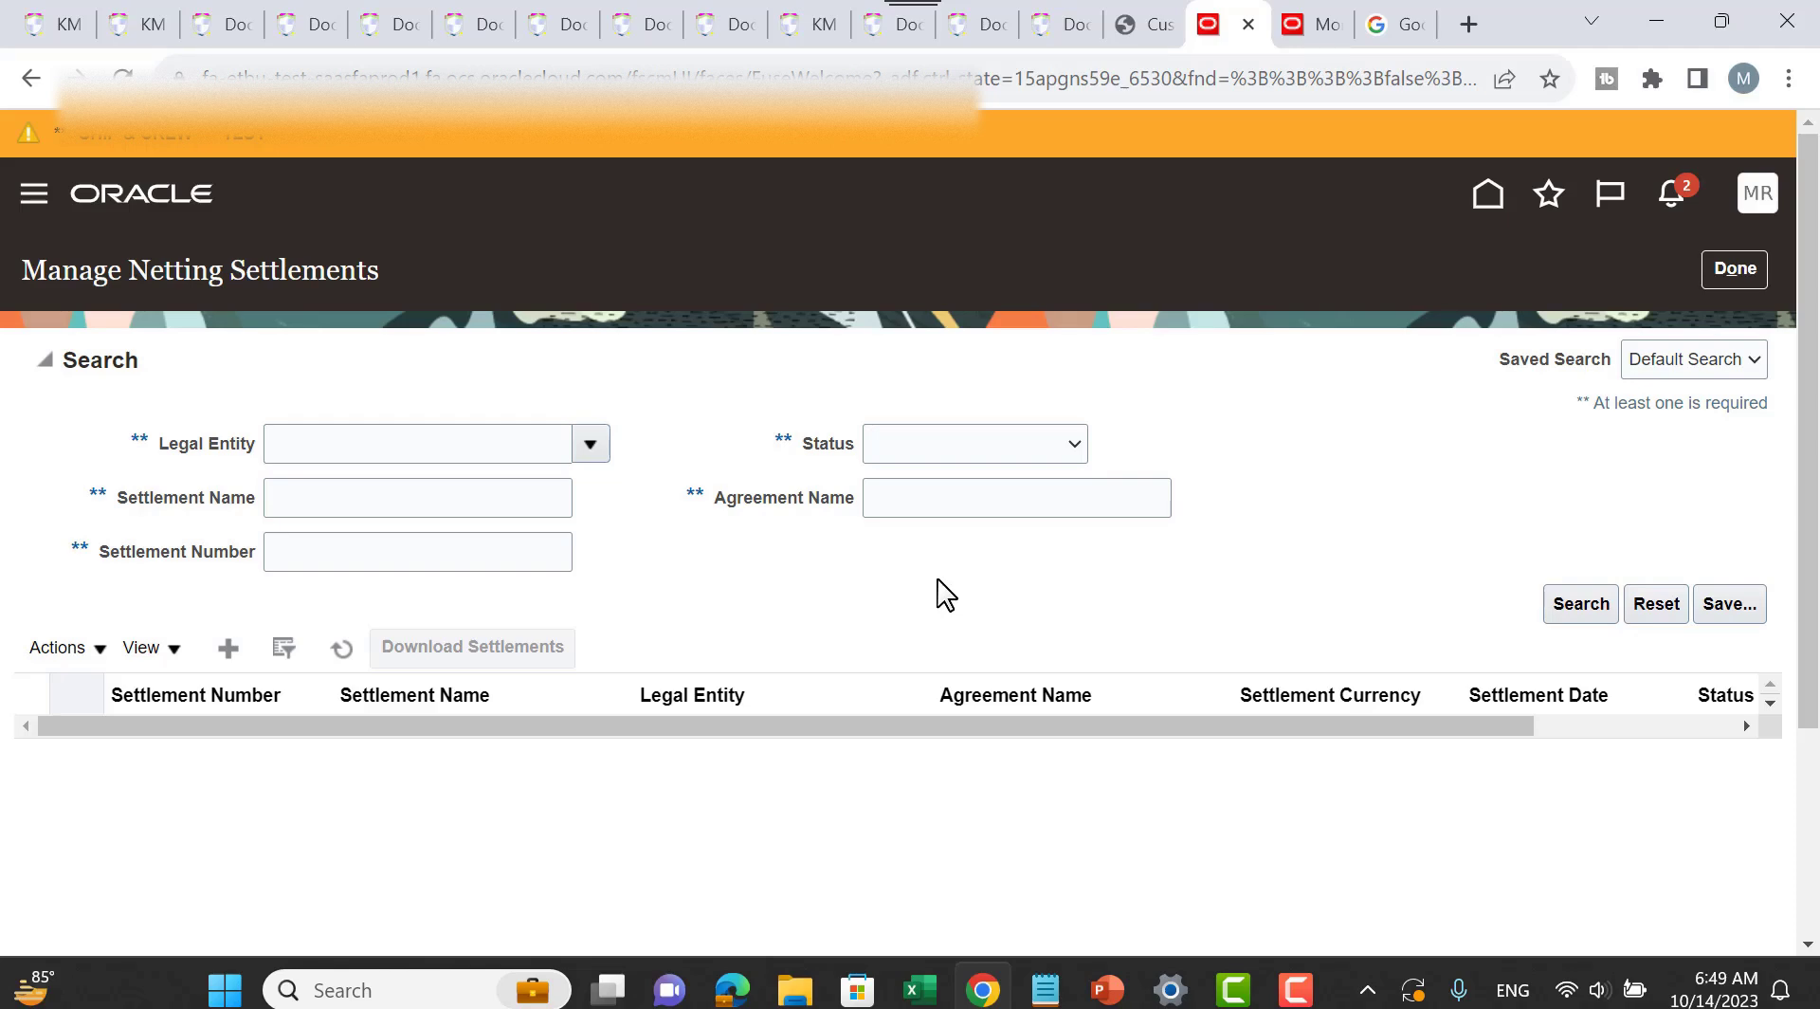
Step: Start a new netting settlement from the Manage Netting Settlements page
click(227, 648)
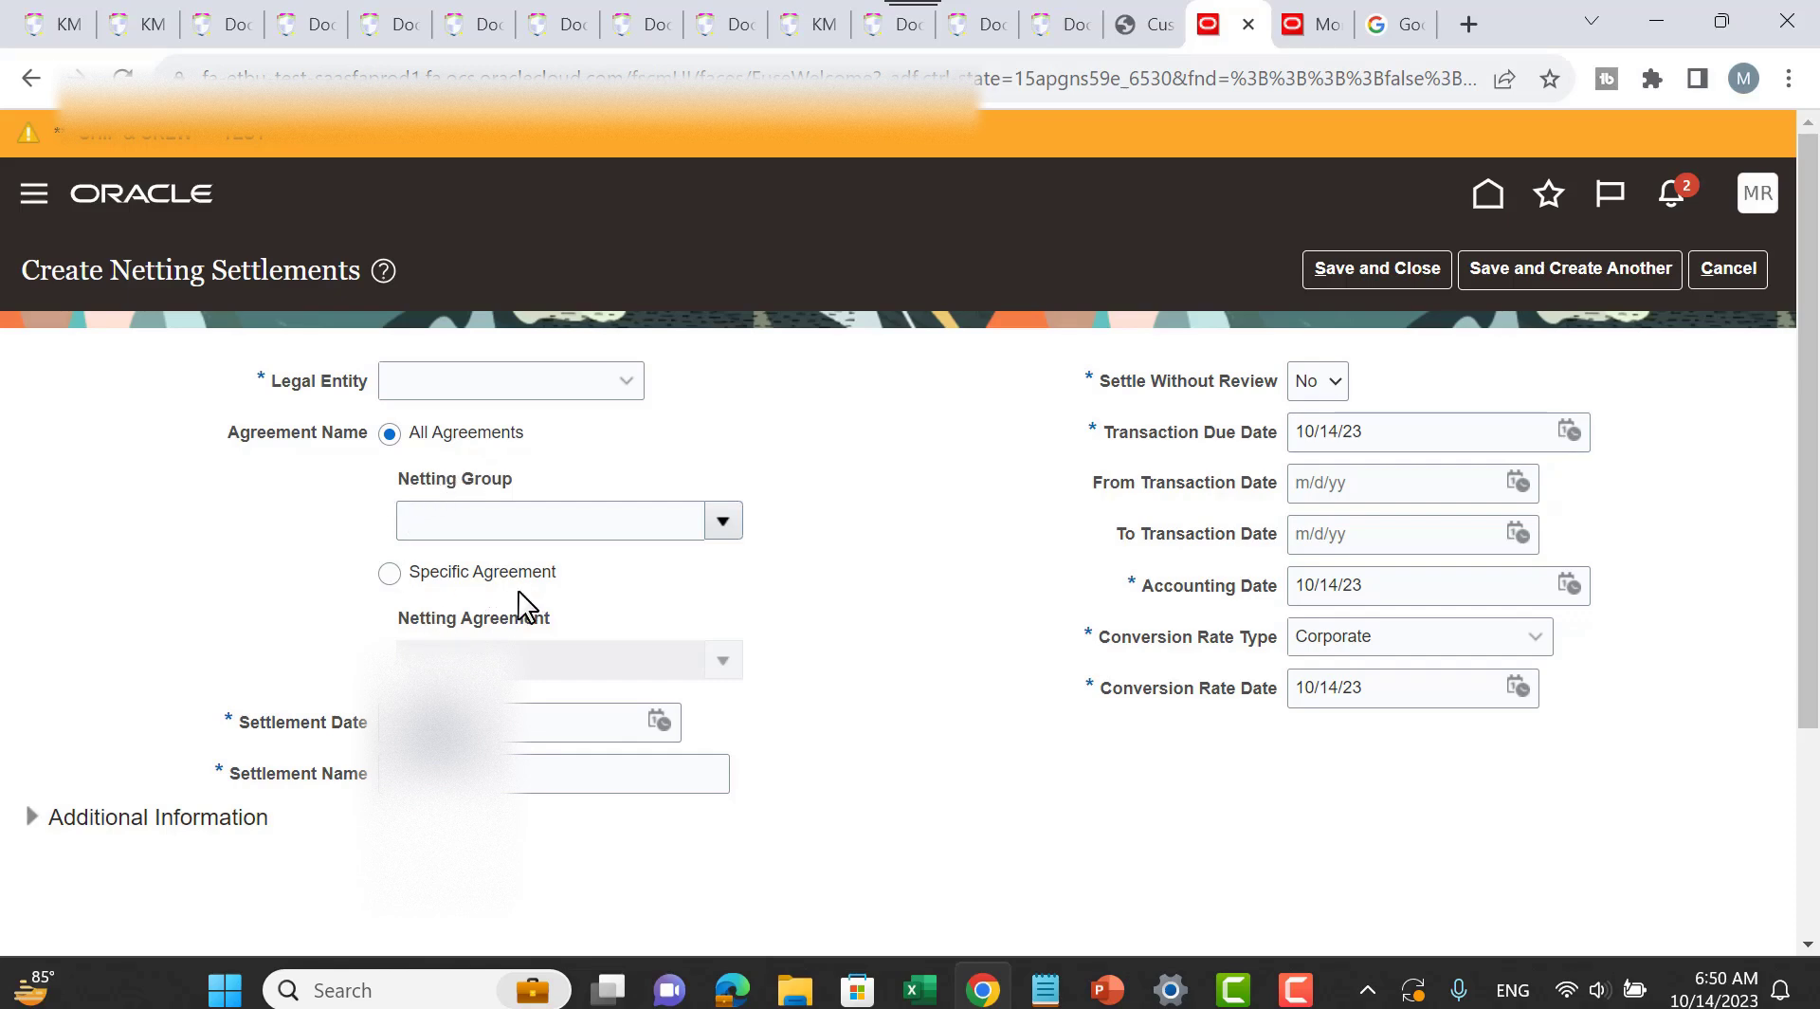
Step: Set the new settlement to Specific Agreement, then cancel the Create Netting Settlements form
click(391, 574)
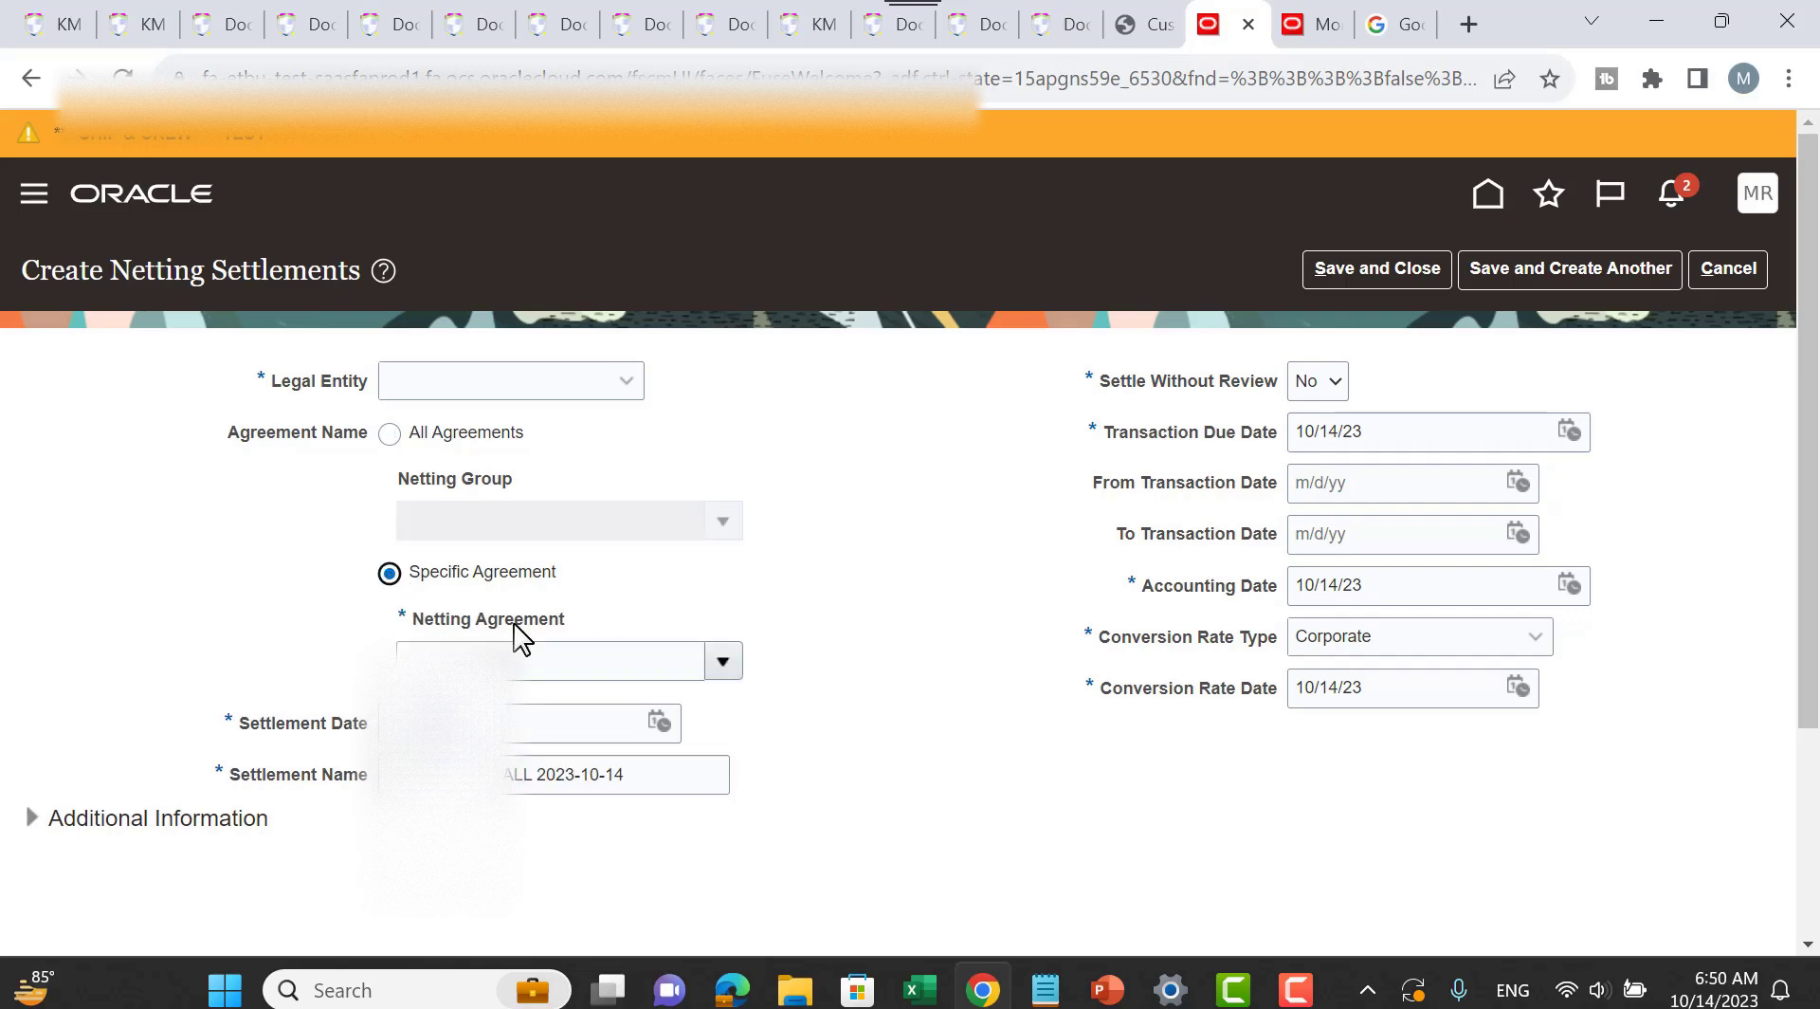
click(579, 656)
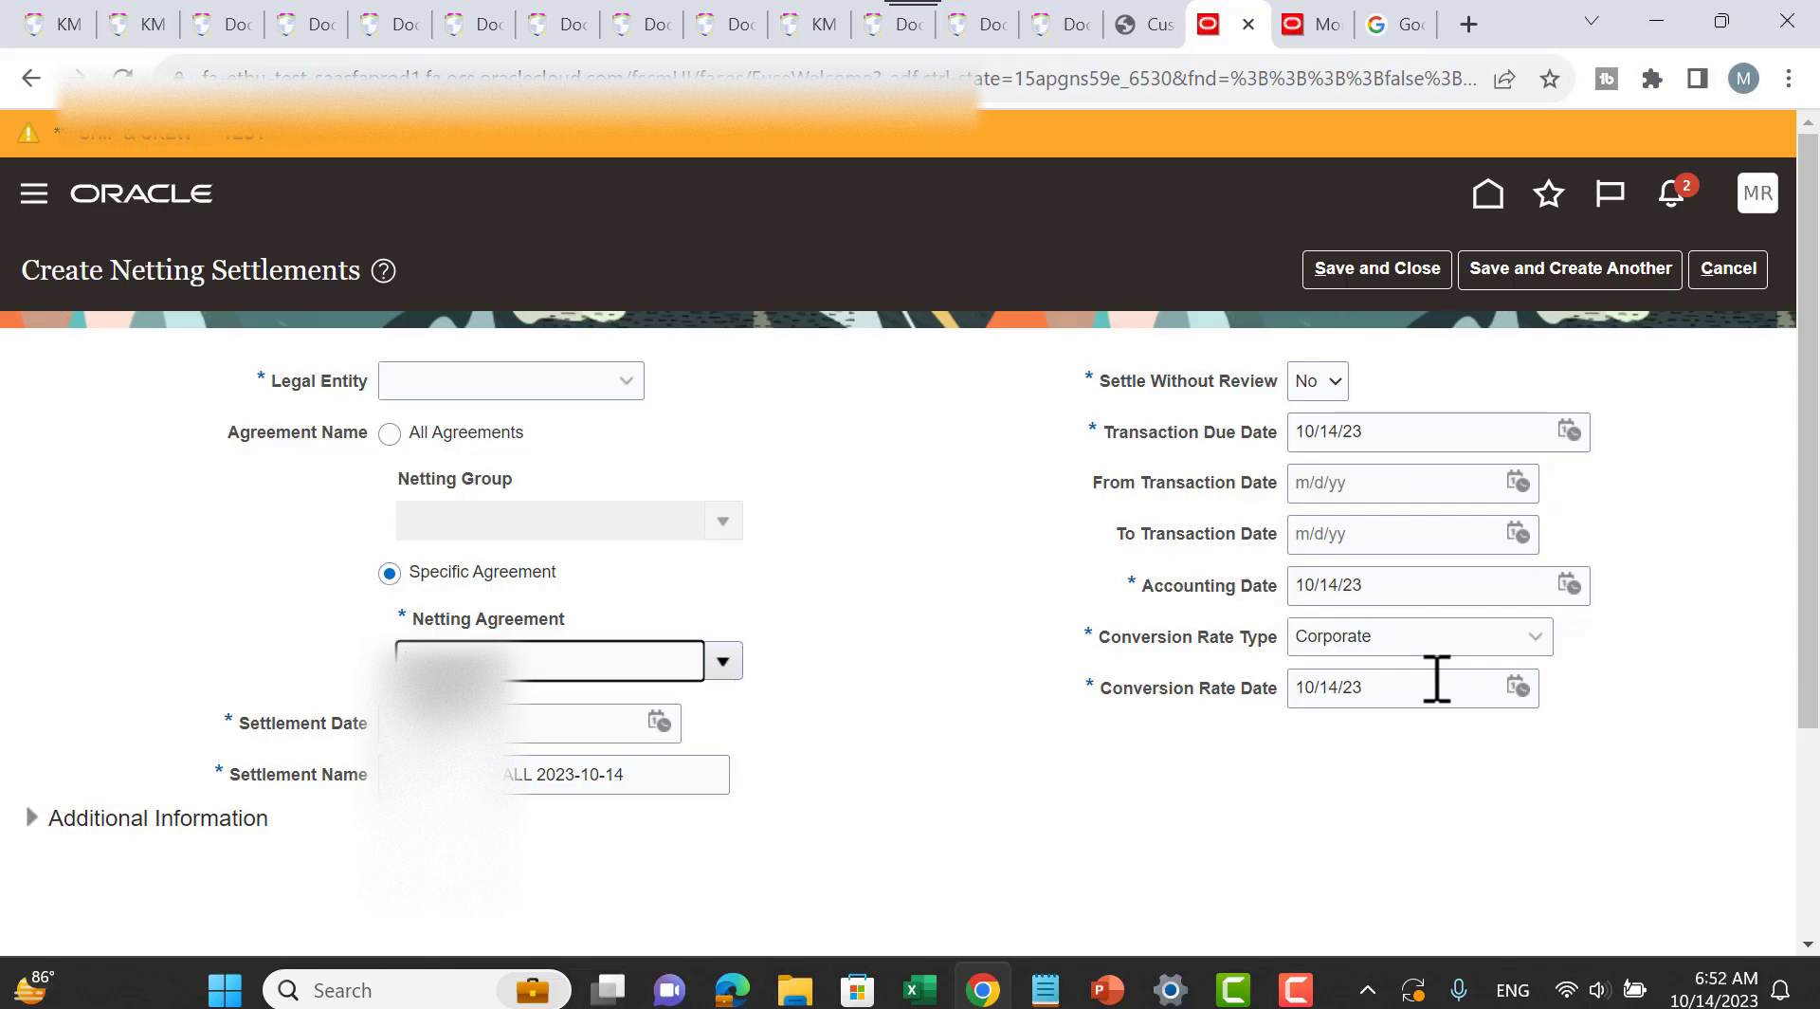
scroll(939, 614, down, 3)
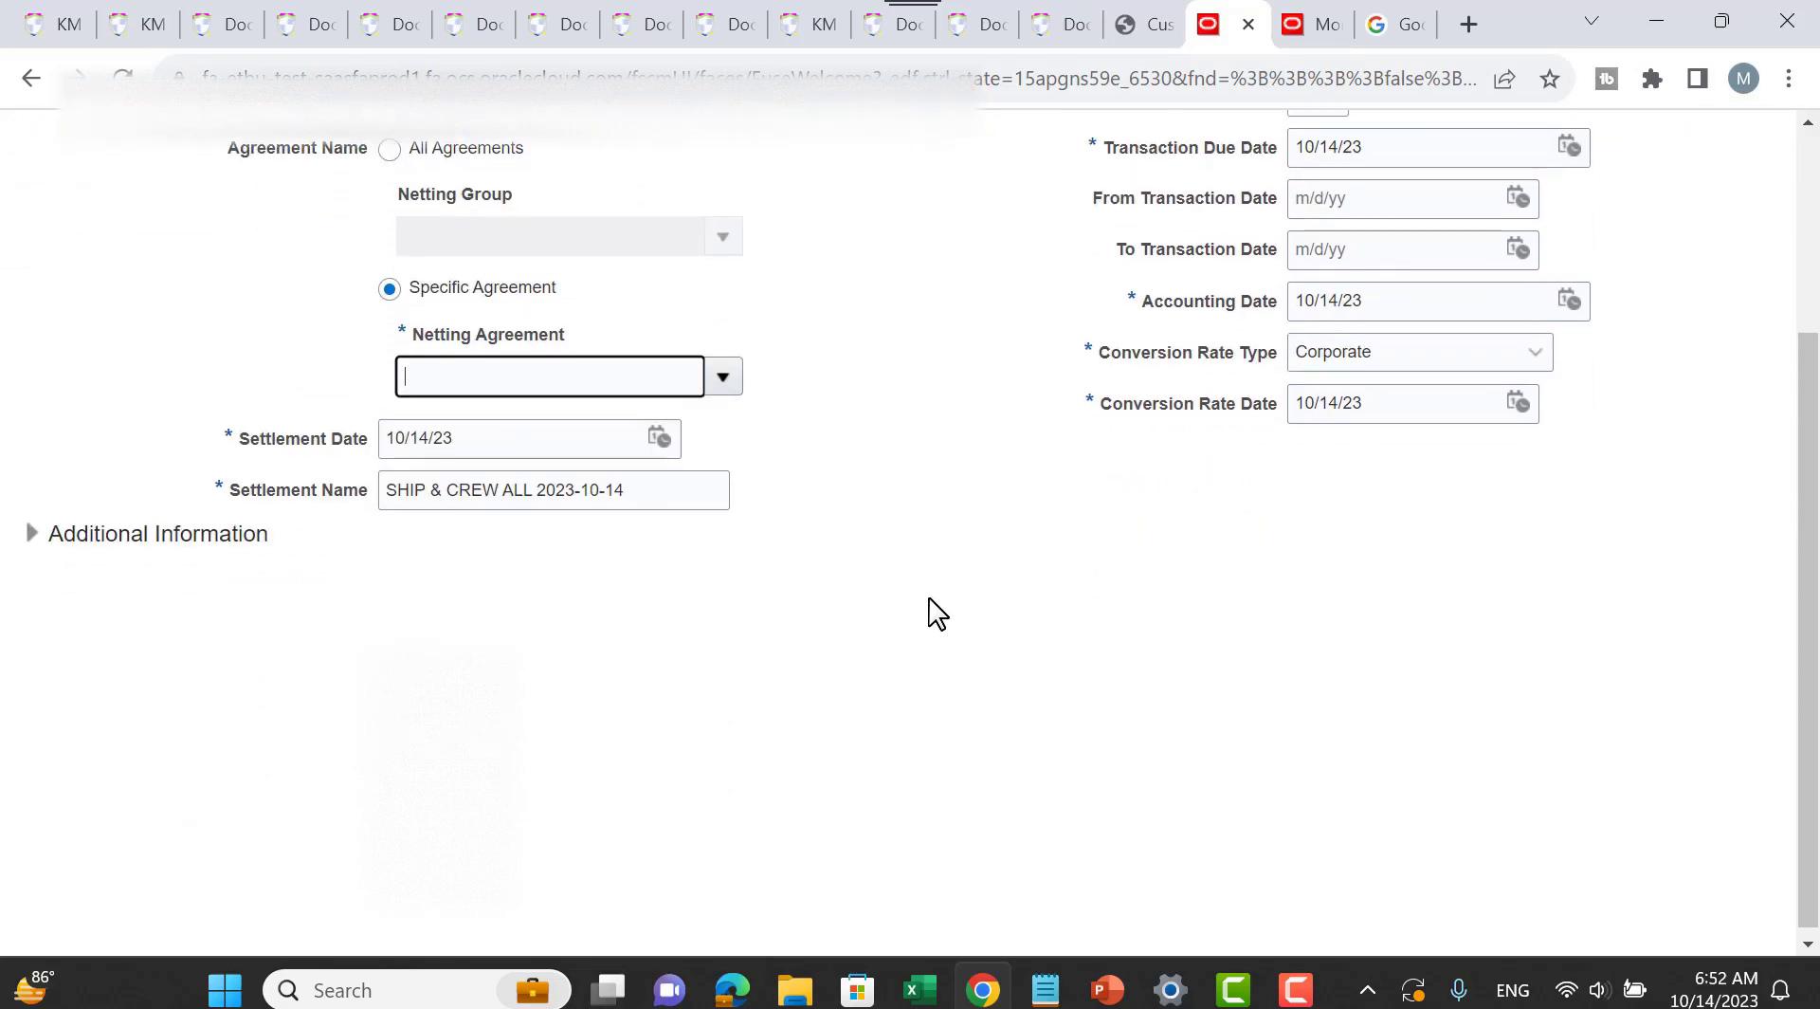
scroll(934, 611, up, 3)
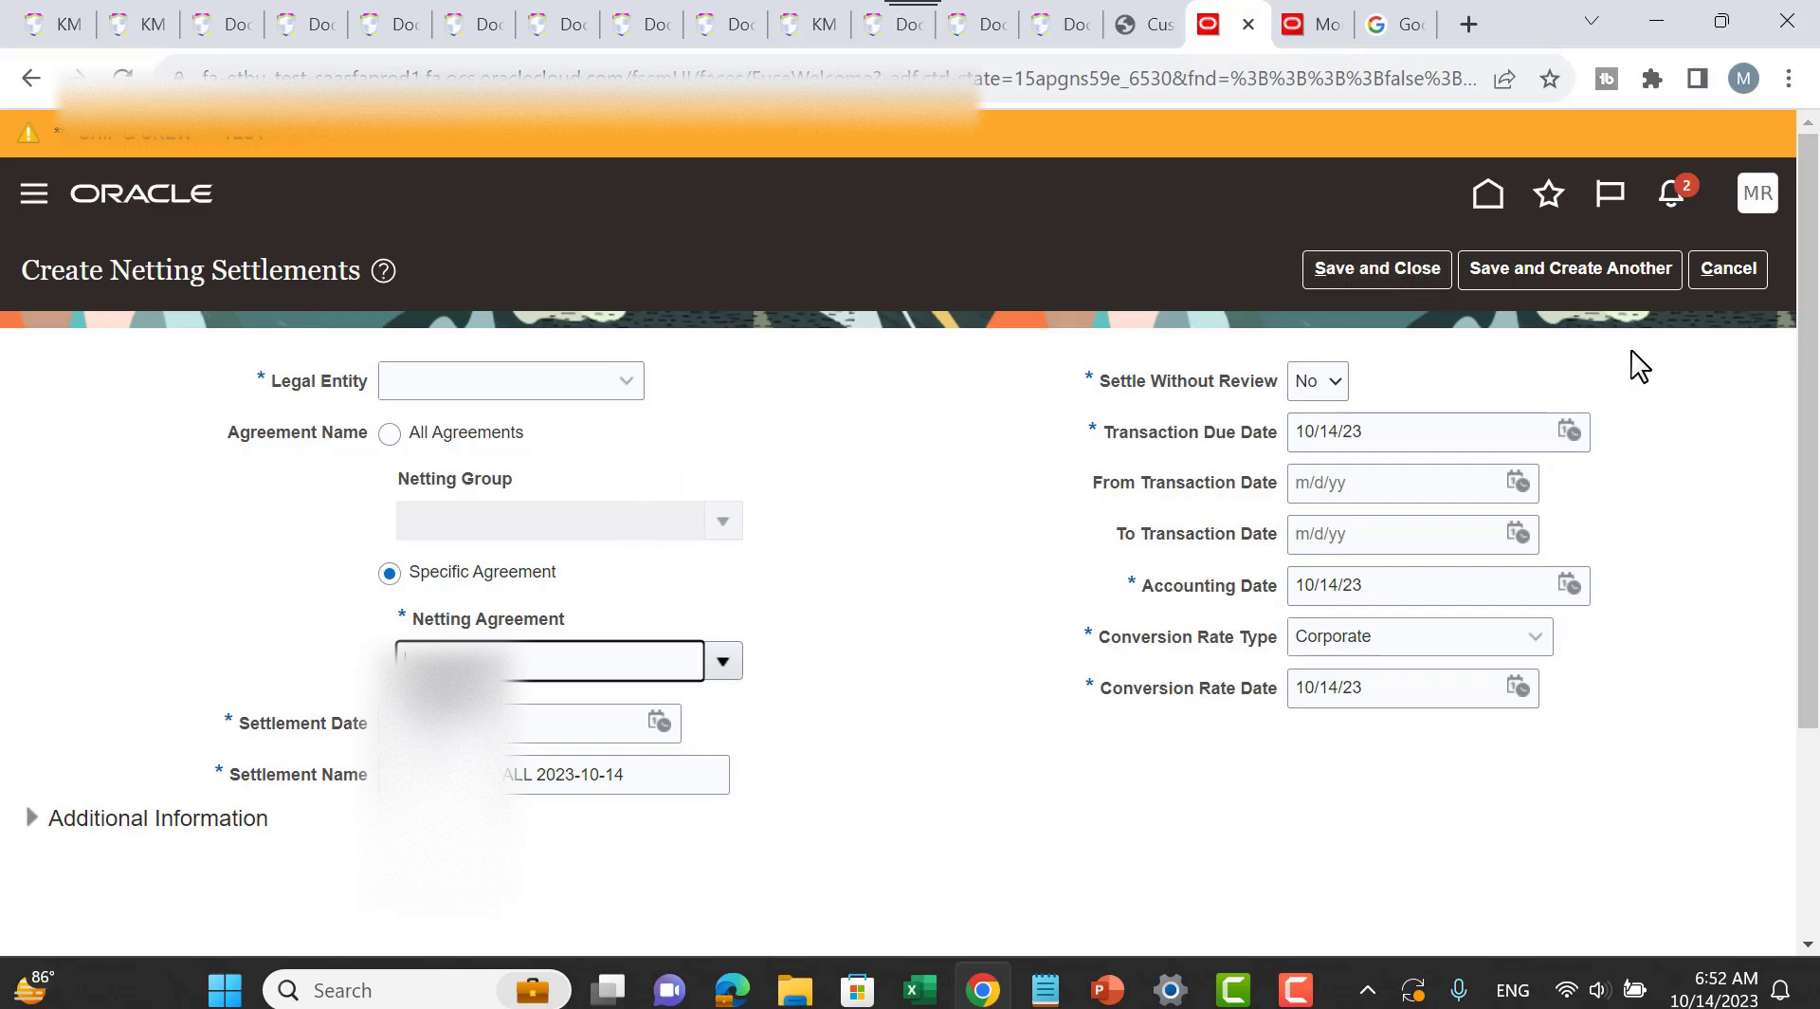
click(1716, 269)
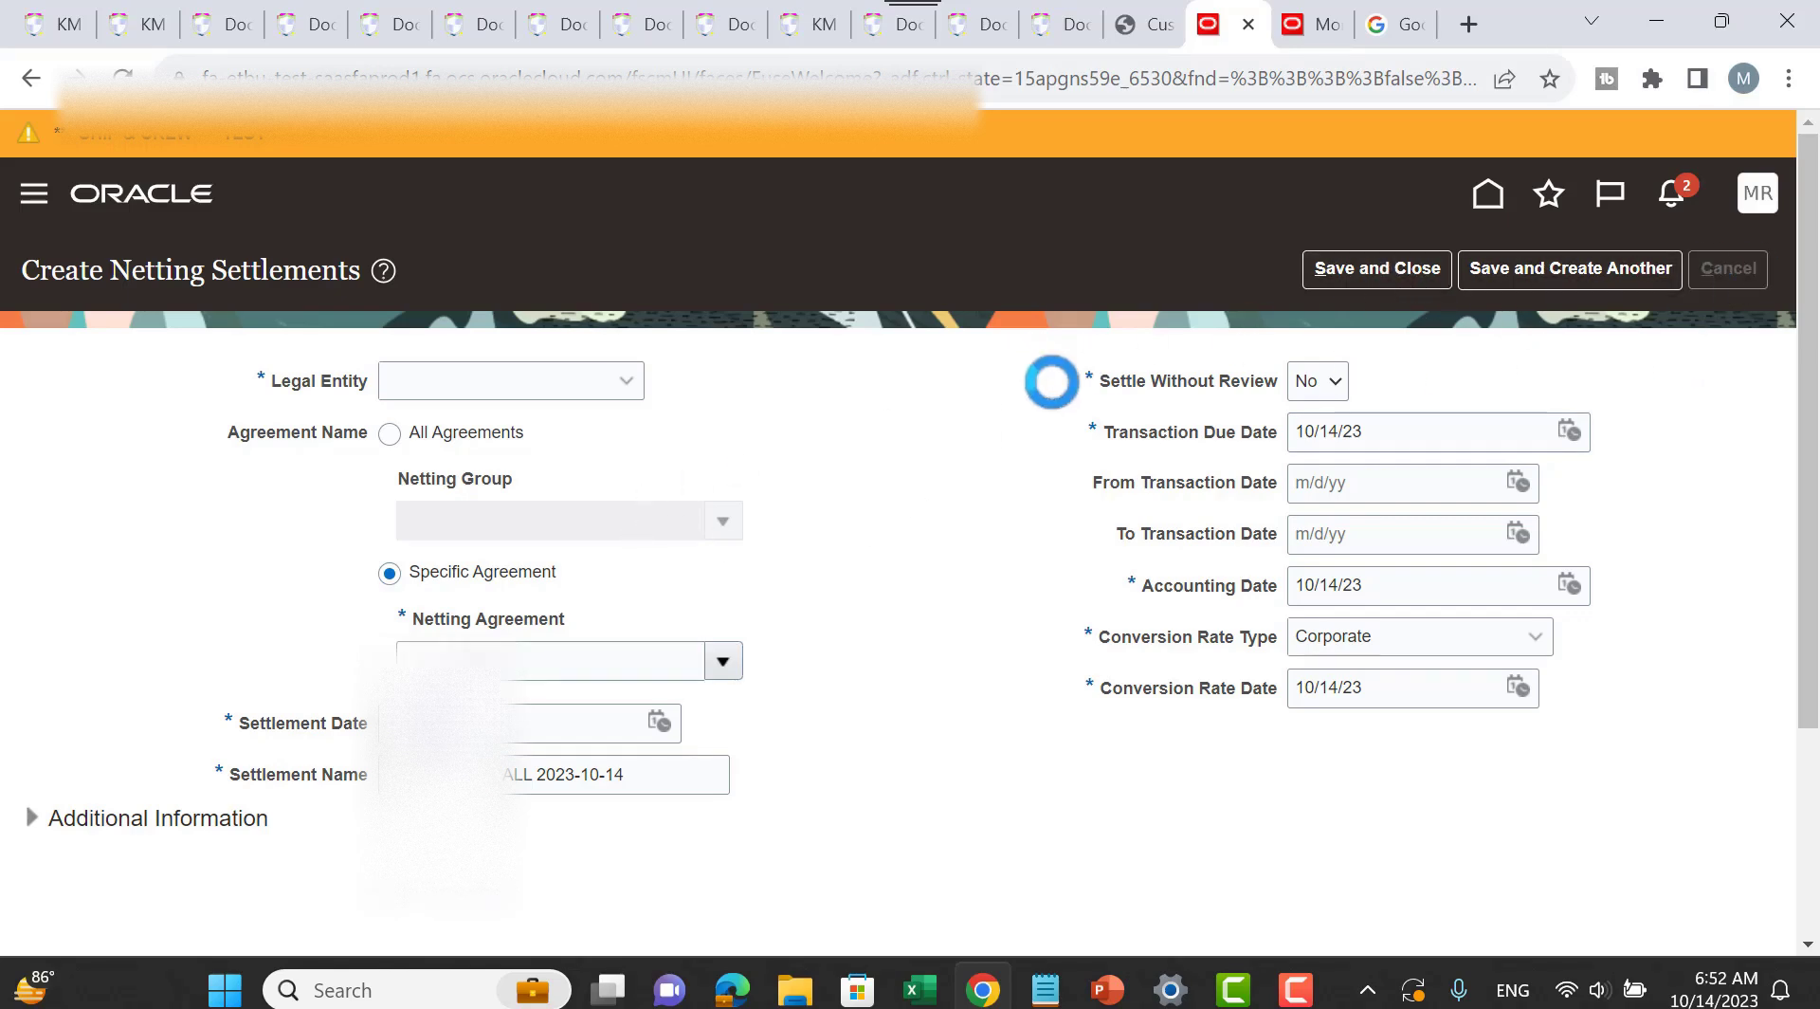
Step: Schedule a new Generate Netting Settlements process from Scheduled Processes
click(1291, 26)
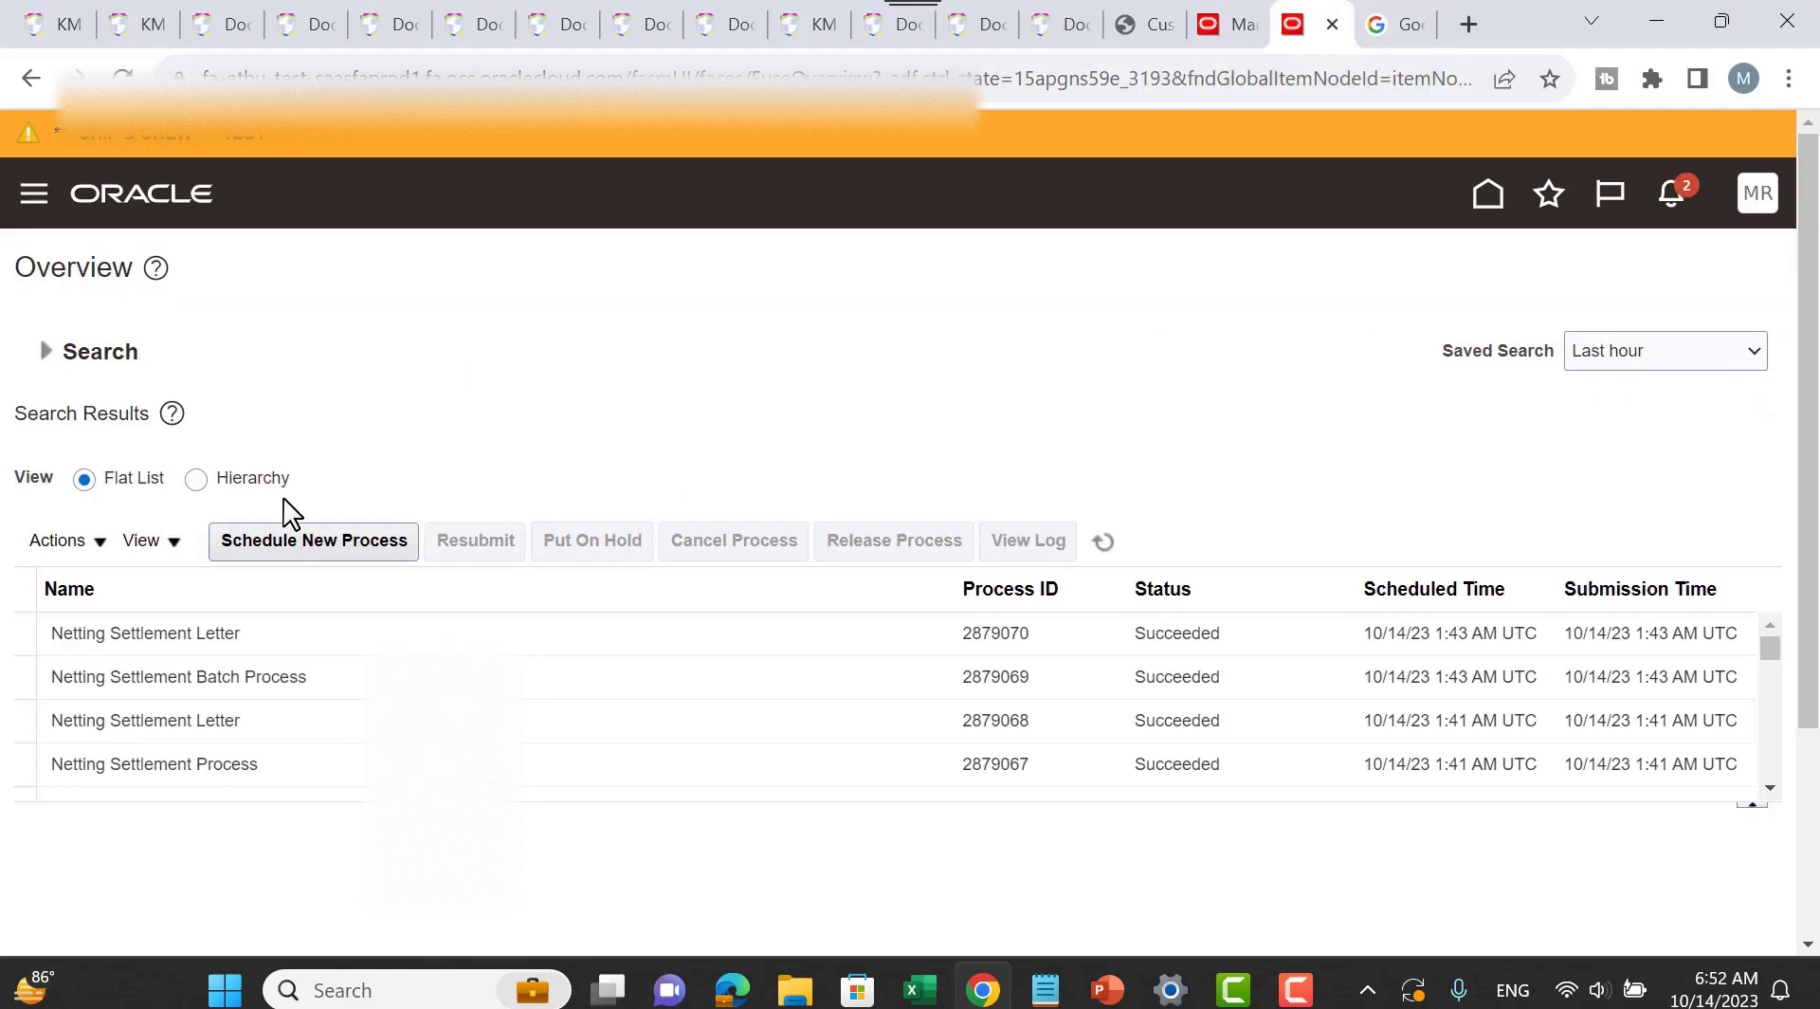
click(274, 549)
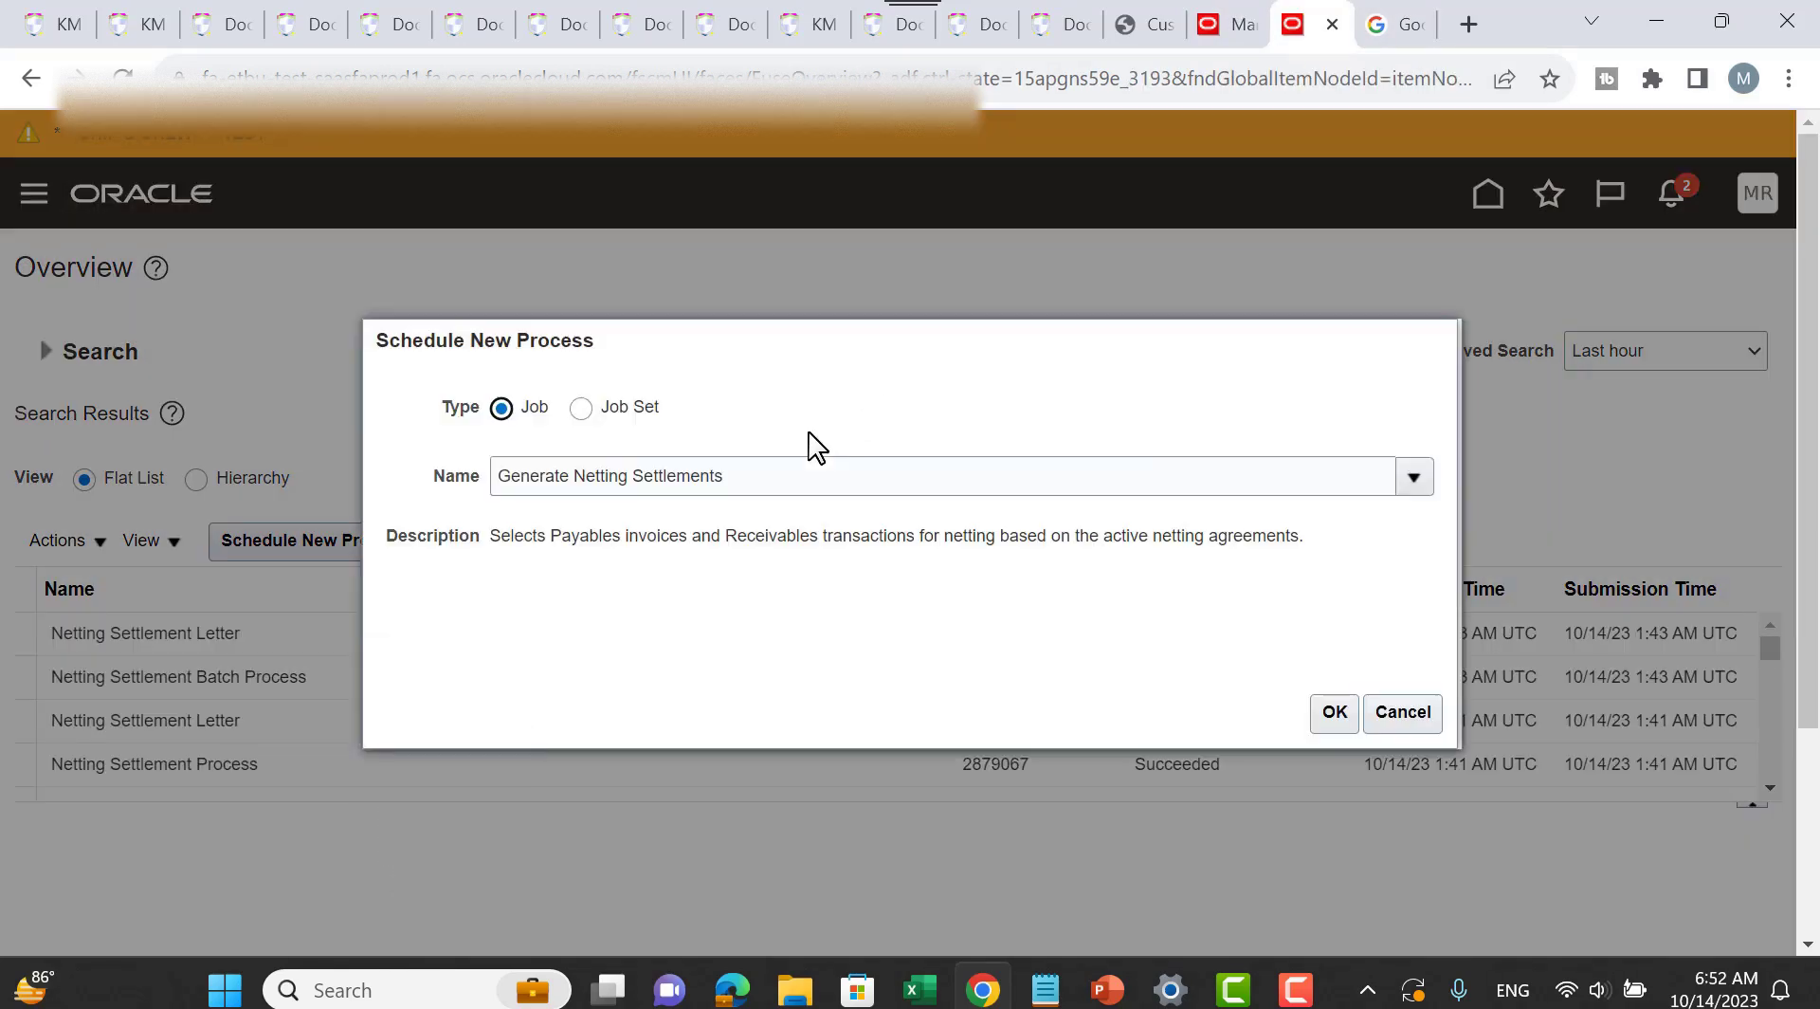
drag(787, 471, 455, 474)
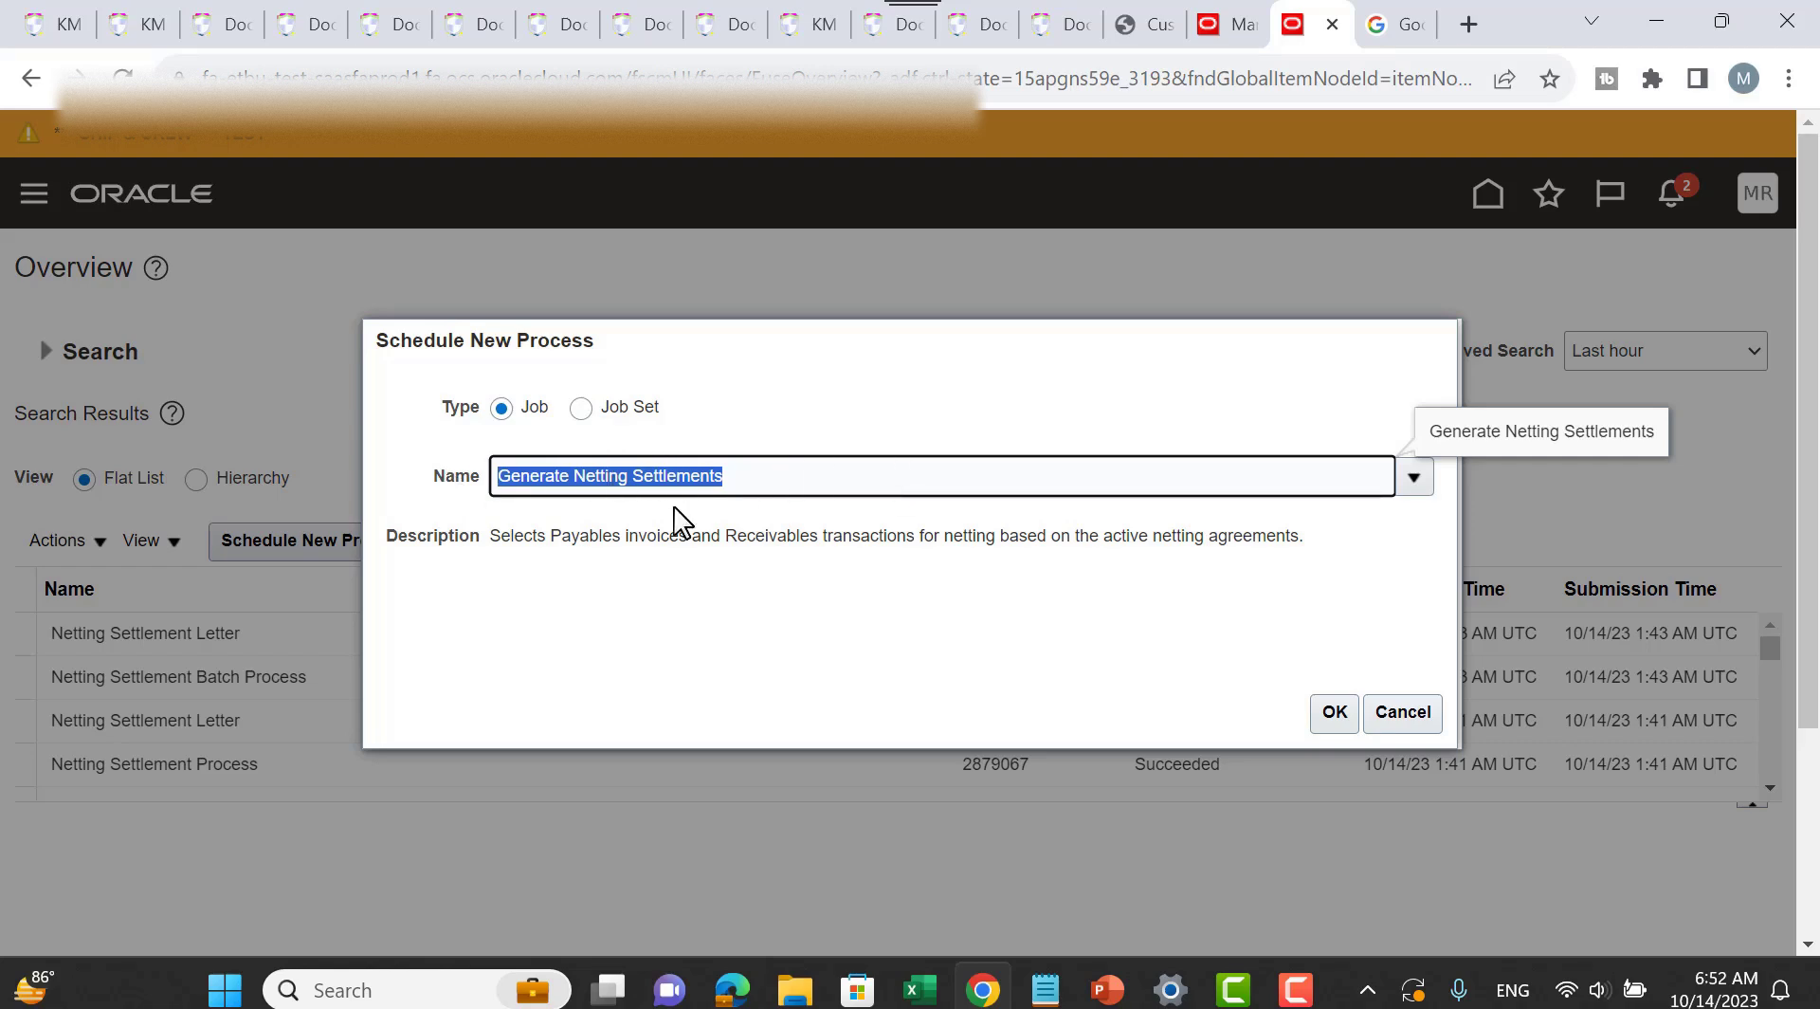
click(1335, 714)
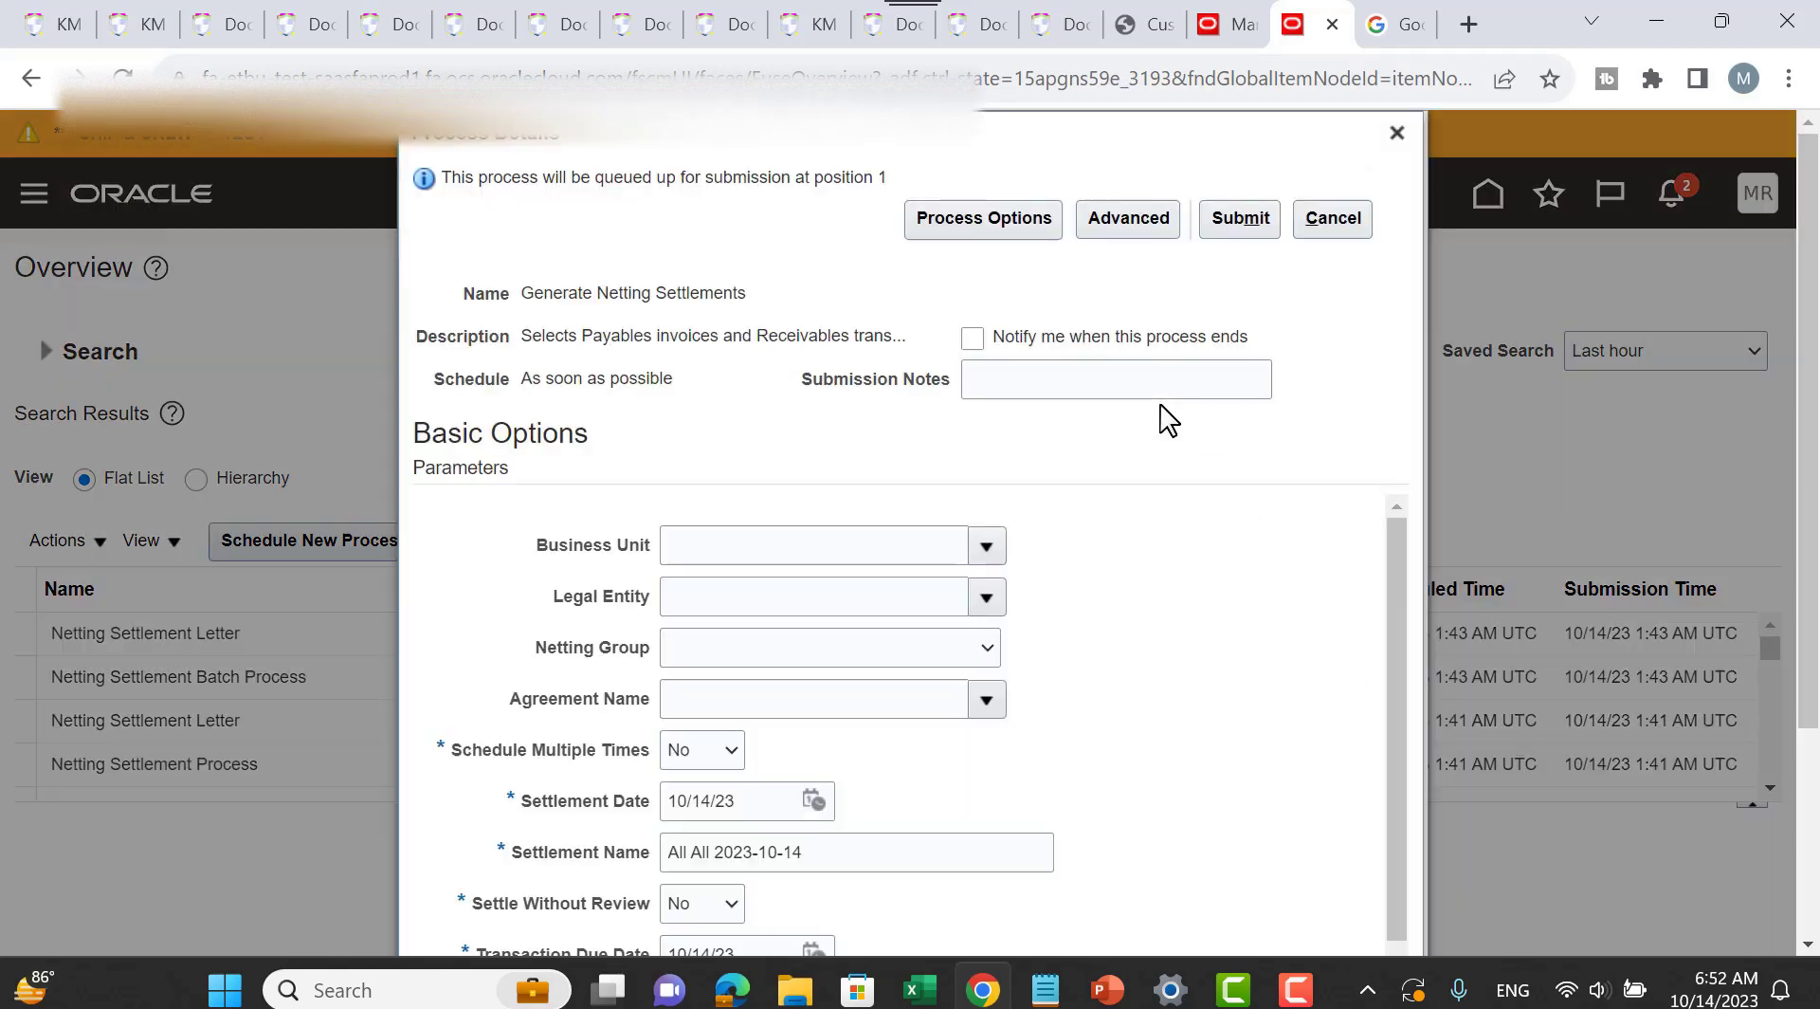
scroll(886, 573, down, 2)
scroll(1084, 634, up, 2)
click(1046, 990)
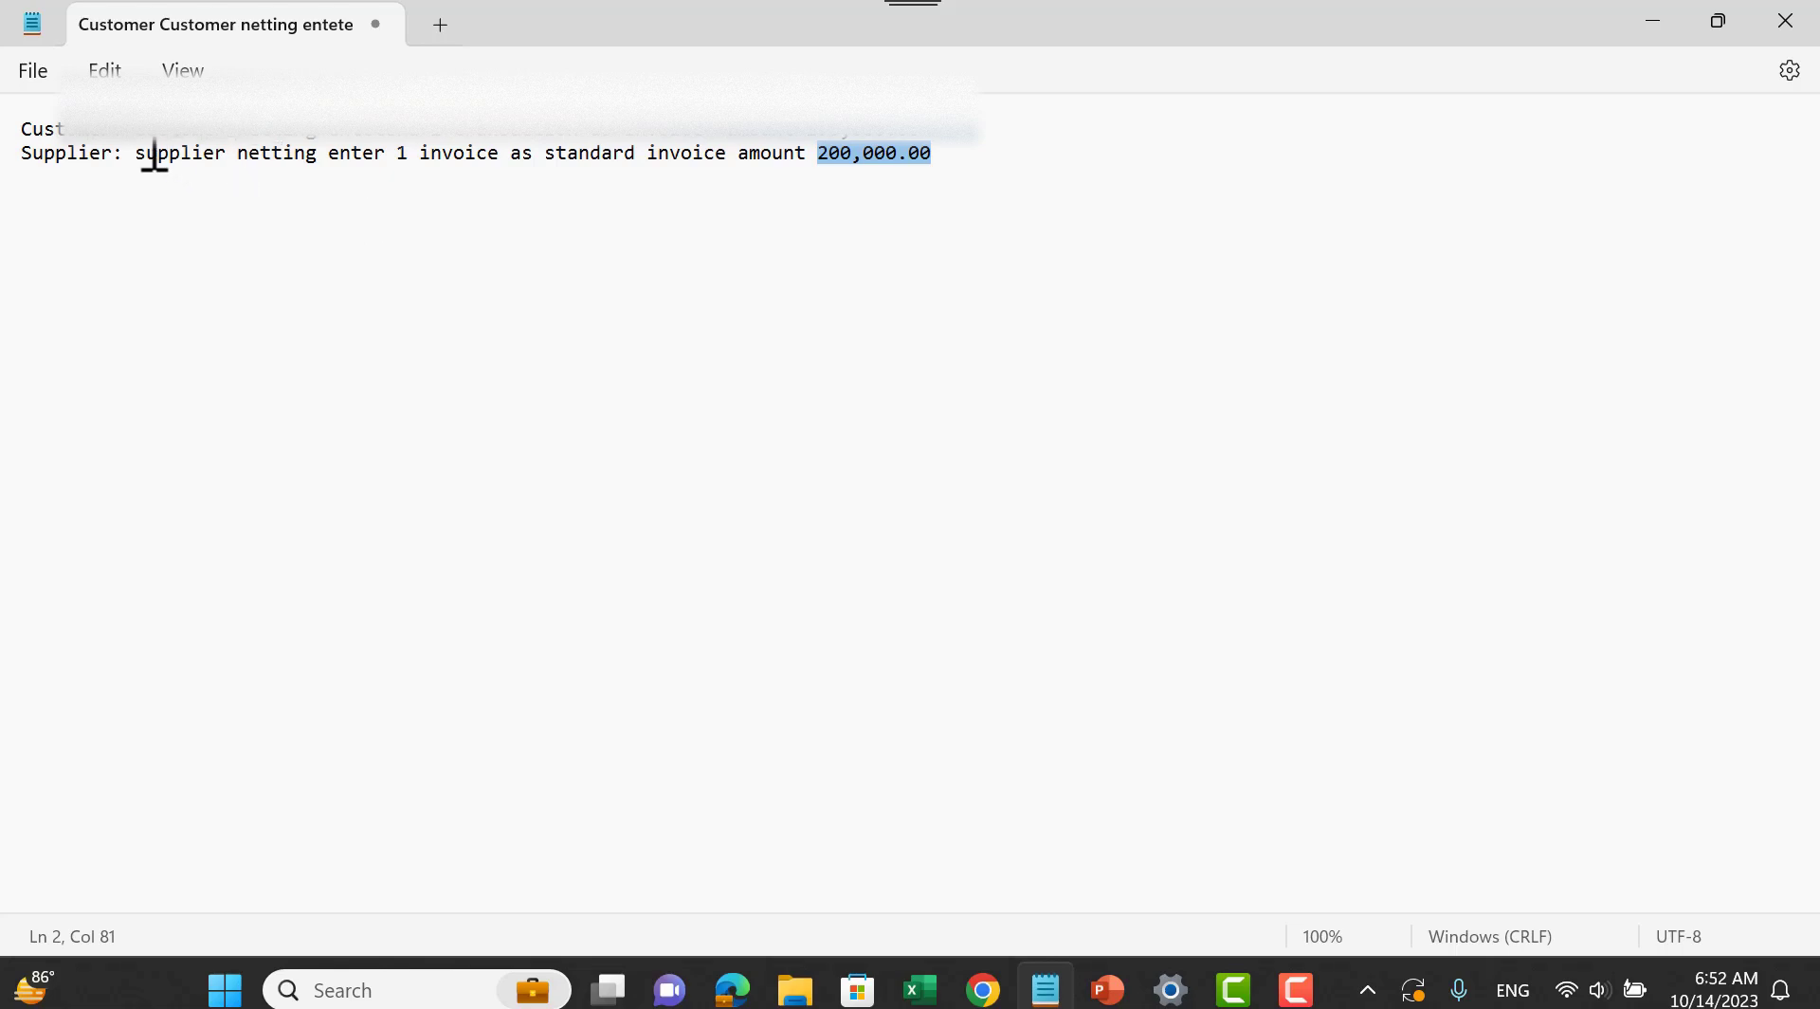
drag(139, 137, 323, 136)
drag(139, 156, 320, 157)
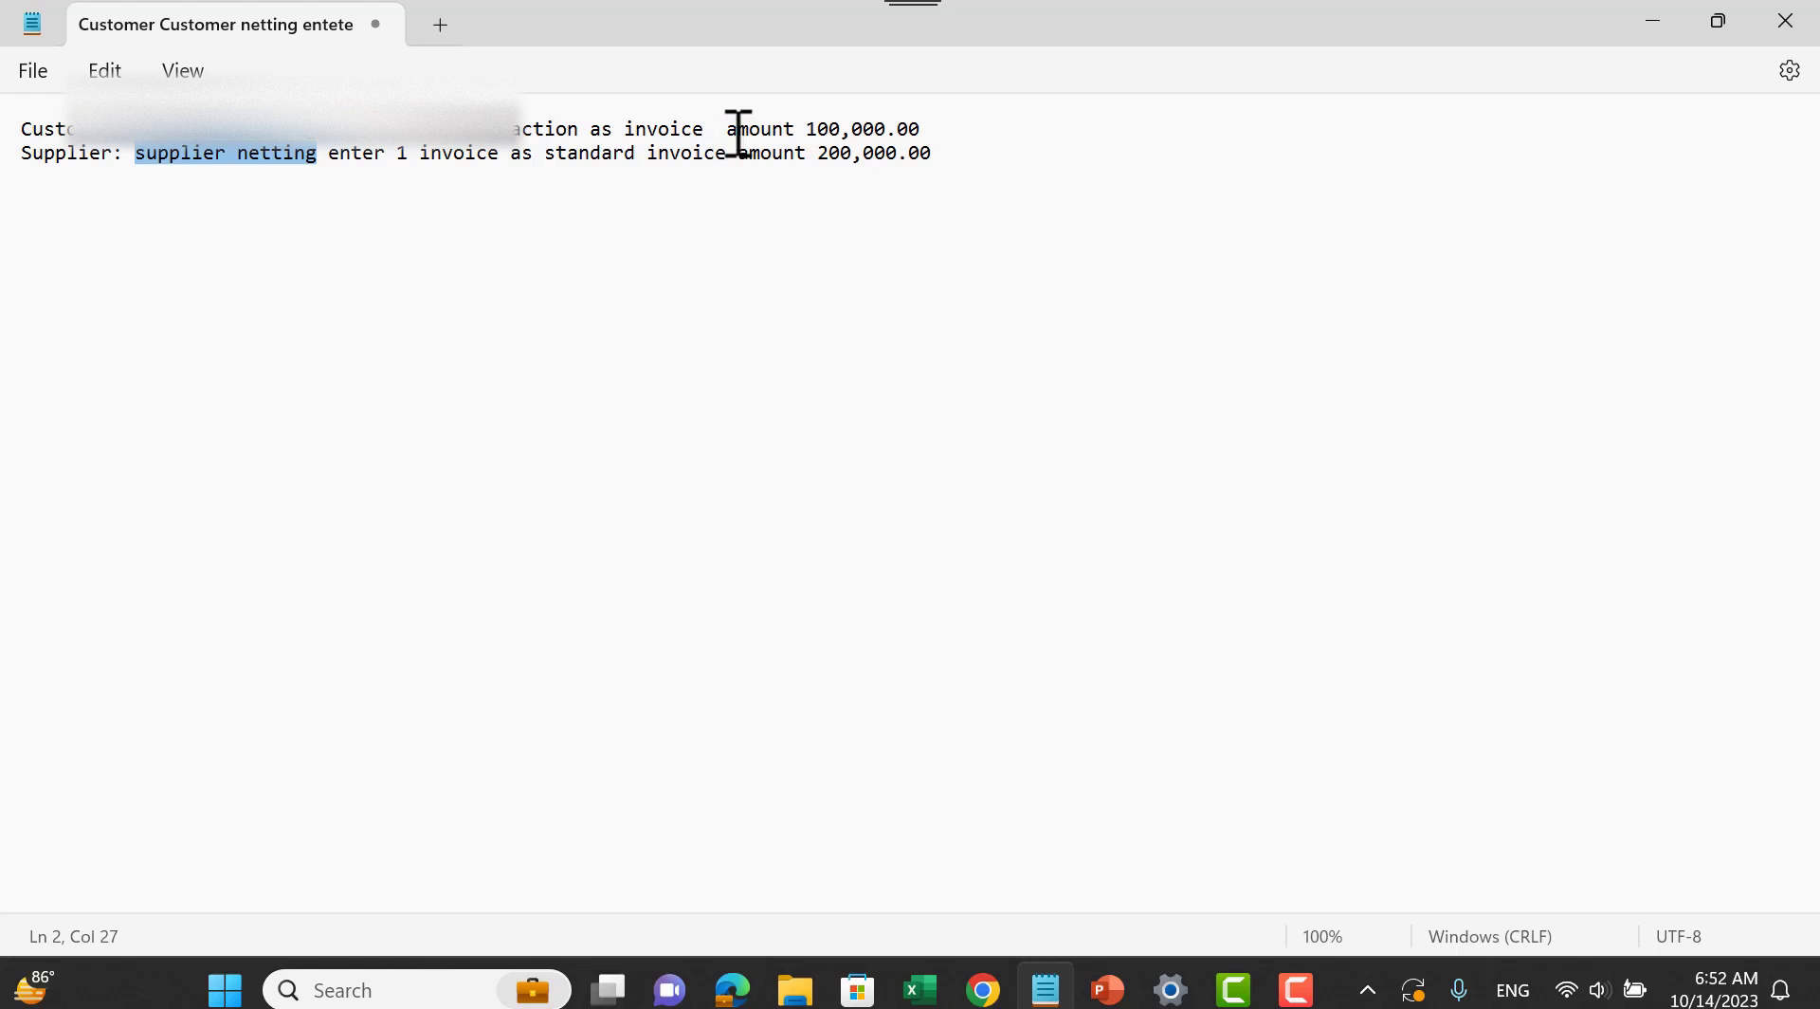
drag(736, 131, 1021, 159)
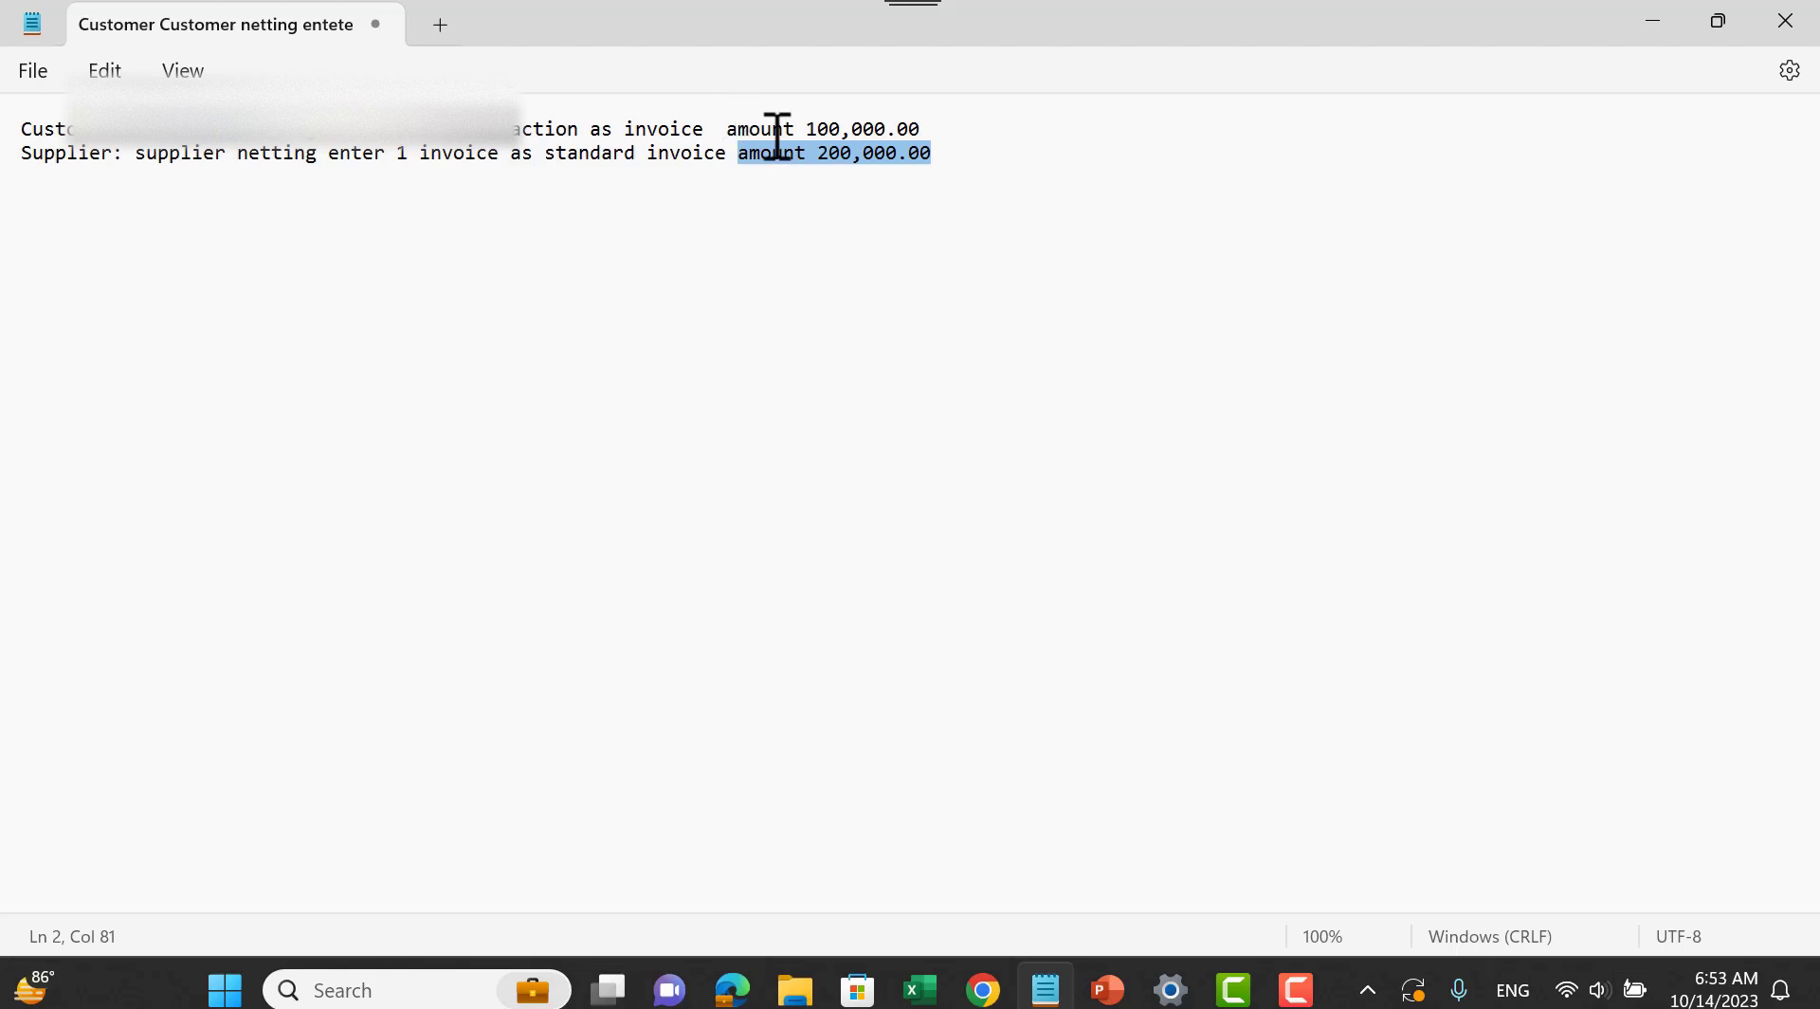
click(1653, 20)
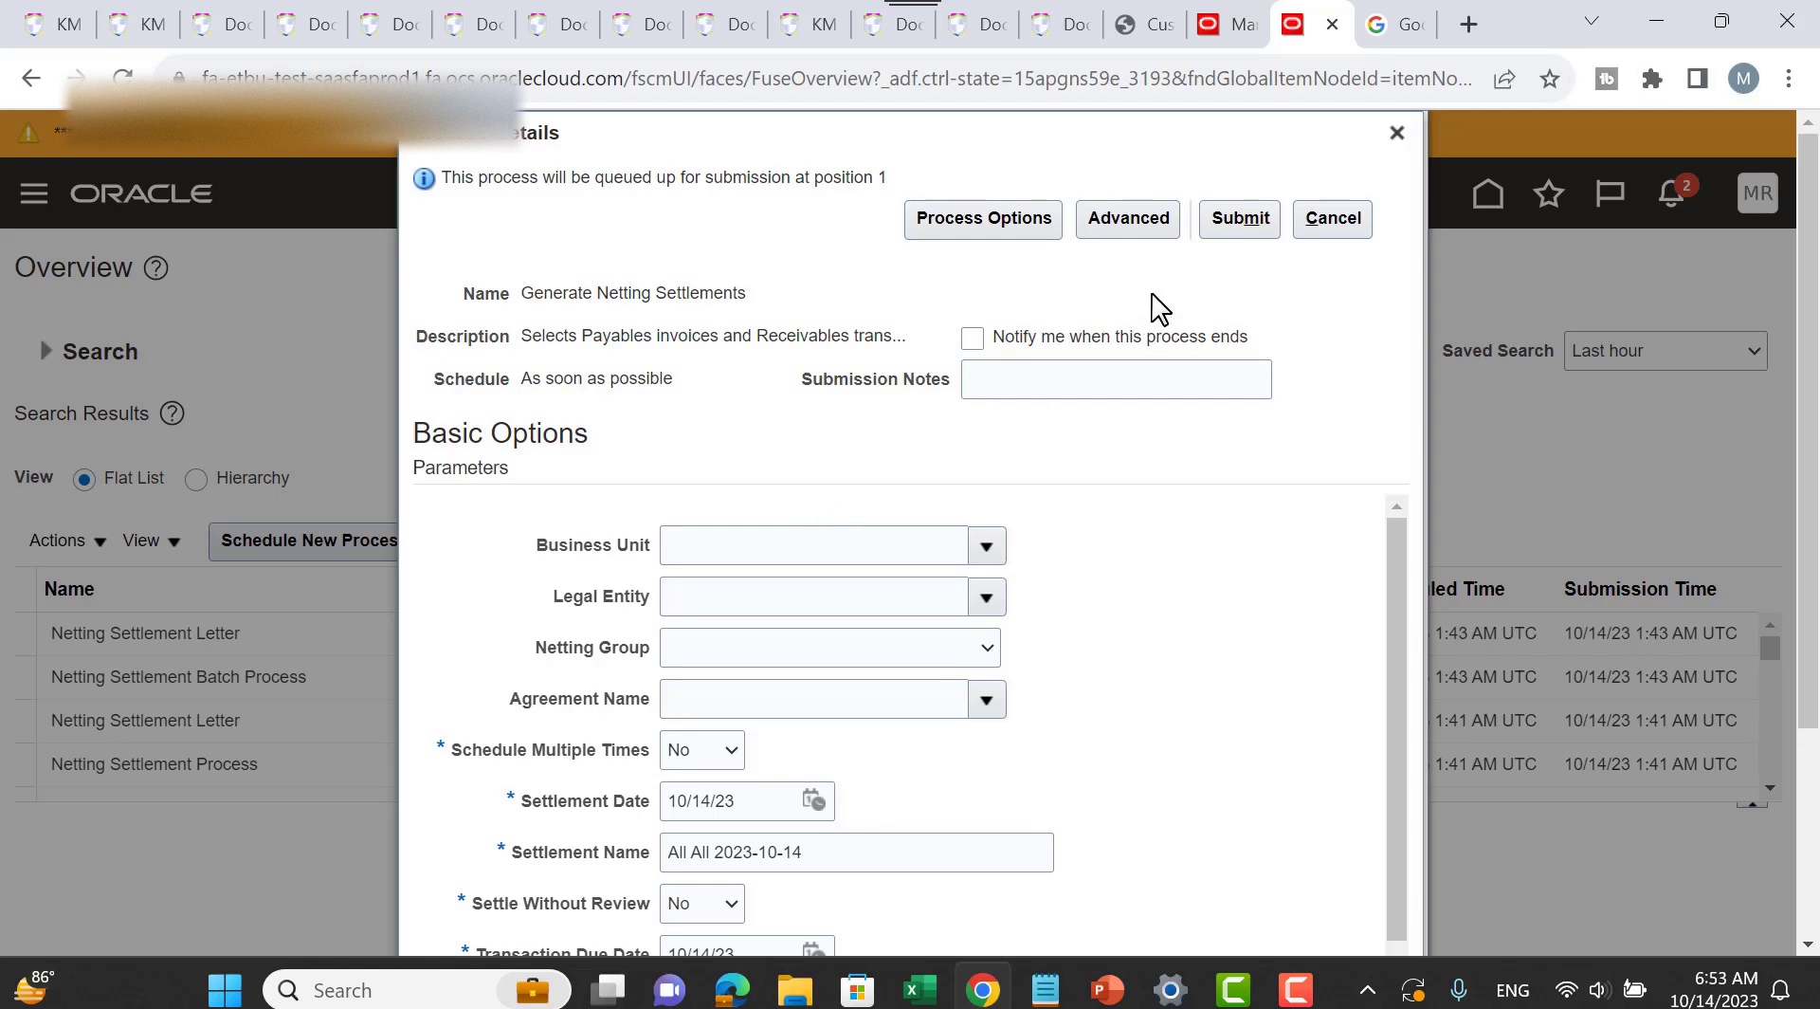
click(1397, 131)
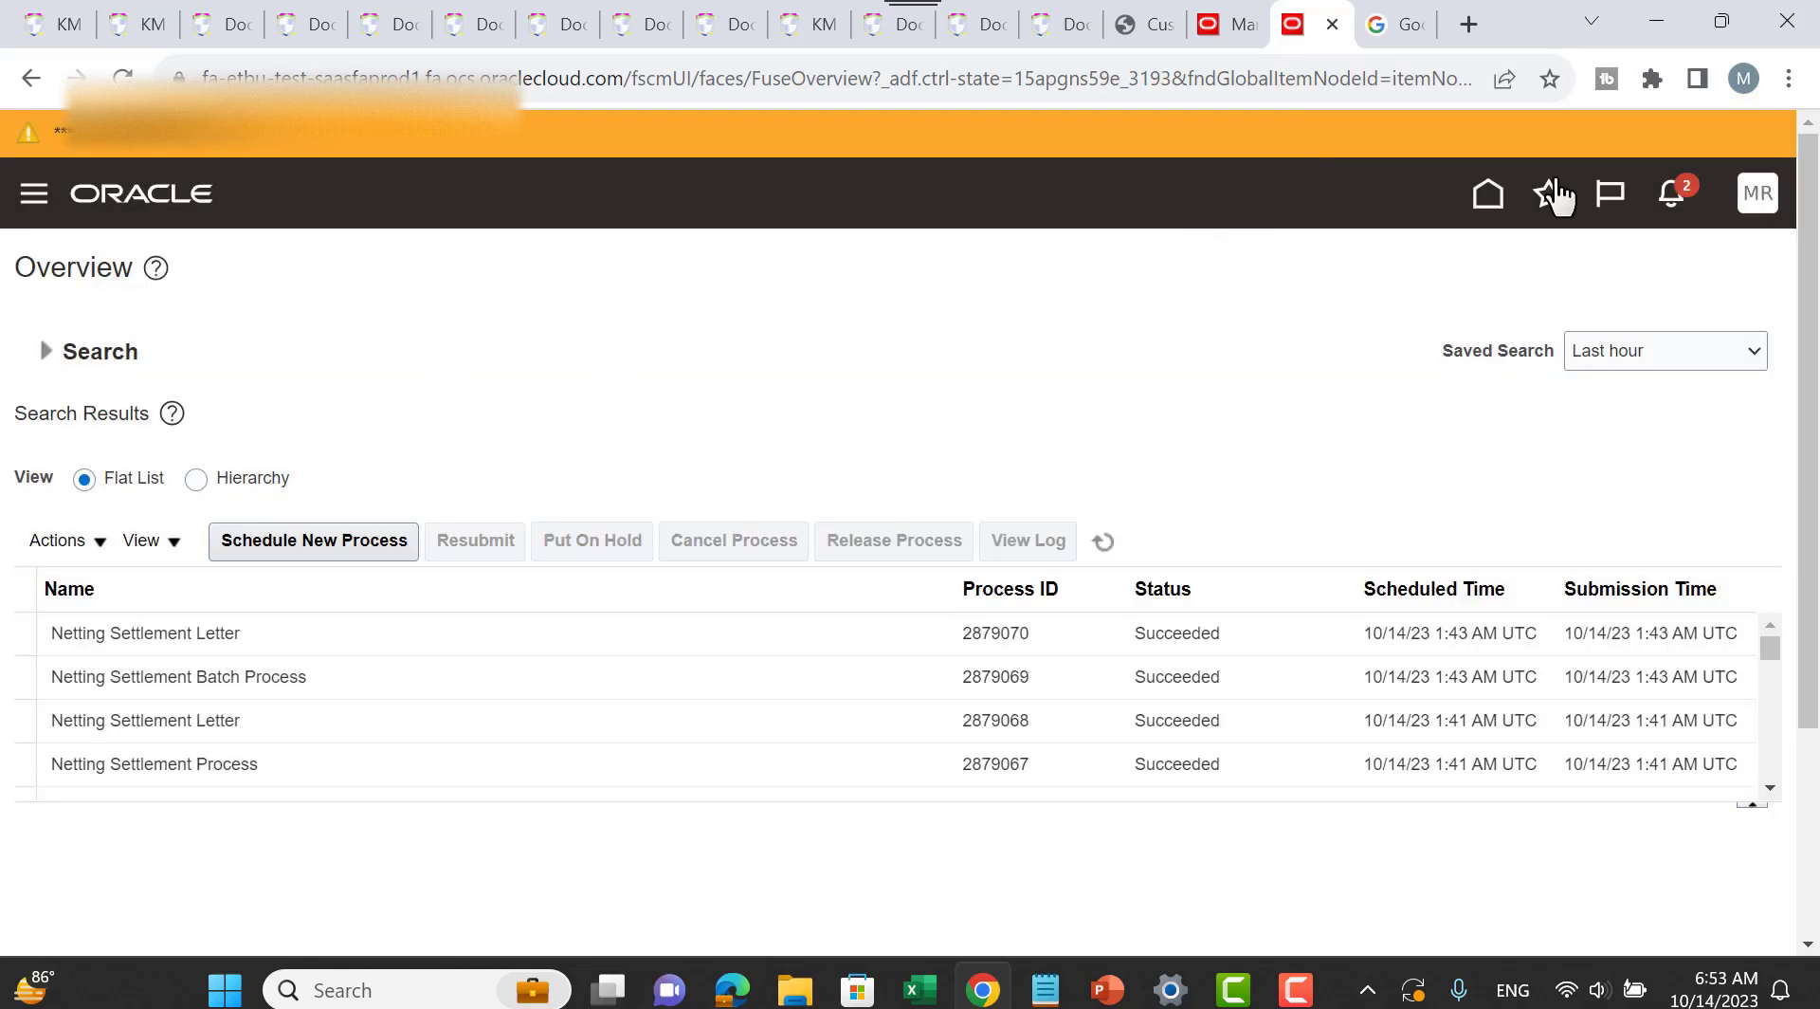
click(28, 198)
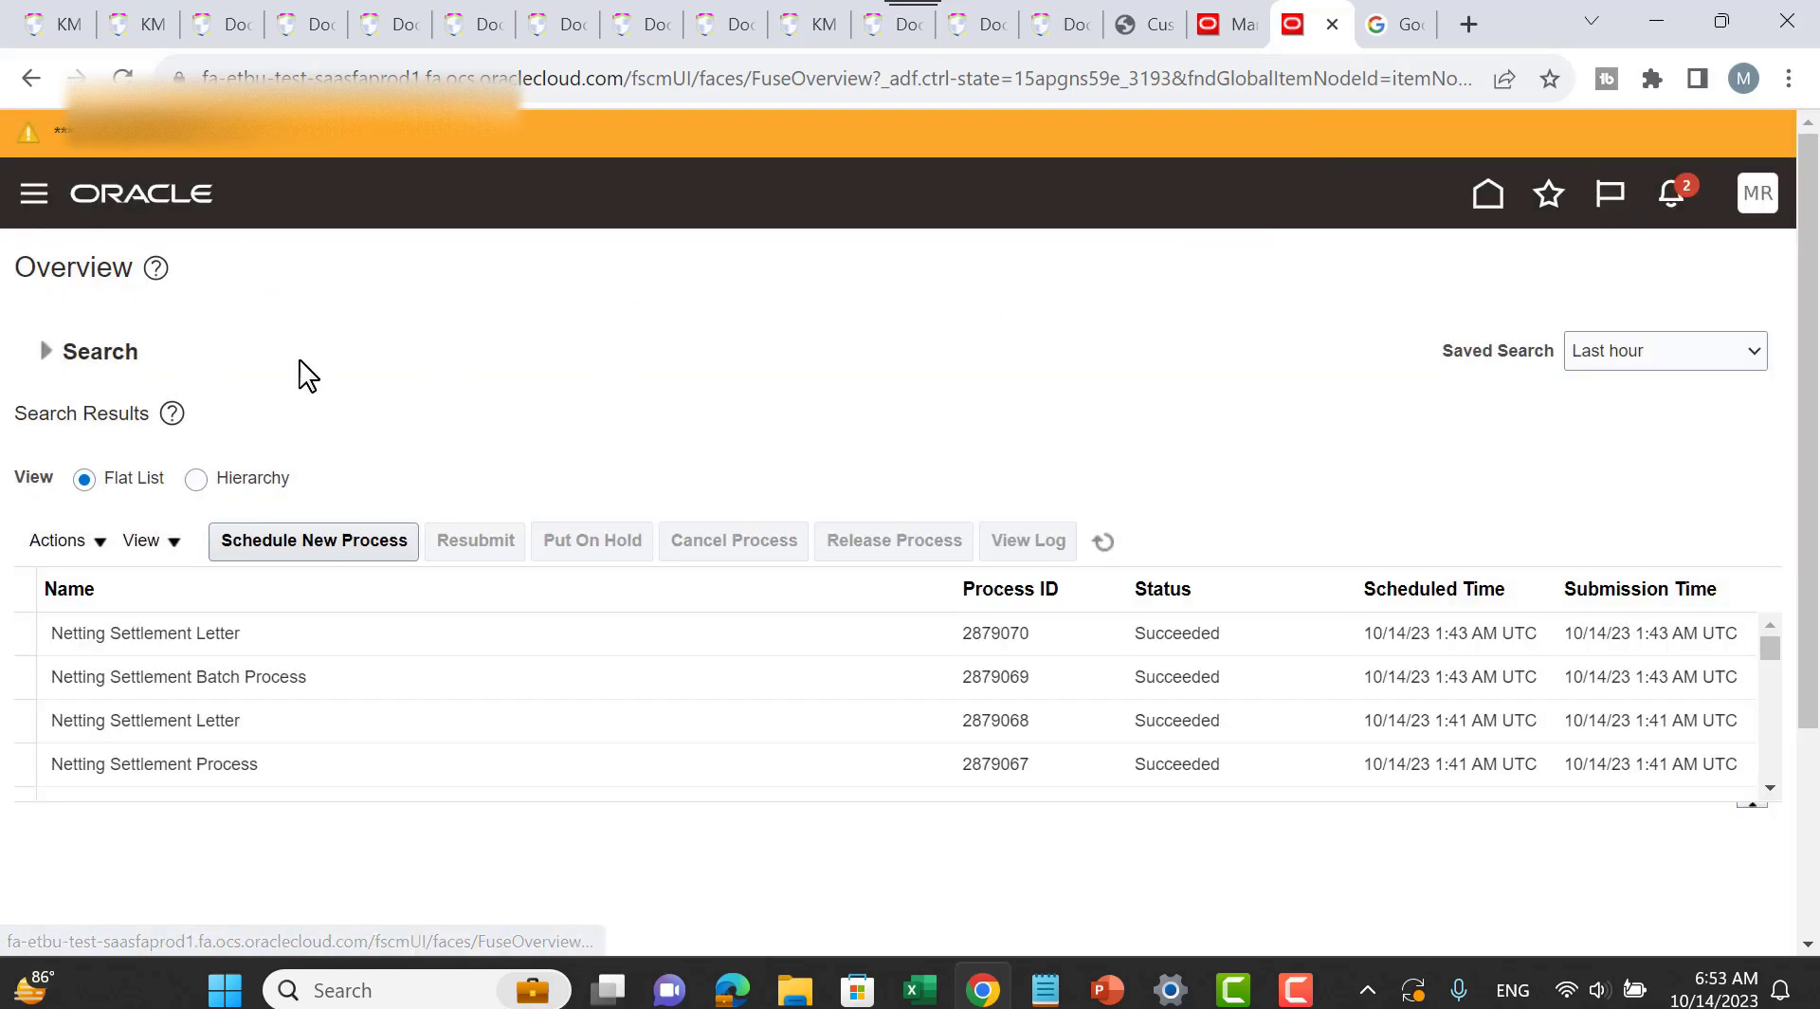
scroll(341, 493, down, 10)
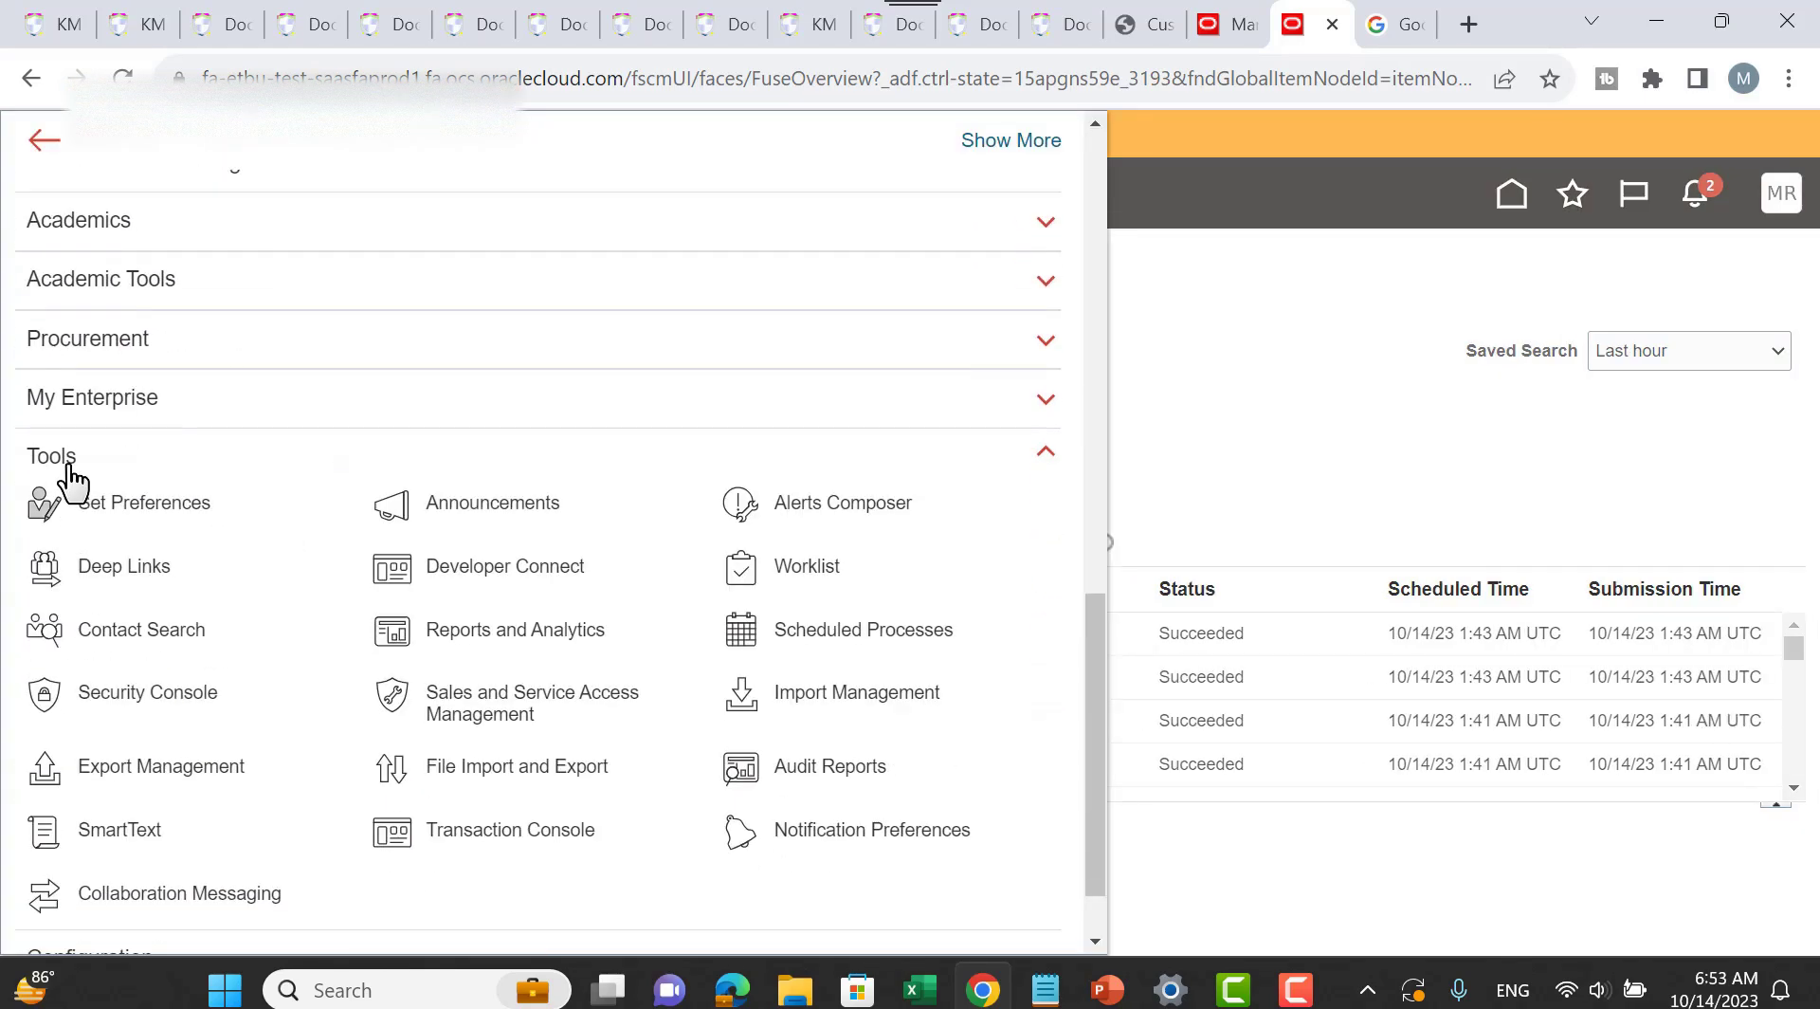
click(822, 637)
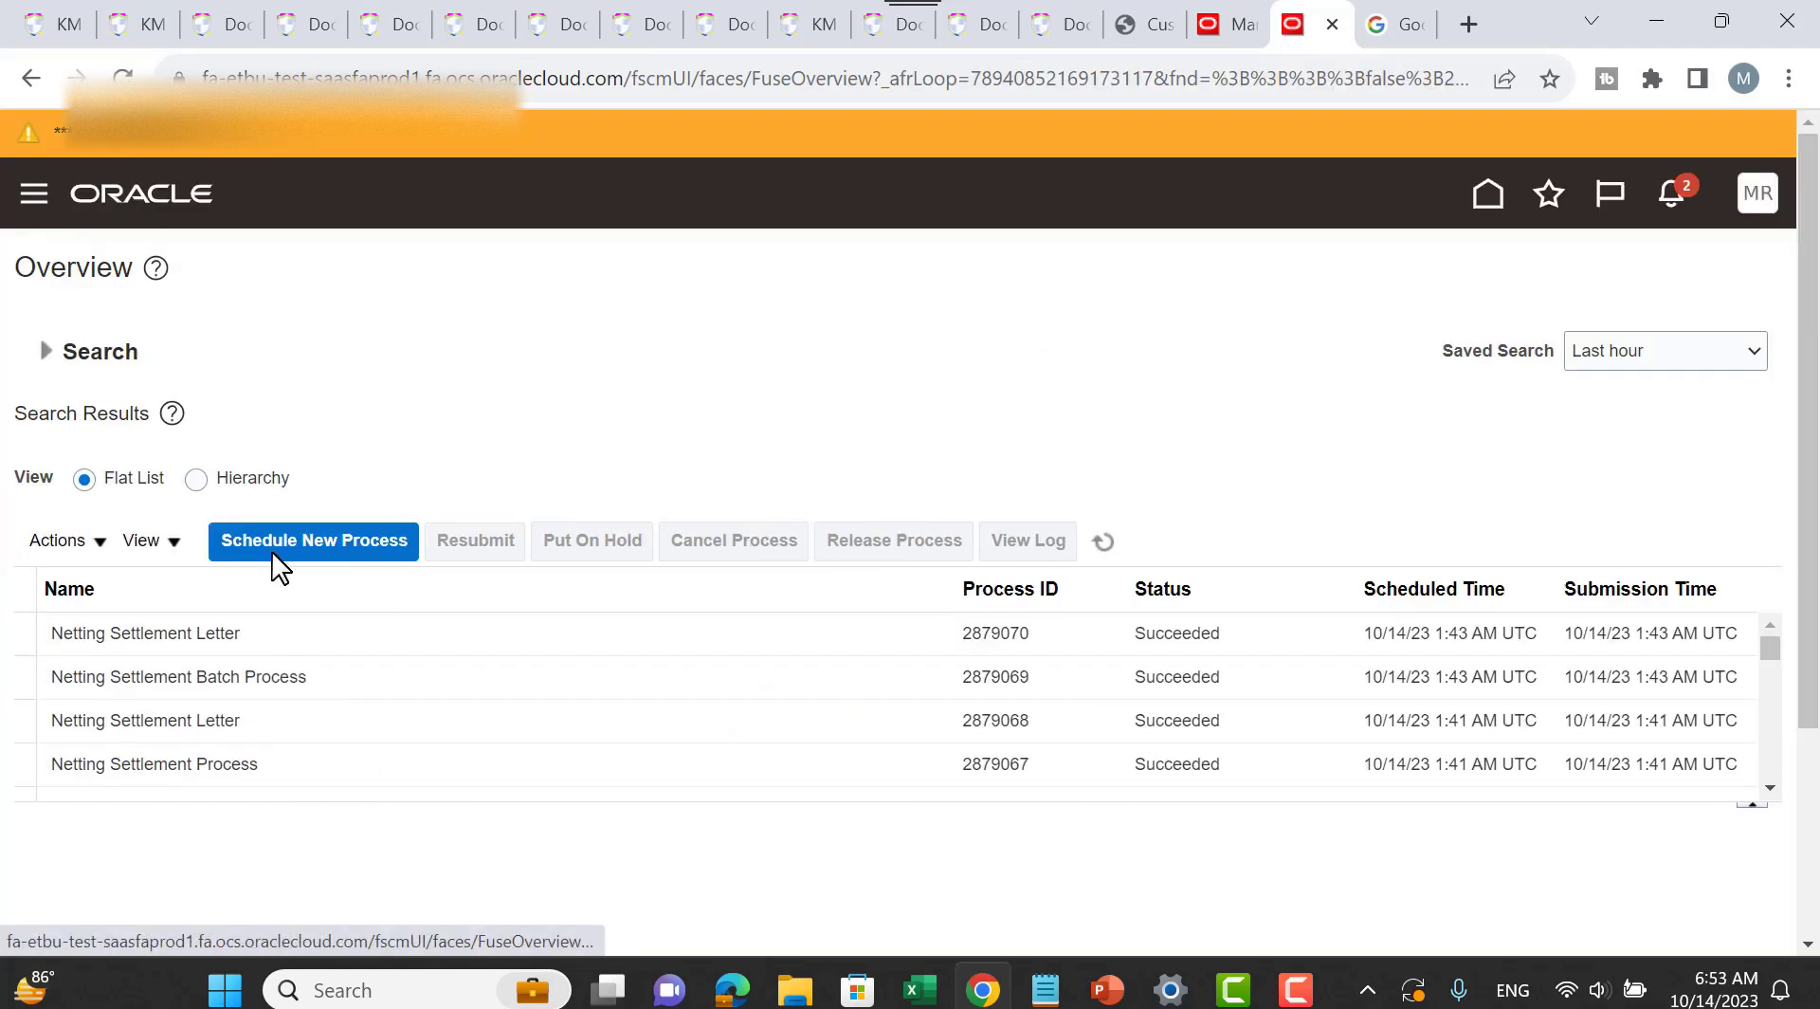
click(275, 554)
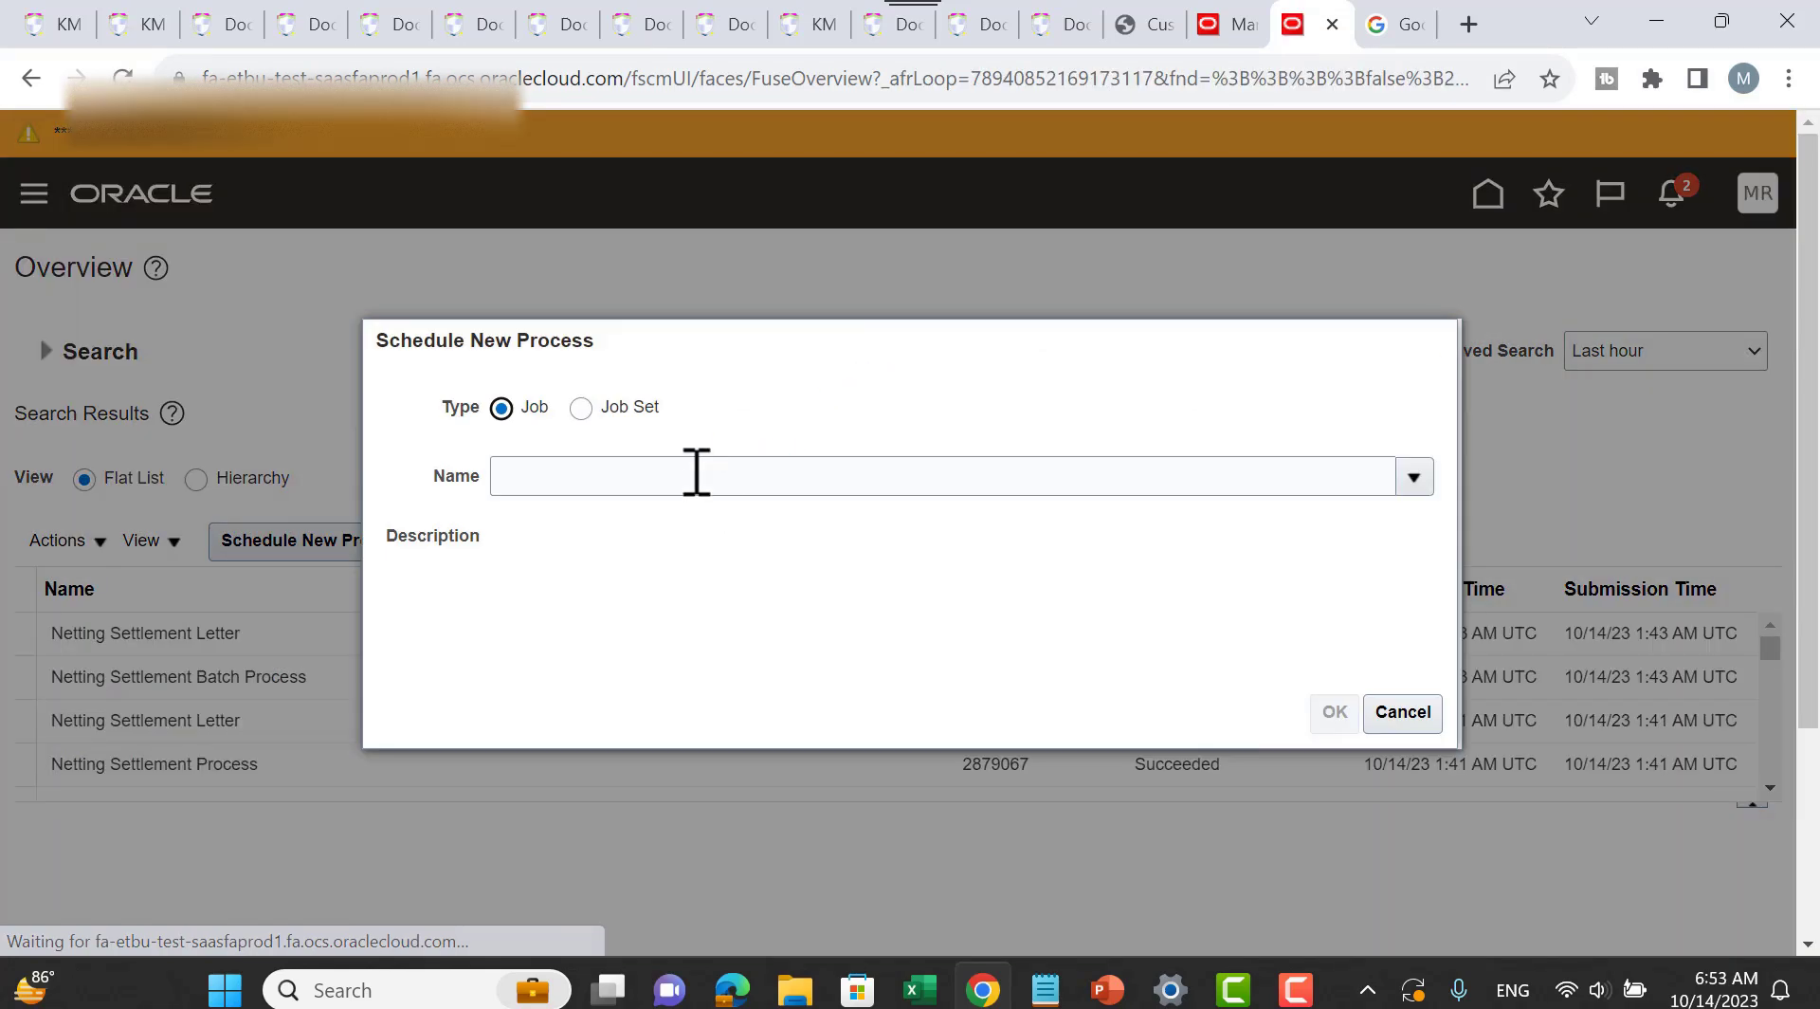
click(696, 474)
text(generate%)
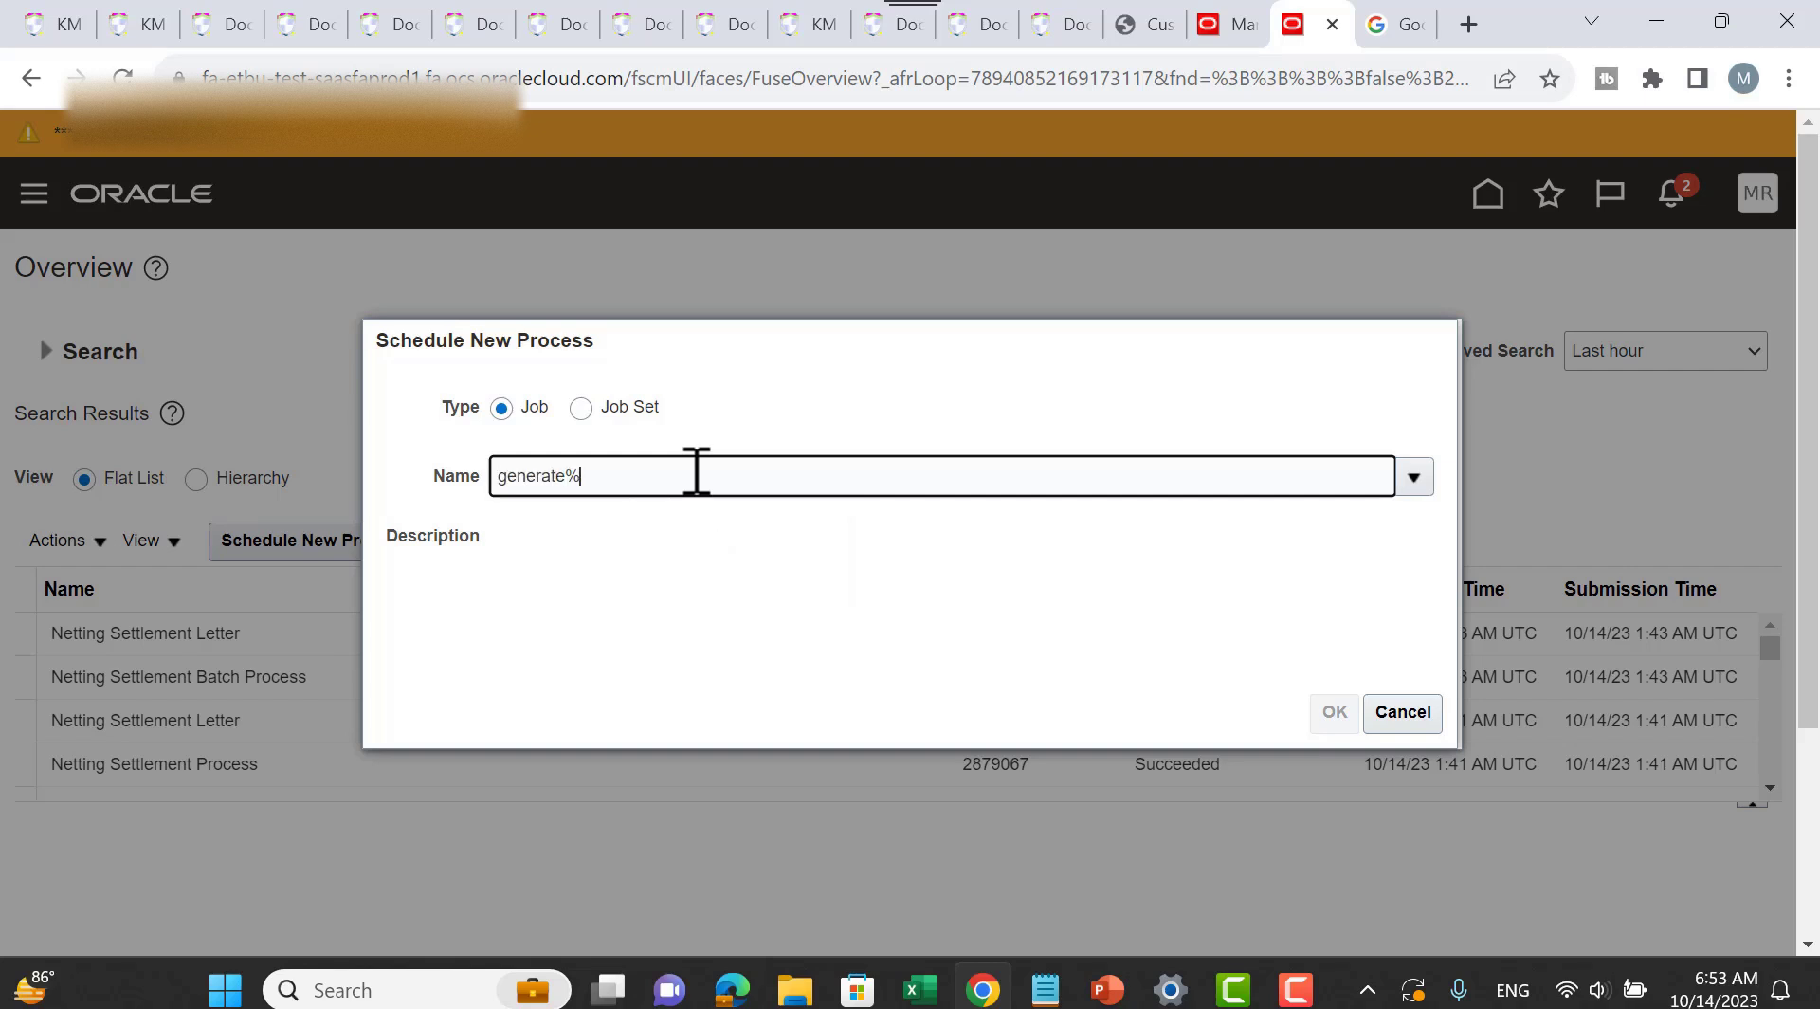
text(netting%)
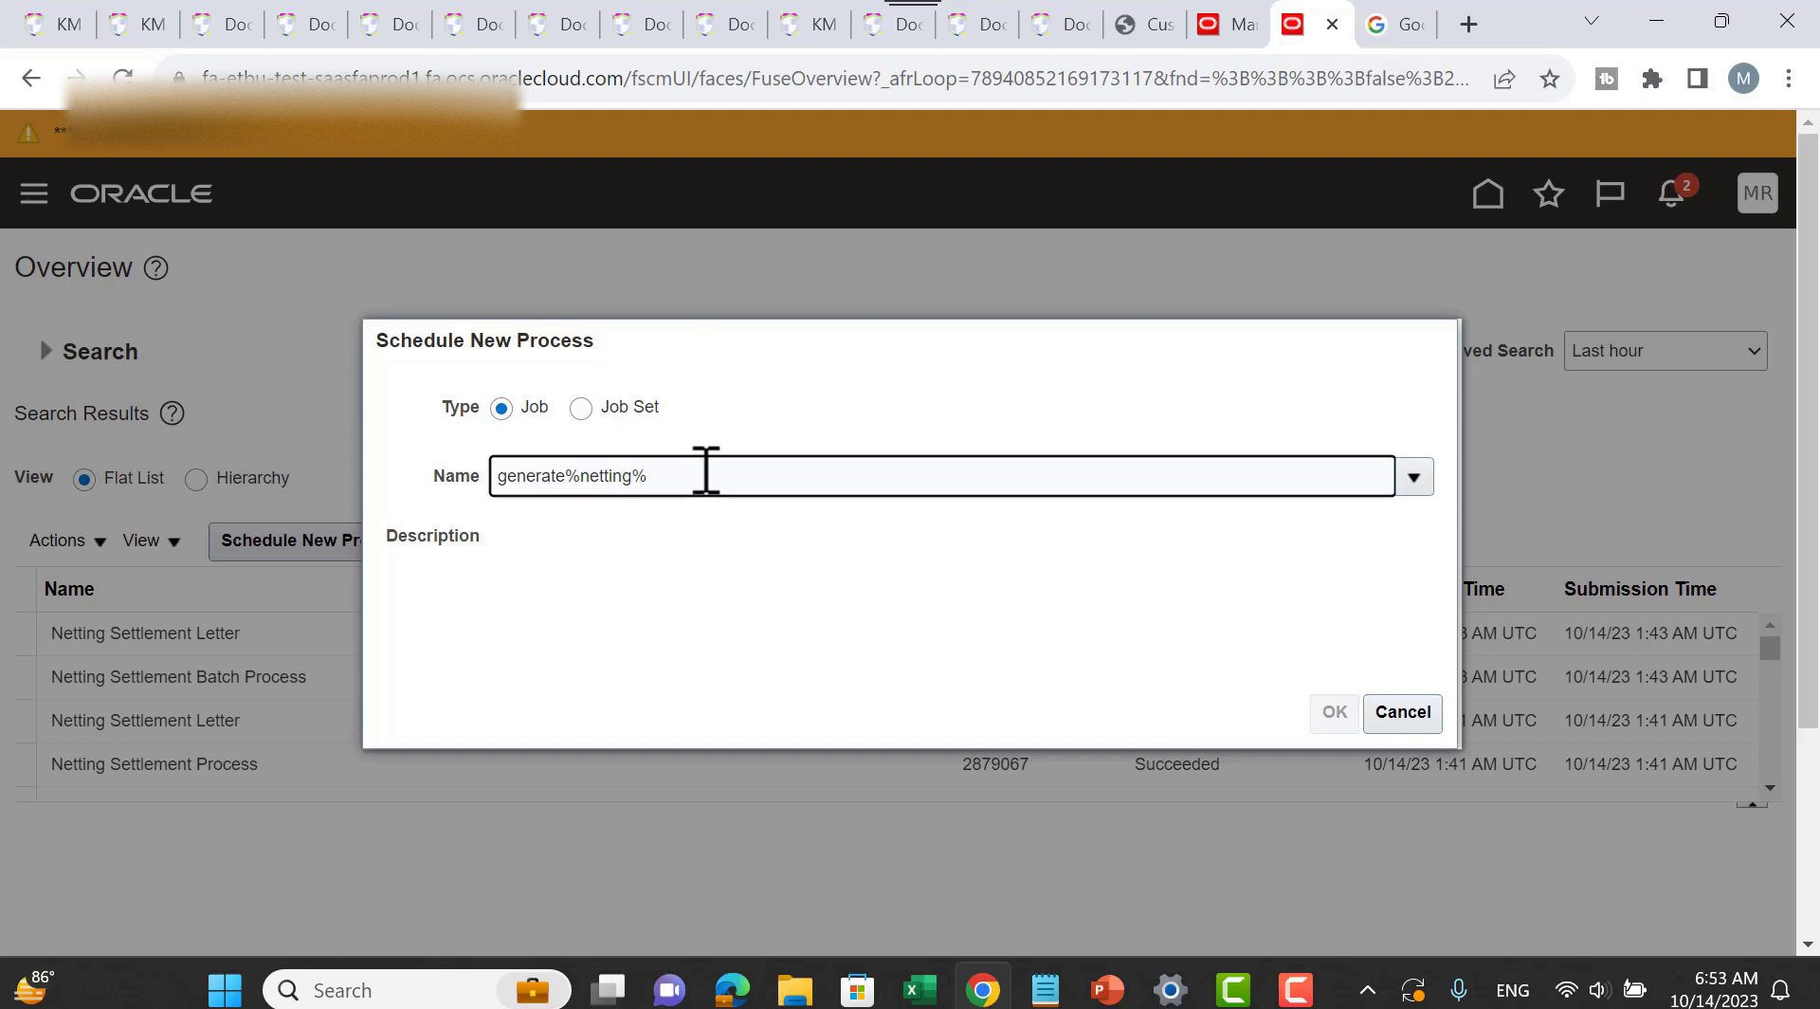
key(Tab)
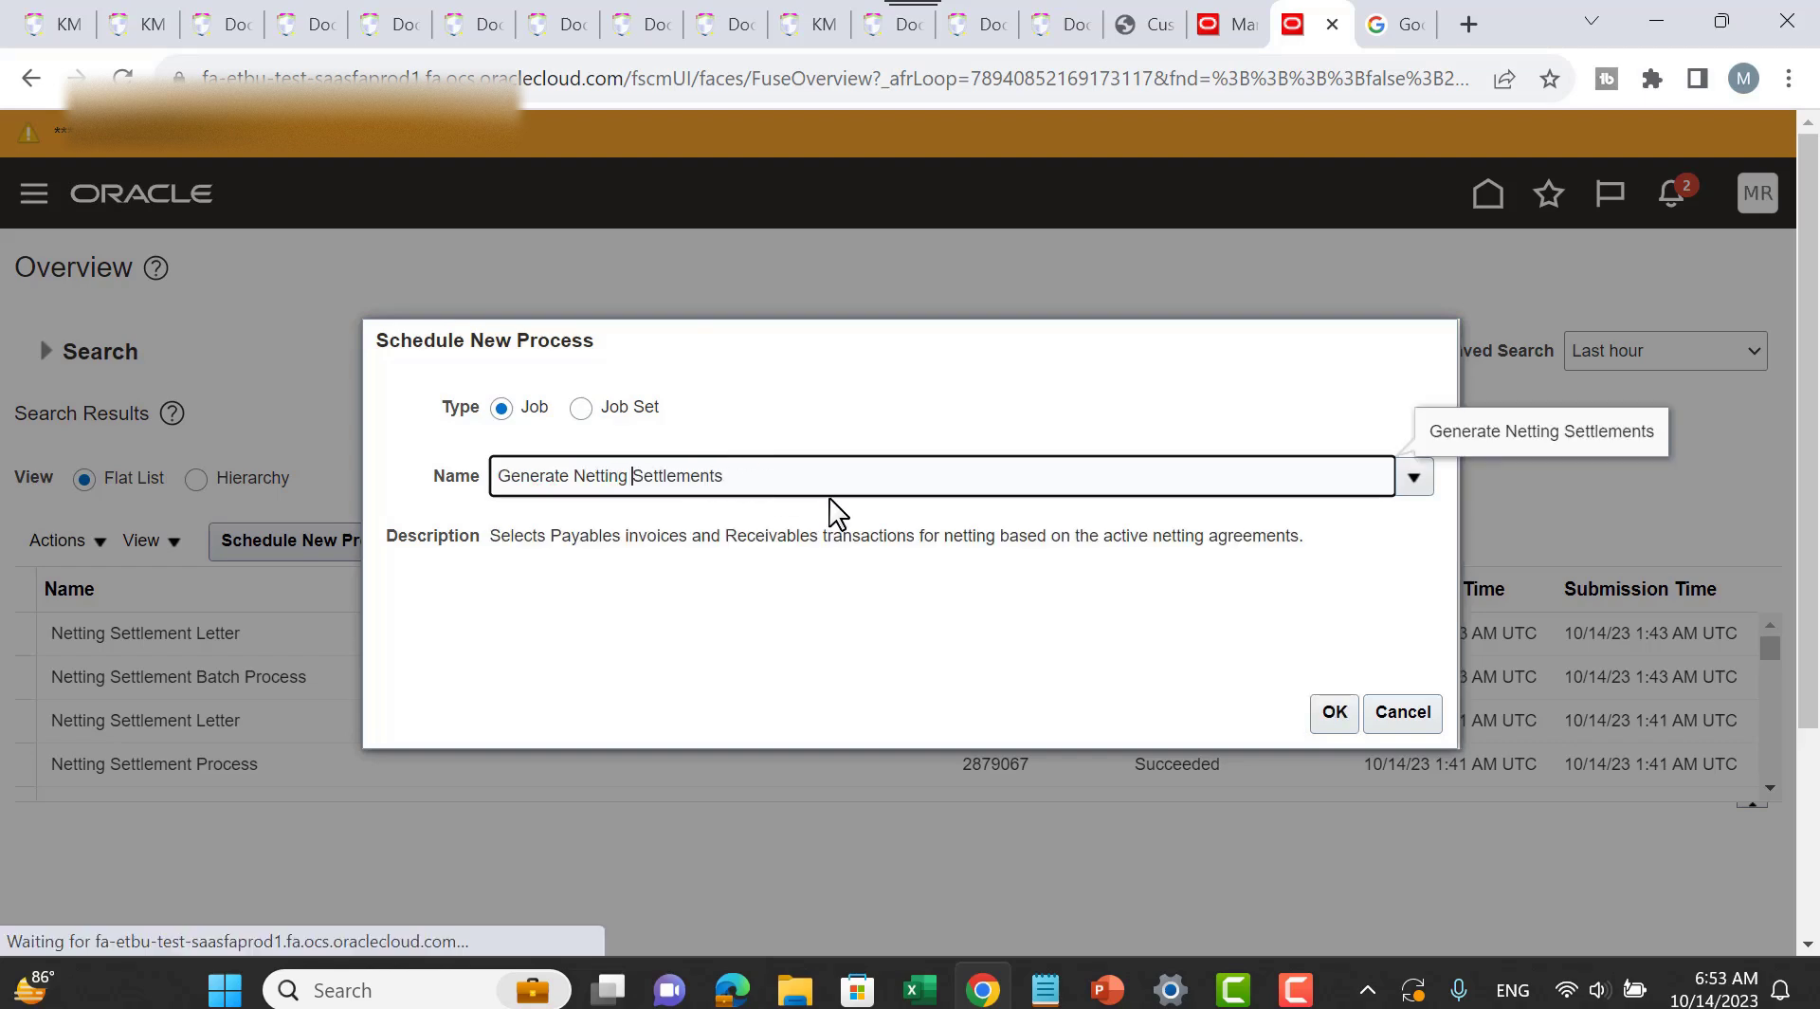
click(1336, 719)
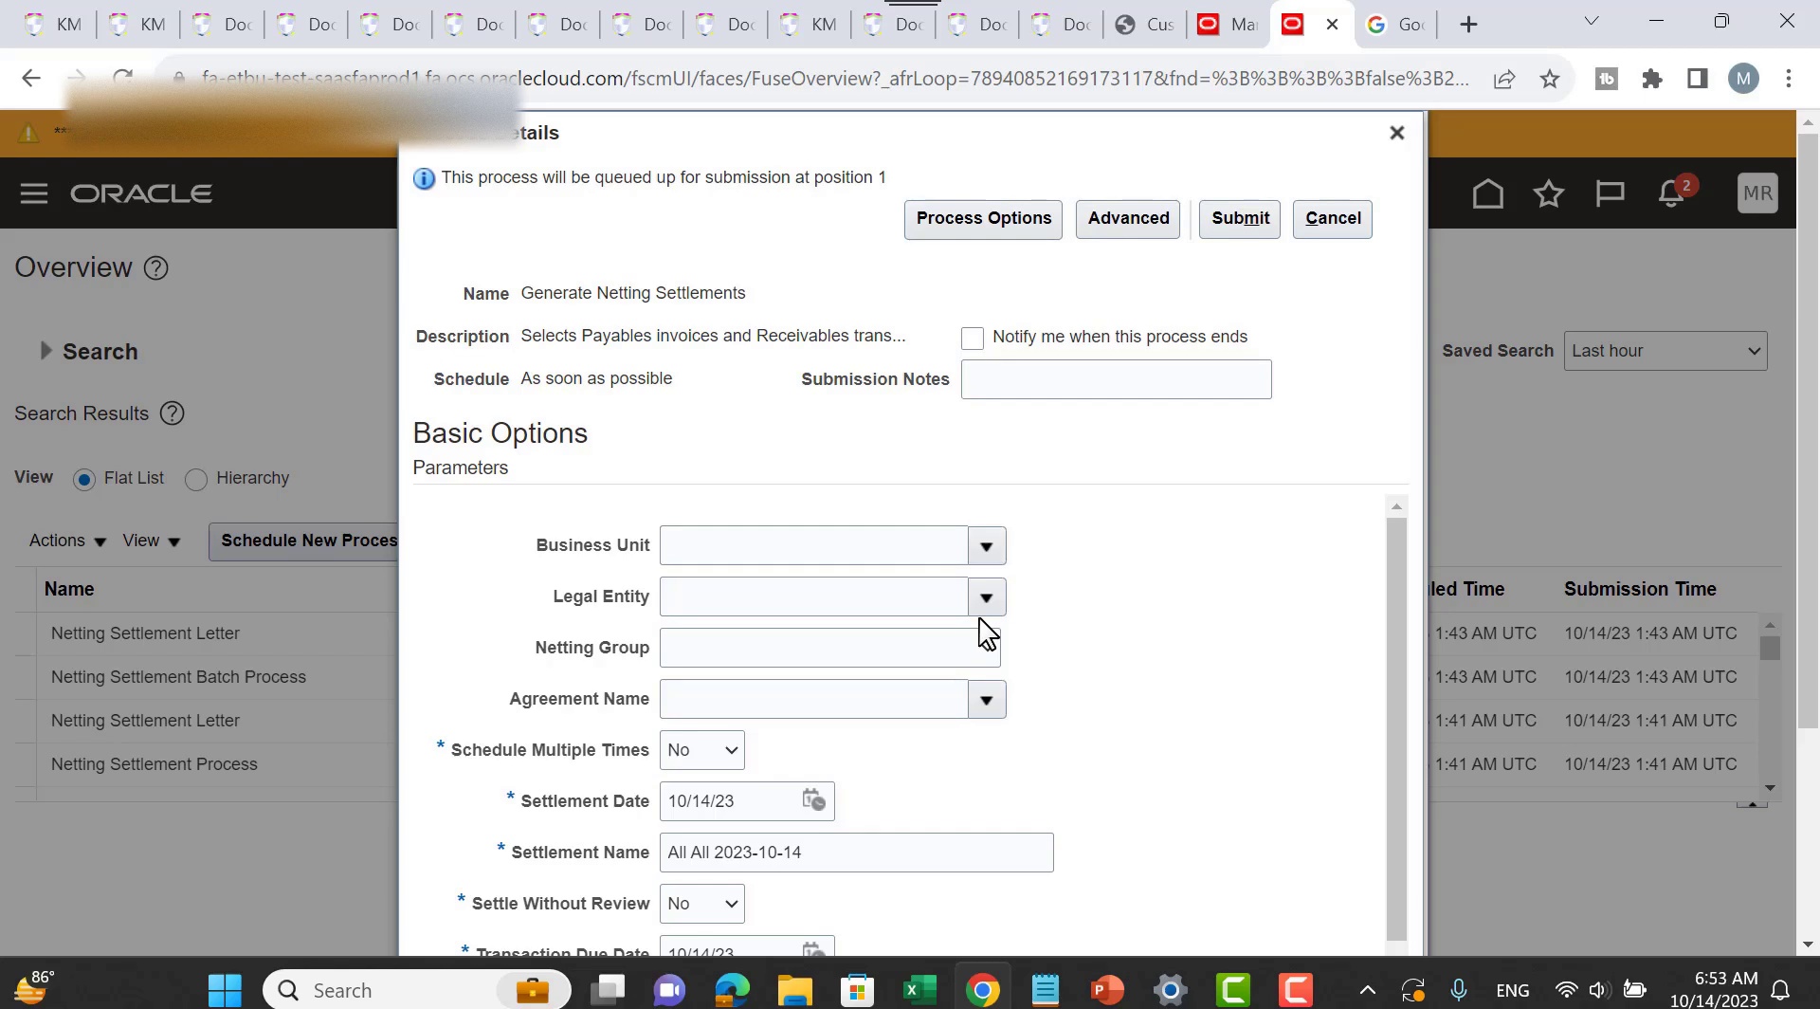
Step: Choose legal entity SHIP & CREW and agreement name Agreement1 in the job's Process Details
scroll(1177, 618, down, 1)
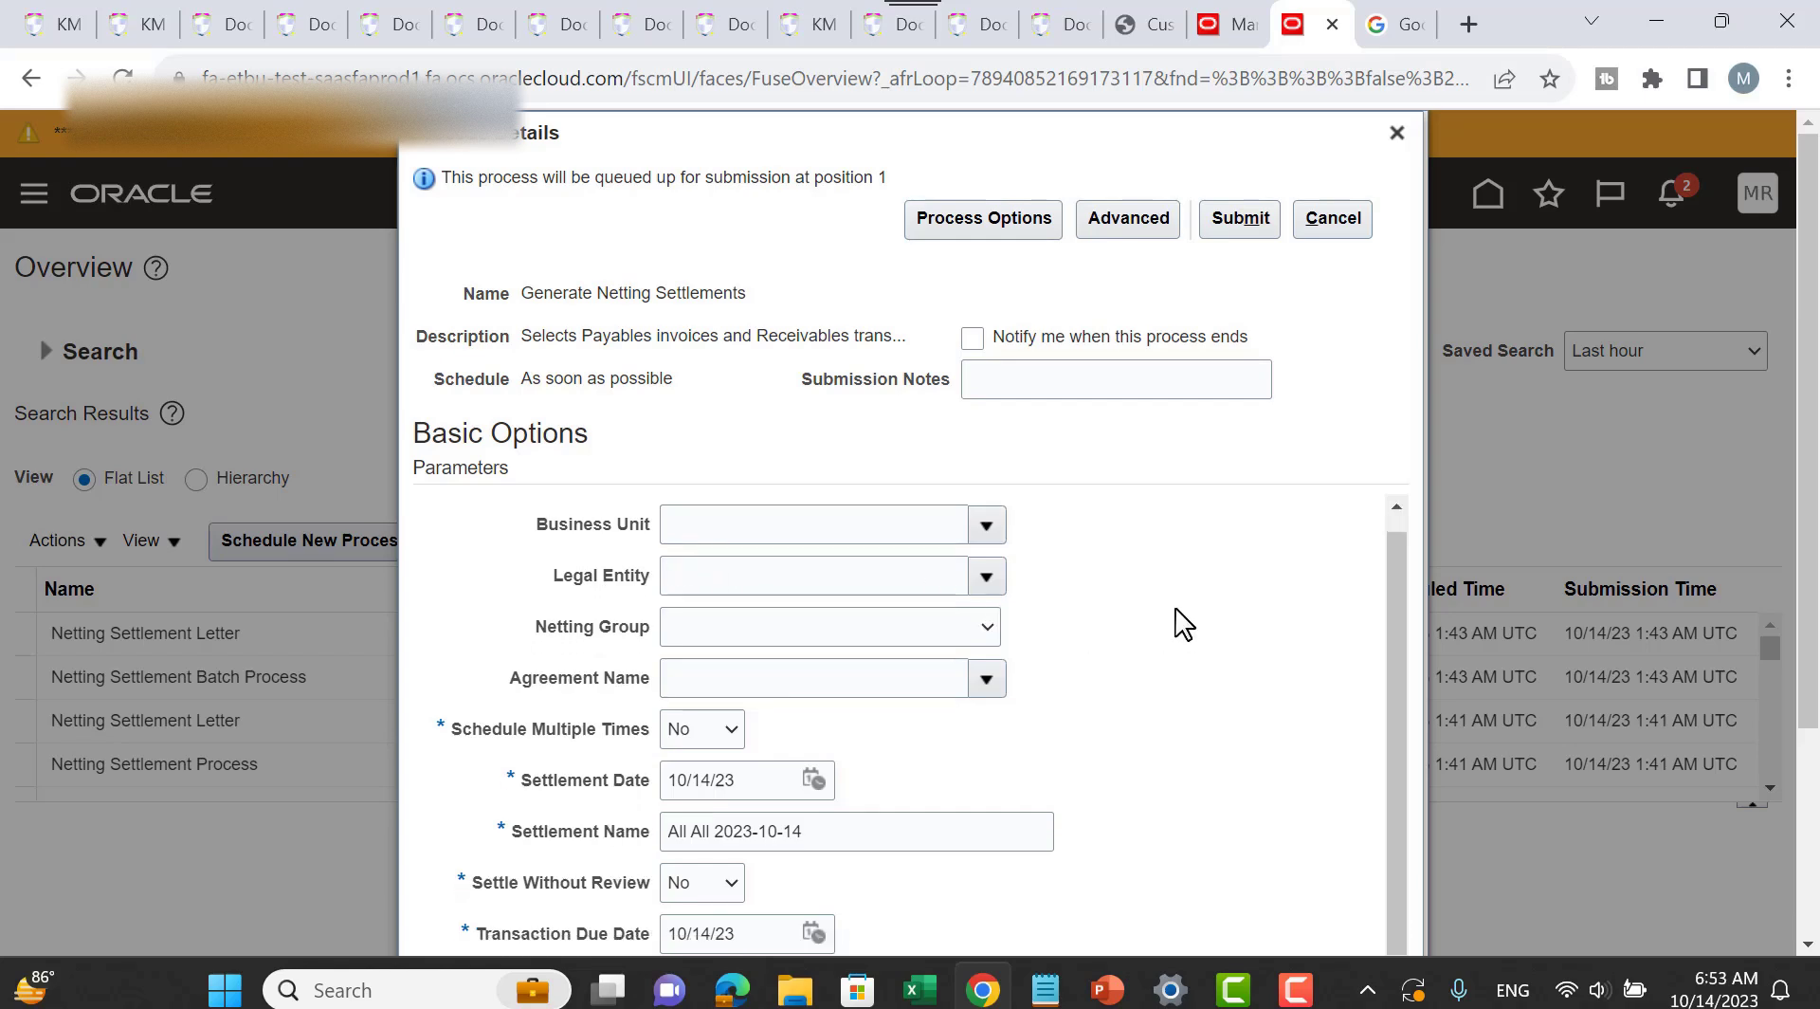
scroll(1138, 623, down, 3)
scroll(1091, 622, up, 3)
click(992, 607)
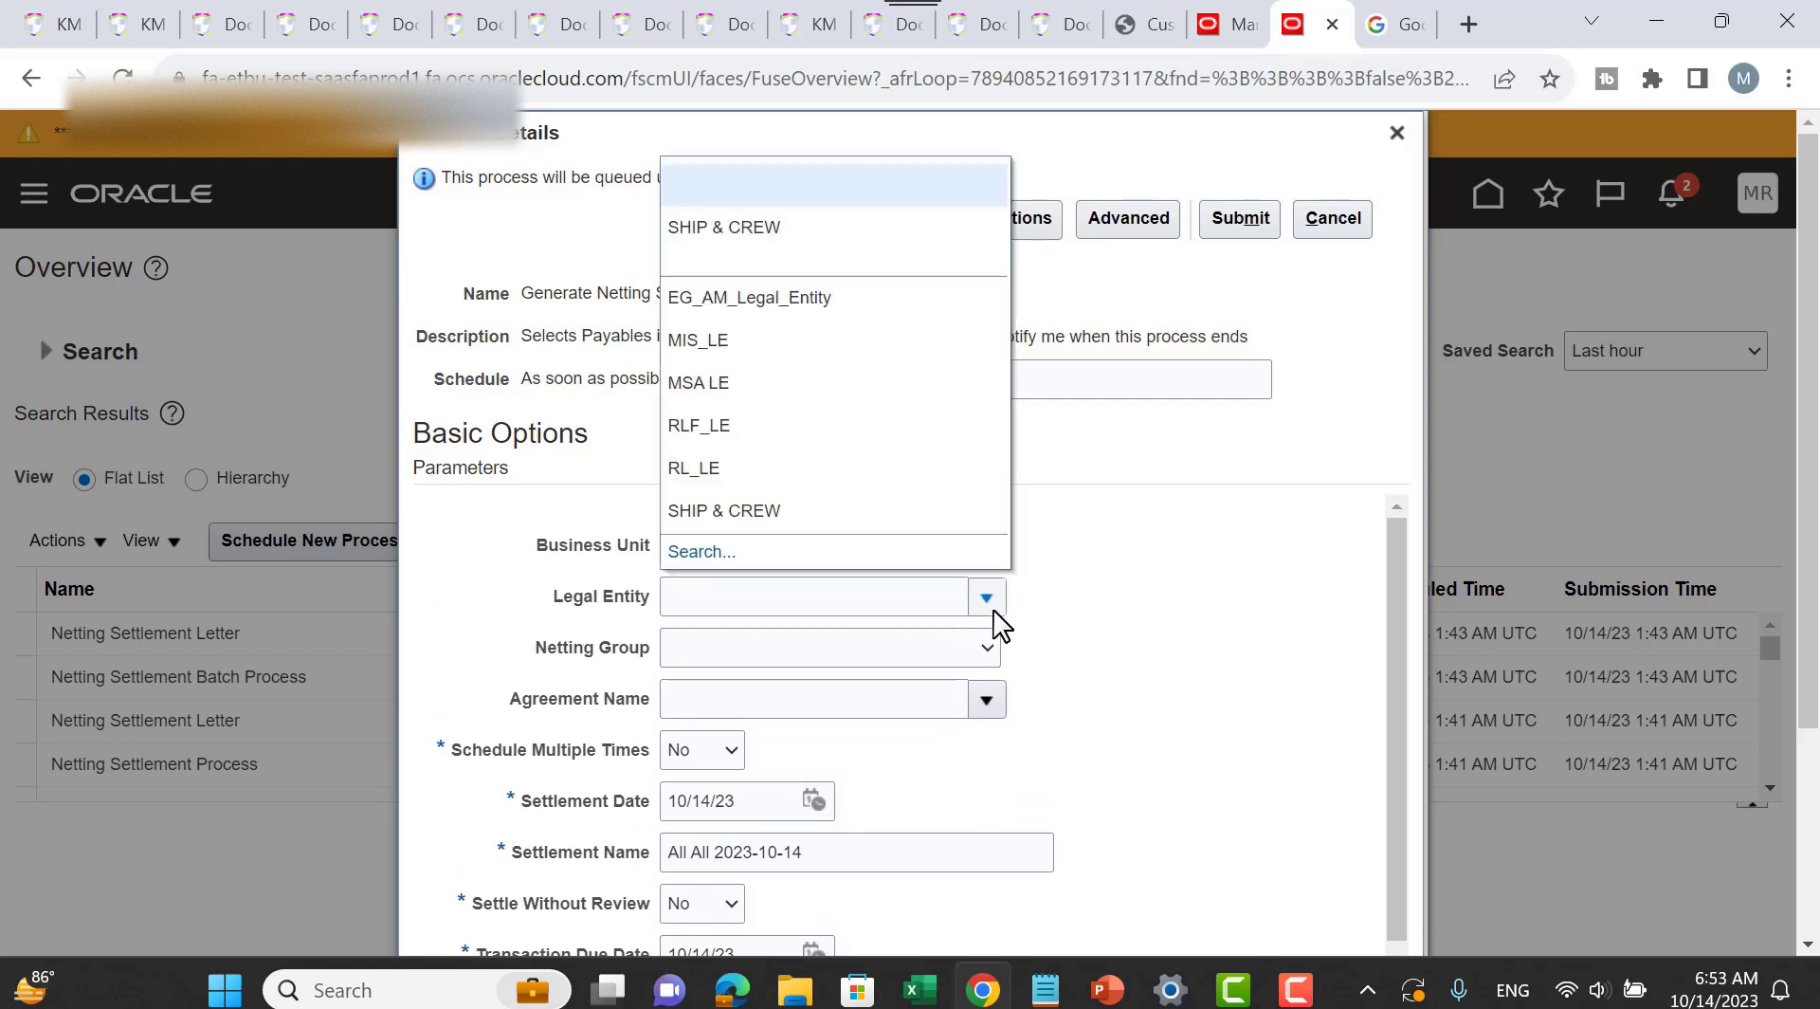
click(799, 516)
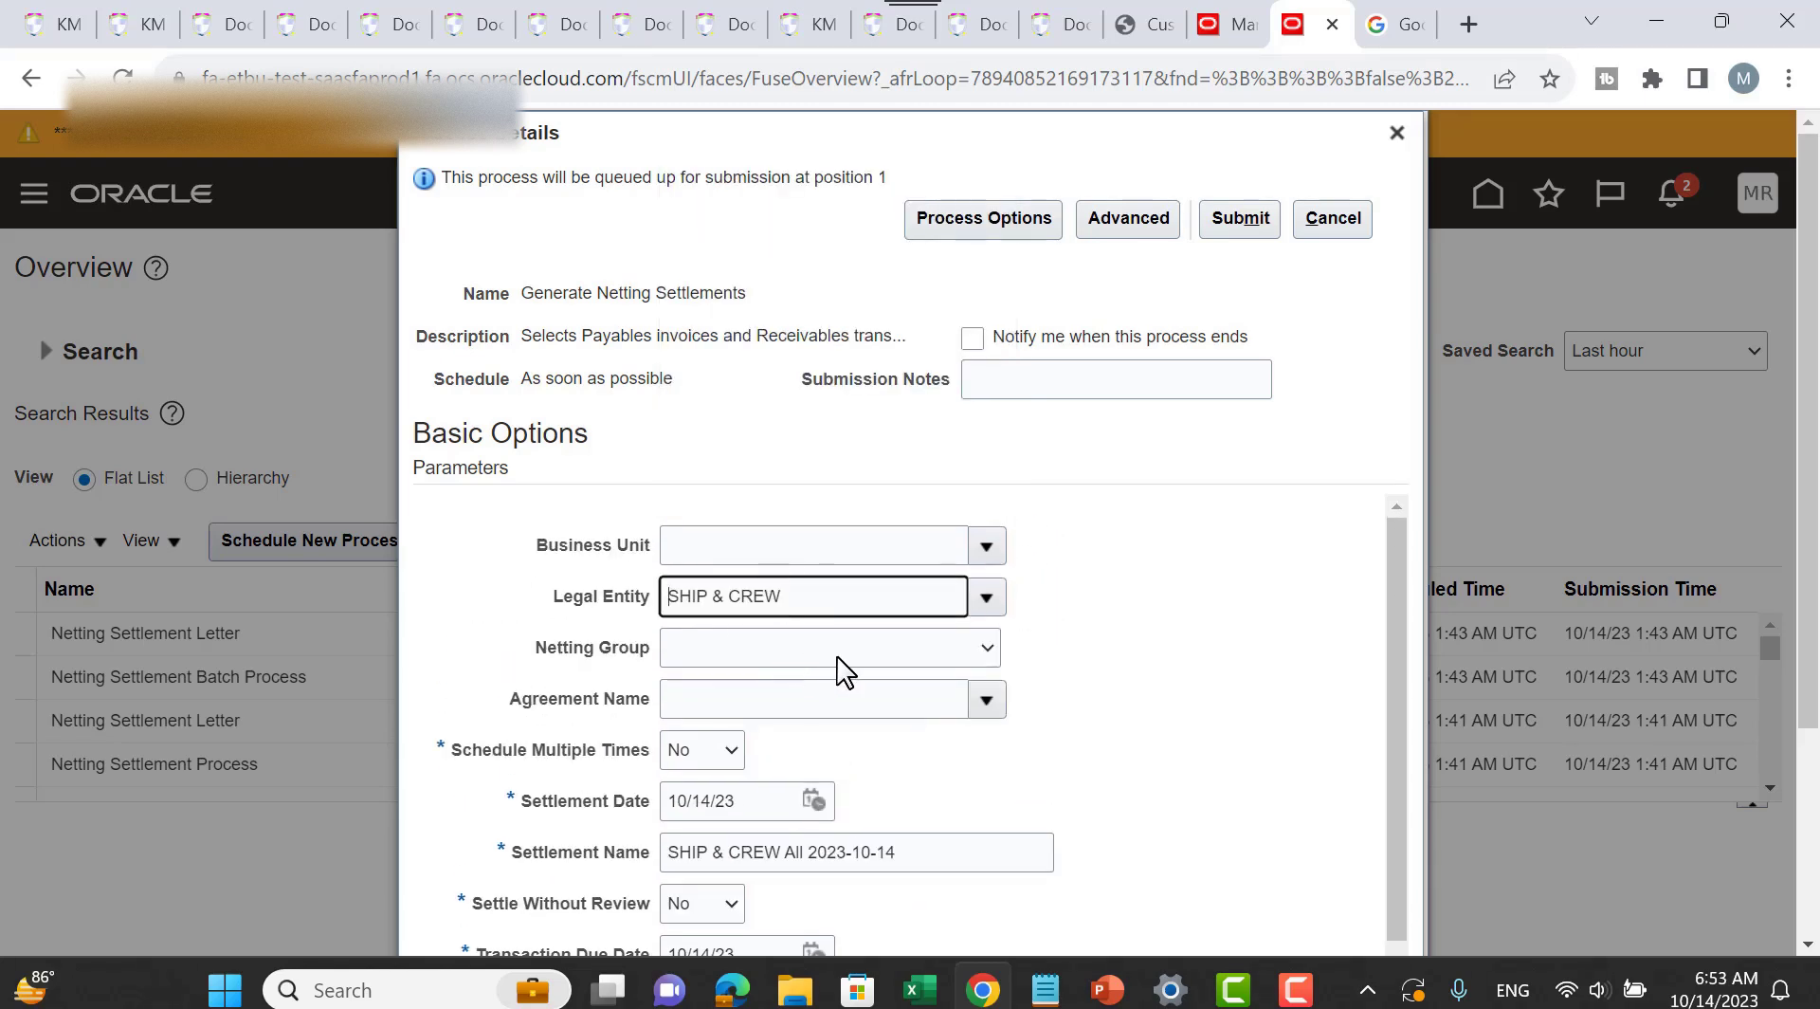
scroll(1157, 667, down, 2)
click(959, 558)
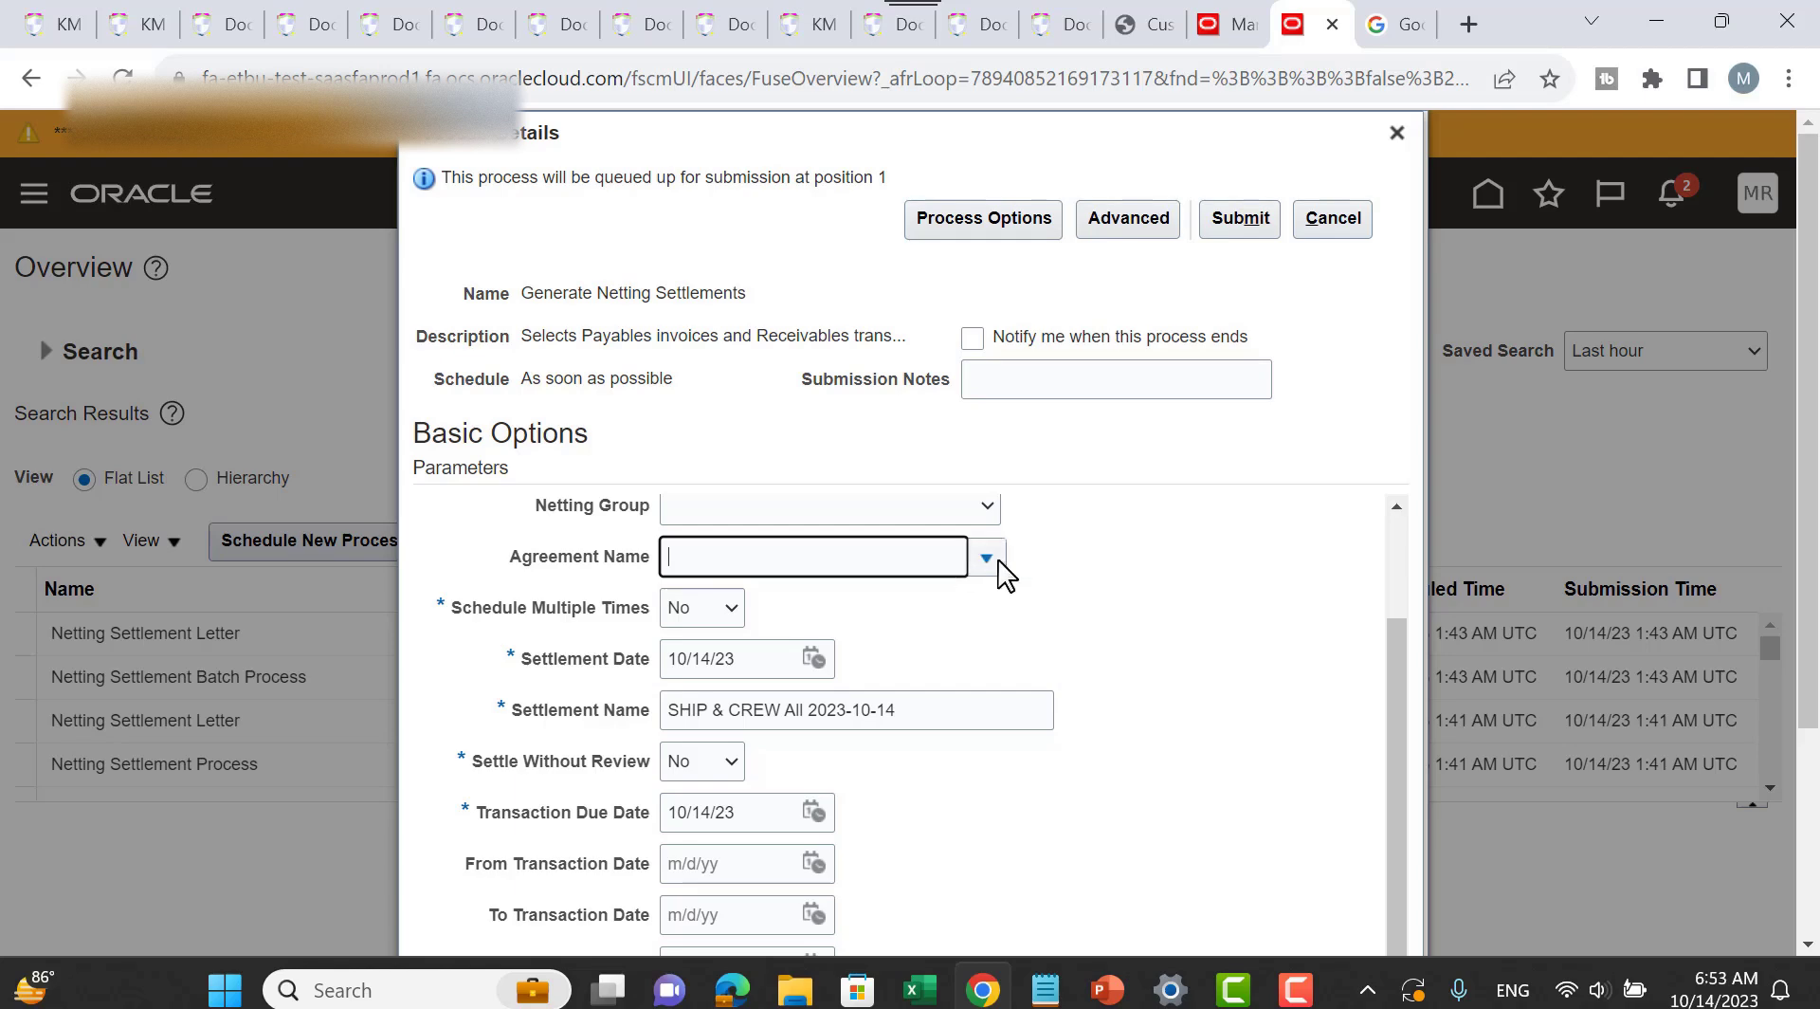
click(997, 563)
click(792, 652)
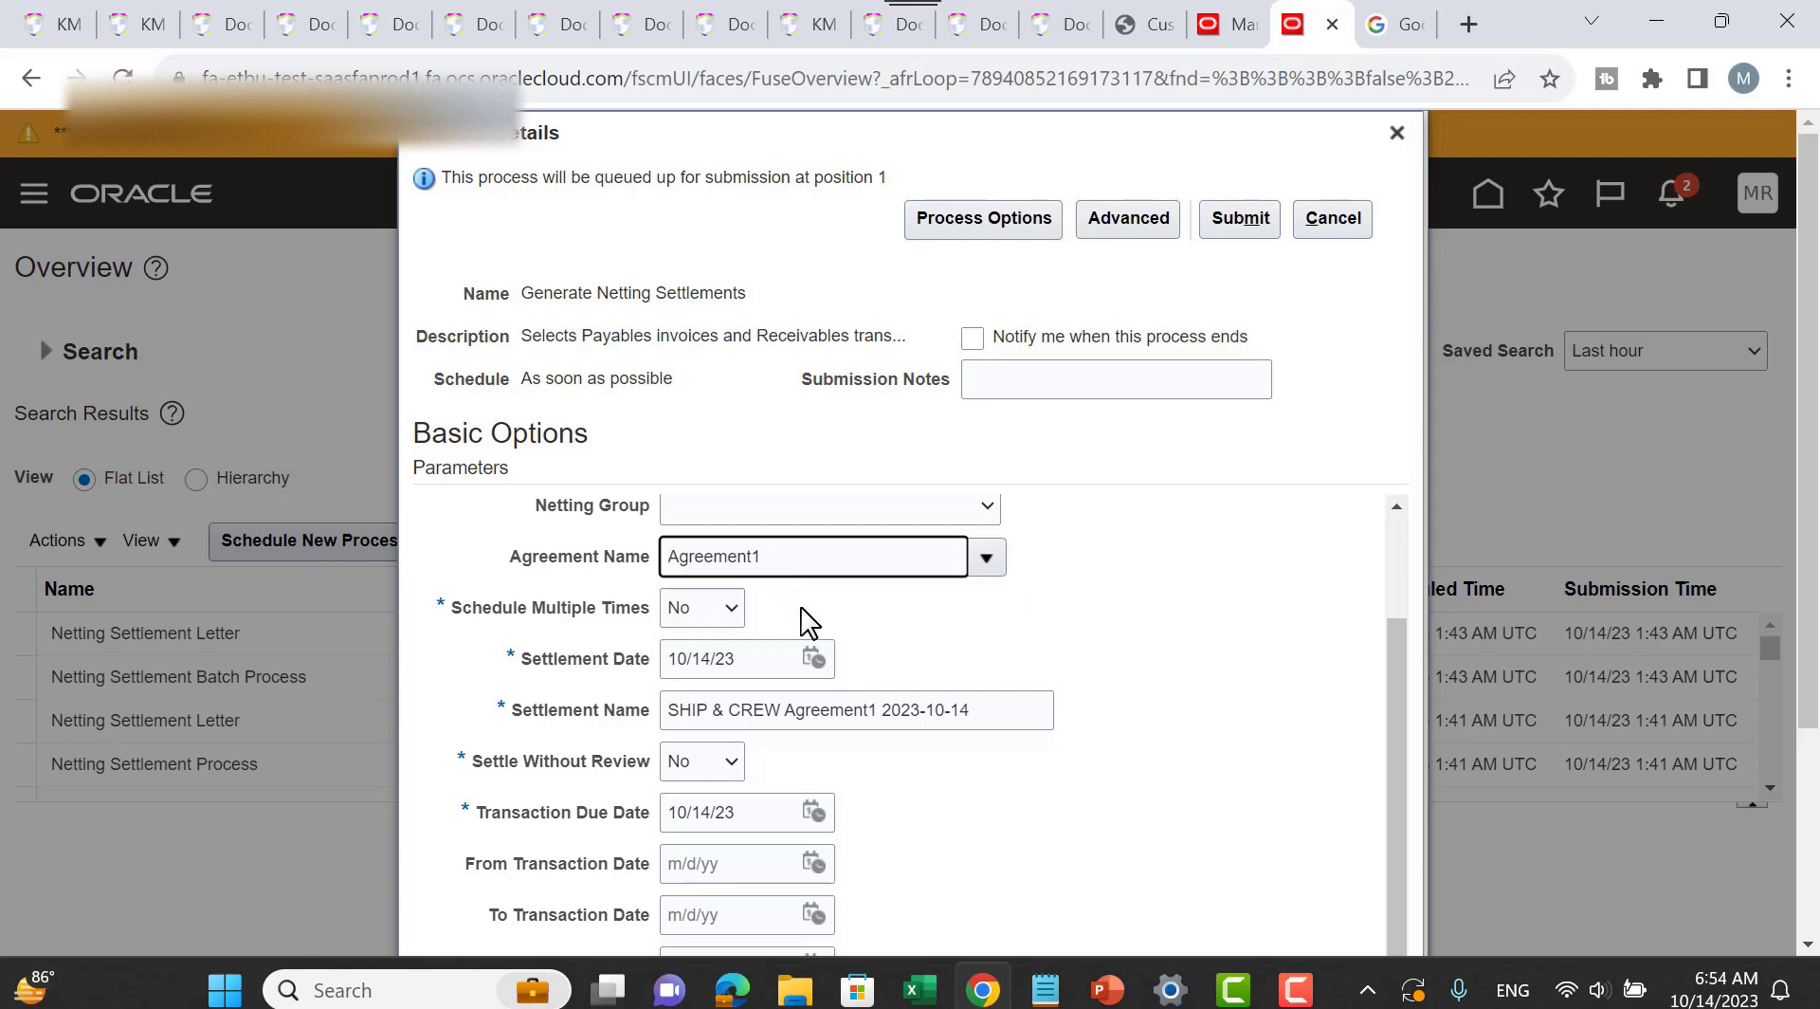
scroll(901, 687, down, 1)
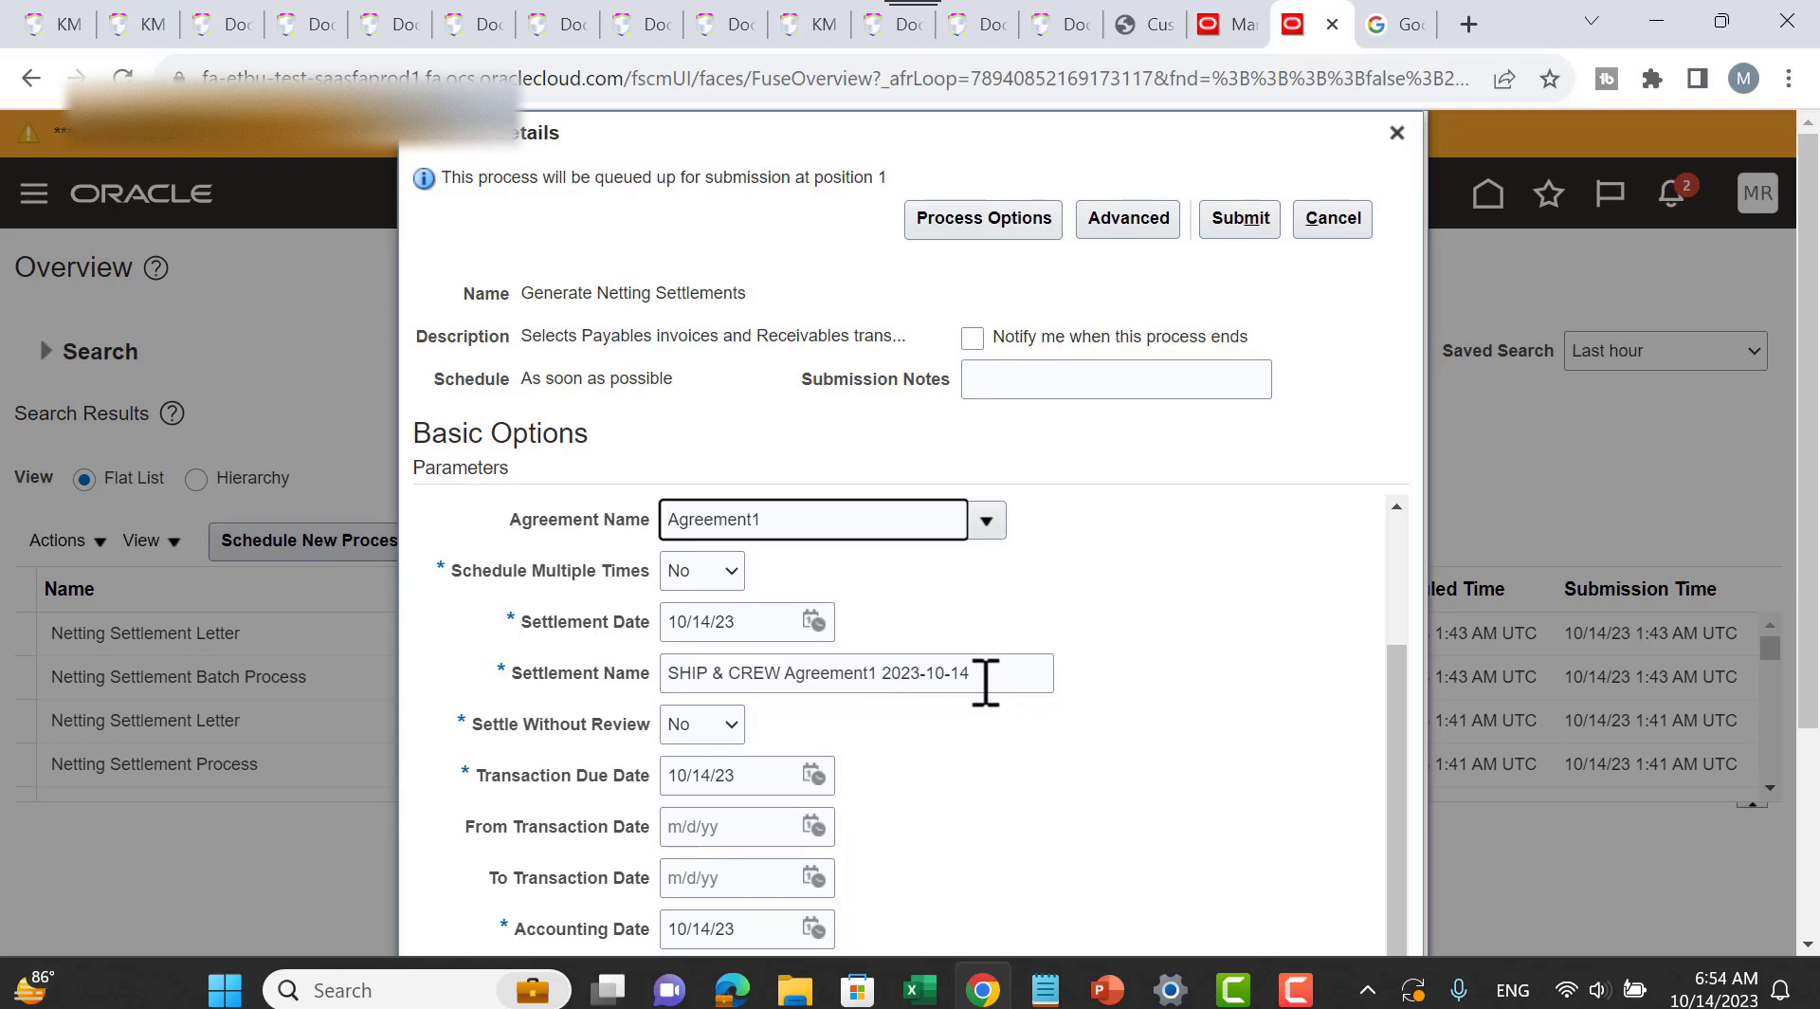
Step: Correct 'parteners' to 'partners' so the Settlement Name reads 'netting partners'
drag(986, 681, 465, 671)
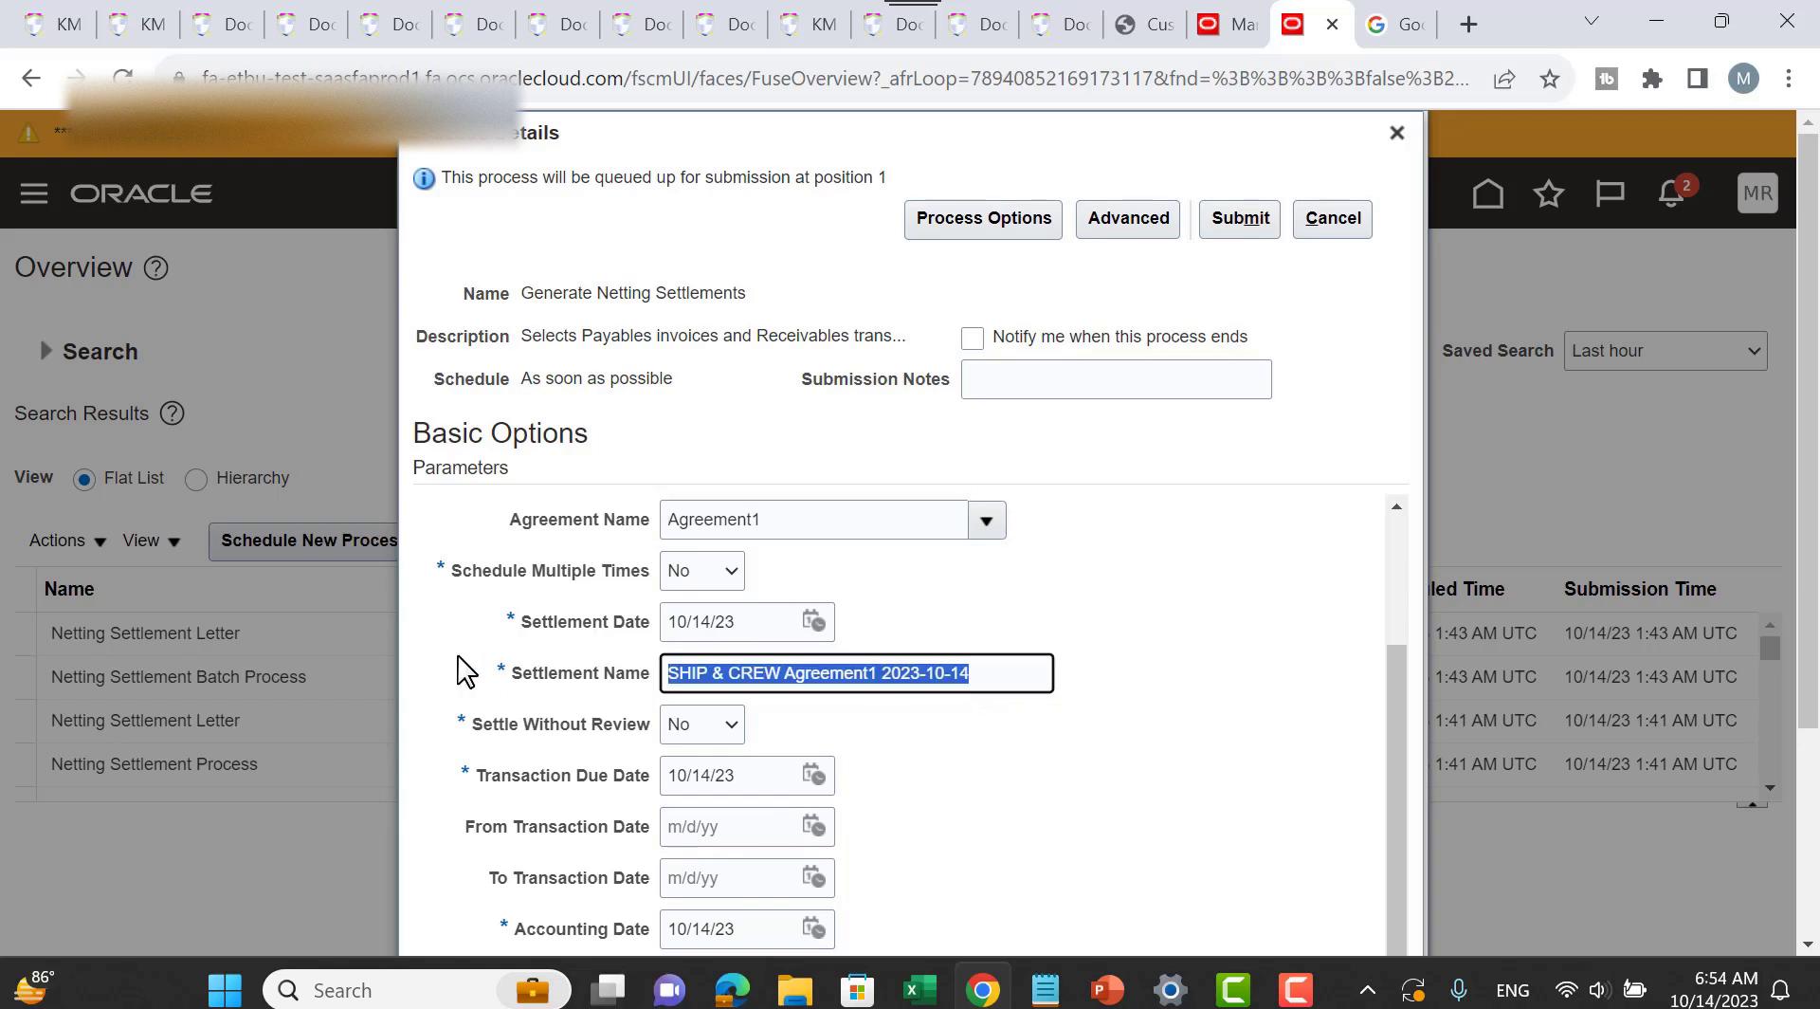
text(netting parteners)
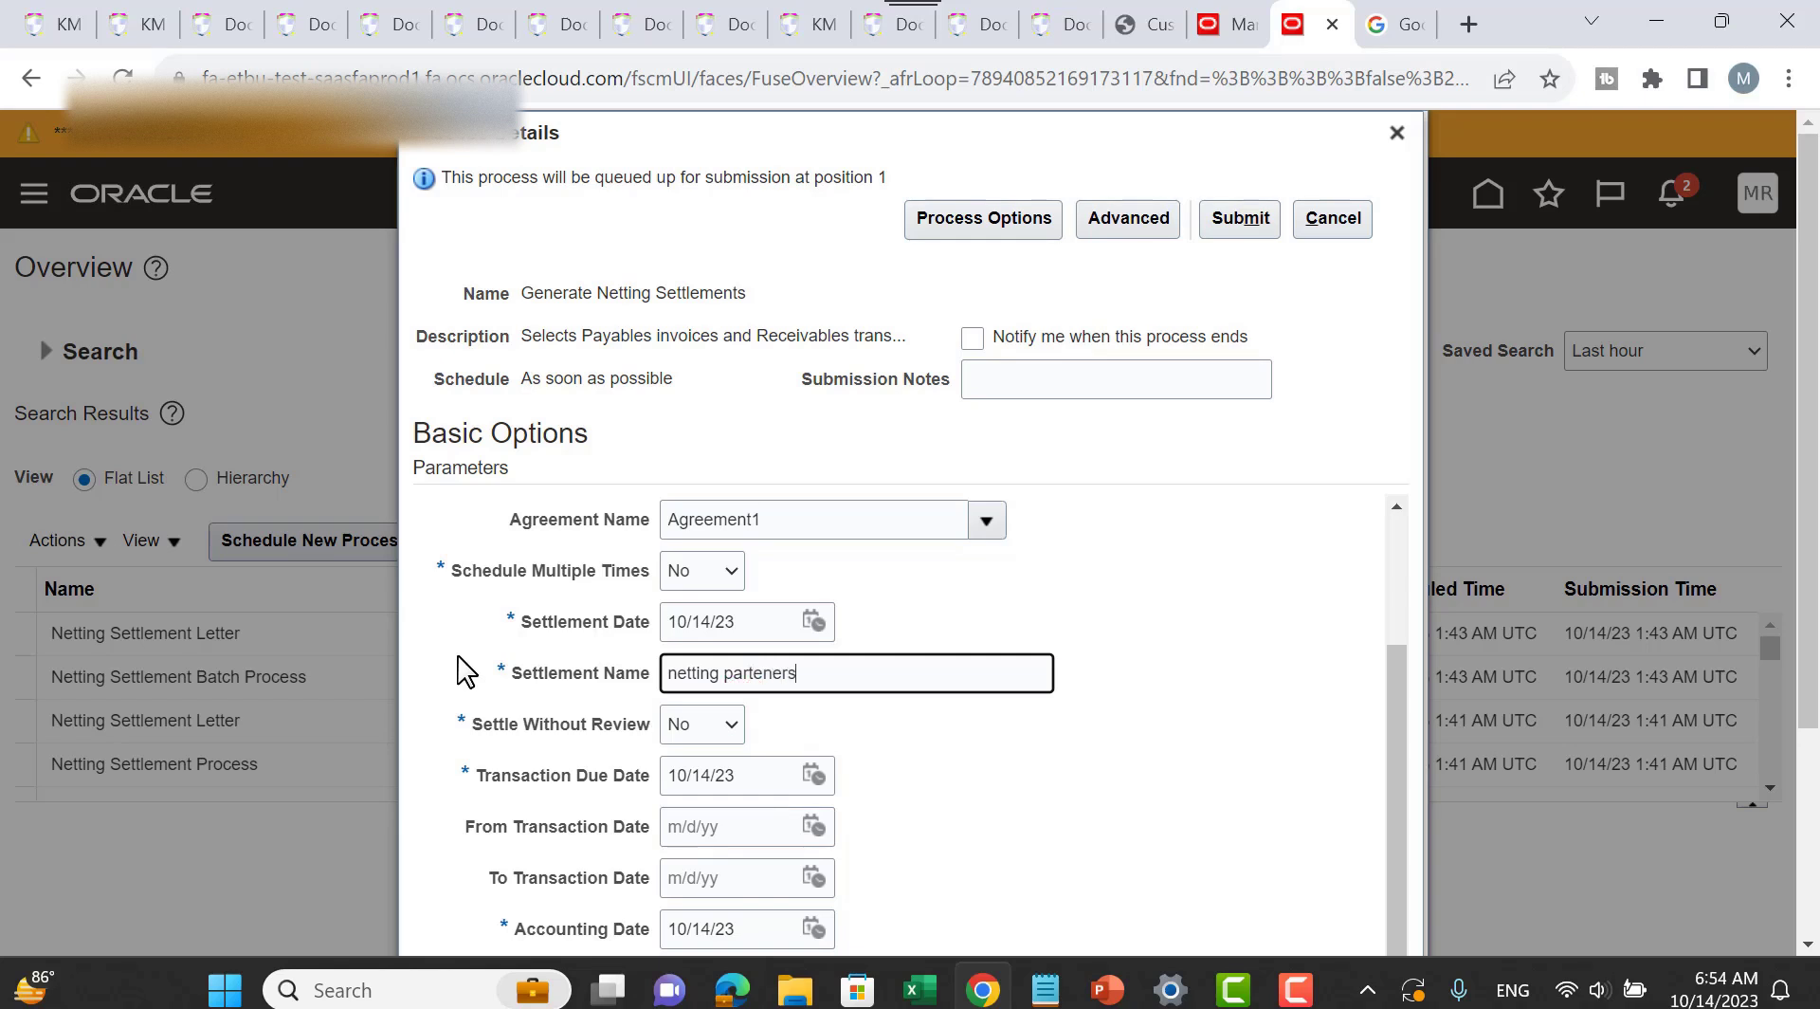
scroll(1101, 702, down, 3)
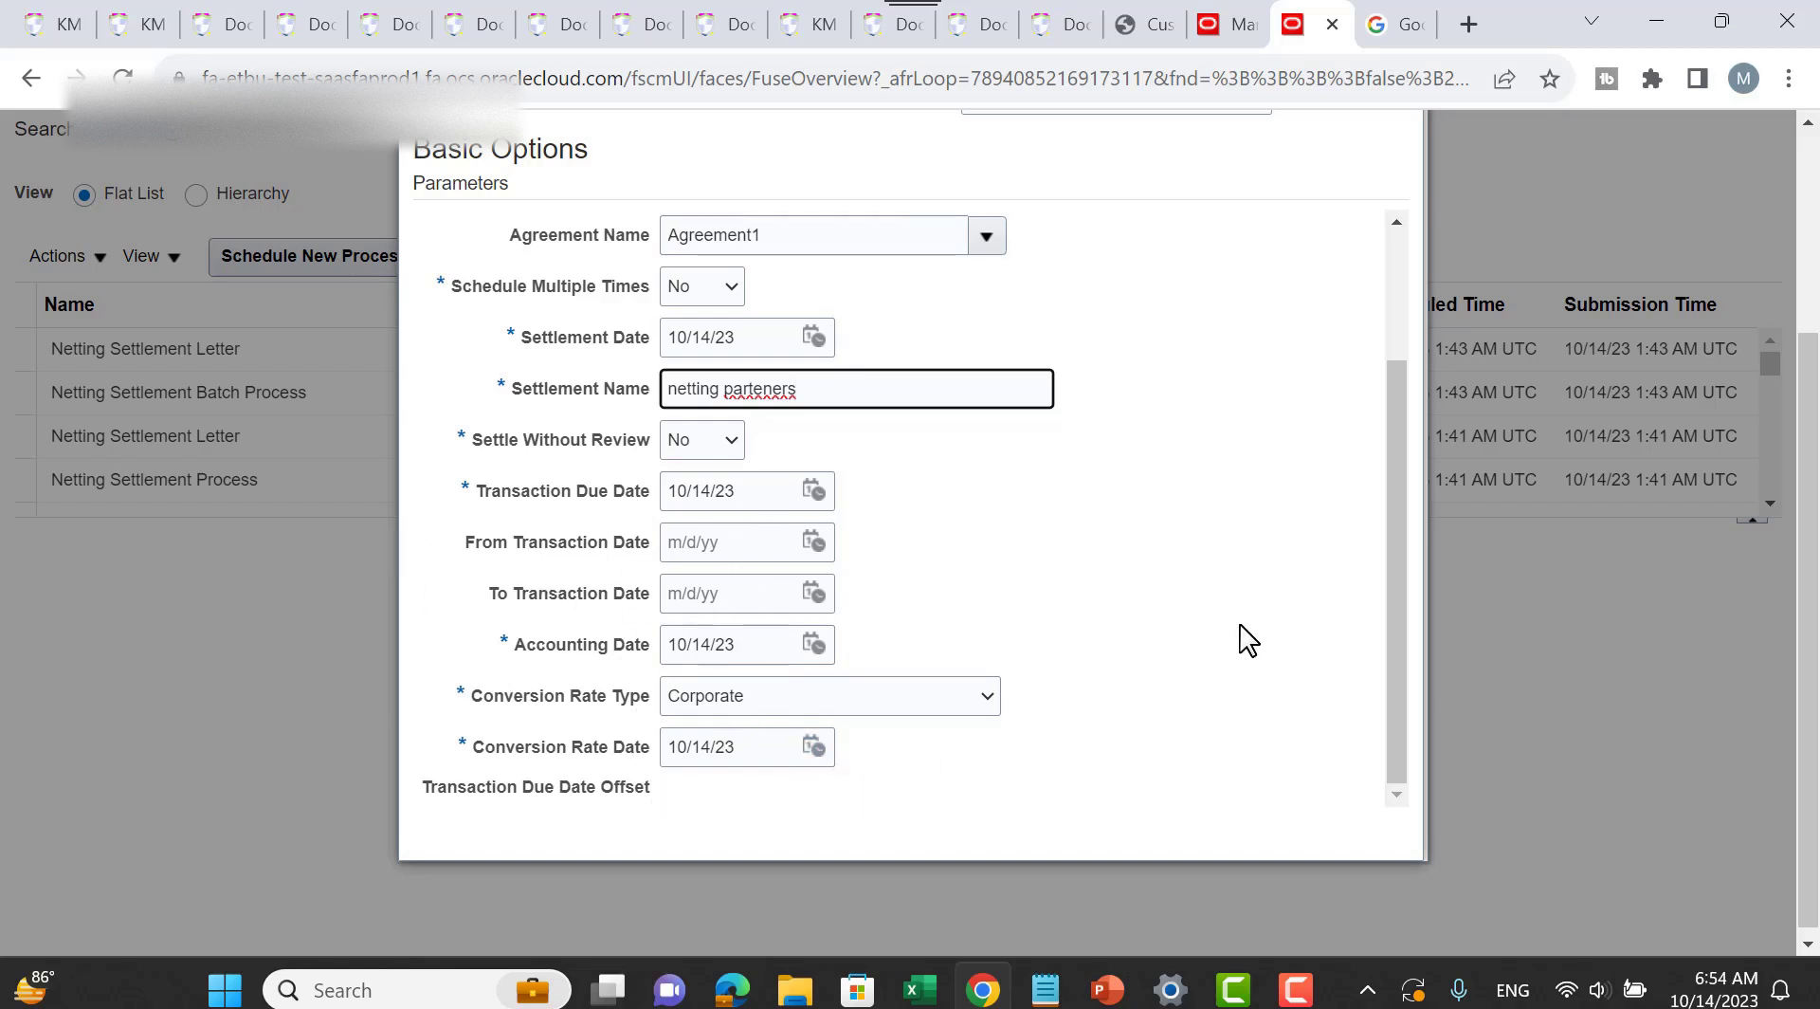
scroll(1304, 599, up, 2)
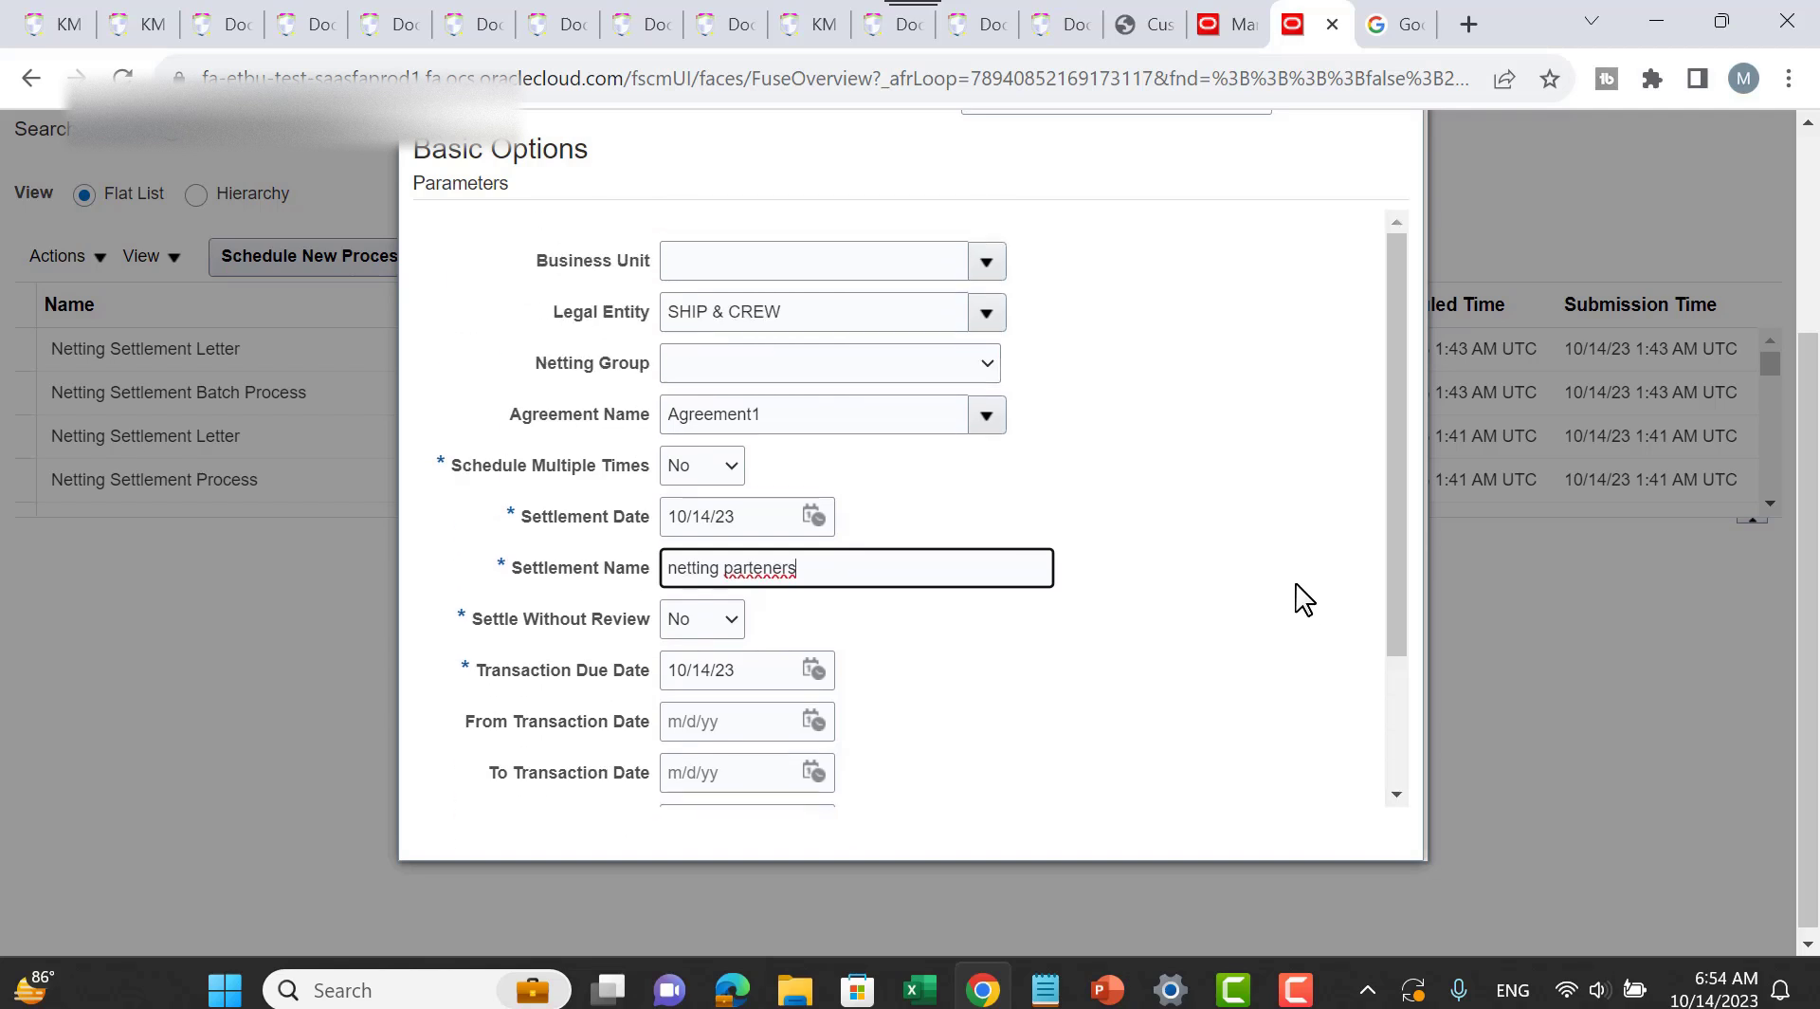
double_click(749, 568)
right_click(754, 567)
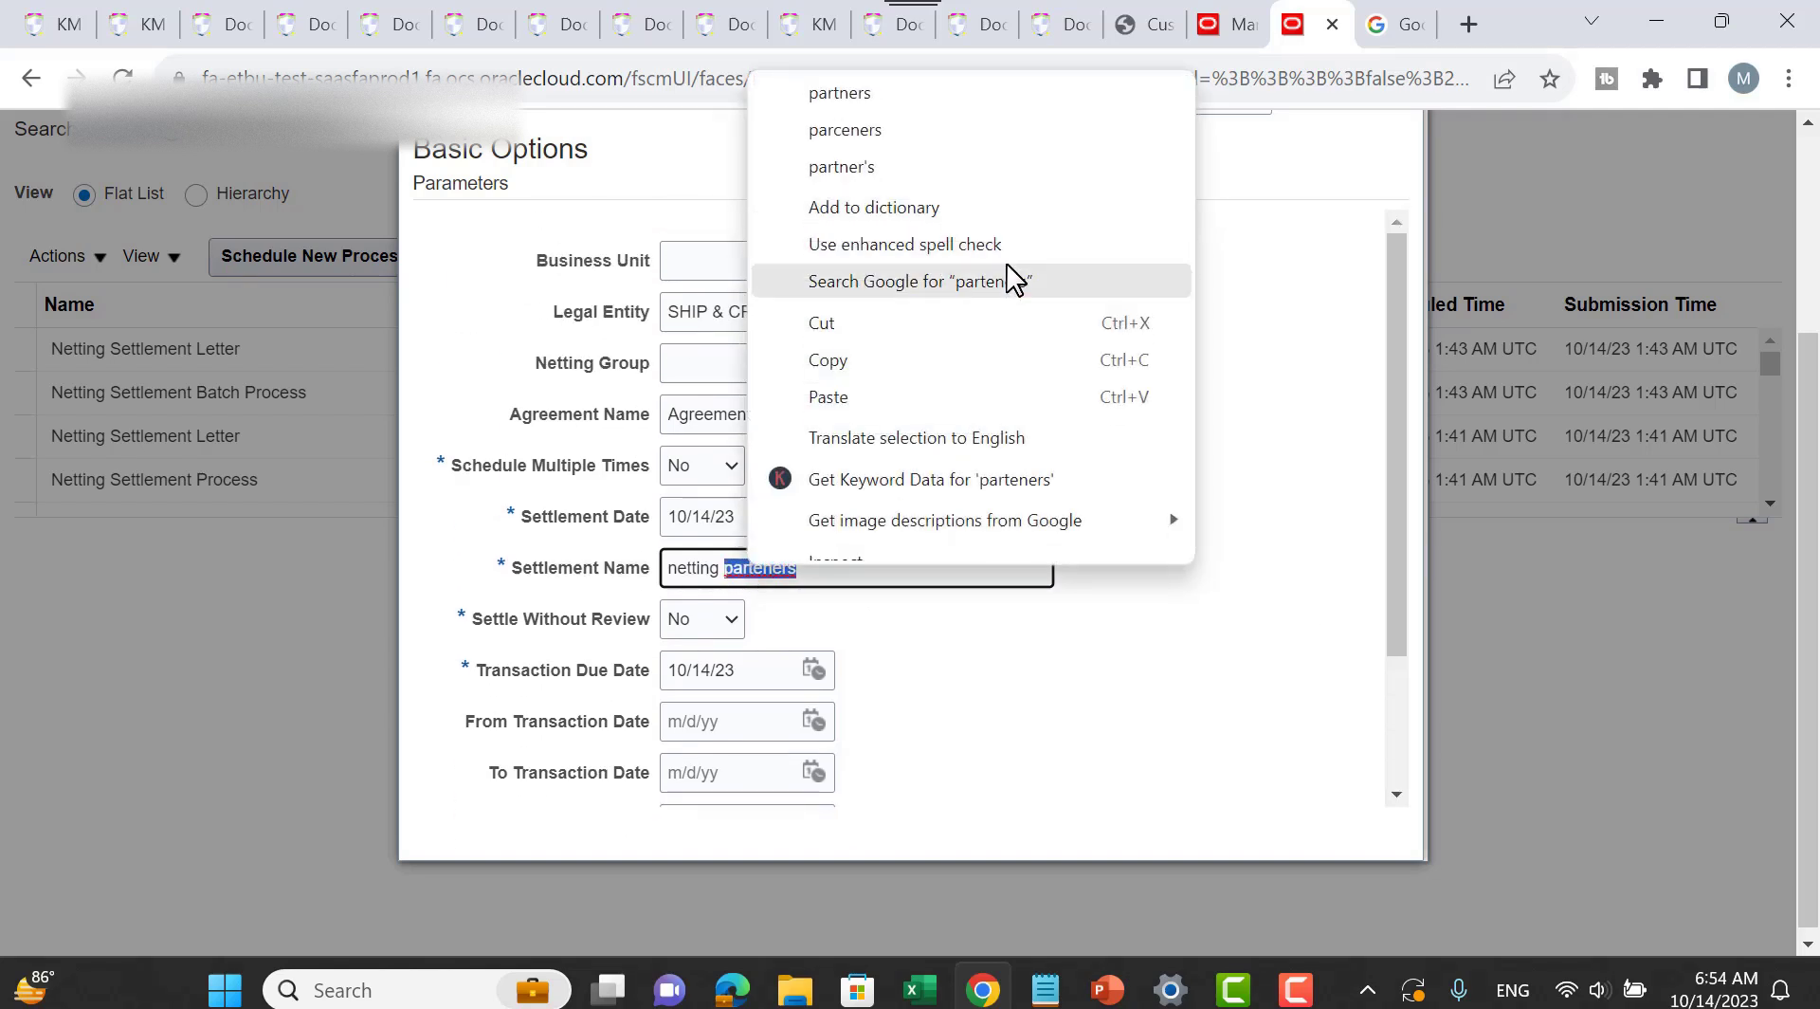
scroll(1308, 288, up, 1)
scroll(1306, 286, up, 1)
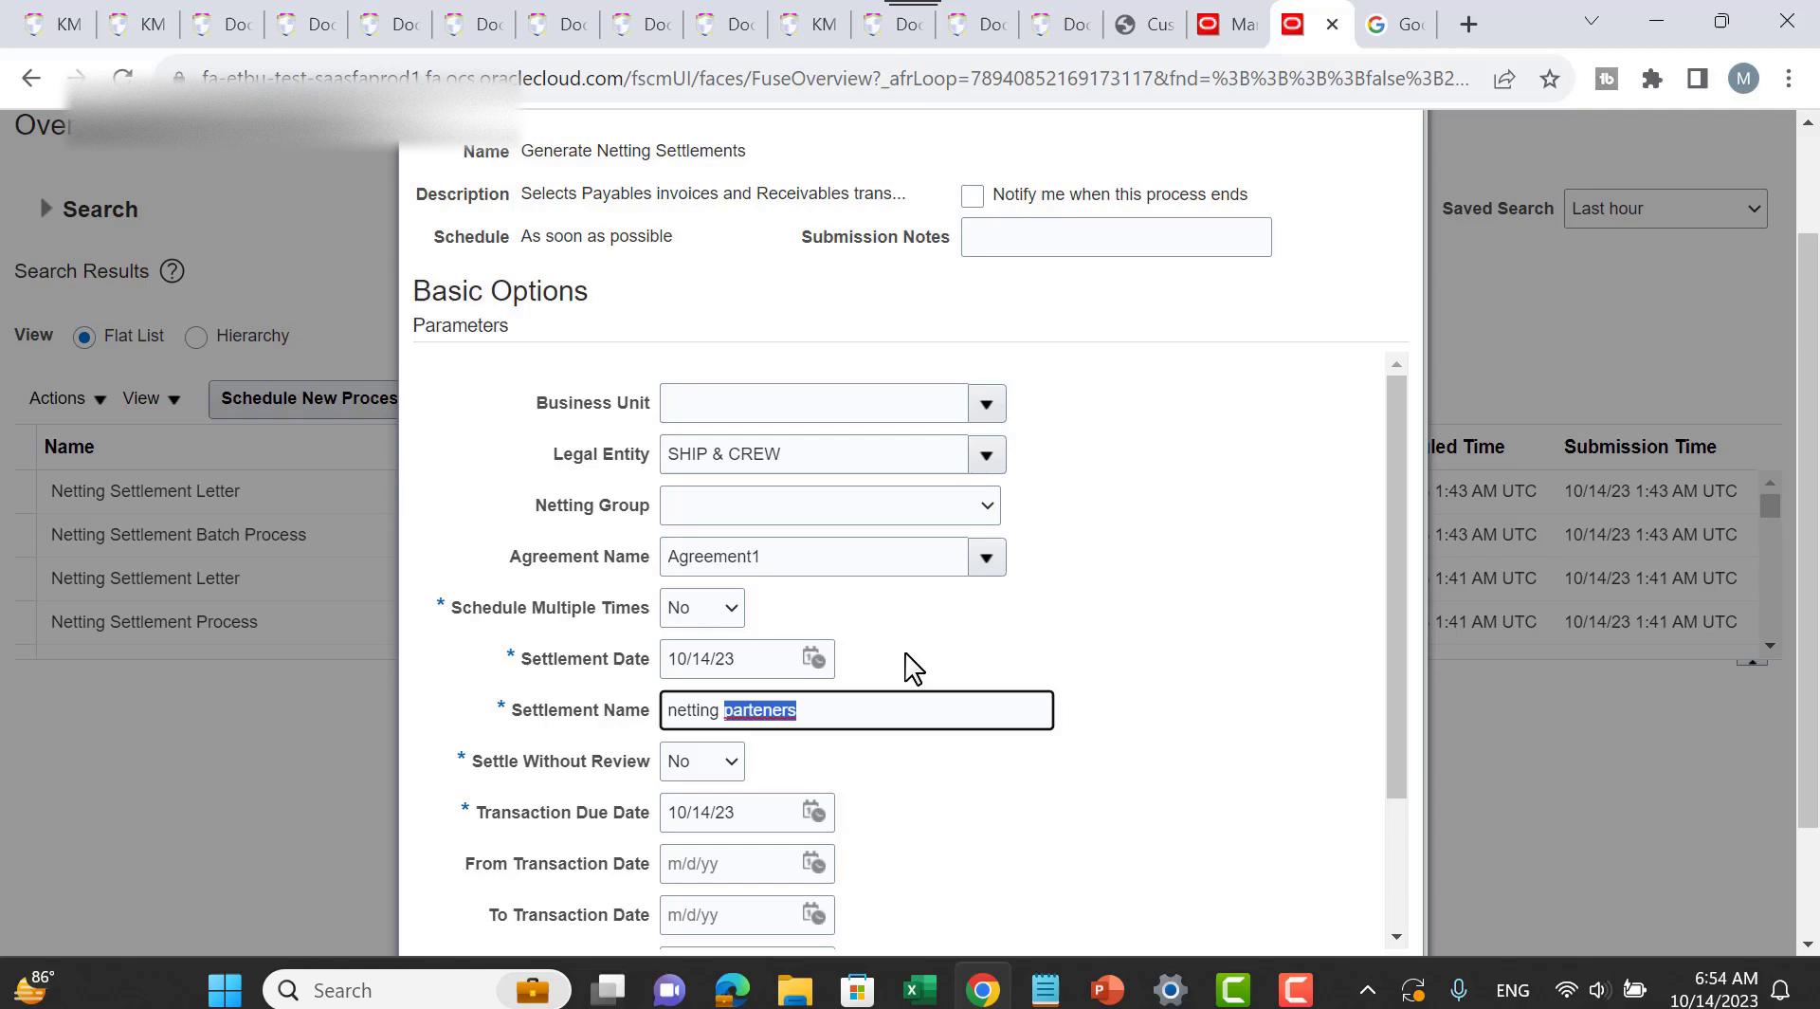
right_click(770, 709)
click(900, 224)
triple_click(837, 697)
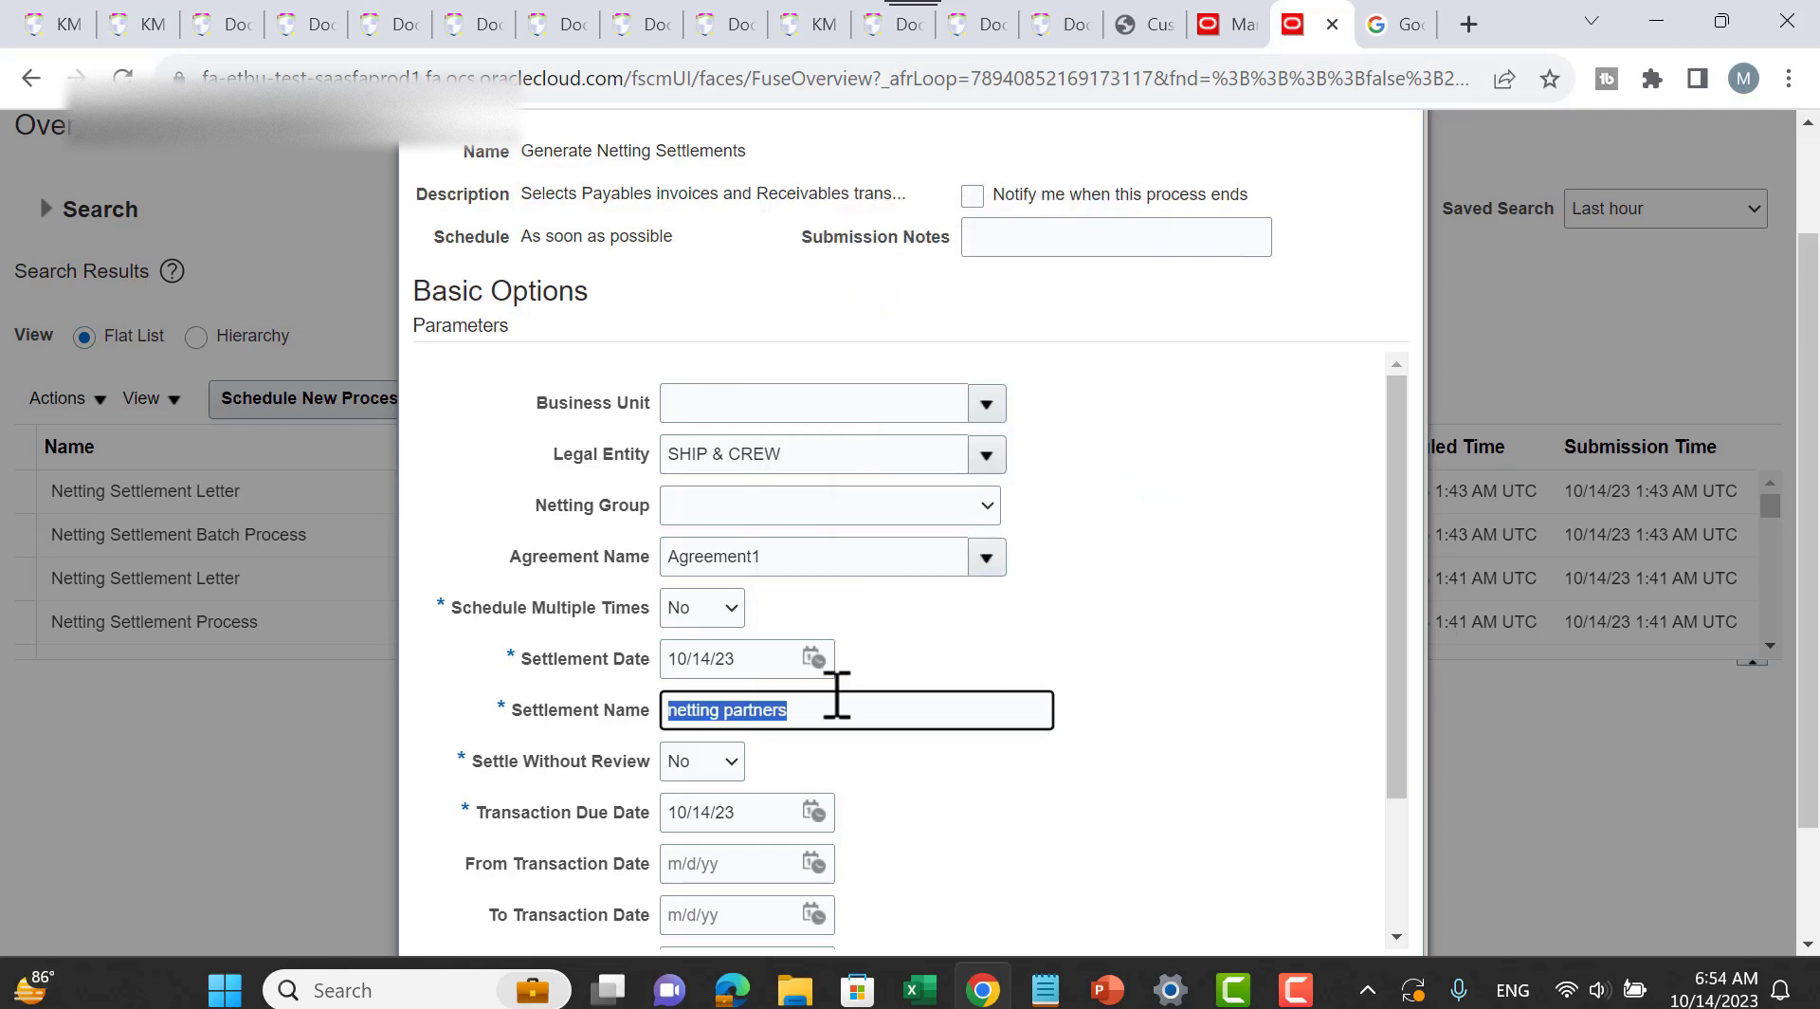
scroll(1328, 569, up, 2)
Step: Submit Generate Netting Settlements, refresh until it shows Succeeded, and return to Manage Netting Settlements
click(1260, 224)
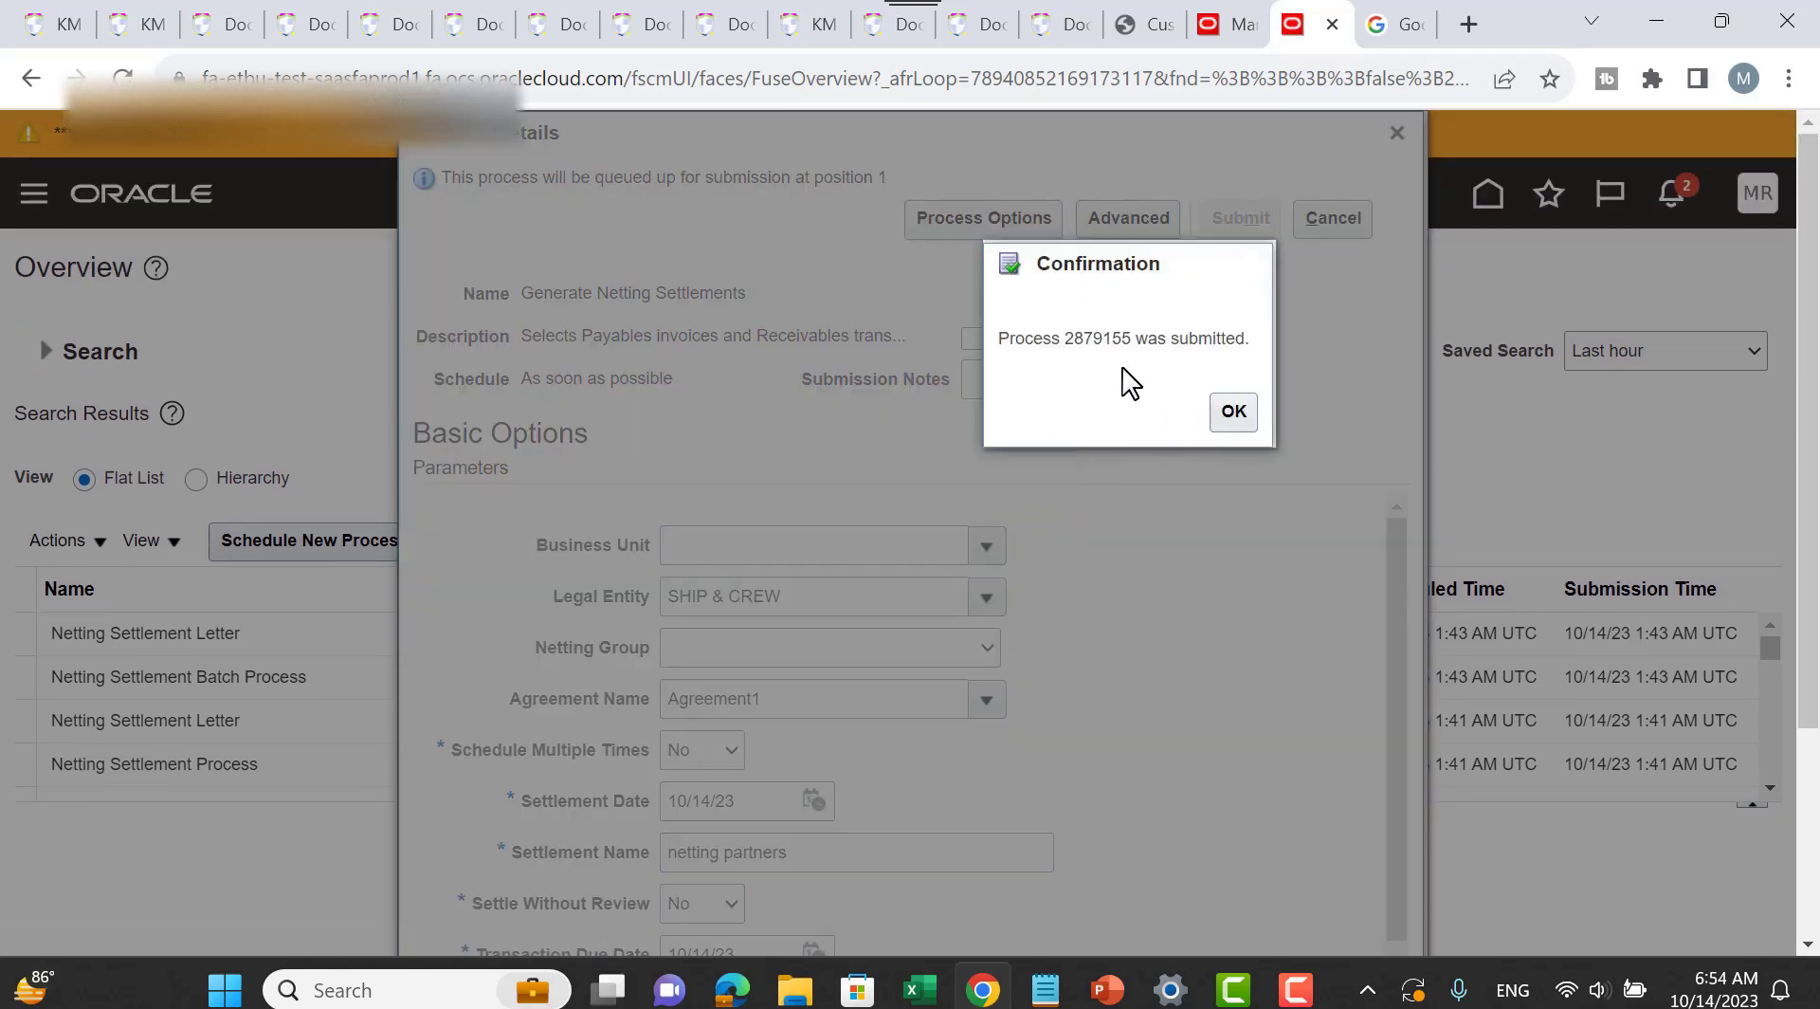
click(1231, 424)
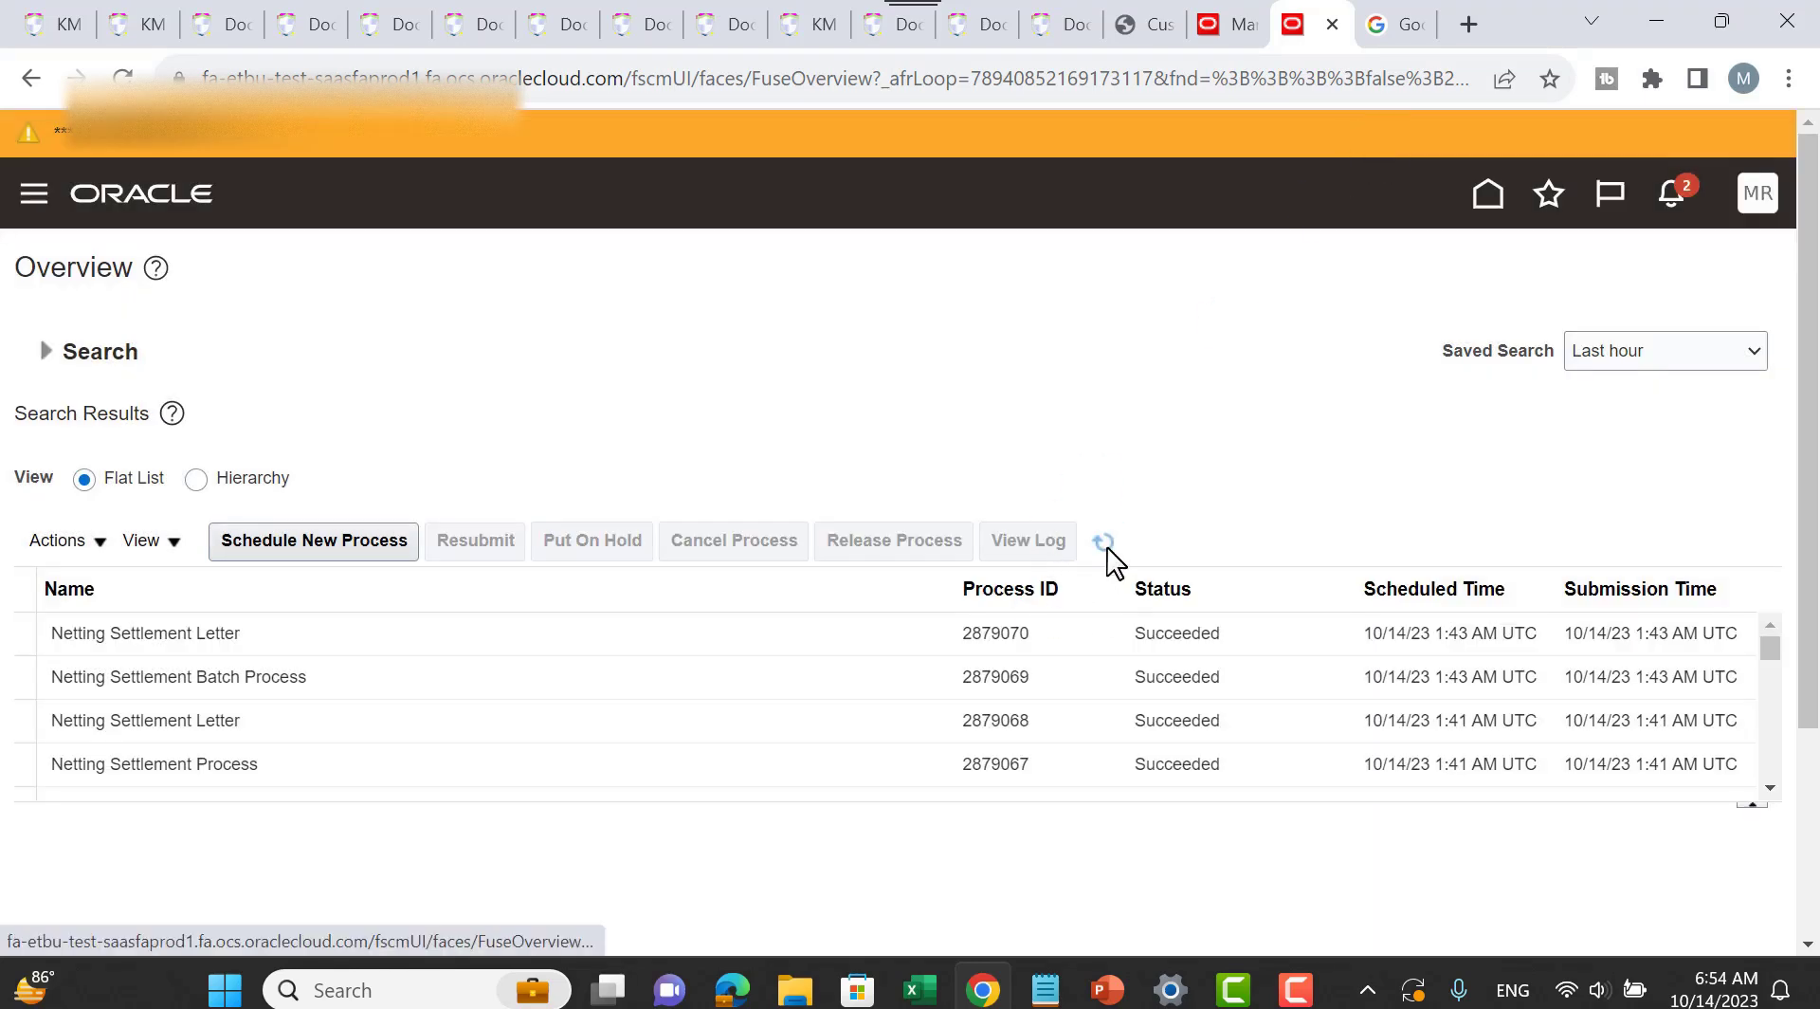
click(1106, 544)
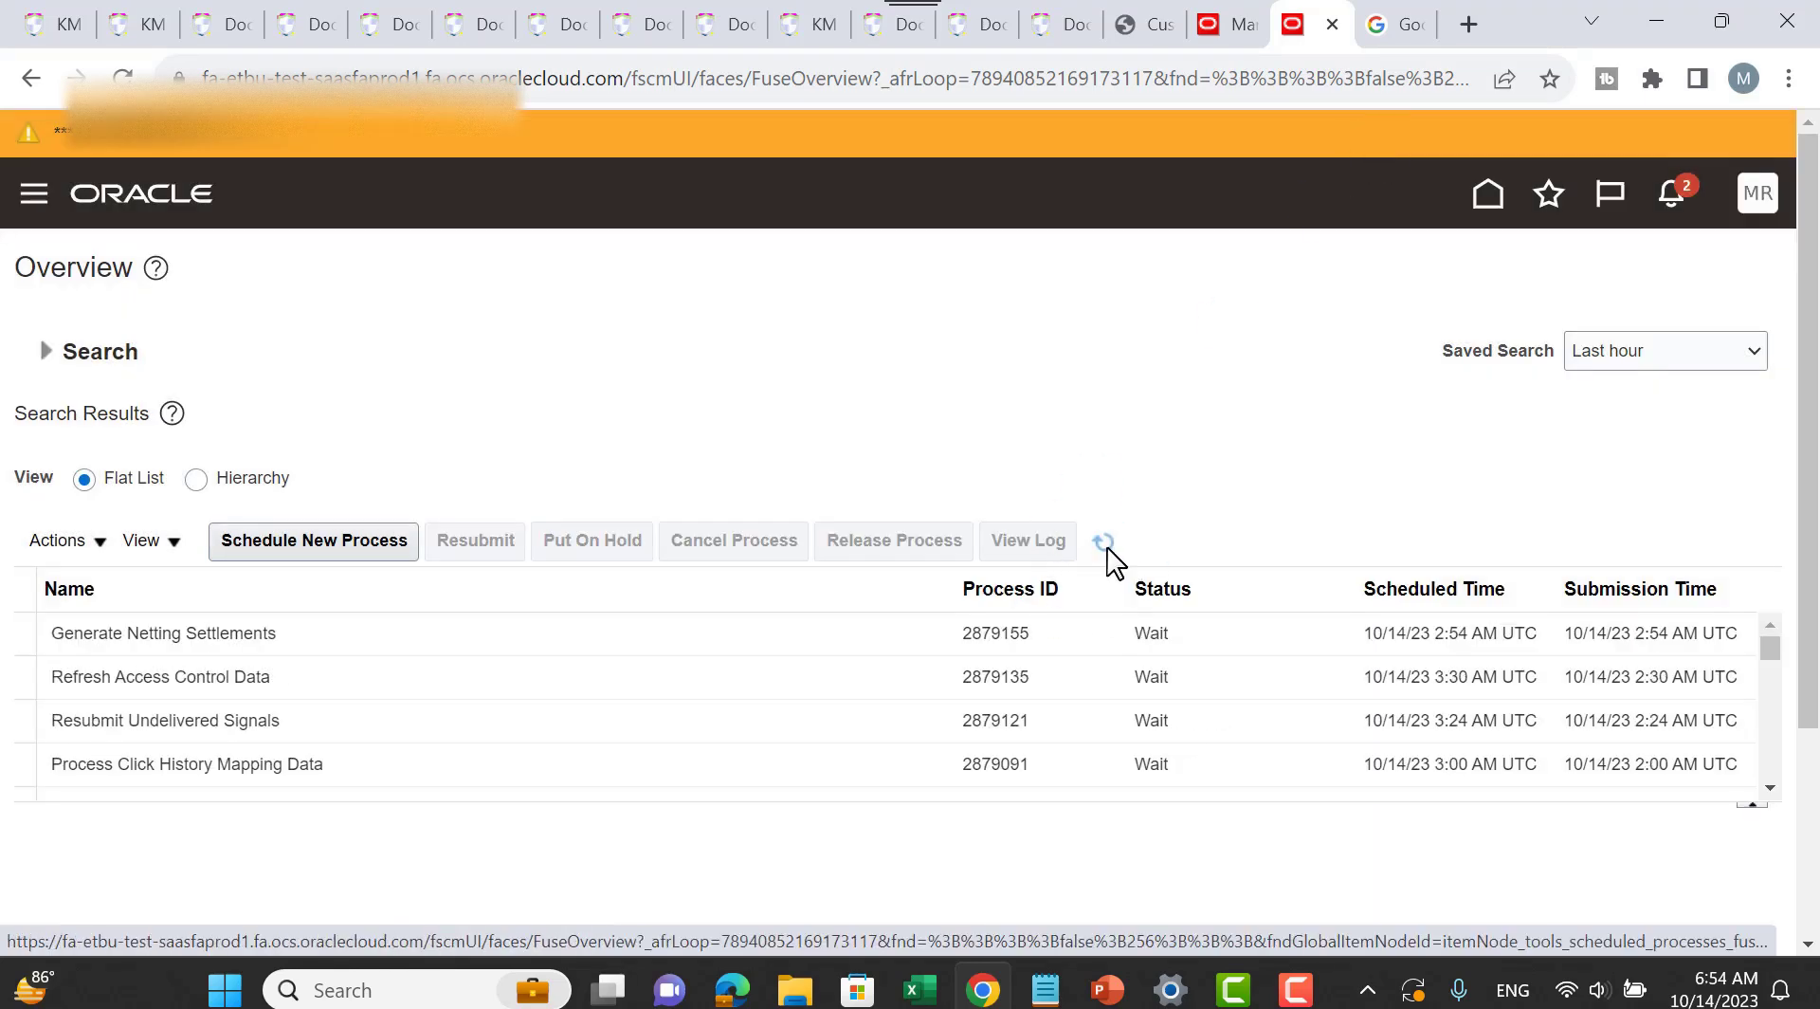
click(1105, 544)
click(1102, 542)
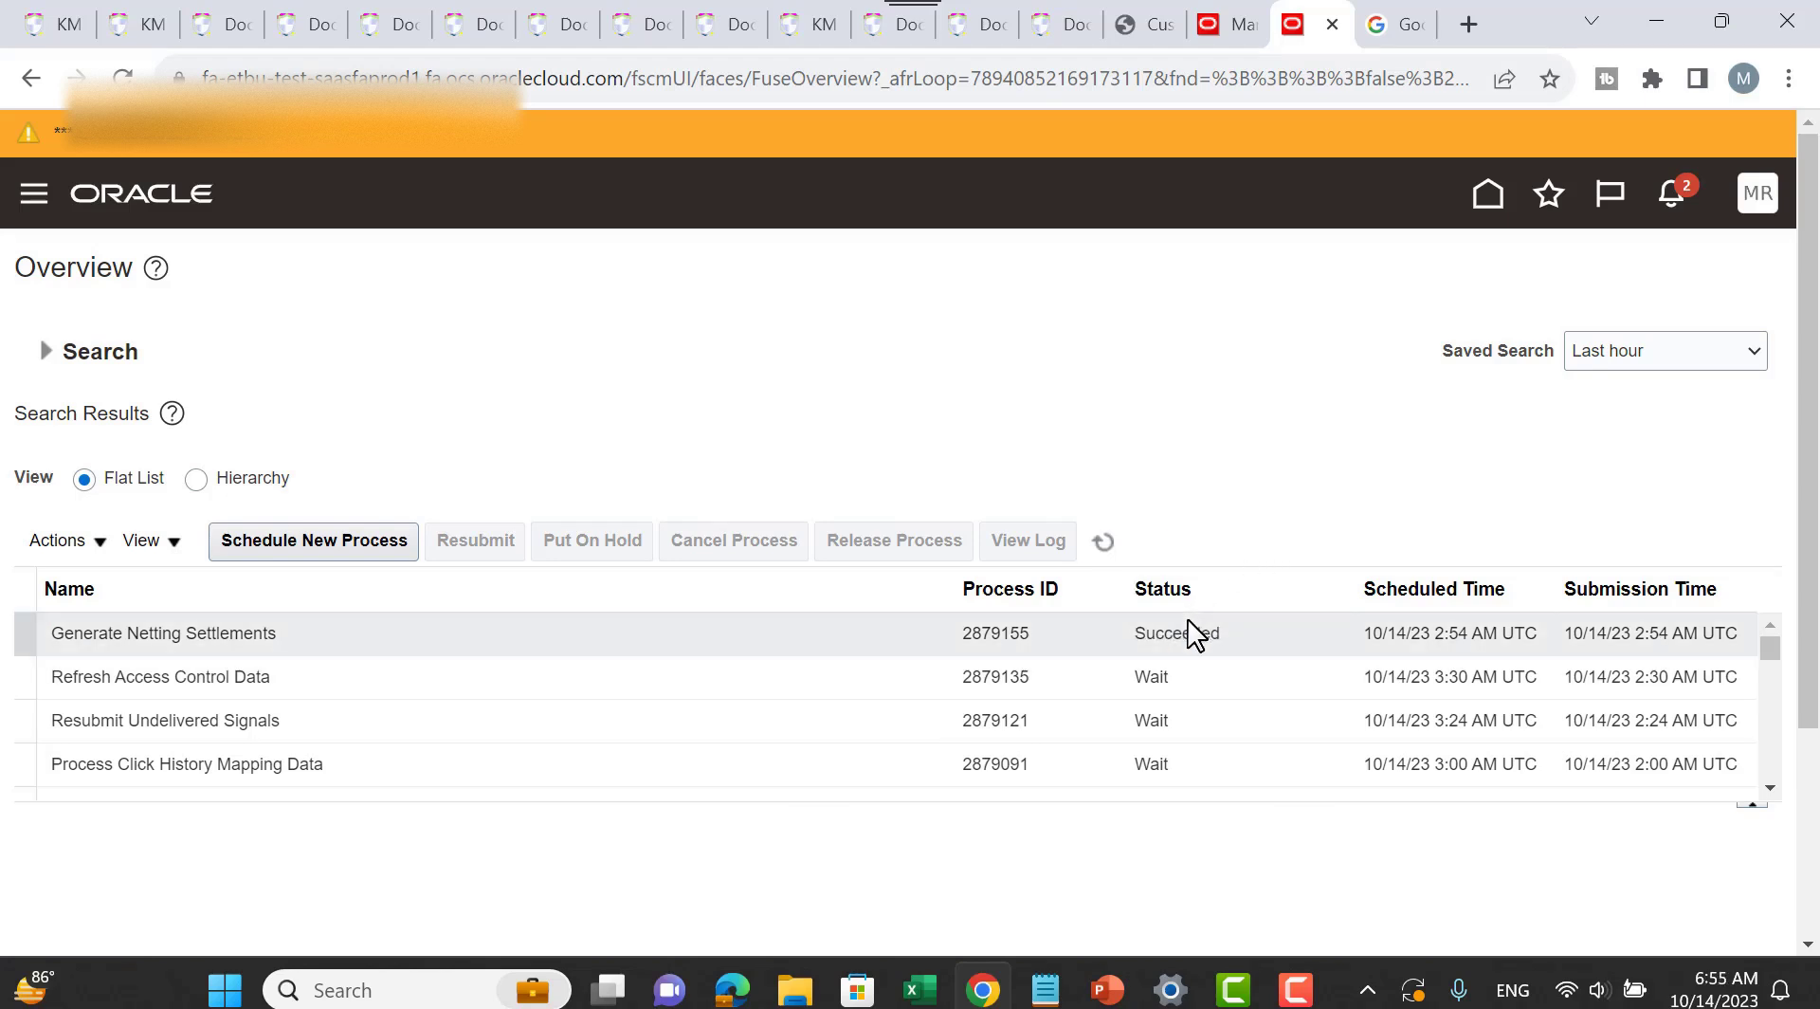
click(1228, 24)
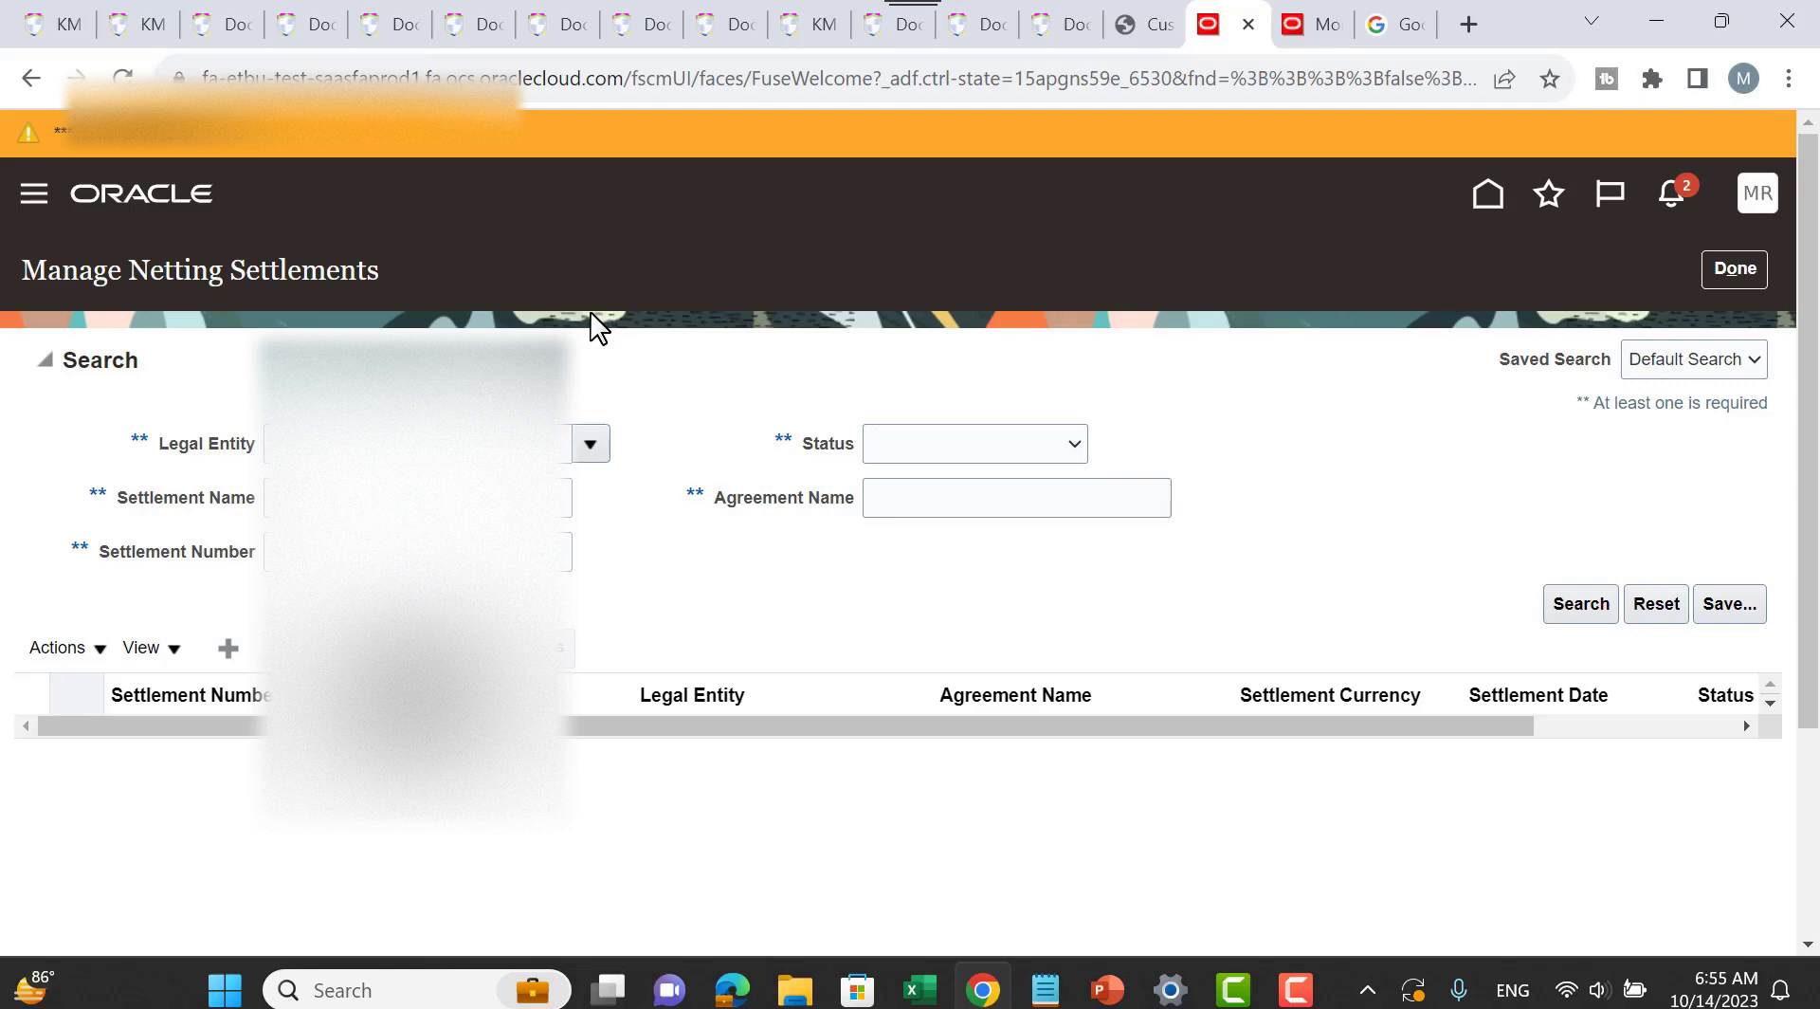
Step: Search netting settlements filtered by the chosen Legal Entity
click(591, 444)
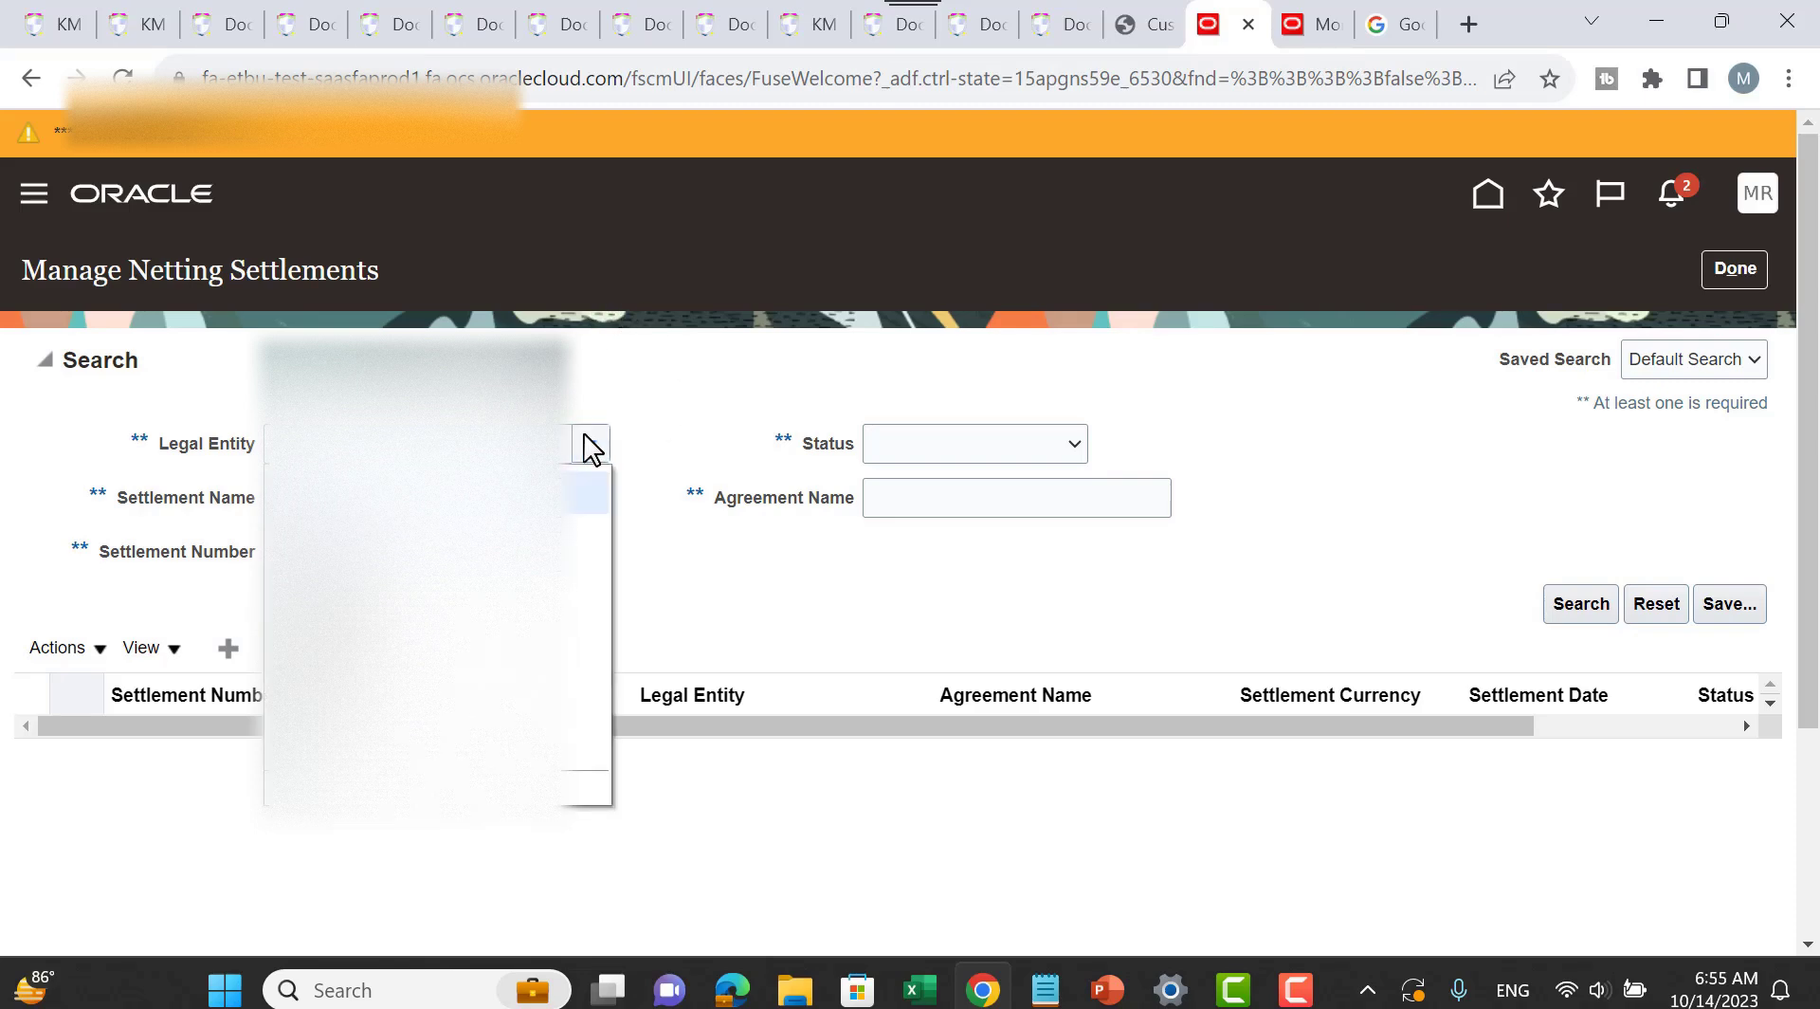
click(426, 749)
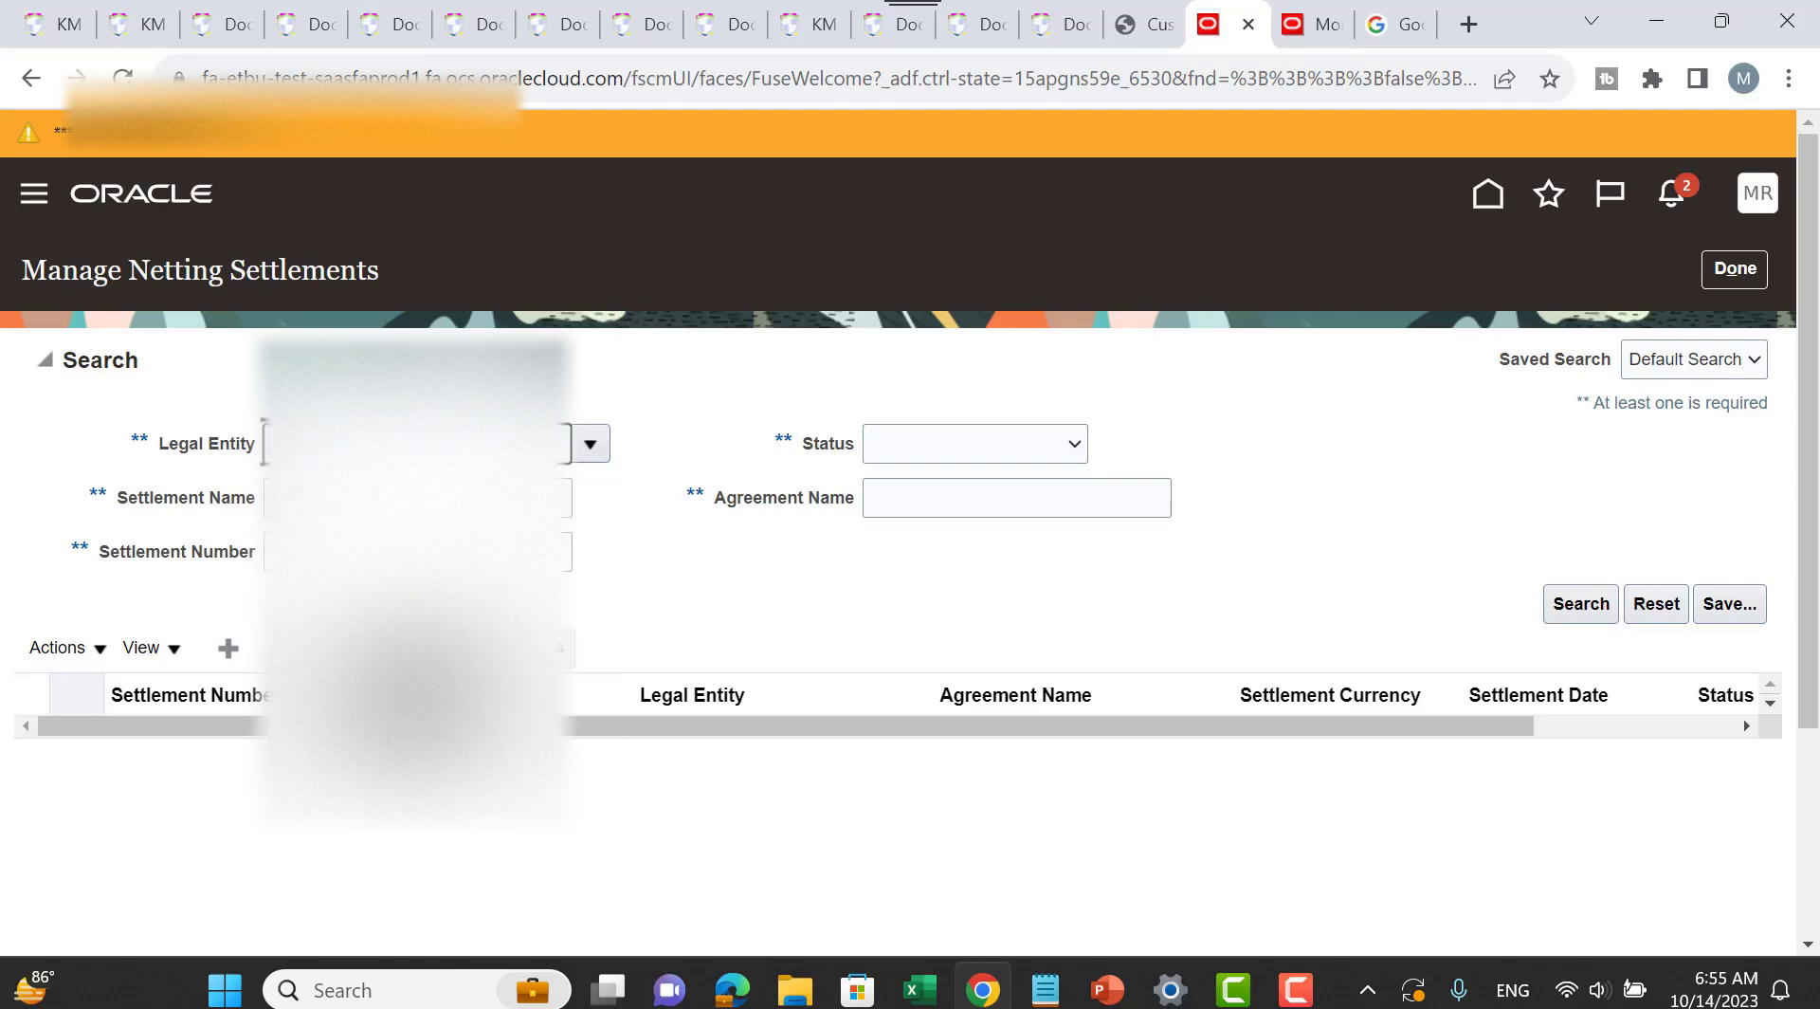
click(1581, 604)
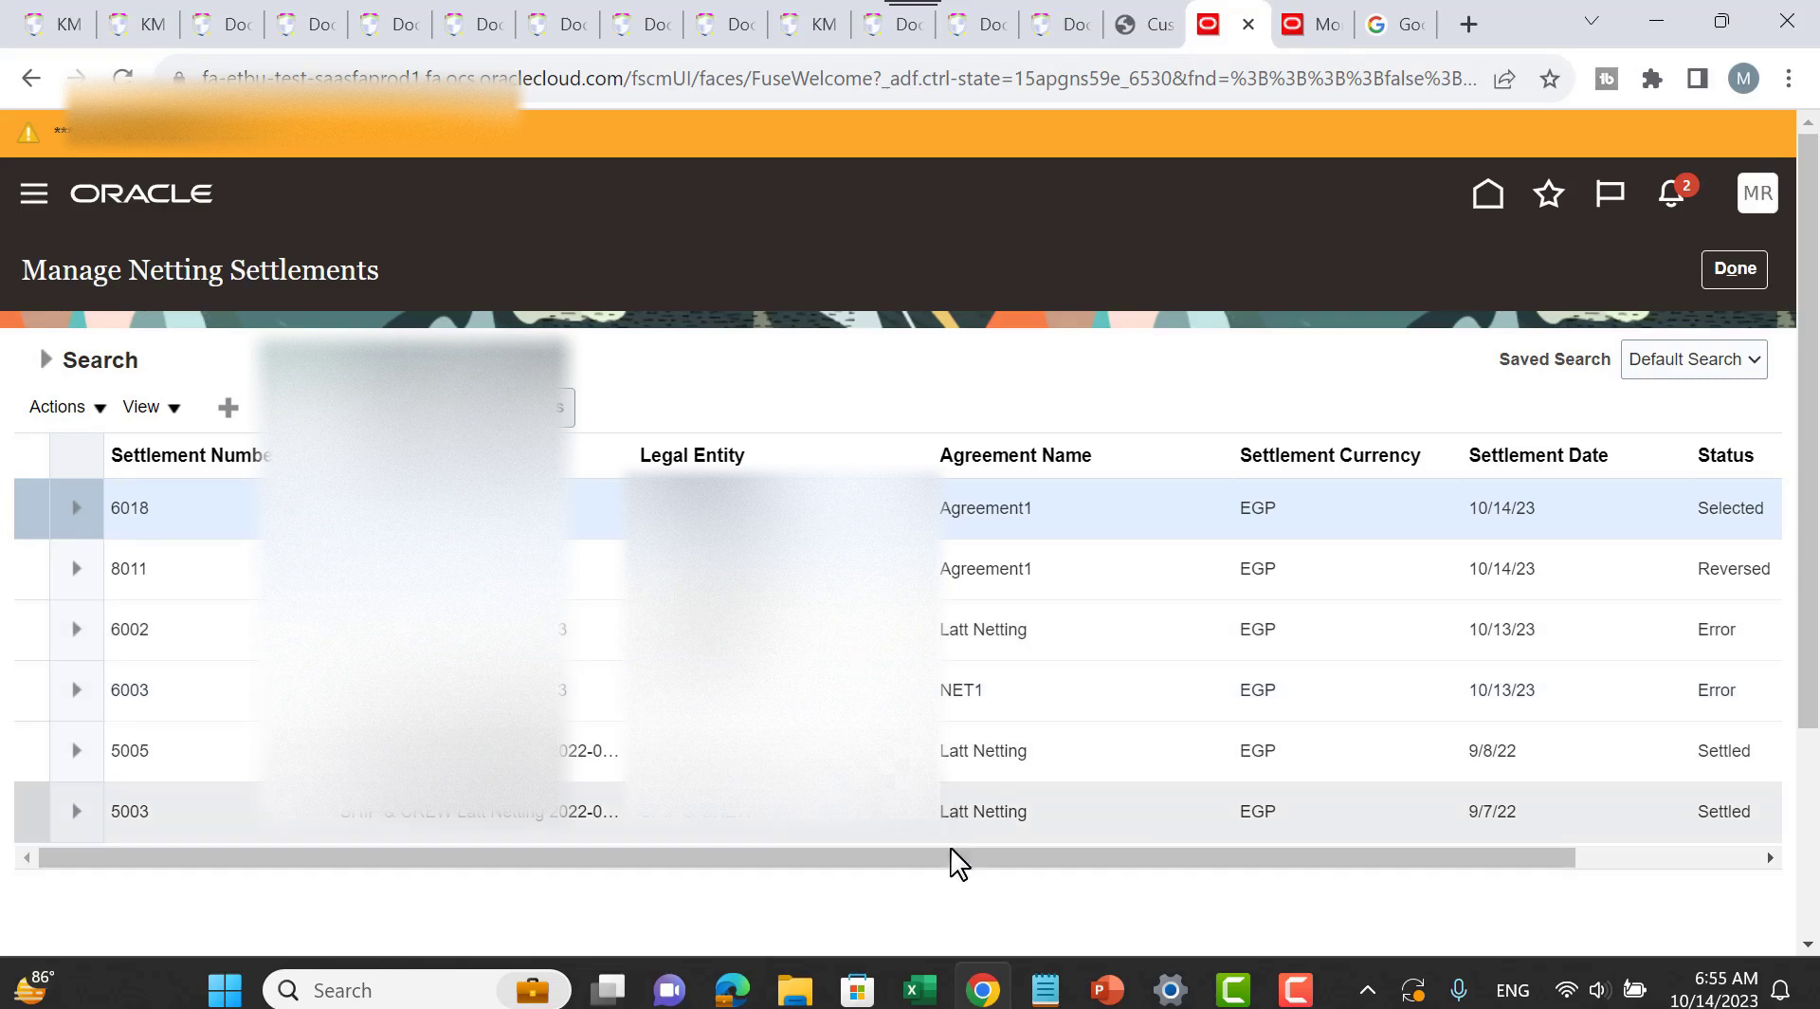
Step: Download settlement 6018's spreadsheet and open NetSettlement (11).xlsm
drag(990, 863, 1244, 882)
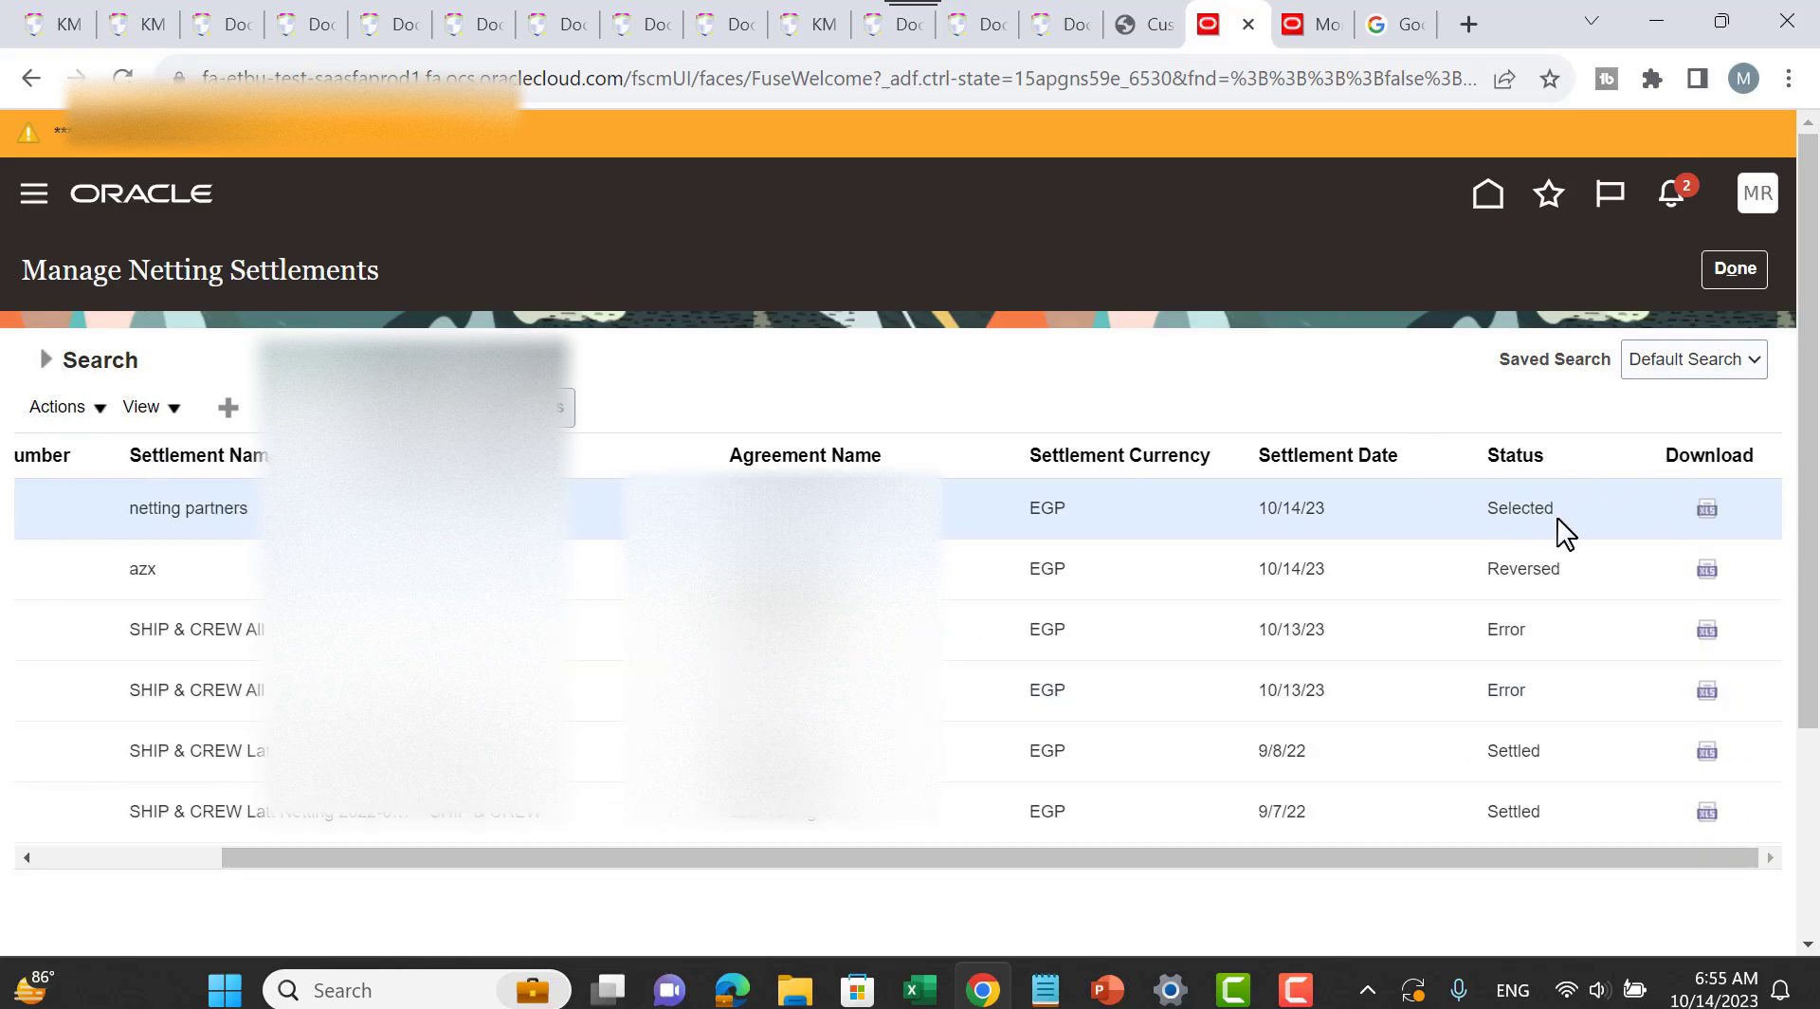
click(1707, 512)
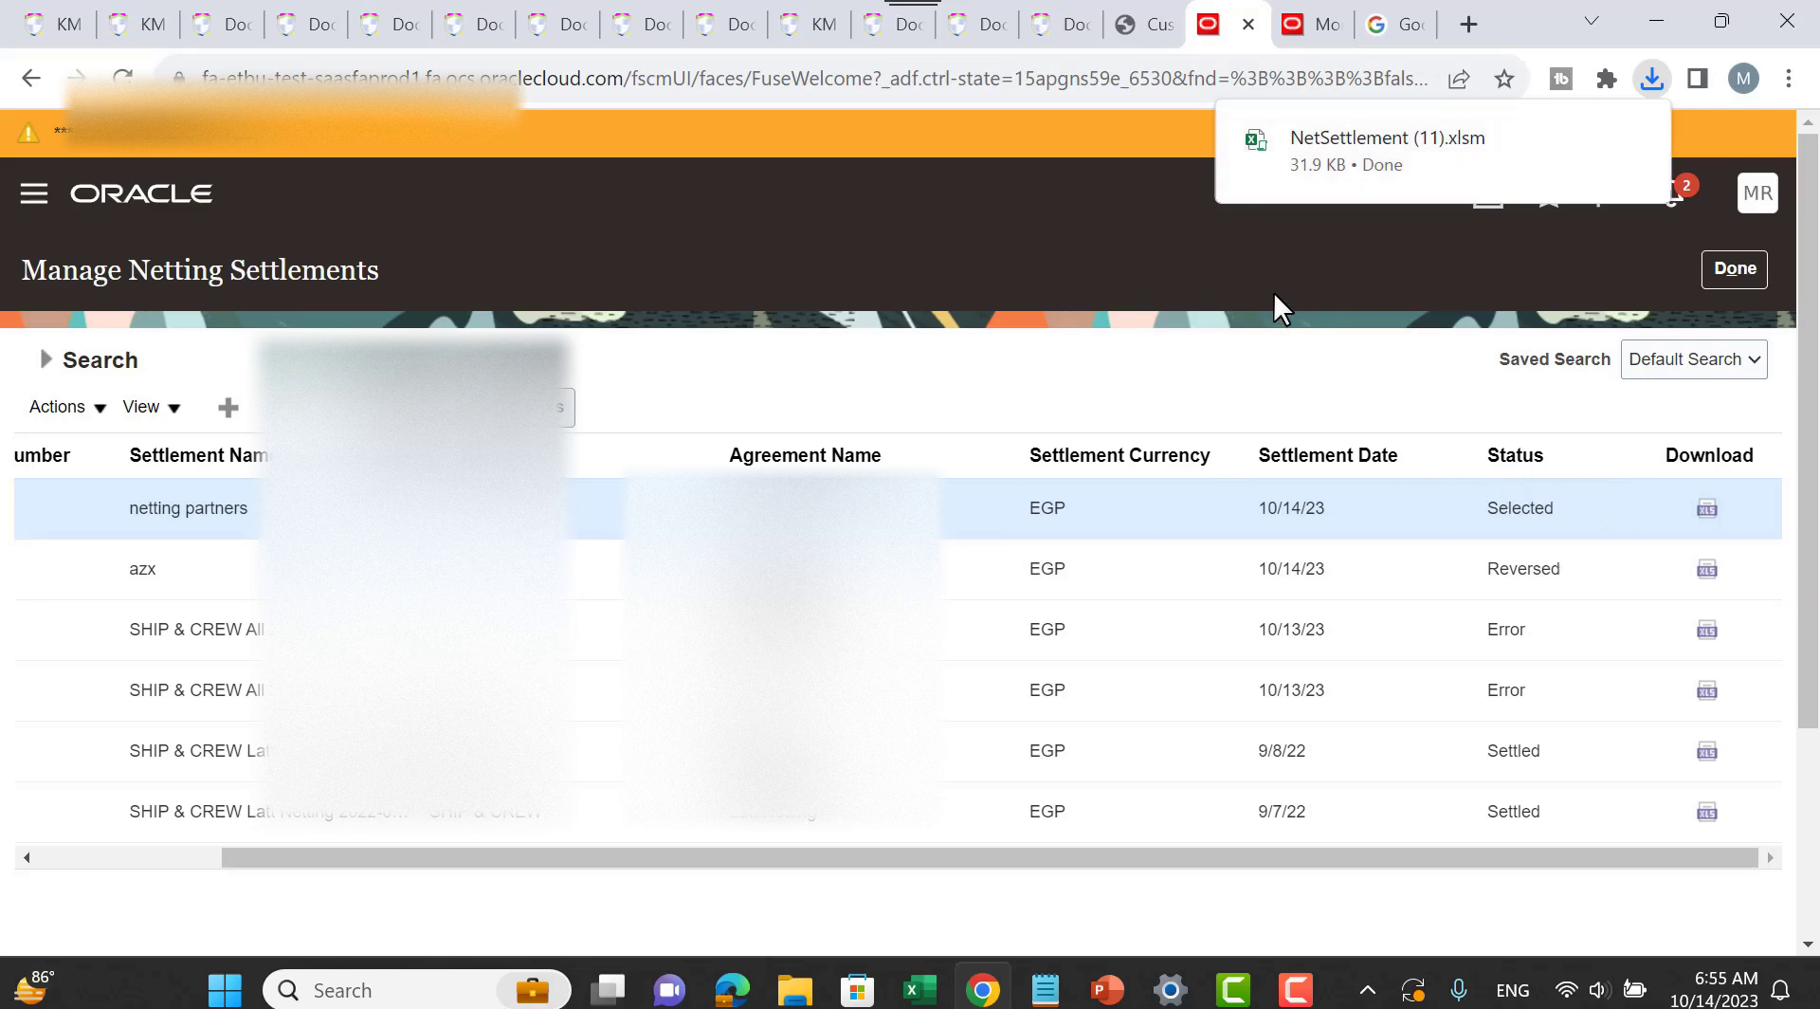
click(1309, 173)
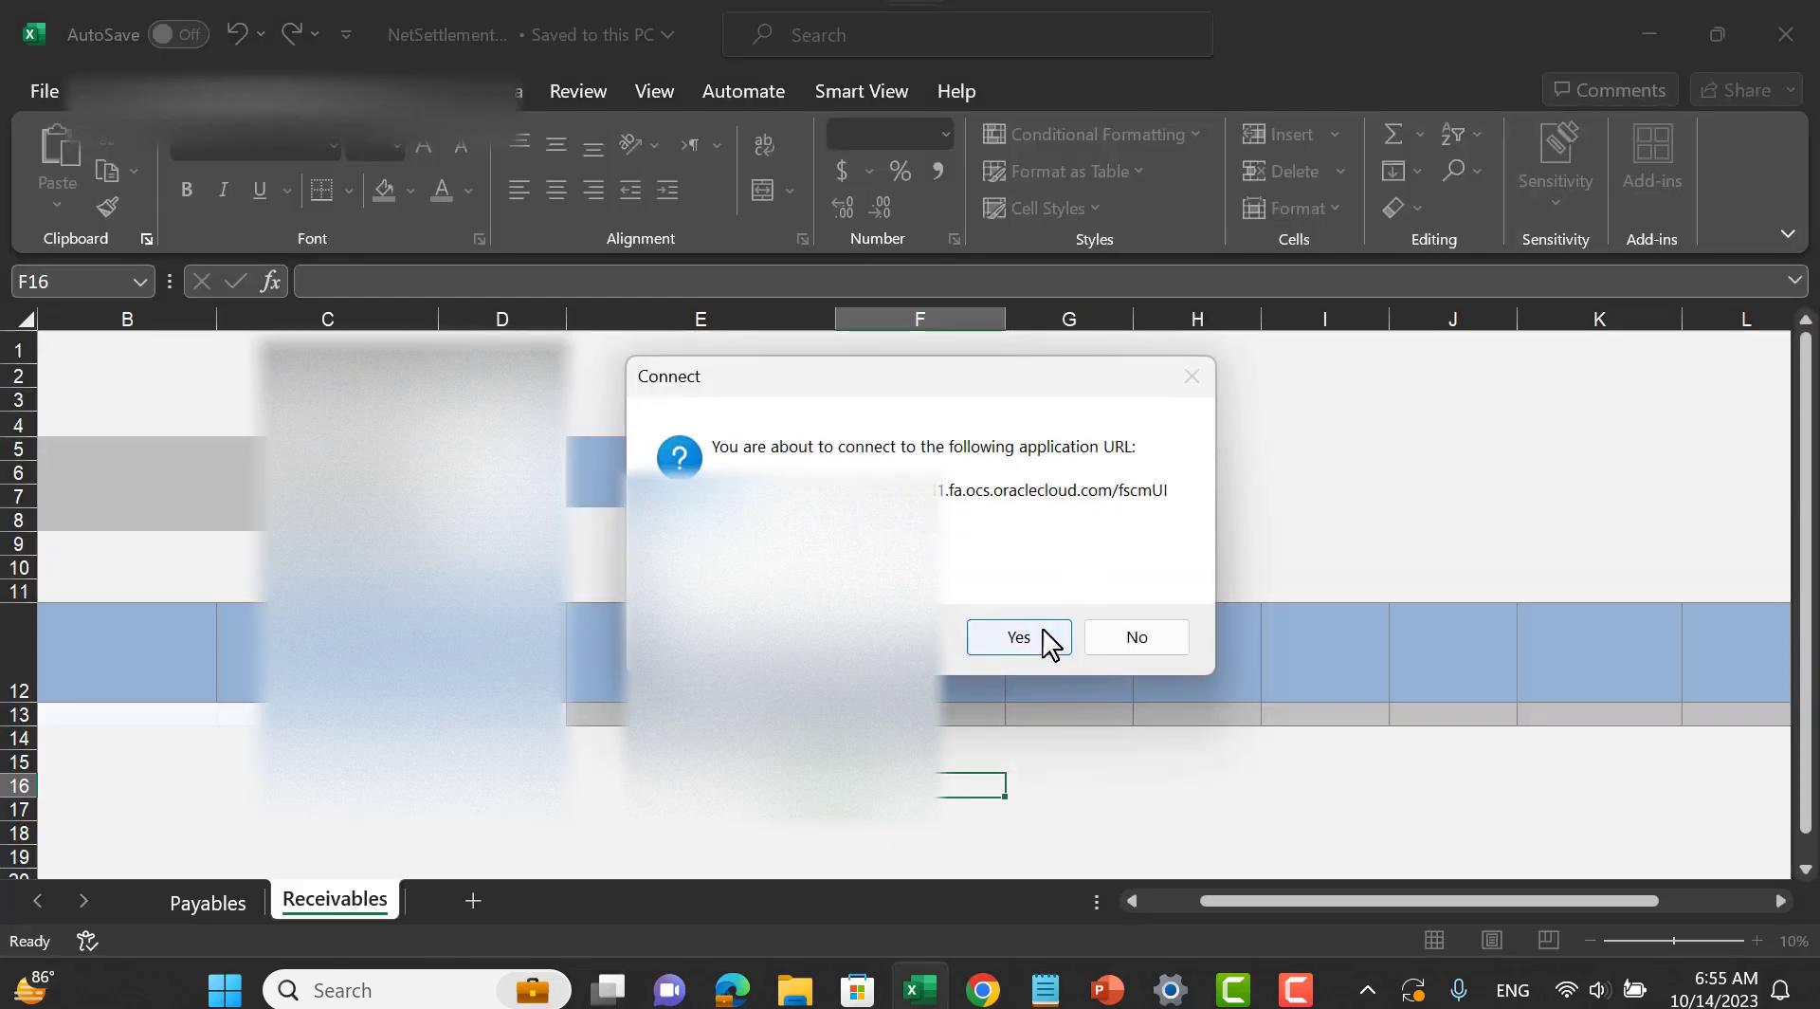
Step: Allow the workbook's server connection and skip the ADF add-in update
click(1043, 633)
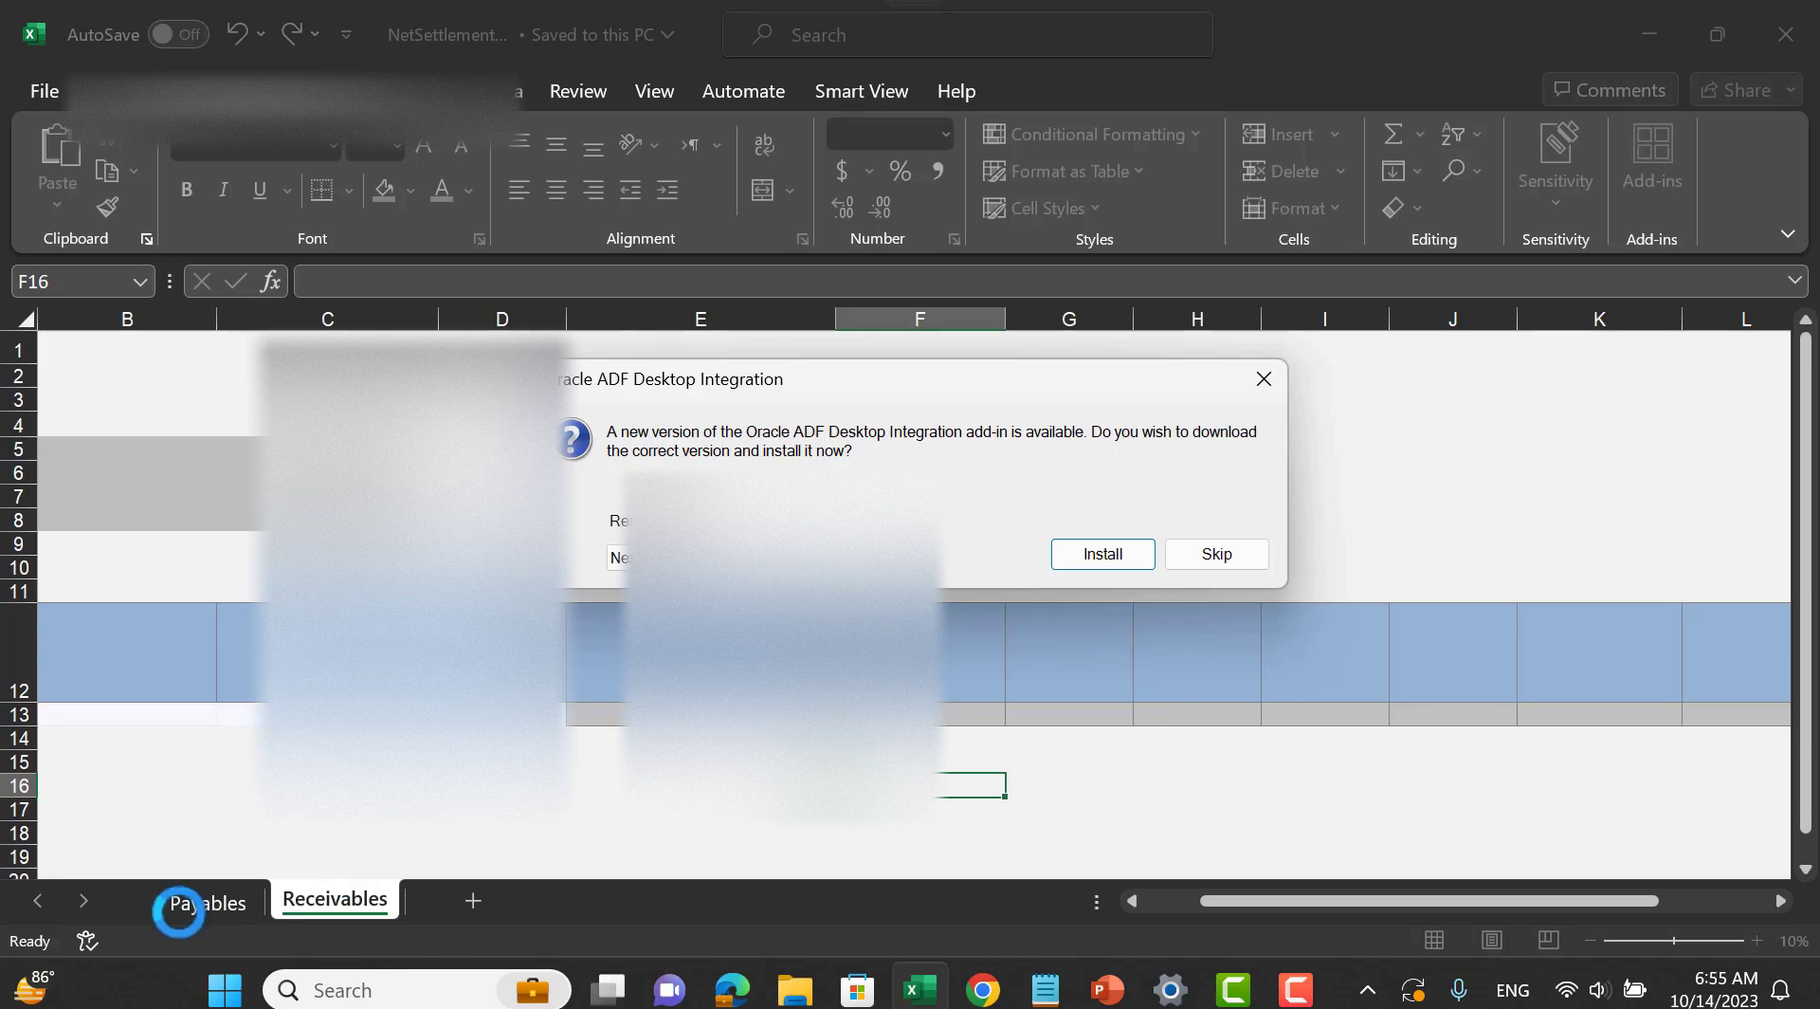
click(1247, 559)
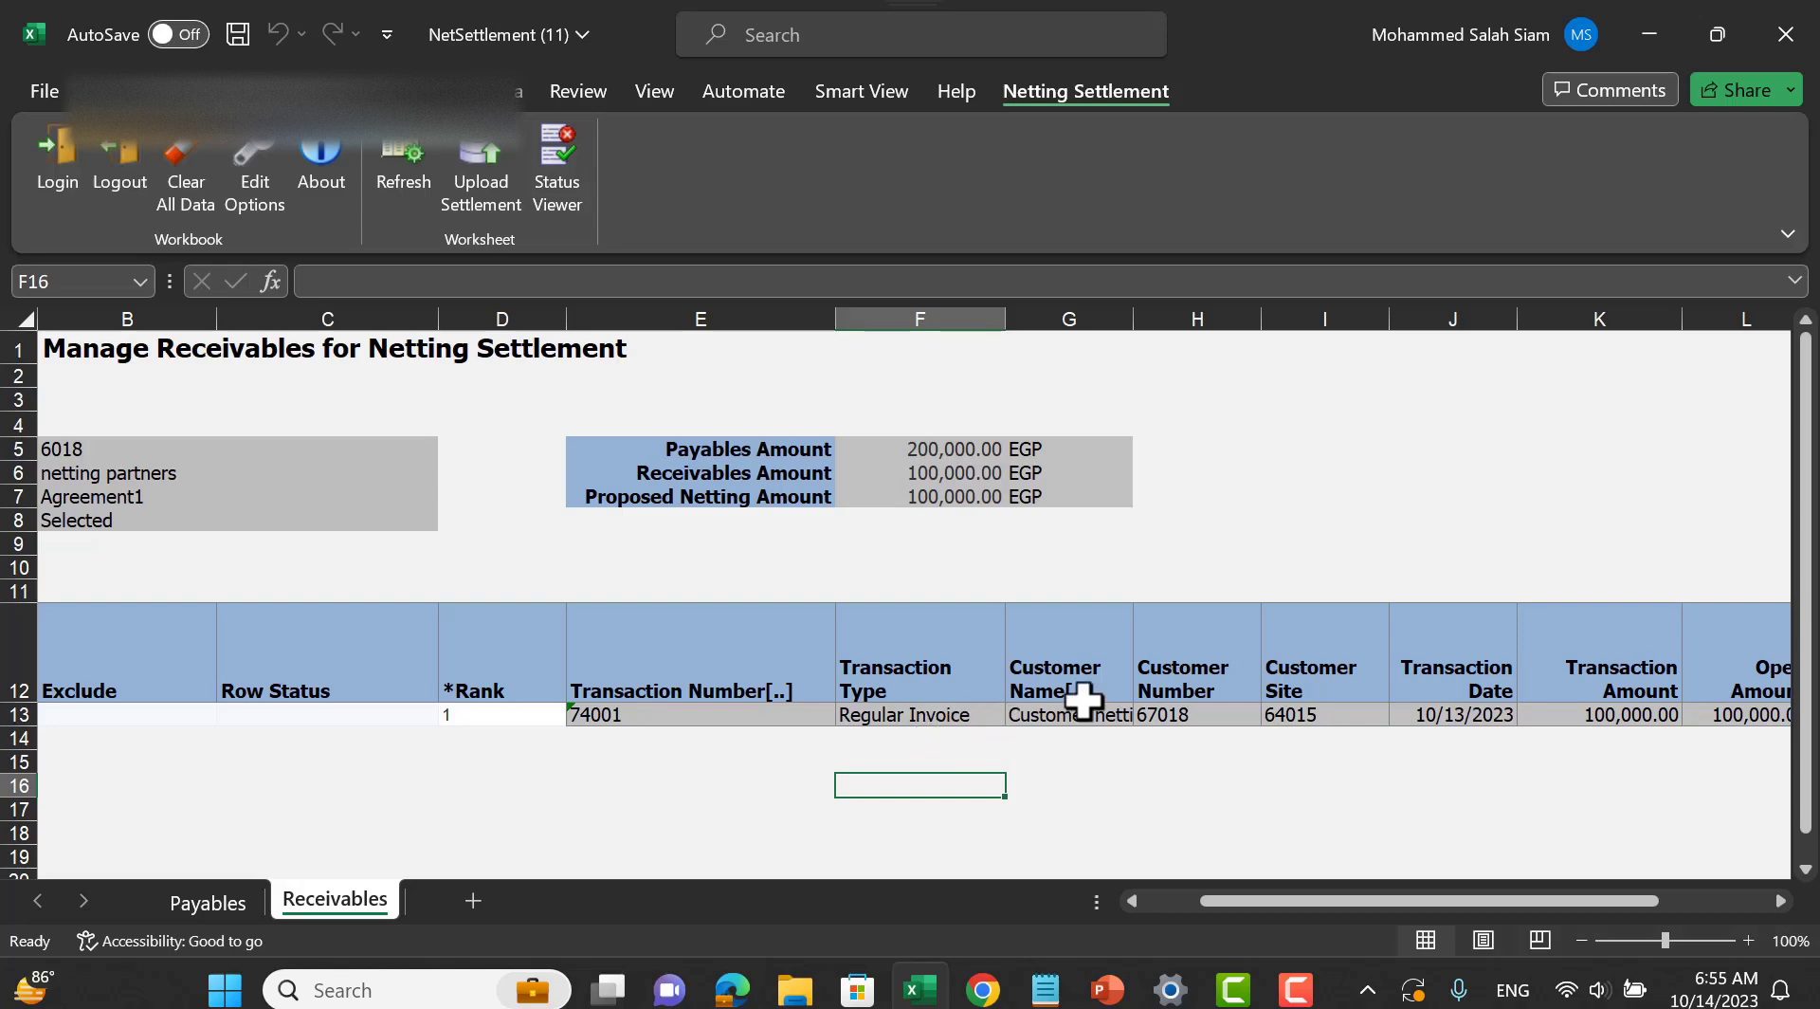
Step: Widen column G for customer names, tuck away the netting notes, and maximize Excel
drag(1133, 320, 1188, 323)
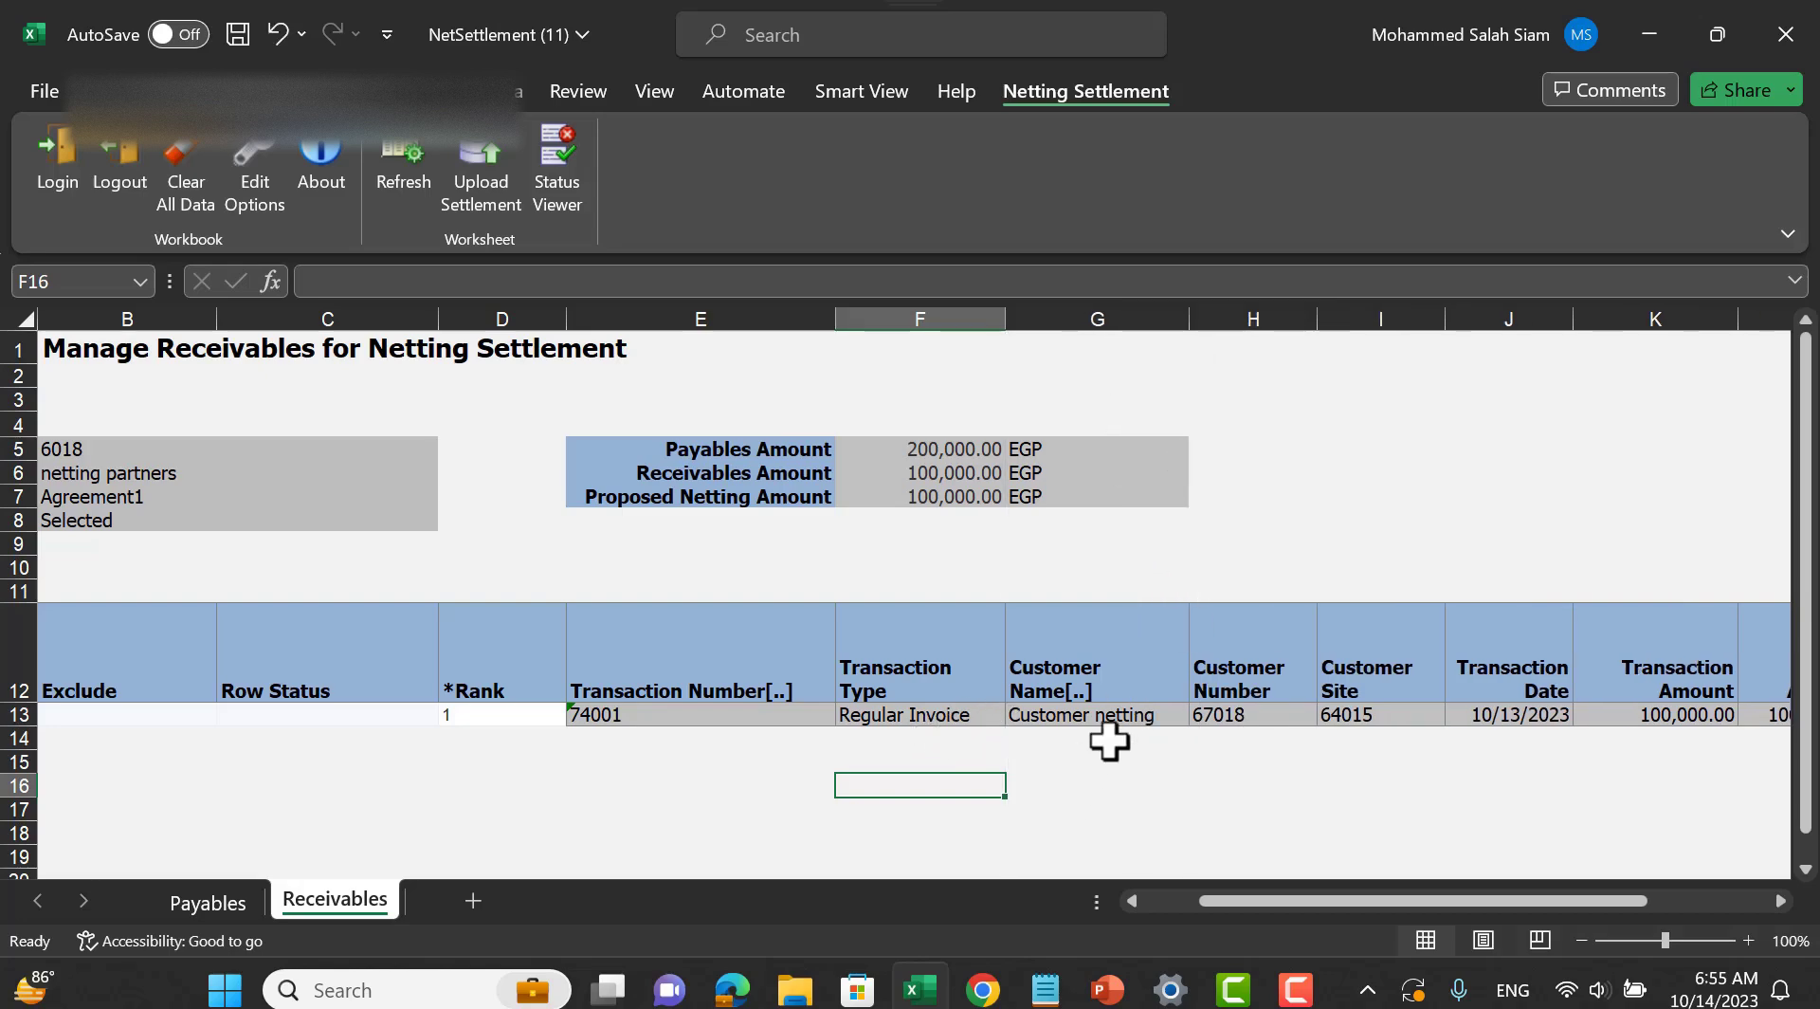
click(1045, 989)
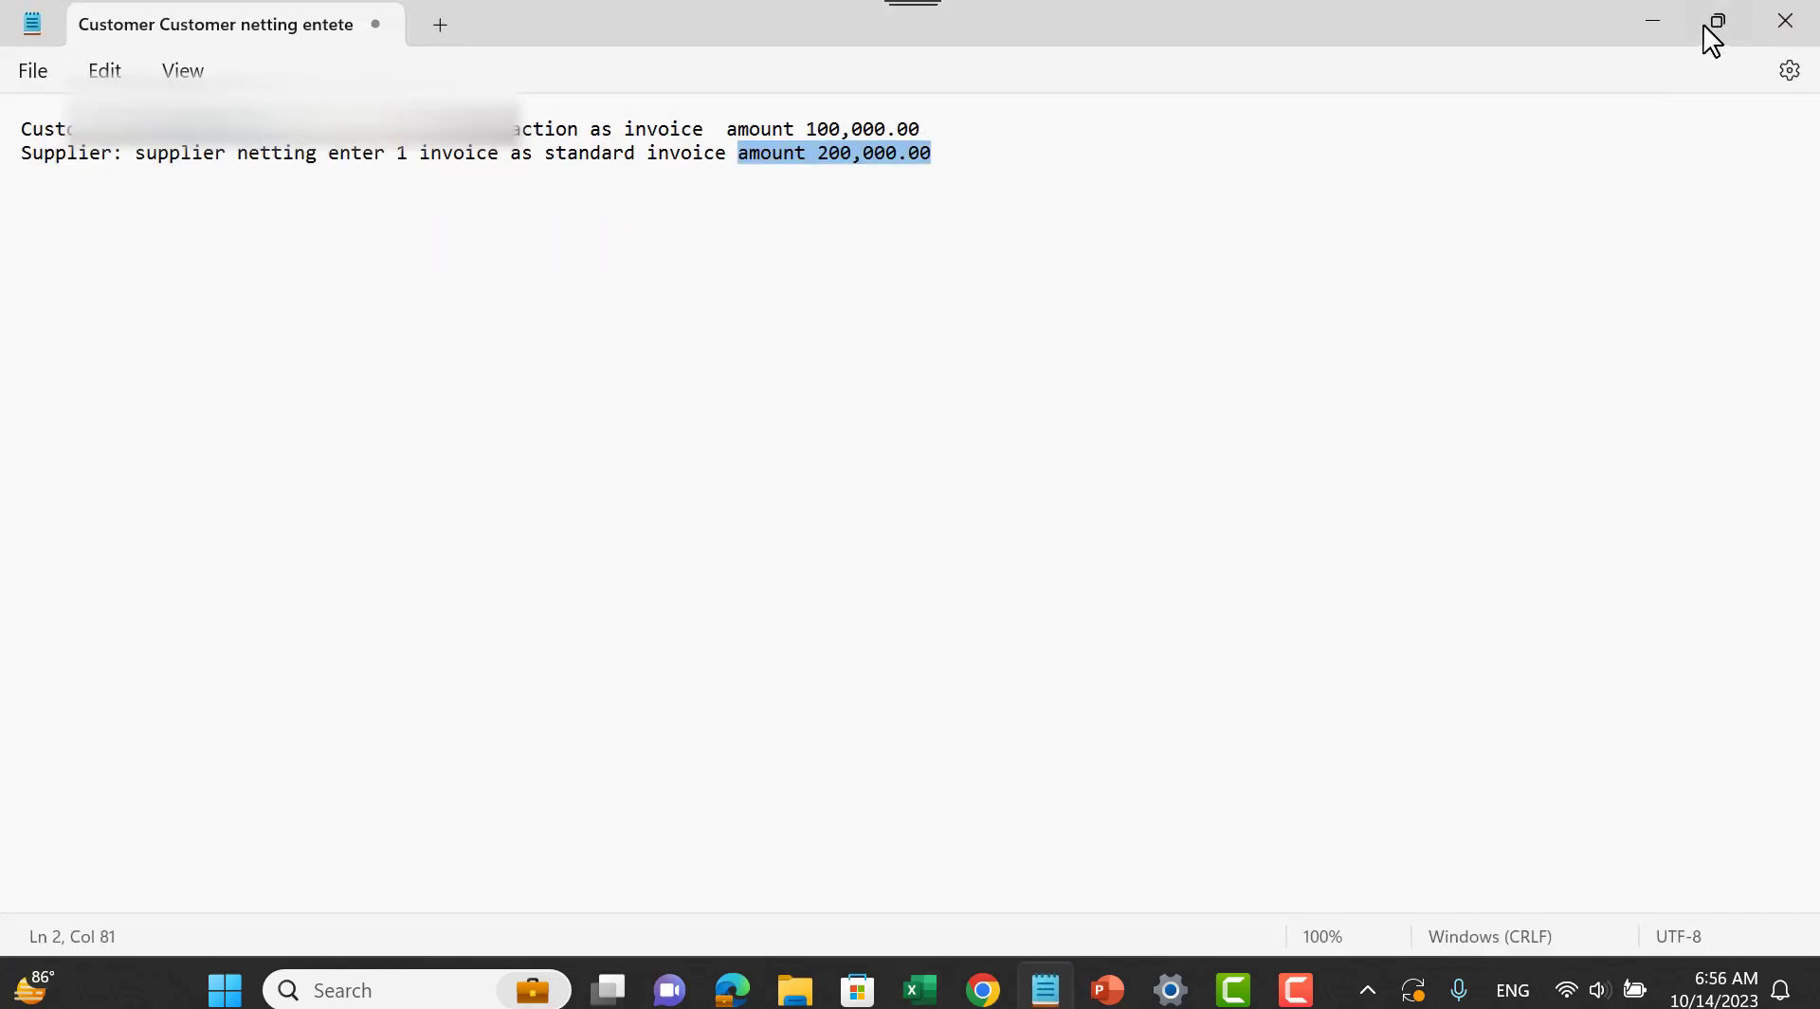
click(1706, 22)
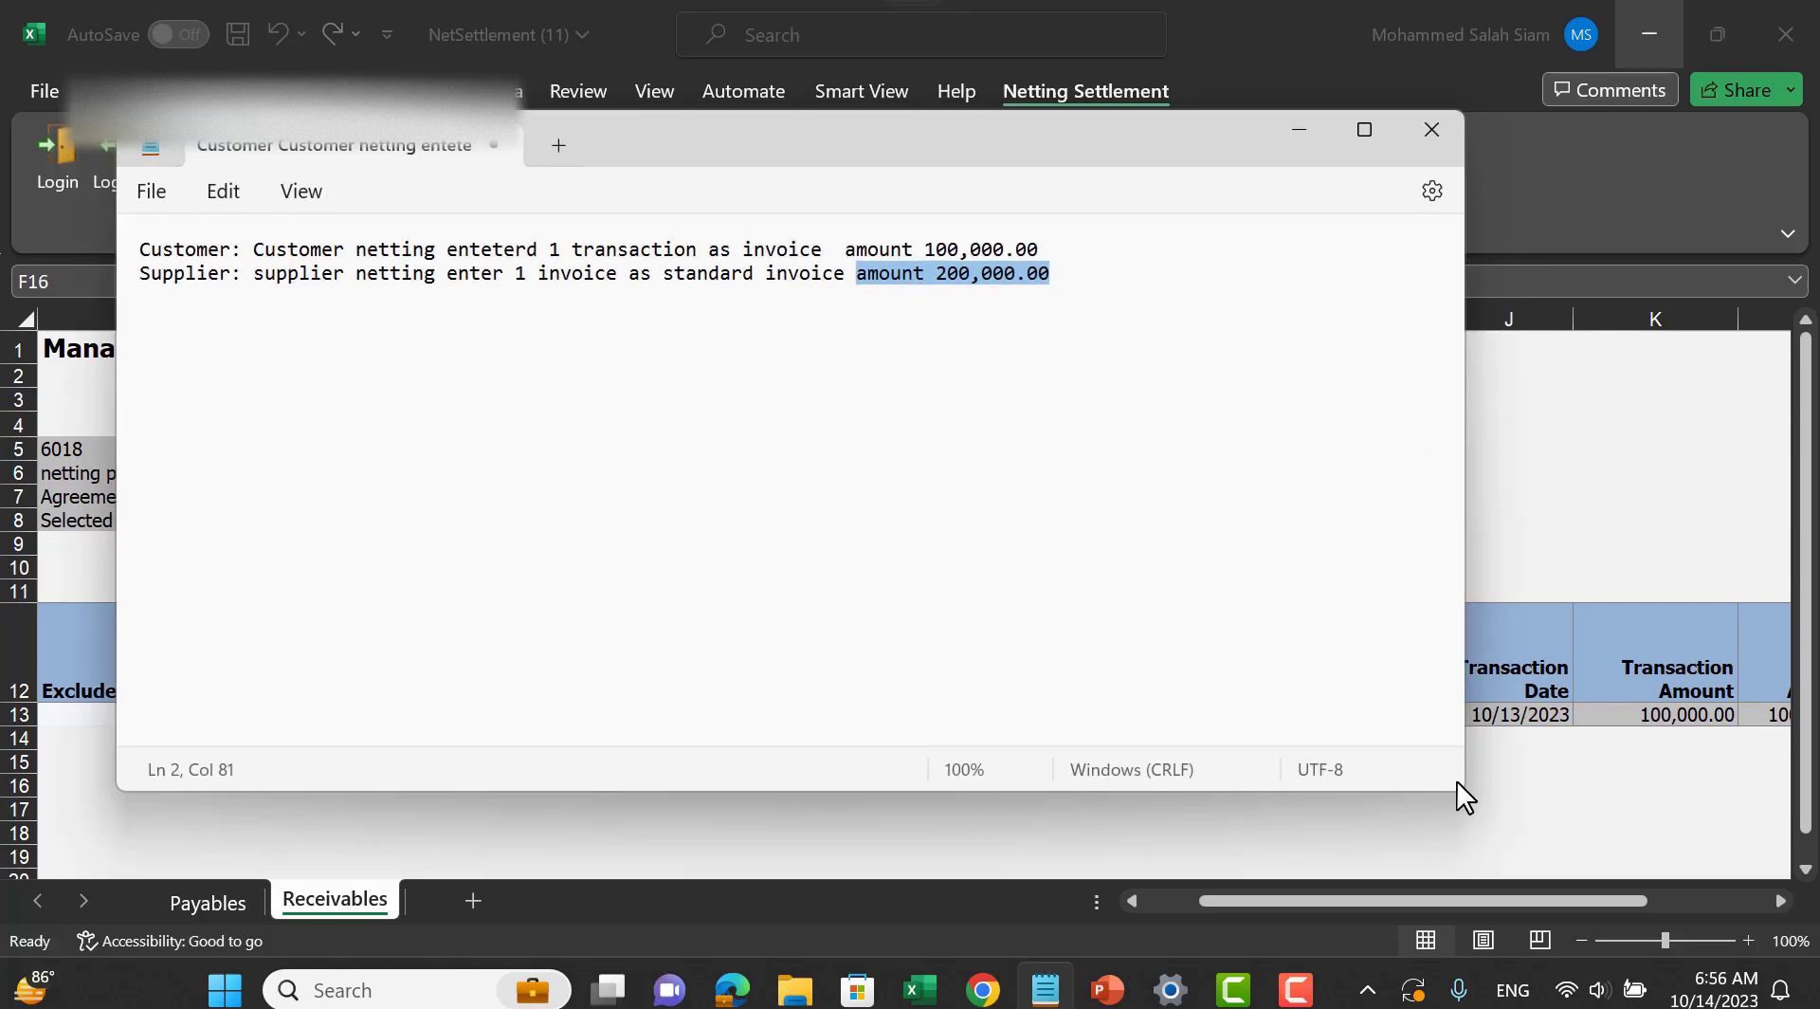
click(1412, 581)
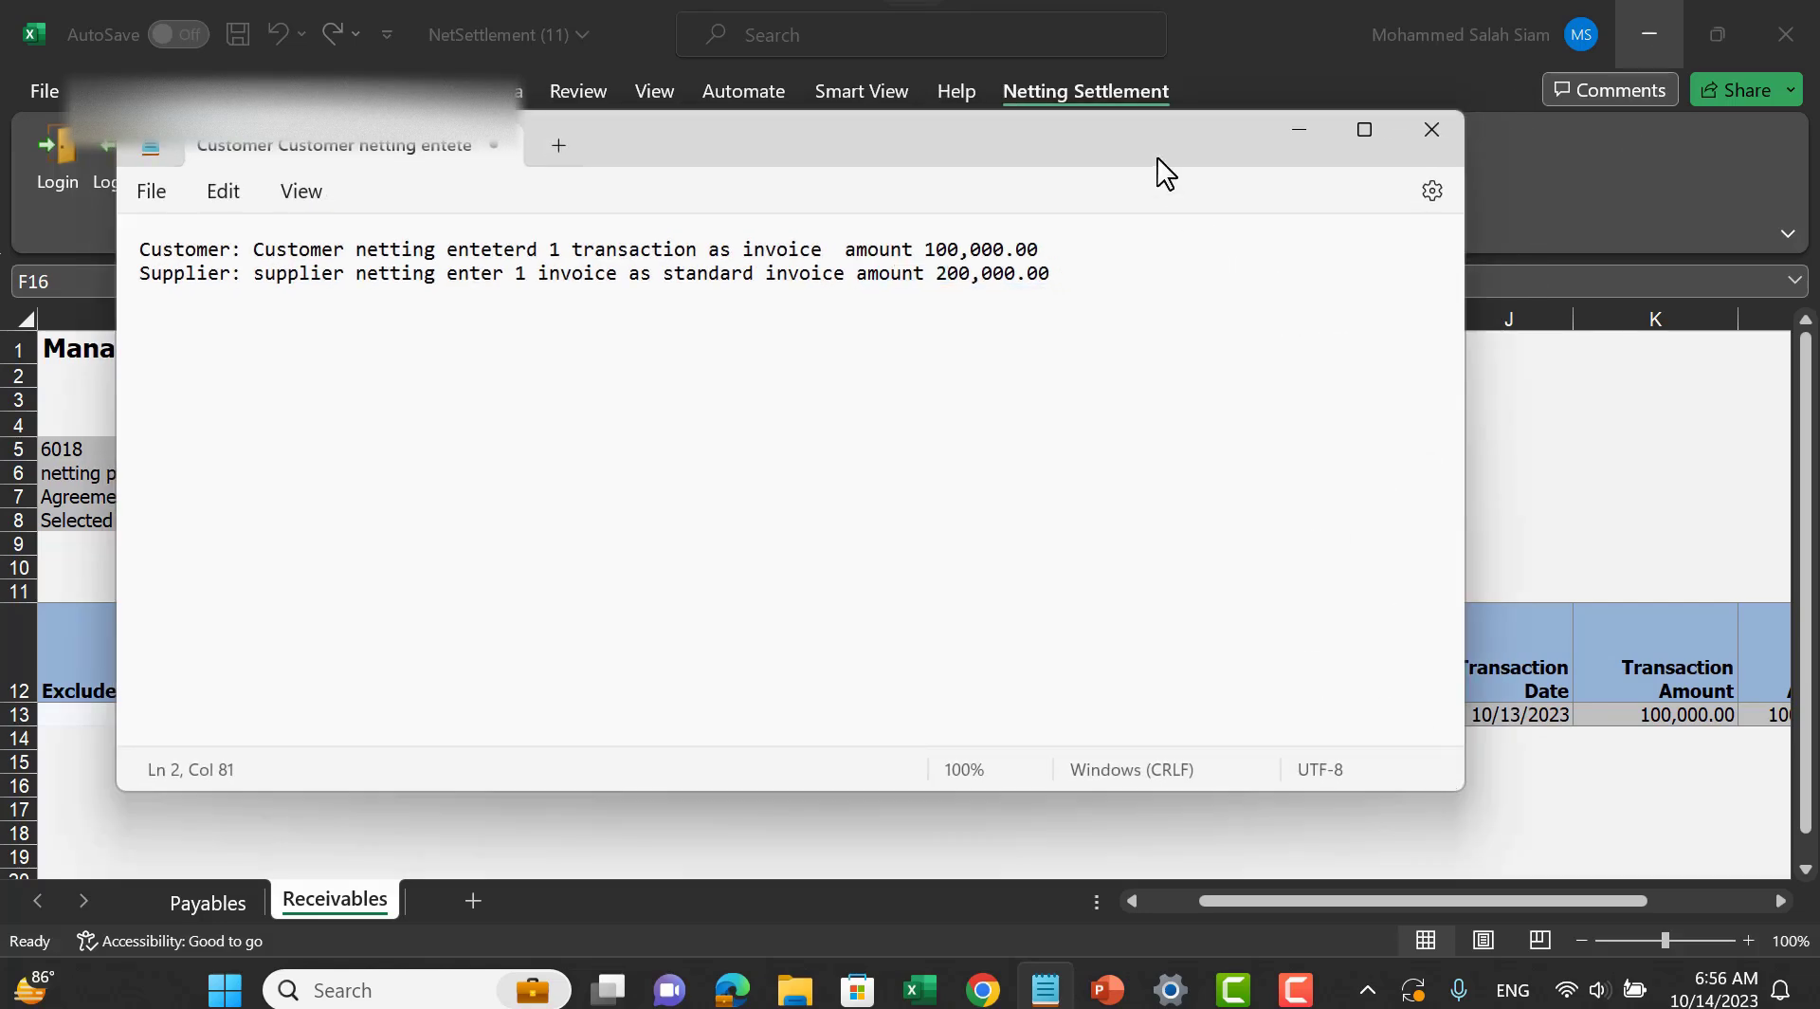
drag(1144, 137, 1176, 13)
drag(1187, 62, 1186, 66)
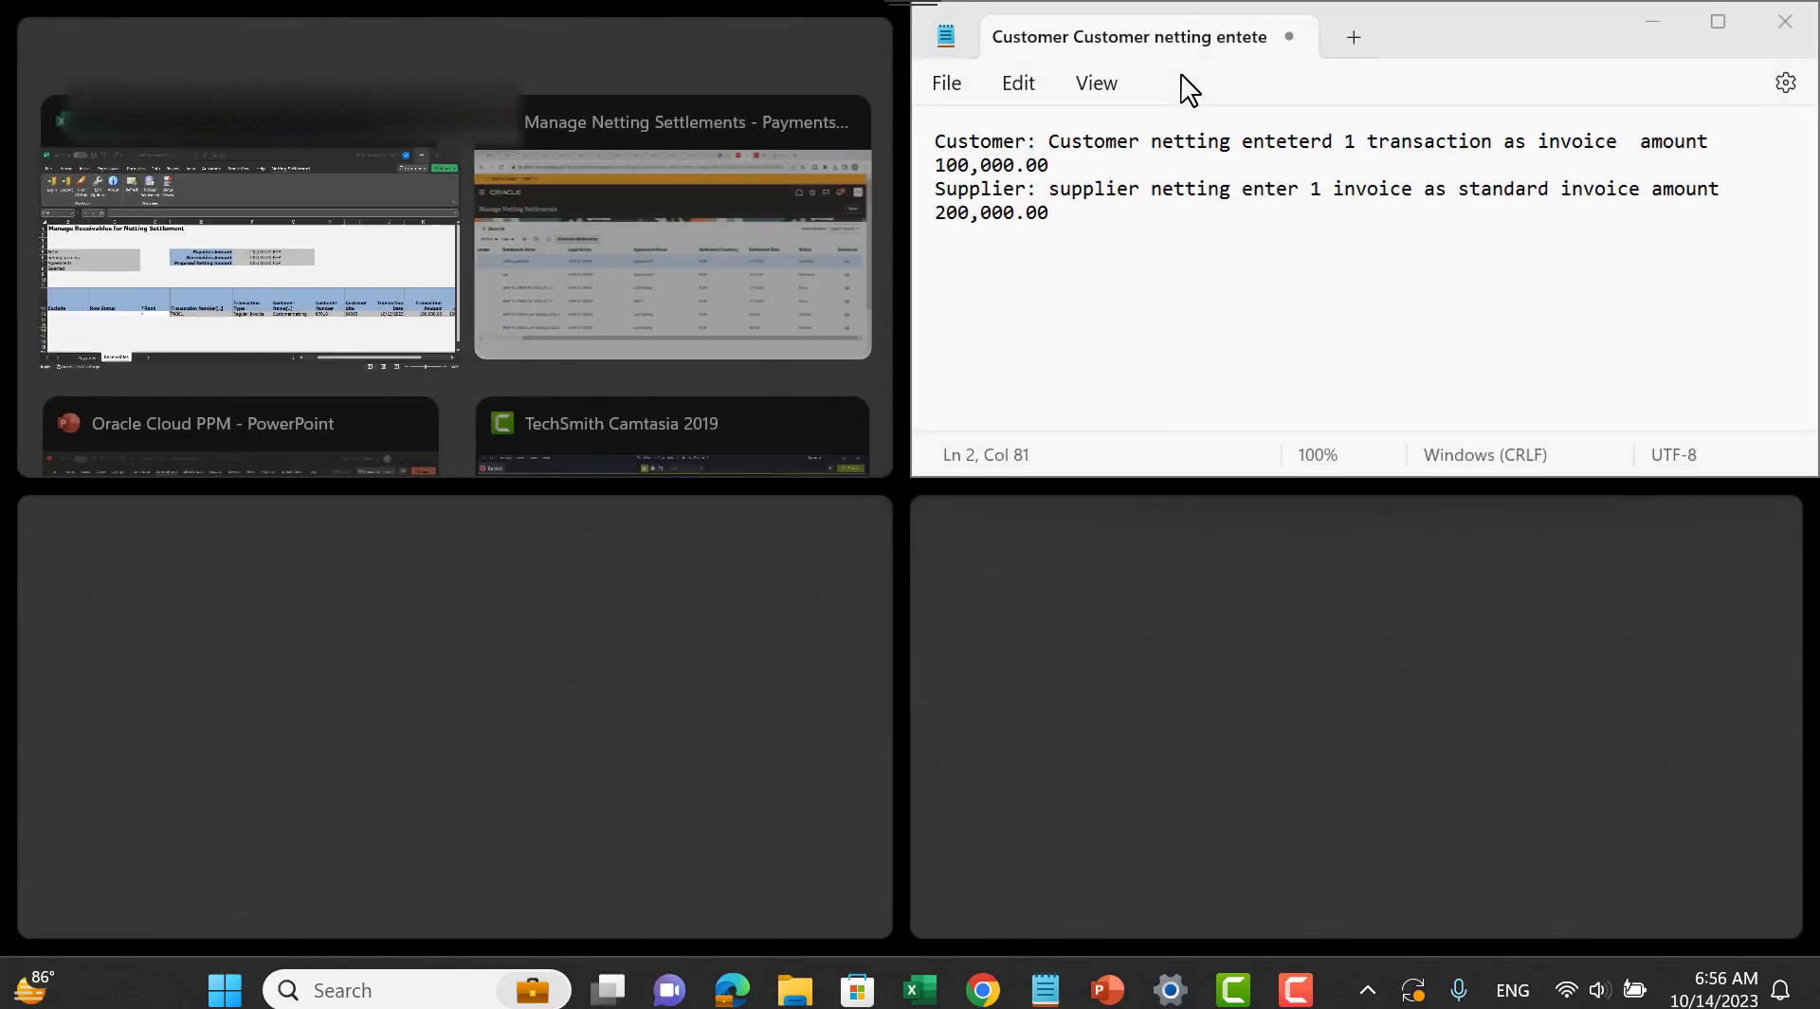
click(337, 268)
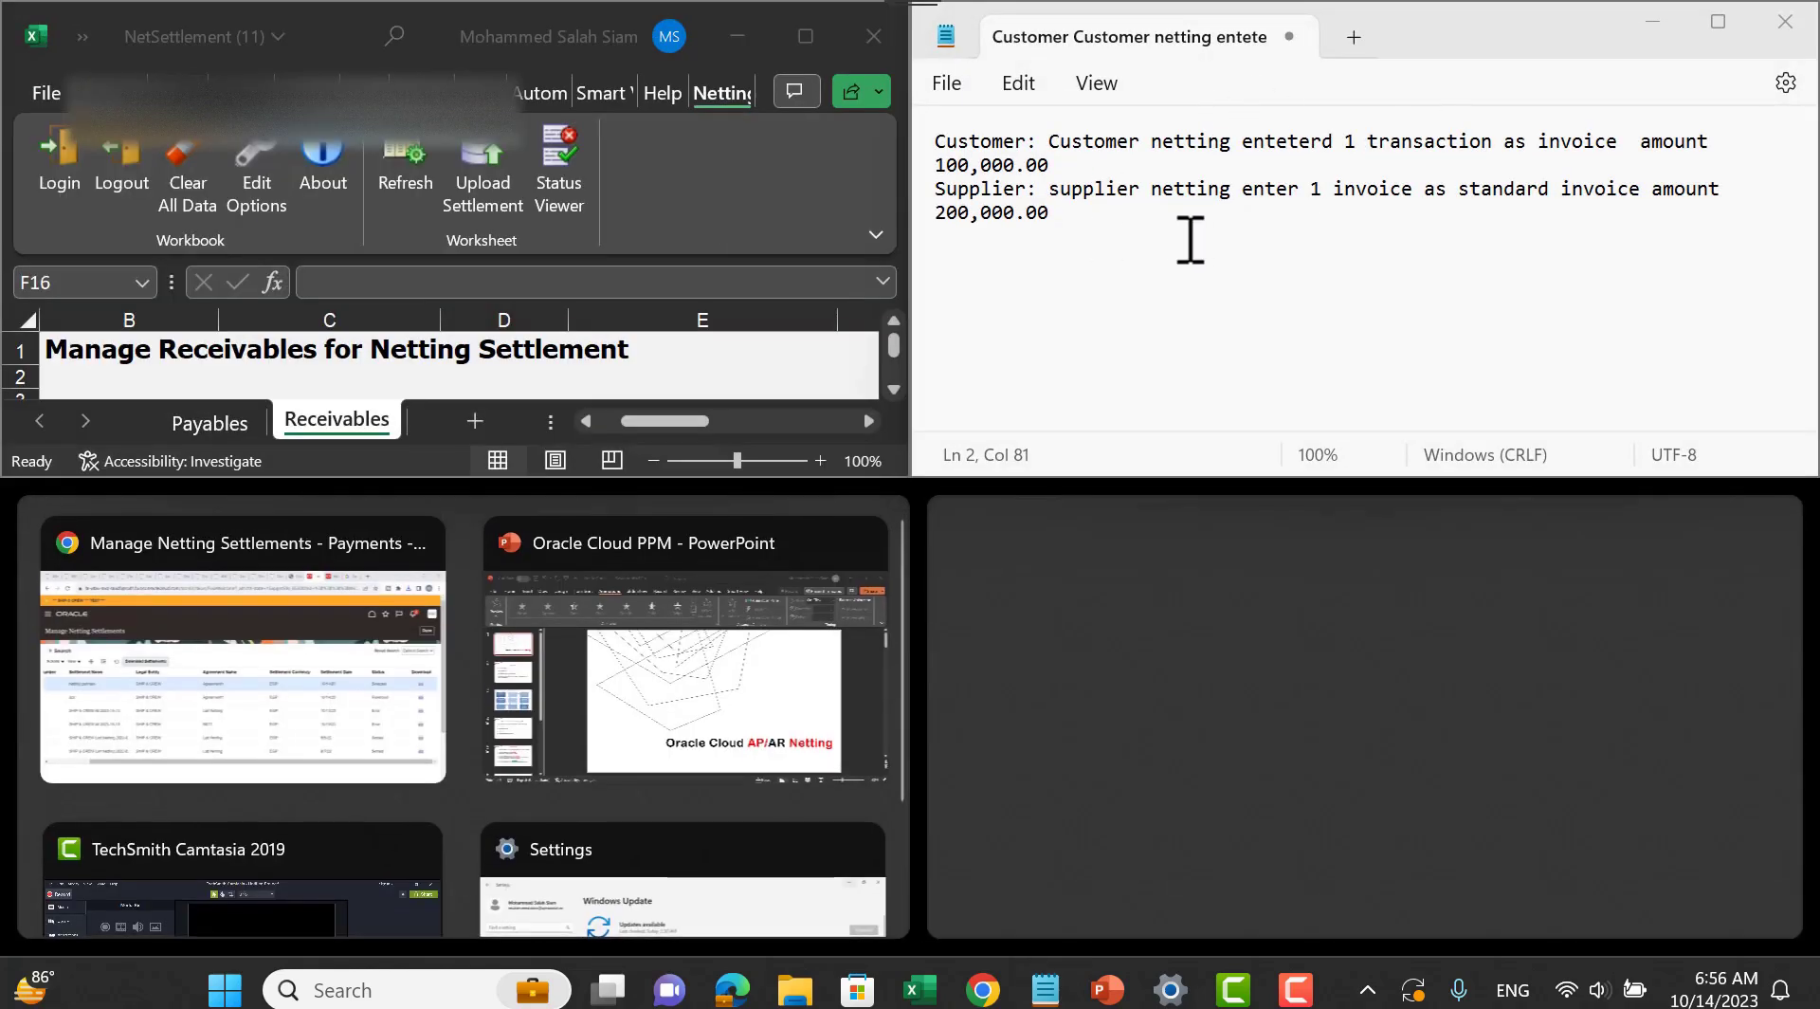
click(1652, 21)
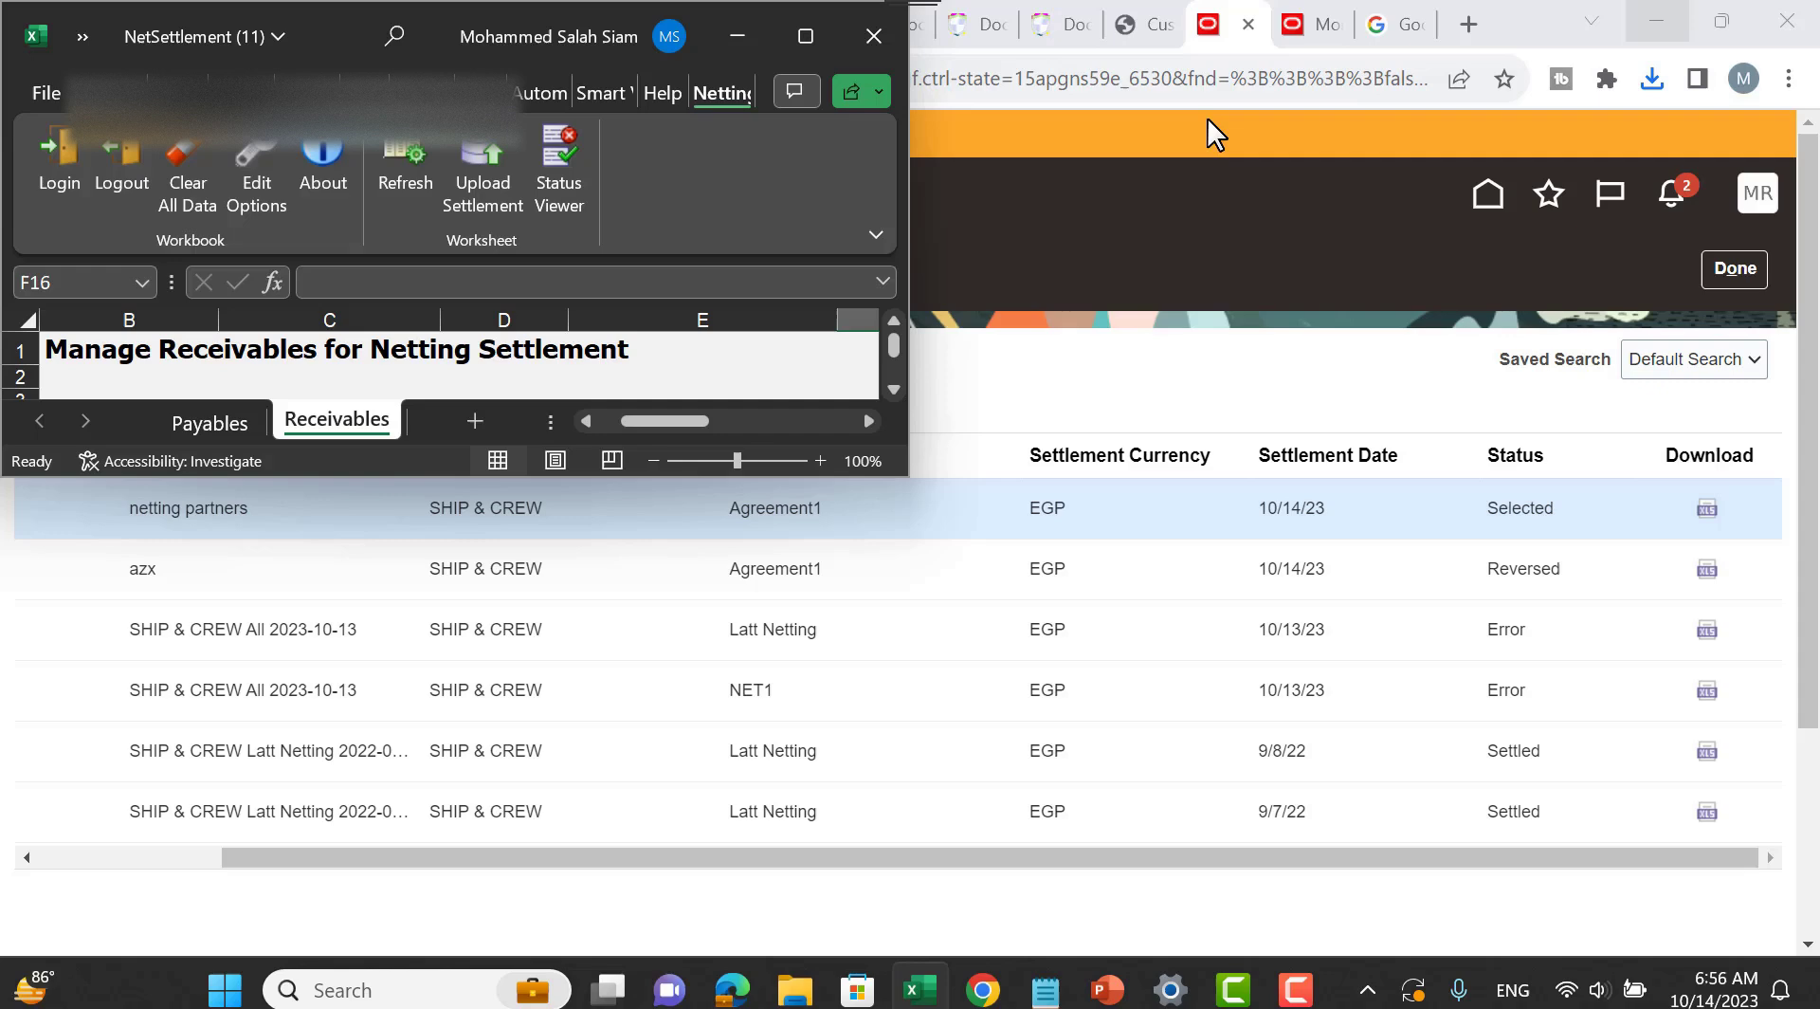
click(802, 38)
Step: Review the Payables, Receivables and Proposed Netting amounts in cells F5 to F7
drag(1318, 899, 1209, 901)
click(1349, 719)
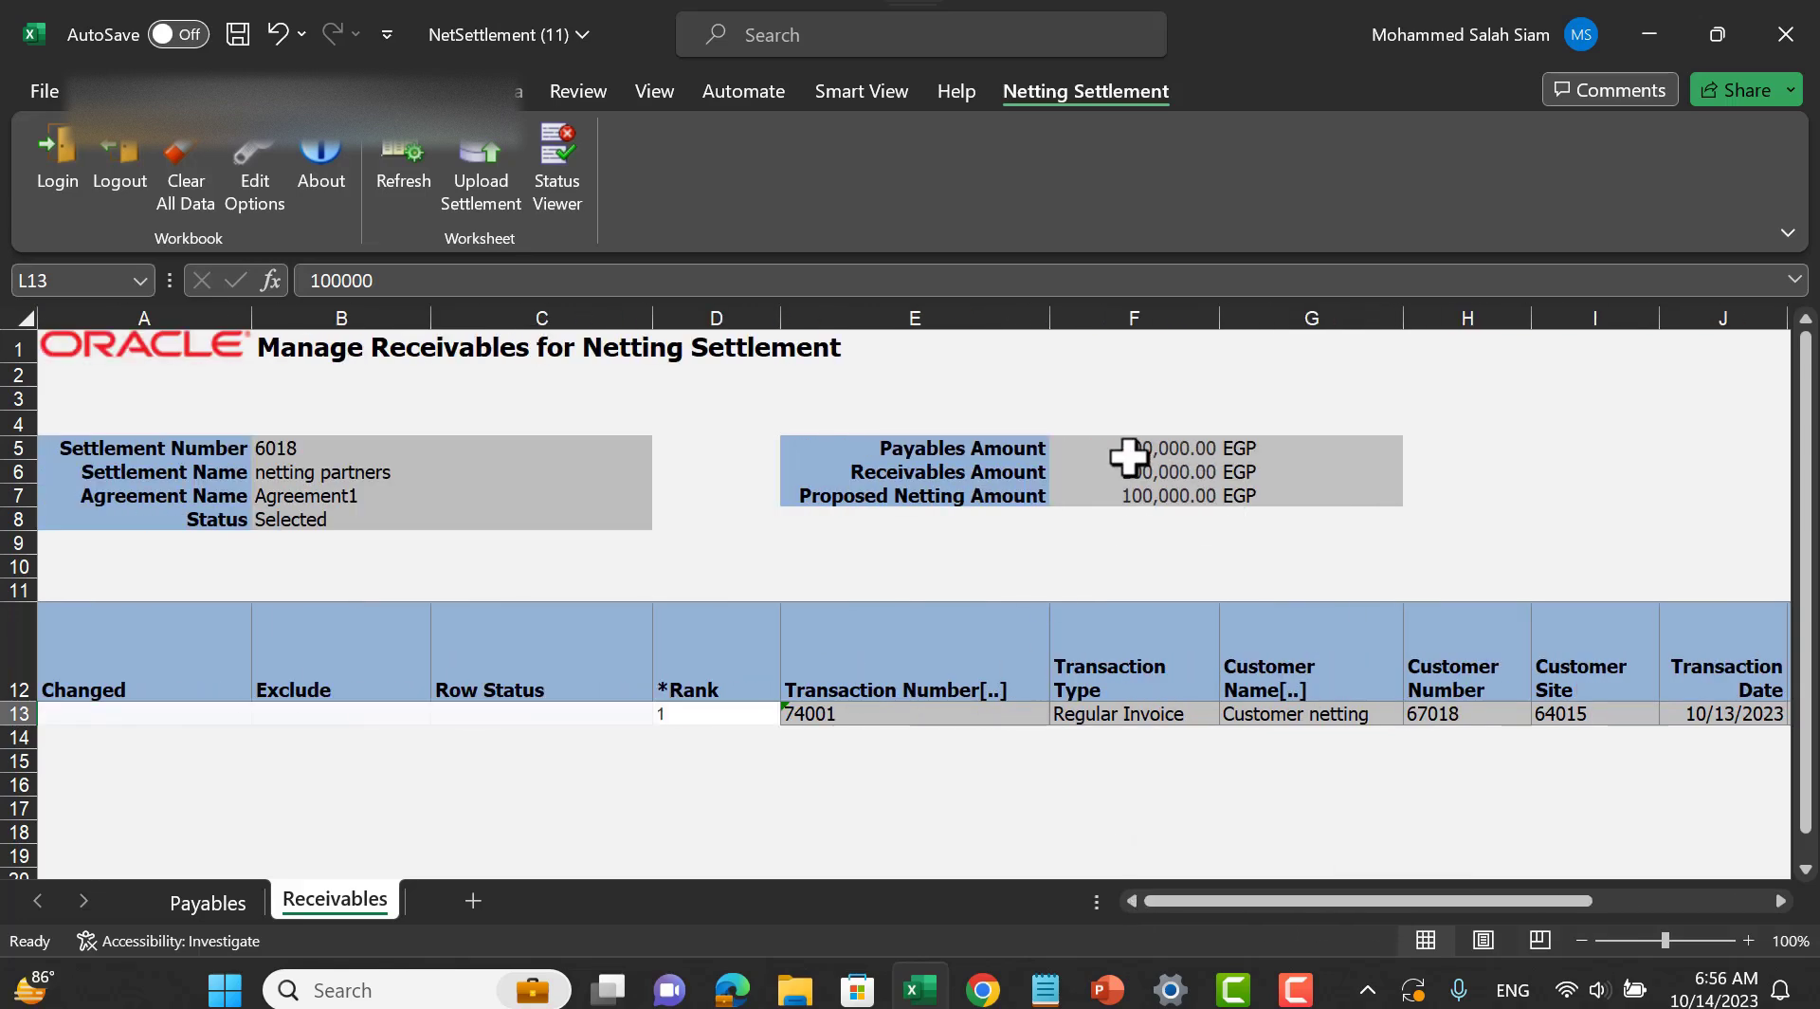
click(1174, 447)
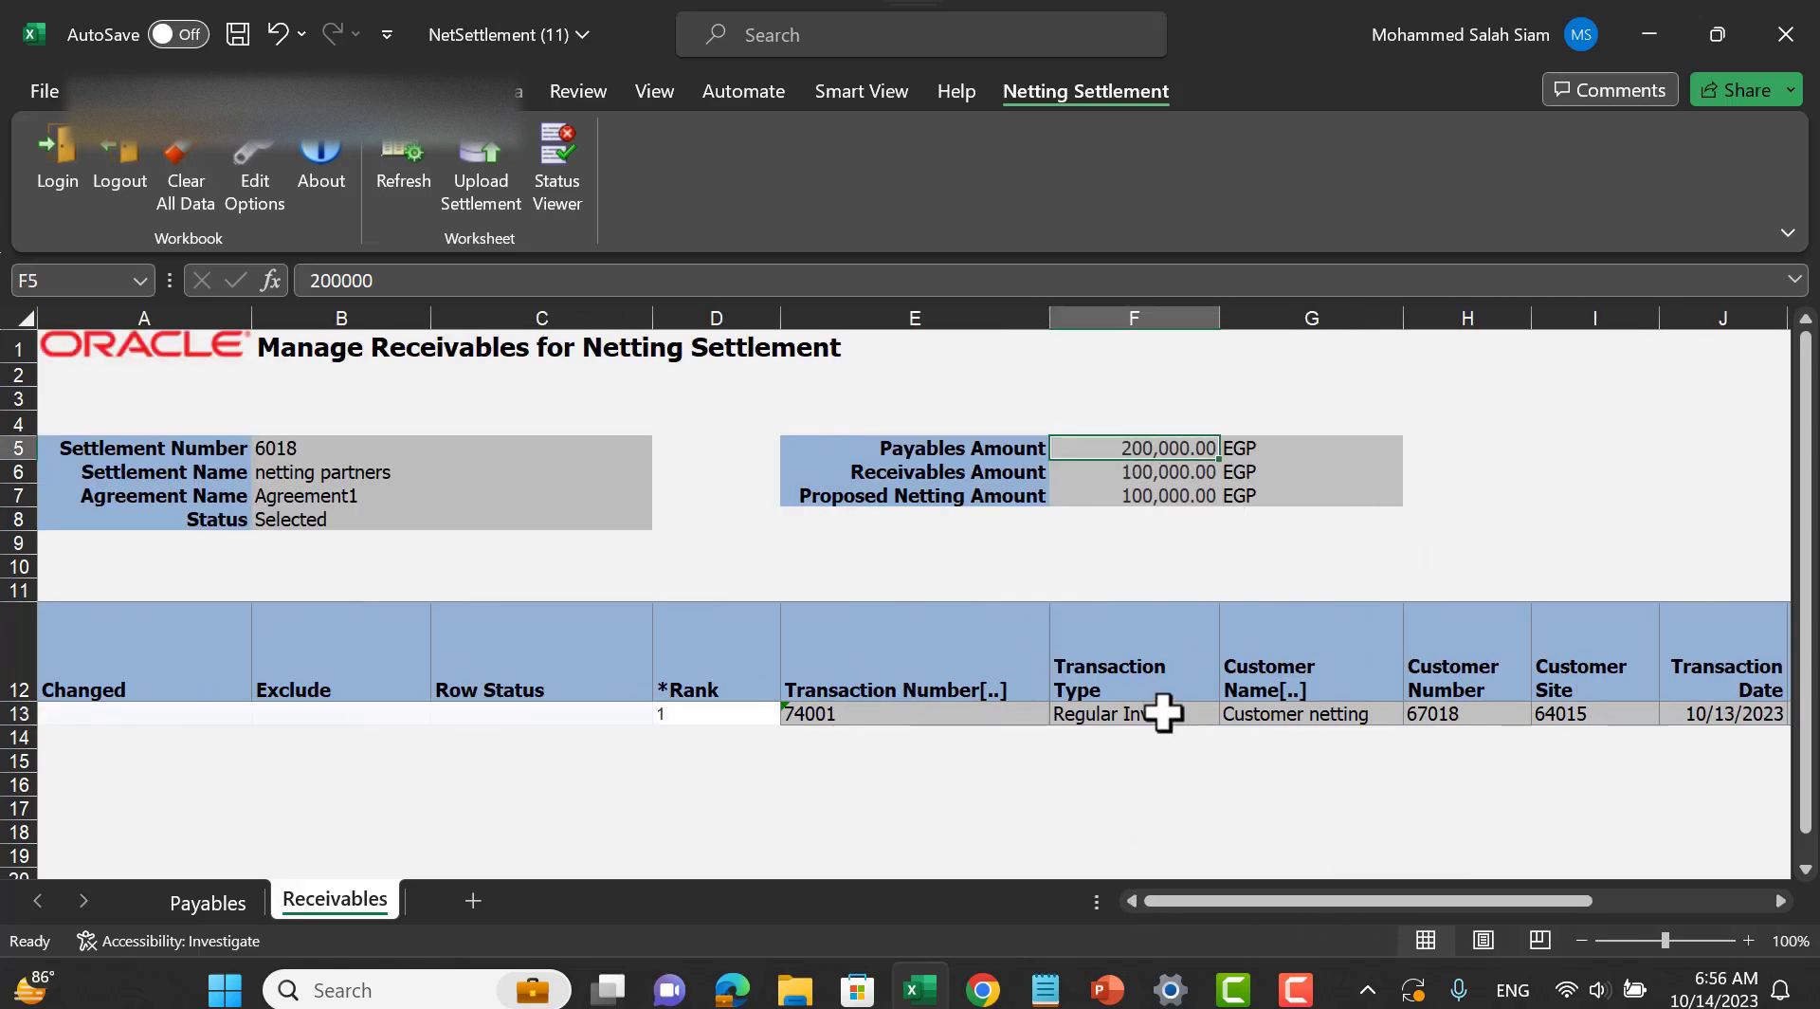
click(1128, 473)
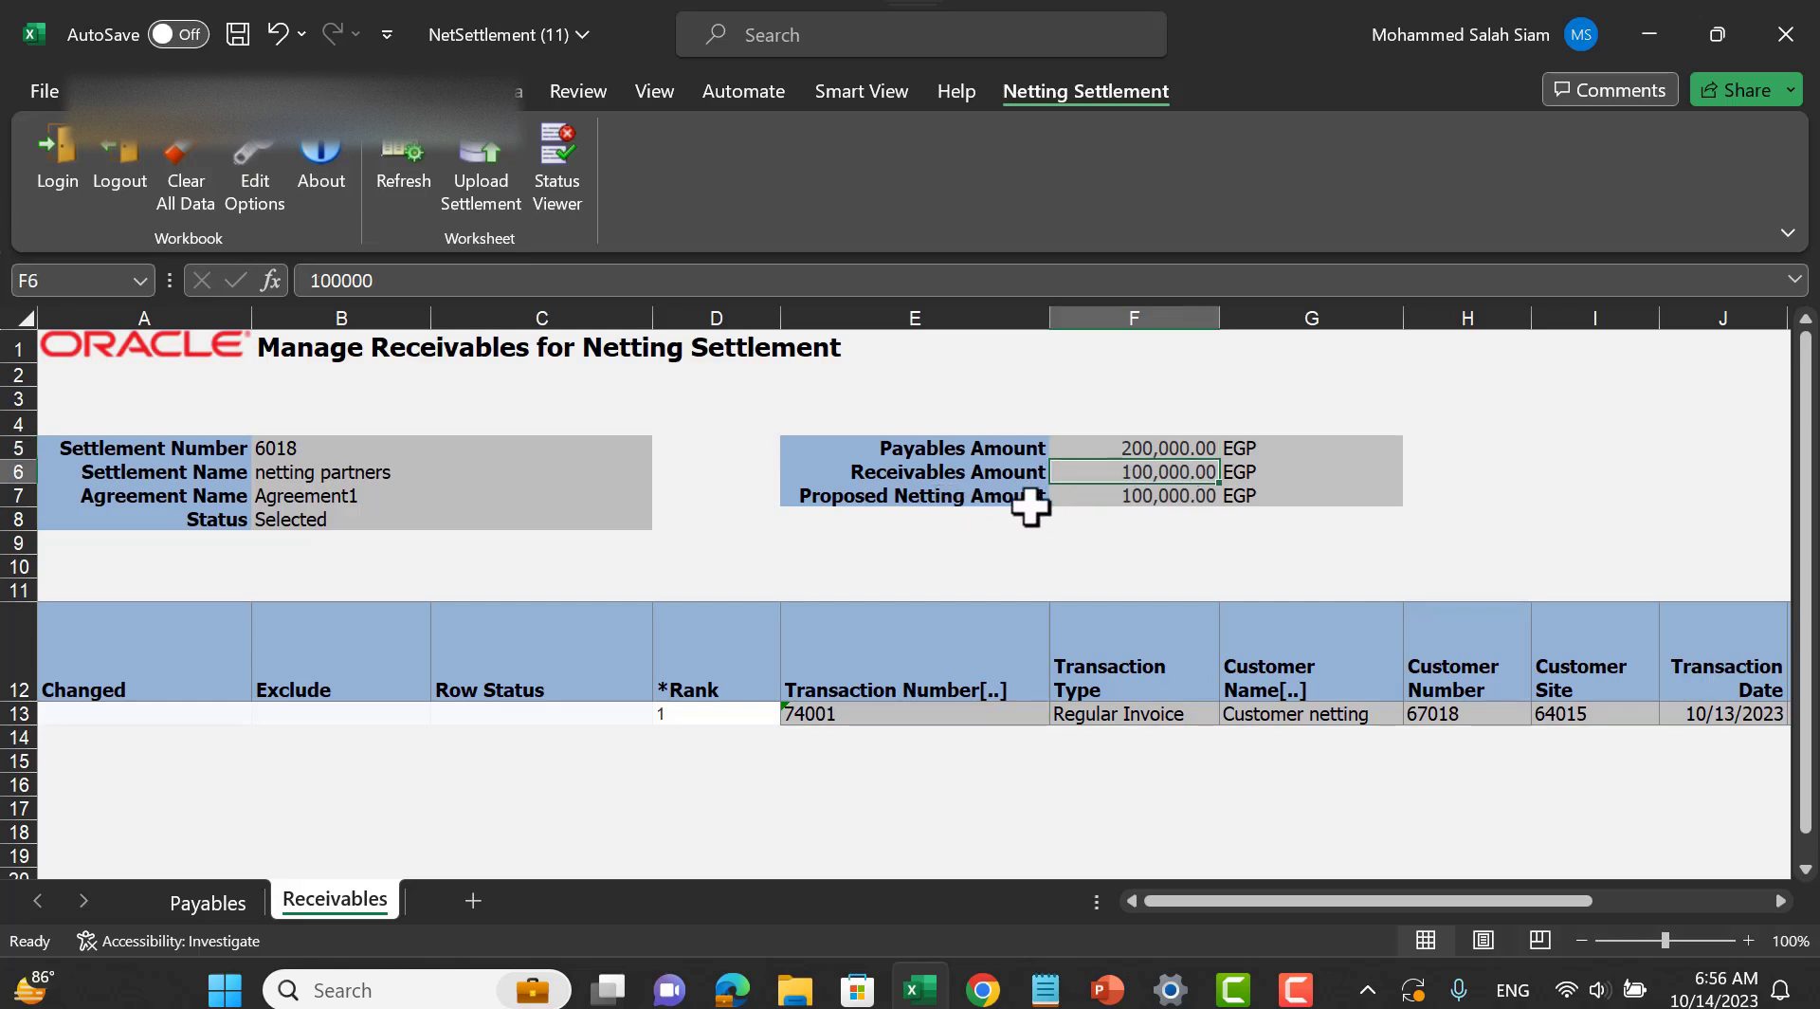
click(1107, 494)
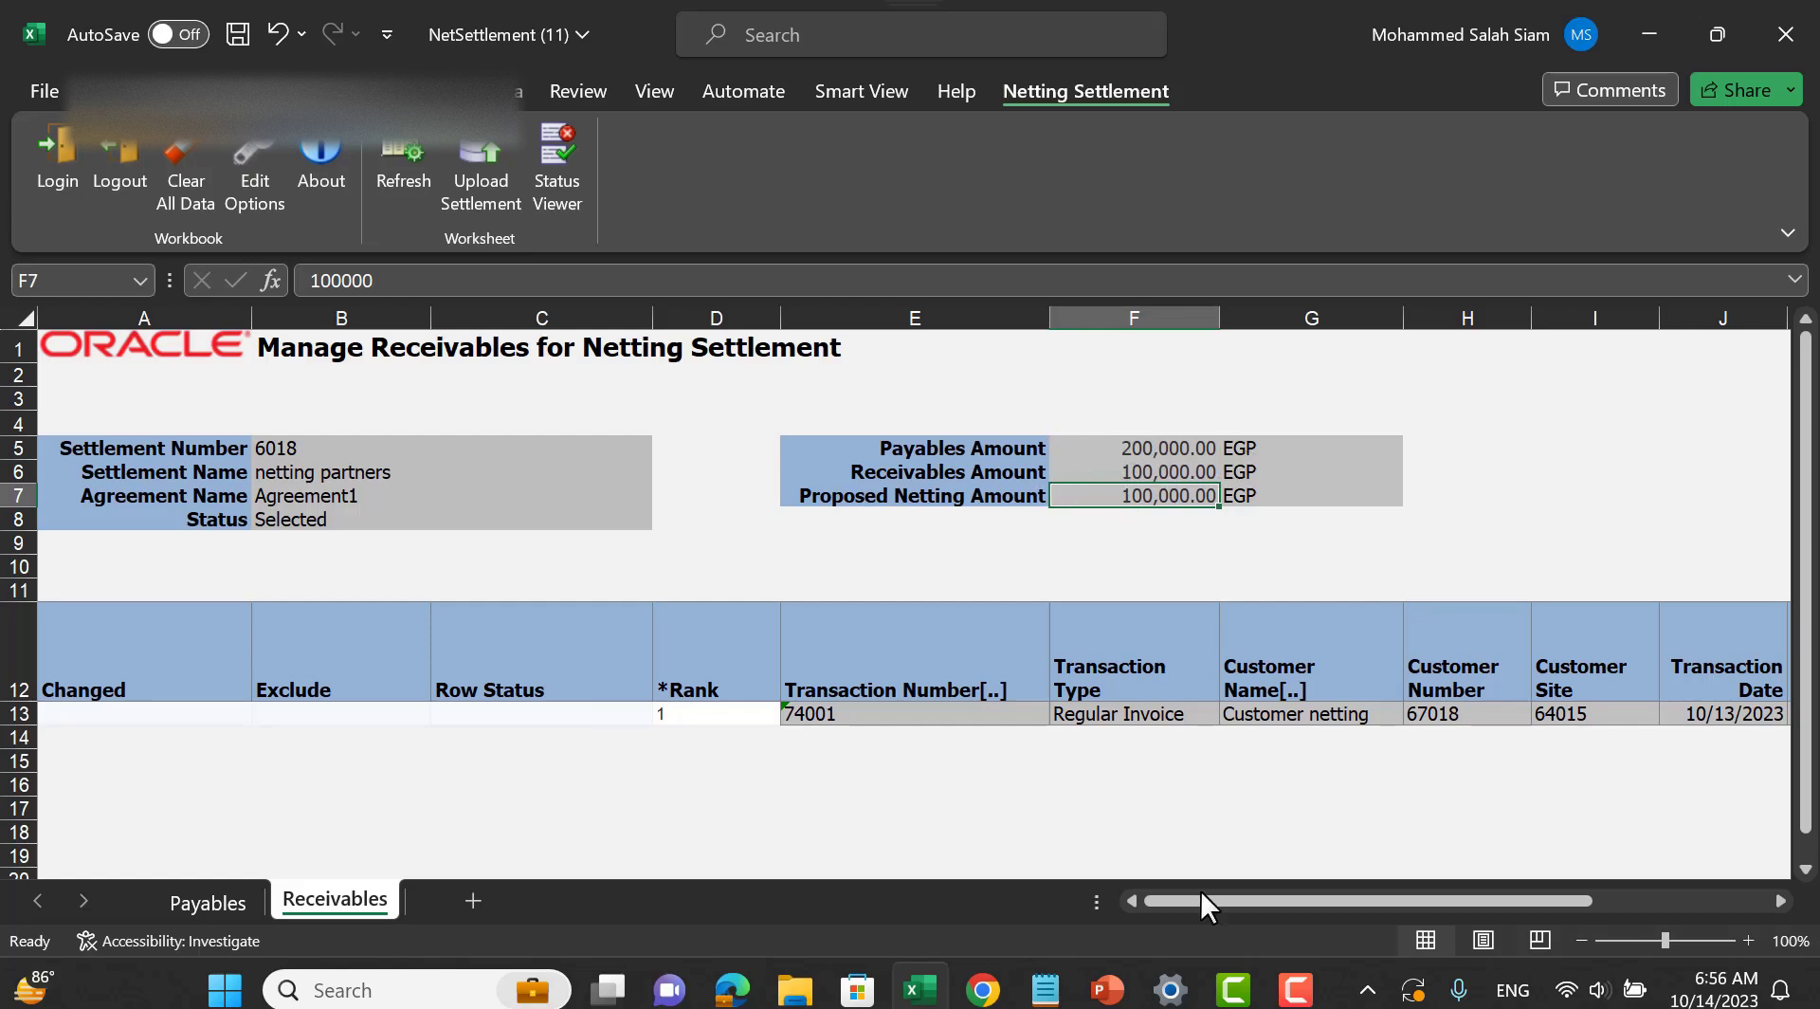
Step: Move the netting notes aside and switch to the Payables sheet
click(1063, 986)
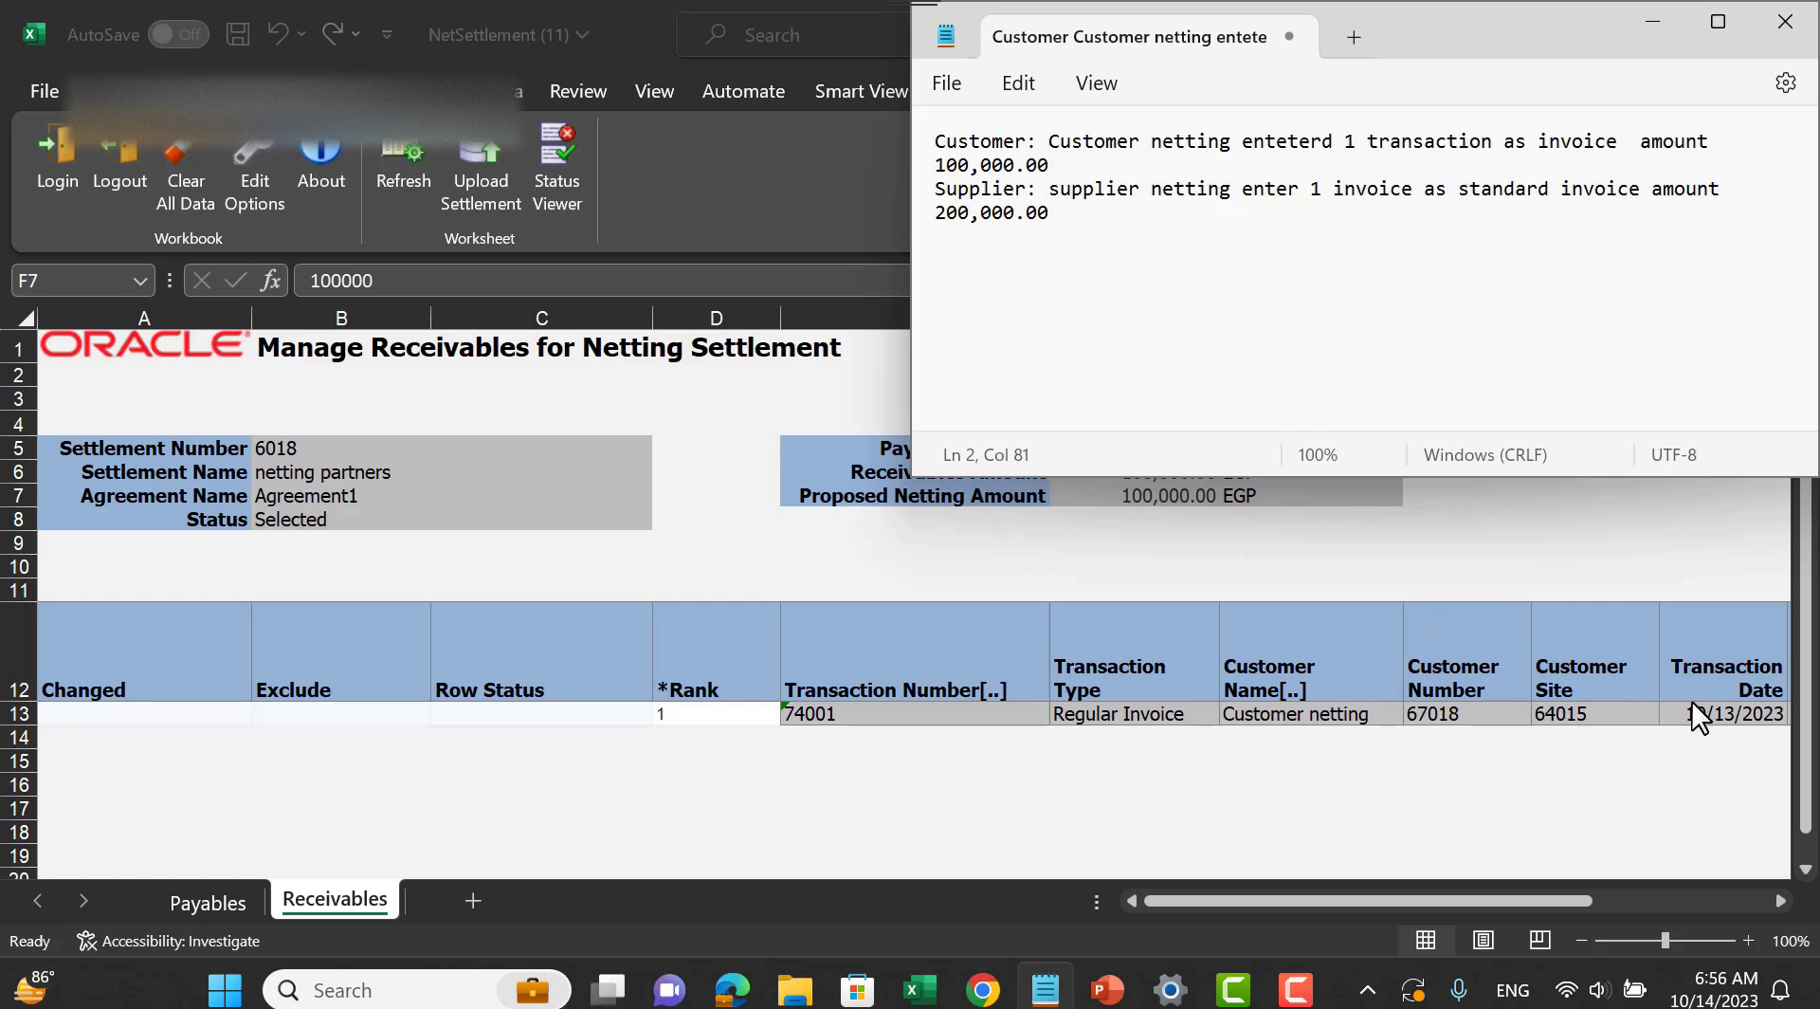
drag(1513, 42, 1223, 555)
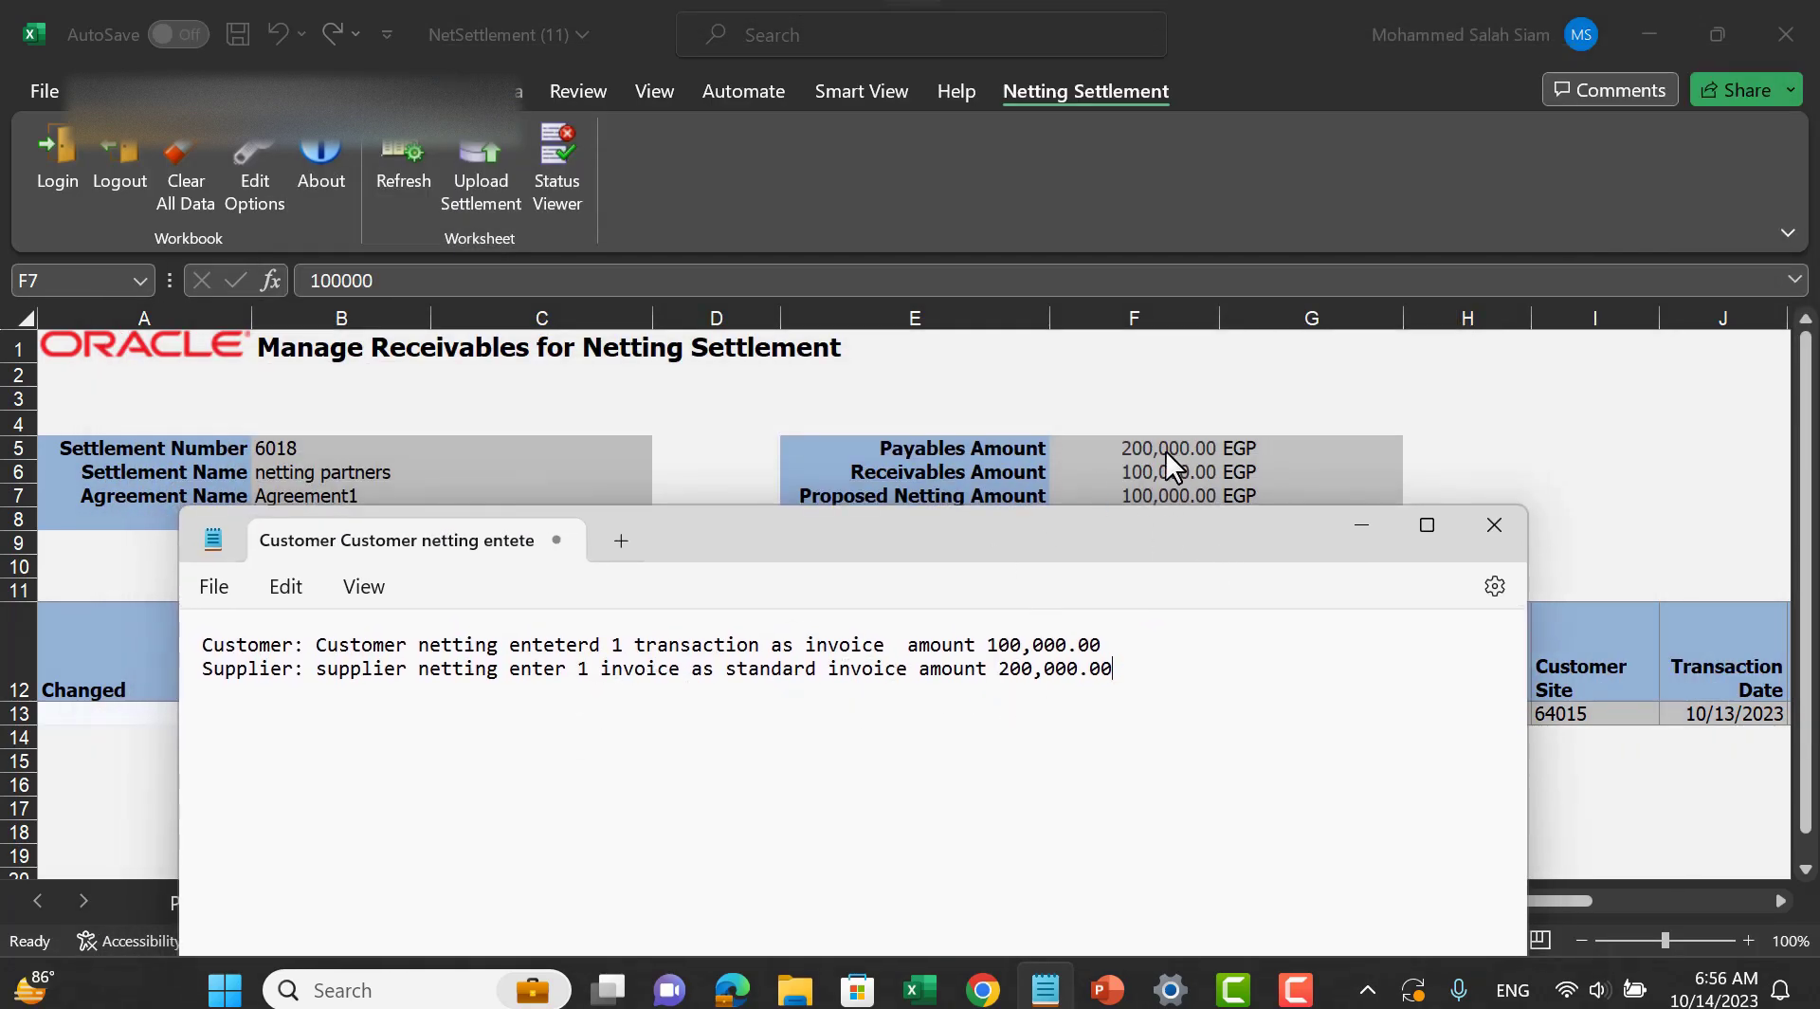
click(1360, 523)
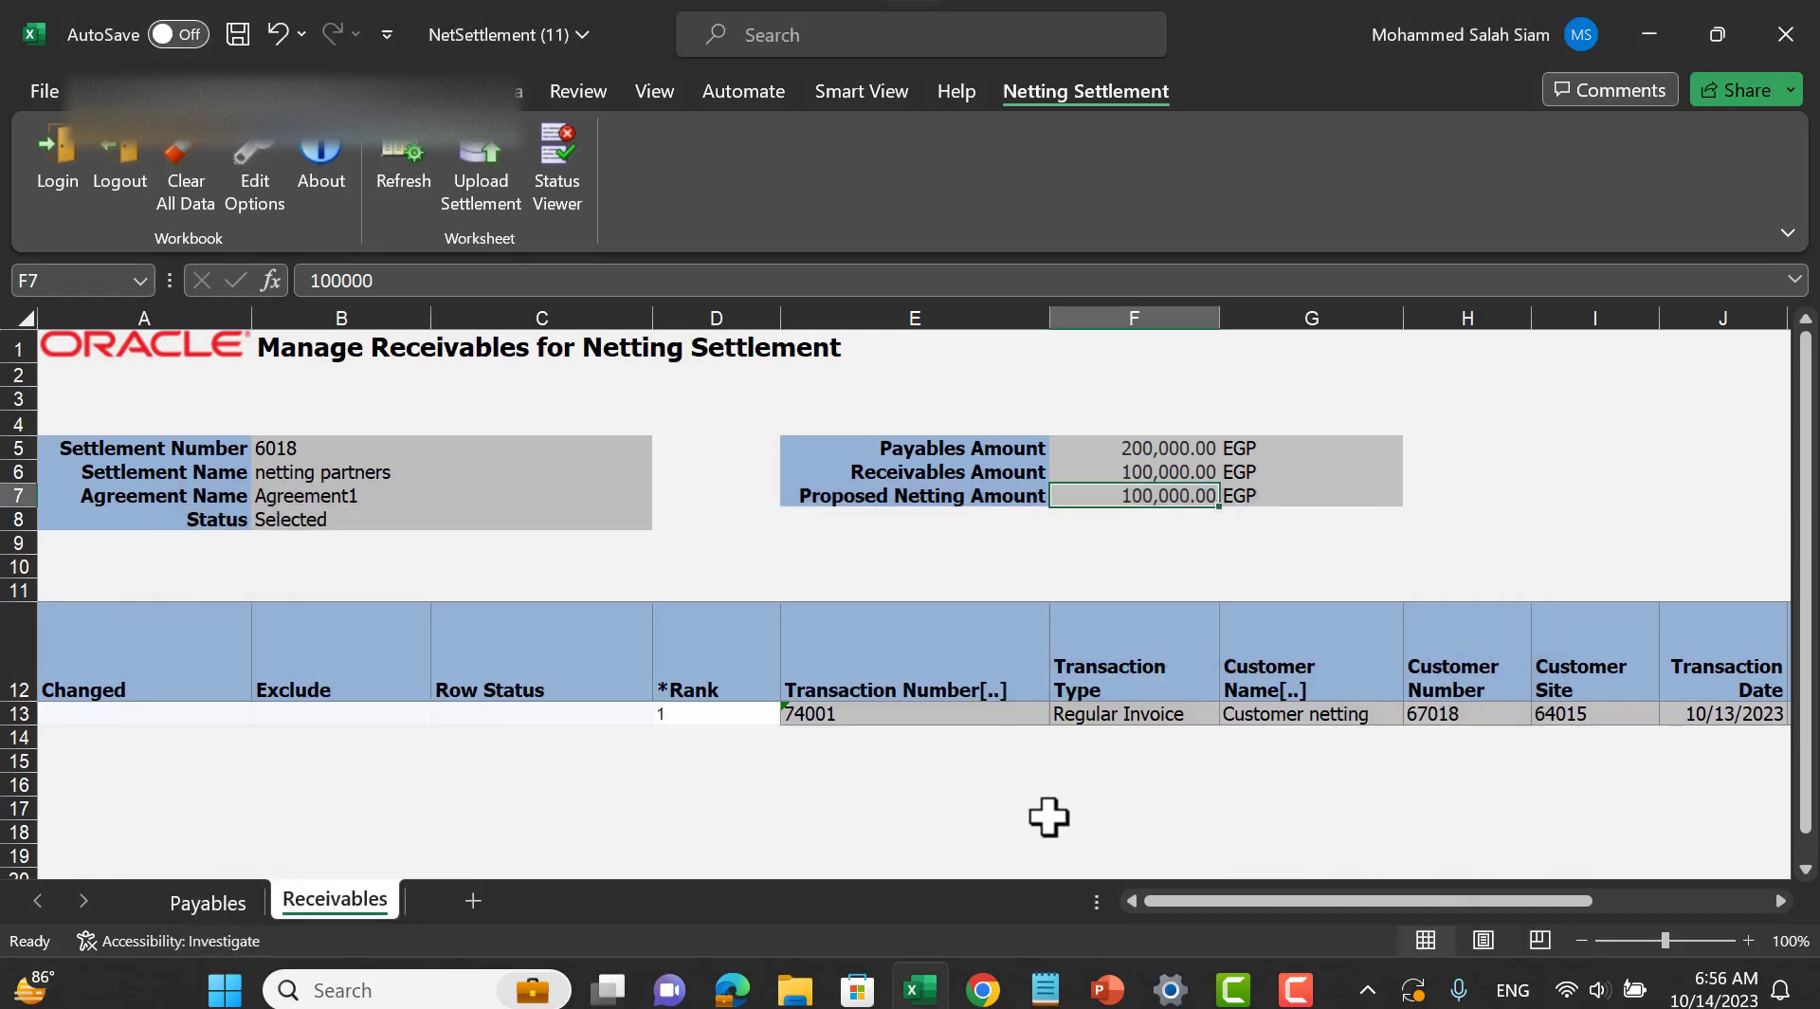
click(191, 902)
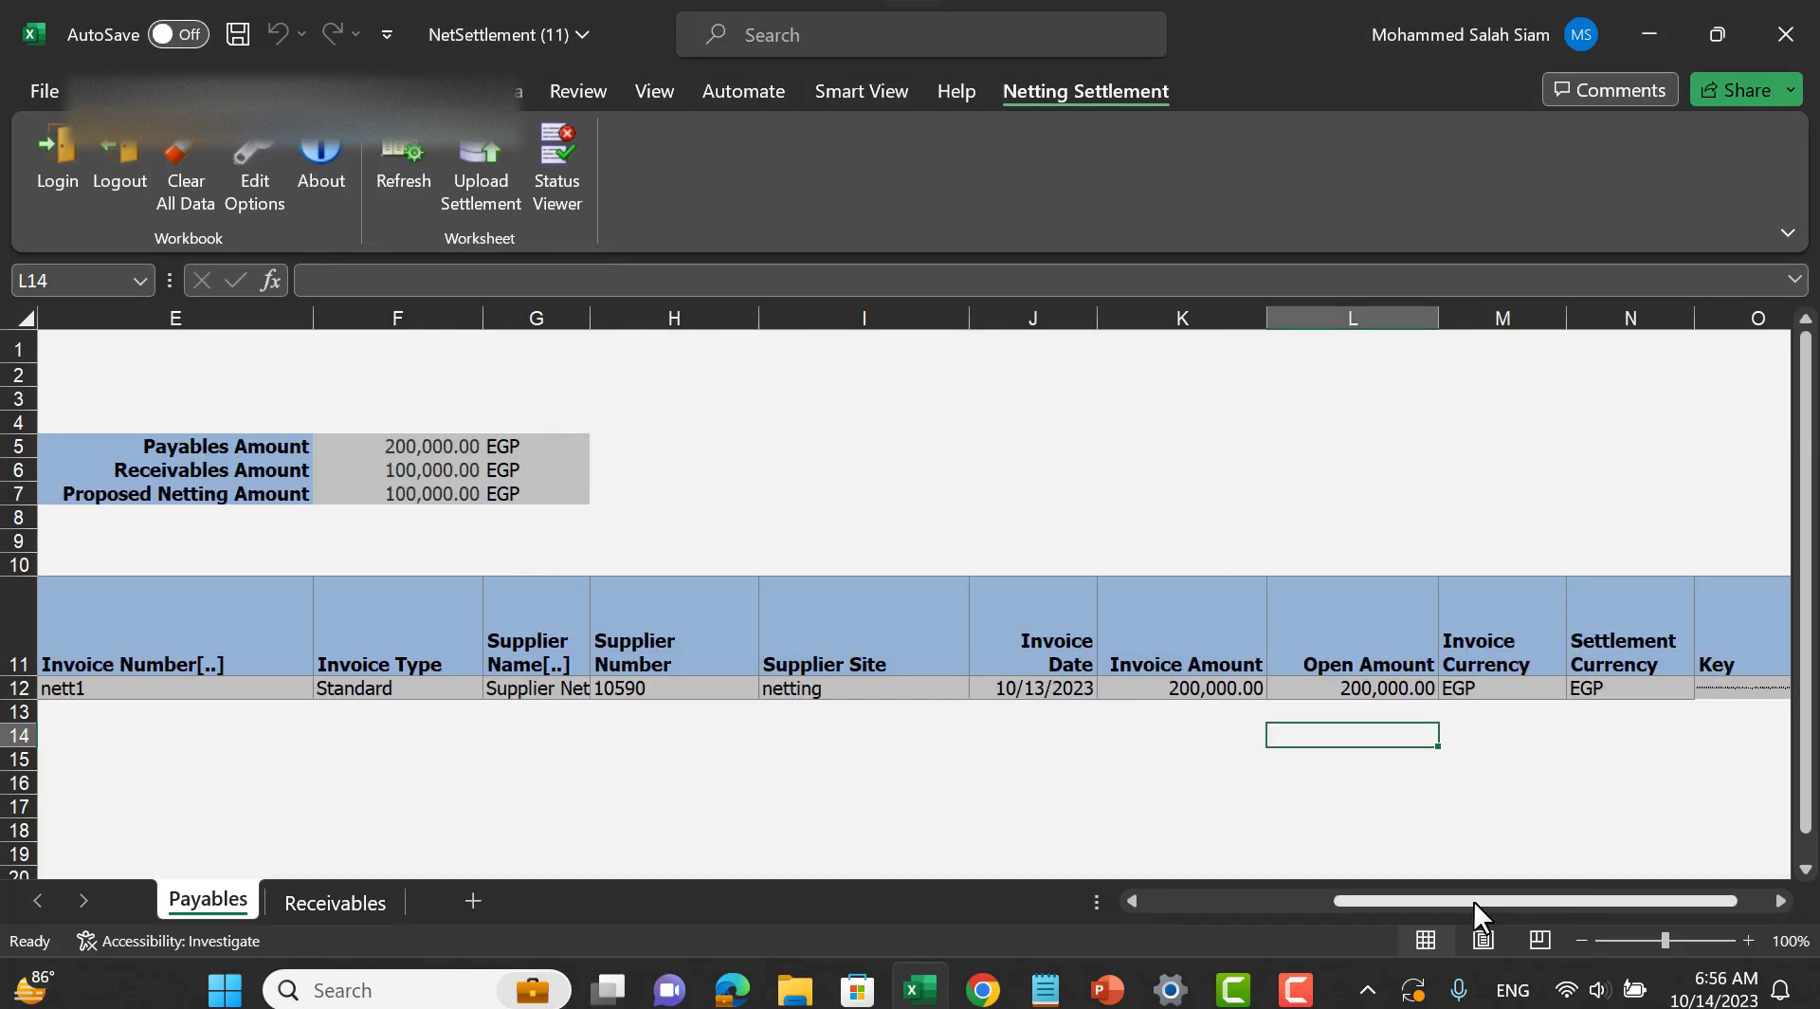
Step: Check invoice nett1's supplier, 200,000.00 amount and Exclude value, then return to Receivables
drag(1474, 901, 1298, 902)
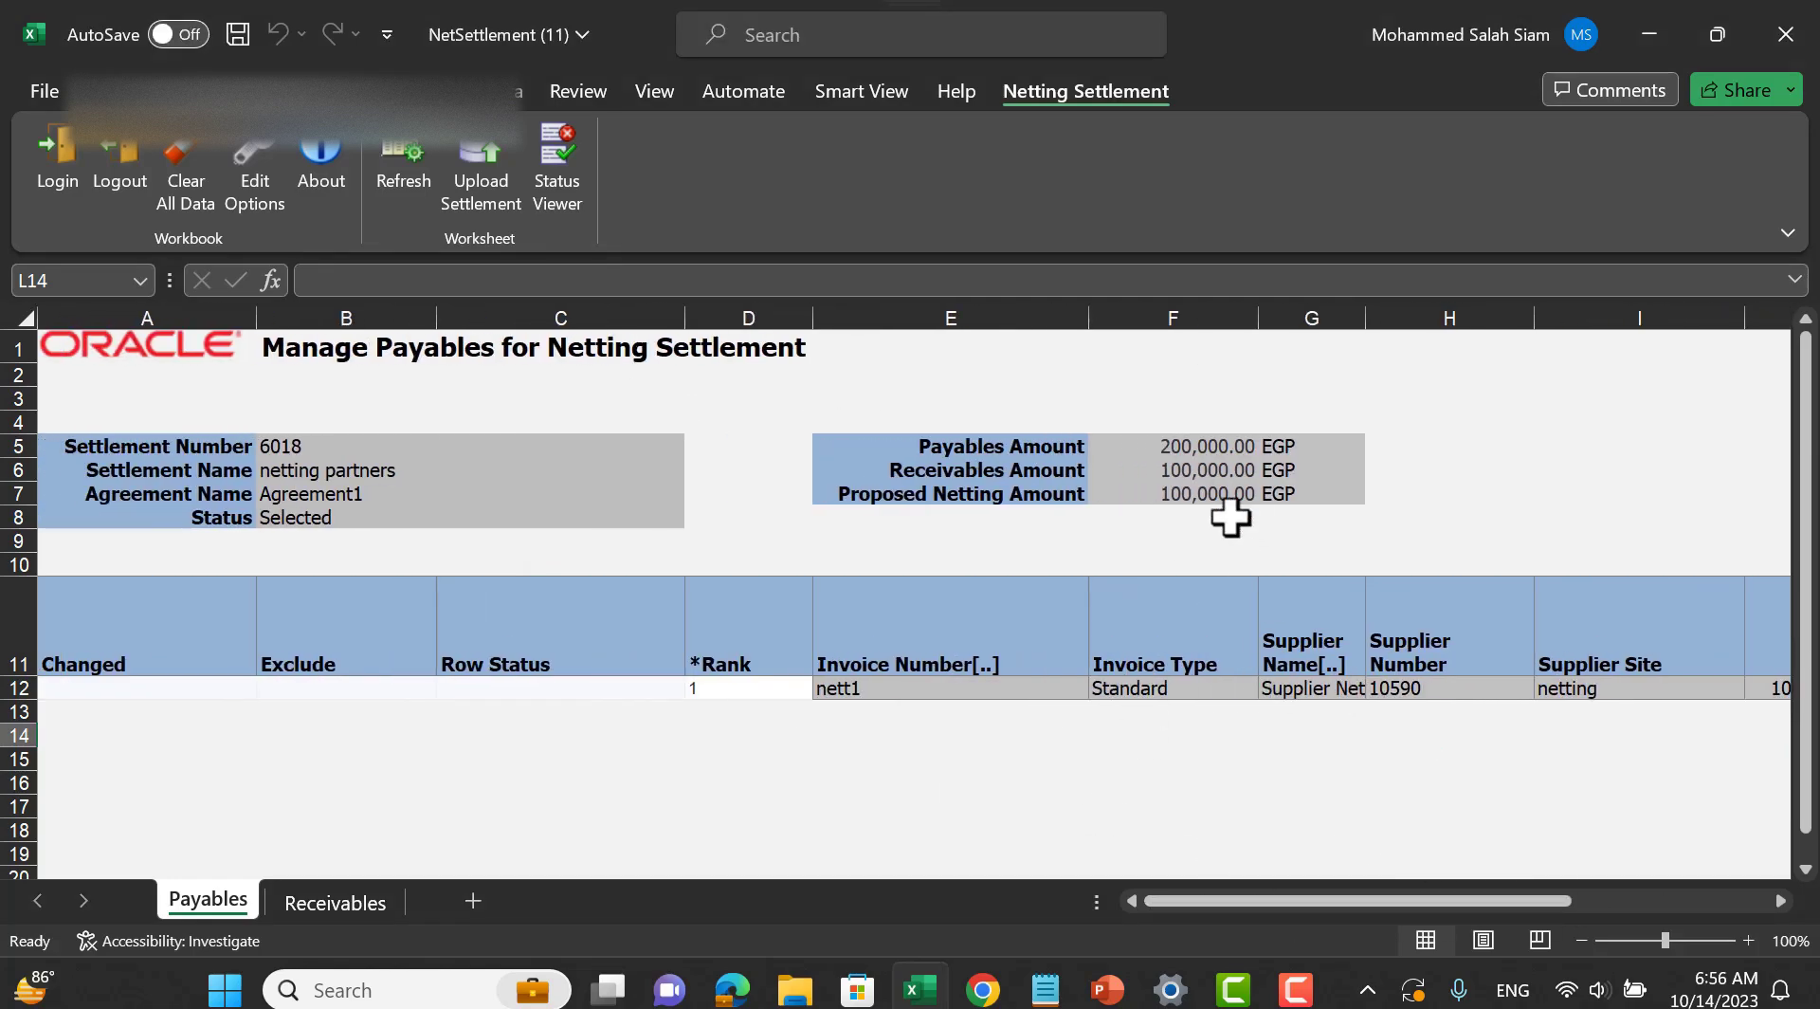
click(1313, 697)
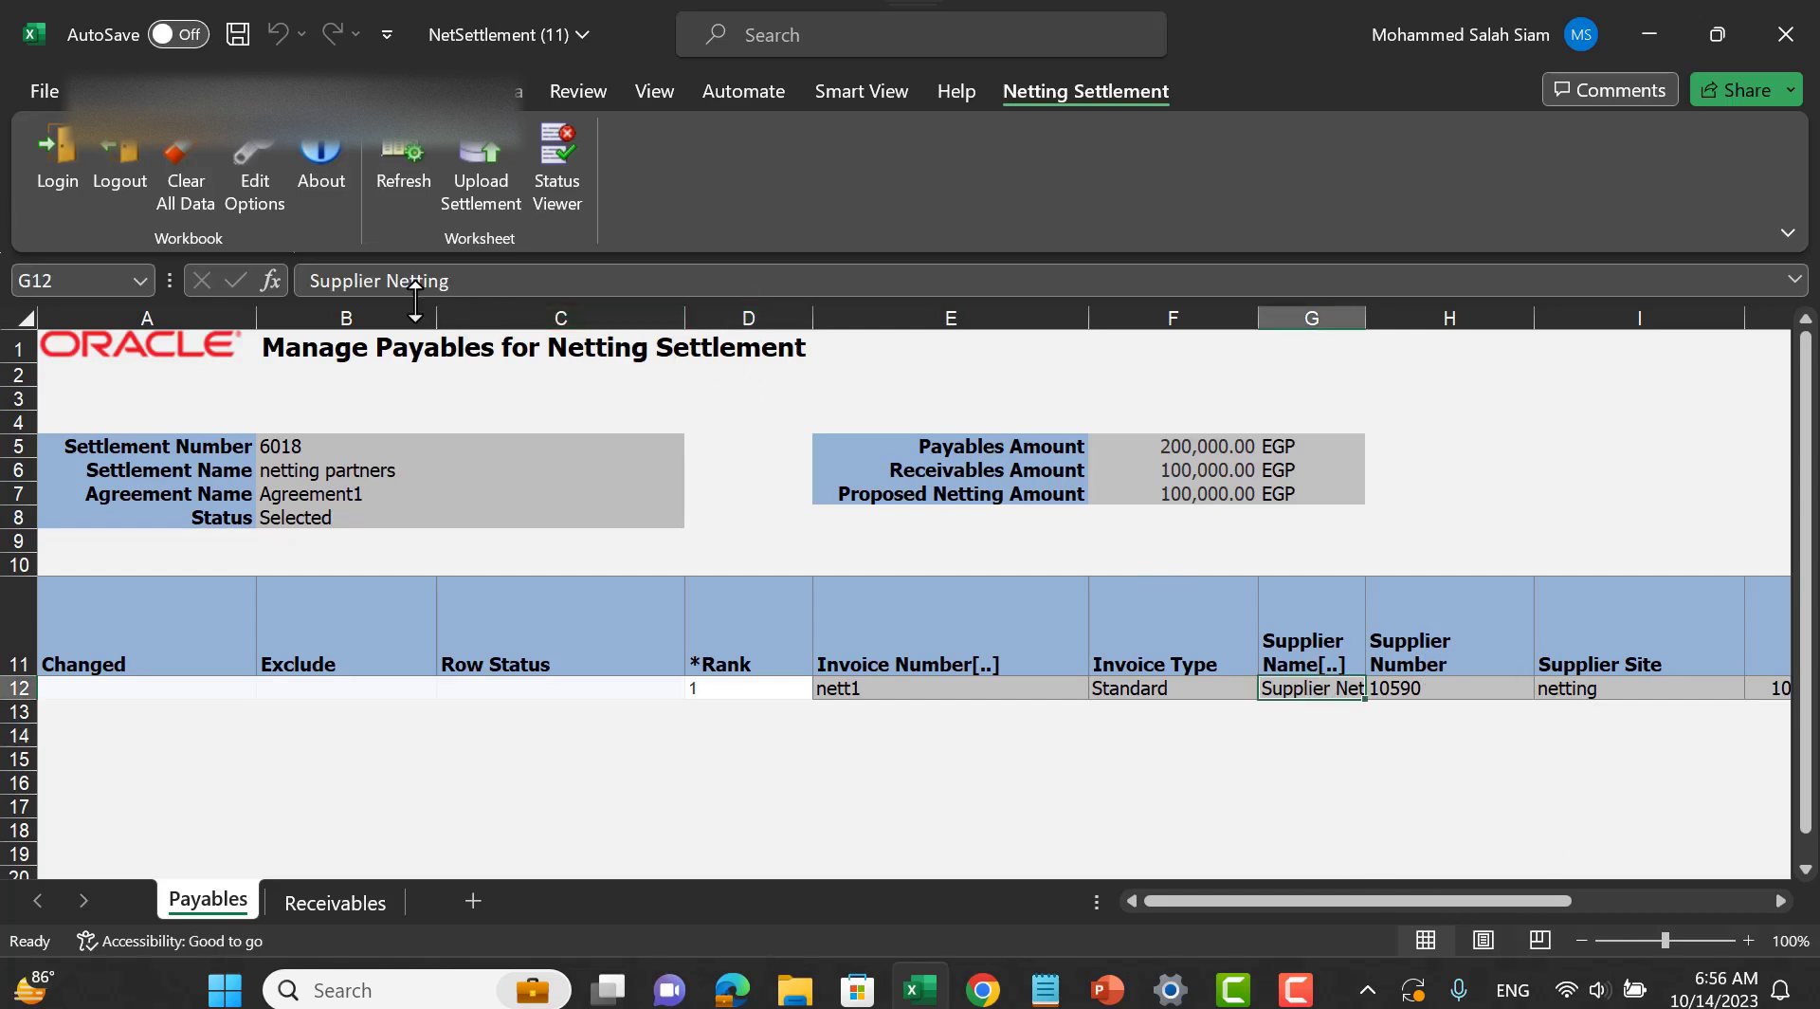
drag(1471, 901, 1634, 901)
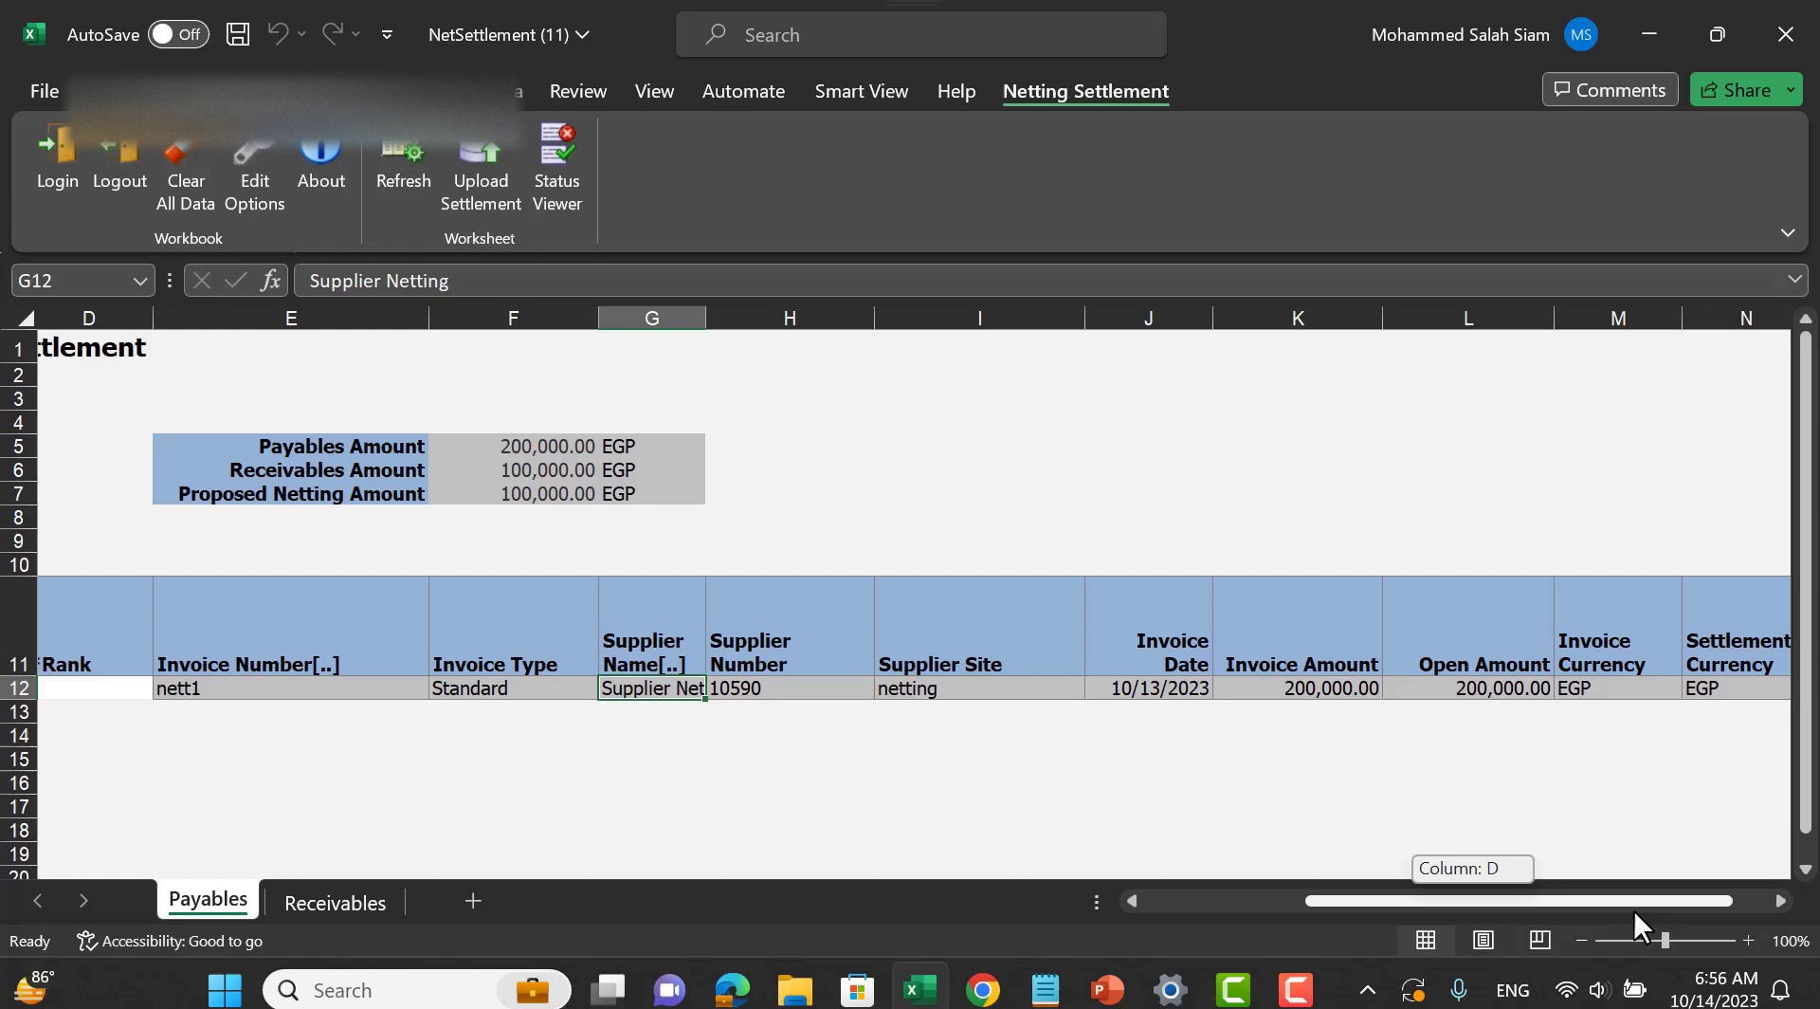
click(1339, 689)
drag(1401, 902, 1156, 902)
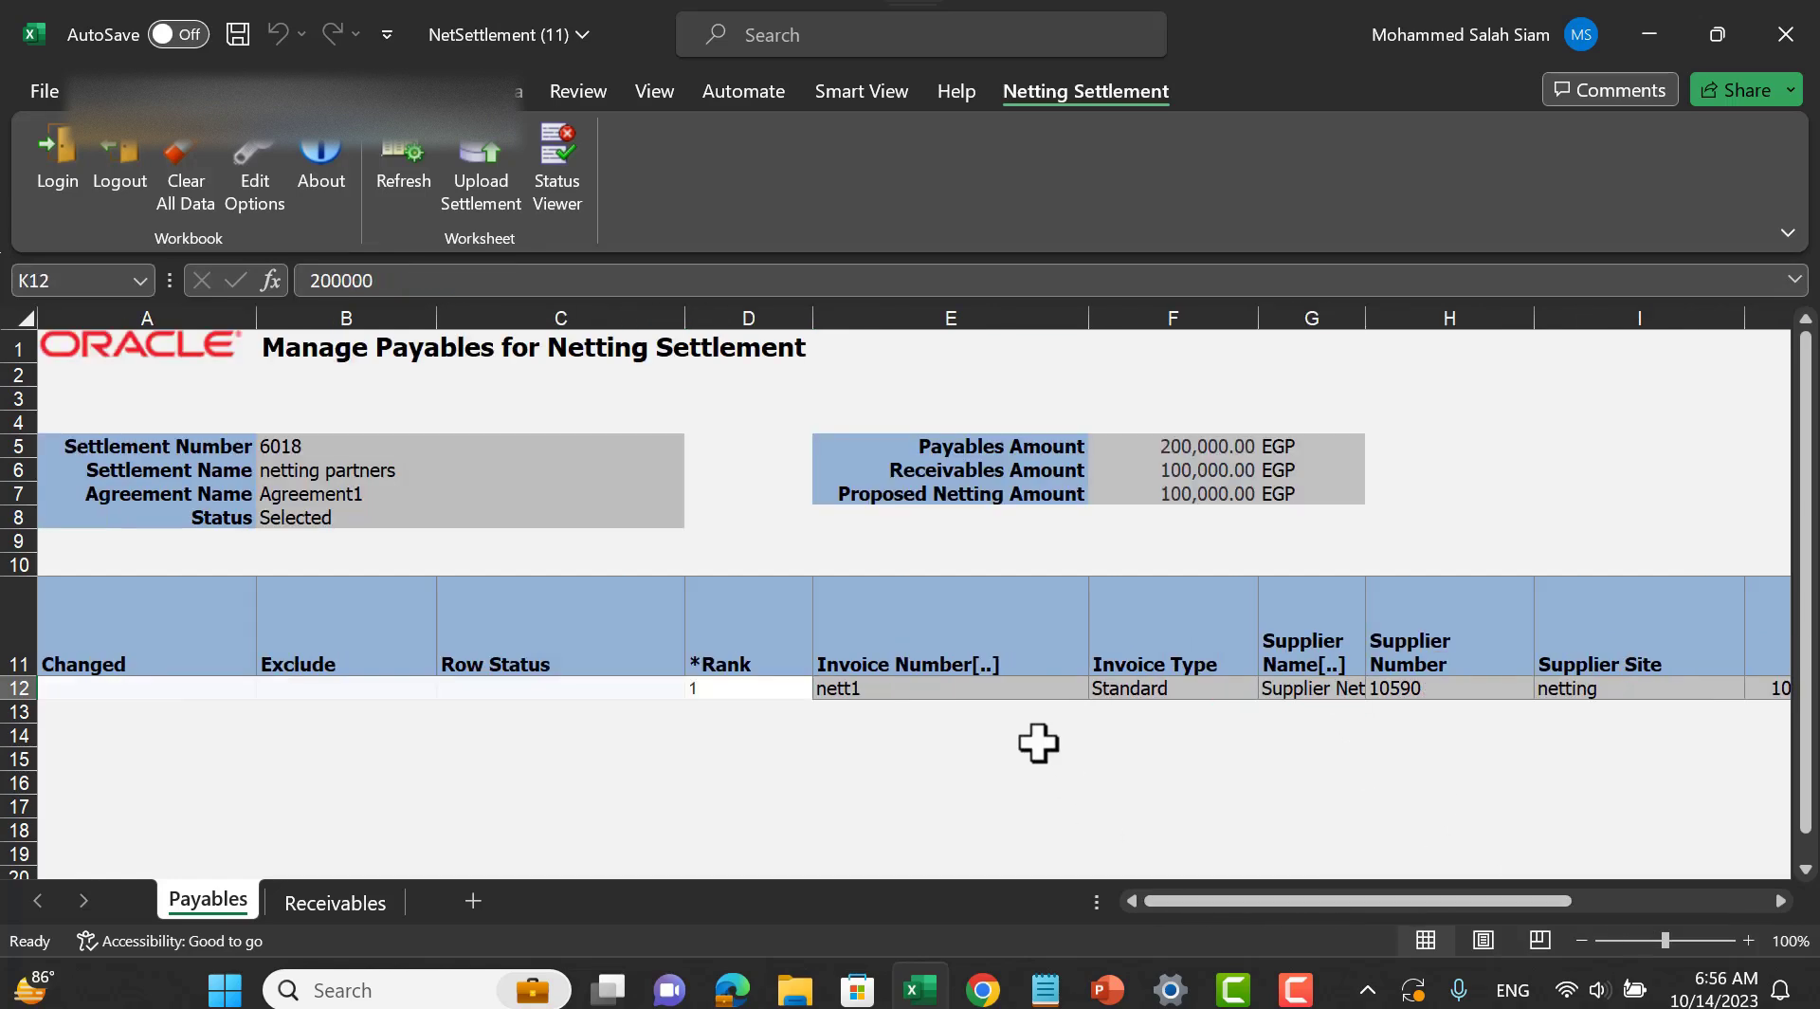
click(337, 690)
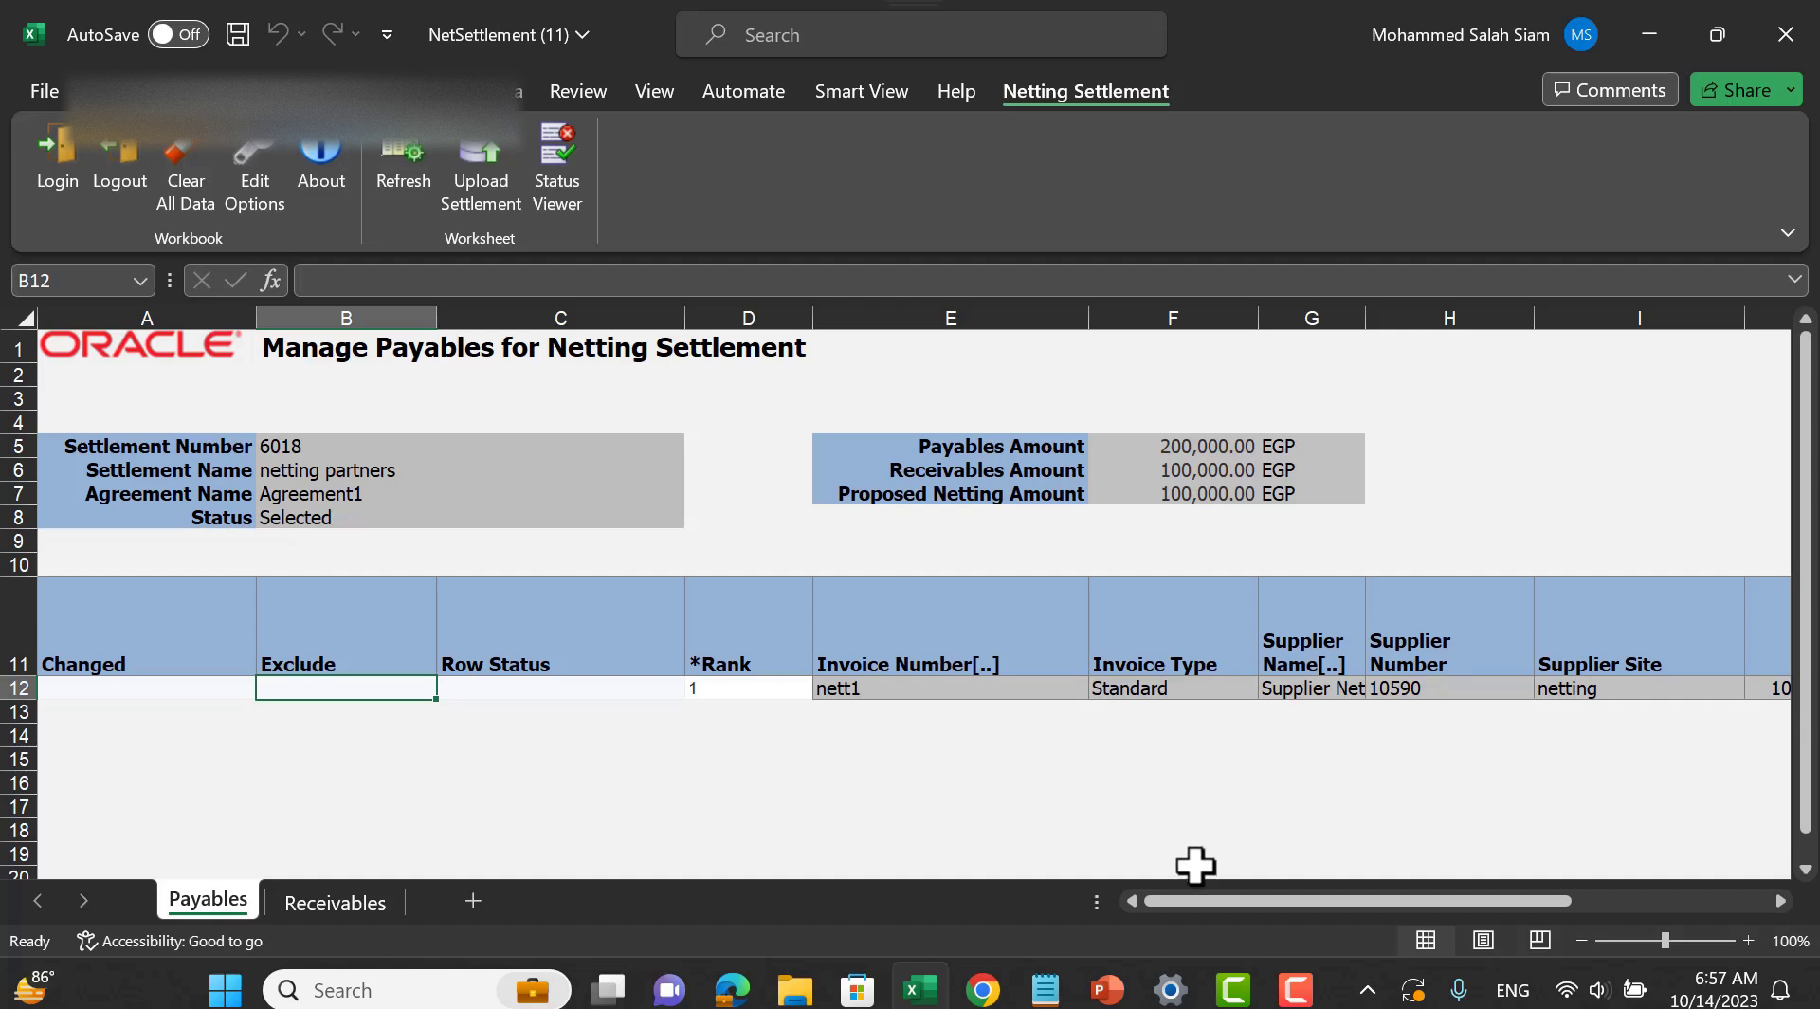
click(330, 906)
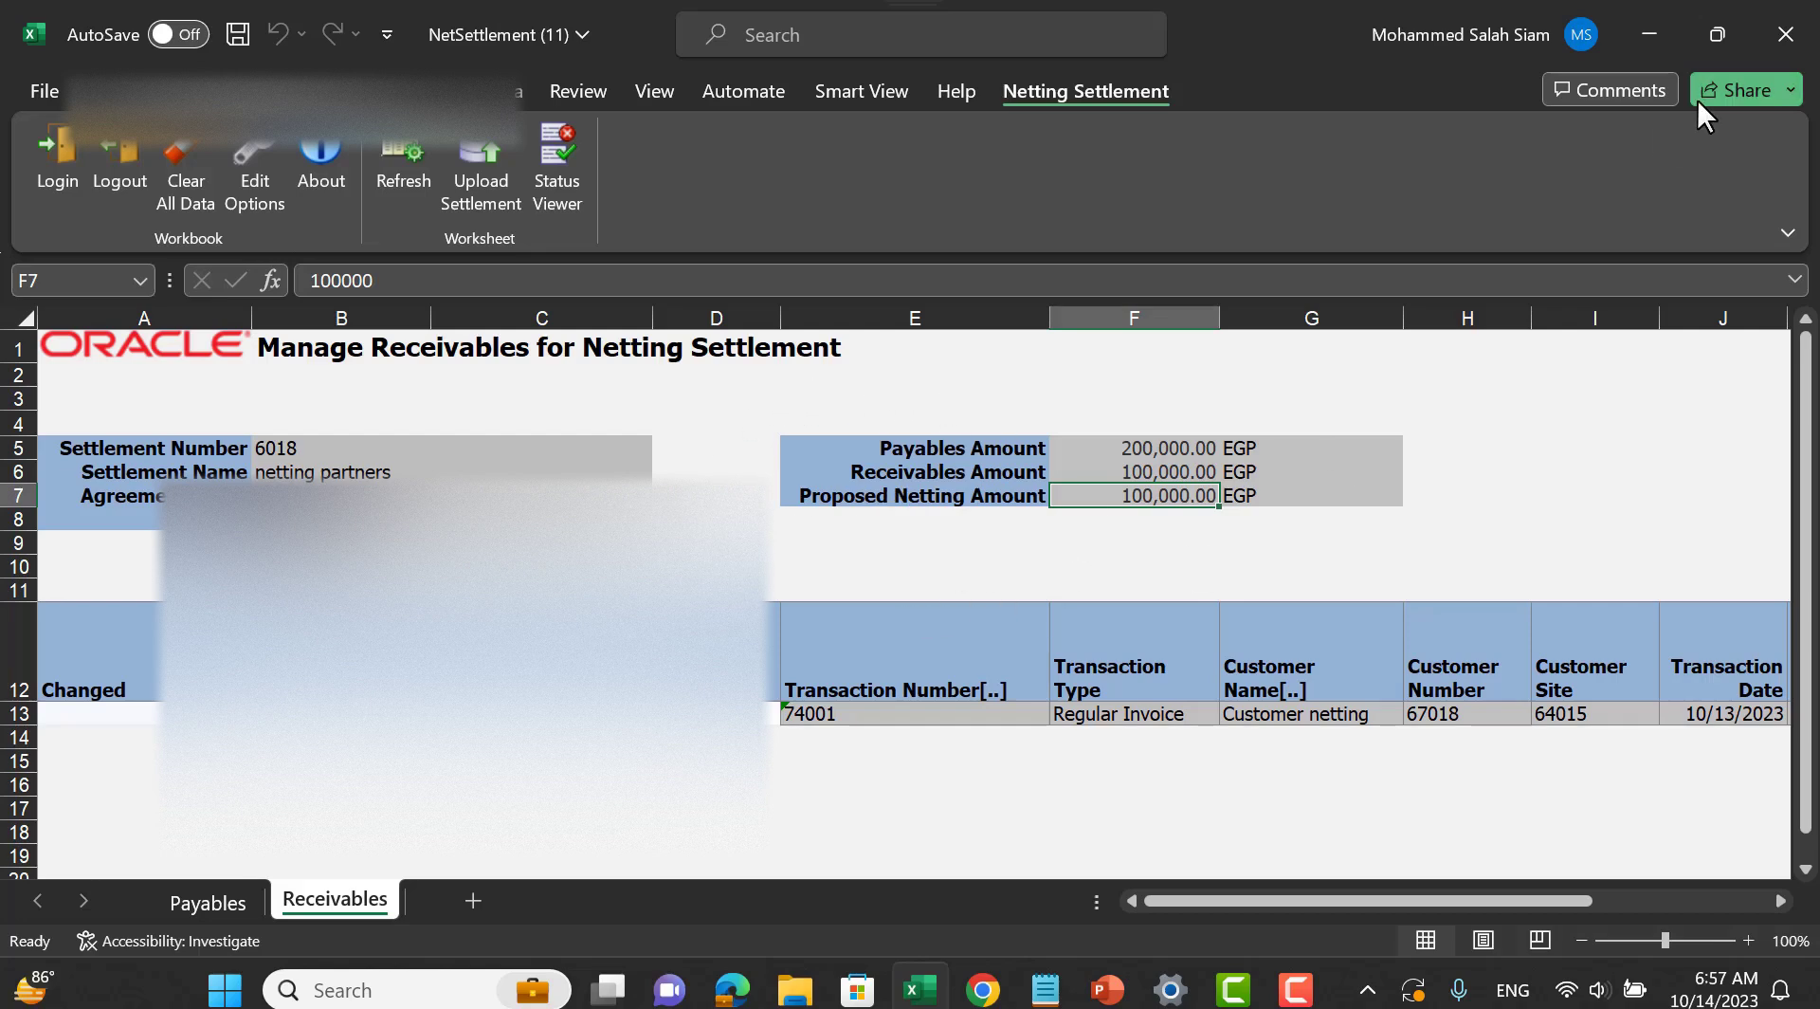
Step: Close the workbook without saving and scroll the settlements table back to the left
click(1769, 44)
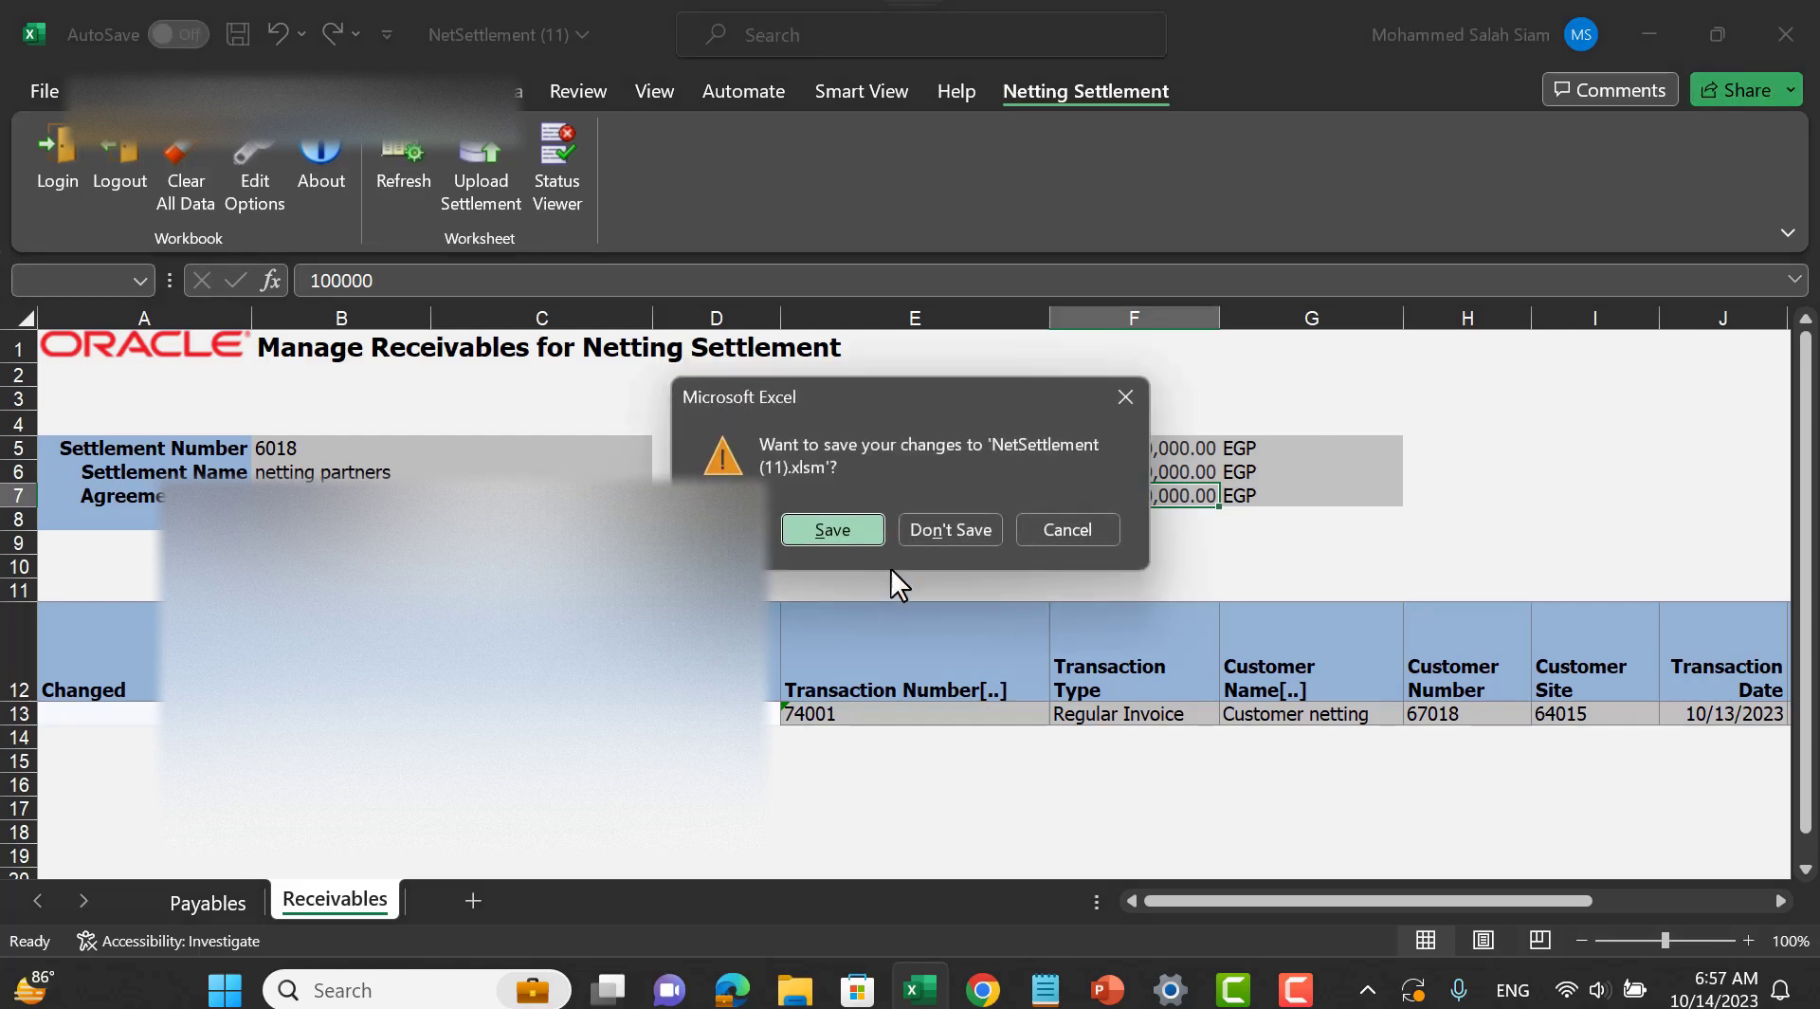
click(963, 536)
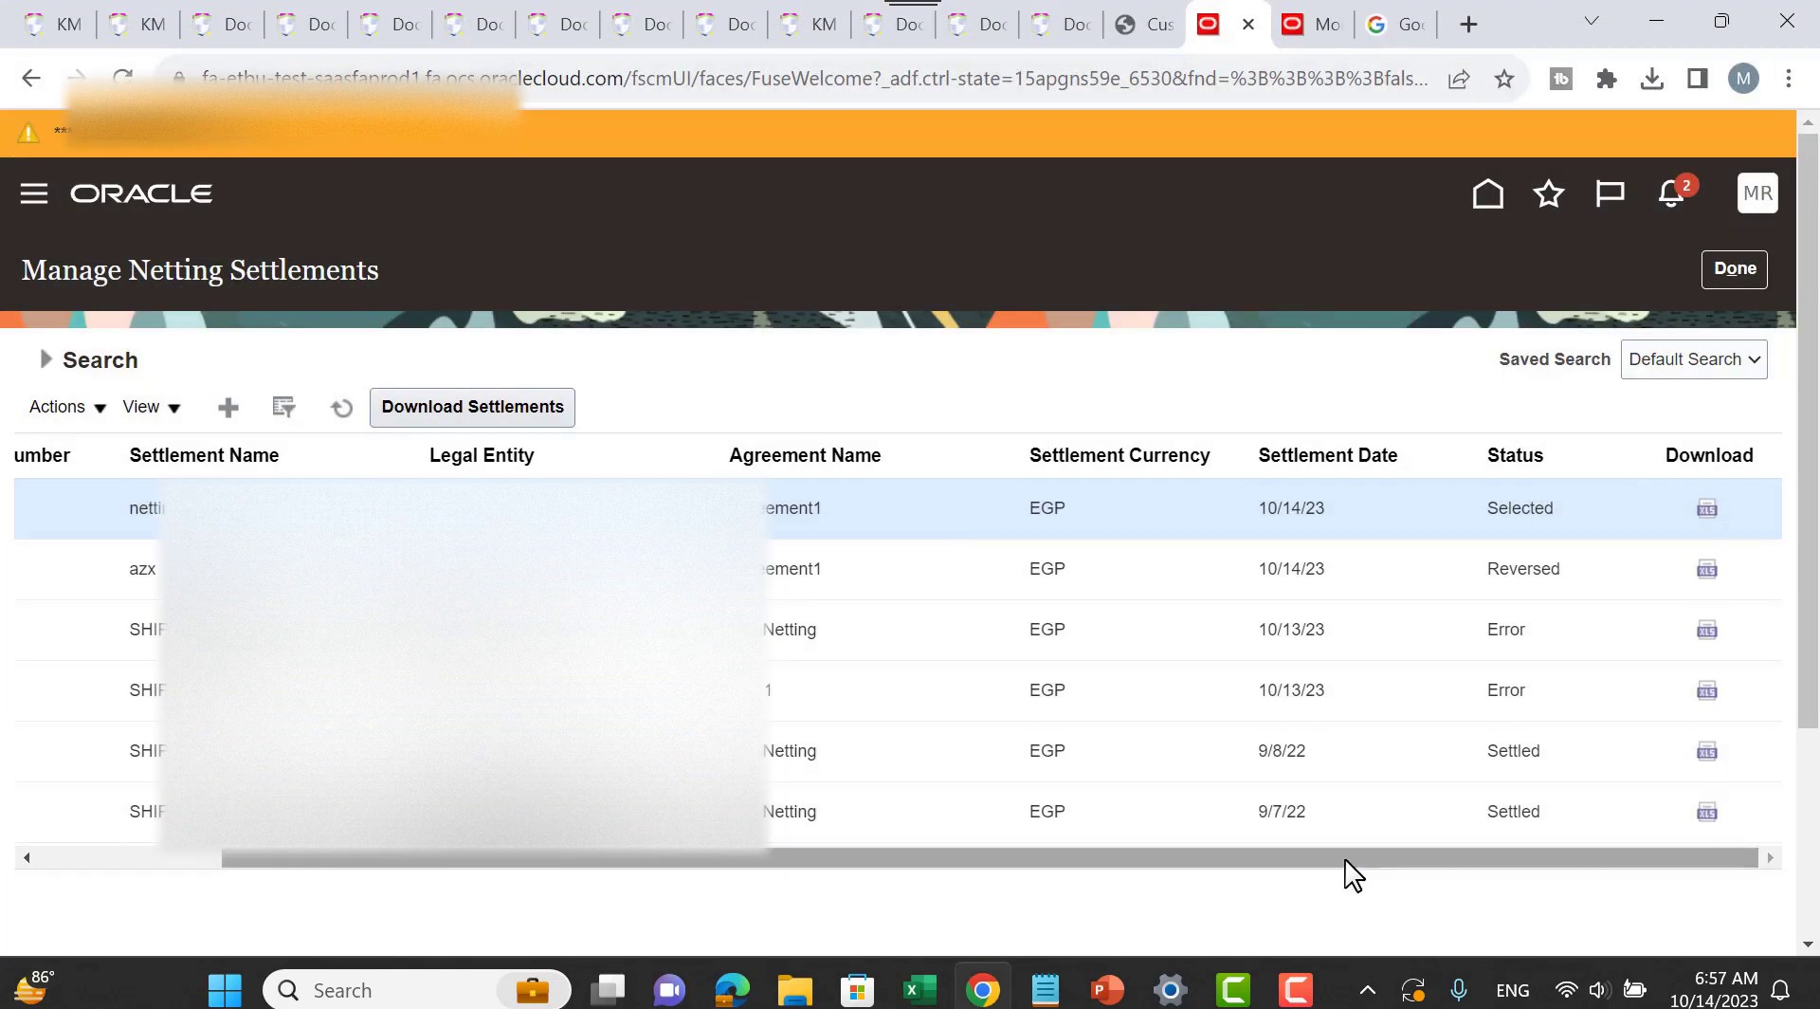
drag(1346, 859, 849, 859)
click(57, 407)
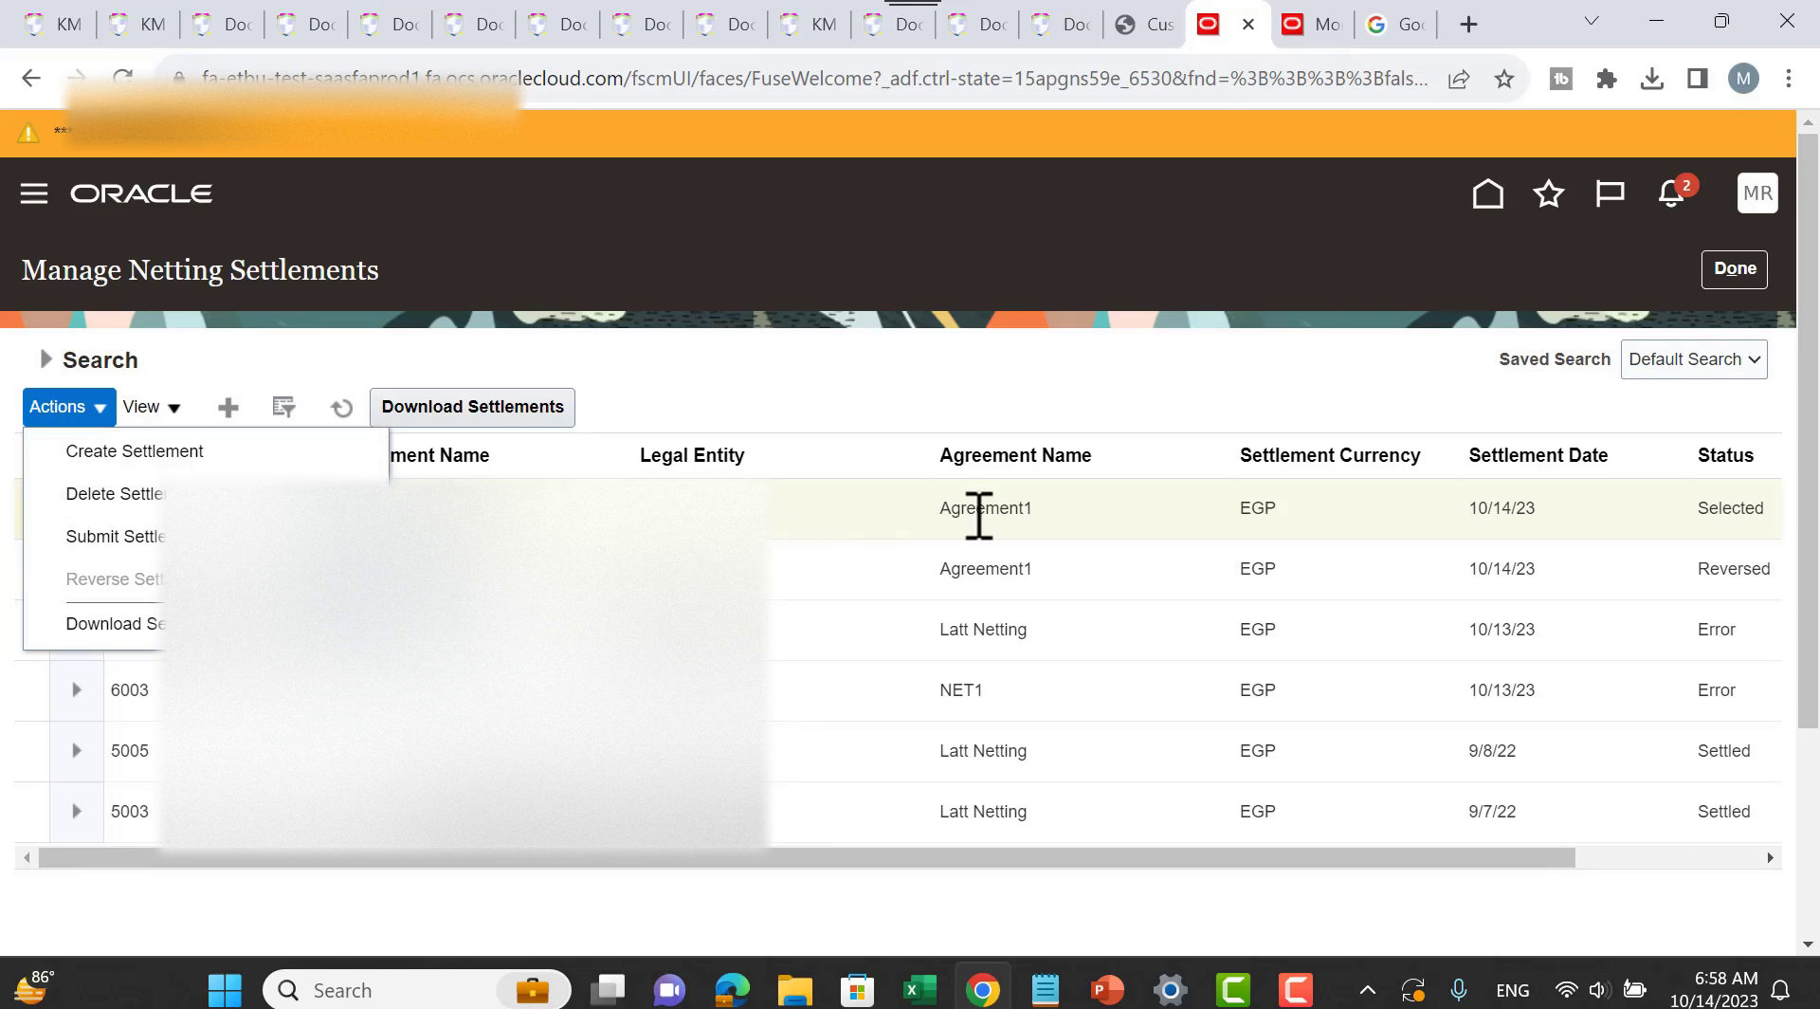
Step: Submit settlement 6018 via Actions > Submit Settlement and acknowledge process 2879162
click(835, 372)
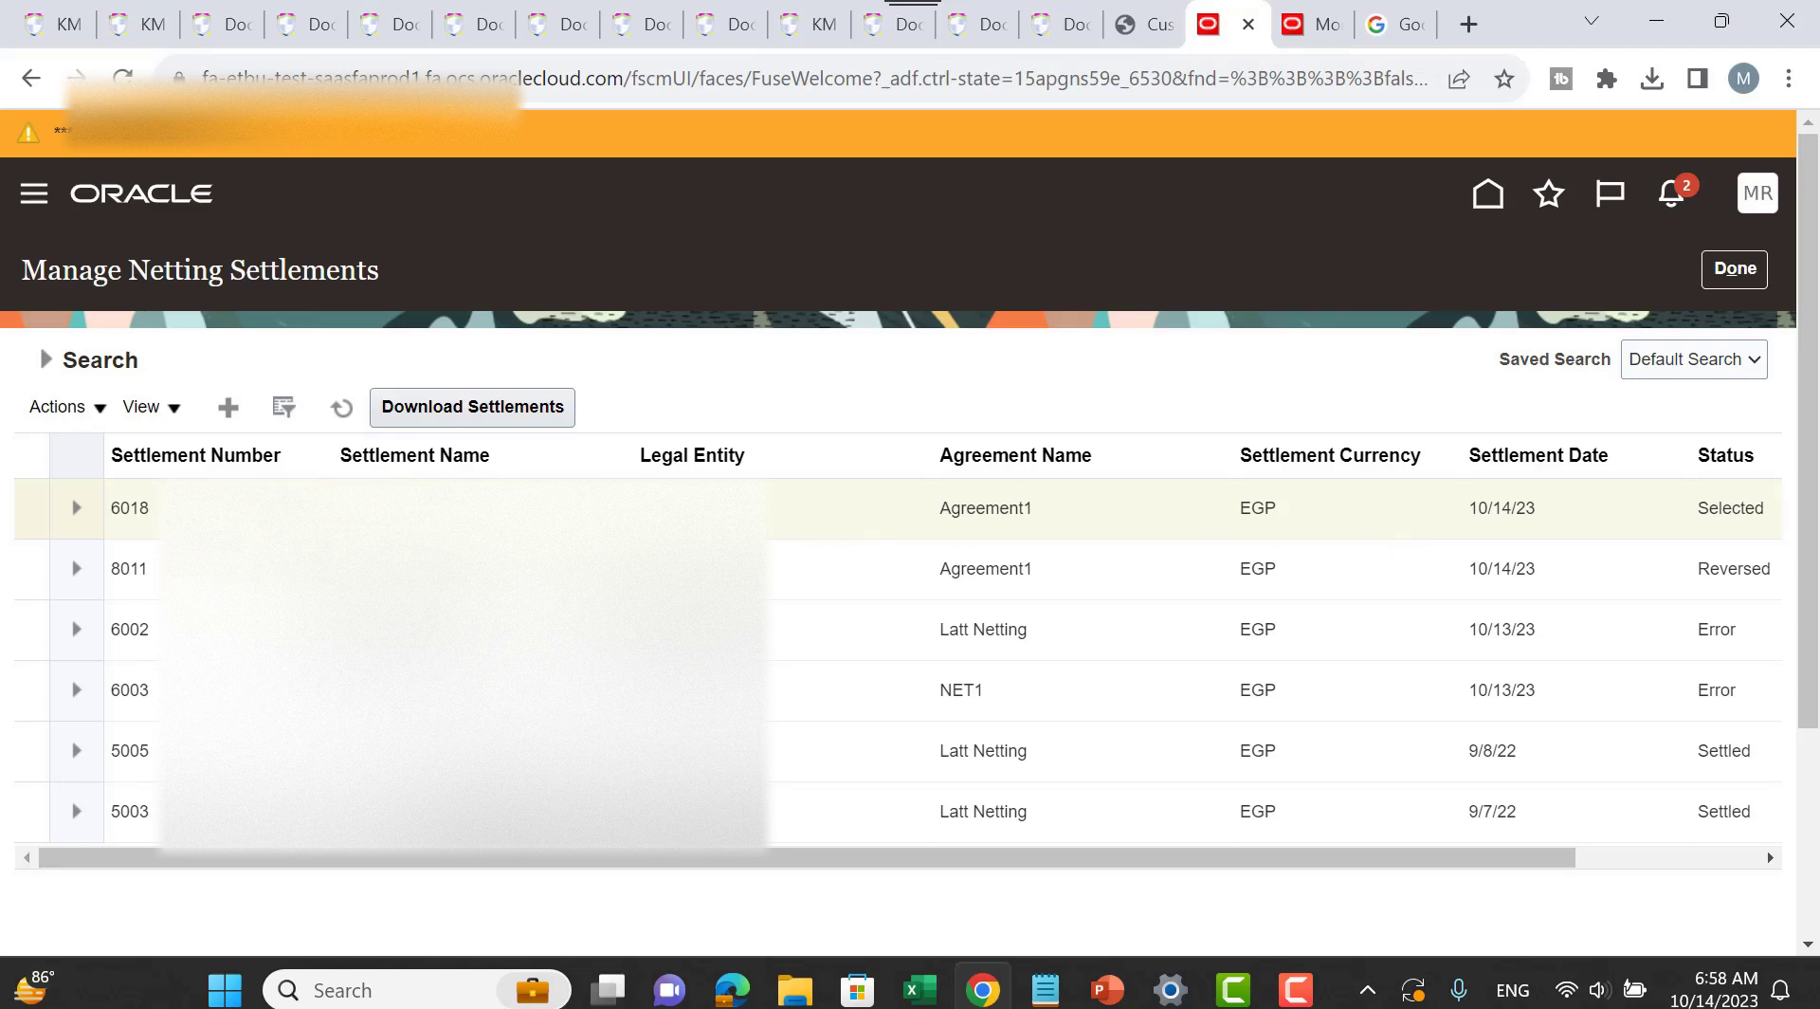
click(70, 403)
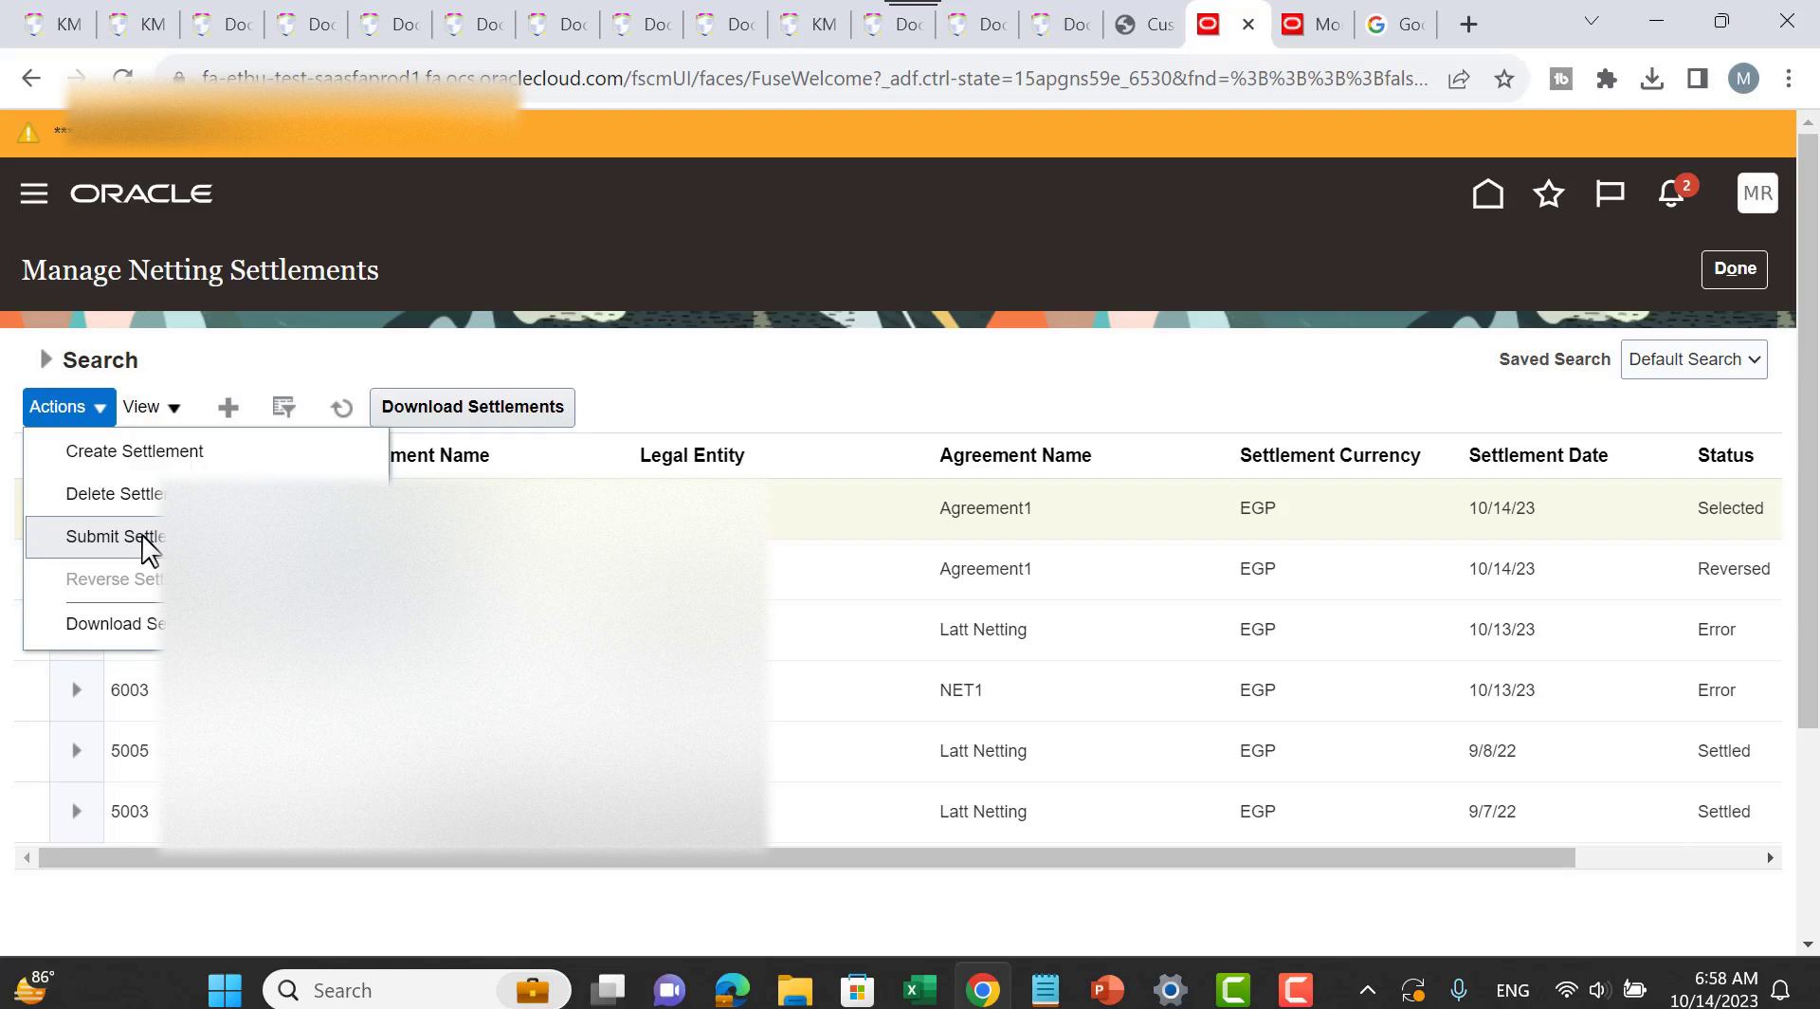
click(112, 537)
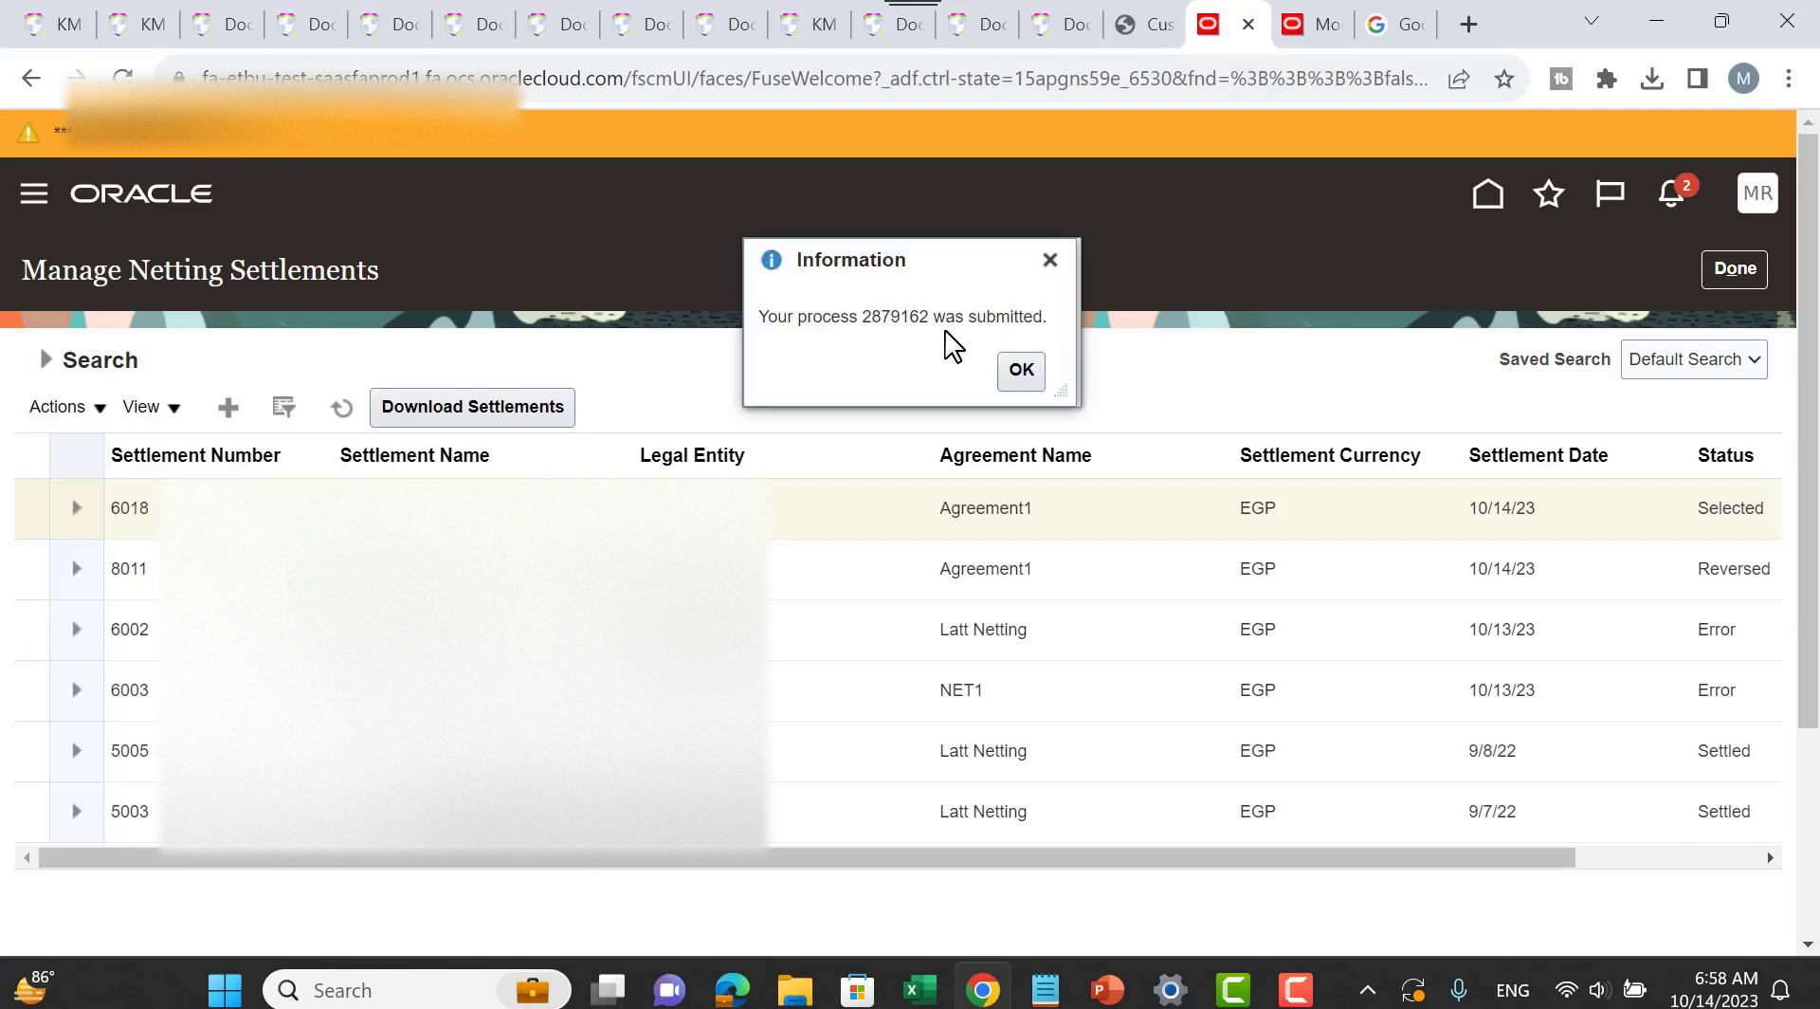
double_click(873, 317)
click(1022, 370)
click(1309, 21)
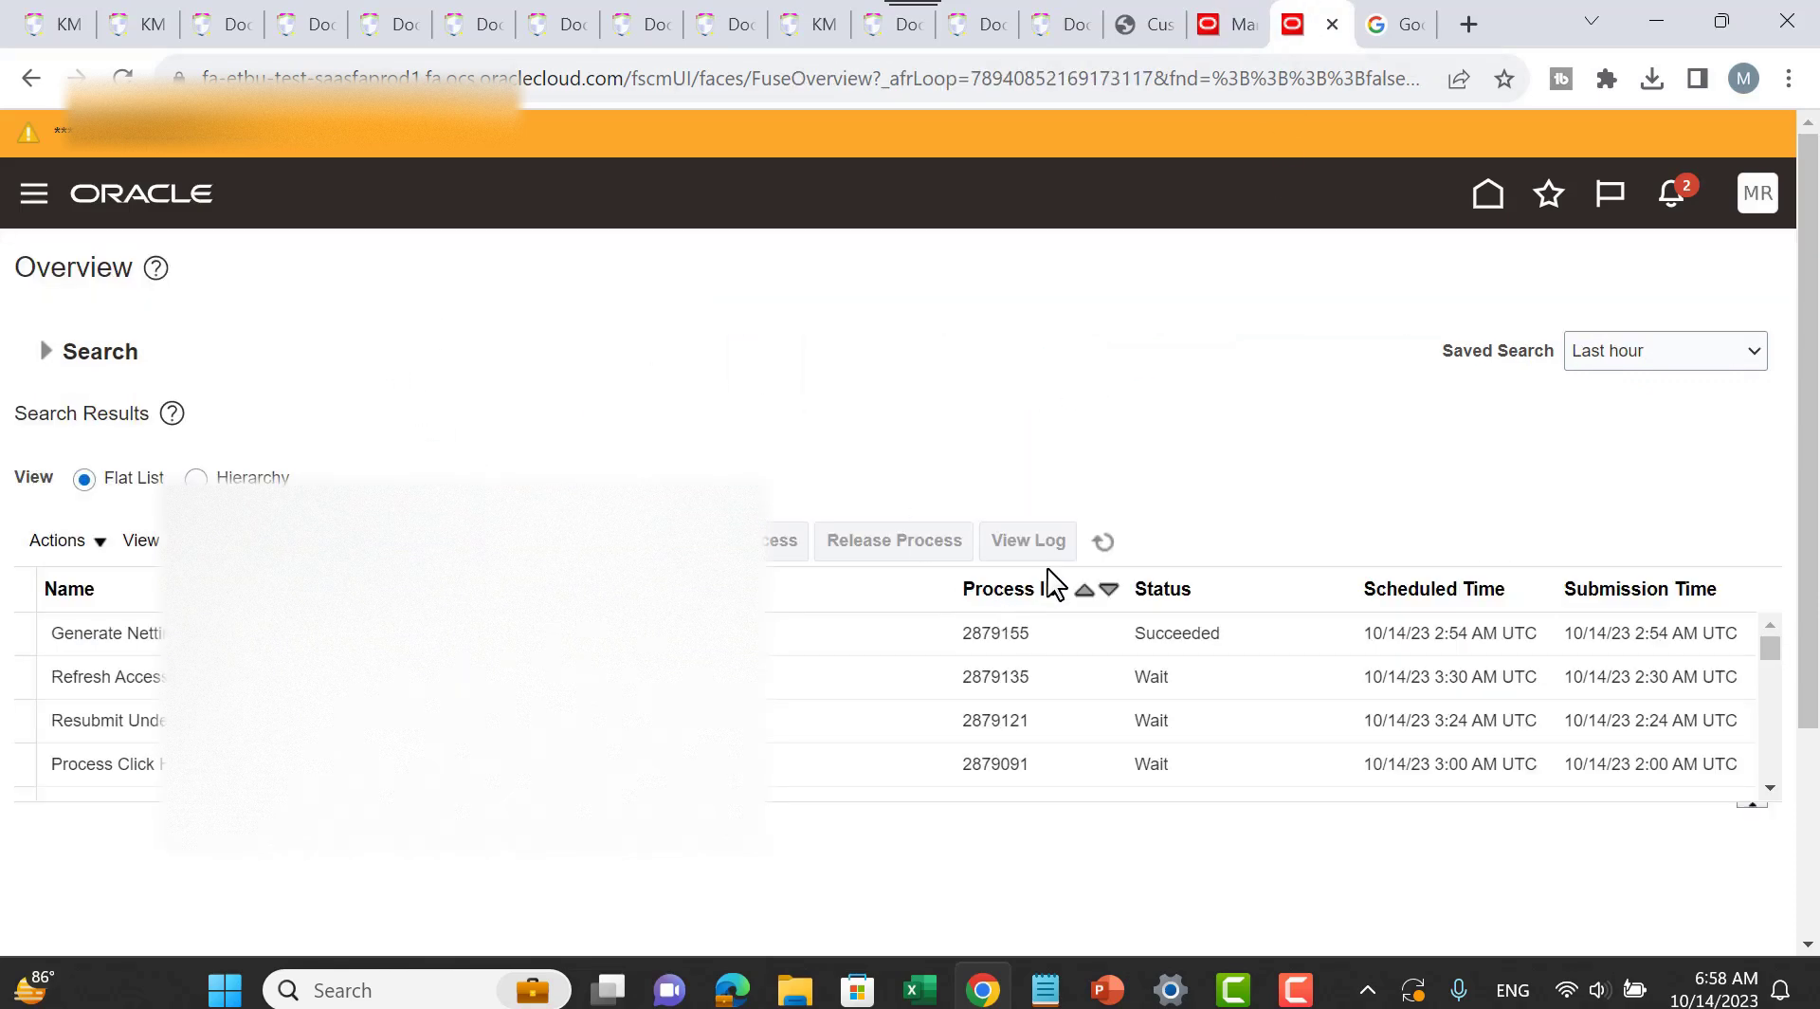
Step: Refresh scheduled processes until 2879162 through 2879164 all show Succeeded, then go back
click(1104, 542)
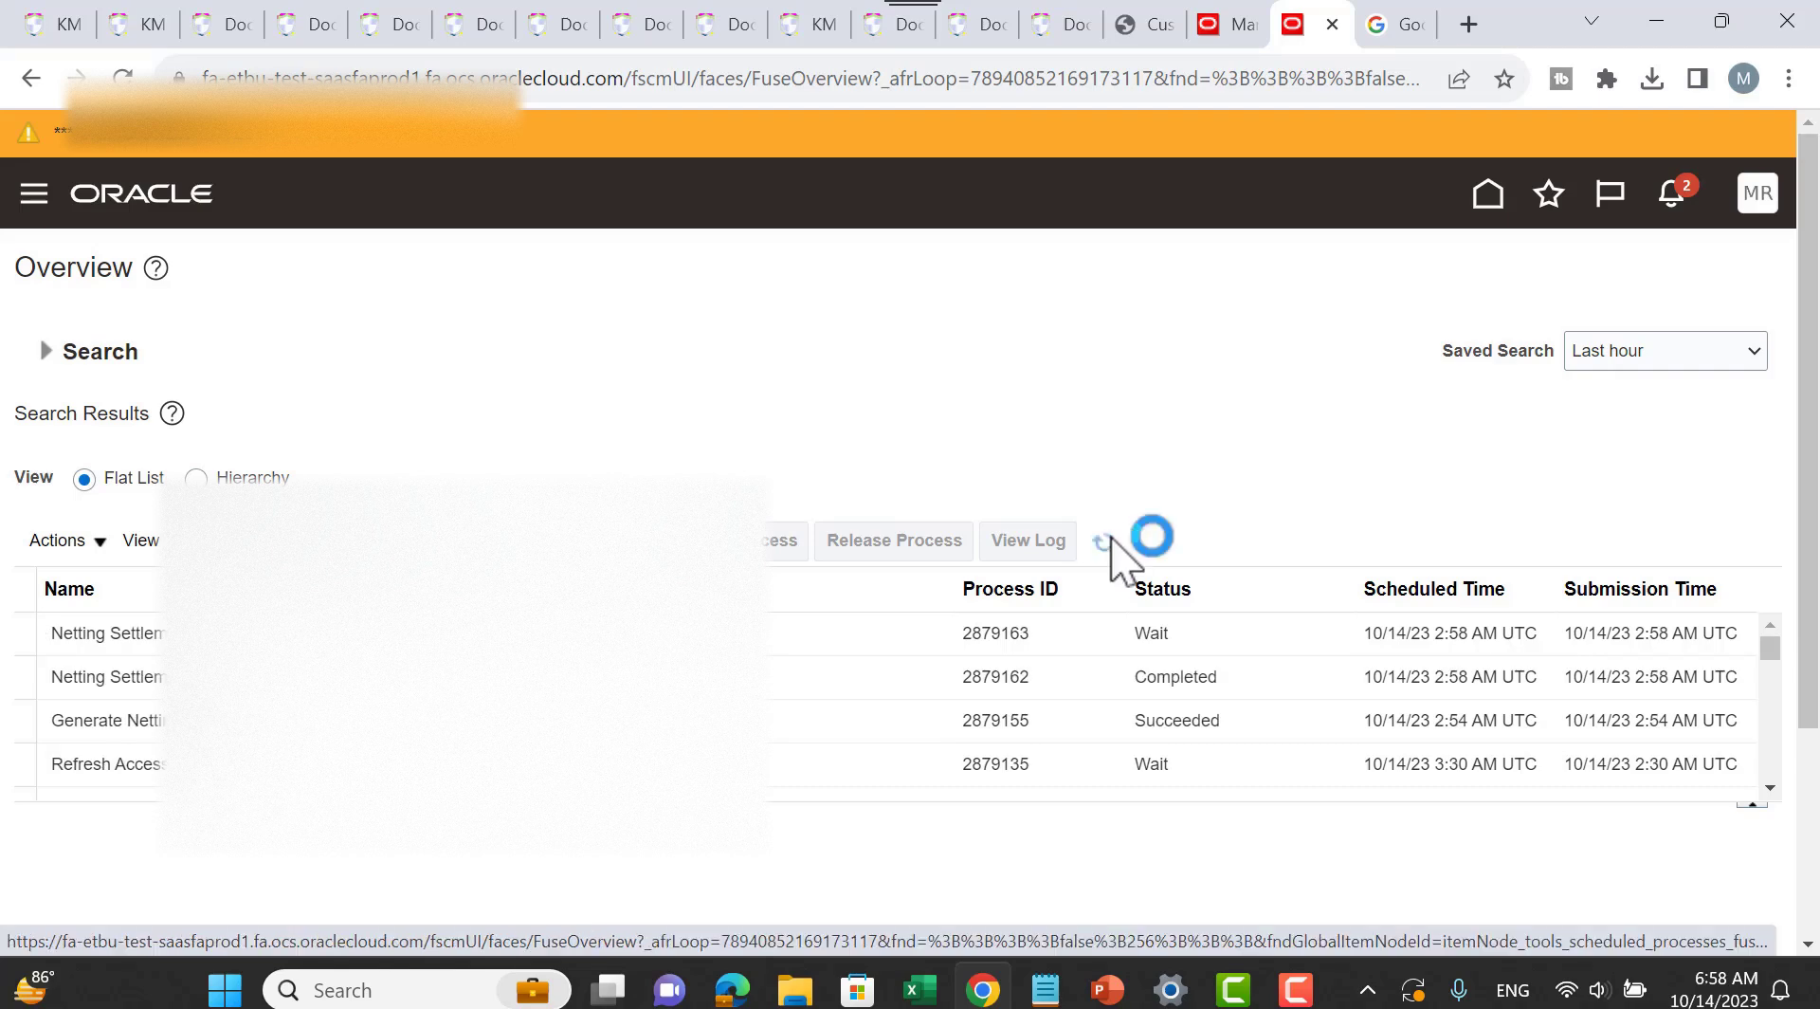
click(1102, 542)
click(1111, 538)
click(1104, 540)
click(1111, 539)
click(1111, 538)
click(1111, 537)
click(1111, 539)
click(1111, 539)
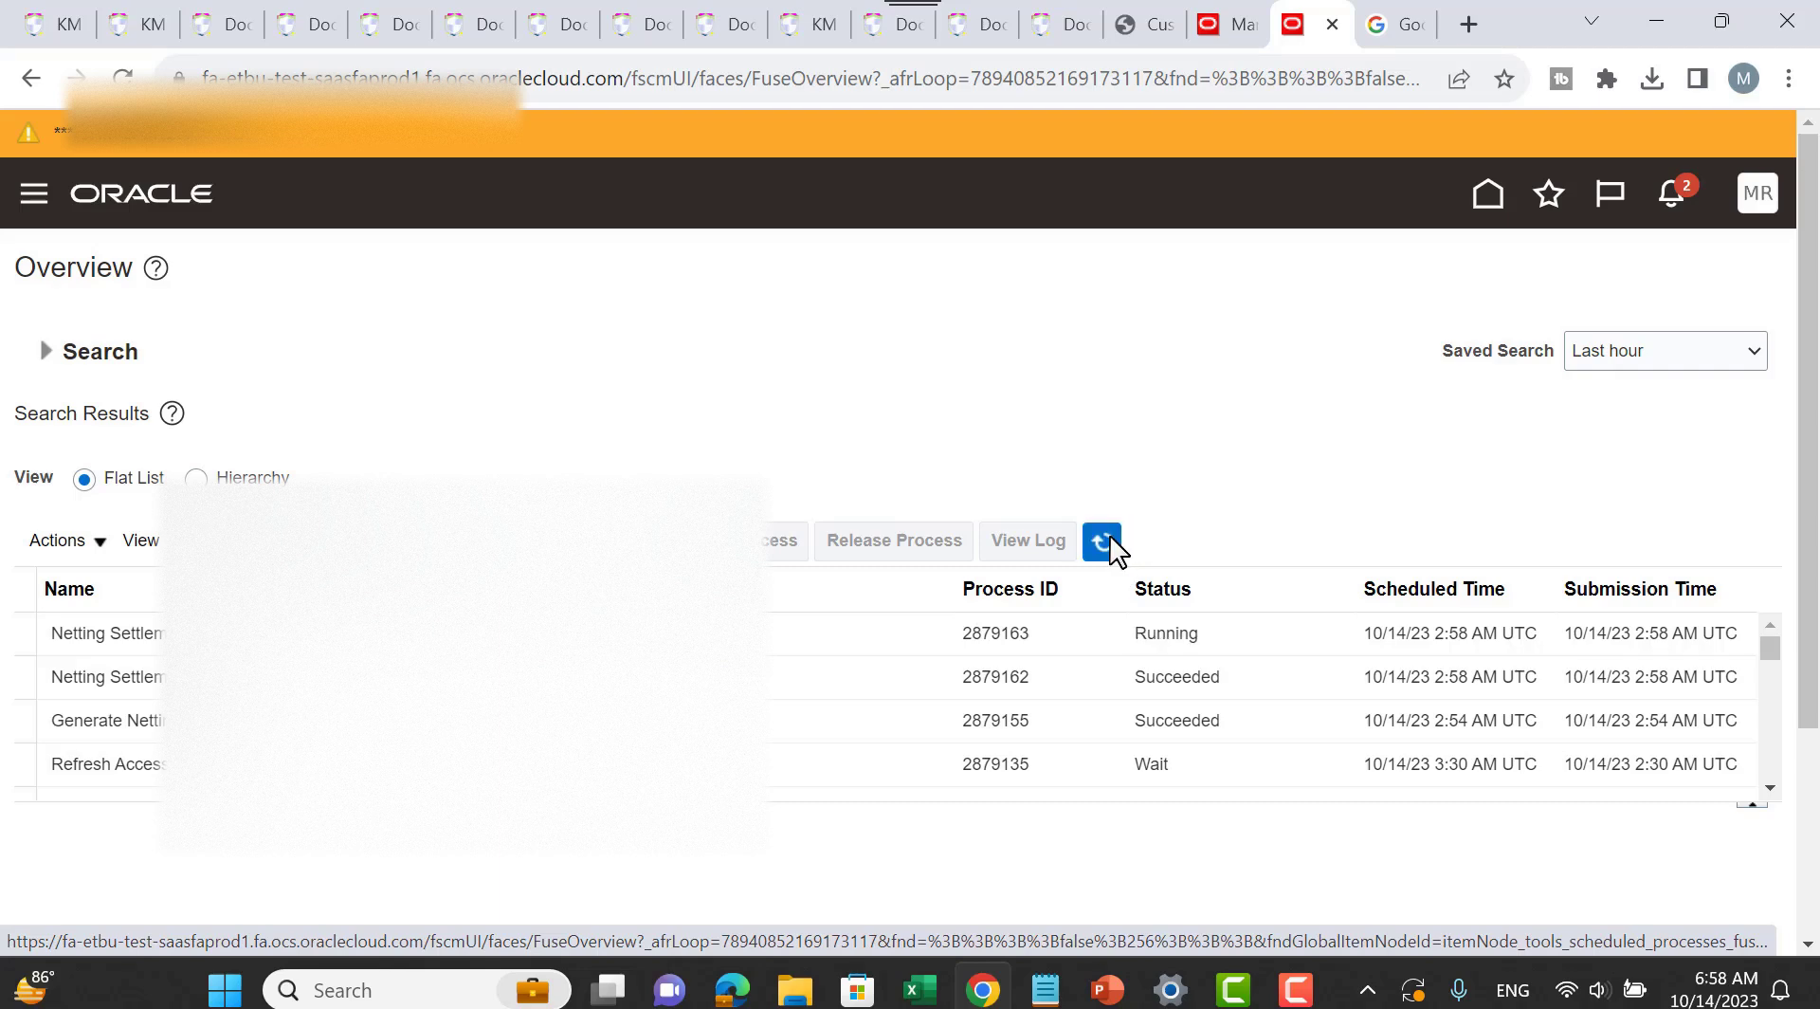
click(1111, 538)
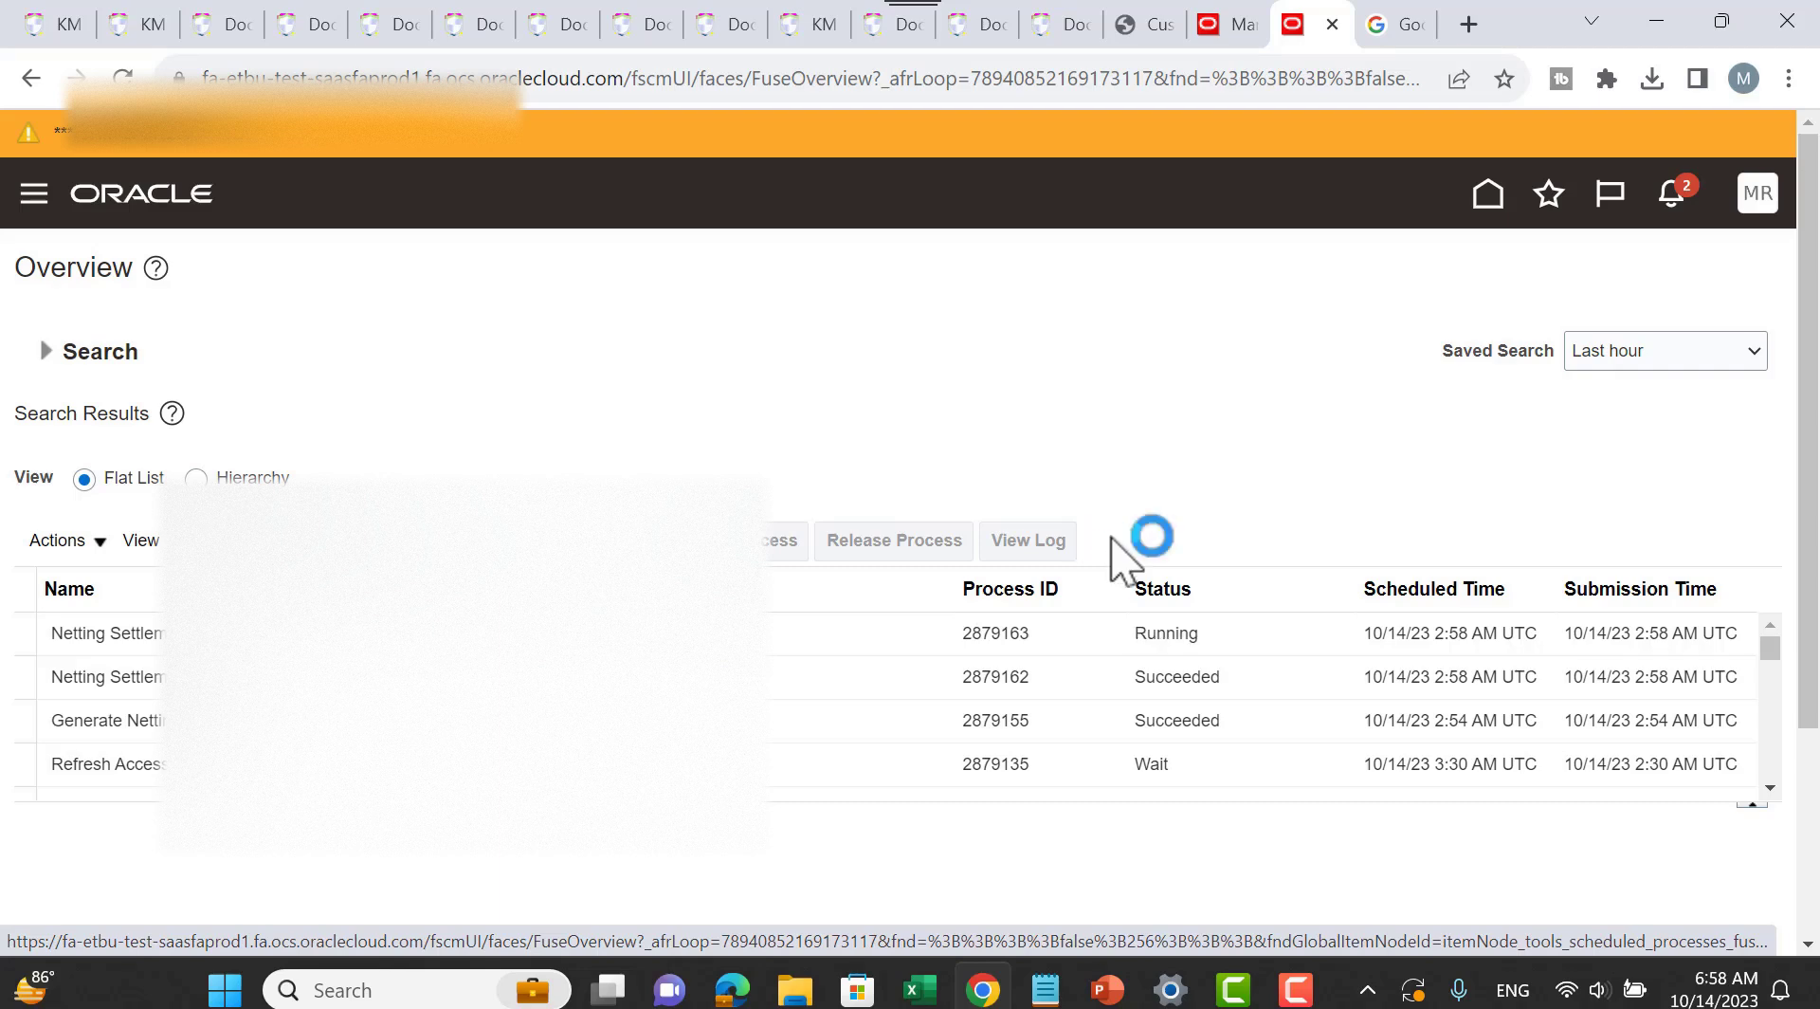
click(1111, 539)
click(1110, 539)
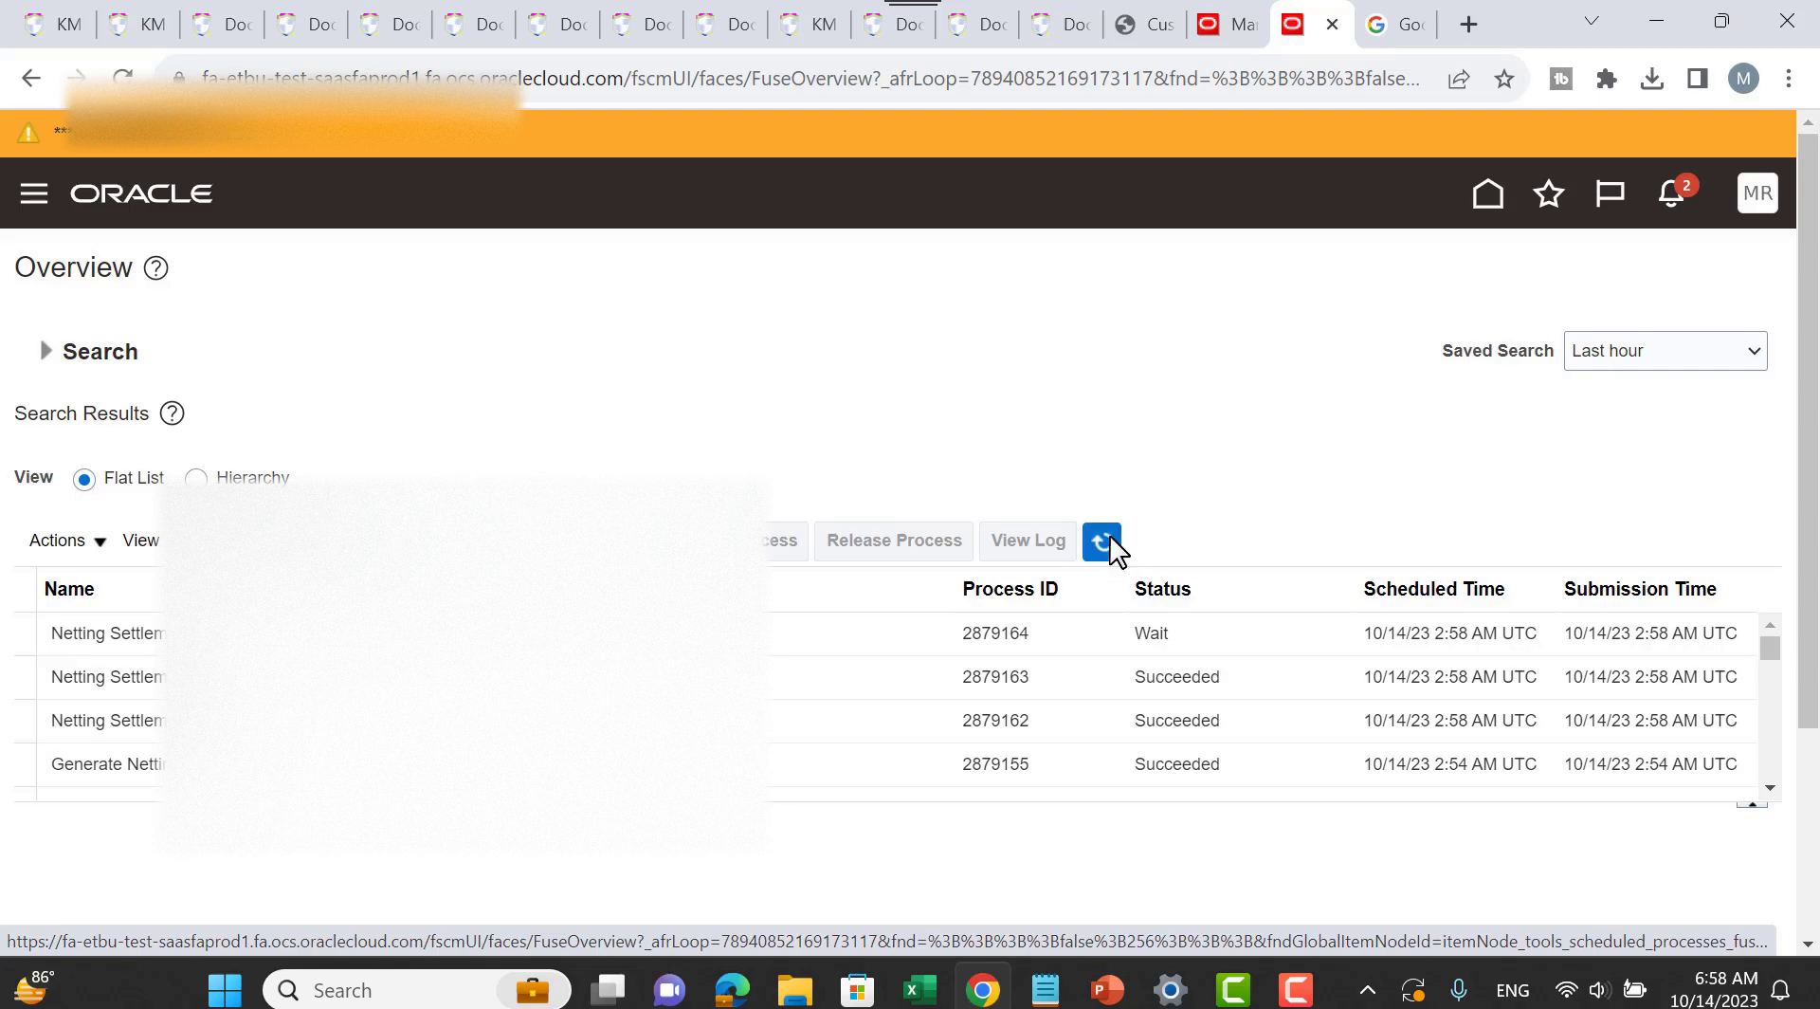
click(1110, 538)
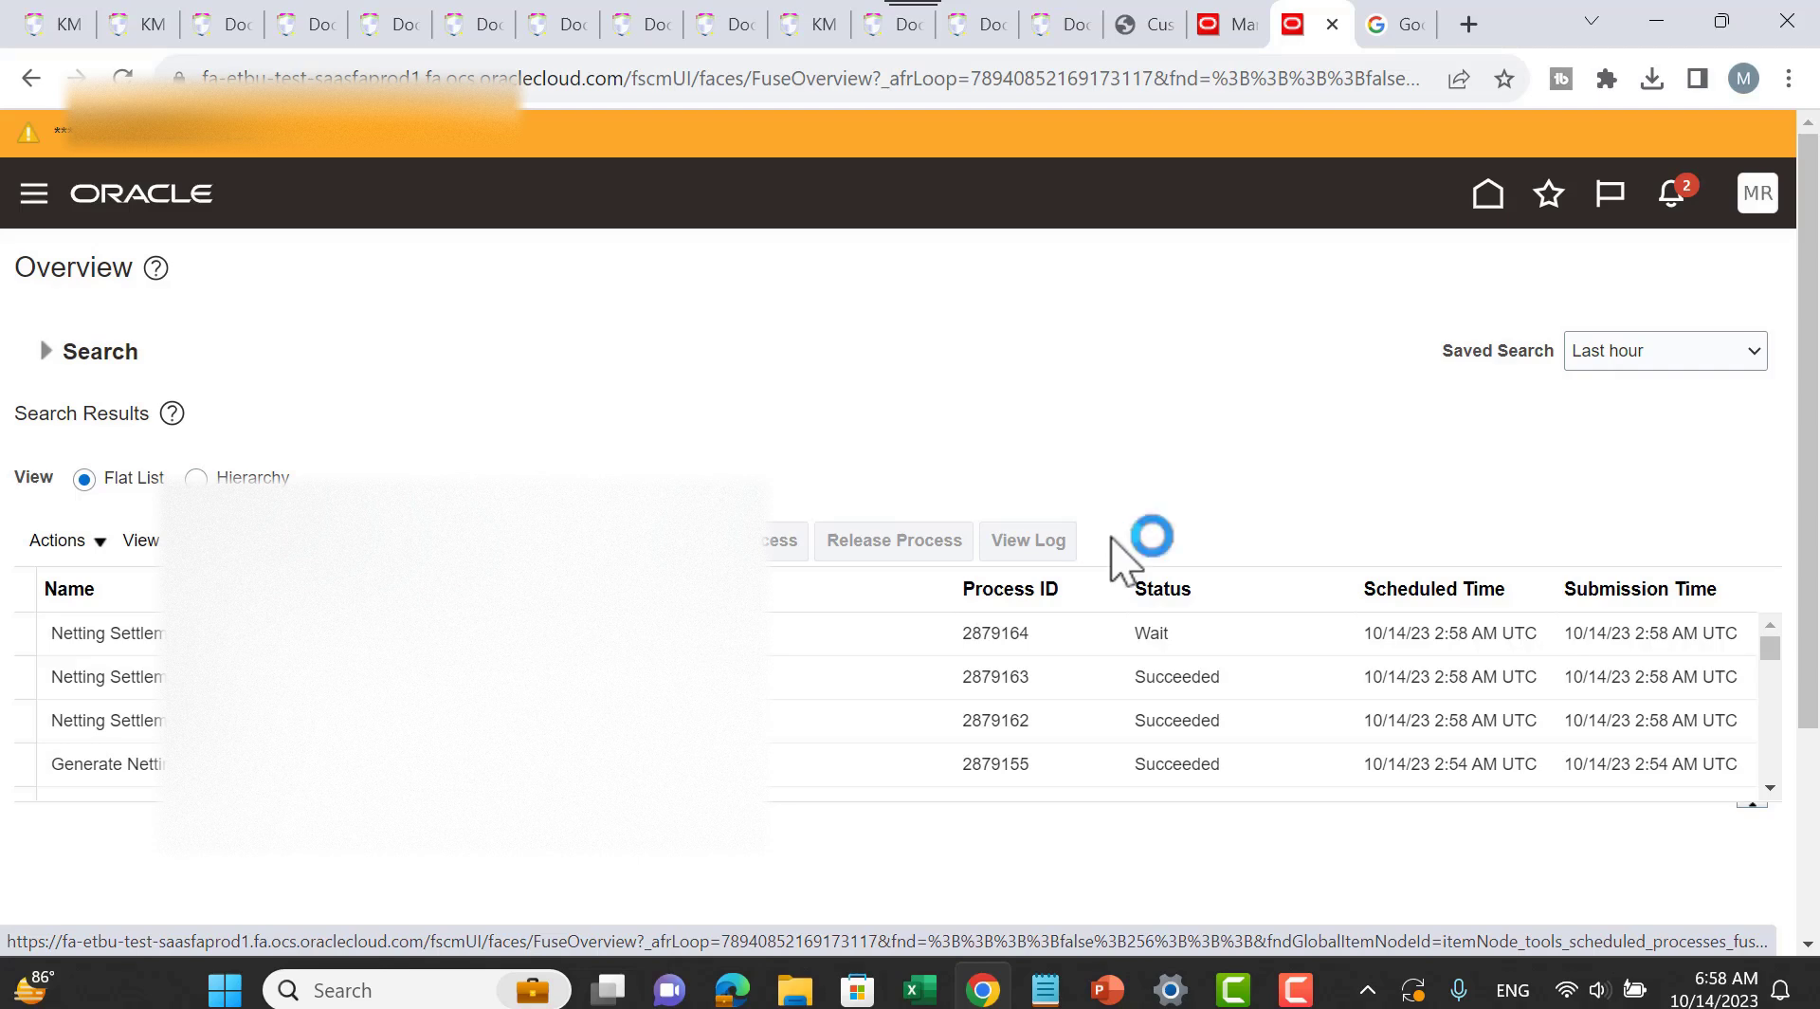
click(1107, 540)
click(1109, 539)
click(1109, 538)
click(1109, 538)
click(1104, 538)
click(1108, 538)
click(1107, 539)
click(1105, 539)
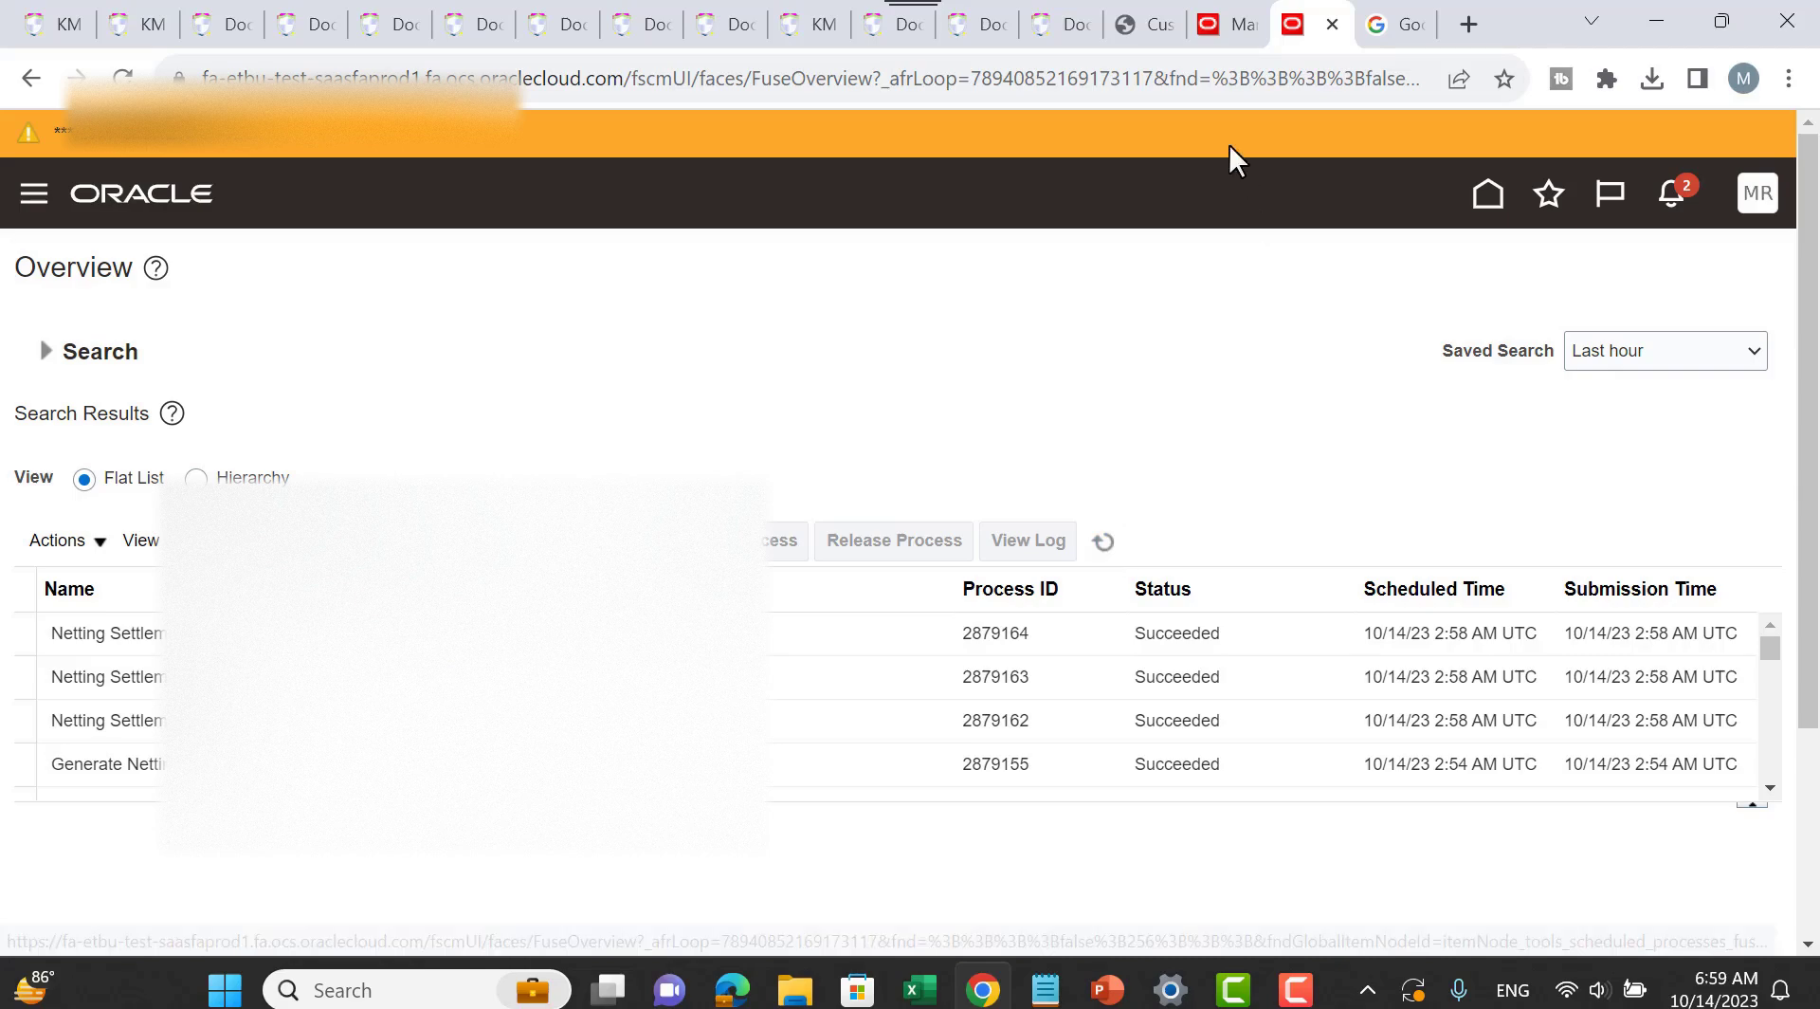
click(1223, 12)
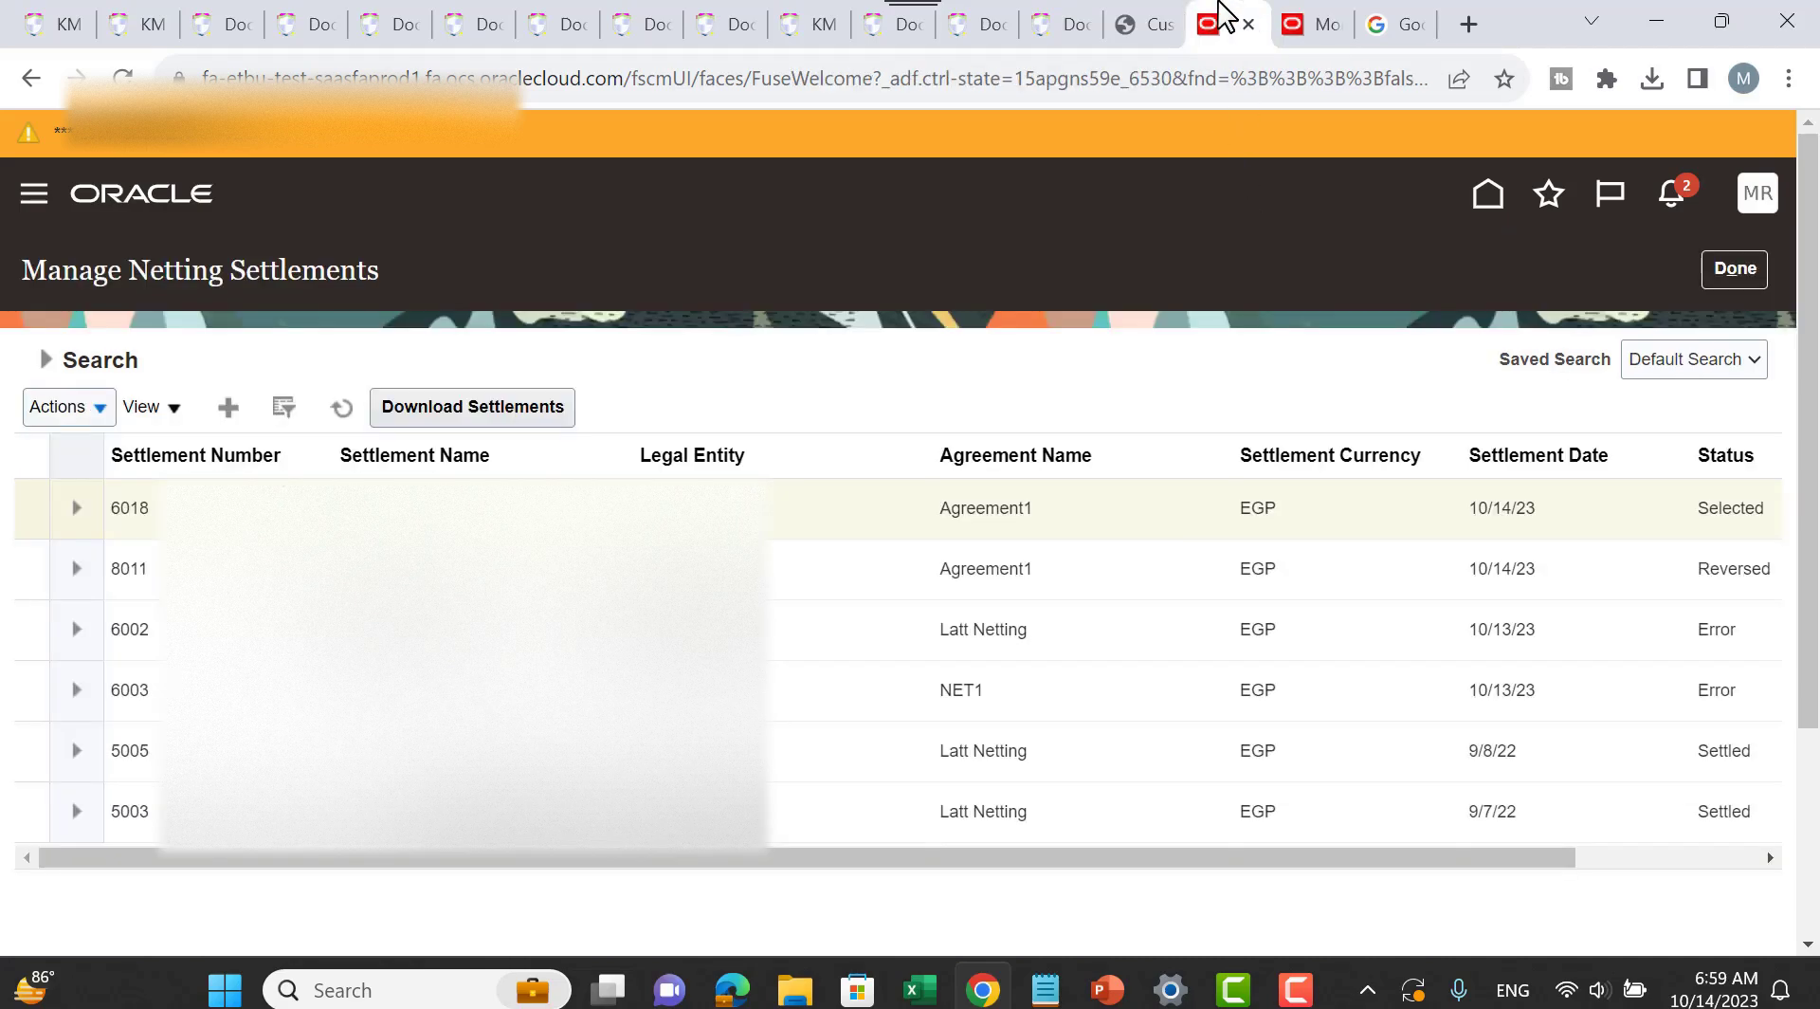
Step: Refresh to confirm 6018 is Settled, then download and open NetSettled (12).xlsm
click(338, 409)
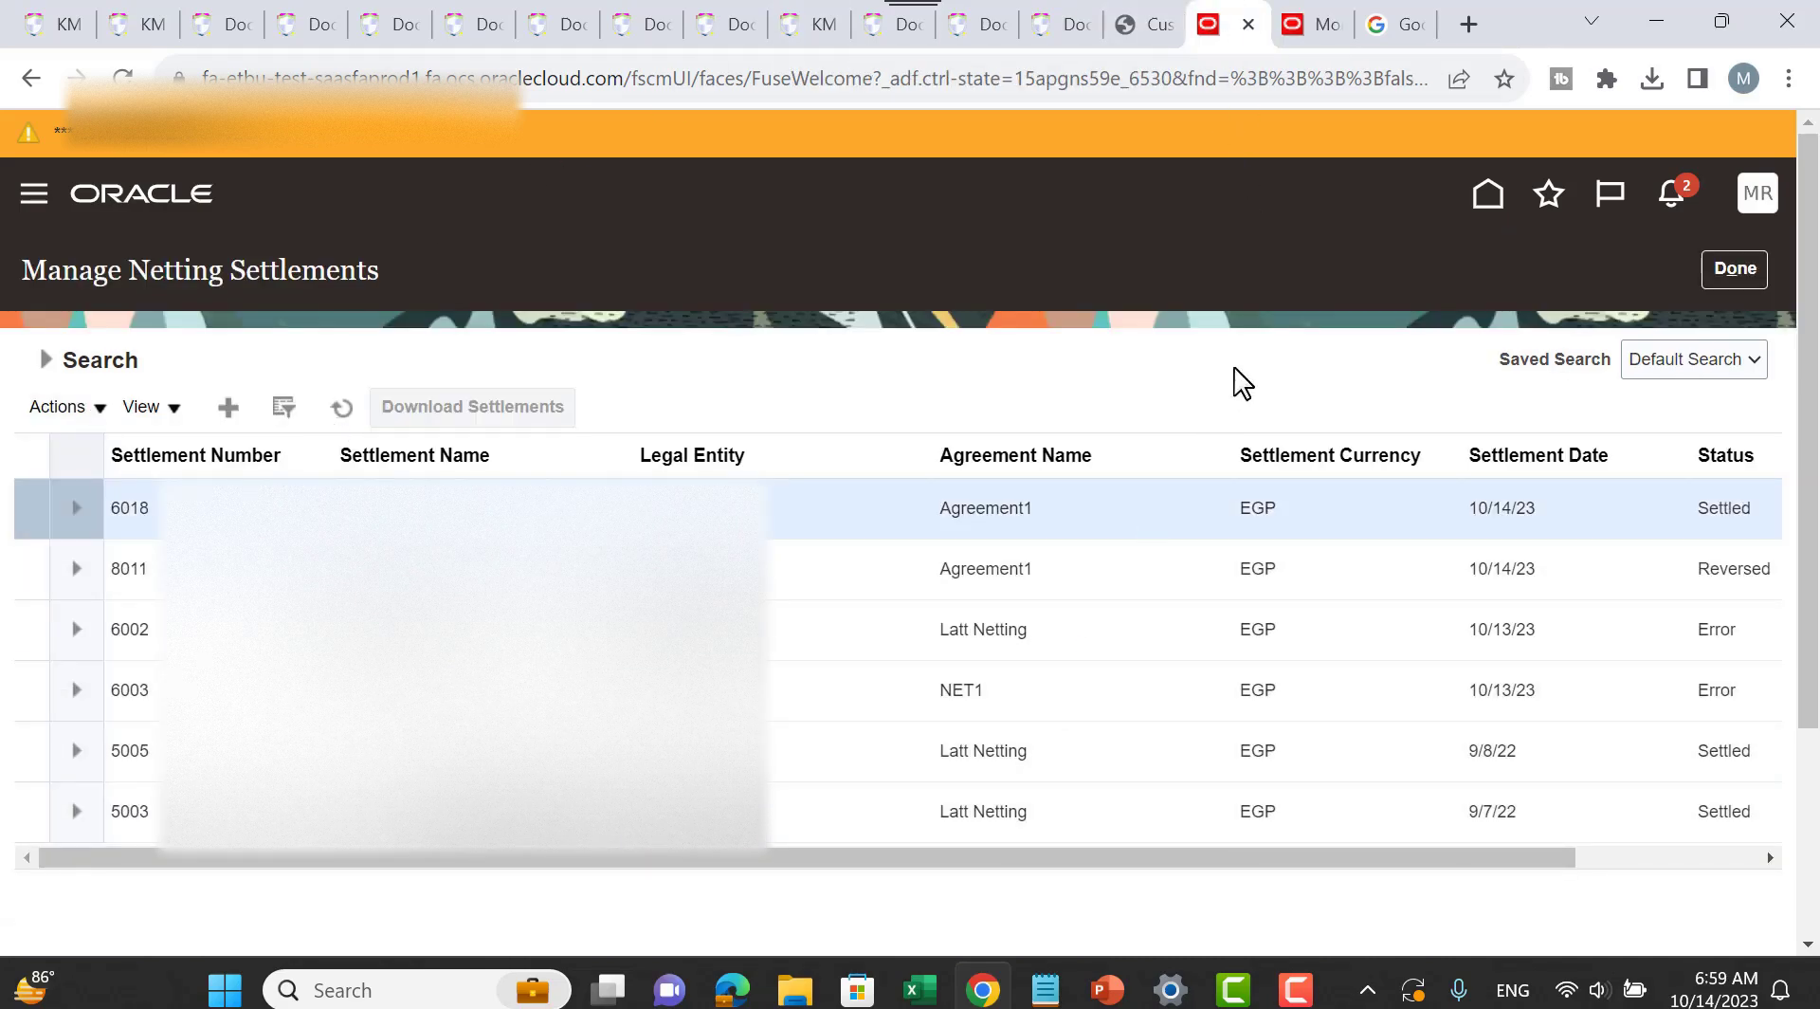
double_click(1725, 510)
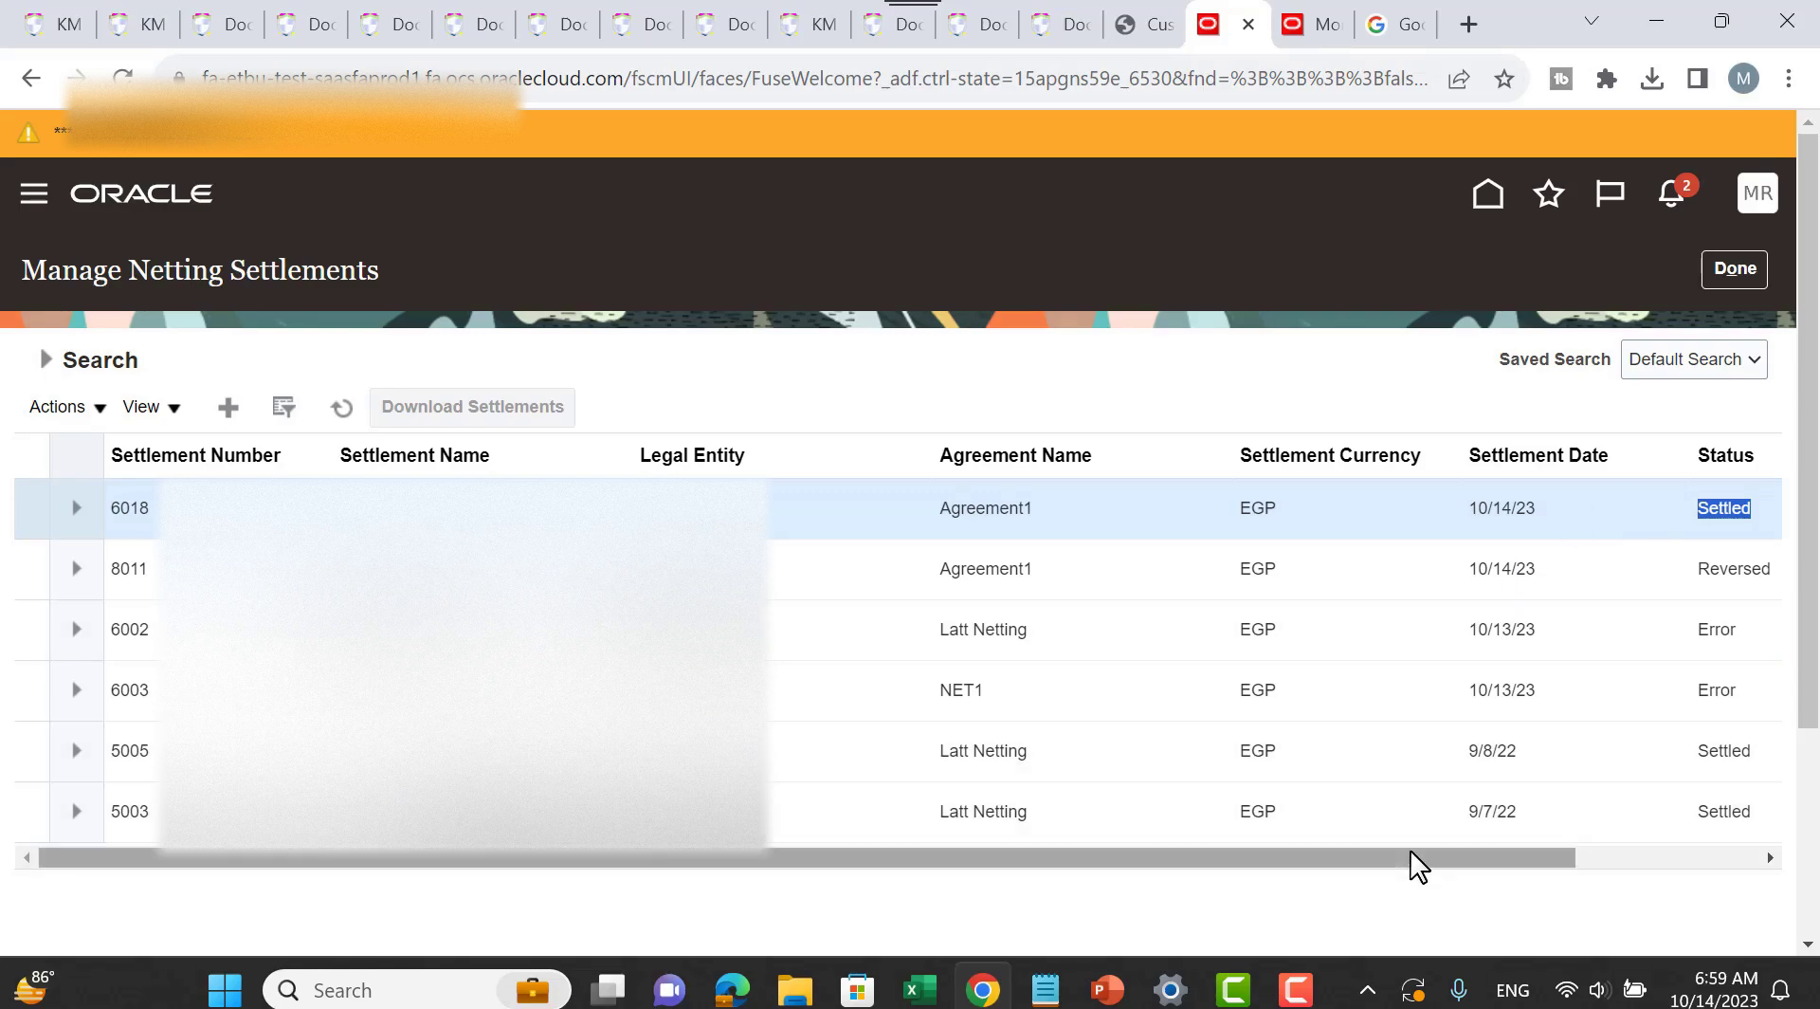
drag(1413, 857, 1686, 857)
click(1706, 509)
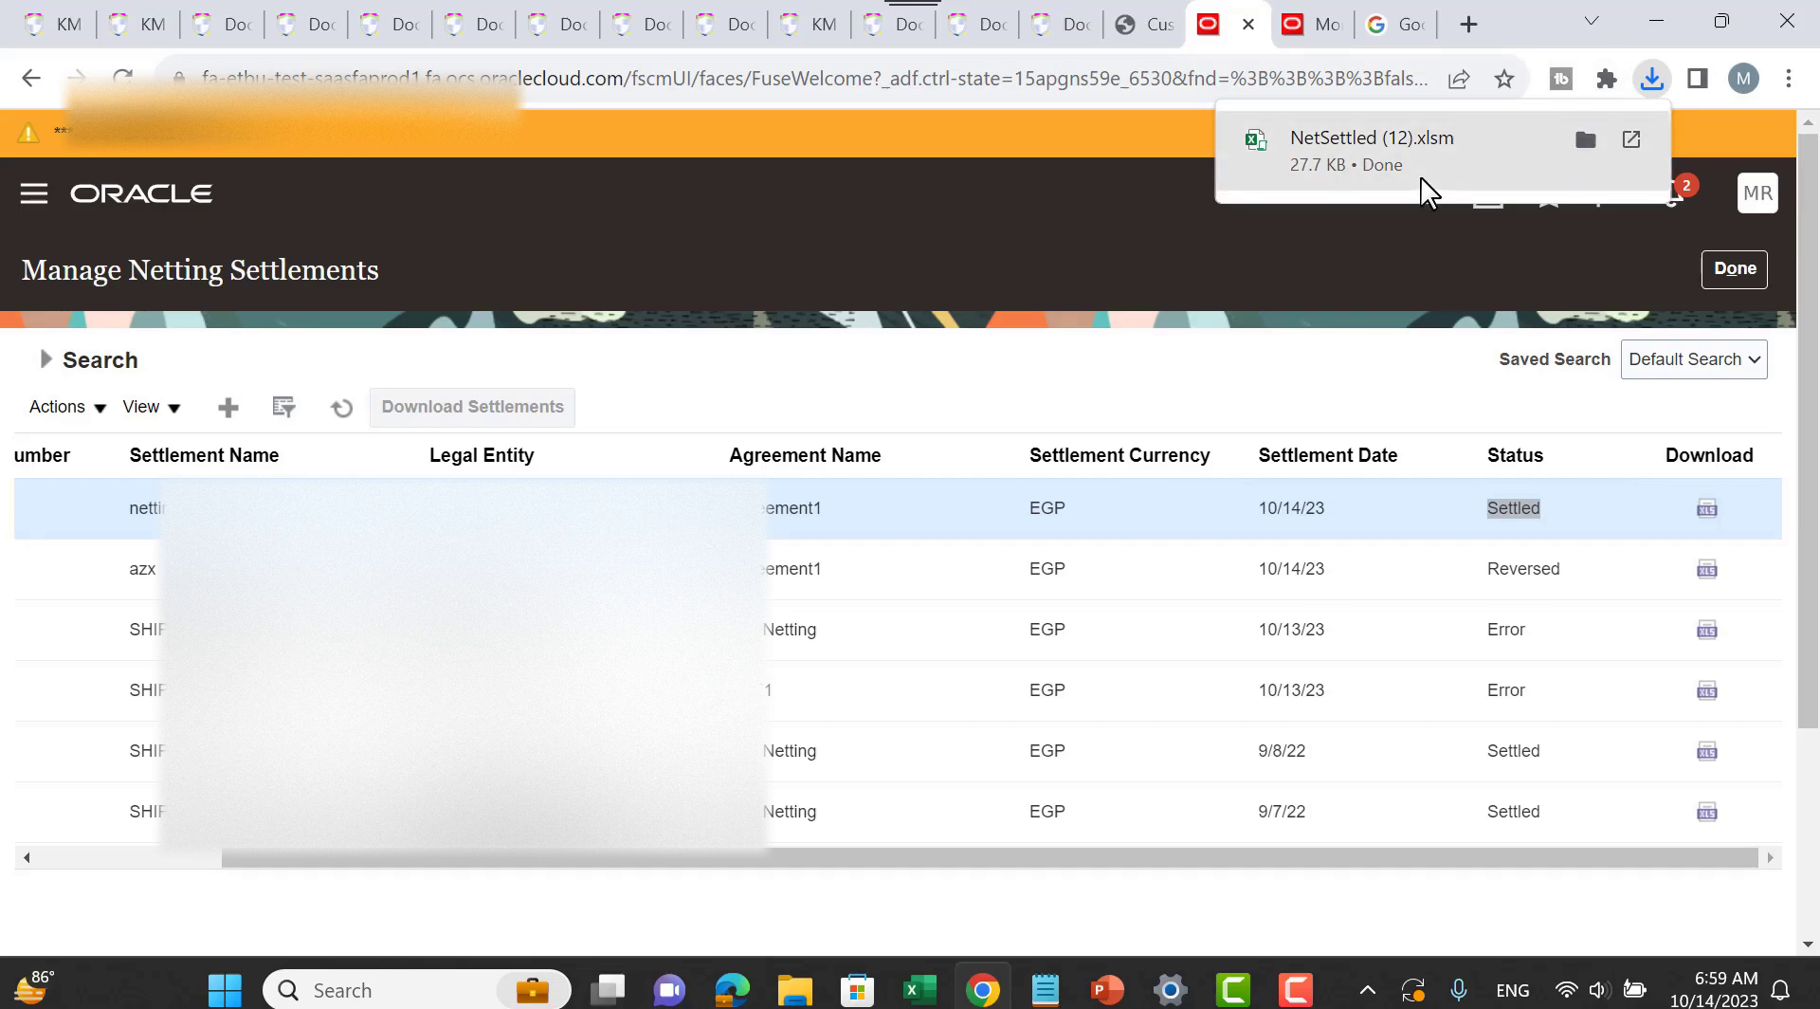
click(1334, 173)
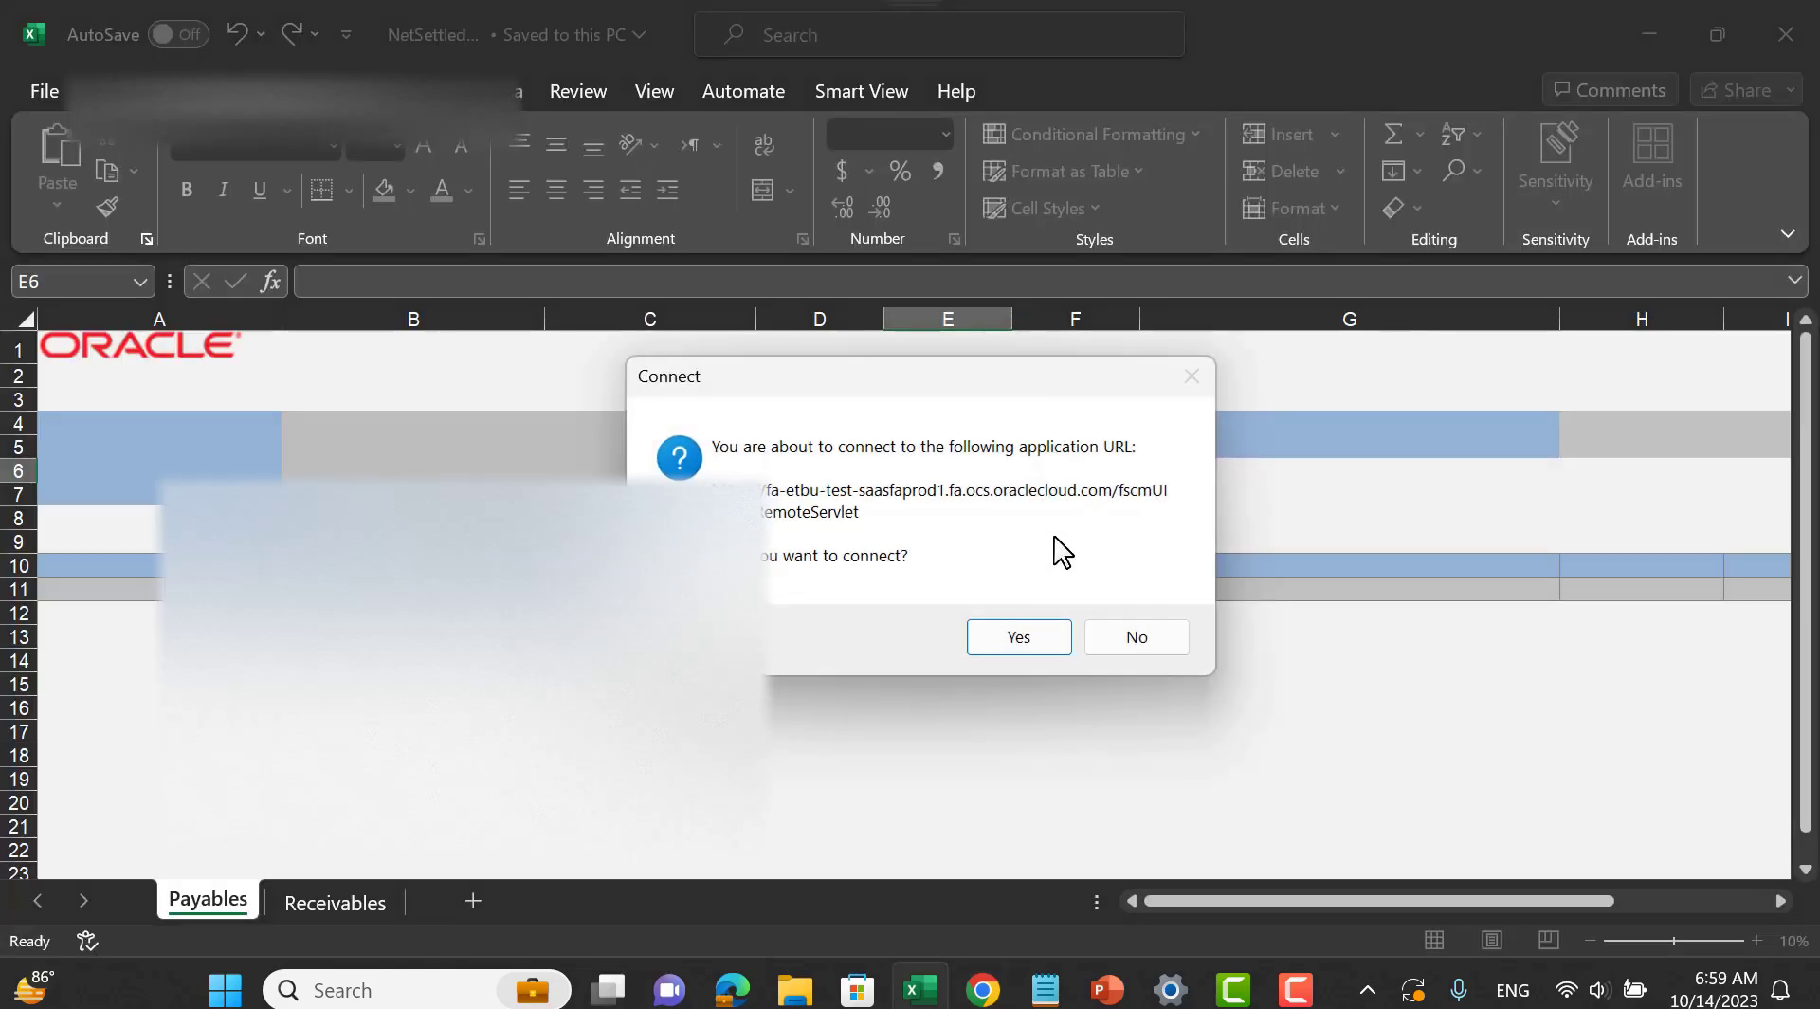
Step: Connect the NetSettled workbook to Oracle with the user ID and password, skipping the add-in update
click(1004, 649)
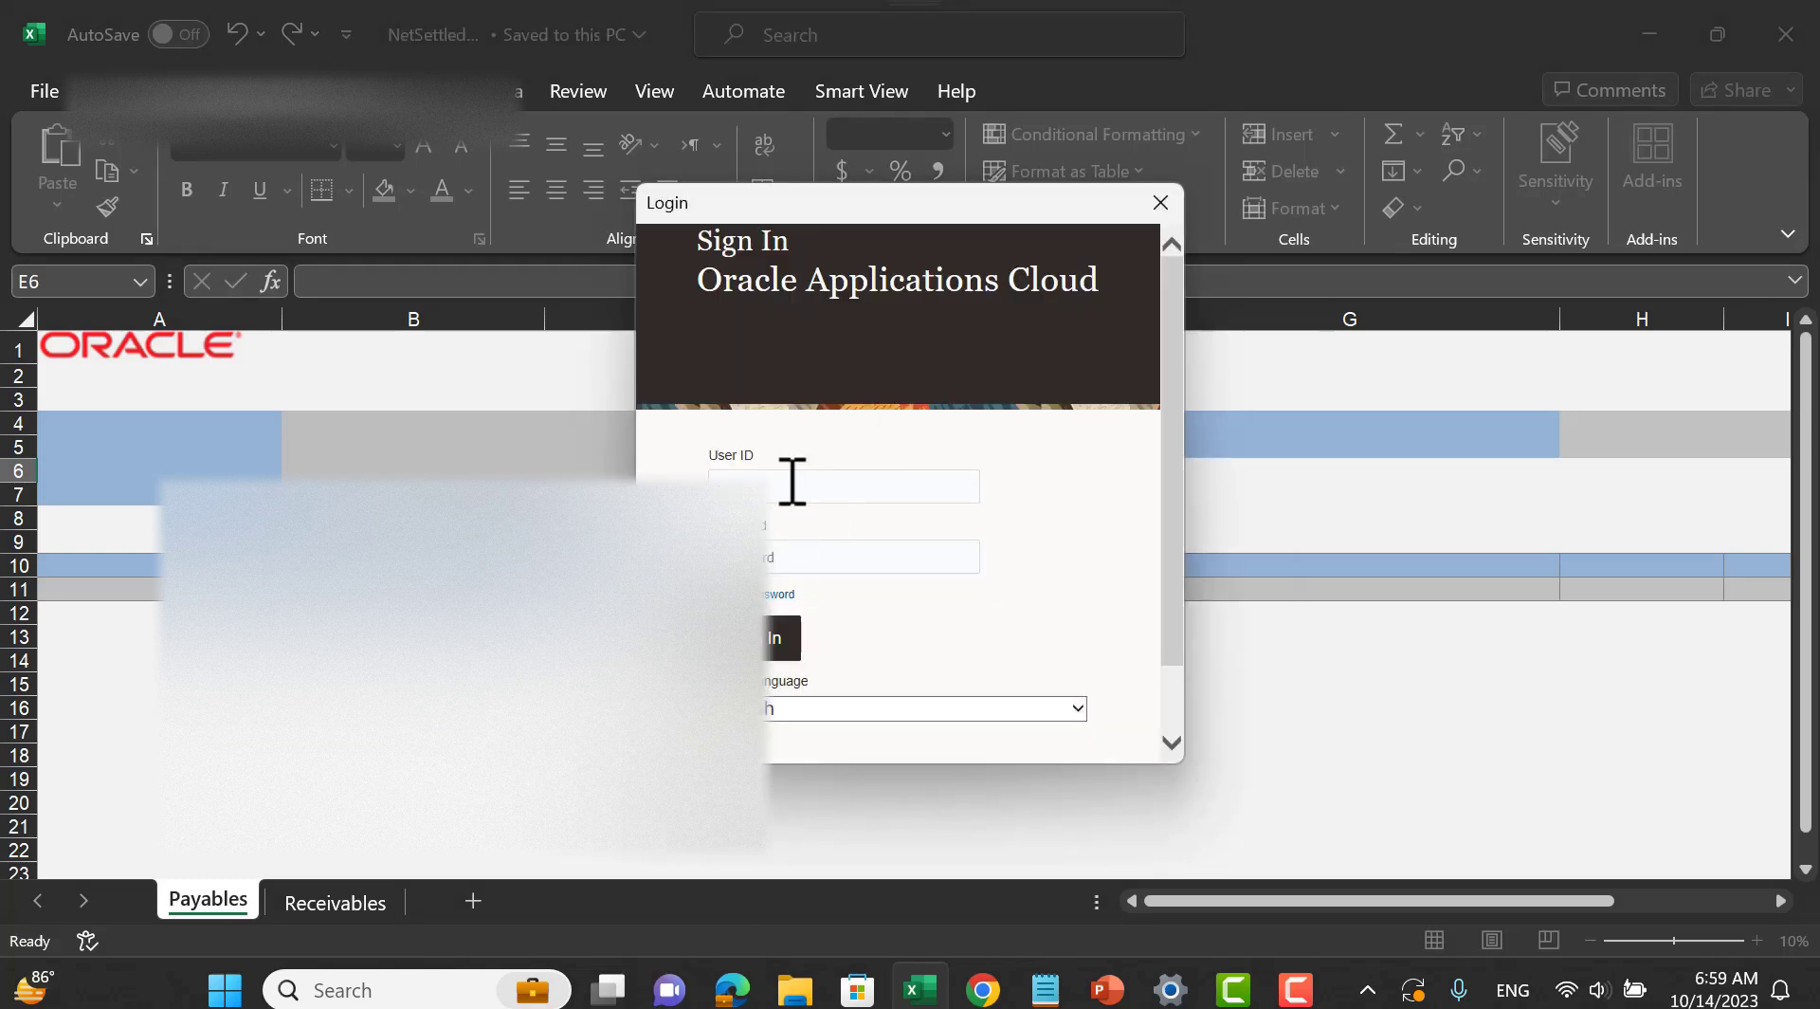
click(792, 485)
text(mohammed.ray)
key(Tab)
text(••••••••••••)
key(Return)
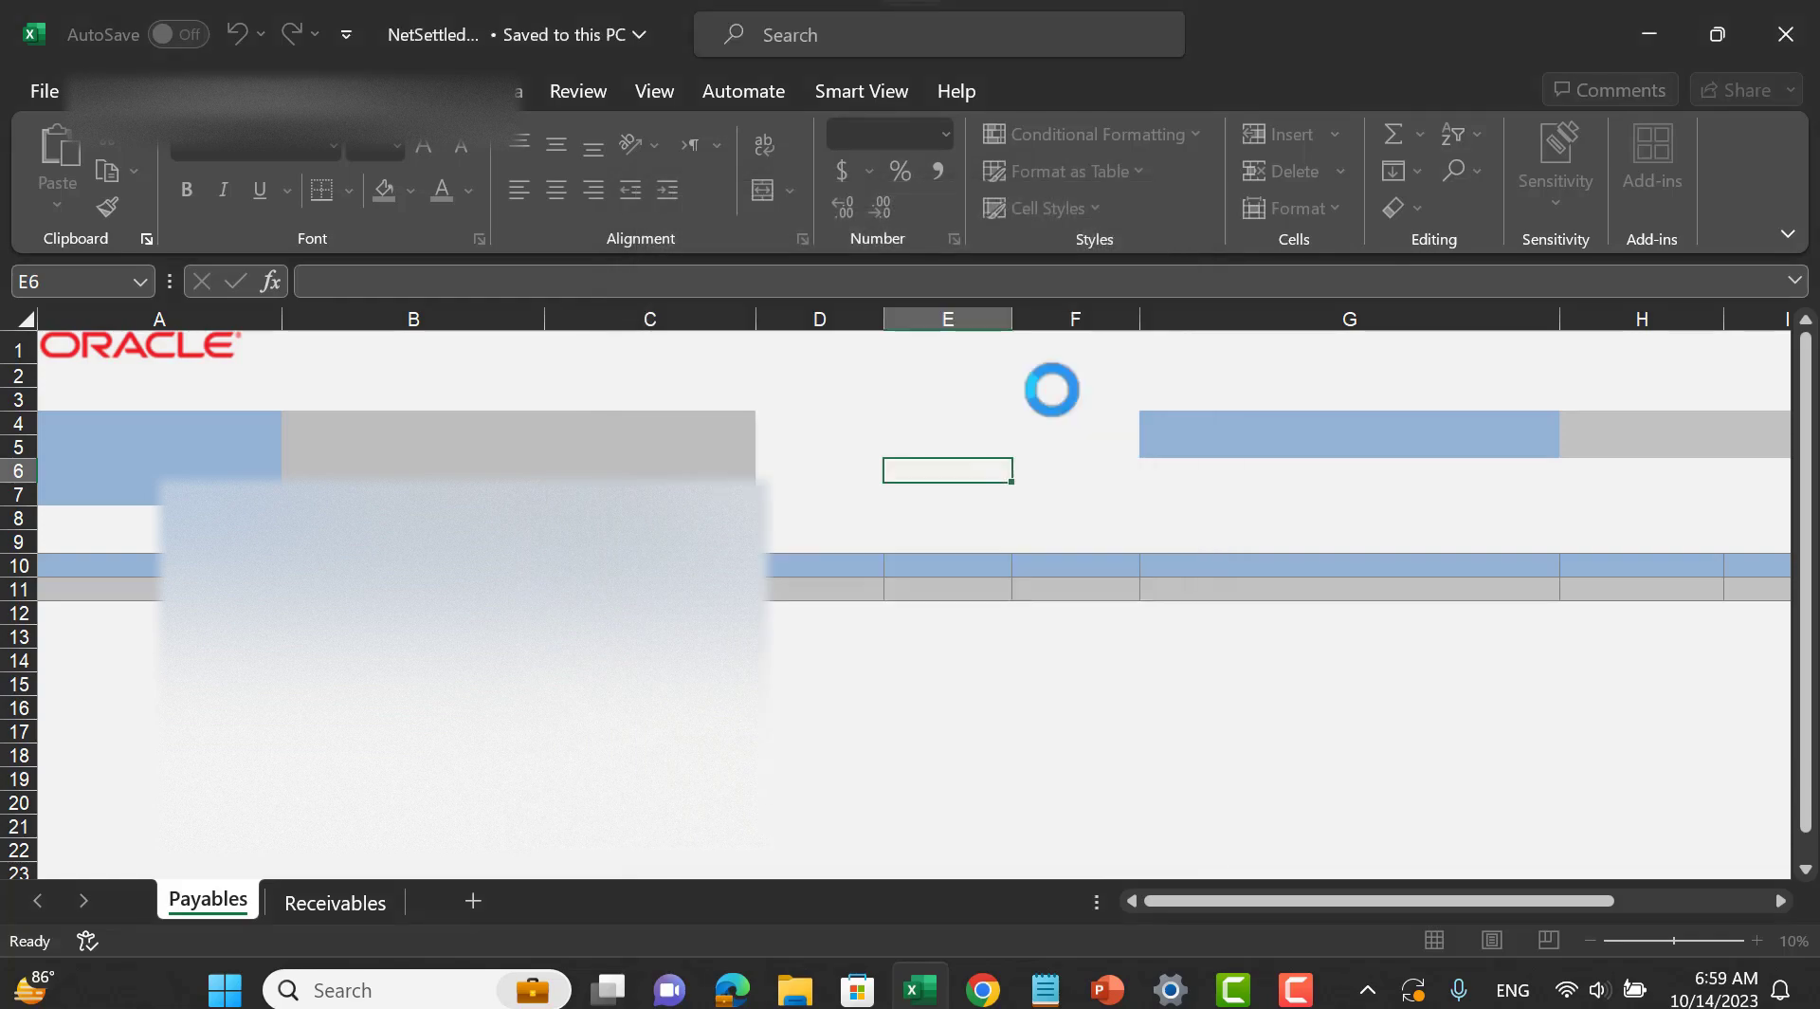
click(1240, 548)
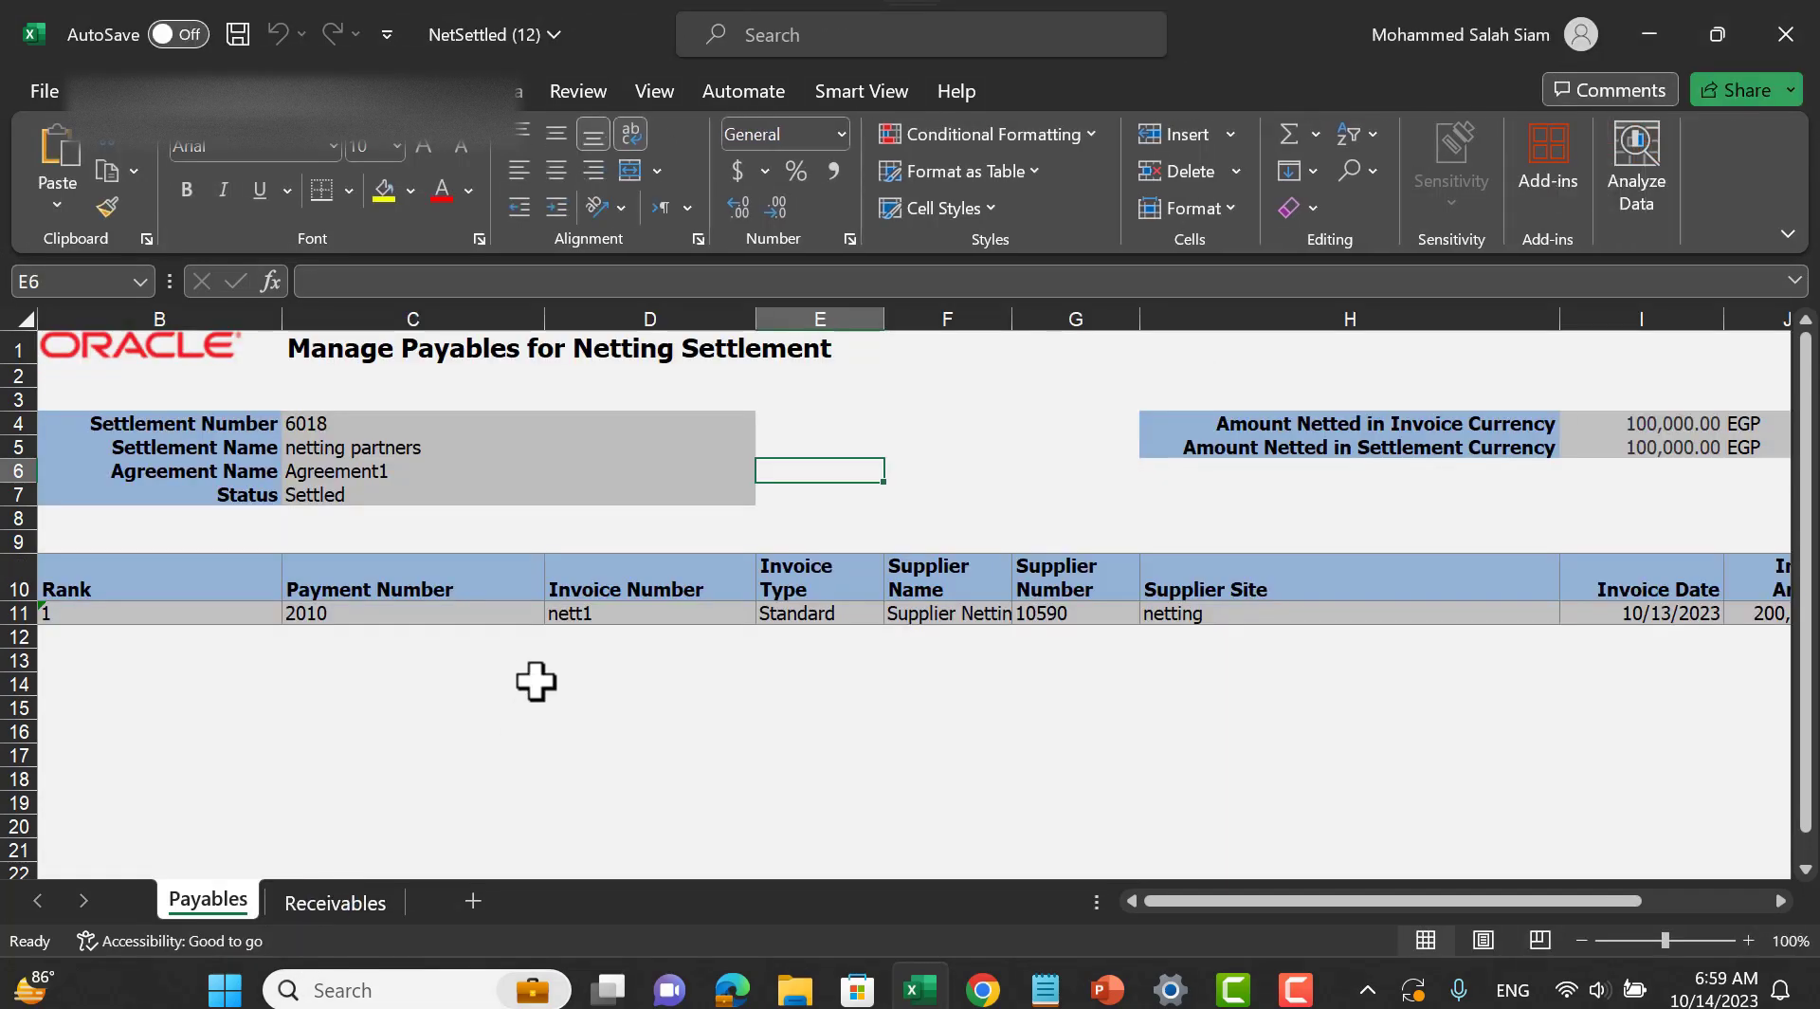
Step: Check payment 2010 and invoice nett1's 100,000.00 netted of 200,000.00, then move to Receivables
click(401, 618)
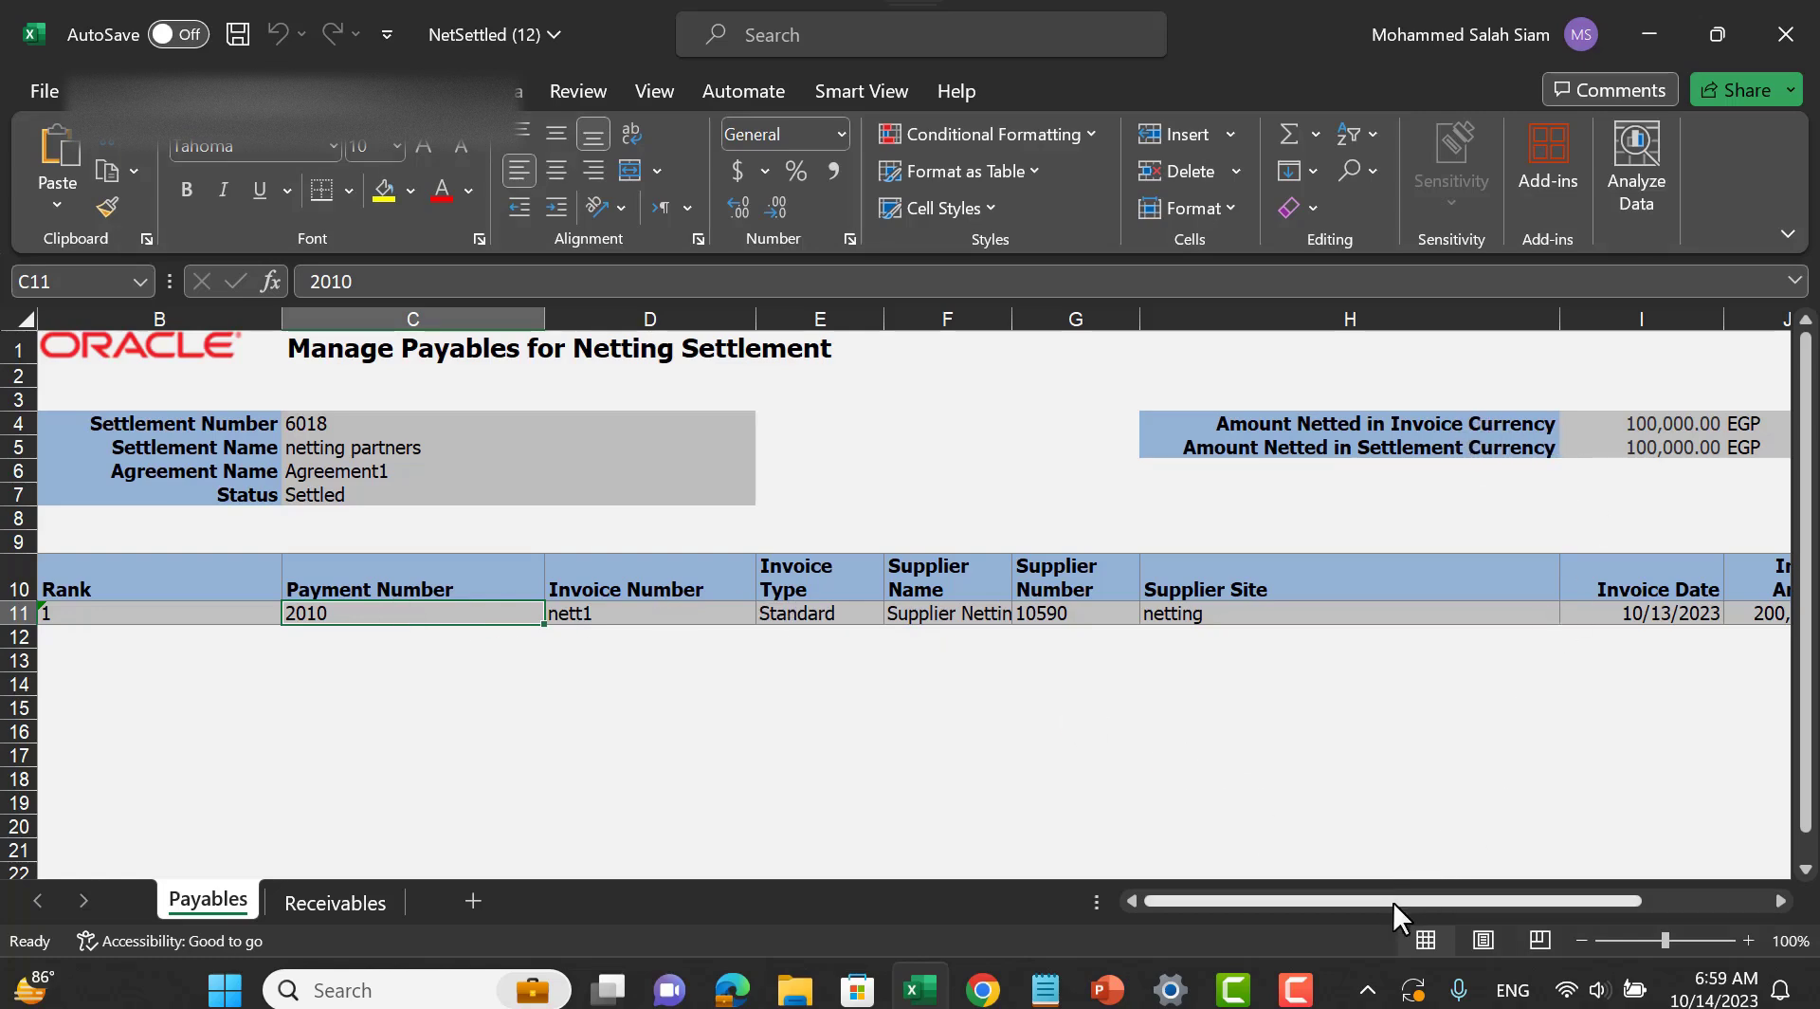
drag(1392, 900, 1522, 895)
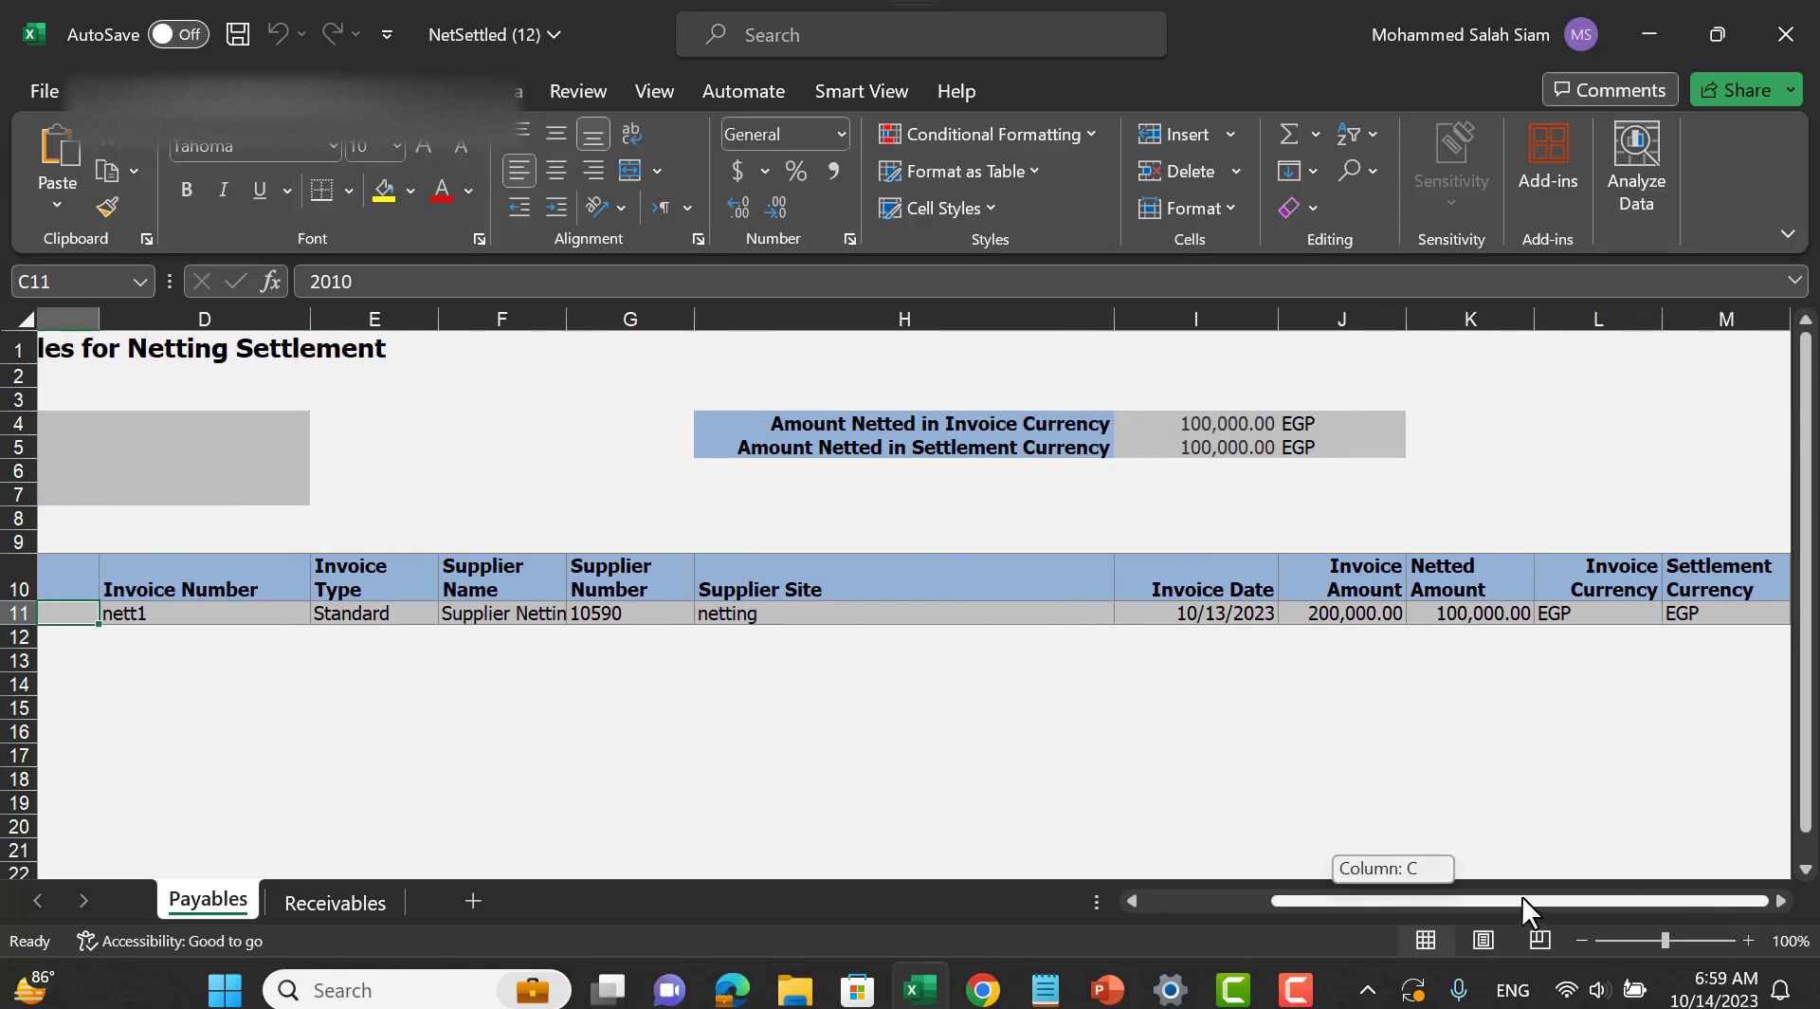
click(1178, 423)
click(1175, 448)
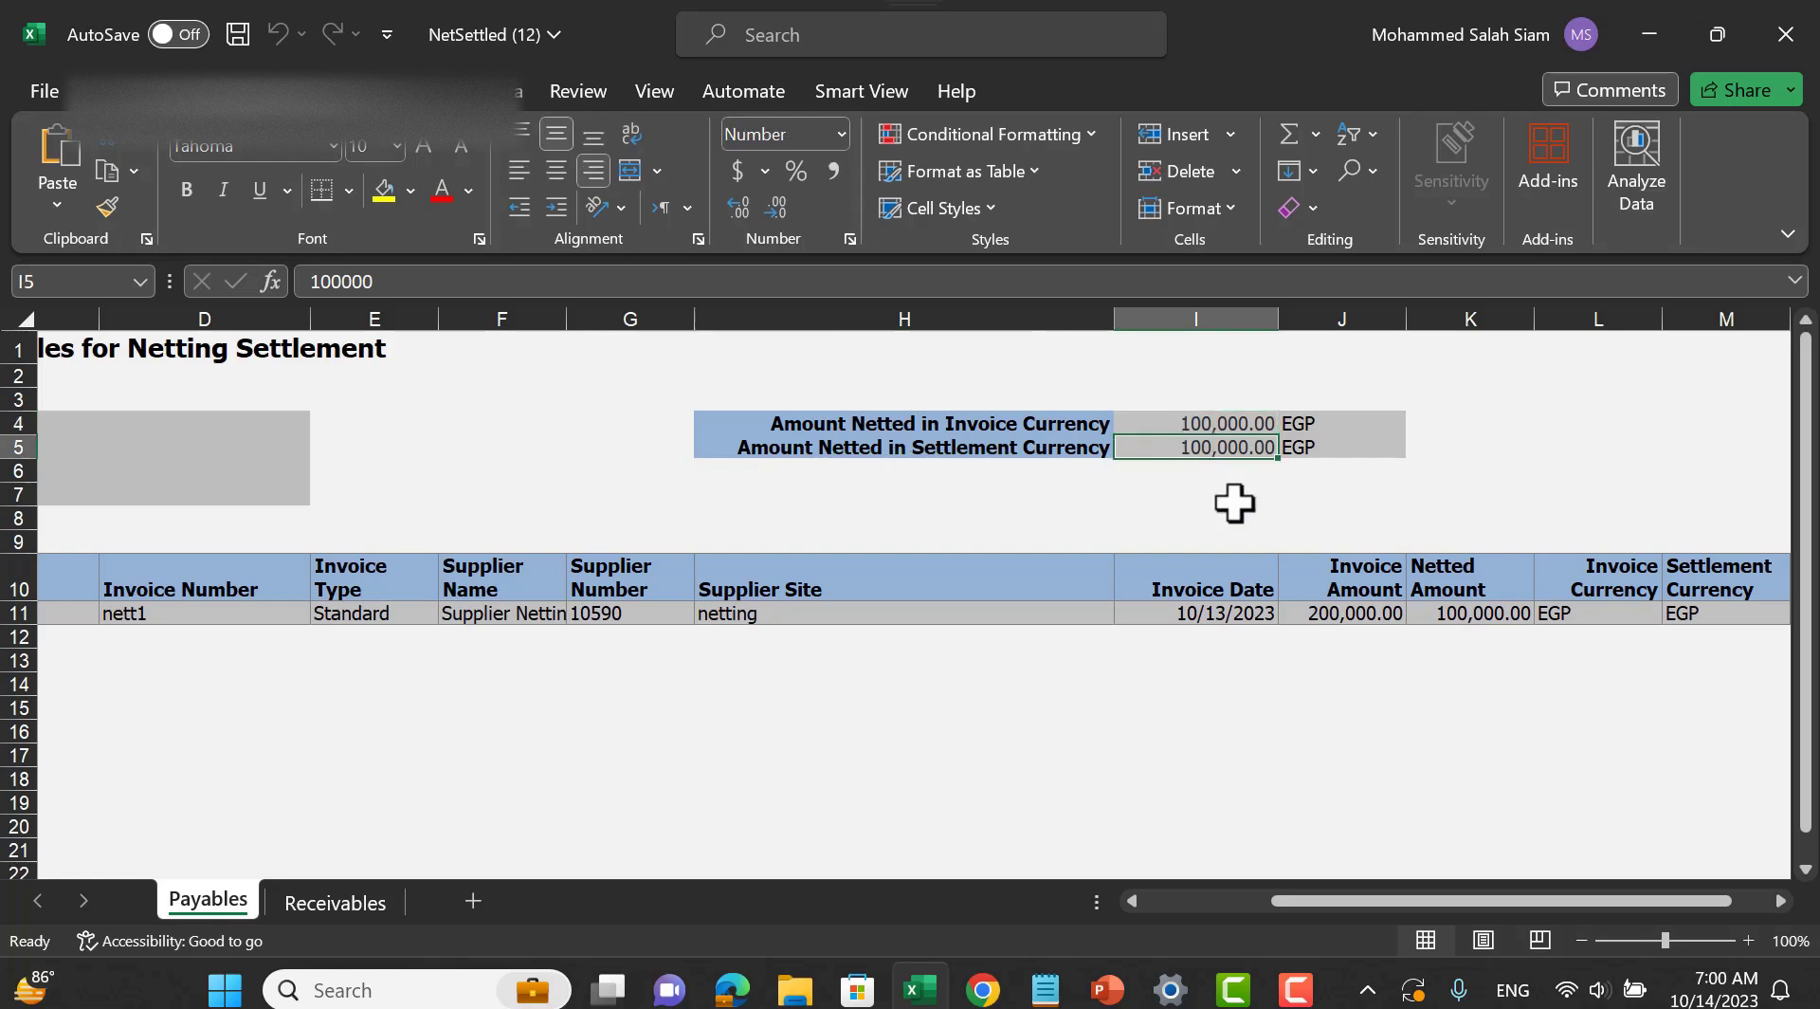
drag(1395, 902, 1149, 906)
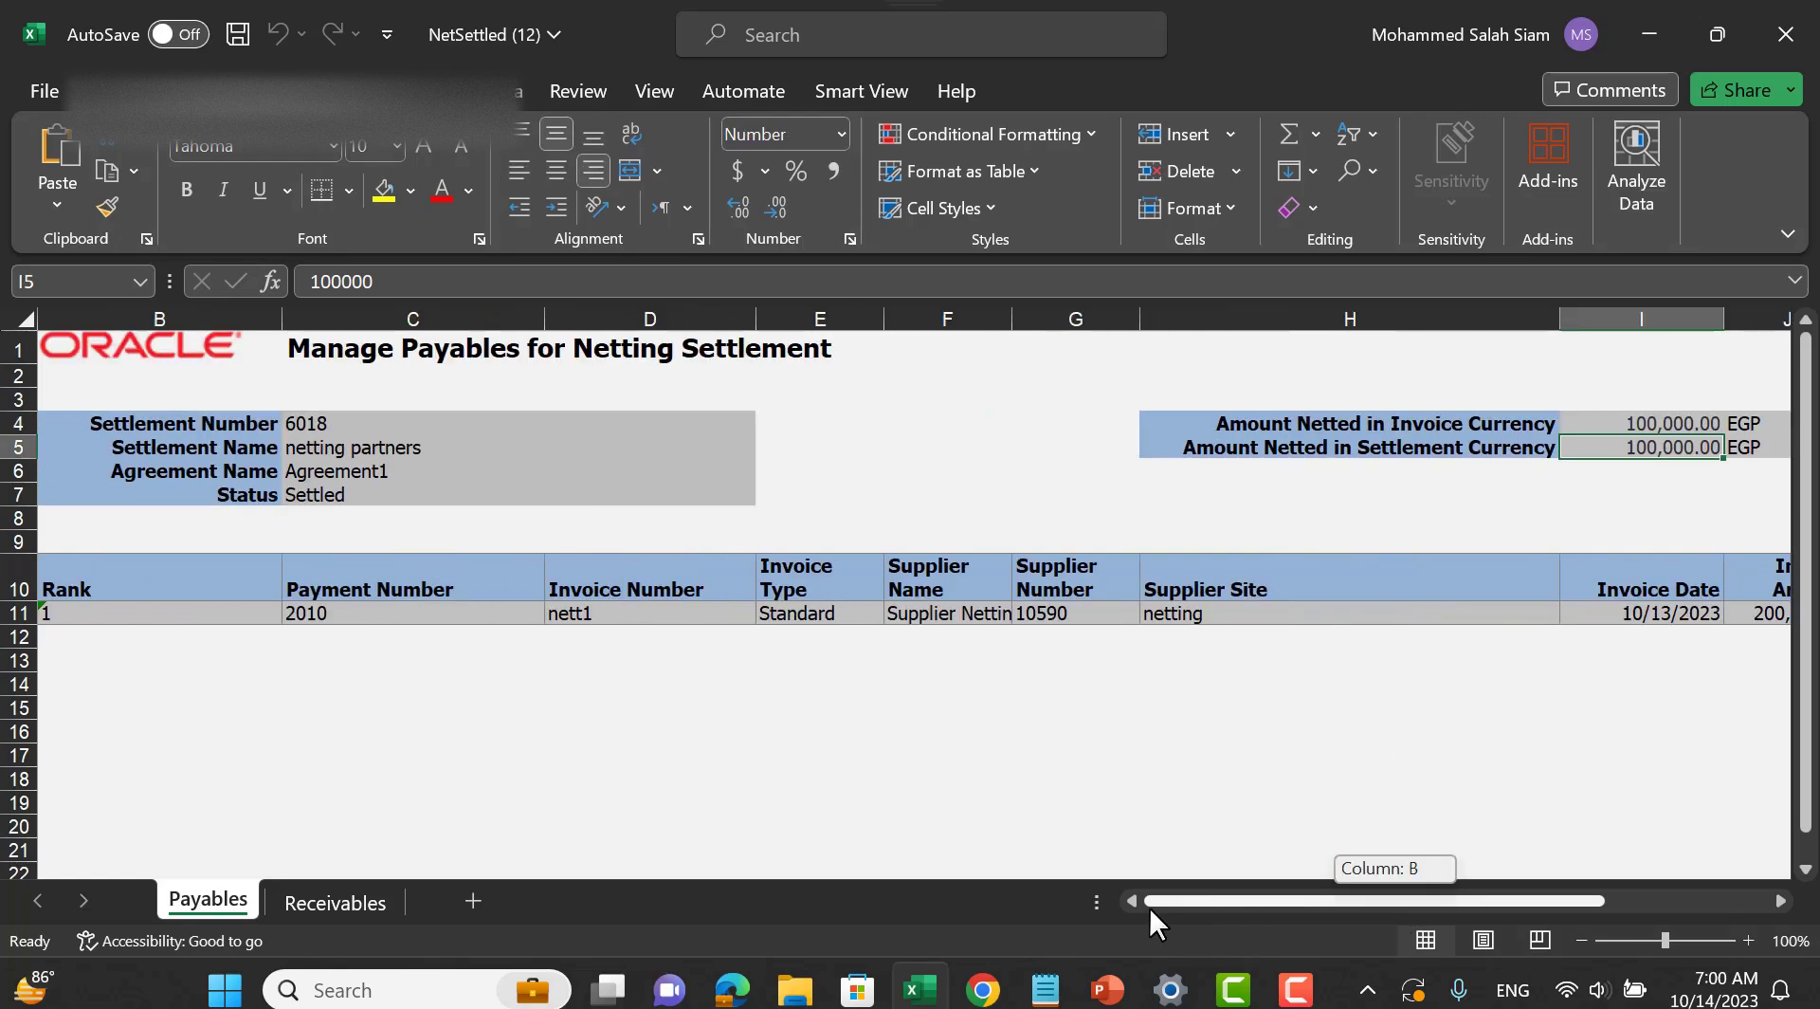
click(344, 908)
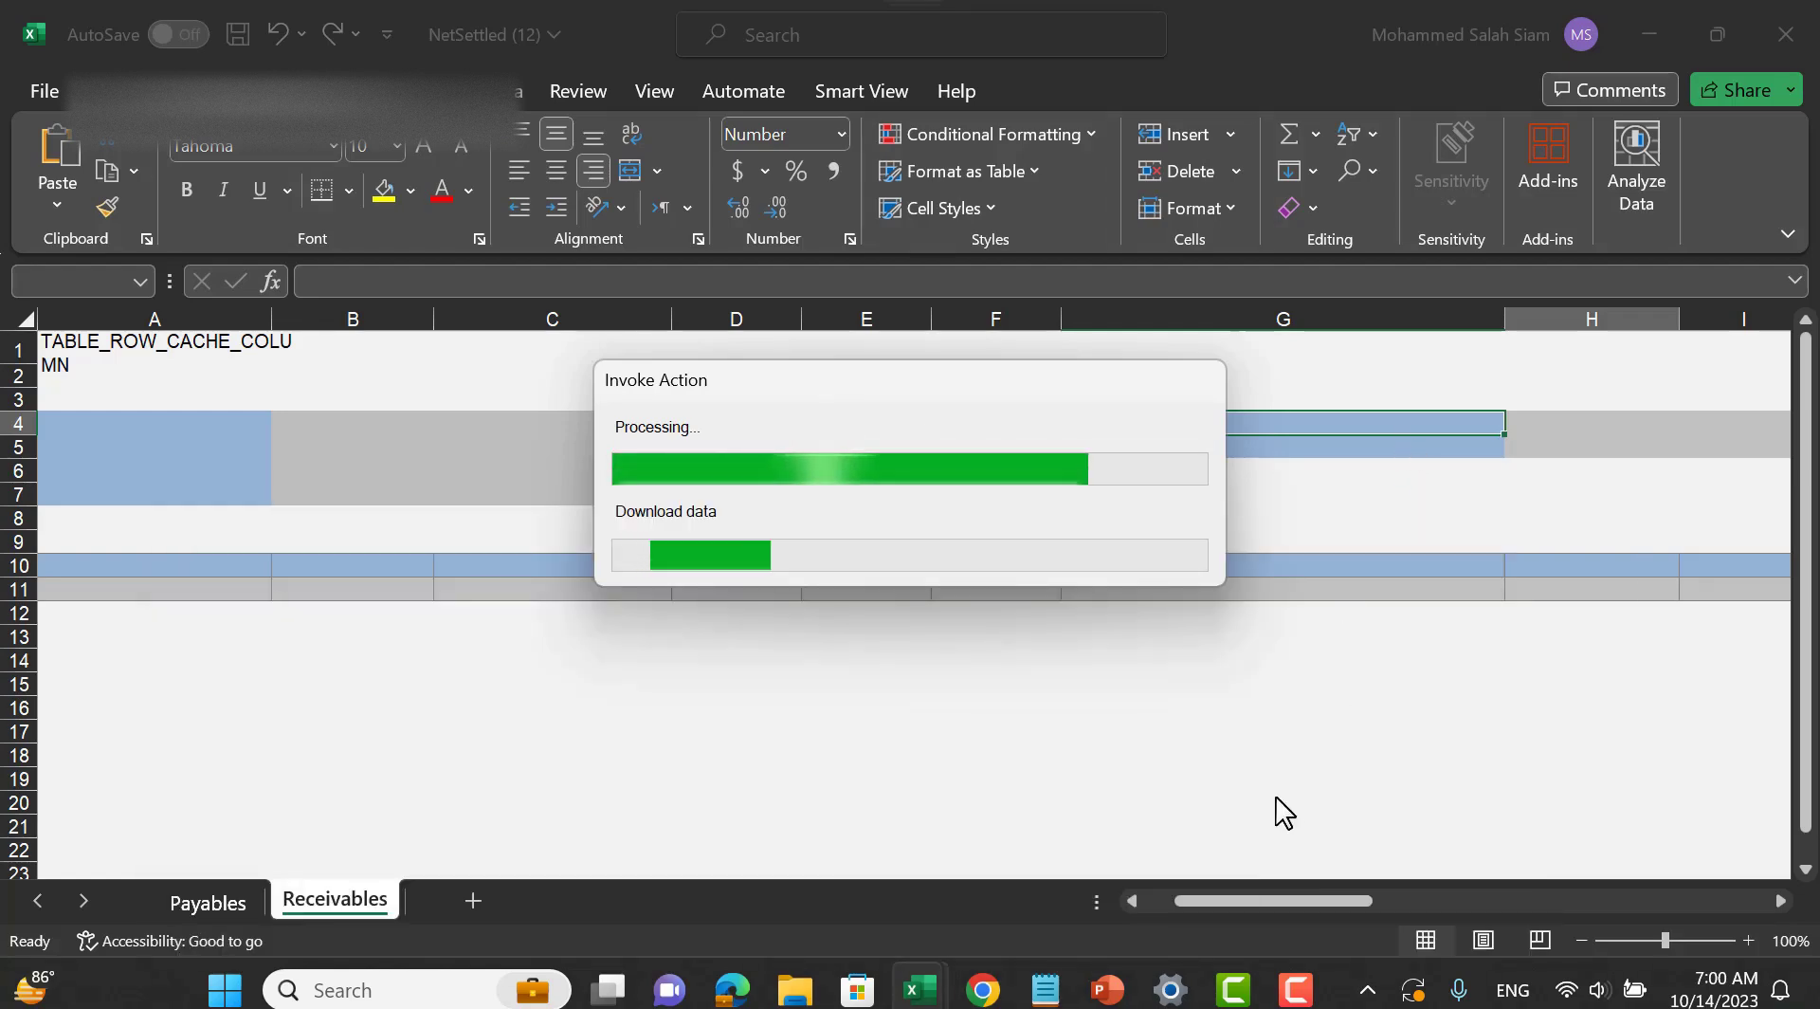
Step: Inspect receipt 6018-1 and its 100,000.00 EGP netted in transaction and settlement currencies
click(362, 621)
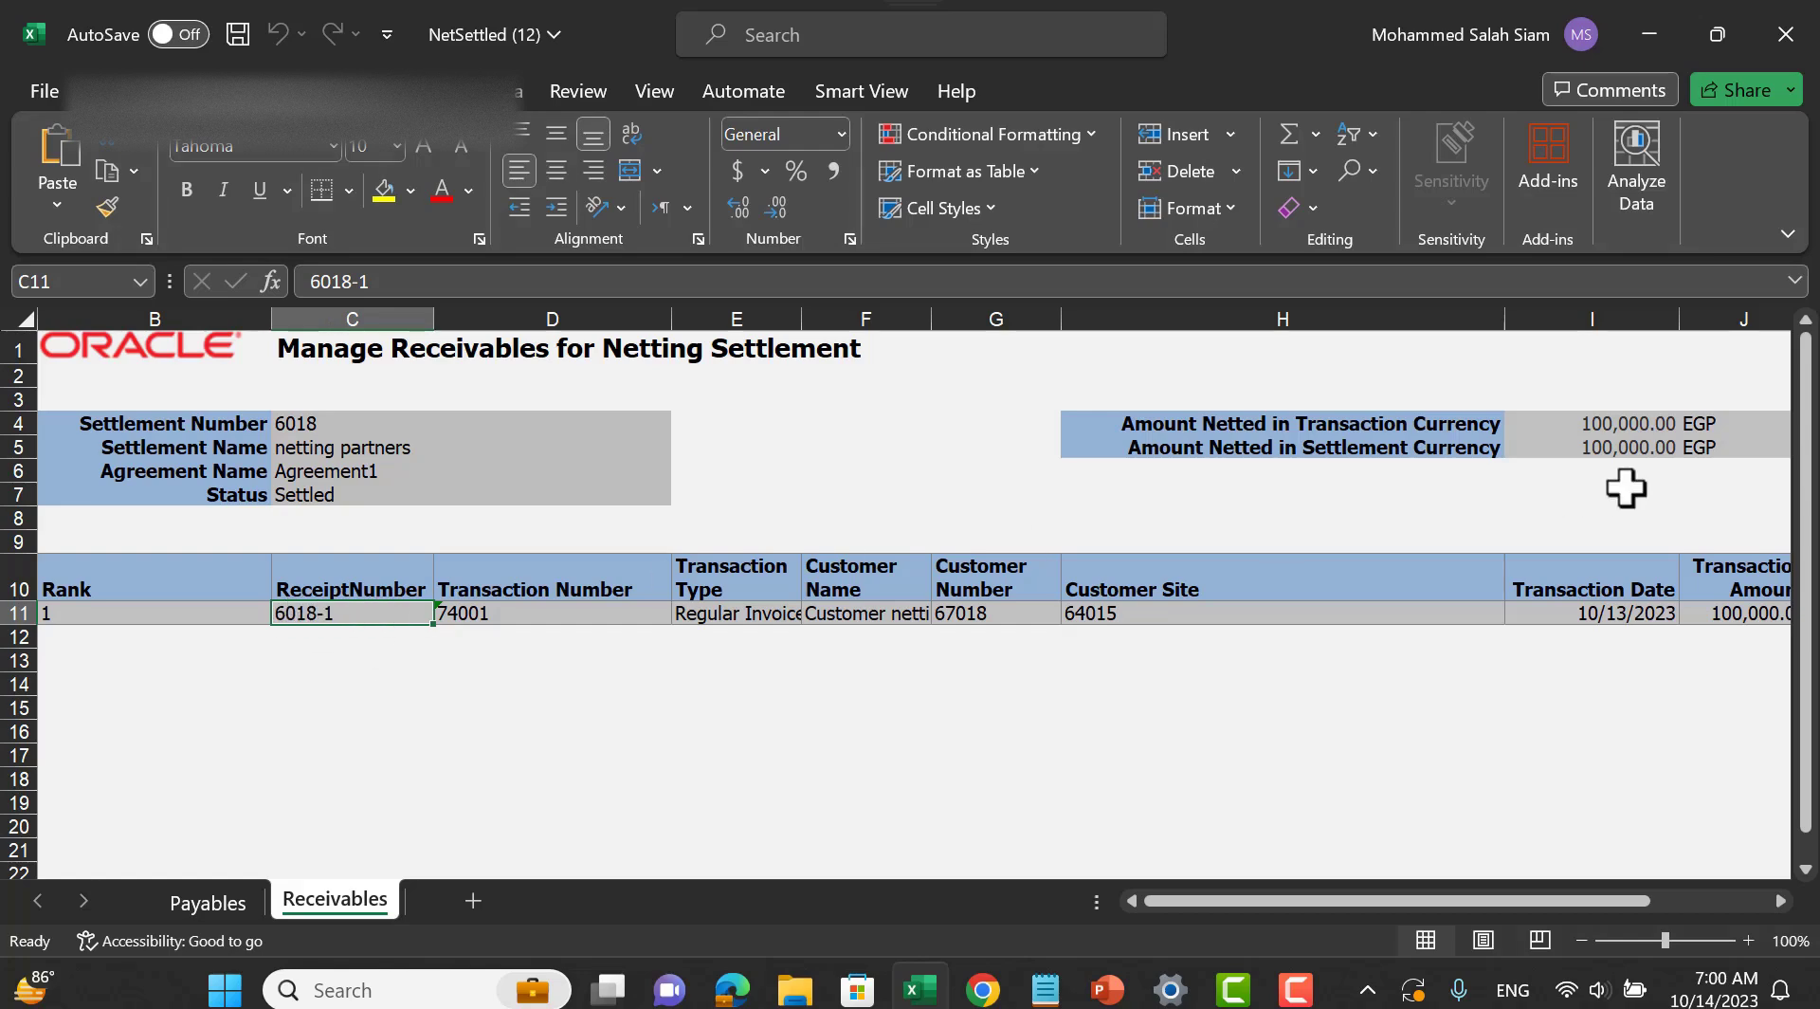
click(1626, 426)
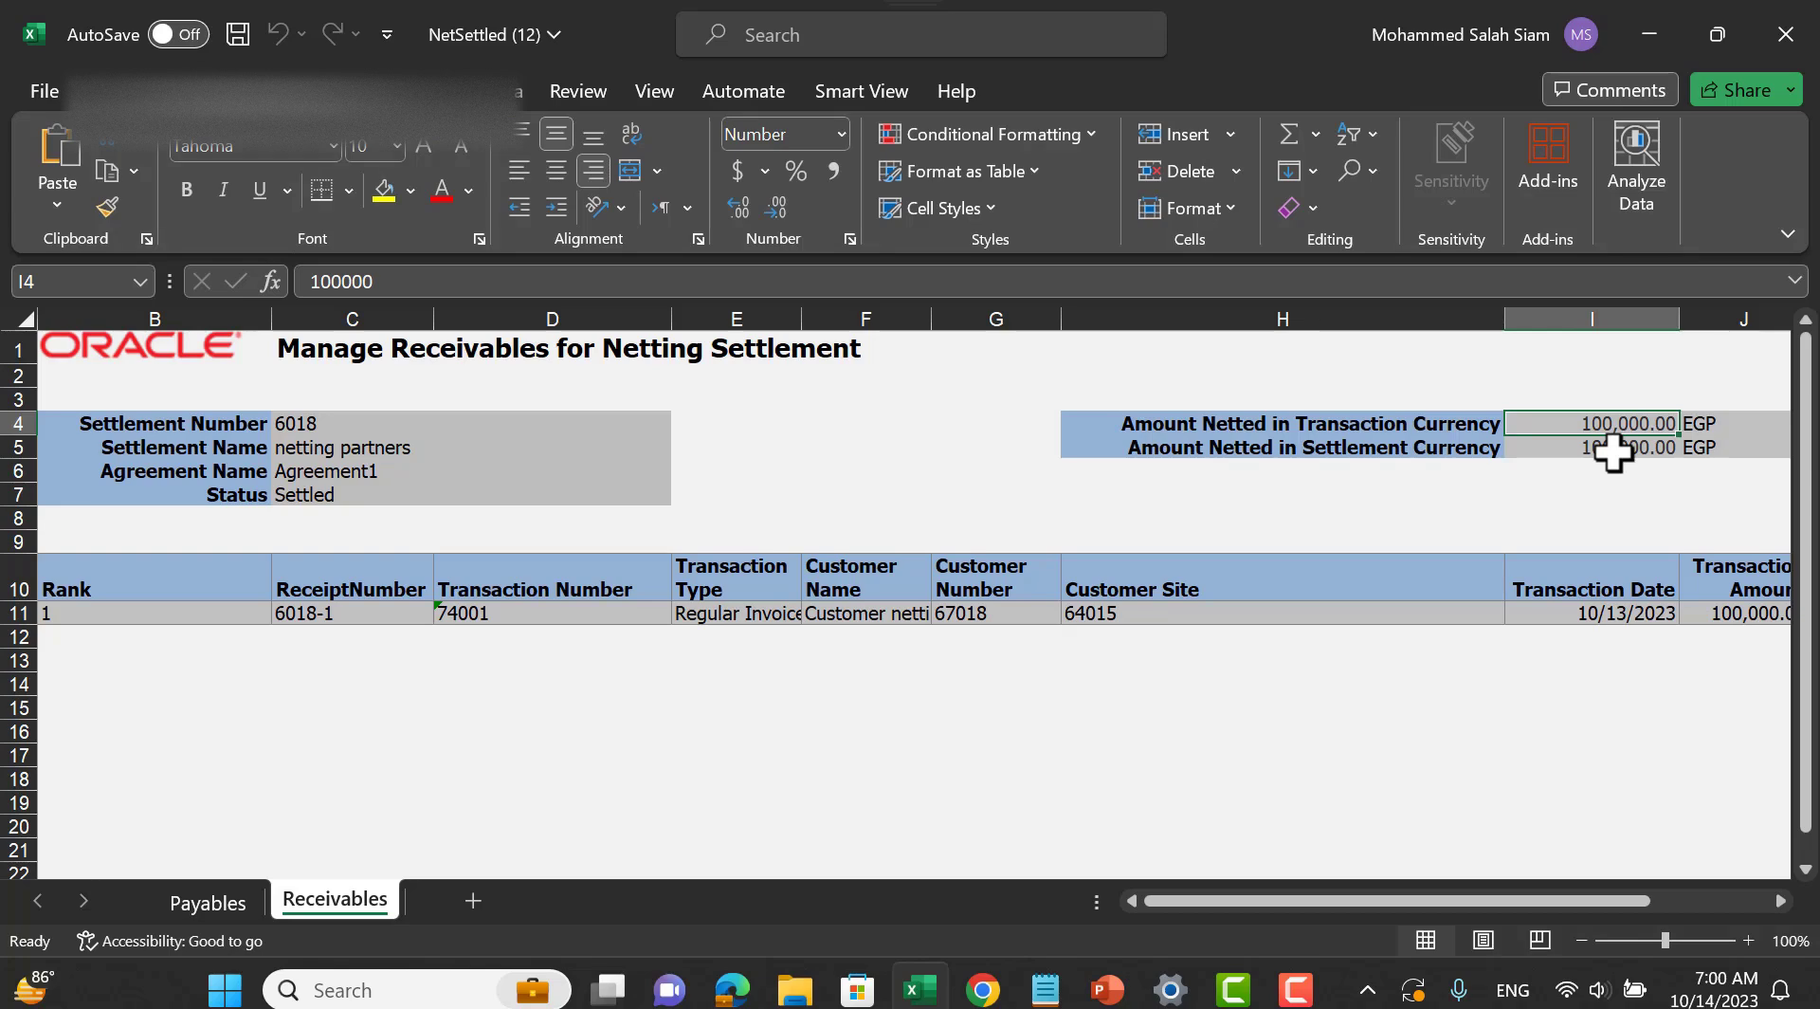
click(1613, 453)
drag(1496, 900, 1613, 901)
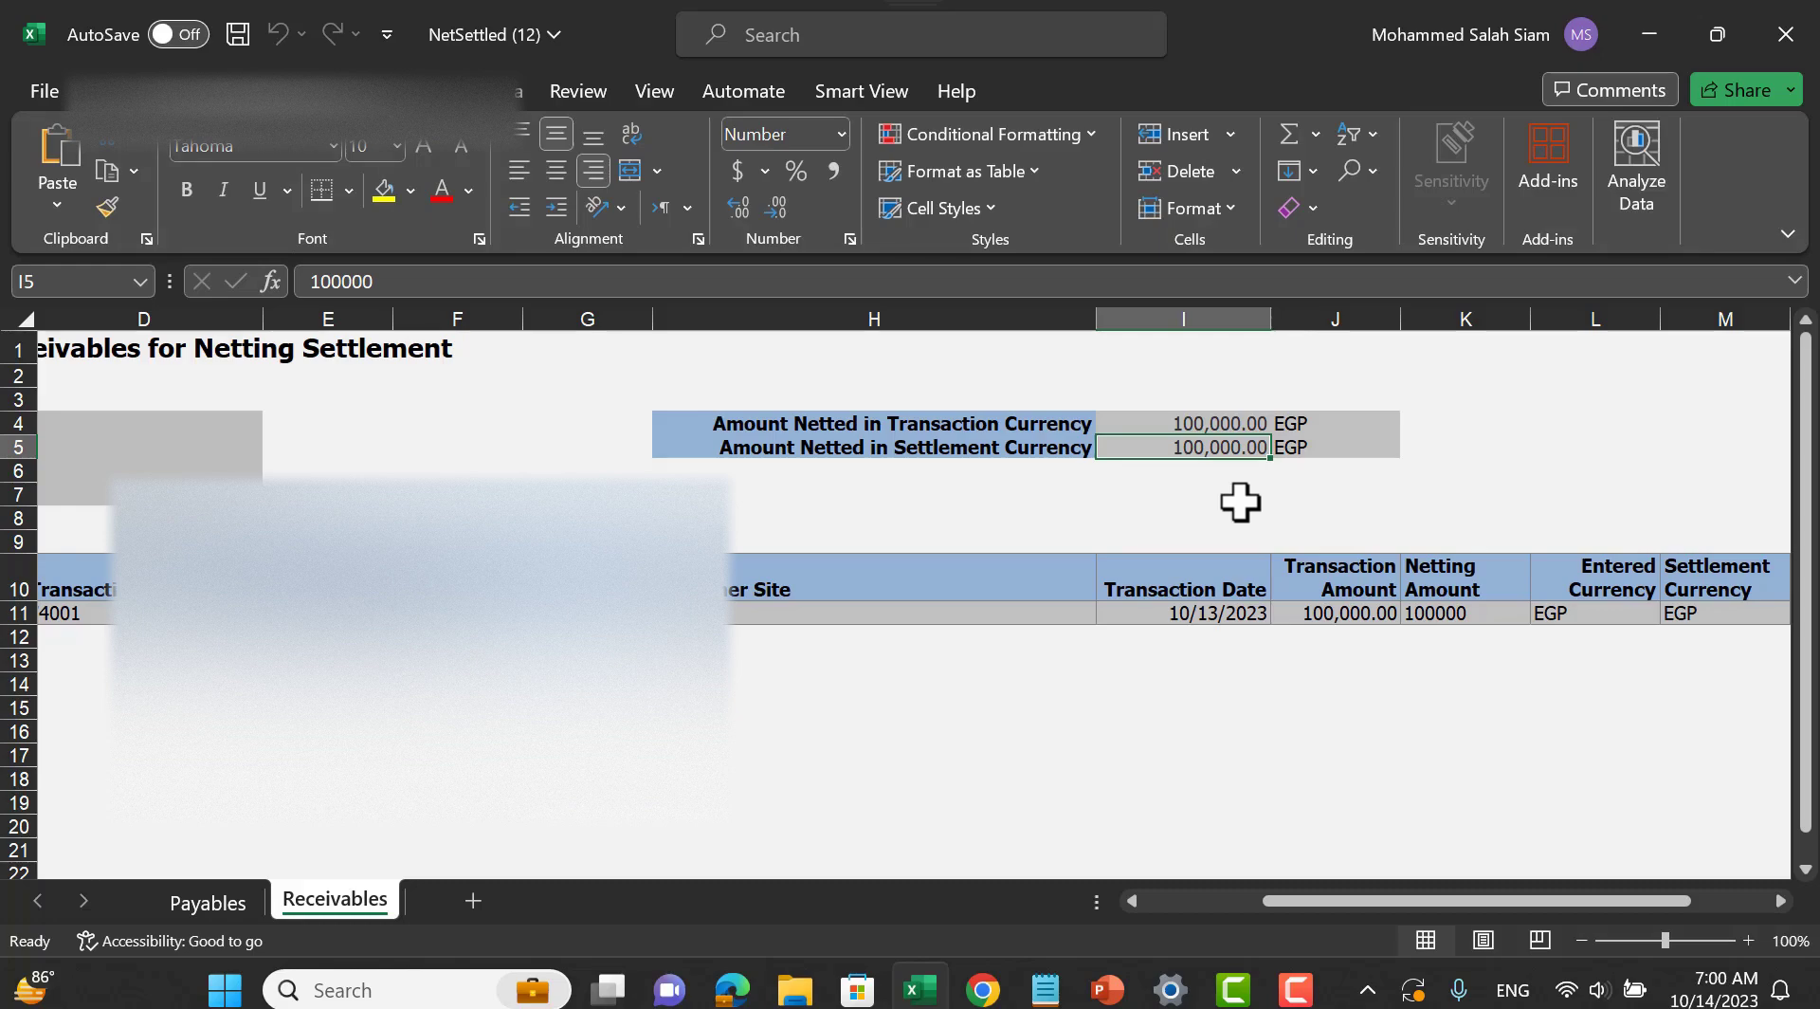
key(alt+Tab)
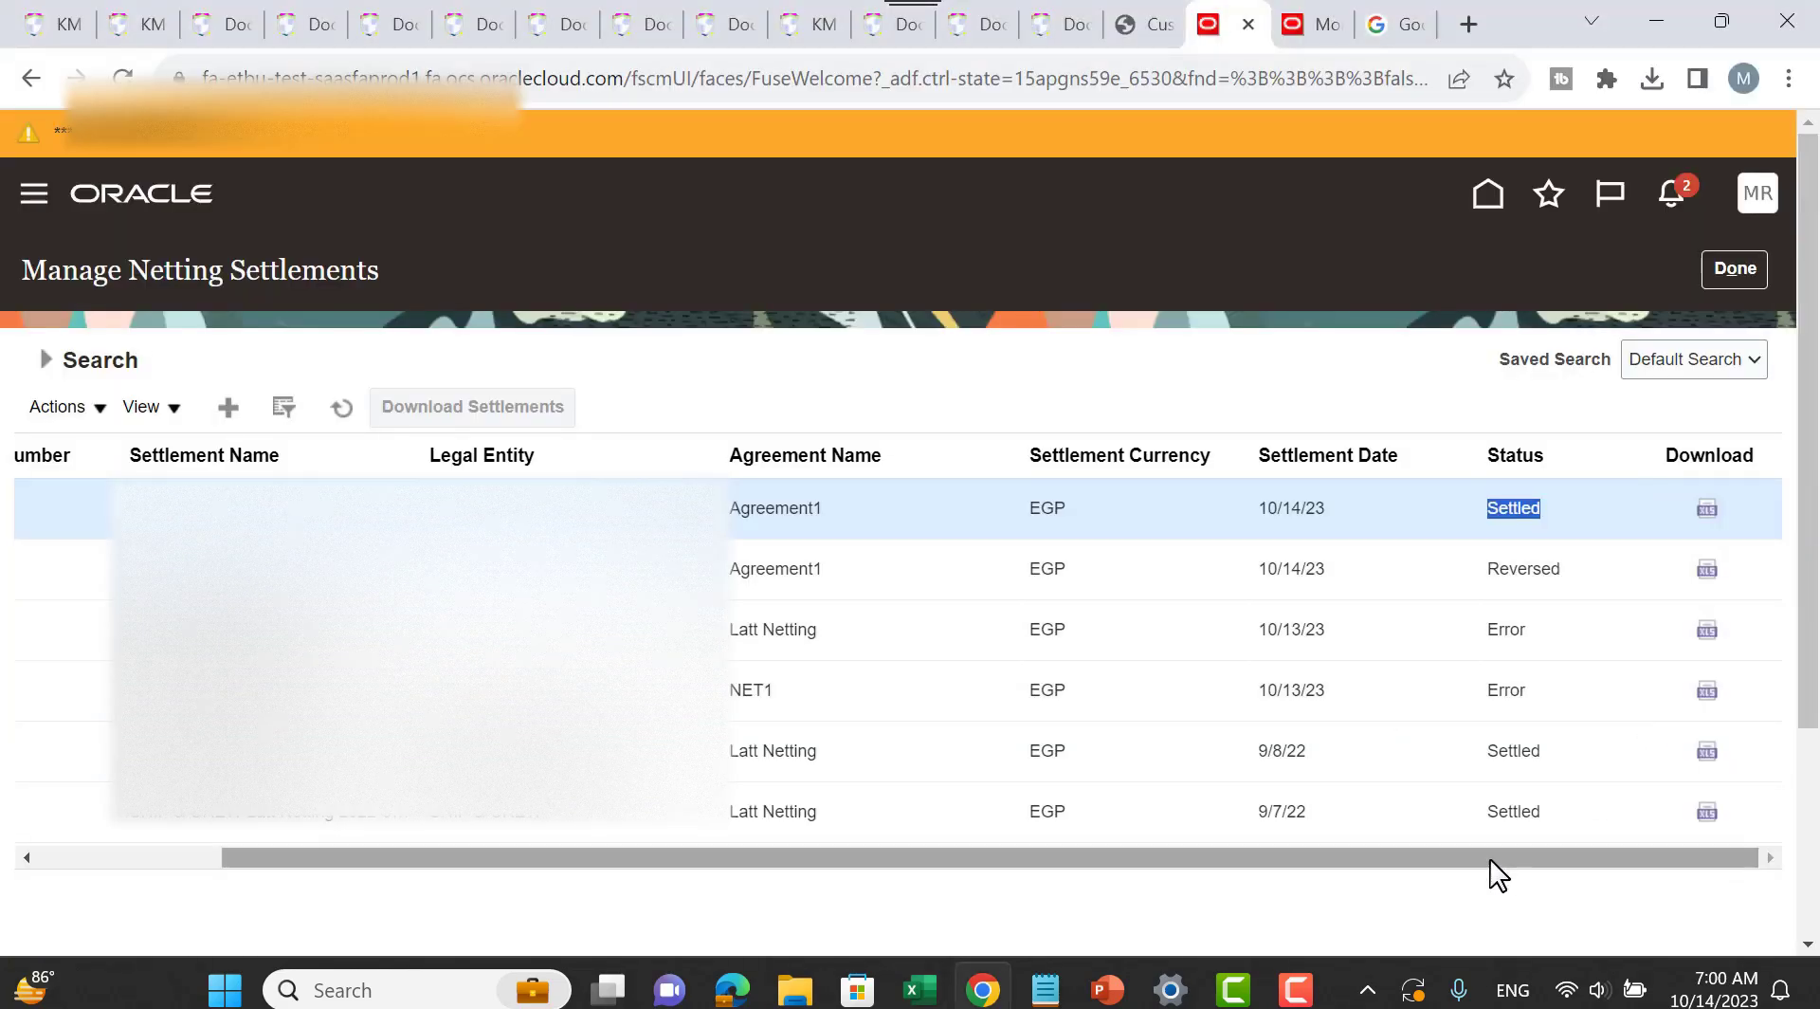
Step: Scroll the settlements table, close the unused Actions menu, and go to the home page
drag(1487, 874, 941, 857)
click(1588, 508)
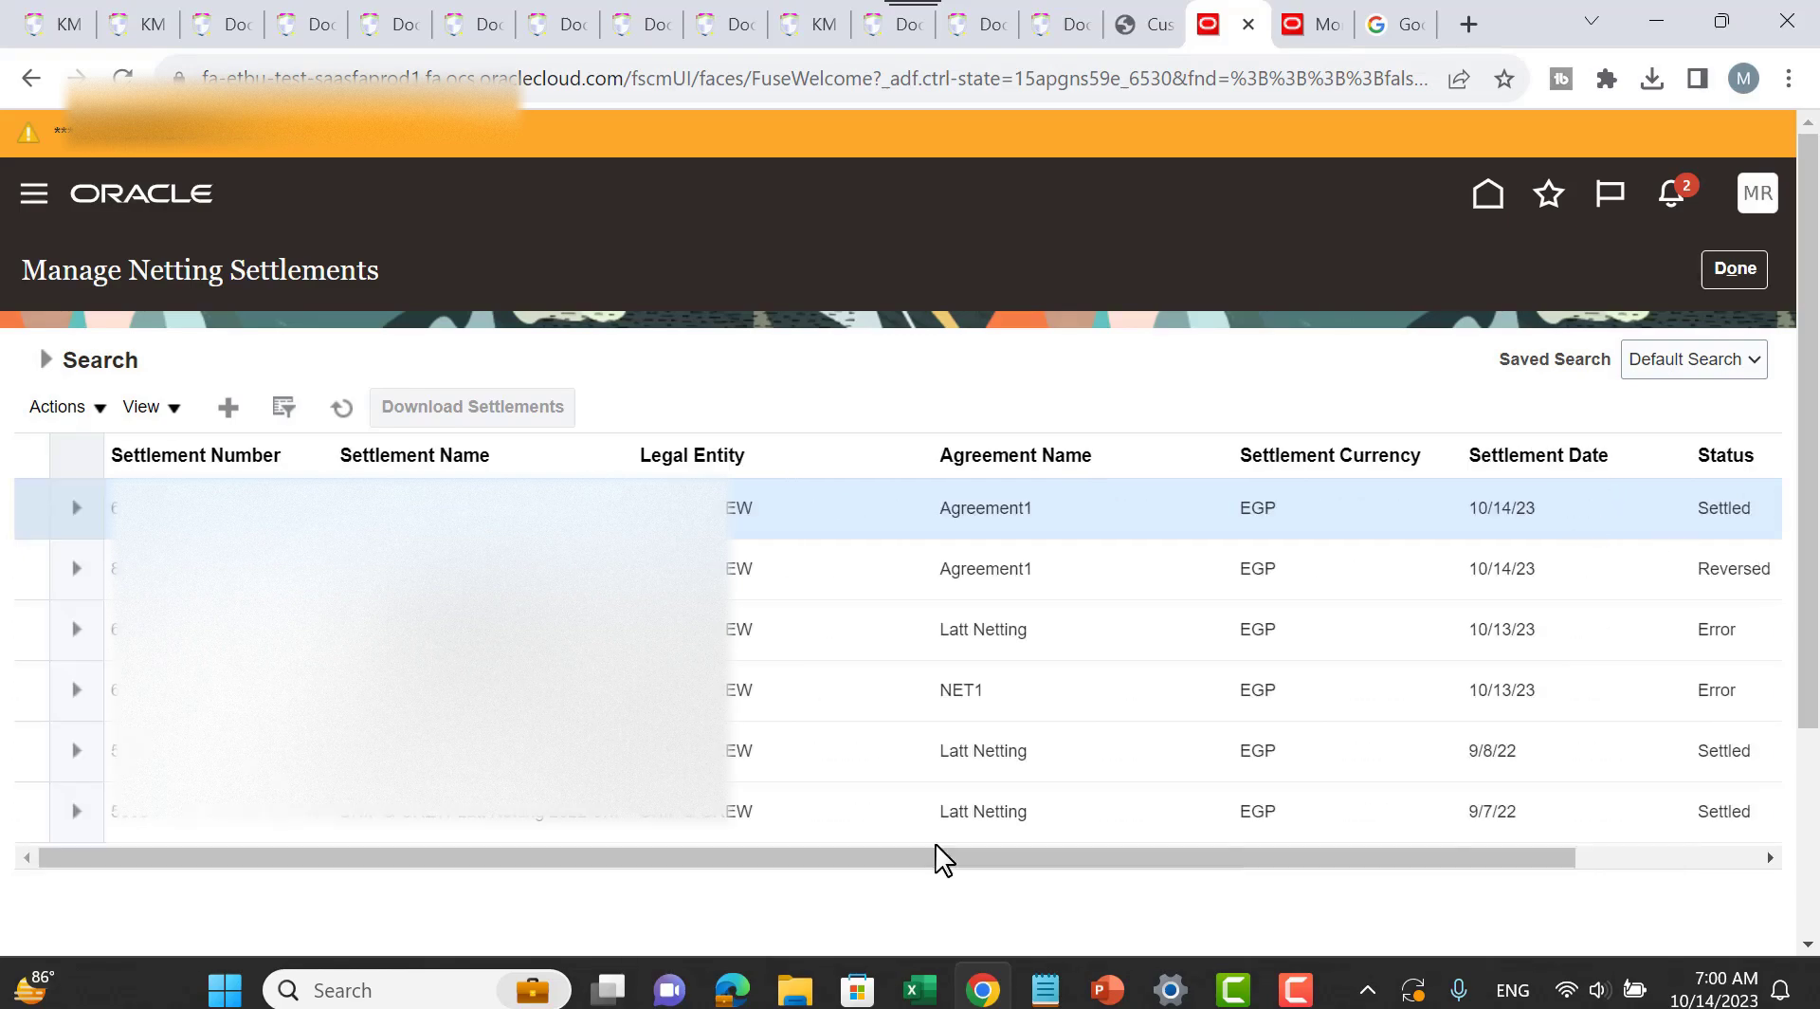
click(59, 406)
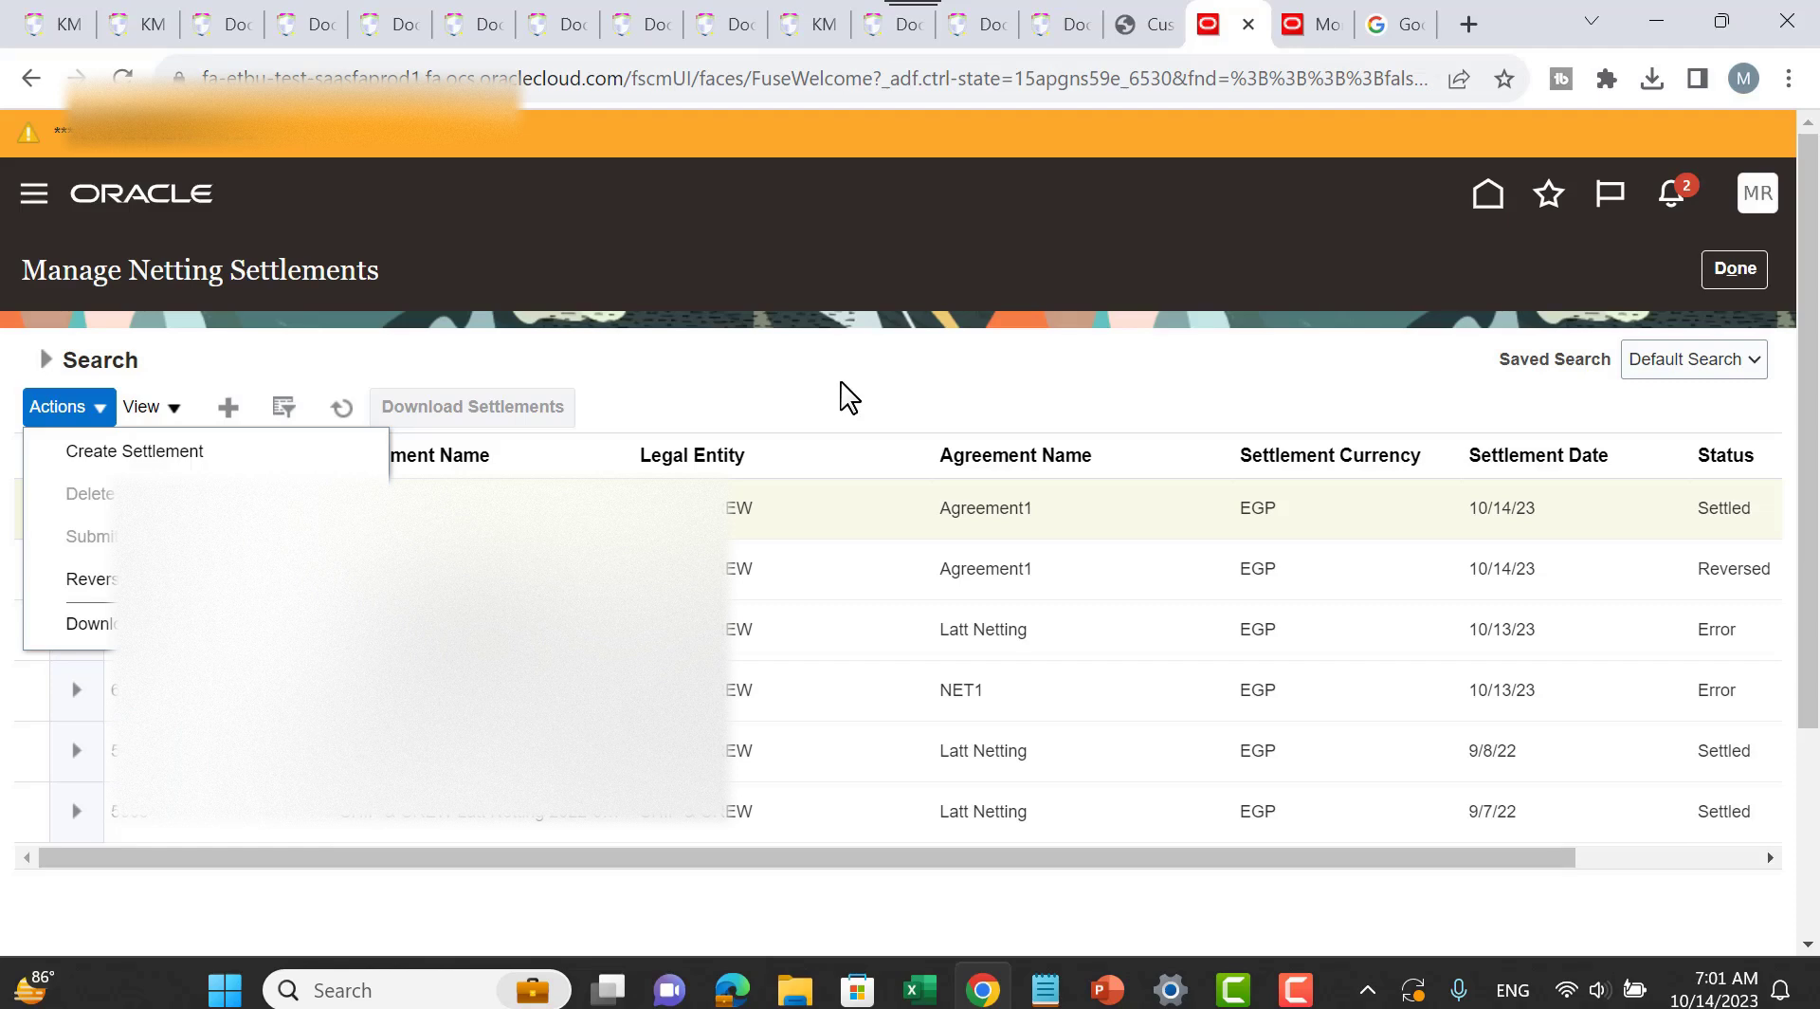
click(1223, 406)
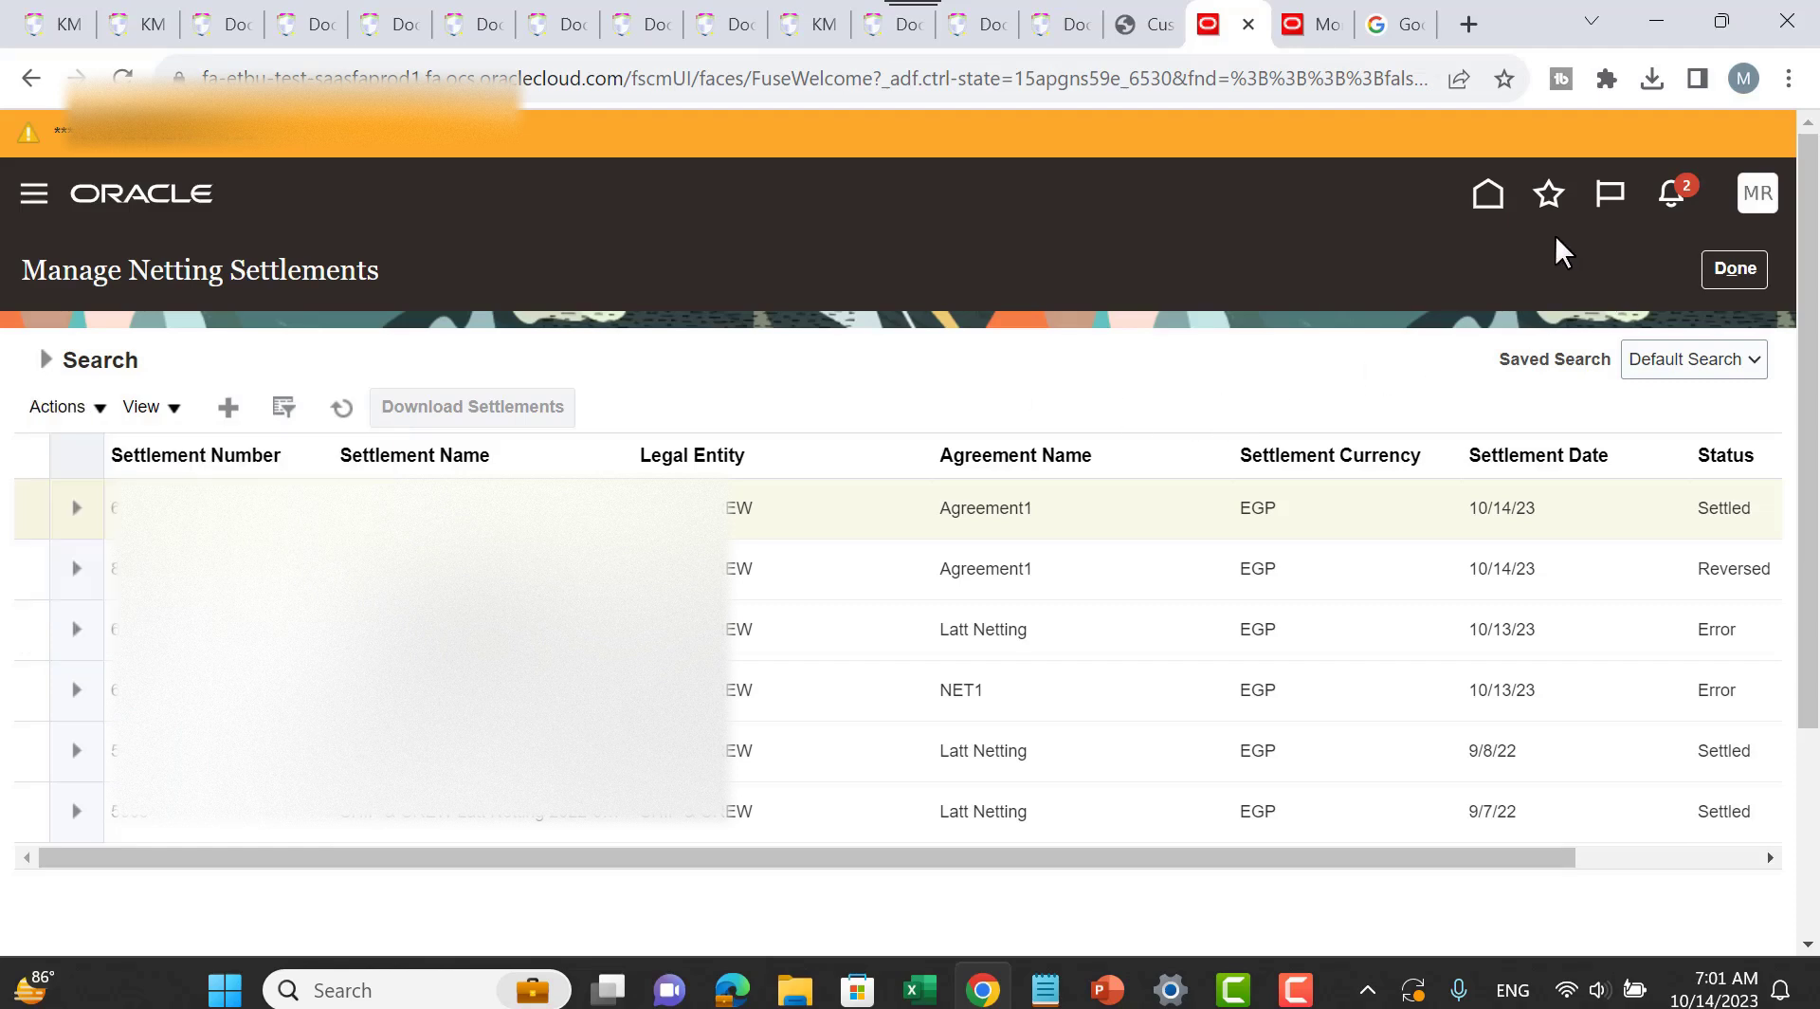
click(1475, 201)
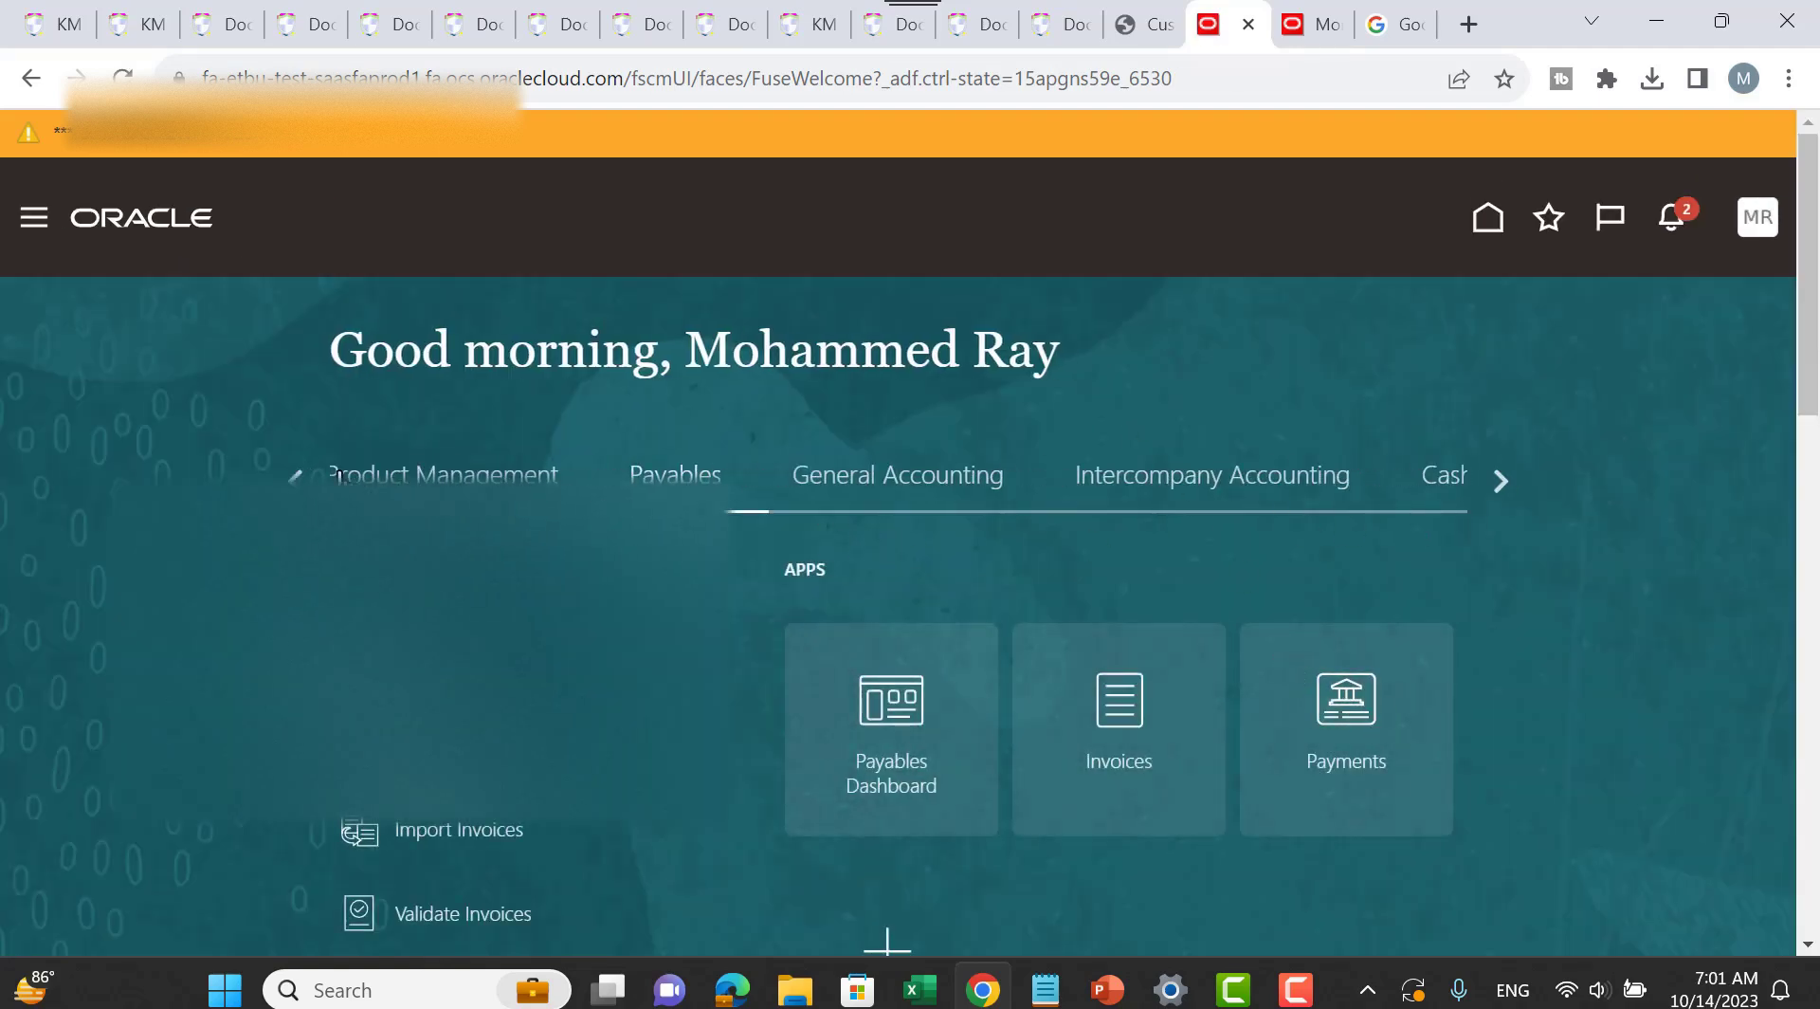
Step: Go to Receivables Billing and open incomplete invoice 52009 (230,126.72 EGP) for editing
click(302, 474)
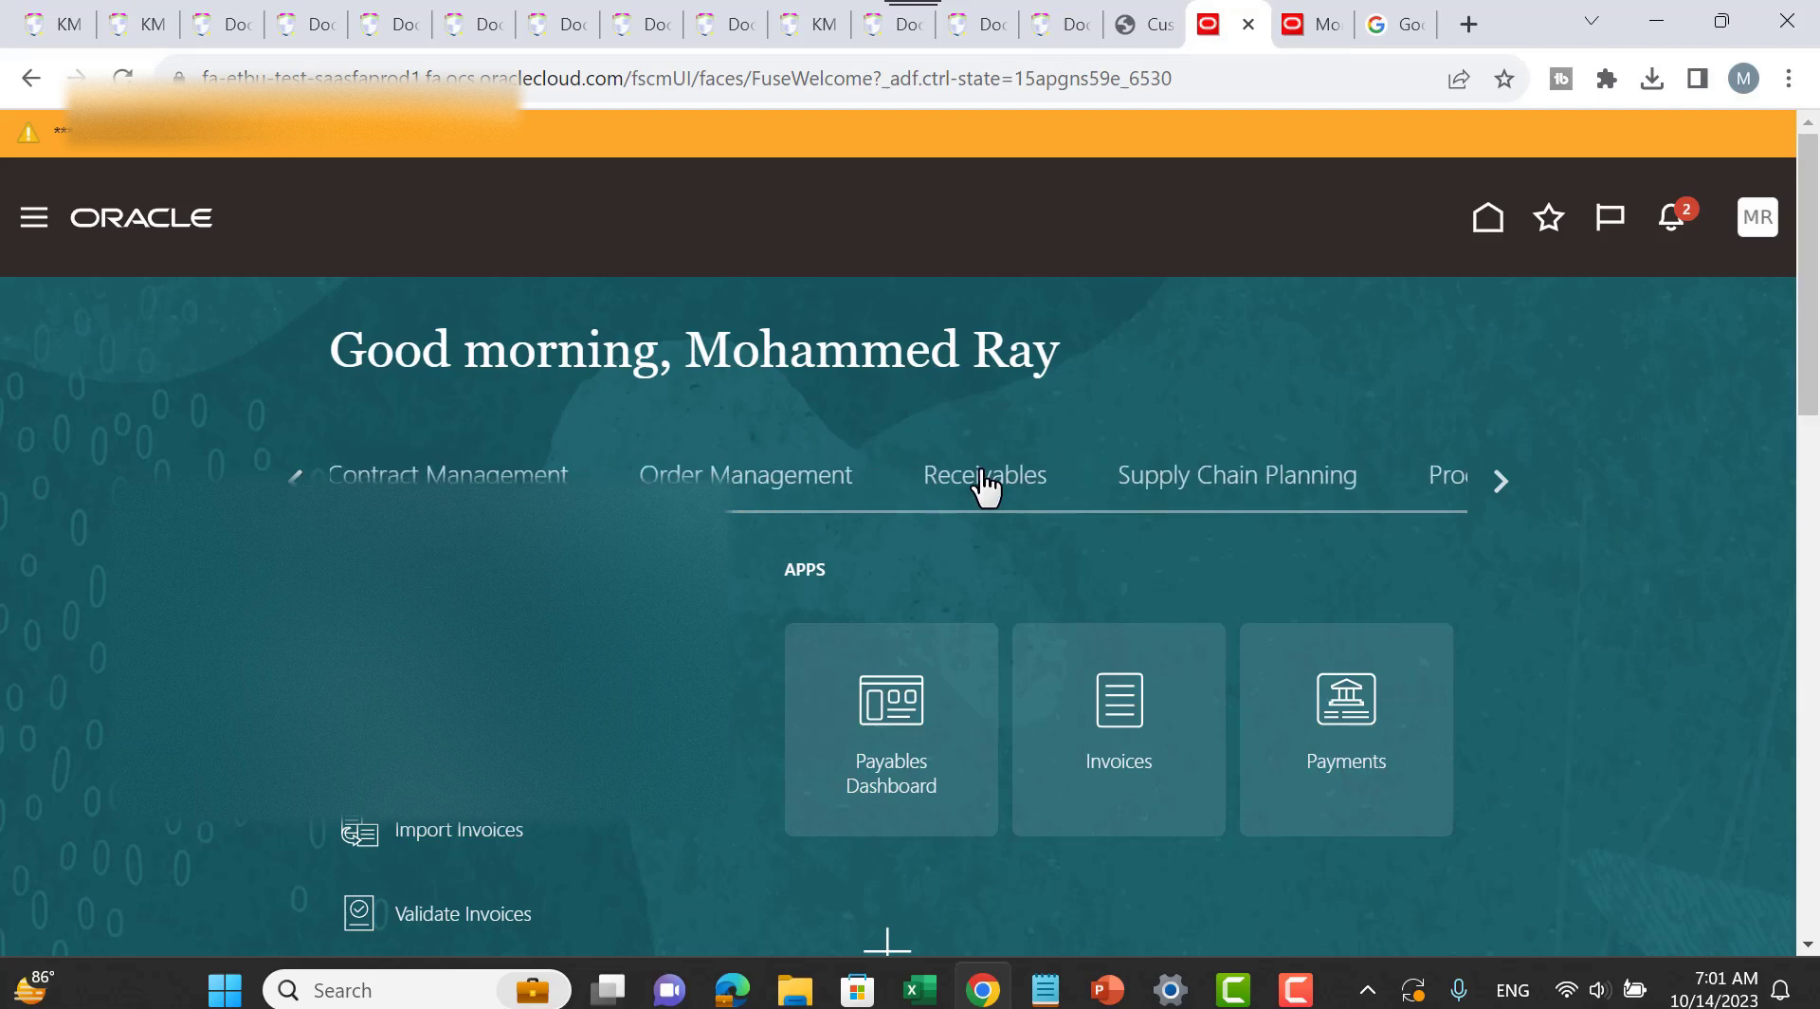
click(988, 482)
click(888, 732)
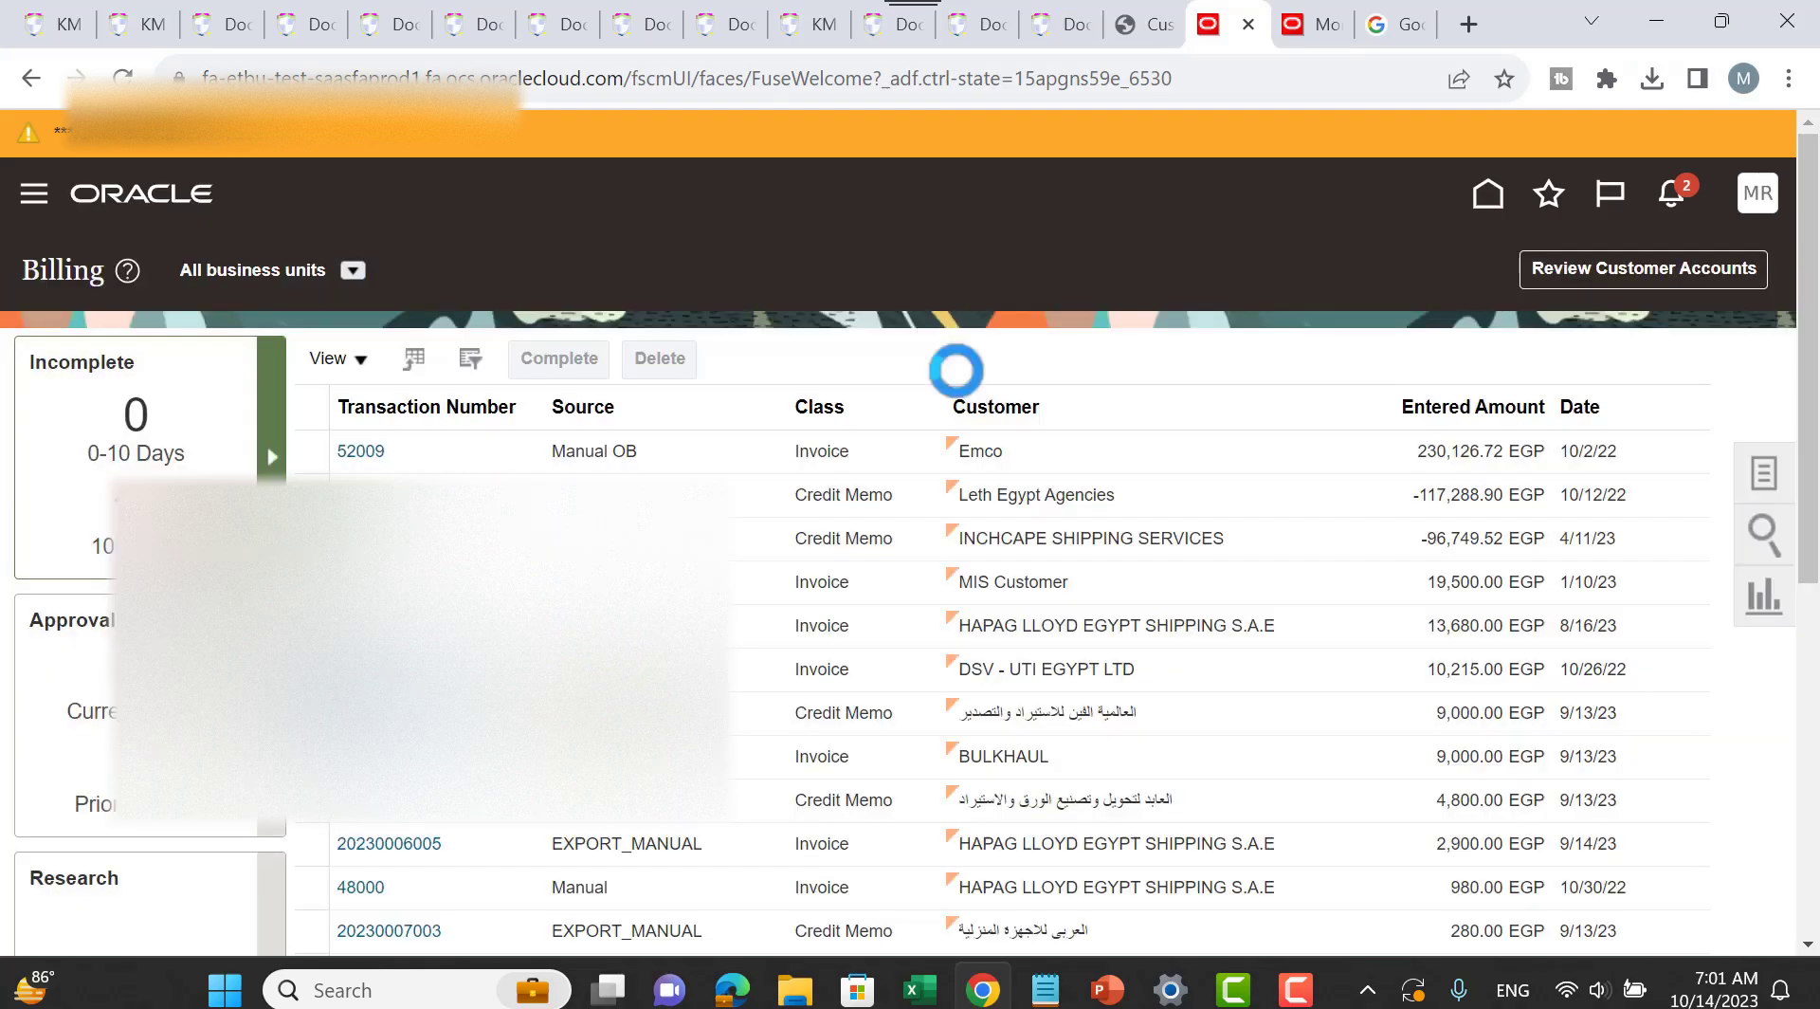
click(367, 465)
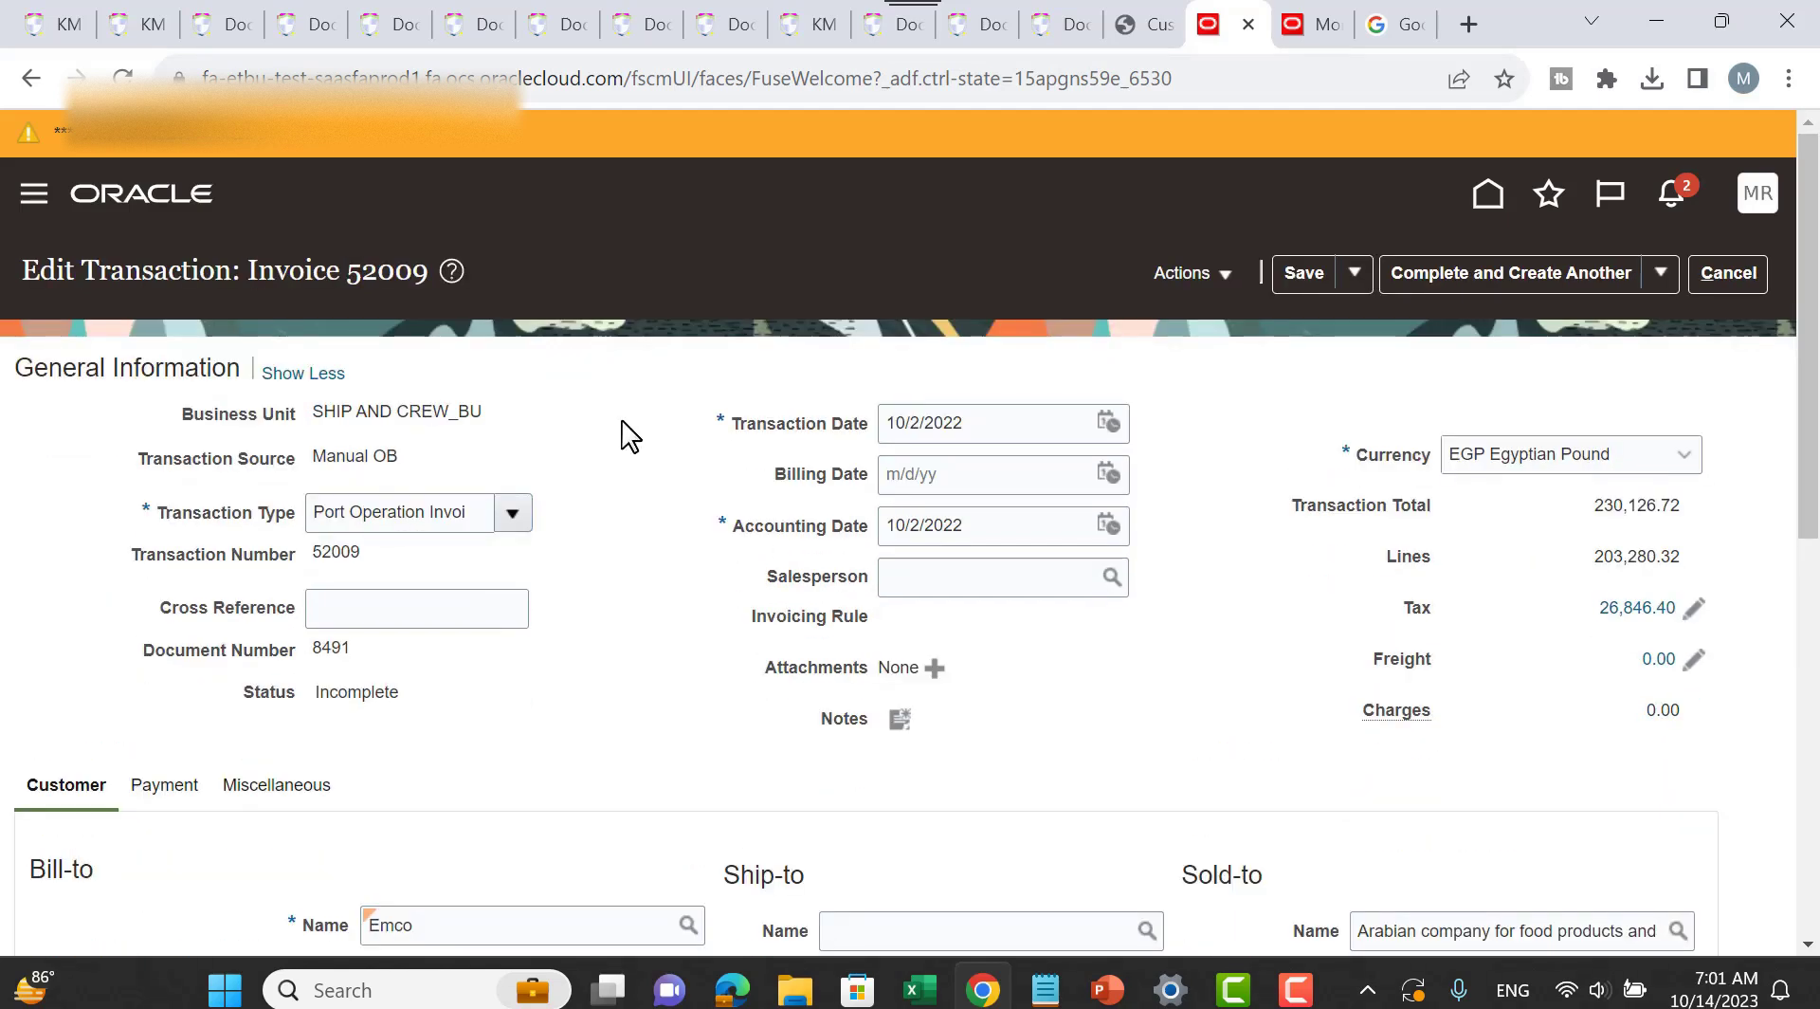
Step: Bring up invoice 52009's Miscellaneous fields and the Exclude From Netting option
scroll(629, 448, down, 3)
scroll(630, 447, down, 2)
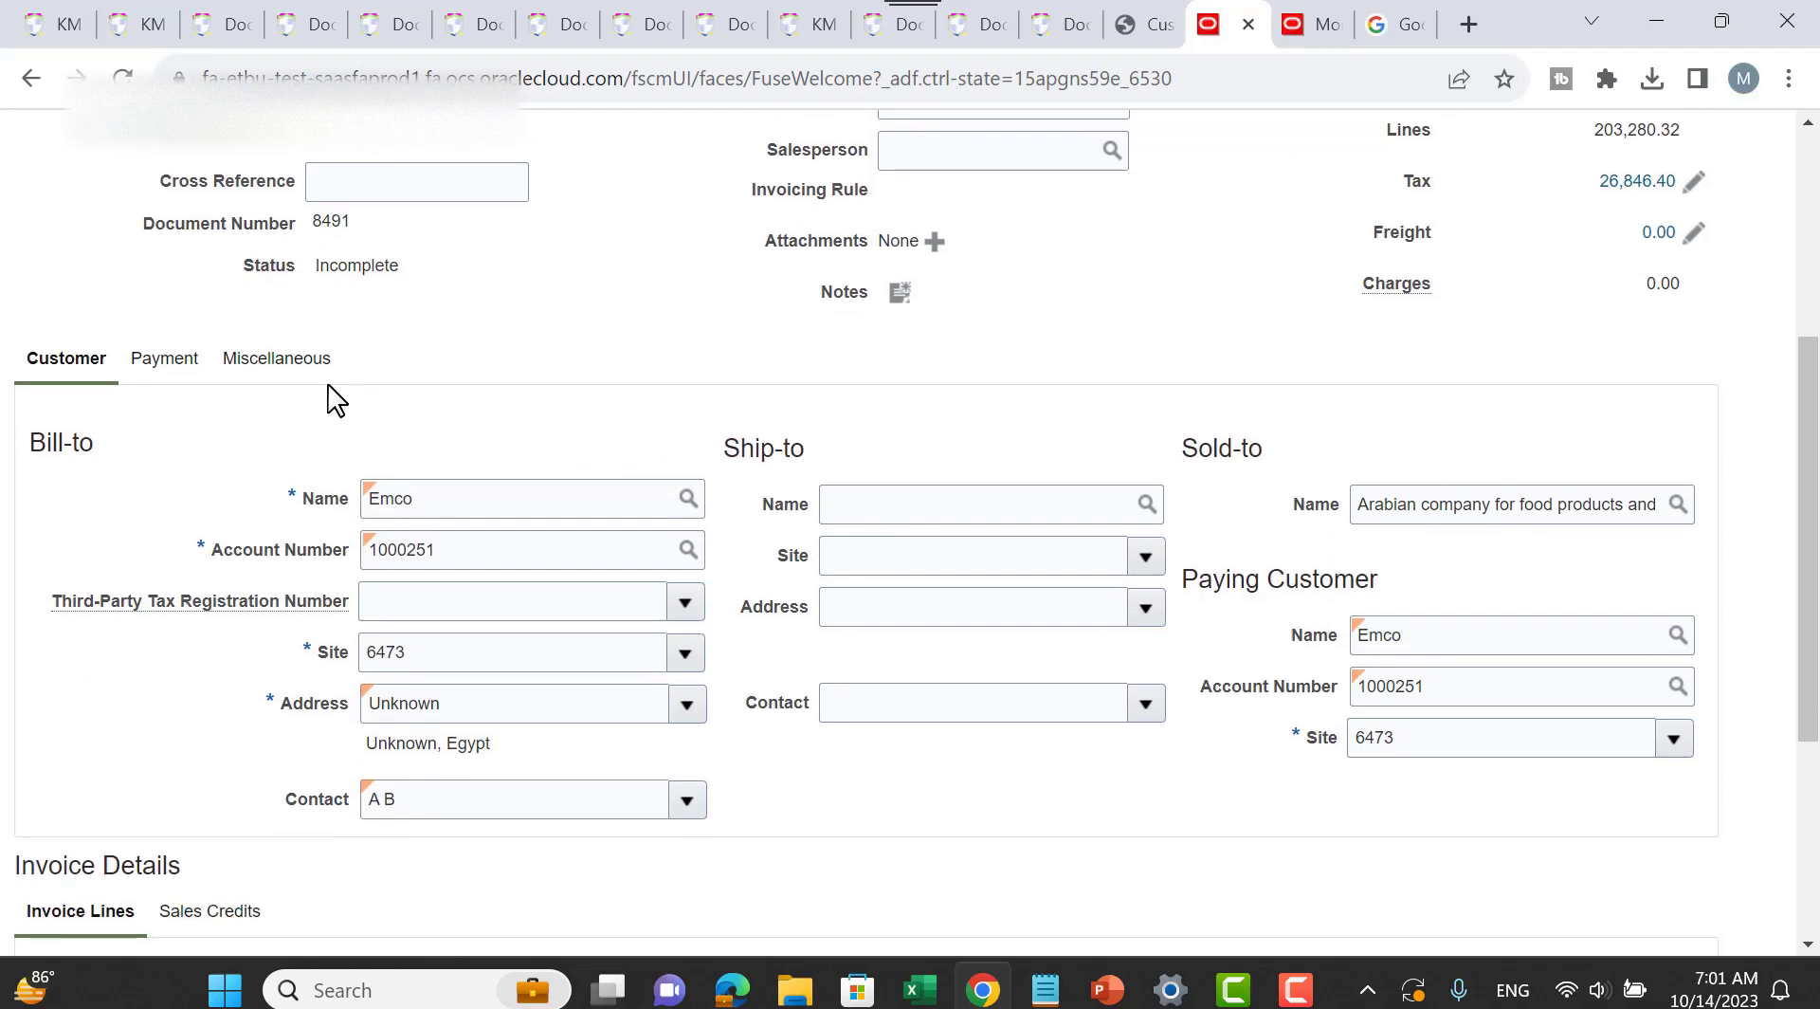
click(274, 369)
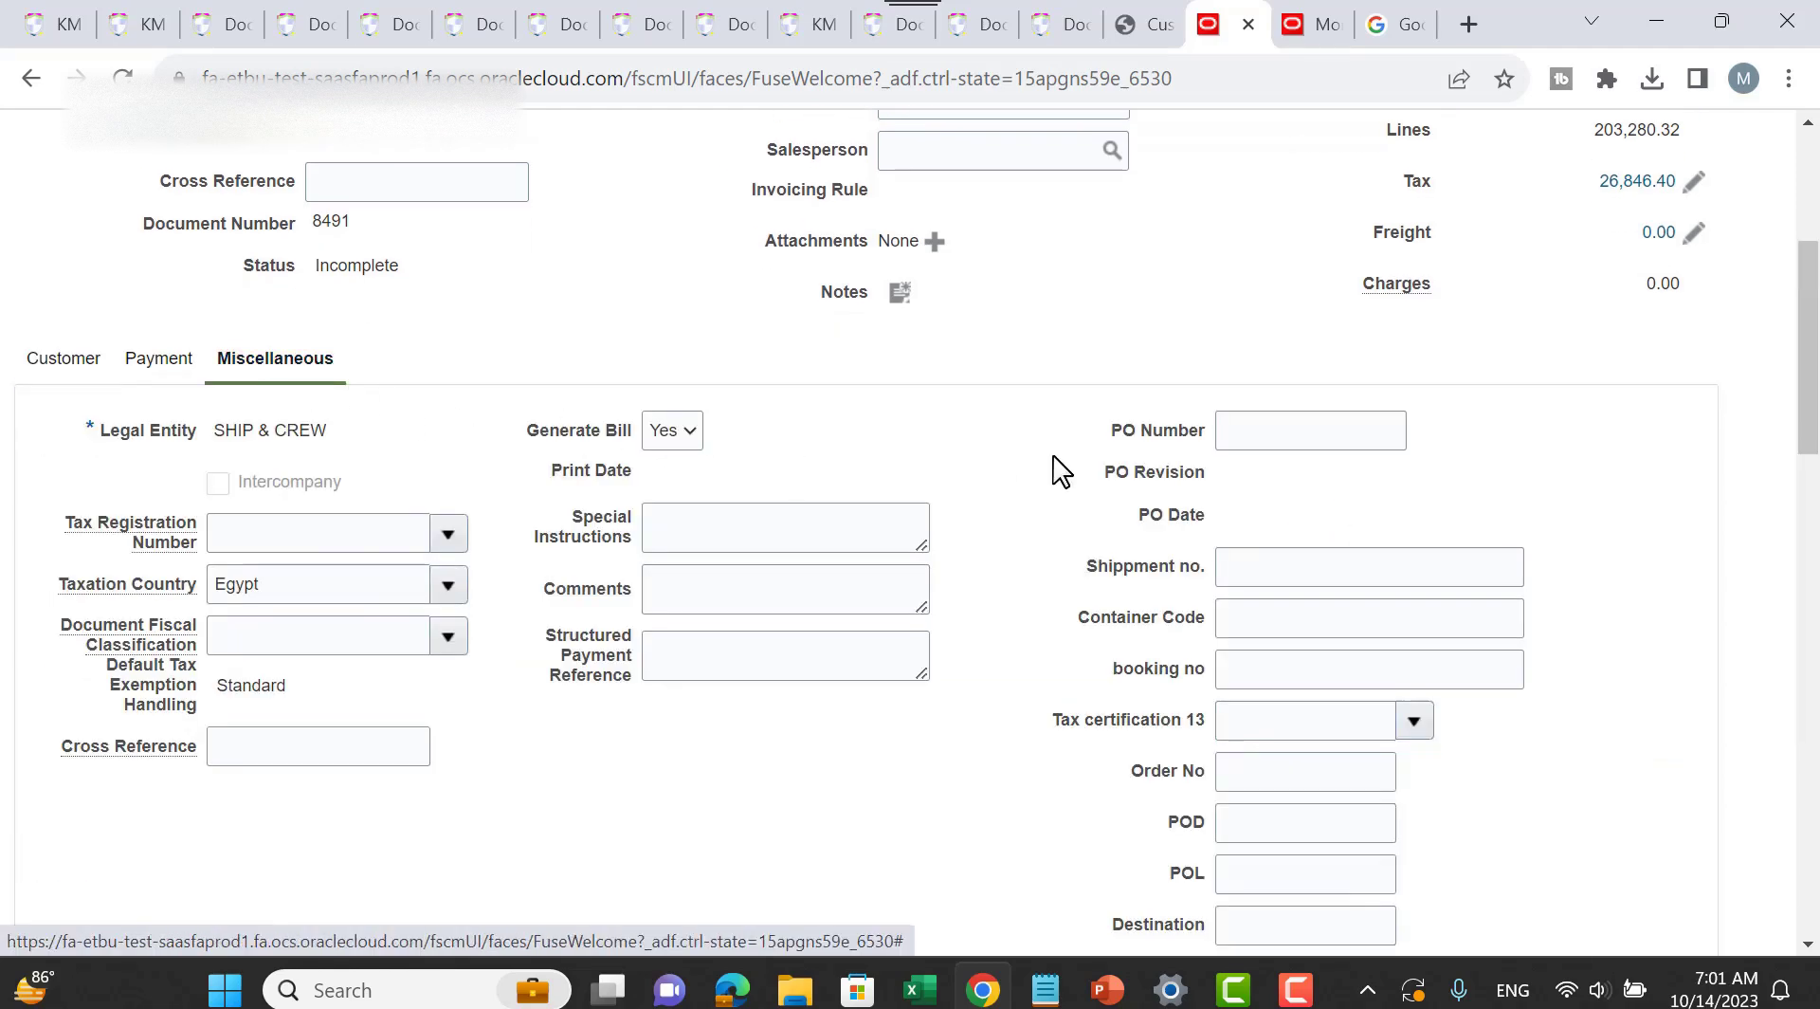
scroll(1460, 478, down, 6)
scroll(1460, 478, down, 4)
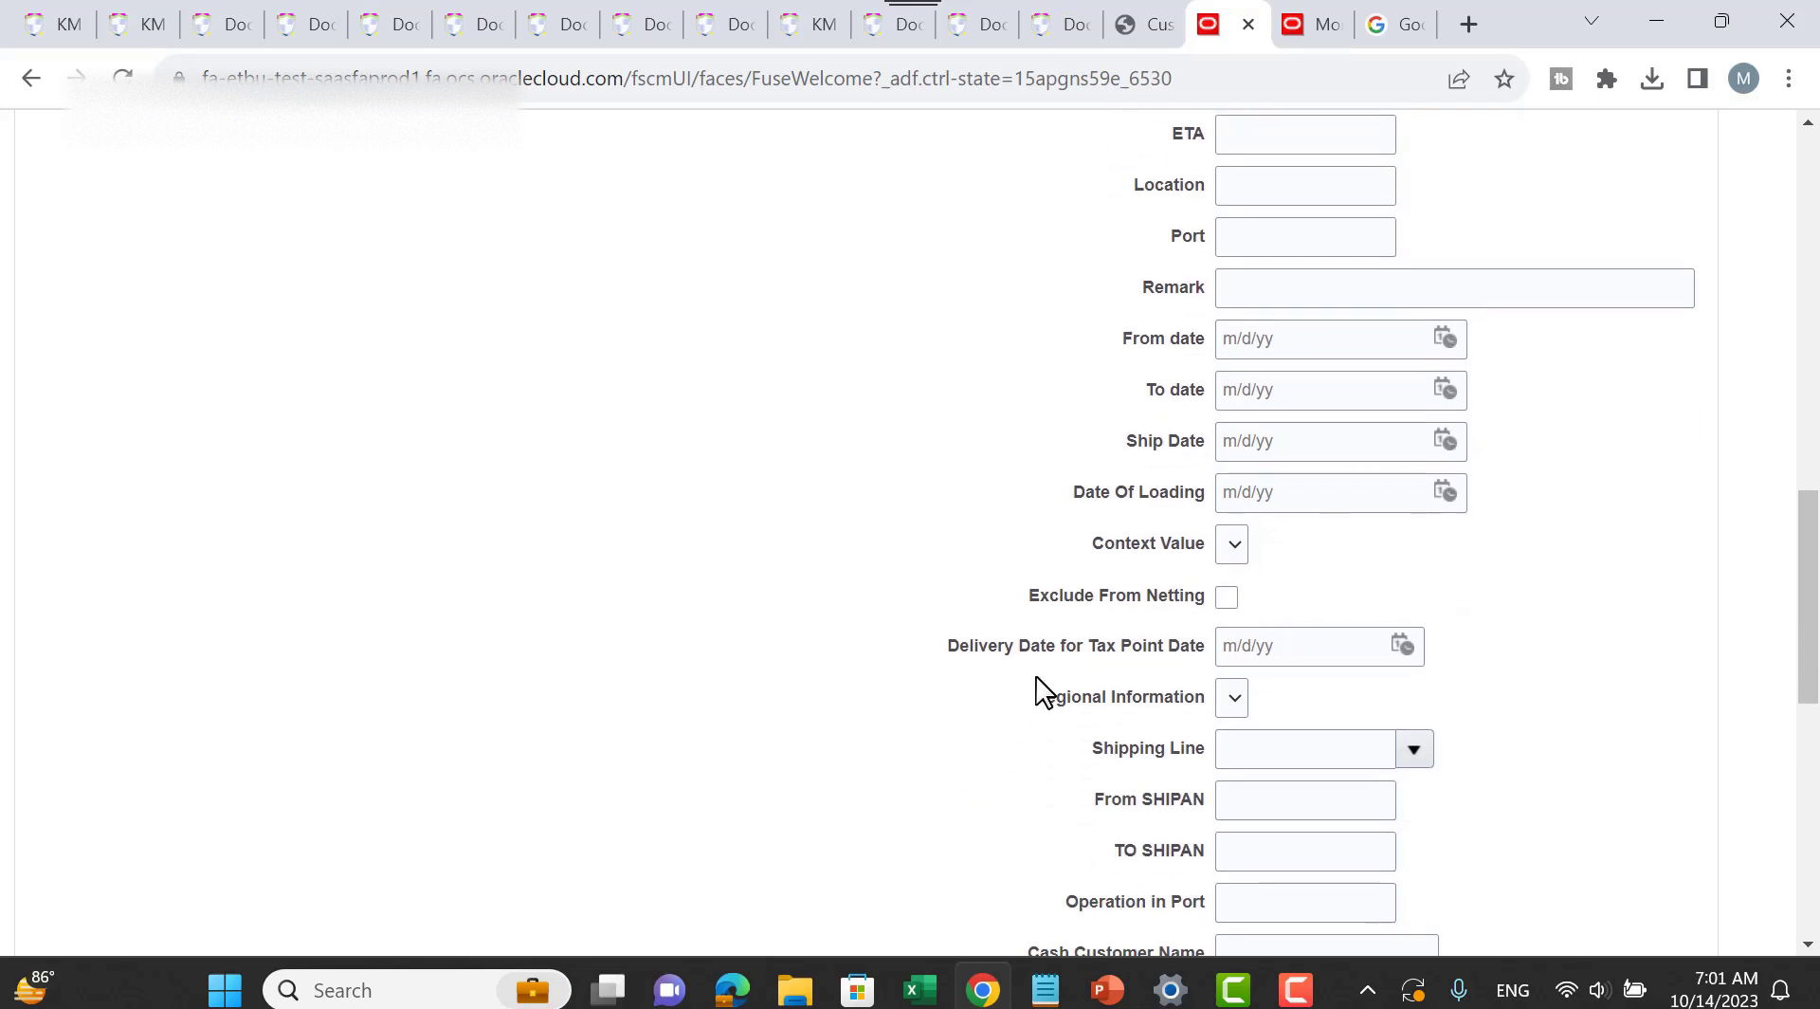
double_click(1114, 592)
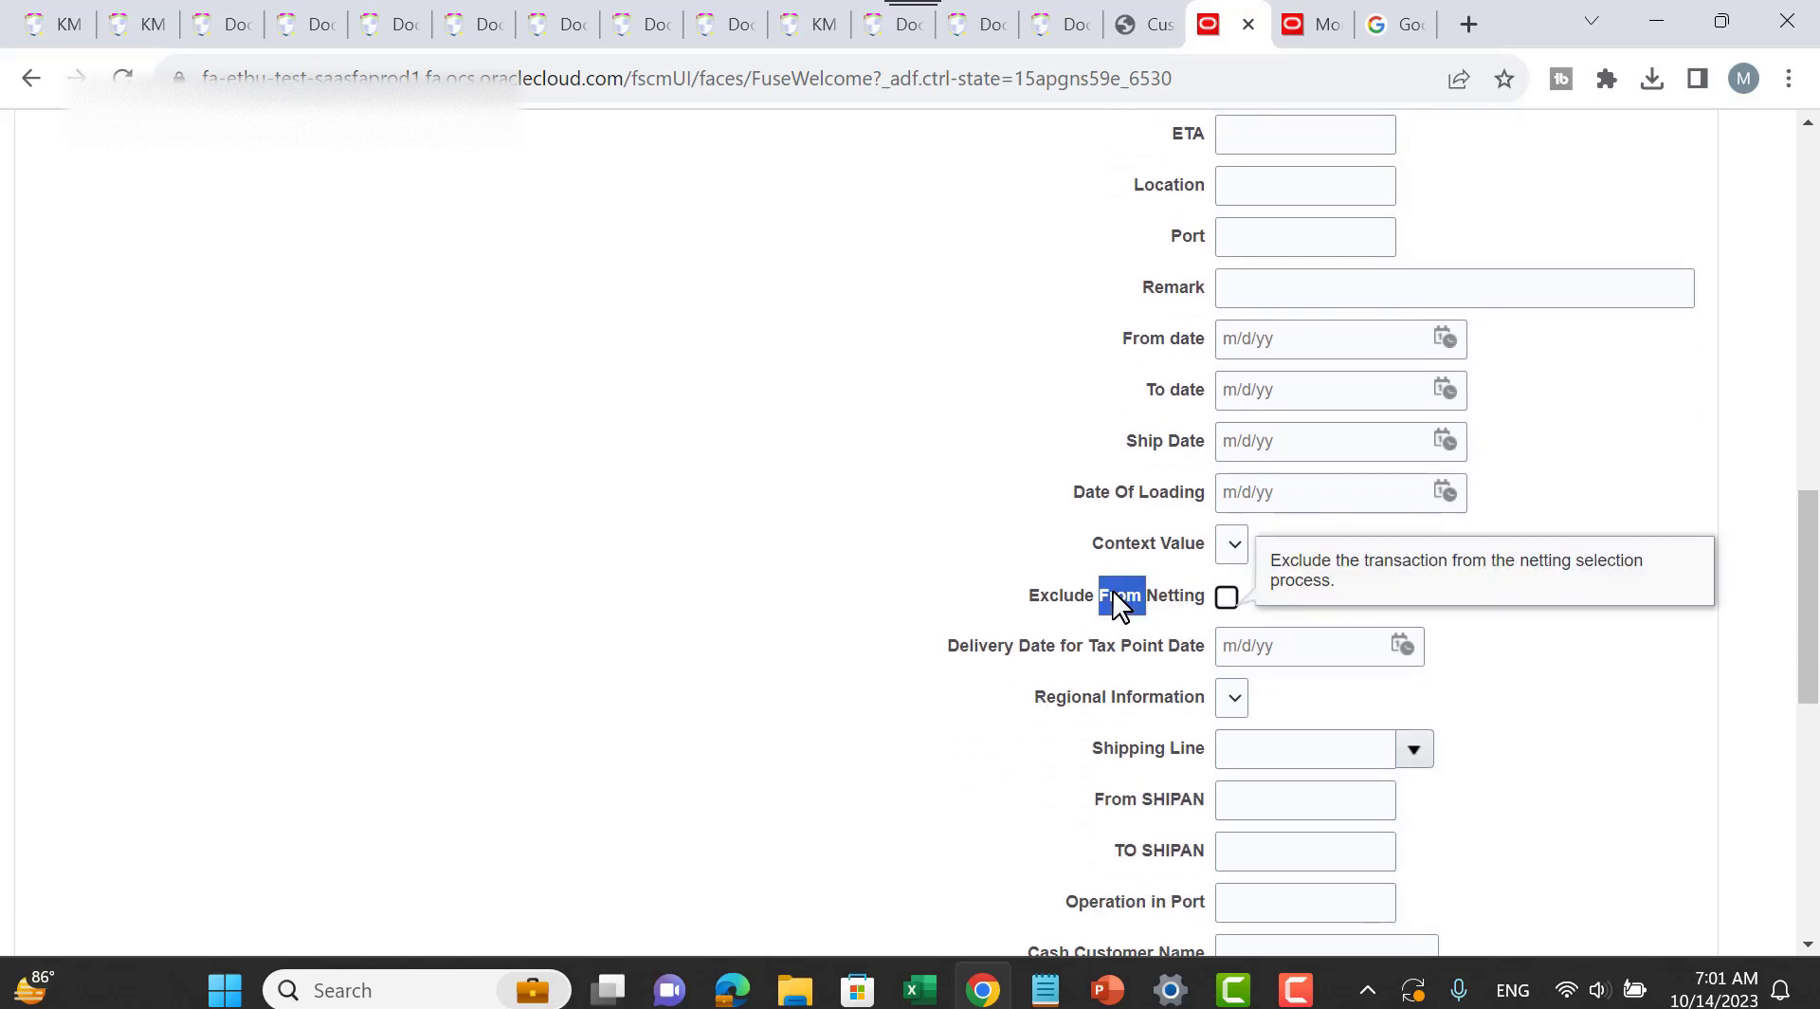
Step: Toggle Exclude From Netting, leave it unchecked, then show the Practical Example summary slide
click(1226, 596)
click(1227, 597)
click(1226, 597)
click(1227, 596)
key(alt+Tab)
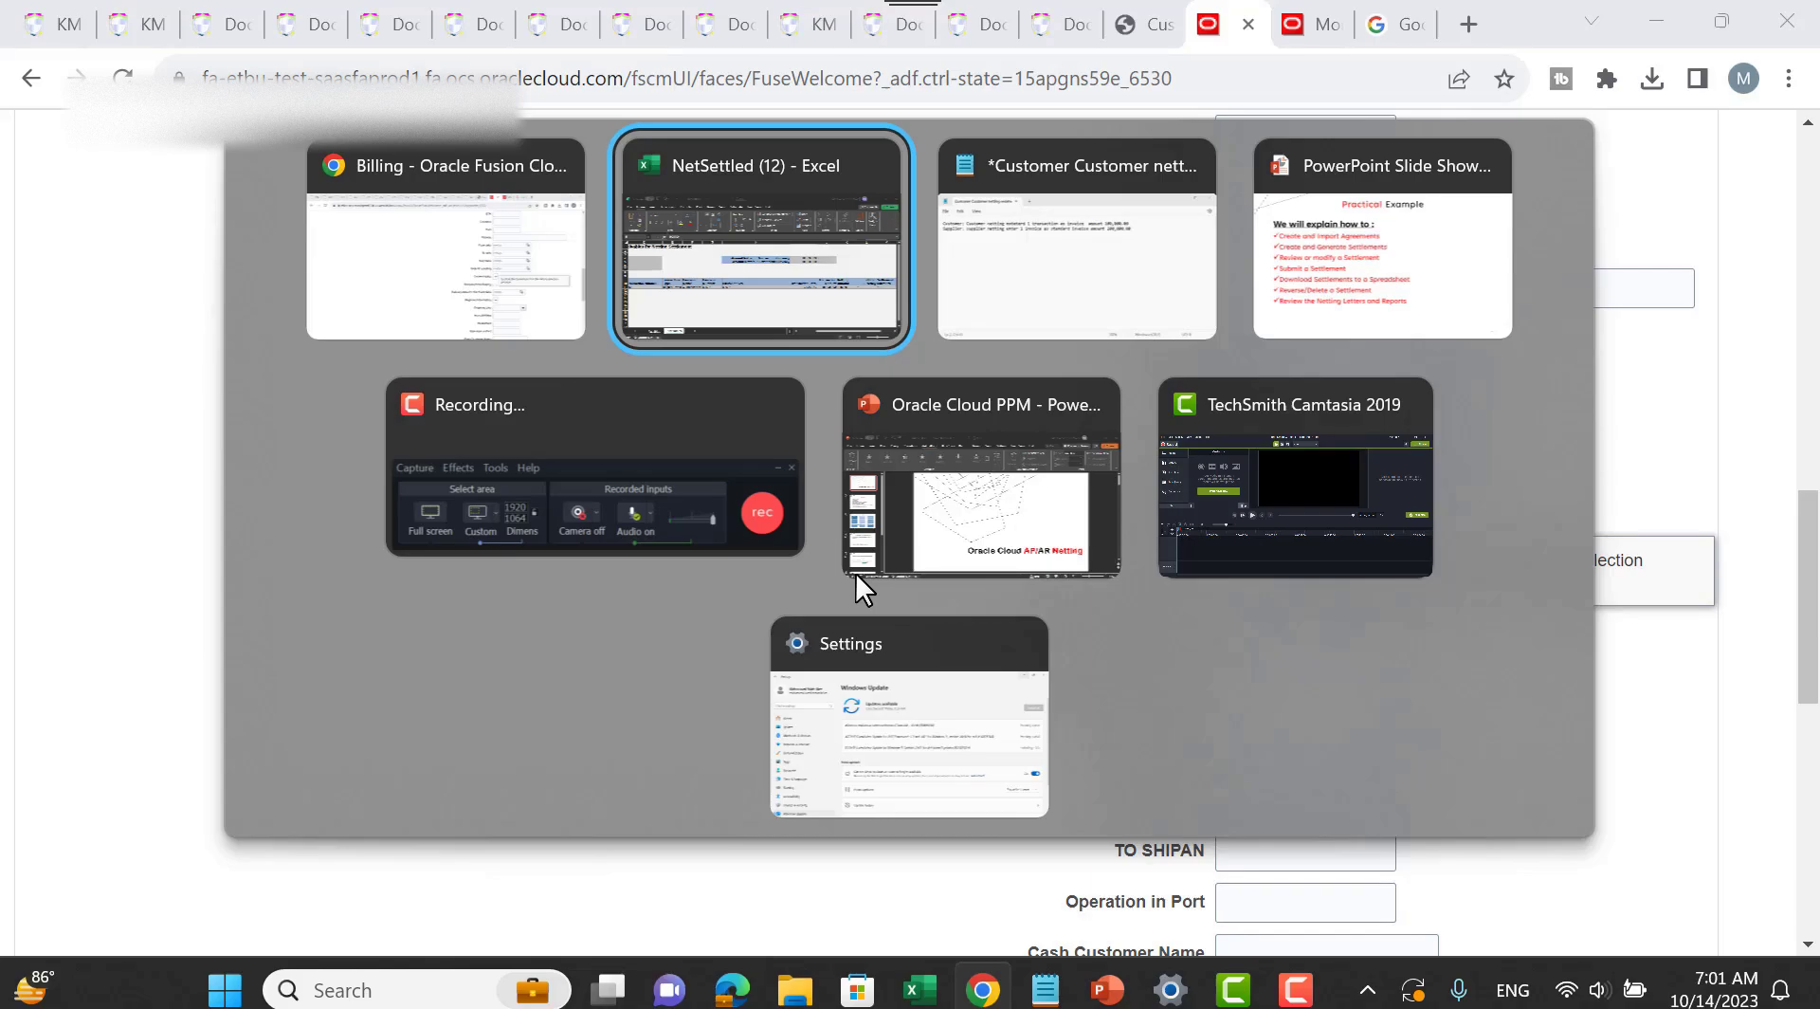
key(alt+Tab)
key(alt+Tab)
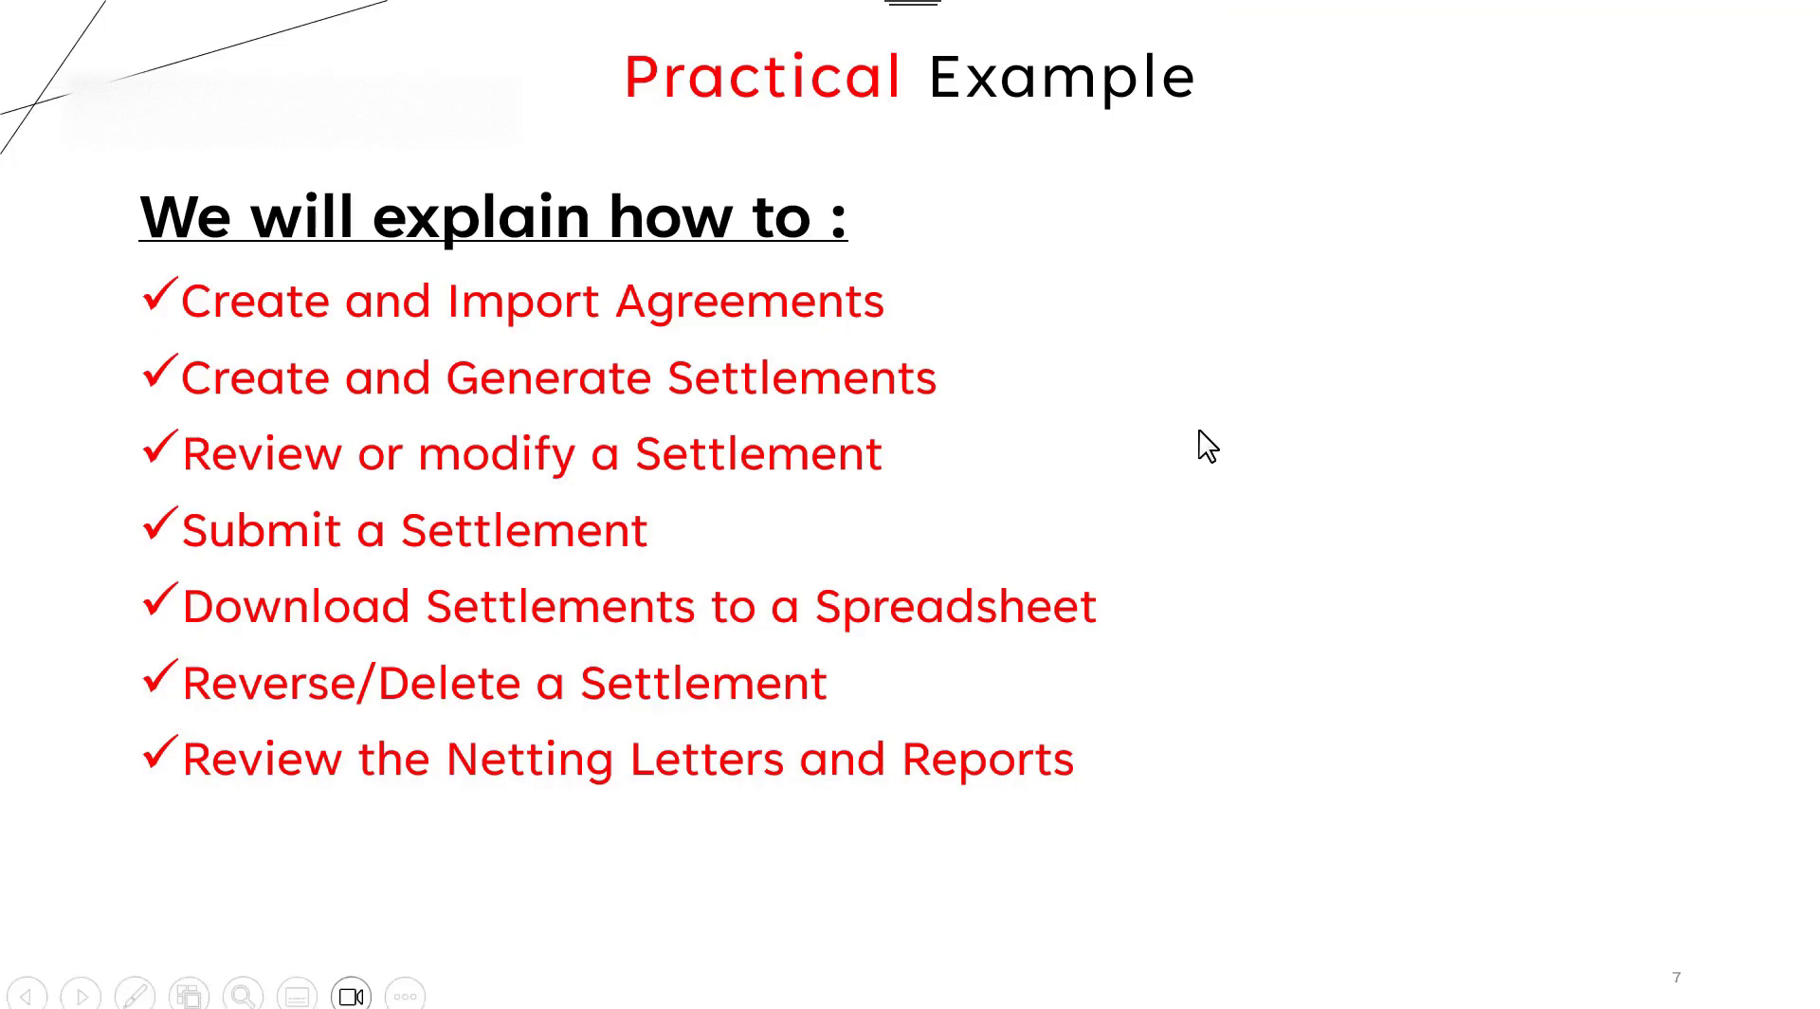